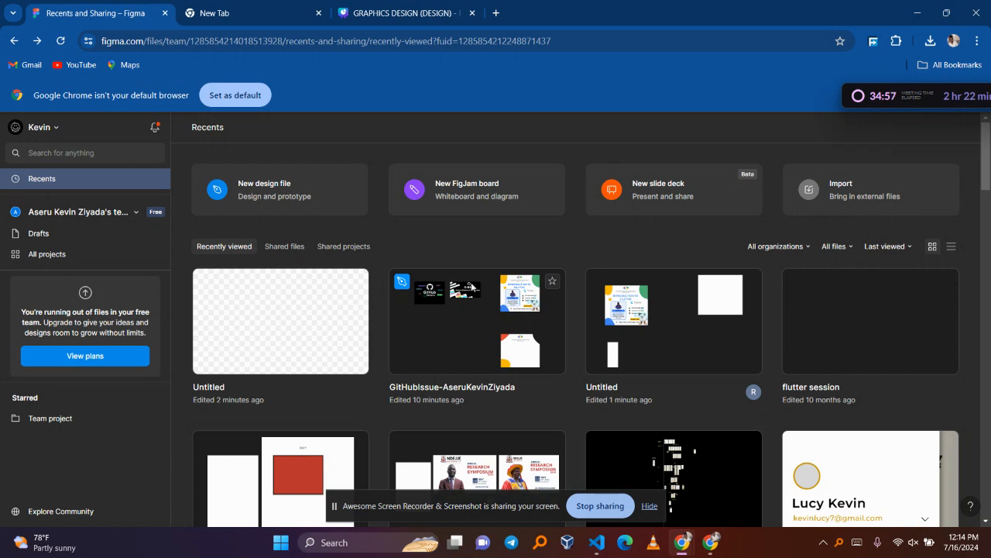
- Switch to the Canva presentation and review the slides on the GDSC color palette, font types, design tools and moving to Figma
{"action": "scroll", "coordinate": [590, 231], "scroll_direction": "down", "scroll_amount": 2}
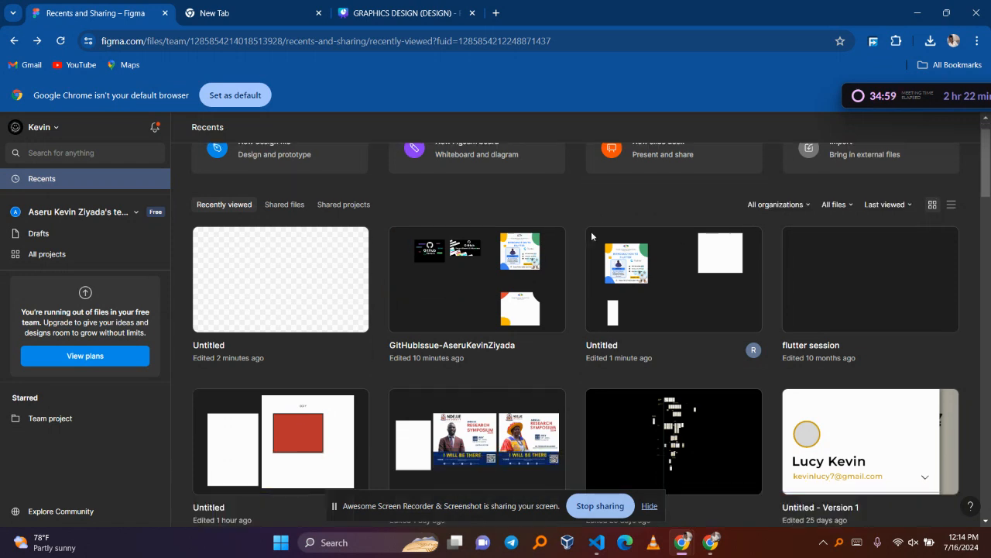
{"action": "scroll", "coordinate": [591, 231], "scroll_direction": "up", "scroll_amount": 2}
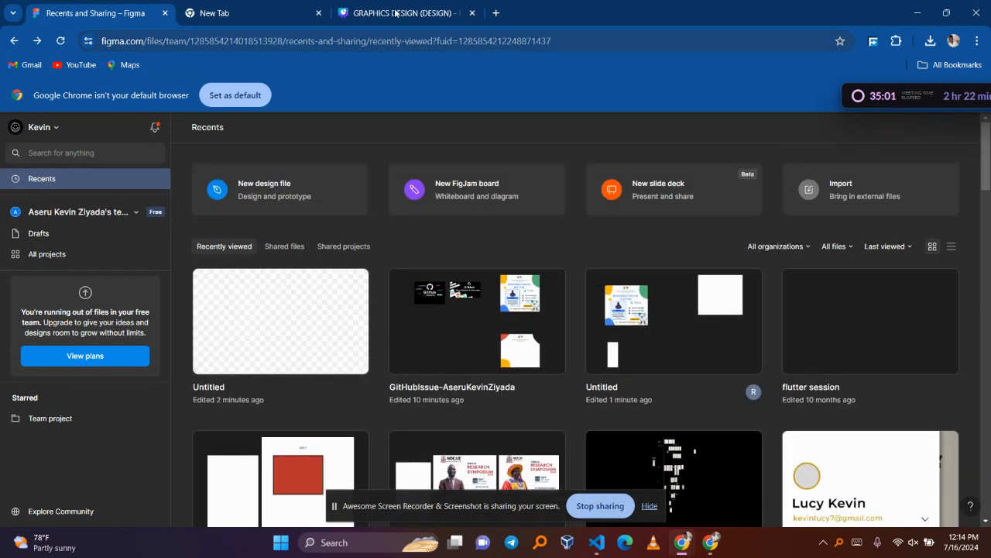
{"action": "left_click", "coordinate": [435, 14]}
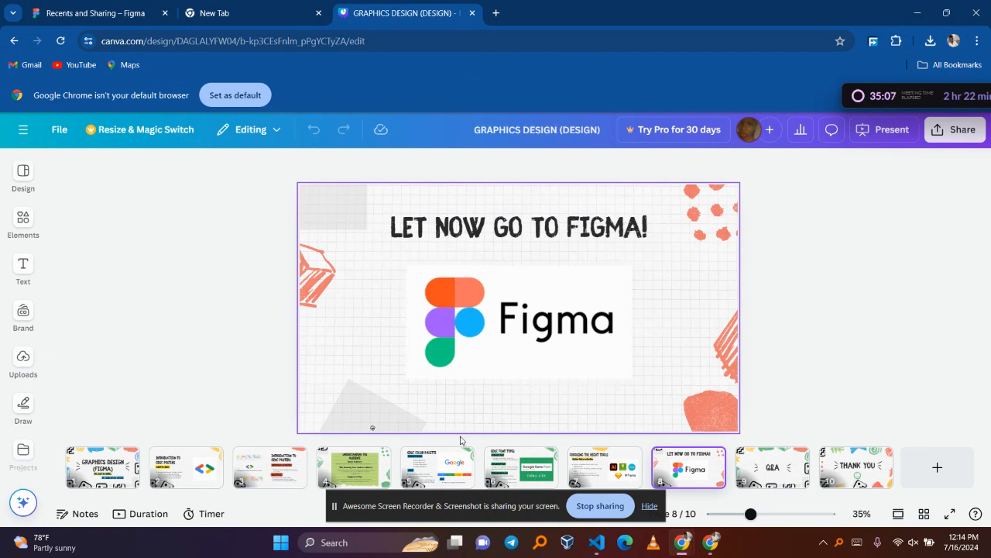
{"action": "left_click", "coordinate": [428, 462]}
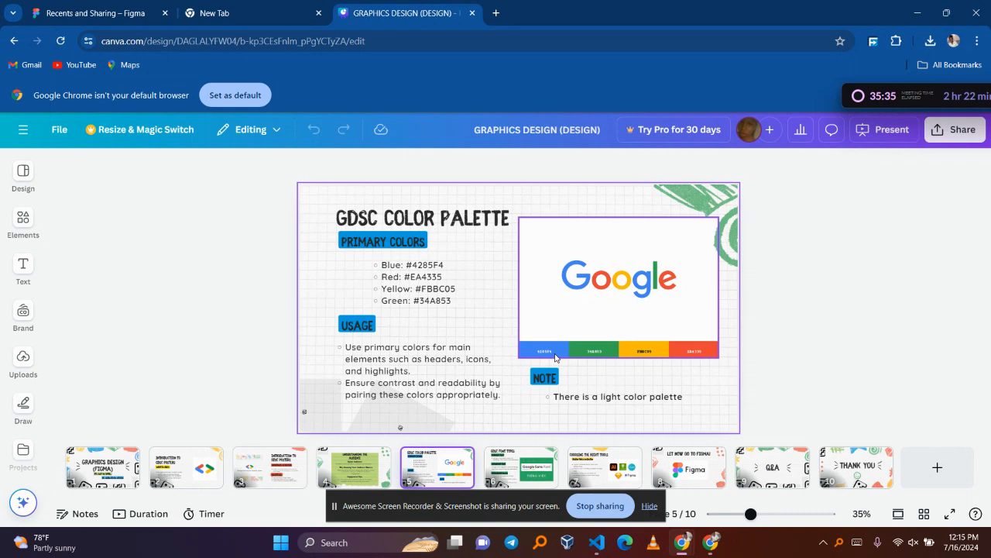
{"action": "left_click", "coordinate": [499, 457]}
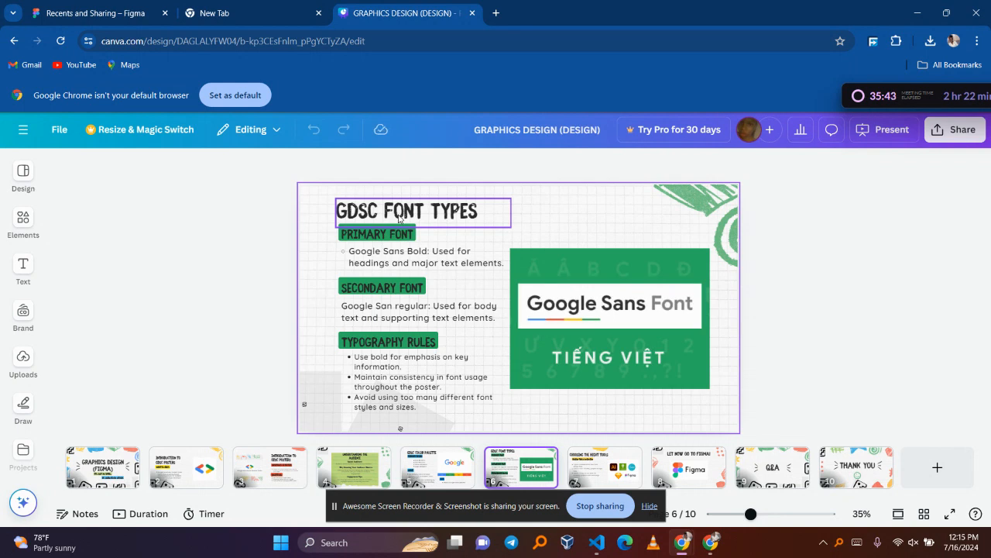
{"action": "left_click", "coordinate": [601, 479]}
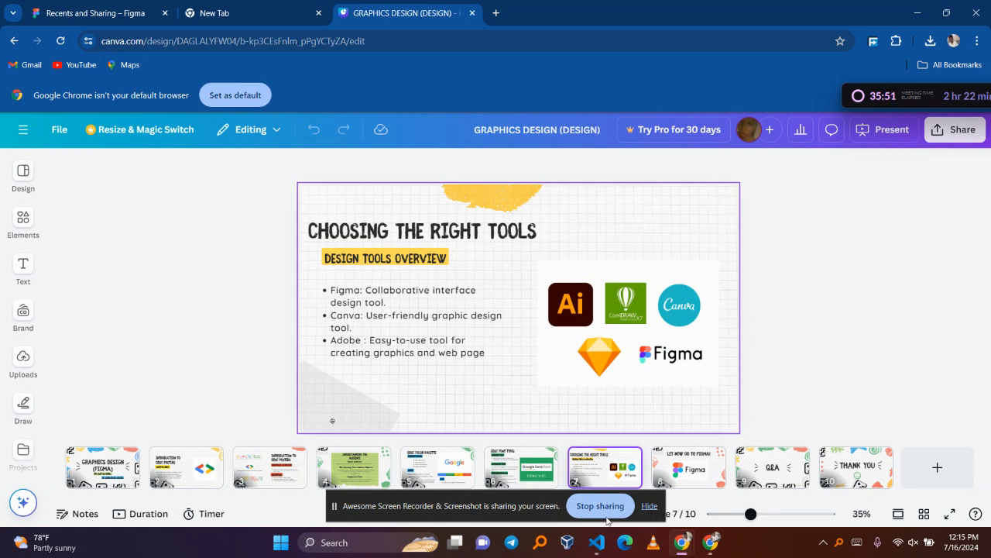
{"action": "left_click", "coordinate": [687, 316]}
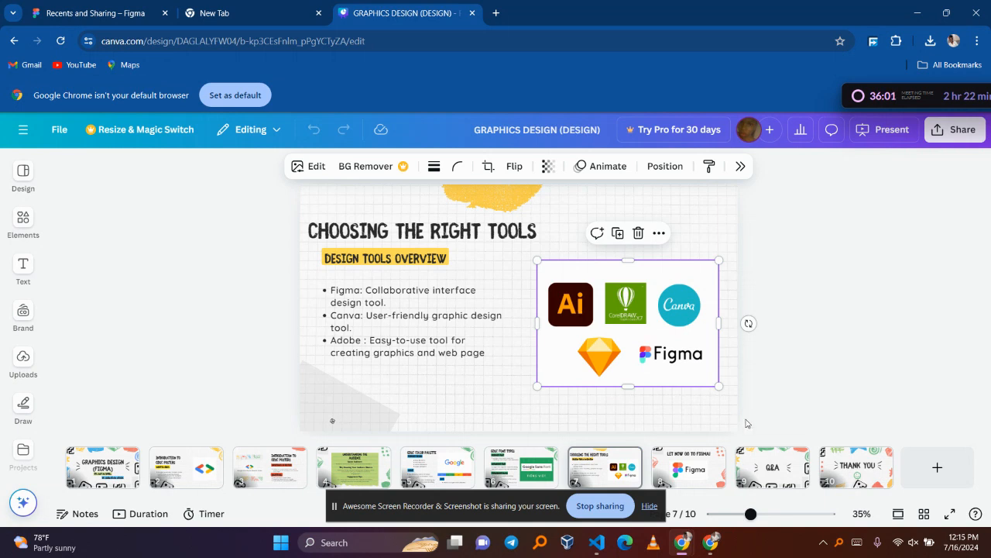
{"action": "left_click", "coordinate": [694, 472]}
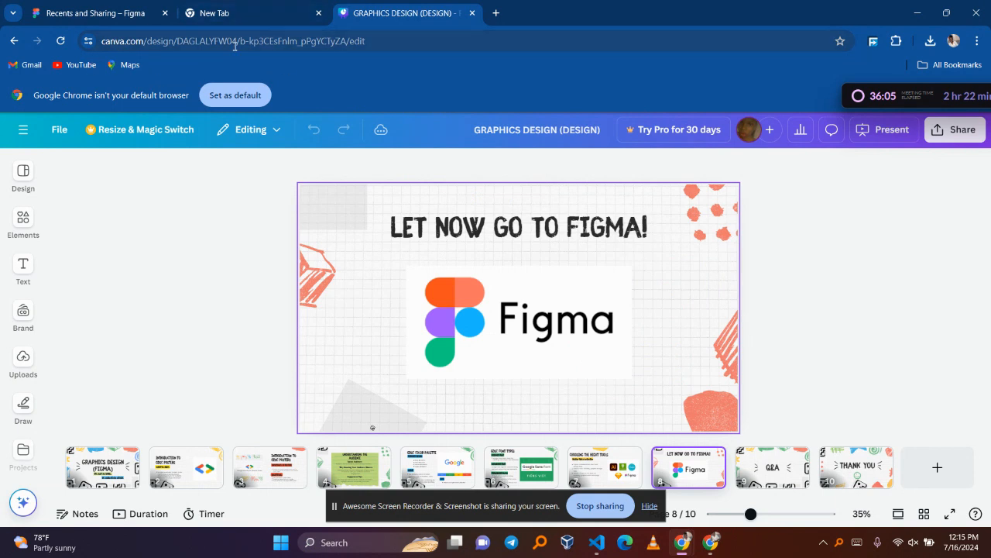
- Return to the Figma file browser and create a new design file
{"action": "left_click", "coordinate": [115, 14]}
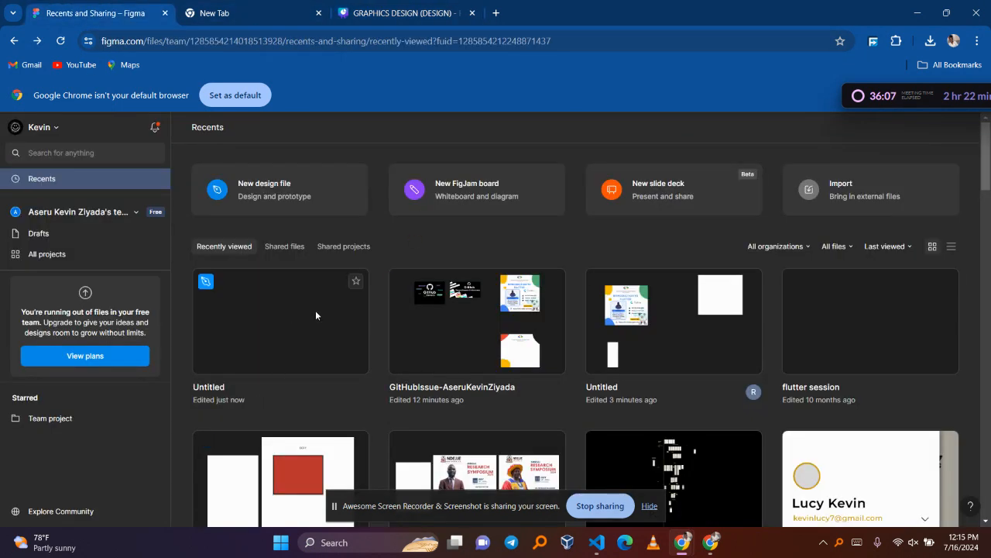
{"action": "scroll", "coordinate": [825, 282], "scroll_direction": "down", "scroll_amount": 2}
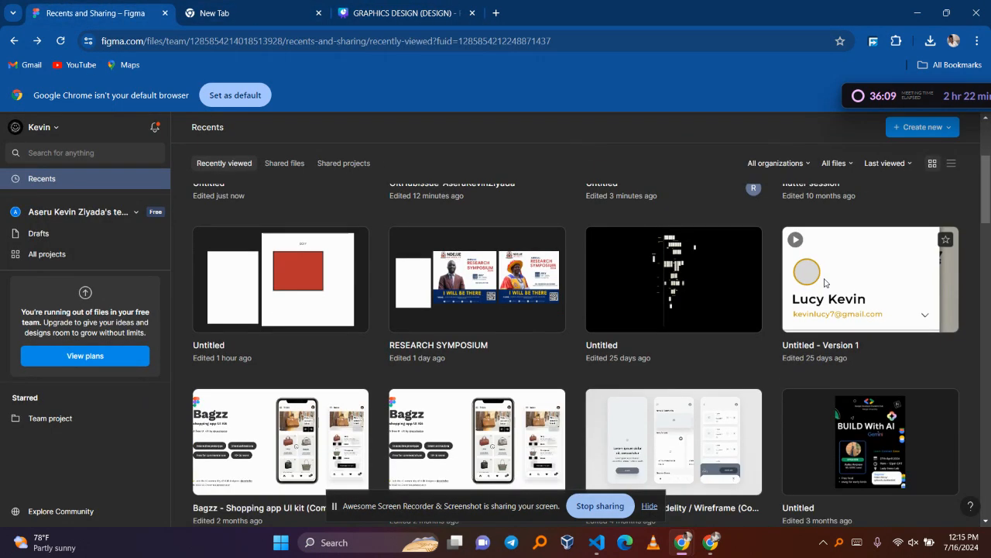
{"action": "scroll", "coordinate": [813, 321], "scroll_direction": "up", "scroll_amount": 2}
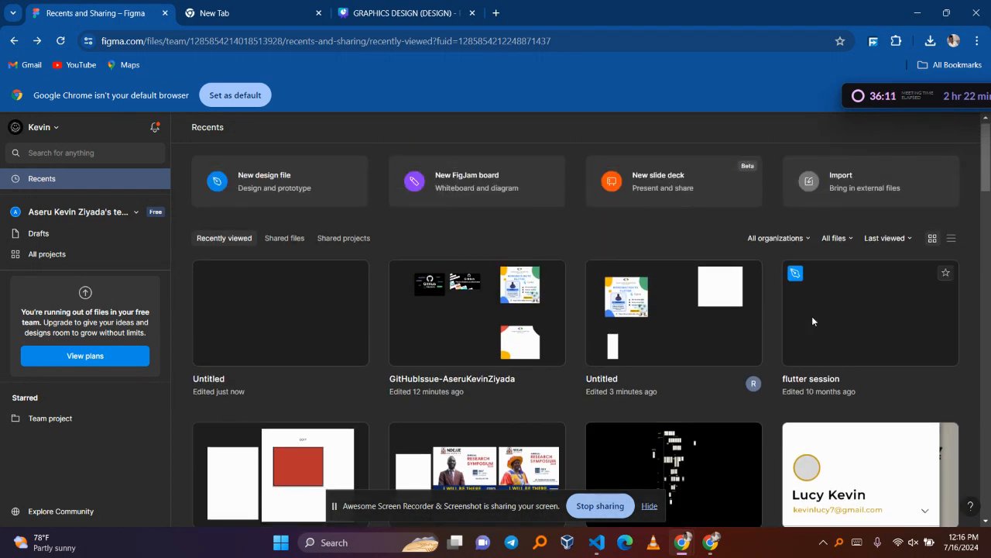
{"action": "scroll", "coordinate": [813, 321], "scroll_direction": "down", "scroll_amount": 3}
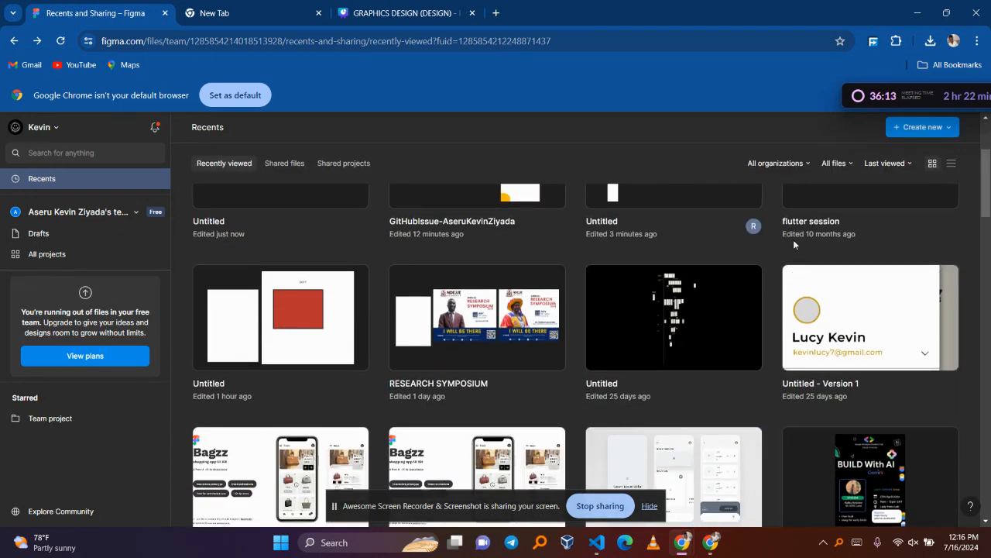
{"action": "scroll", "coordinate": [793, 267], "scroll_direction": "down", "scroll_amount": 10}
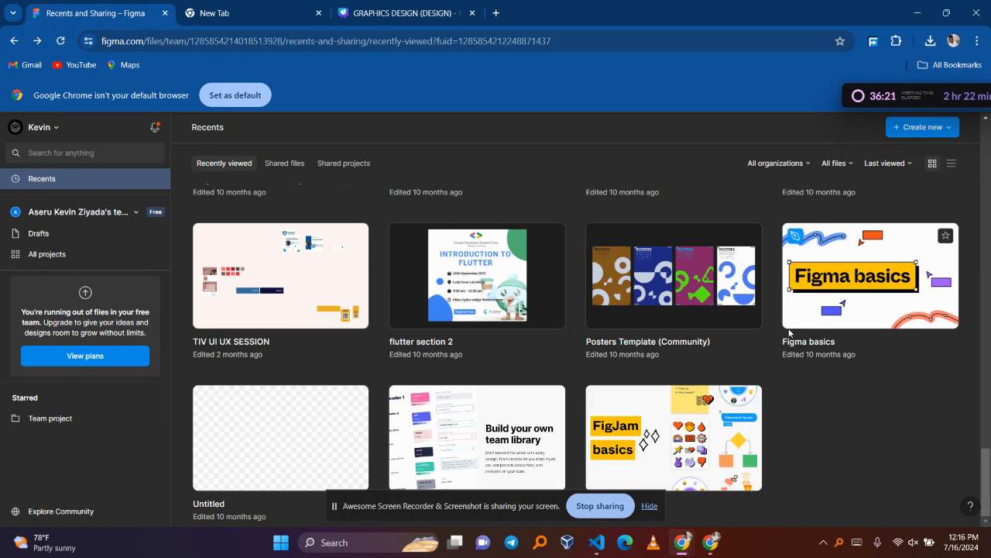
{"action": "left_click", "coordinate": [921, 127]}
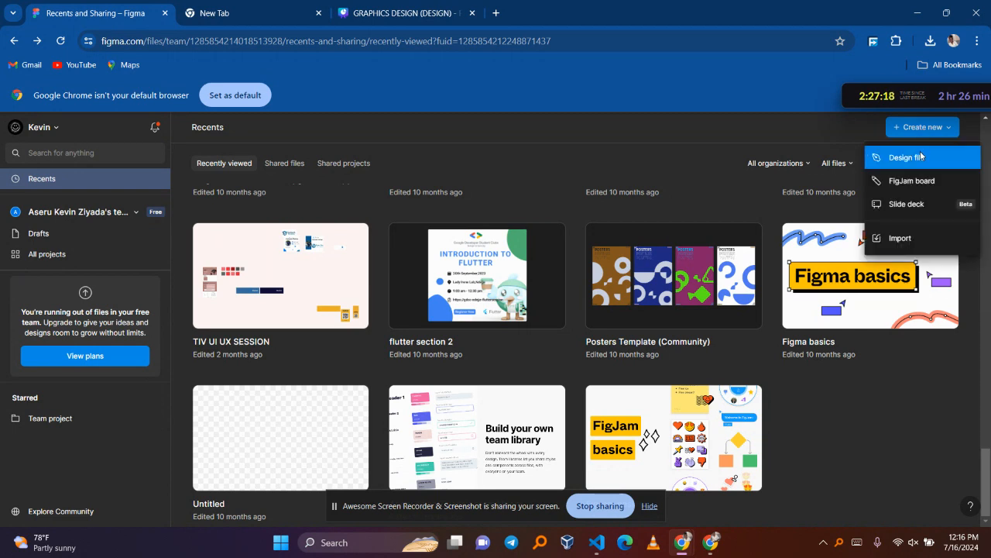
{"action": "left_click", "coordinate": [921, 157]}
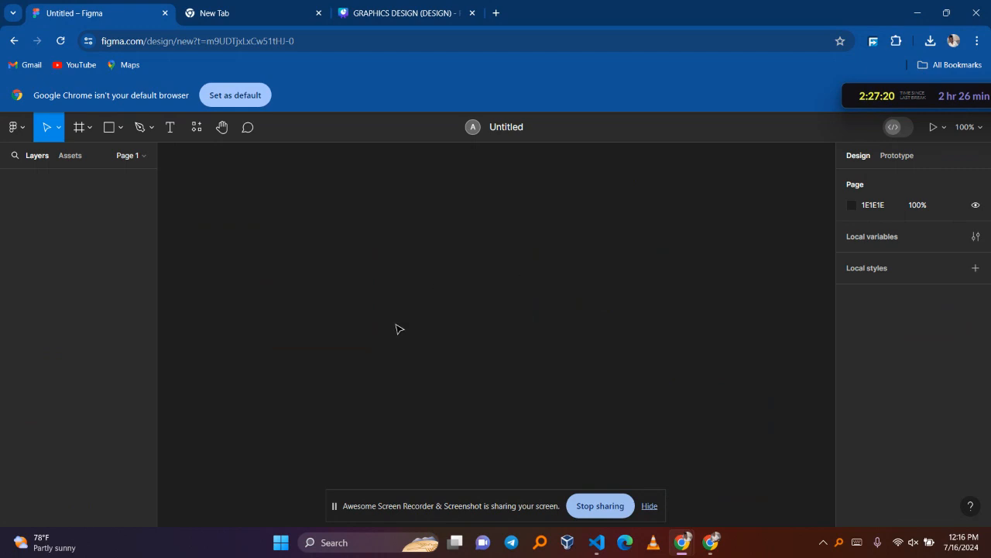
- Rename the untitled design file as GDSC
{"action": "left_click", "coordinate": [522, 127]}
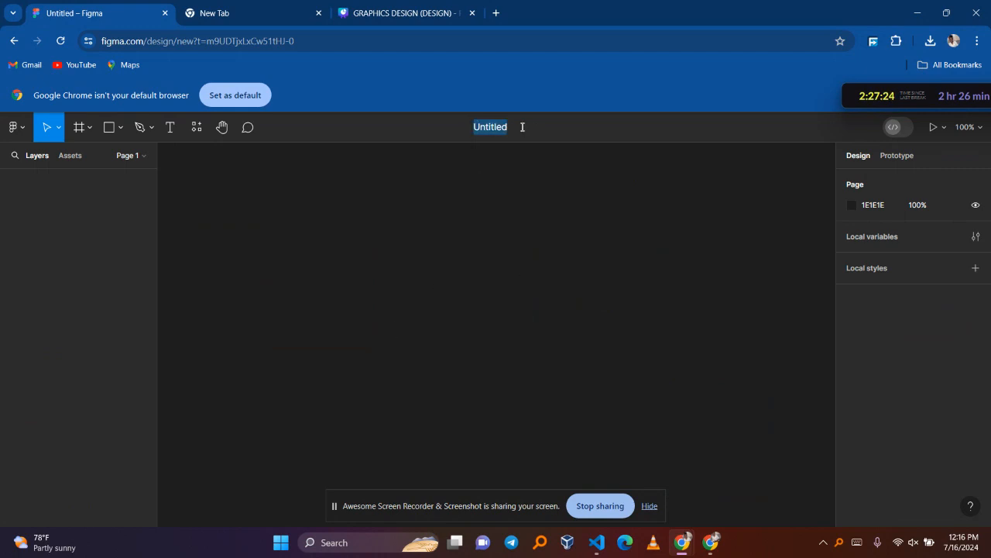
{"action": "type", "text": "GDSC"}
{"action": "key", "text": "Return"}
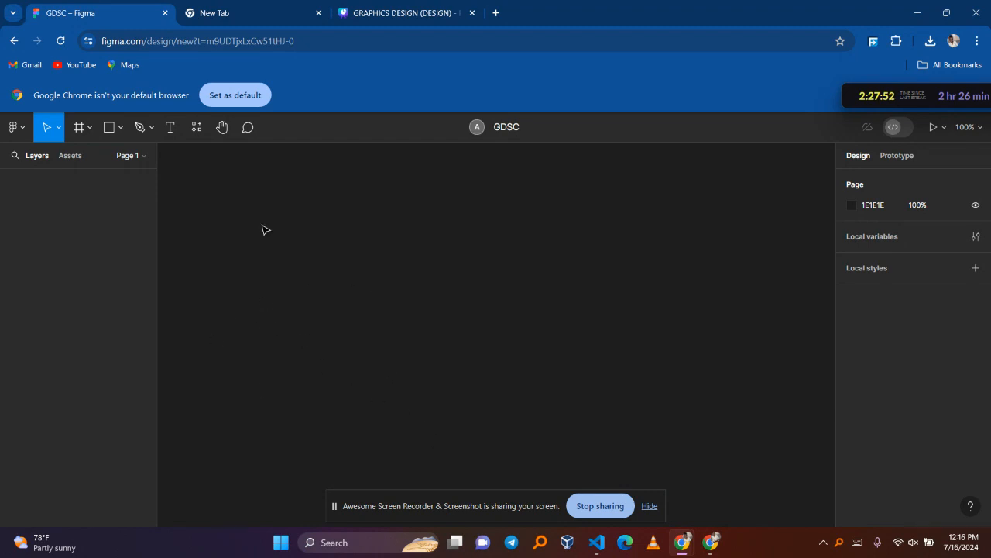
{"action": "left_click", "coordinate": [16, 127]}
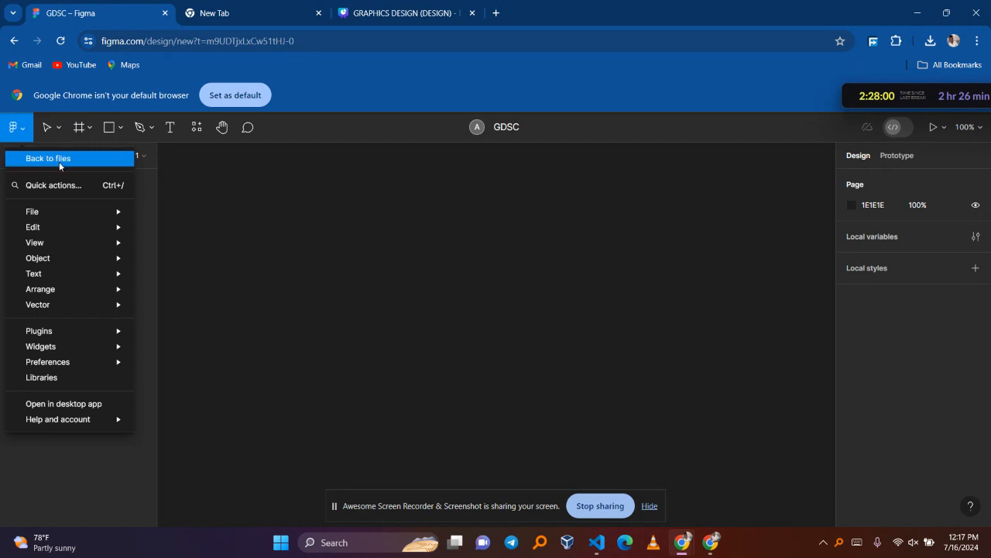
{"action": "mouse_move", "coordinate": [64, 215]}
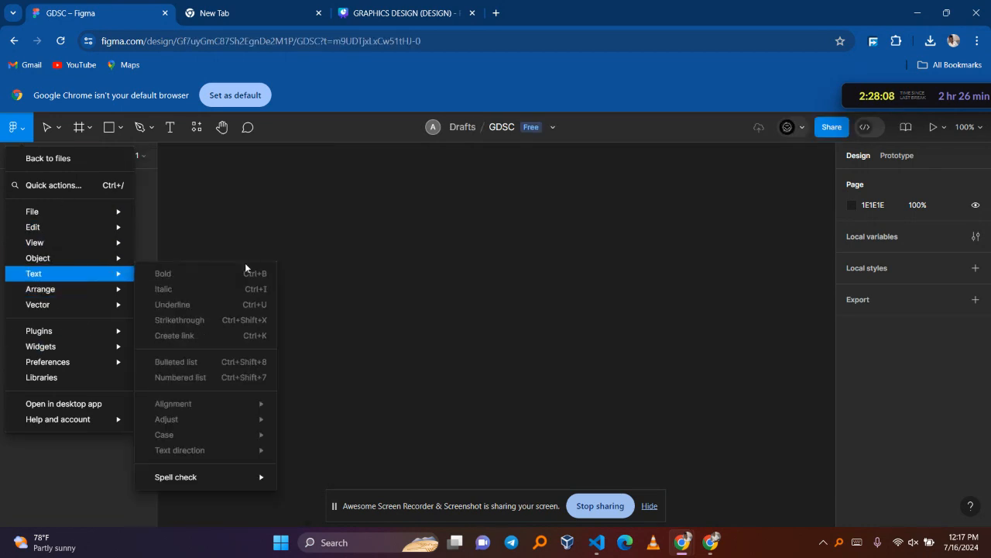
{"action": "left_click", "coordinate": [342, 274]}
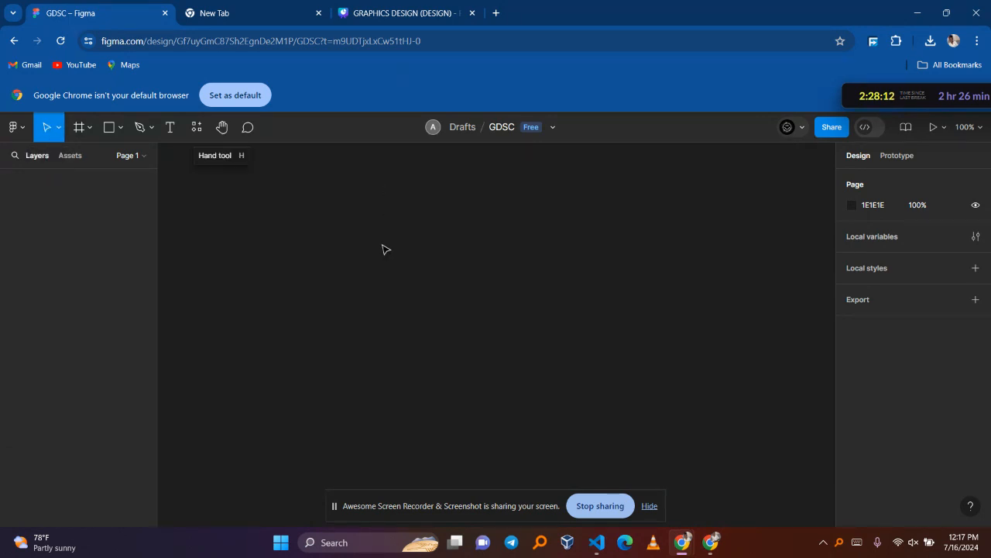
{"action": "left_click_drag", "start_coordinate": [383, 245], "coordinate": [643, 364]}
{"action": "left_click_drag", "start_coordinate": [680, 427], "coordinate": [761, 419]}
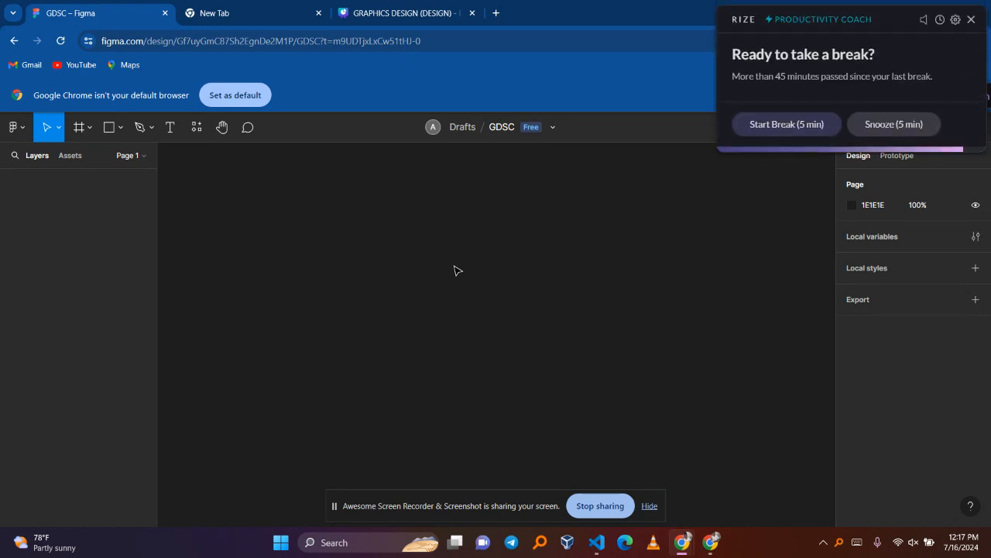
- Draw a trial frame about 679 × 355 on the empty canvas and delete it
{"action": "left_click", "coordinate": [90, 125]}
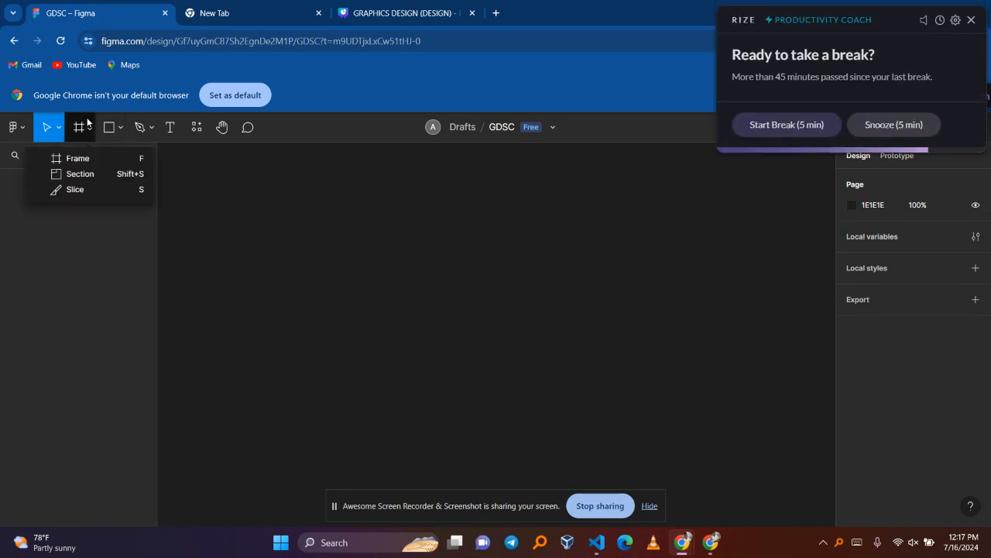
{"action": "left_click", "coordinate": [75, 160]}
{"action": "left_click_drag", "start_coordinate": [446, 229], "coordinate": [587, 428]}
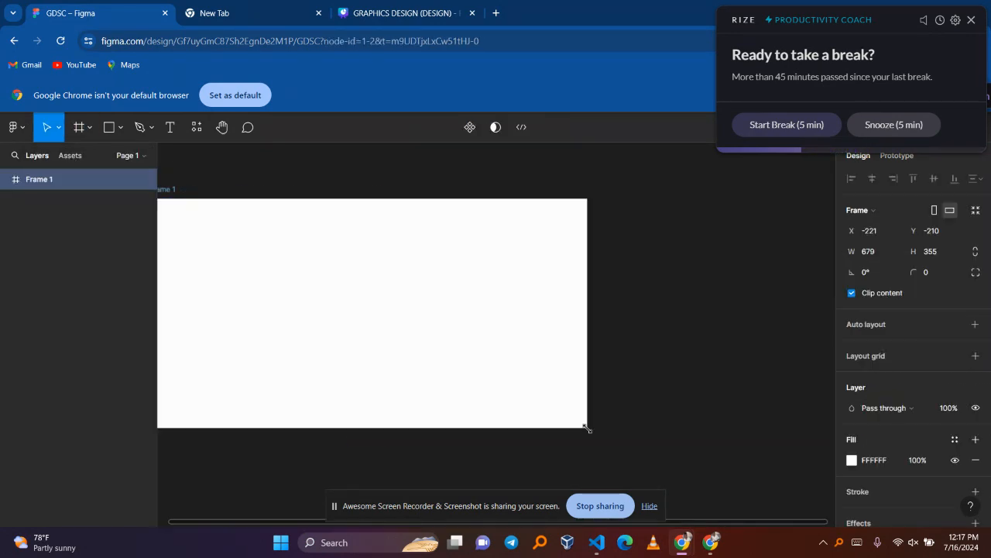
{"action": "key", "text": "Delete"}
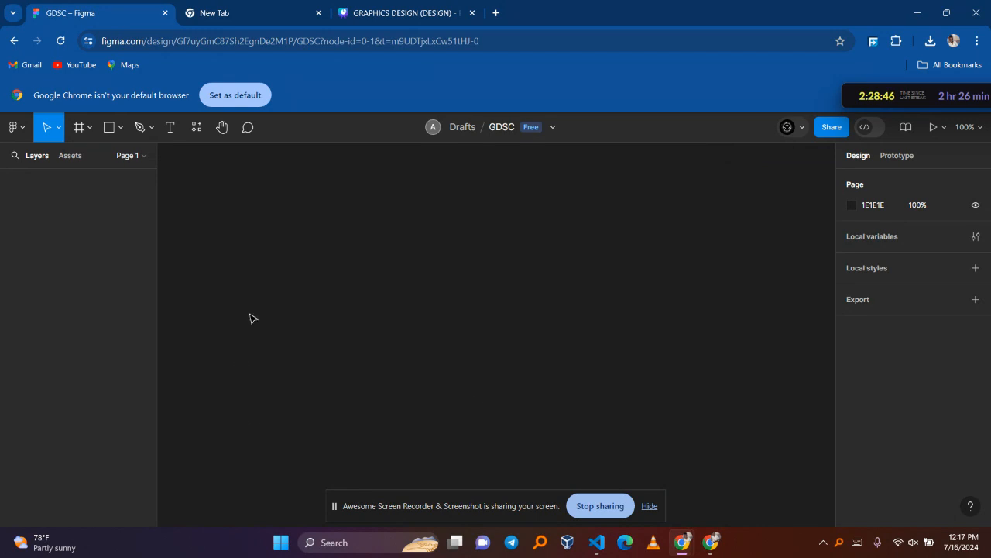
- Activate the Frame tool and examine its preset sizes for phone, presentation, watch, paper and social media
{"action": "left_click", "coordinate": [90, 127]}
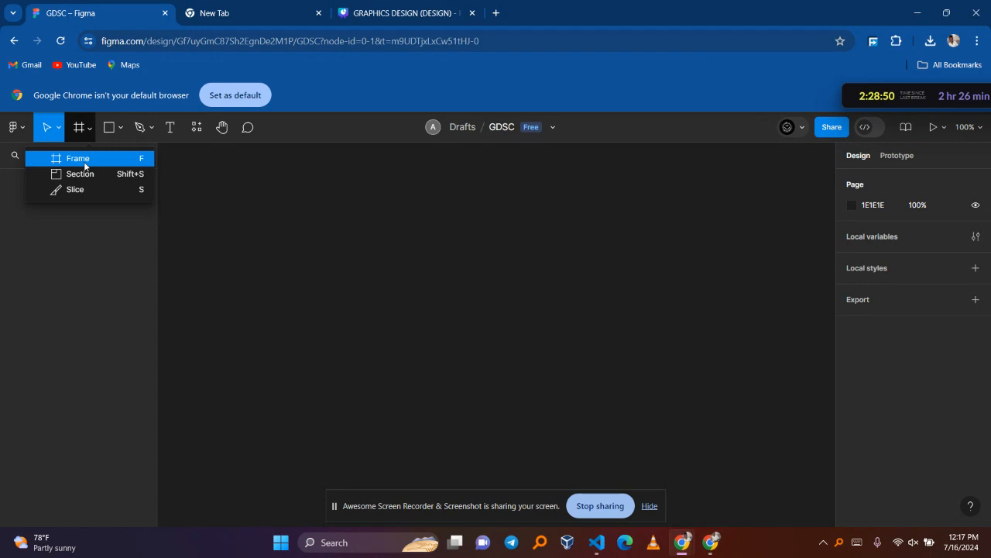
{"action": "left_click", "coordinate": [85, 160]}
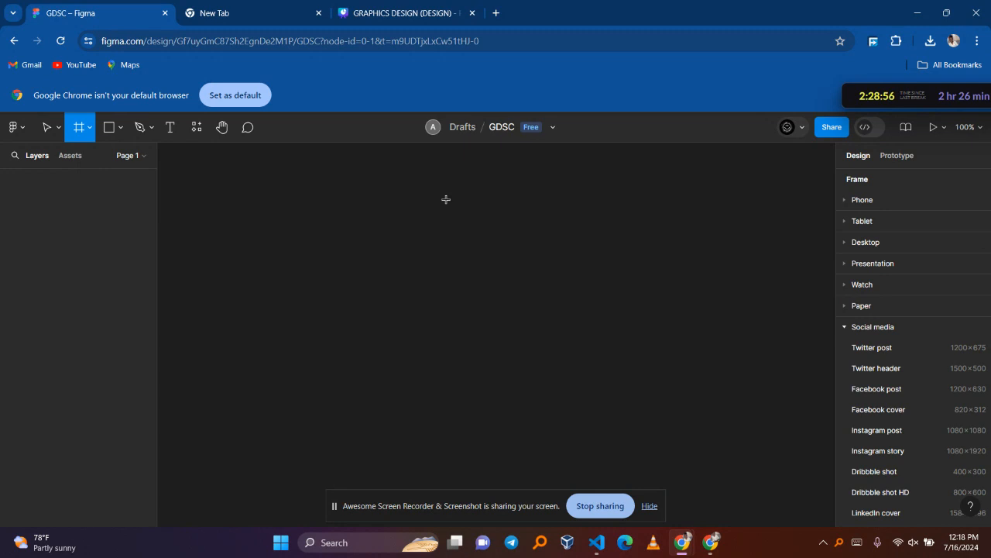
{"action": "left_click", "coordinate": [872, 201]}
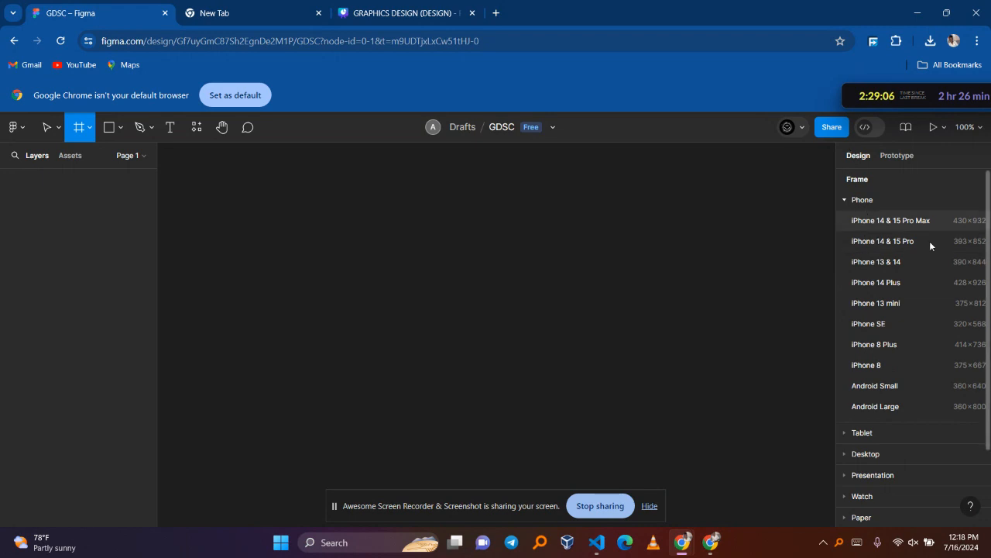
{"action": "left_click", "coordinate": [848, 199]}
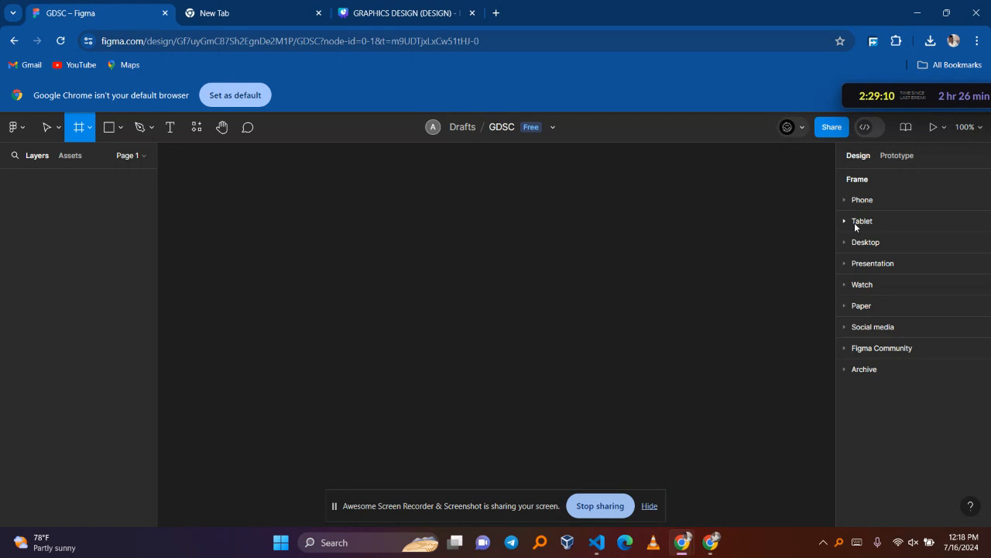
{"action": "left_click", "coordinate": [855, 265]}
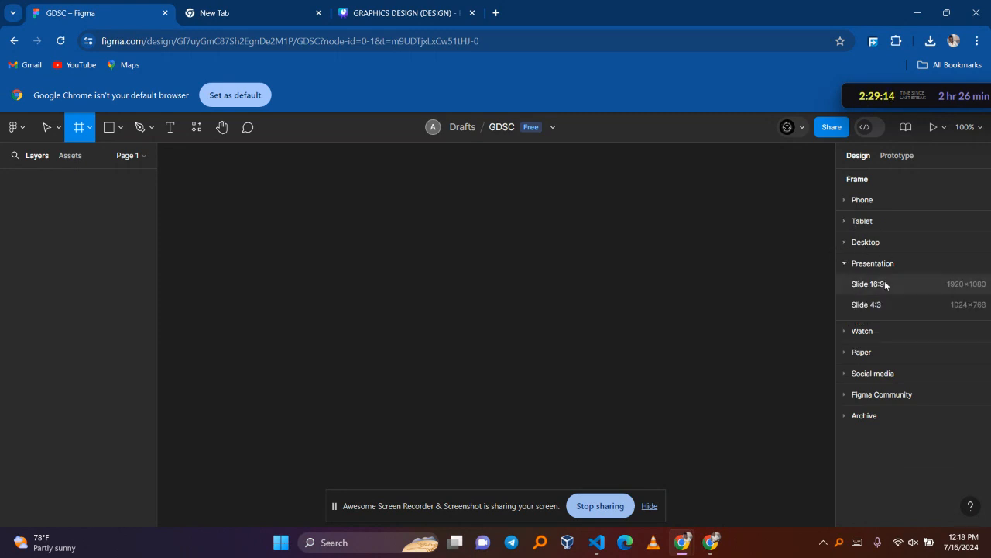
{"action": "left_click", "coordinate": [855, 265]}
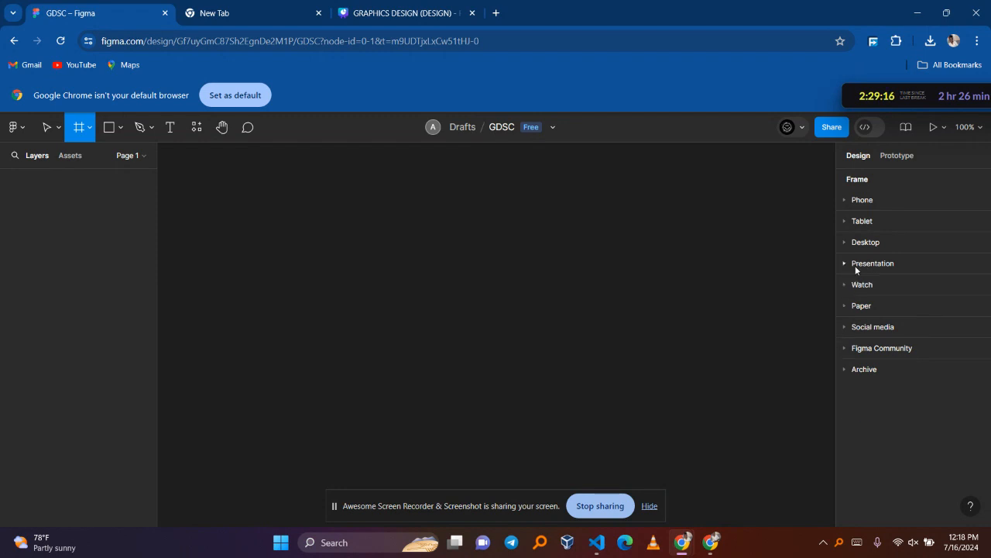
{"action": "left_click", "coordinate": [843, 285]}
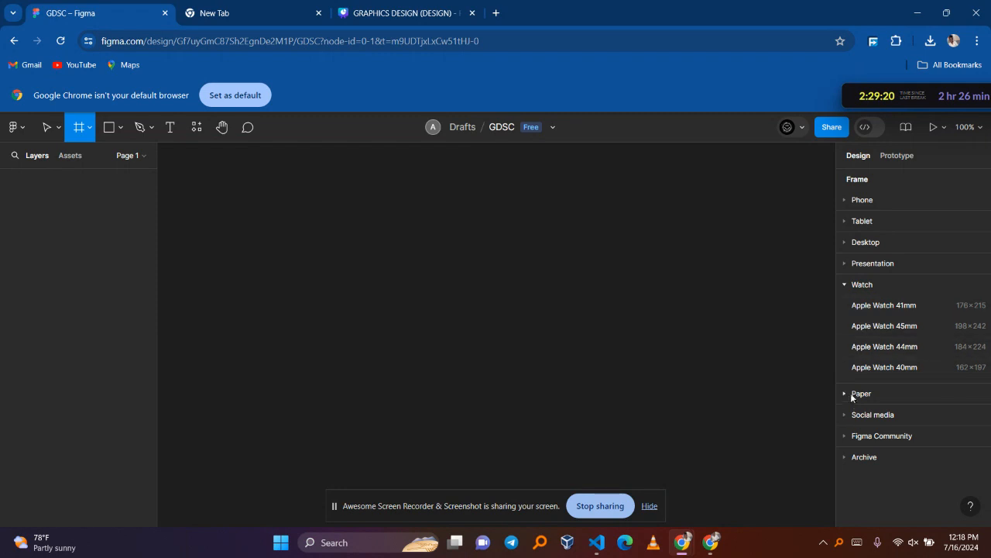
{"action": "left_click", "coordinate": [847, 284]}
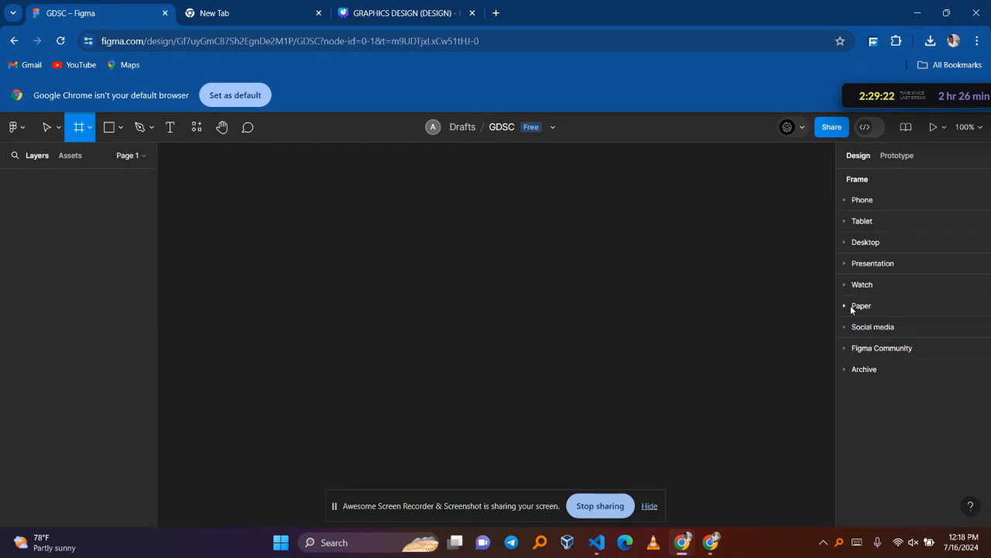
{"action": "left_click", "coordinate": [851, 305]}
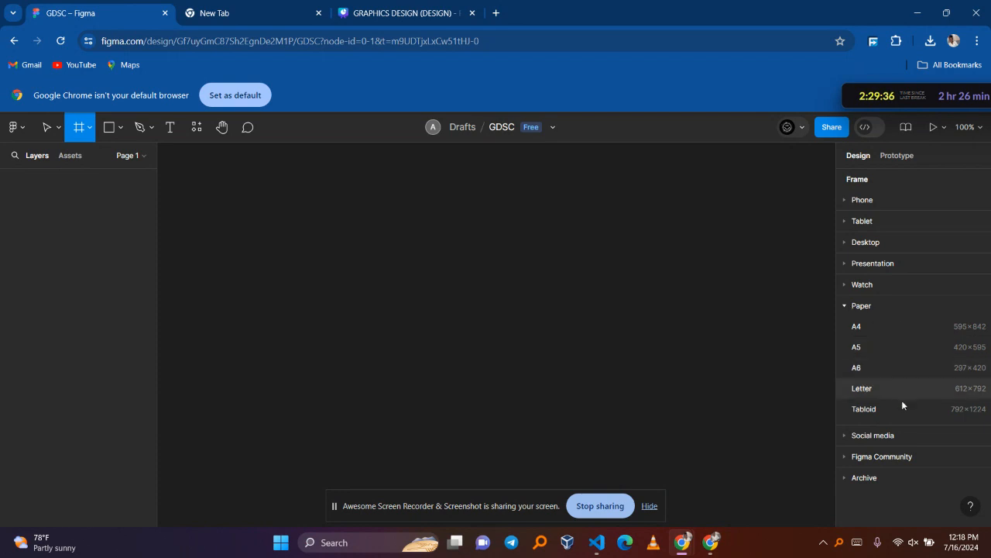
{"action": "left_click", "coordinate": [852, 436]}
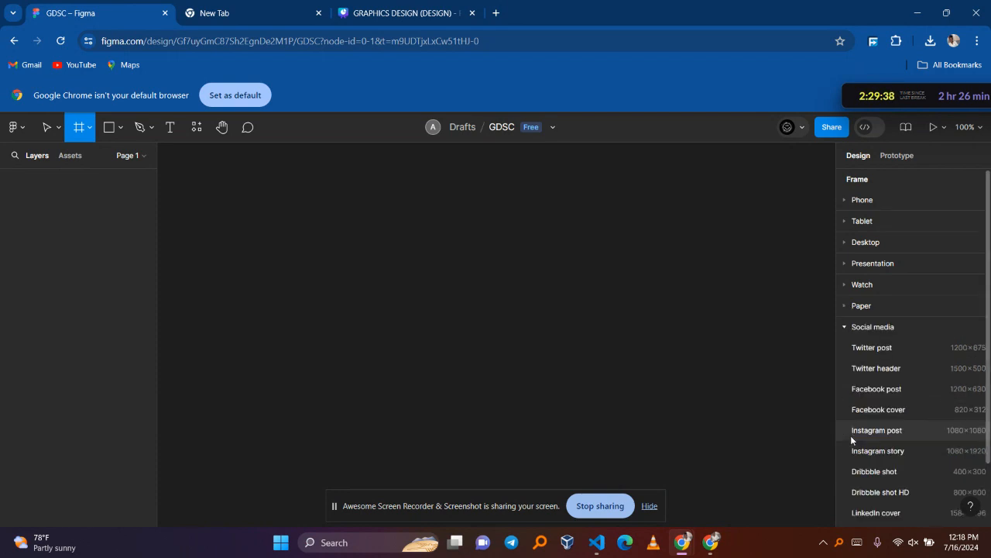
{"action": "scroll", "coordinate": [851, 437], "scroll_direction": "down", "scroll_amount": 2}
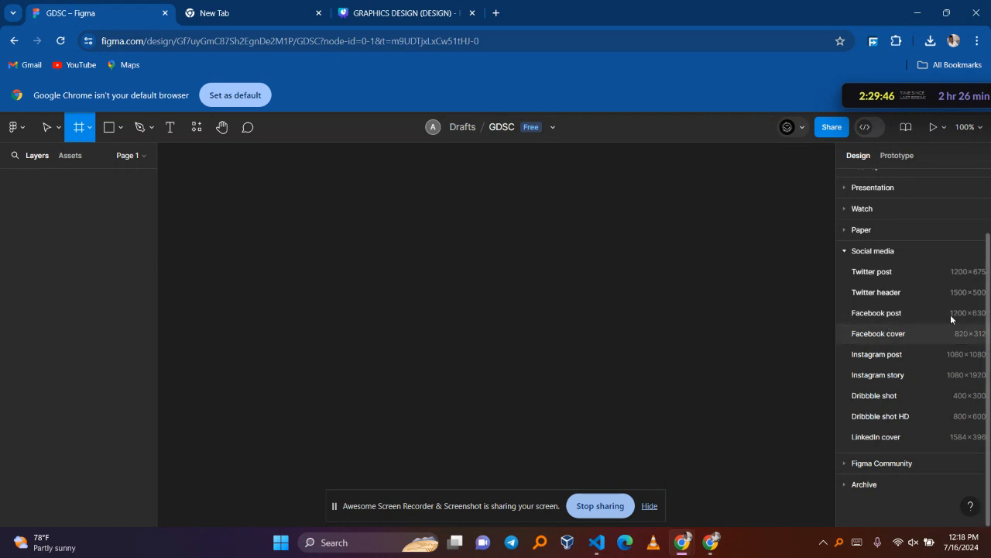
- Create a 1080 × 1080 Instagram post frame from the social media presets, after checking the Figma Community sizes
{"action": "left_click", "coordinate": [839, 463]}
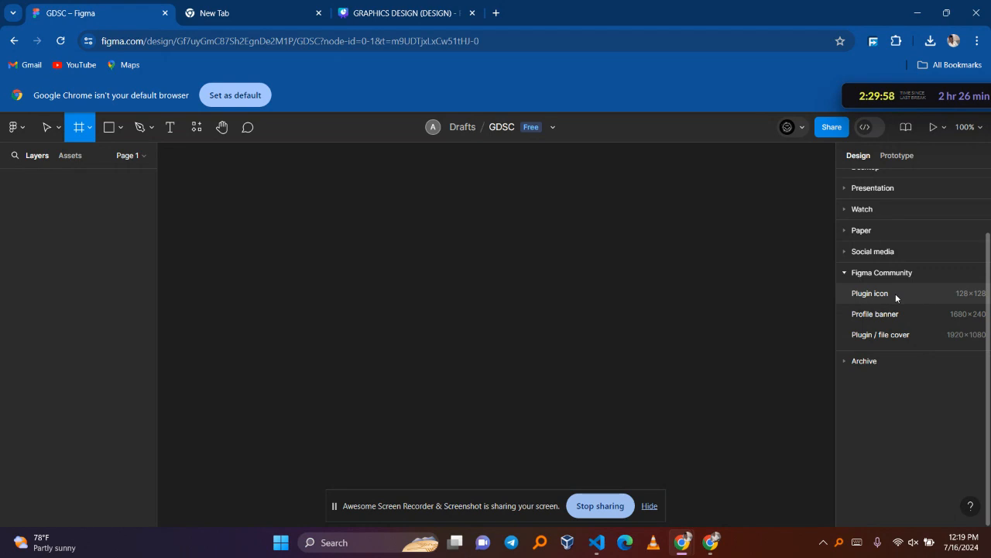
{"action": "left_click", "coordinate": [846, 274]}
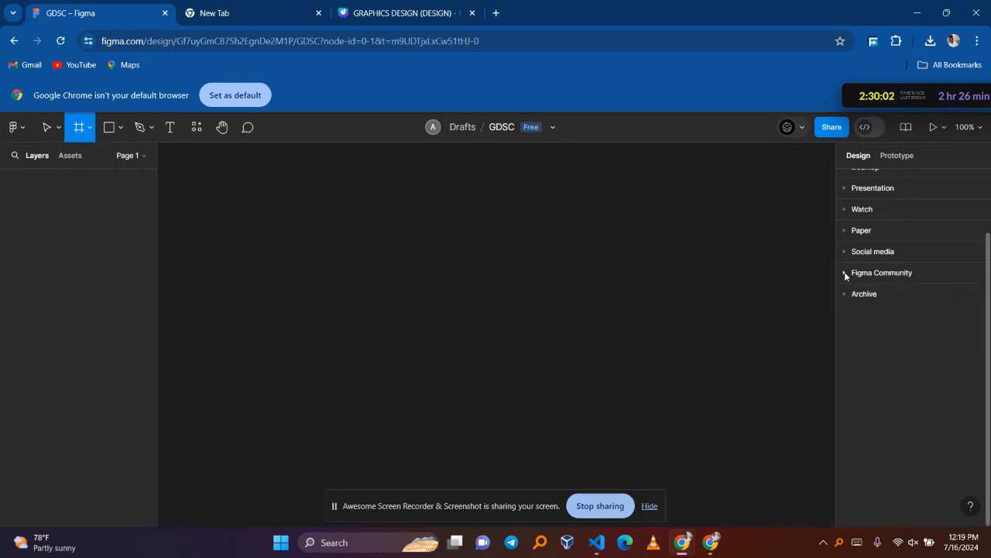
{"action": "left_click", "coordinate": [871, 251]}
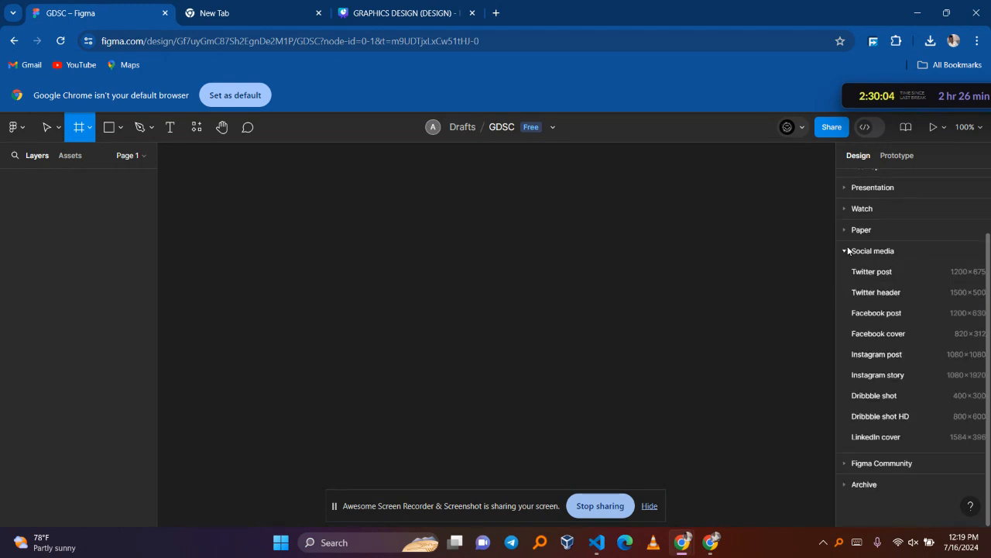
{"action": "left_click", "coordinate": [876, 355]}
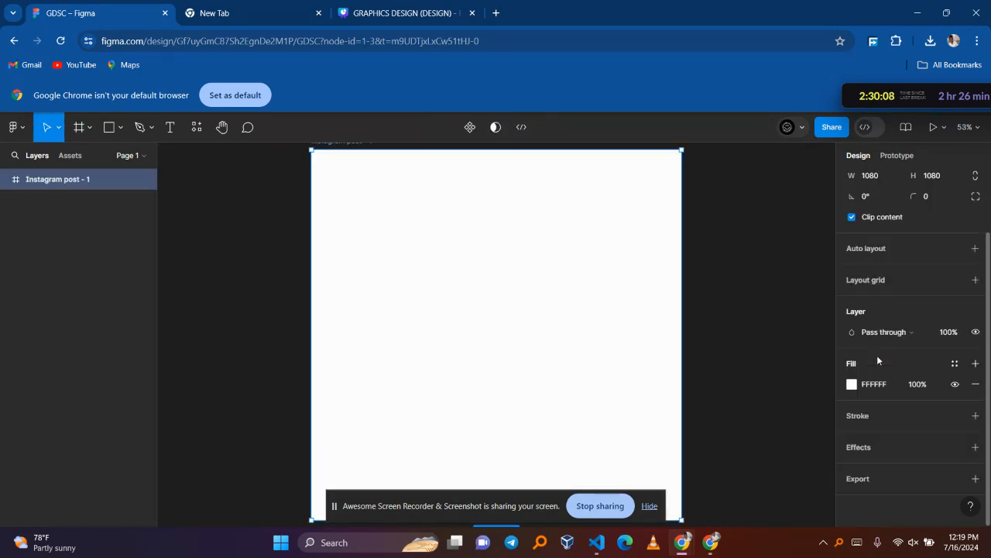
{"action": "scroll", "coordinate": [628, 361], "scroll_direction": "down", "scroll_amount": 5}
{"action": "scroll", "coordinate": [628, 363], "scroll_direction": "up", "scroll_amount": 3}
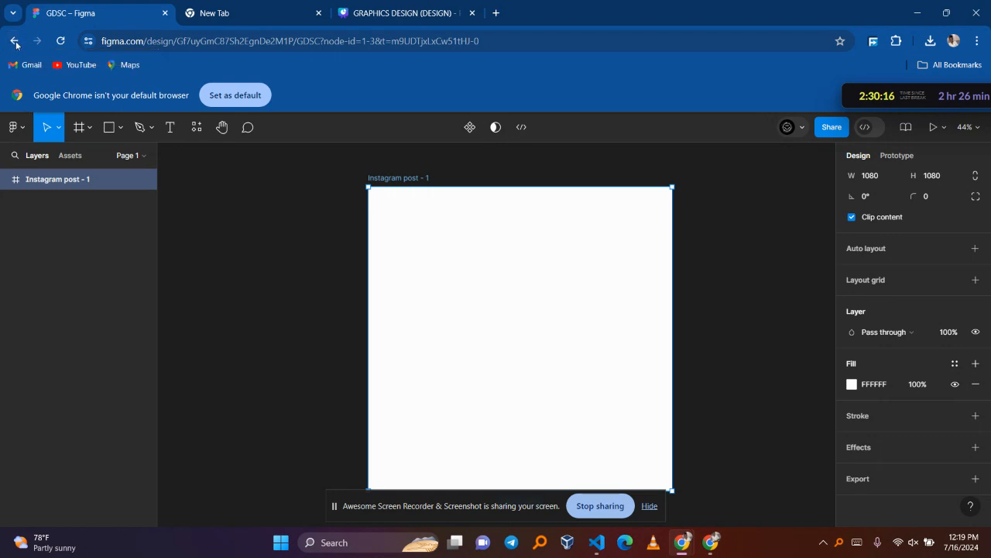
- Return to the file browser and open the recent untitled file containing the finished poster to view it
{"action": "left_click", "coordinate": [22, 127]}
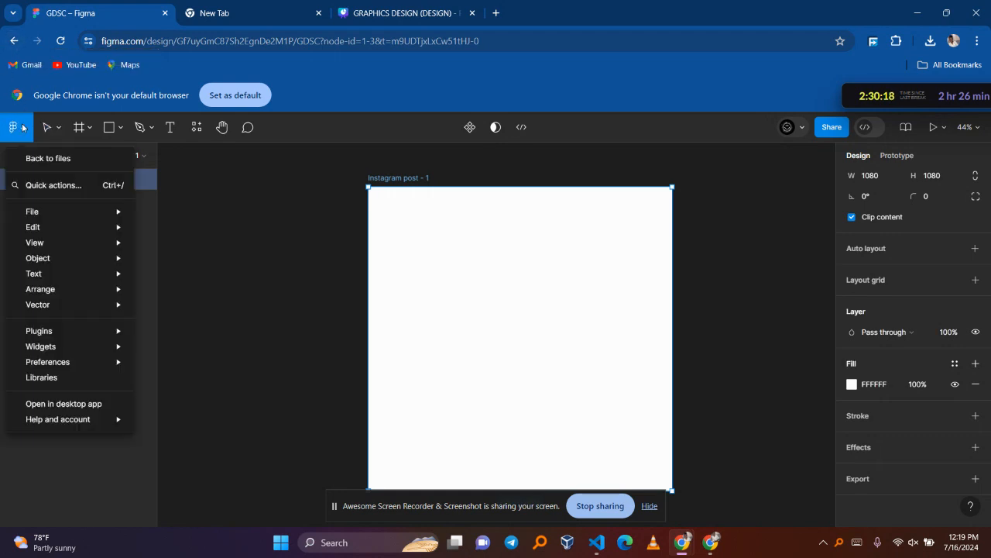
{"action": "left_click", "coordinate": [41, 159]}
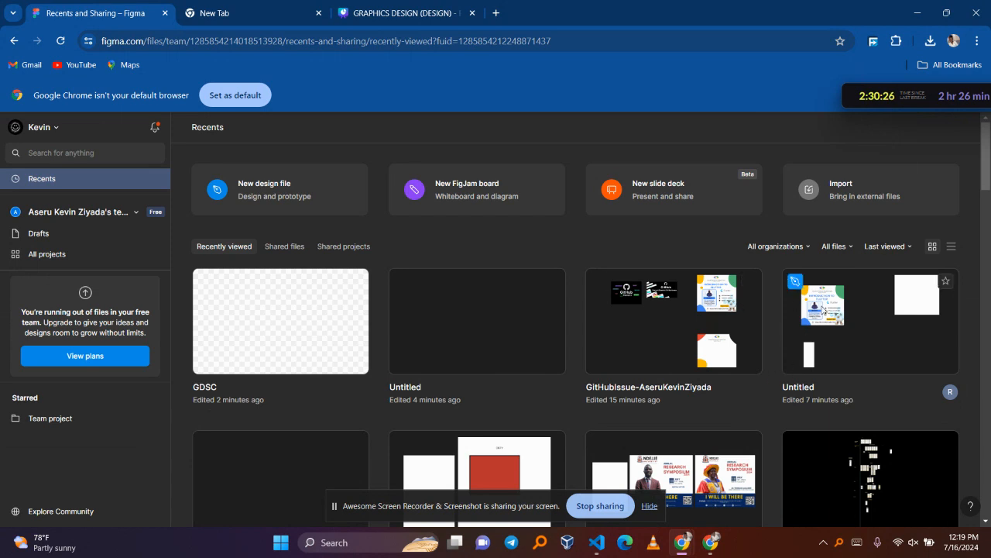
{"action": "left_click", "coordinate": [844, 317]}
{"action": "double_click", "coordinate": [844, 317]}
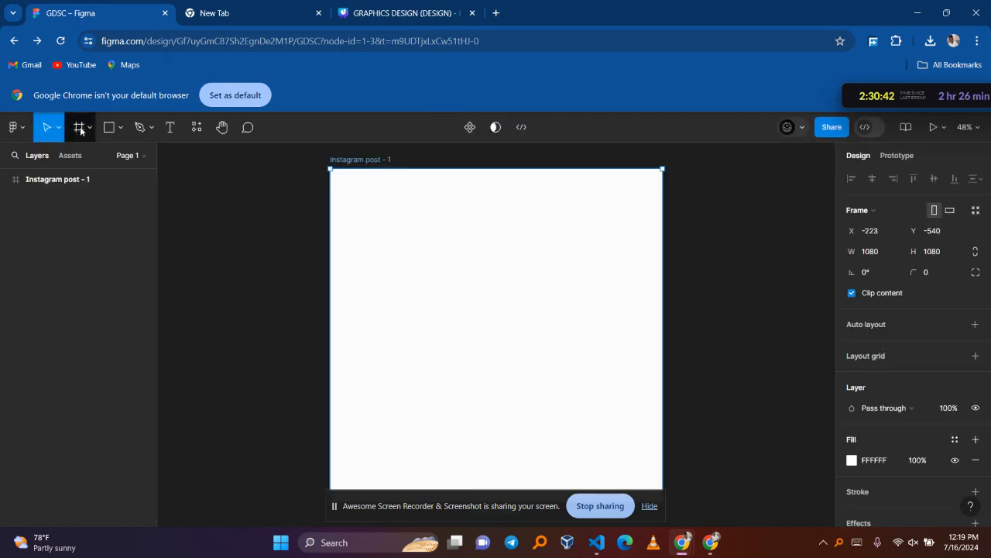
- Draw a trial rectangle about 409 × 416 inside the Instagram post frame and delete it
{"action": "left_click", "coordinate": [120, 129]}
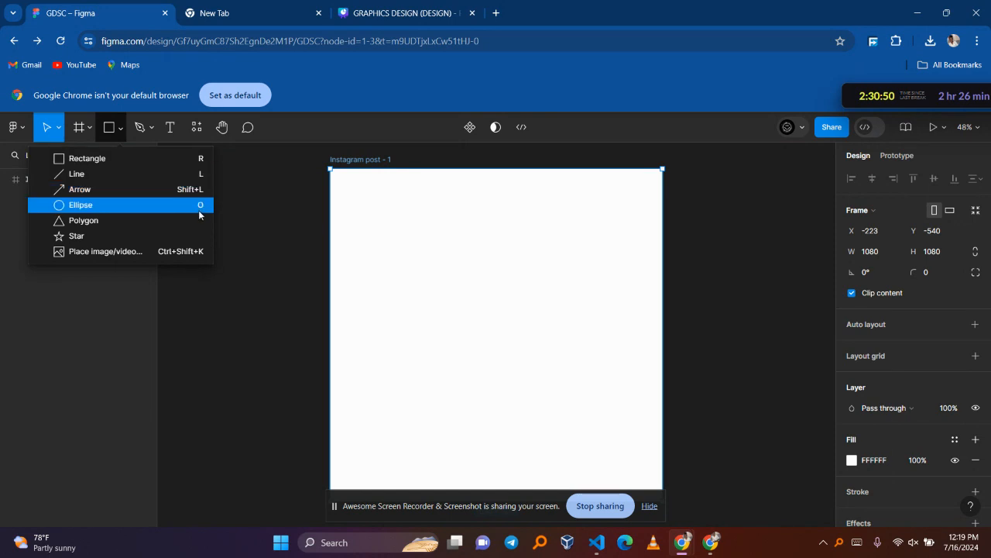
{"action": "left_click", "coordinate": [410, 260]}
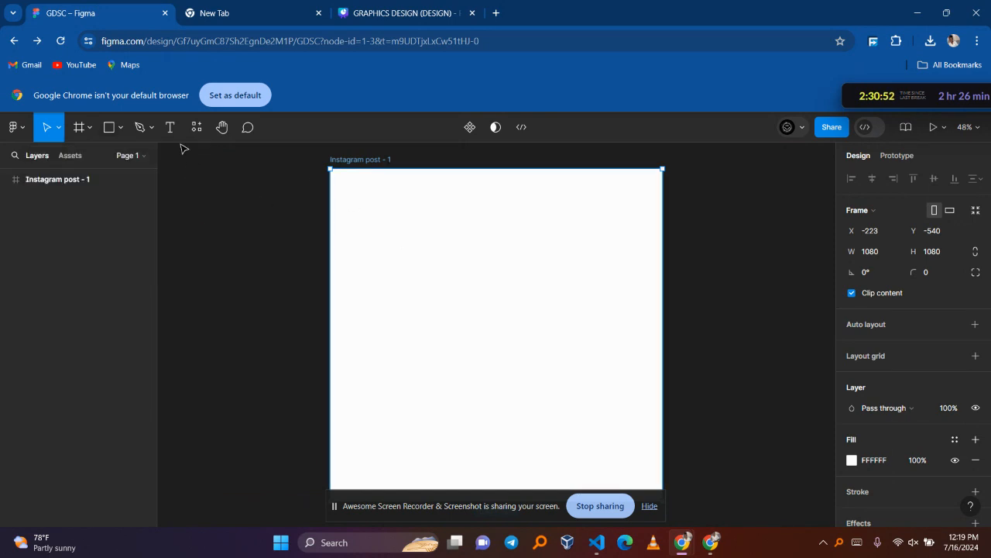
{"action": "left_click", "coordinate": [115, 123]}
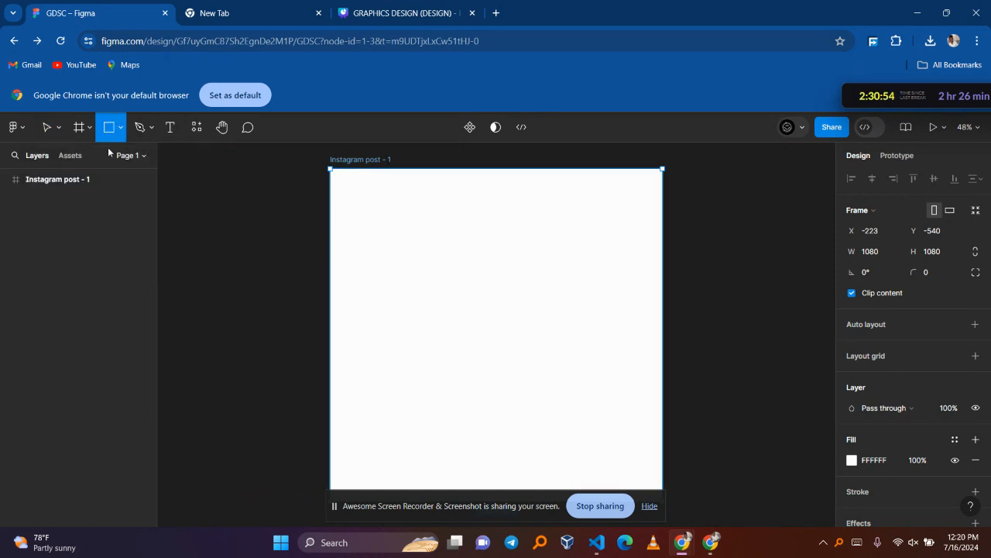
{"action": "left_click", "coordinate": [117, 137]}
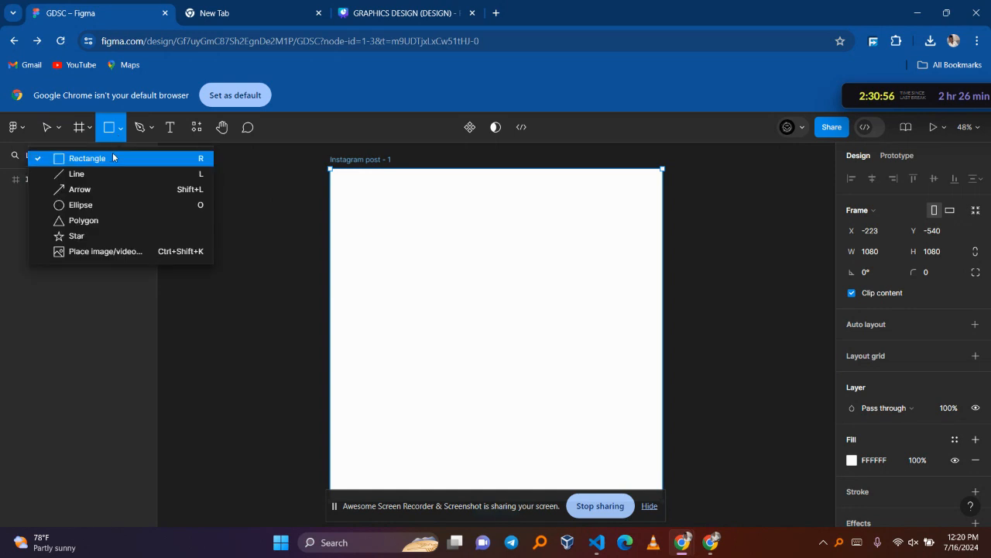
{"action": "left_click", "coordinate": [115, 157]}
{"action": "mouse_move", "coordinate": [403, 226]}
{"action": "left_mouse_down"}
{"action": "mouse_move", "coordinate": [500, 270]}
{"action": "mouse_move", "coordinate": [535, 323]}
{"action": "mouse_move", "coordinate": [528, 352]}
{"action": "left_mouse_up"}
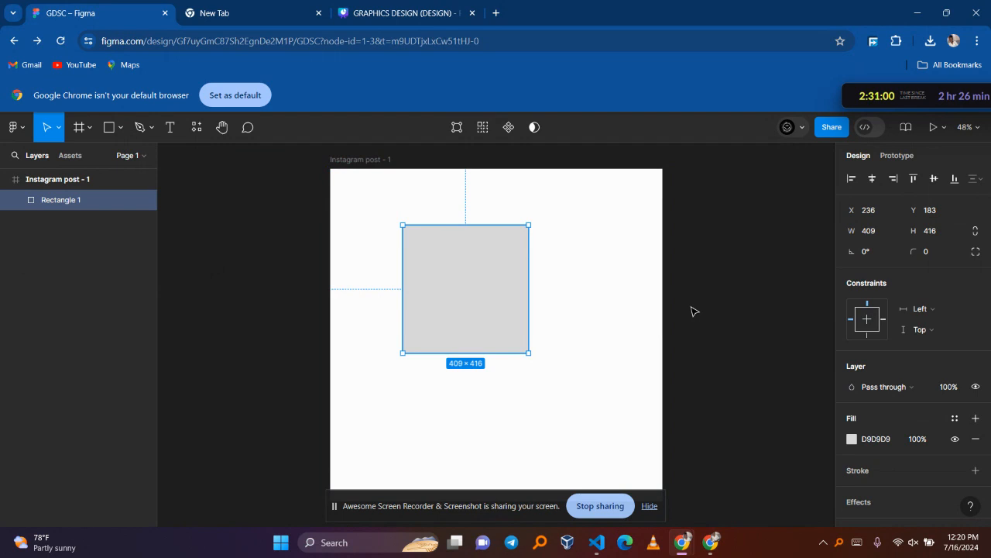
{"action": "key", "text": "Delete"}
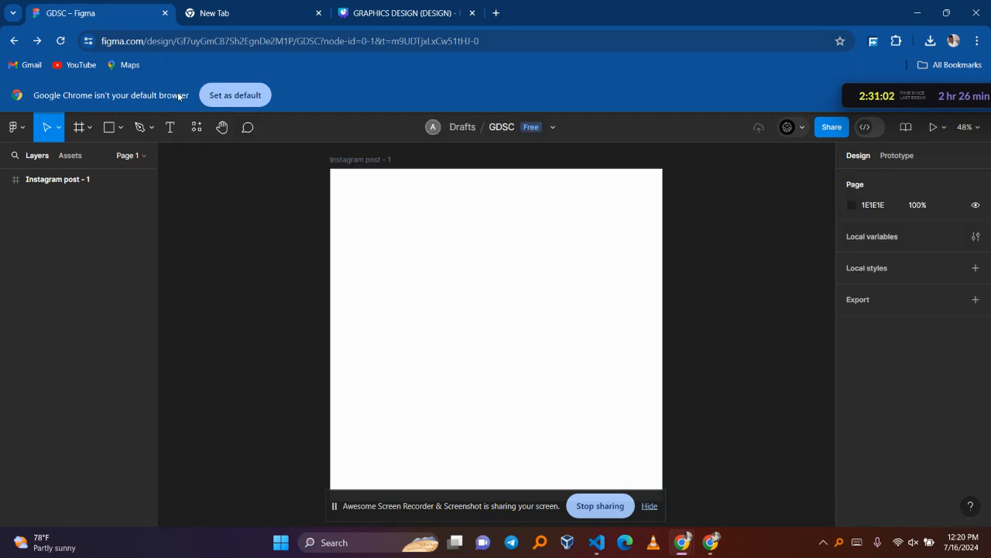
- Draw a trial ellipse about 474 × 417 in the frame, enlarge it to about 539 × 474, and delete it
{"action": "left_click", "coordinate": [137, 127]}
{"action": "left_click", "coordinate": [113, 128]}
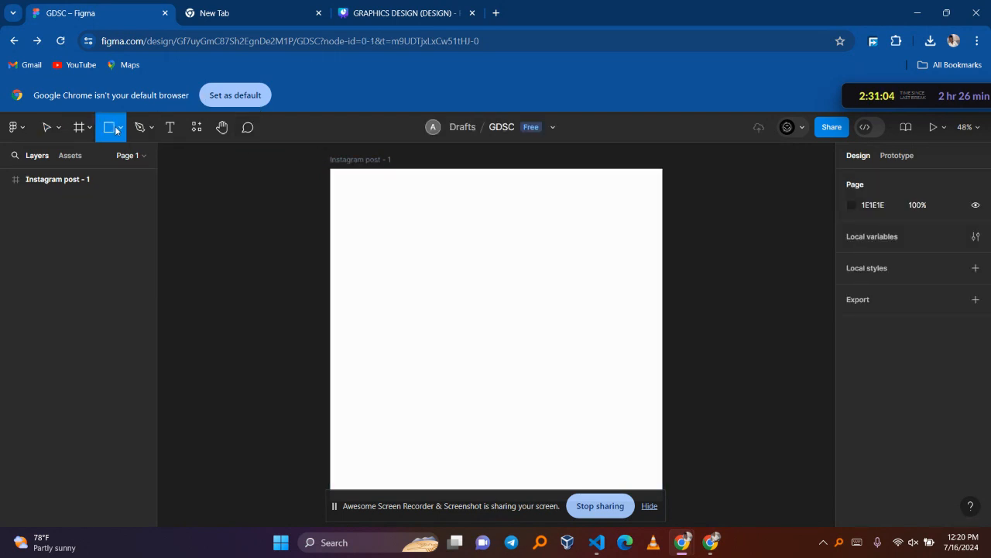
{"action": "left_click", "coordinate": [119, 128]}
{"action": "left_click", "coordinate": [81, 205]}
{"action": "left_click_drag", "start_coordinate": [406, 234], "coordinate": [552, 362]}
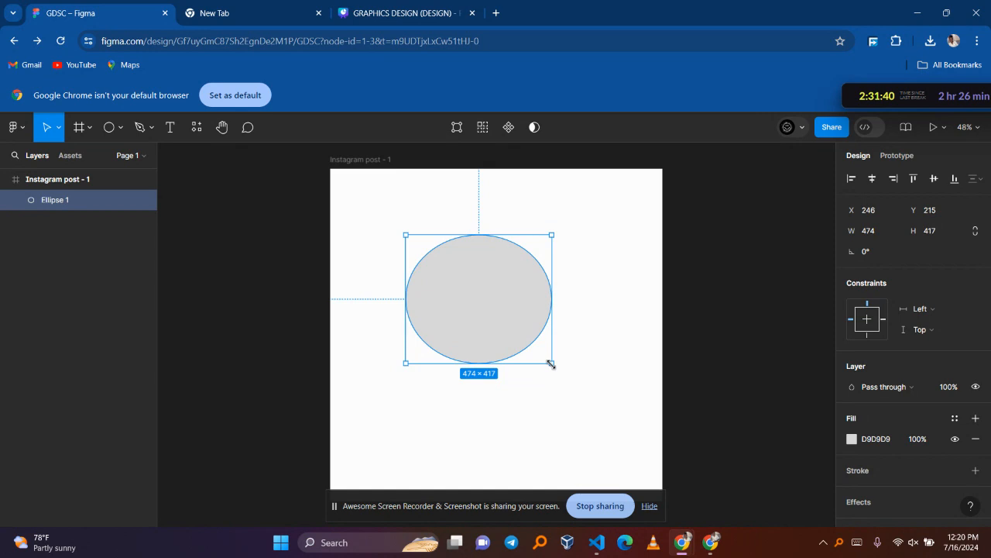
{"action": "mouse_move", "coordinate": [554, 366]}
{"action": "left_mouse_down"}
{"action": "mouse_move", "coordinate": [635, 433]}
{"action": "mouse_move", "coordinate": [571, 368]}
{"action": "left_mouse_up"}
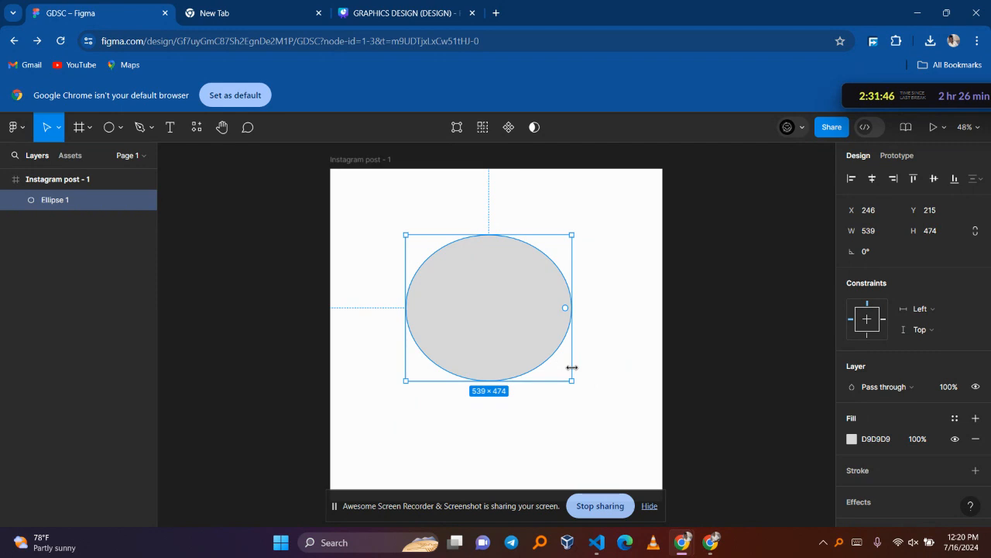
{"action": "key", "text": "Delete"}
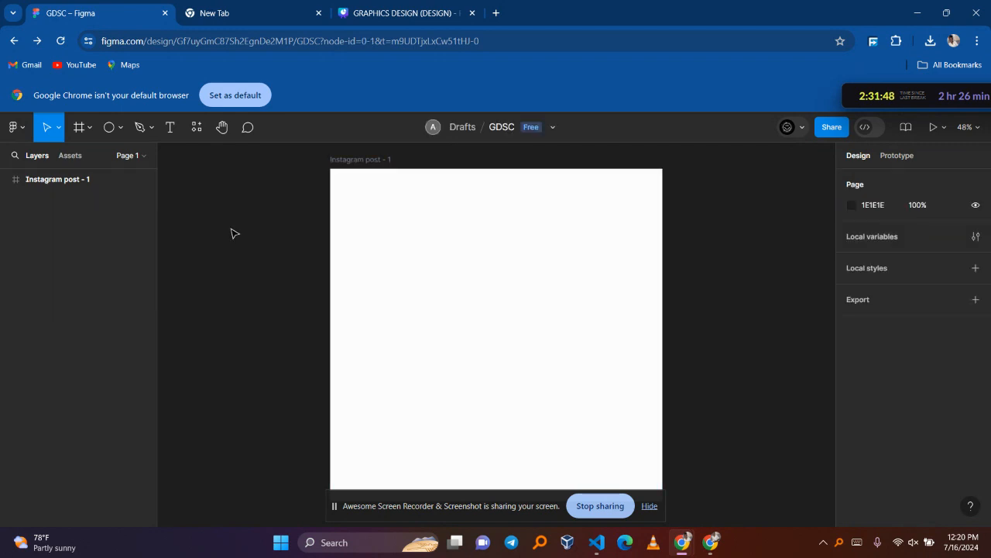
- Place a trial 100 × 100 star in the frame, stretch it to about 321 × 236, and delete it
{"action": "left_click", "coordinate": [121, 125]}
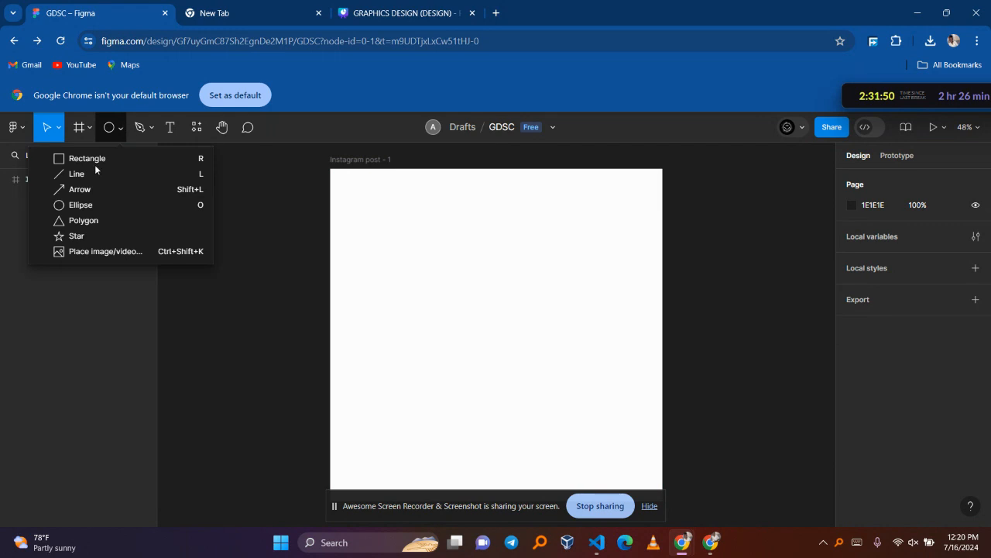
{"action": "left_click", "coordinate": [109, 237]}
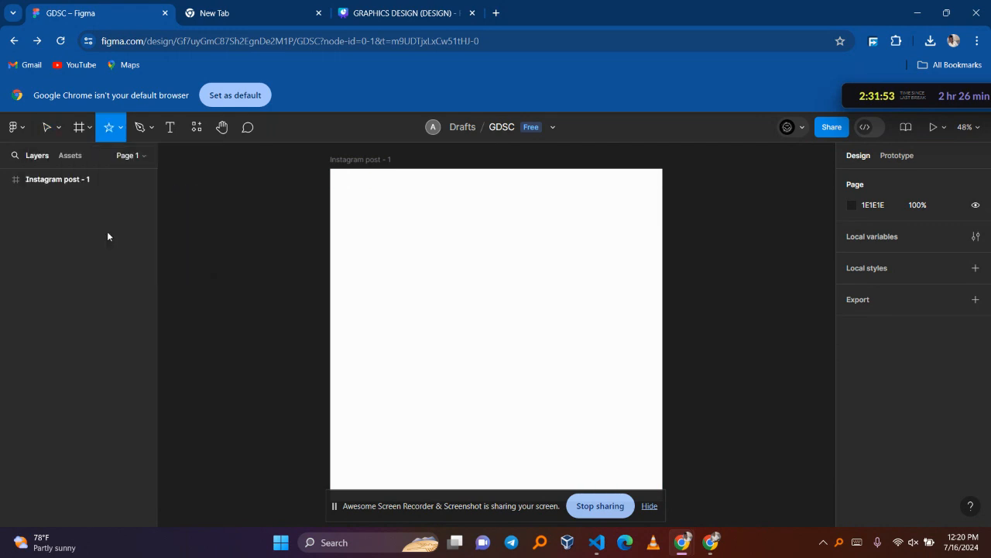
{"action": "left_click", "coordinate": [499, 312]}
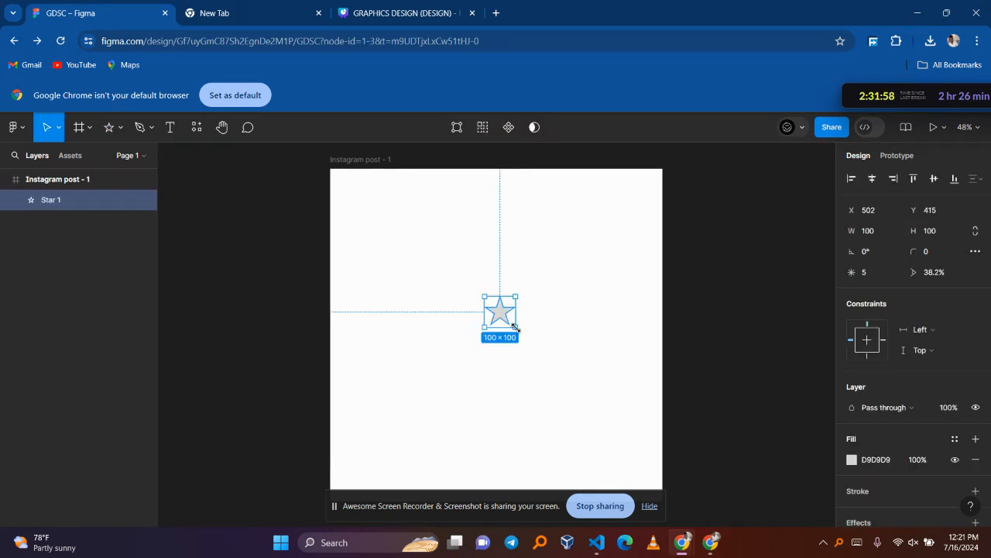
{"action": "left_click_drag", "start_coordinate": [515, 328], "coordinate": [583, 368]}
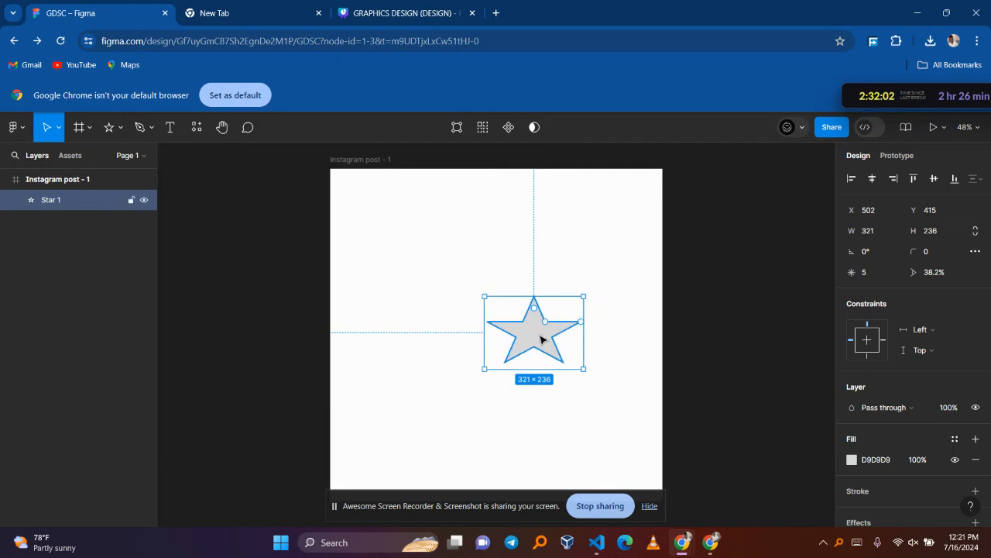
{"action": "key", "text": "Delete"}
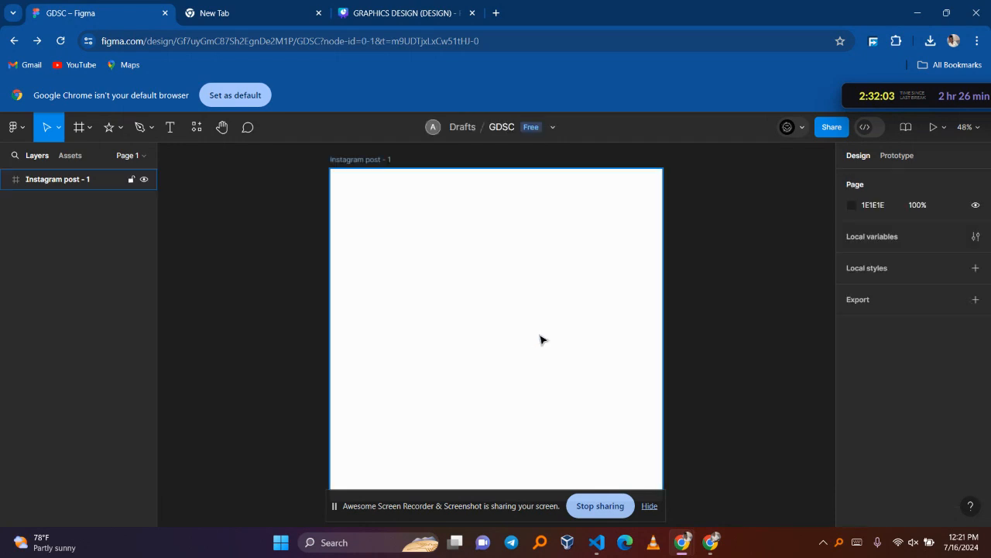
- Add the sample text TFTXCT in the upper half of the Instagram post frame
{"action": "left_click", "coordinate": [169, 127]}
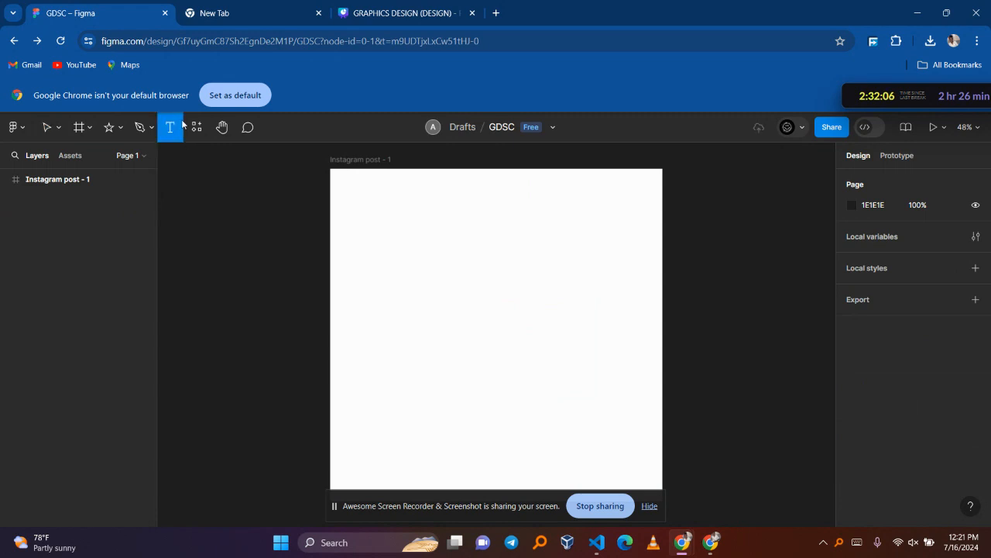
{"action": "left_click", "coordinate": [449, 257]}
{"action": "type", "text": "TFTXCT"}
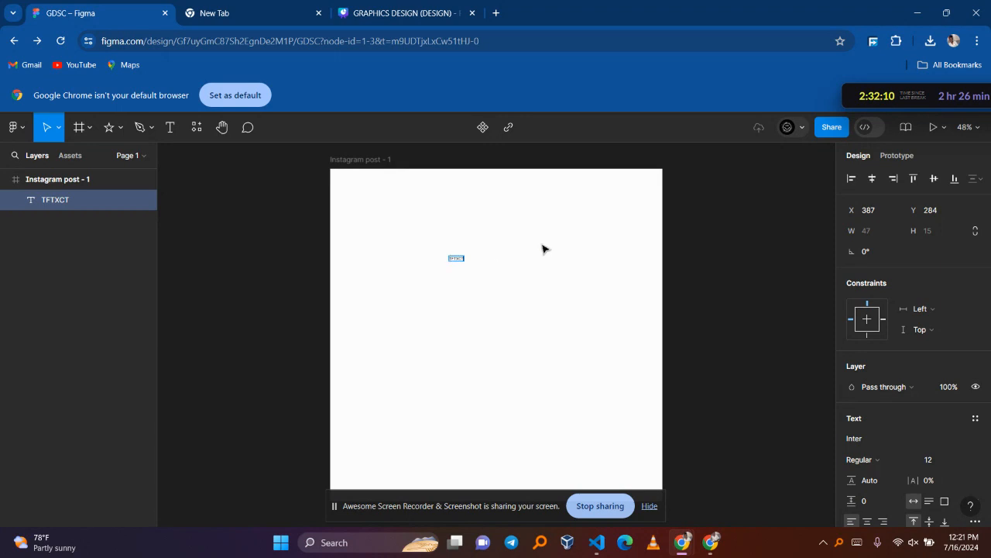
{"action": "key", "text": "ctrl+a"}
{"action": "key", "text": "Escape"}
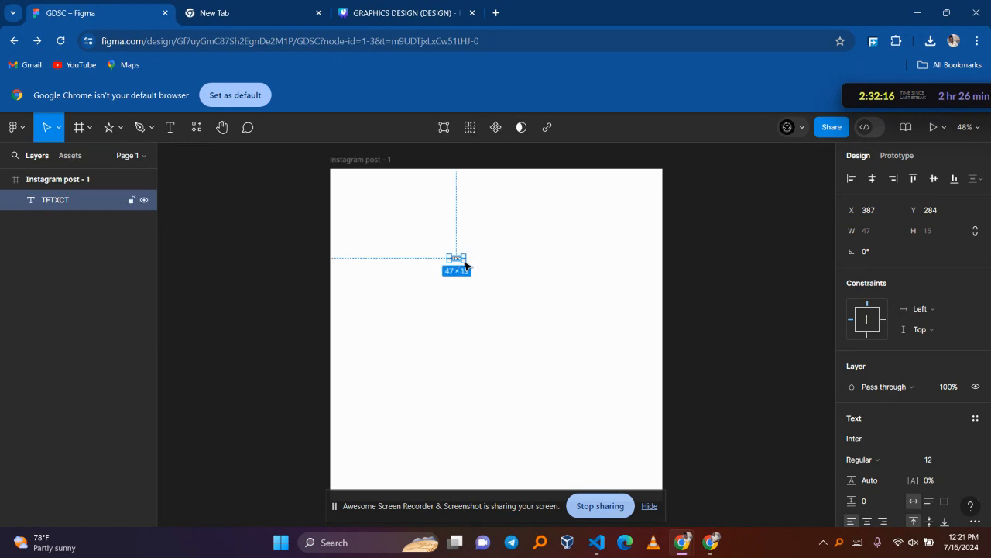
{"action": "key", "text": "Escape"}
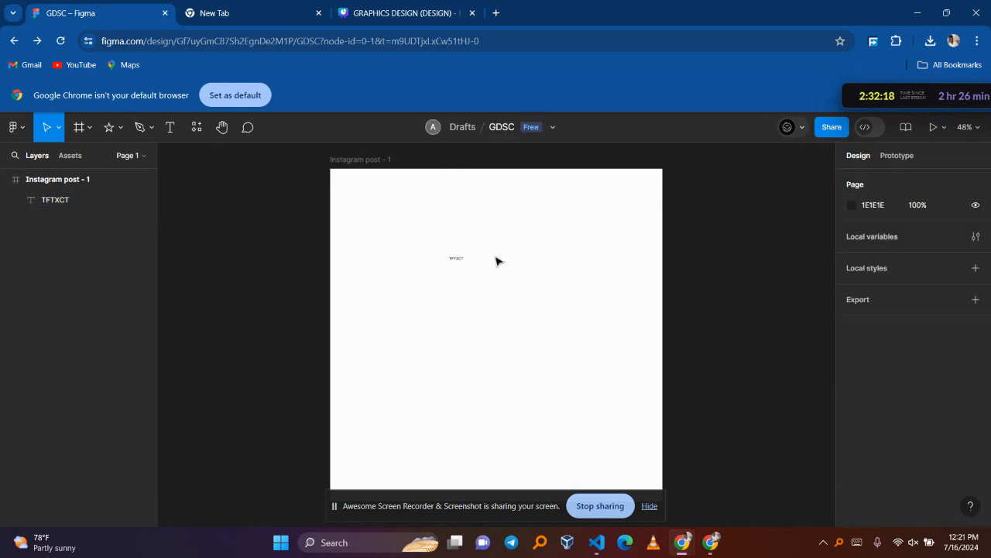
- Append TTF to the sample text in the frame
{"action": "key", "text": "ctrl+a"}
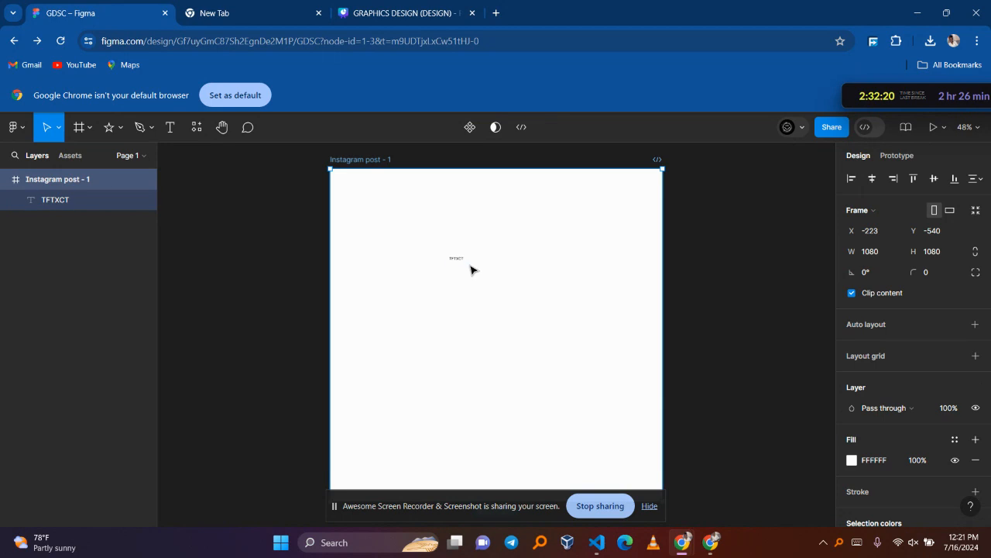
{"action": "left_click", "coordinate": [472, 270]}
{"action": "key", "text": "ctrl+a"}
{"action": "left_click", "coordinate": [458, 260]}
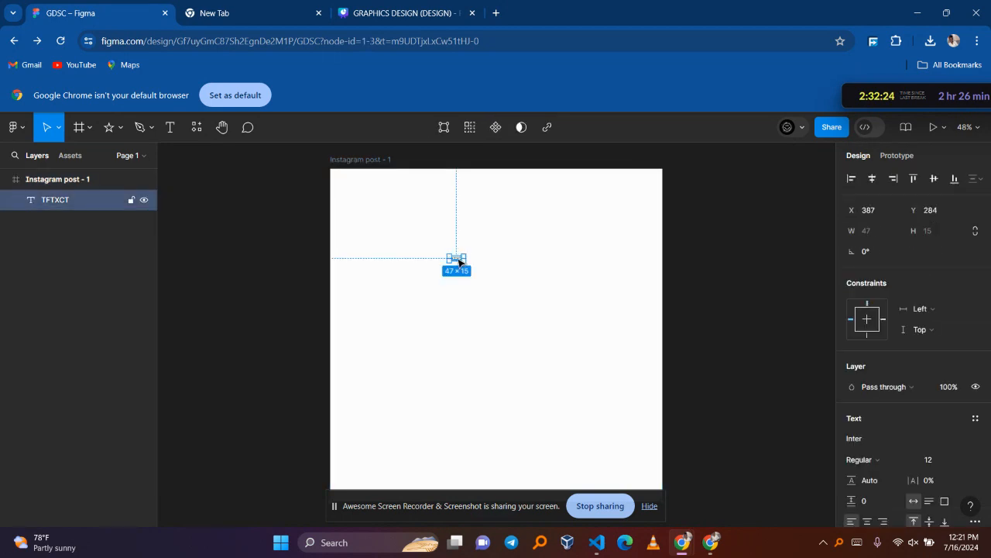
{"action": "double_click", "coordinate": [457, 259]}
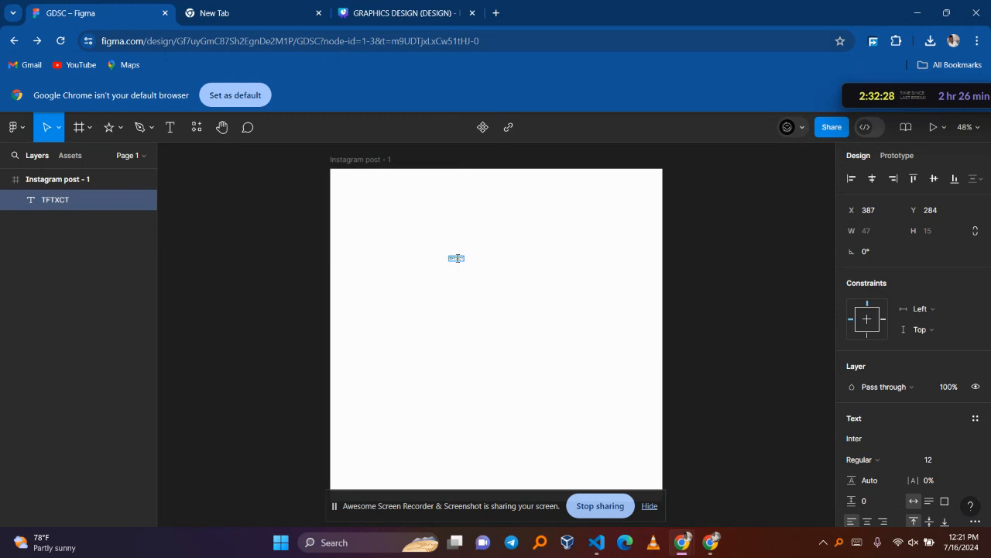
{"action": "type", "text": "TTF"}
- Set the font size of the whole sample text to 50
{"action": "key", "text": "ctrl+a"}
{"action": "key", "text": "BackSpace"}
{"action": "key", "text": "BackSpace"}
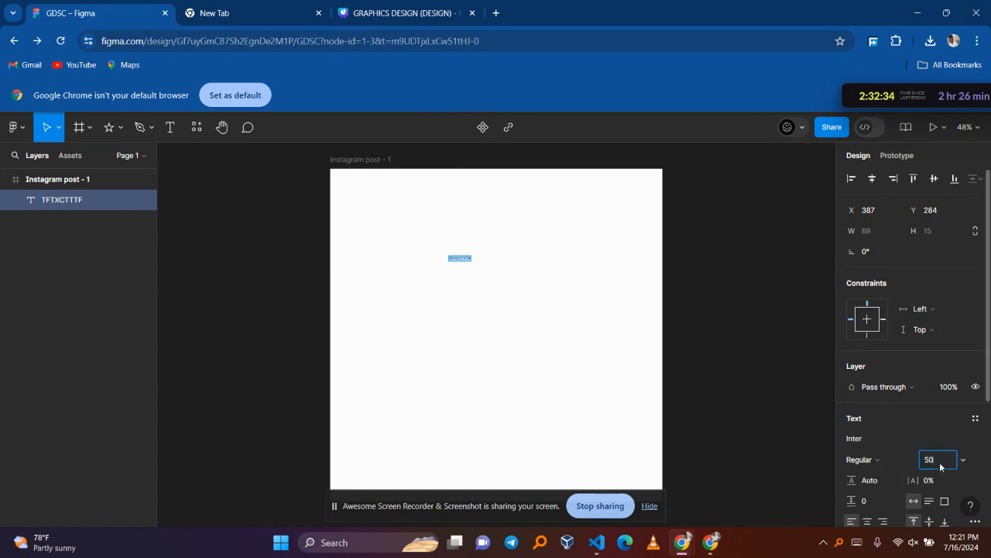
{"action": "key", "text": "Return"}
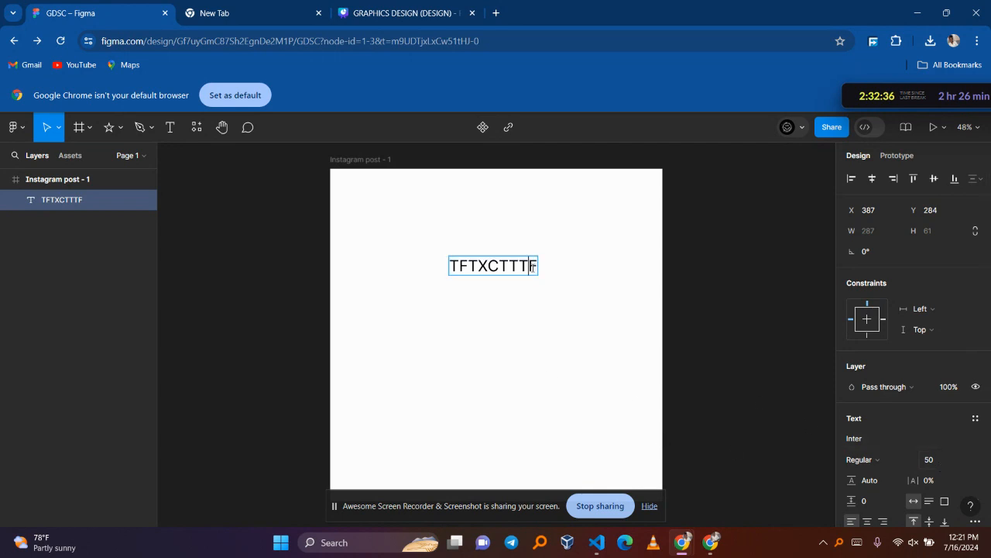
{"action": "left_click", "coordinate": [613, 233]}
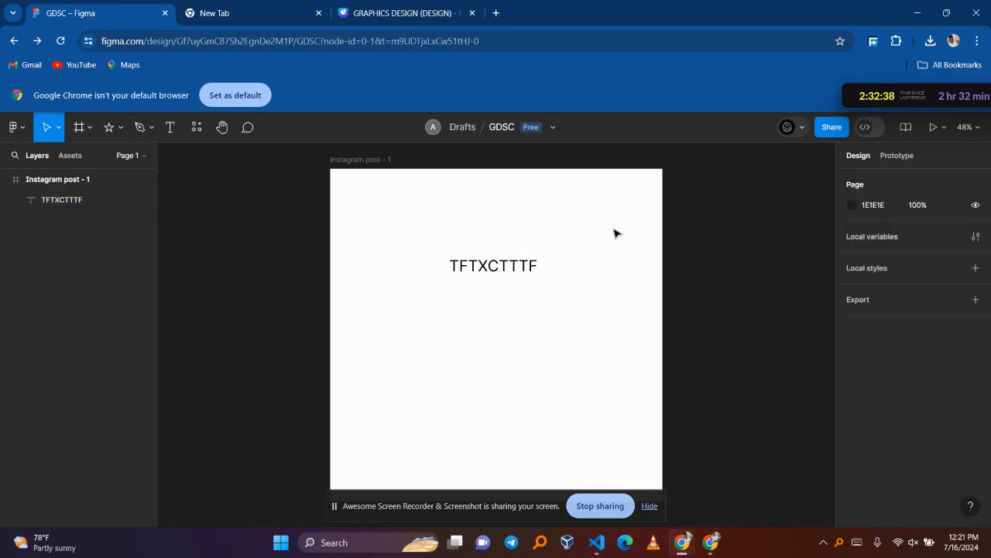
- Try to set the sample text's font size to 48 while editing it with no letters selected
{"action": "left_click", "coordinate": [515, 270]}
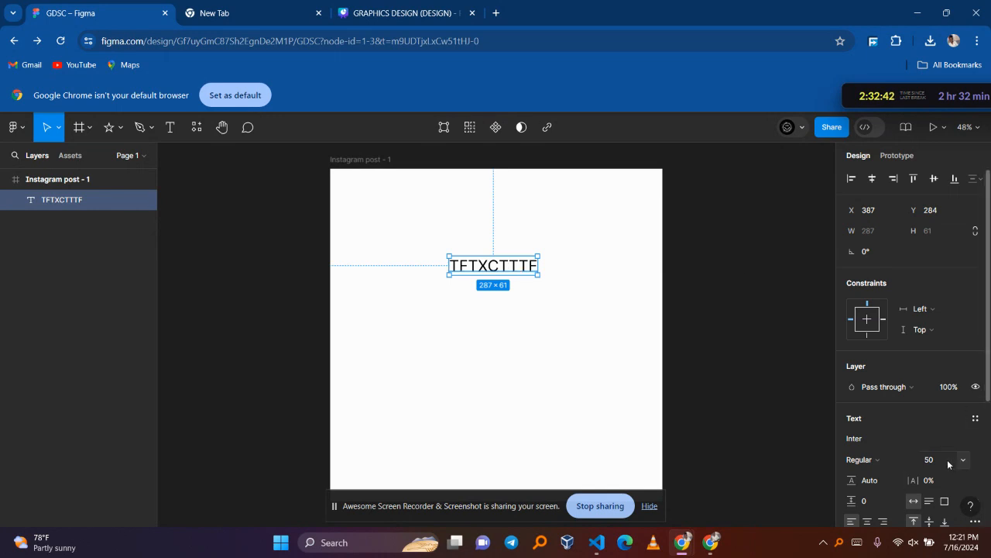
{"action": "double_click", "coordinate": [518, 265]}
{"action": "left_click", "coordinate": [519, 265]}
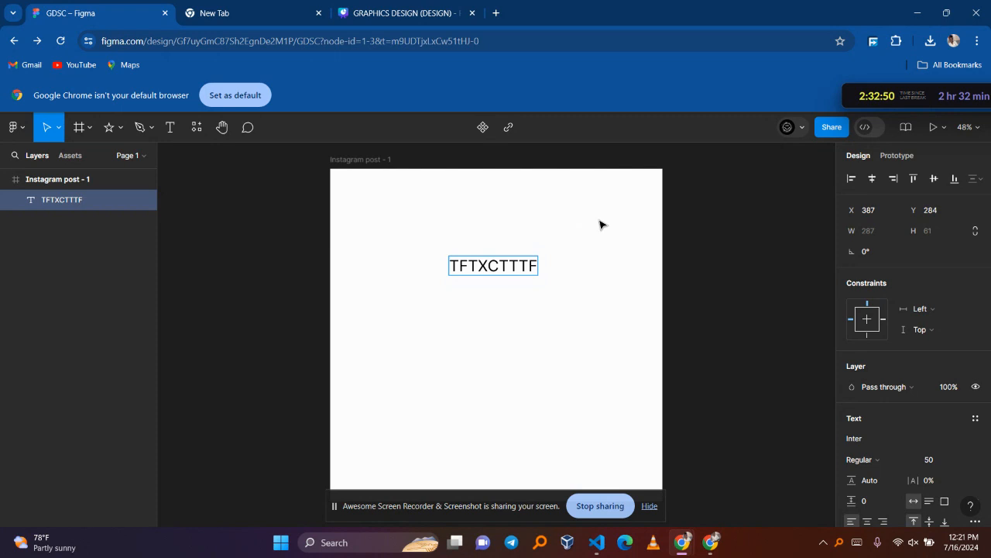
{"action": "left_click", "coordinate": [966, 459]}
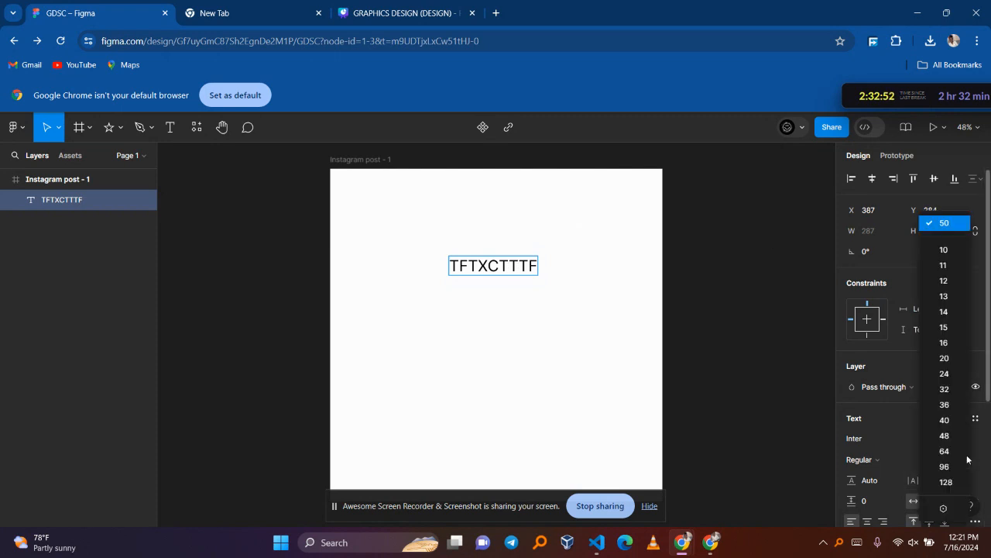
{"action": "left_click", "coordinate": [952, 436]}
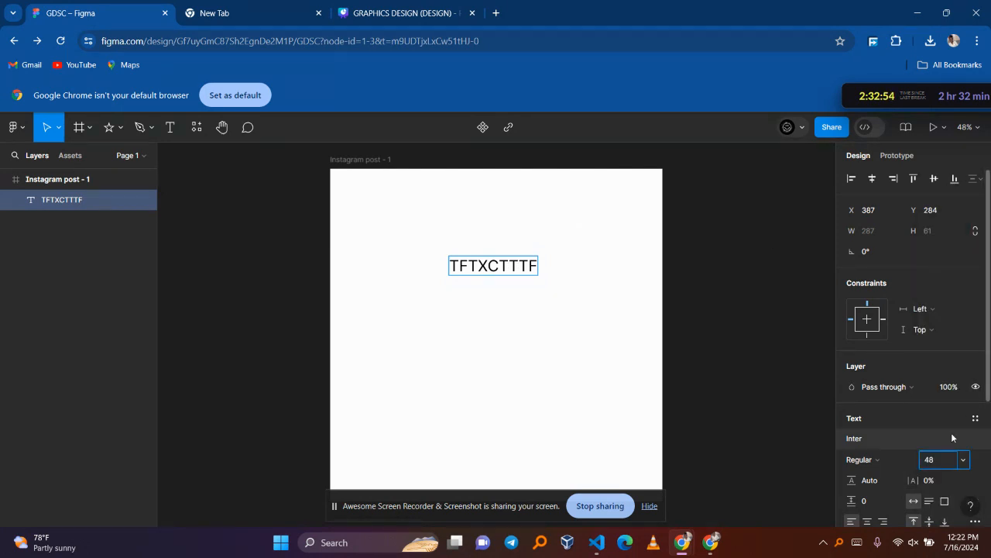
- Insert CGCGC at font size 70 before the last two letters of the sample text
{"action": "left_click", "coordinate": [518, 265]}
{"action": "left_click", "coordinate": [940, 459]}
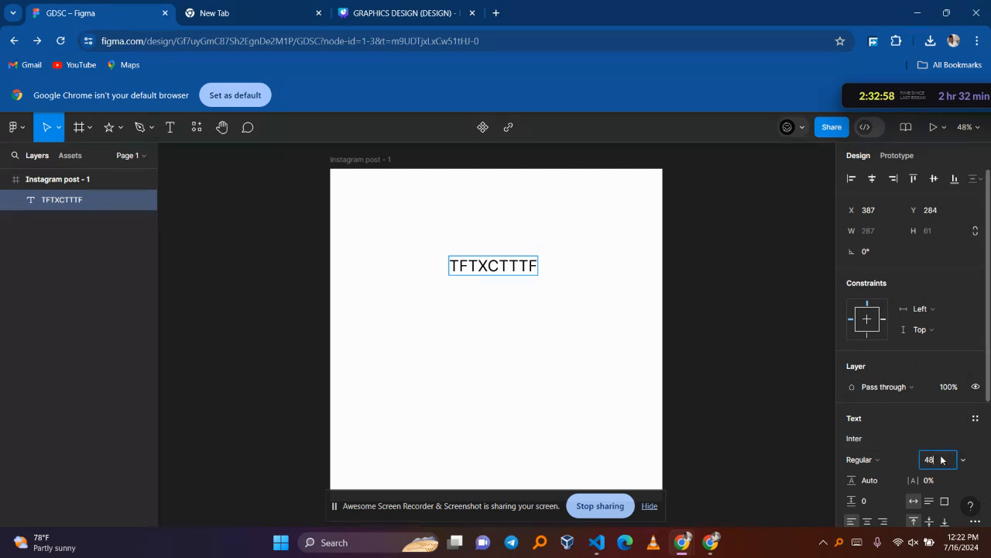
{"action": "type", "text": "70"}
{"action": "key", "text": "Return"}
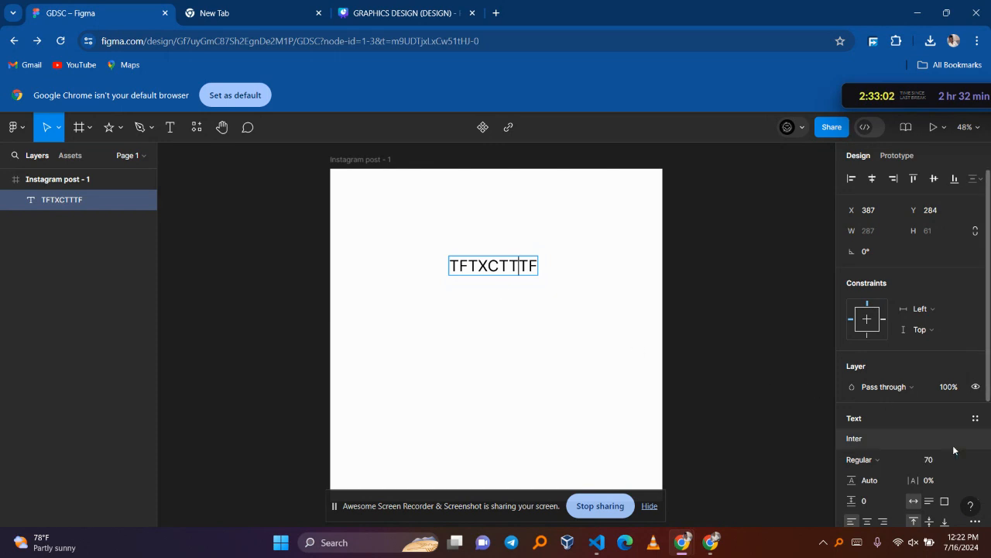
{"action": "type", "text": "CGCGC"}
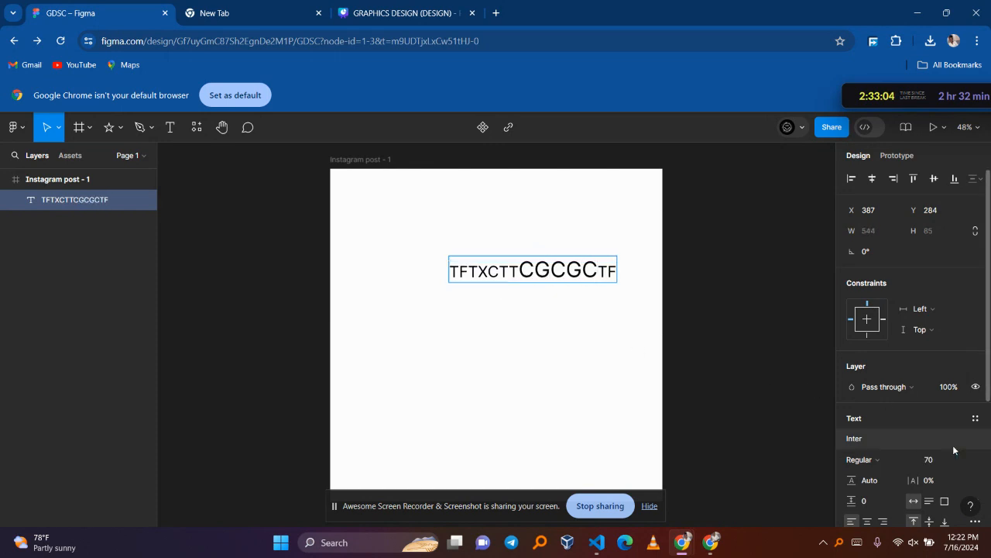
- Delete the inserted CGCGC letters from the sample text
{"action": "key", "text": "BackSpace"}
{"action": "key", "text": "BackSpace"}
{"action": "key", "text": "BackSpace"}
{"action": "key", "text": "BackSpace"}
{"action": "key", "text": "BackSpace"}
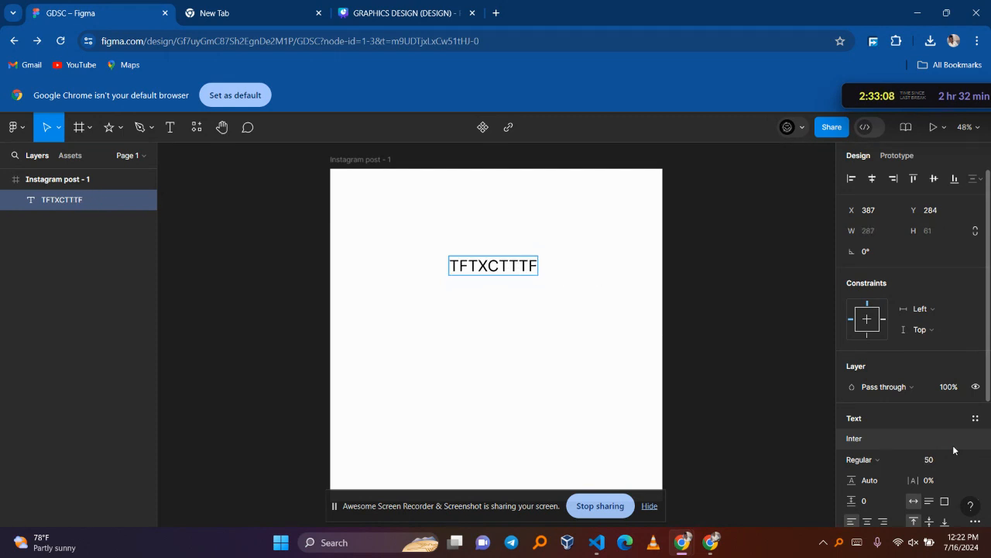
- Select all letters of the sample text, set their font size to 24, and deselect the text
{"action": "key", "text": "ctrl+a"}
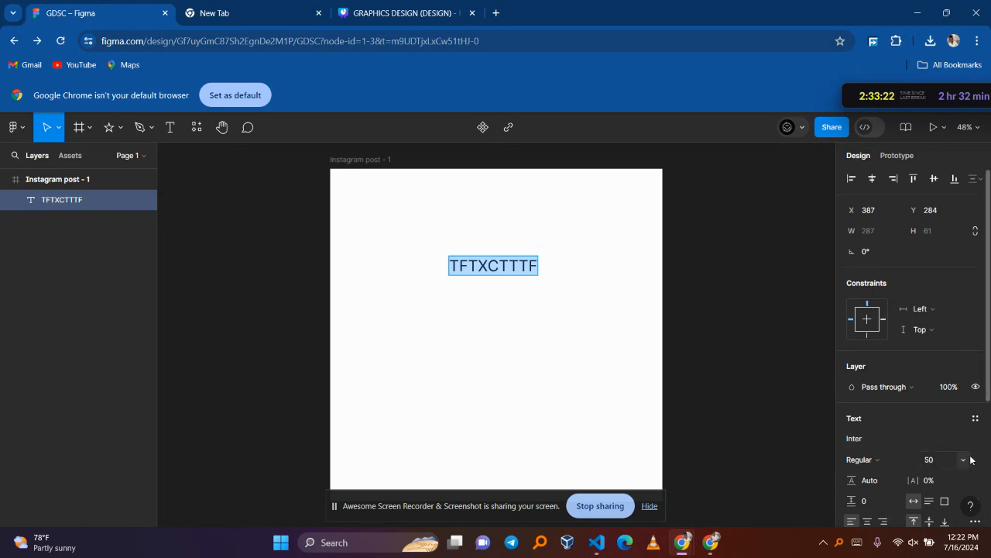
{"action": "left_click", "coordinate": [965, 459]}
{"action": "left_click", "coordinate": [945, 371]}
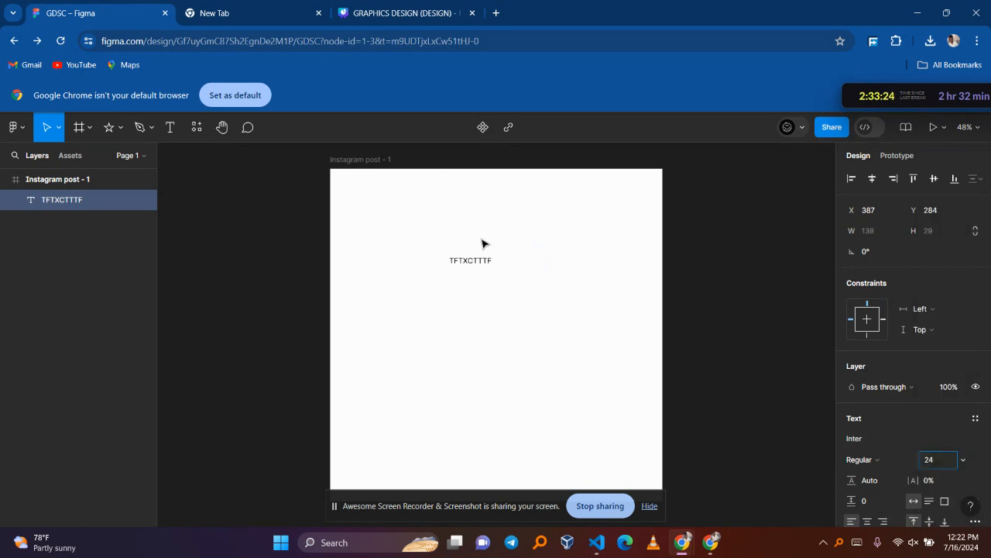
{"action": "left_click", "coordinate": [520, 278]}
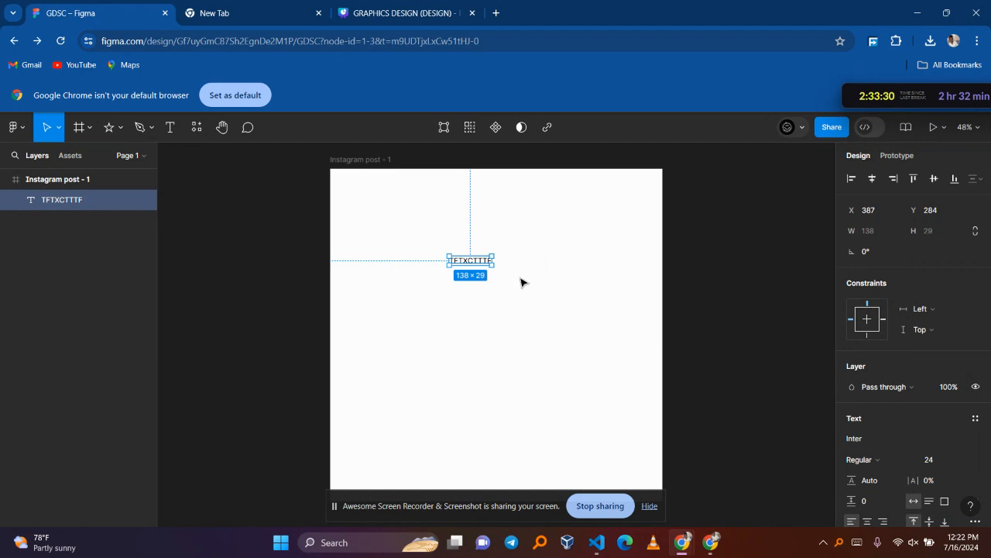
{"action": "left_click", "coordinate": [520, 282]}
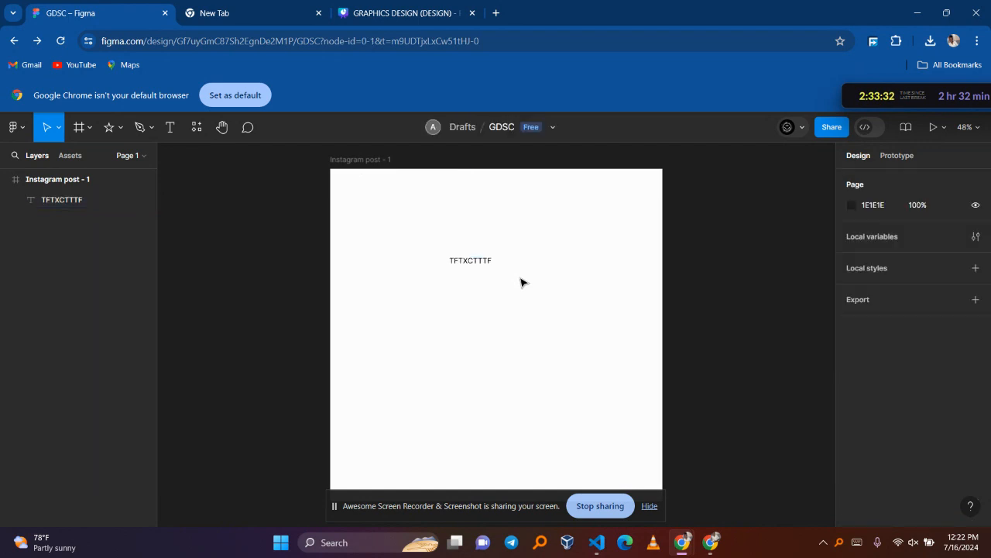
- Set the font size of the whole sample text object to 70 and deselect it
{"action": "left_click", "coordinate": [483, 263]}
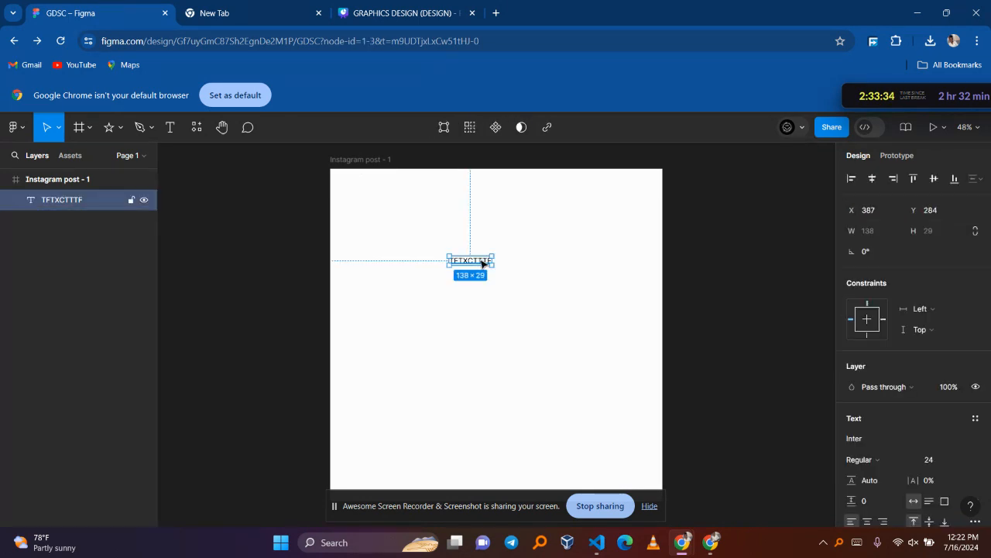
{"action": "left_click", "coordinate": [948, 461]}
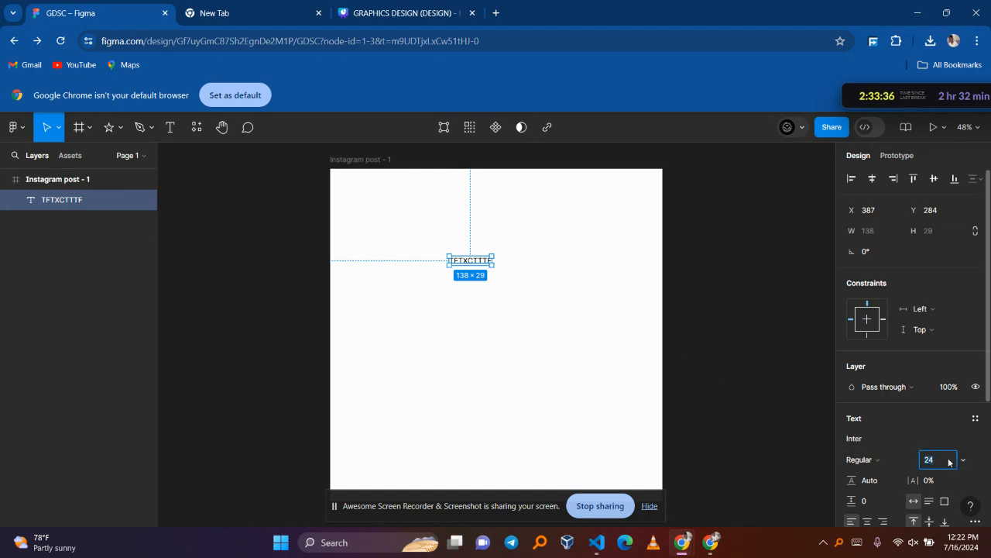
{"action": "type", "text": "70"}
{"action": "key", "text": "Return"}
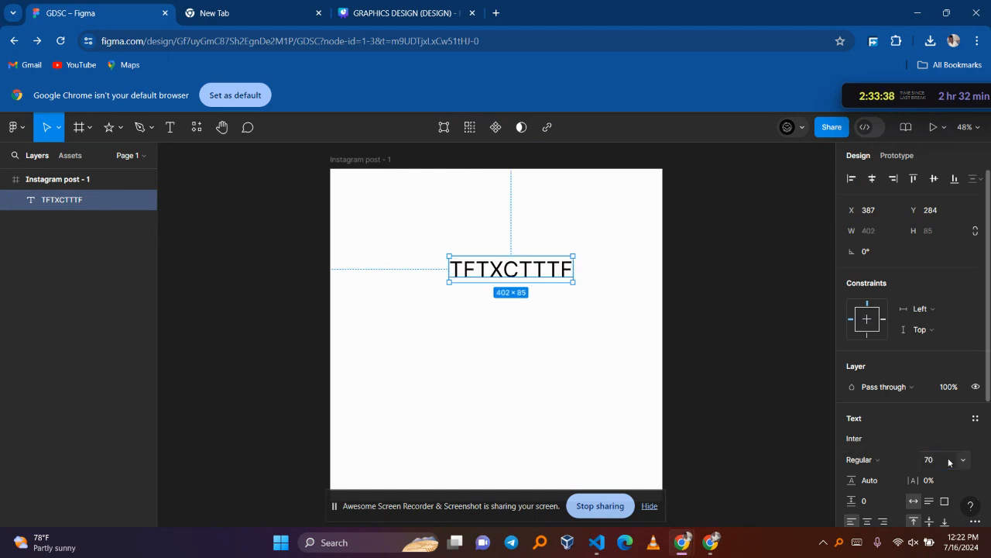
{"action": "left_click", "coordinate": [437, 335]}
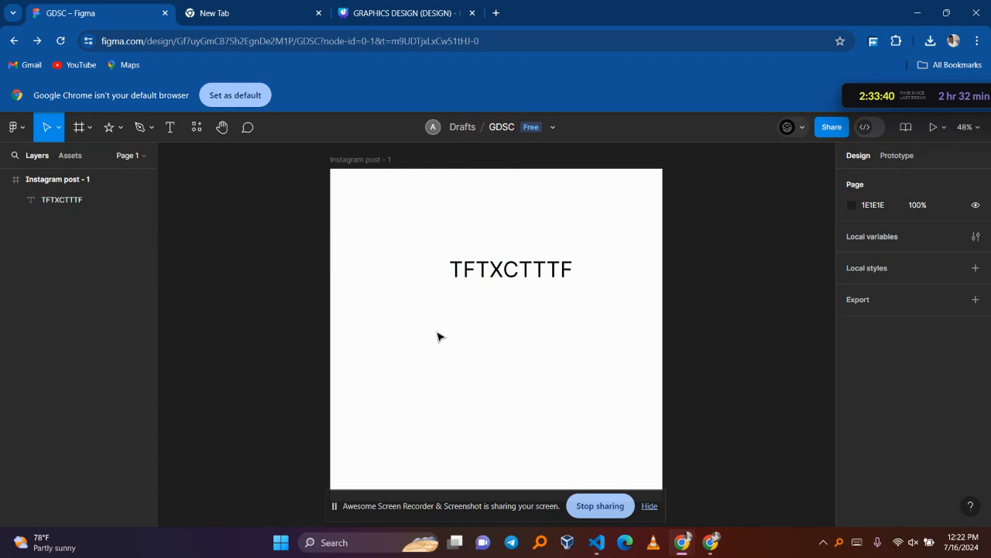
- Browse the available components, plugins and widgets in the file's resources
{"action": "left_click", "coordinate": [197, 132]}
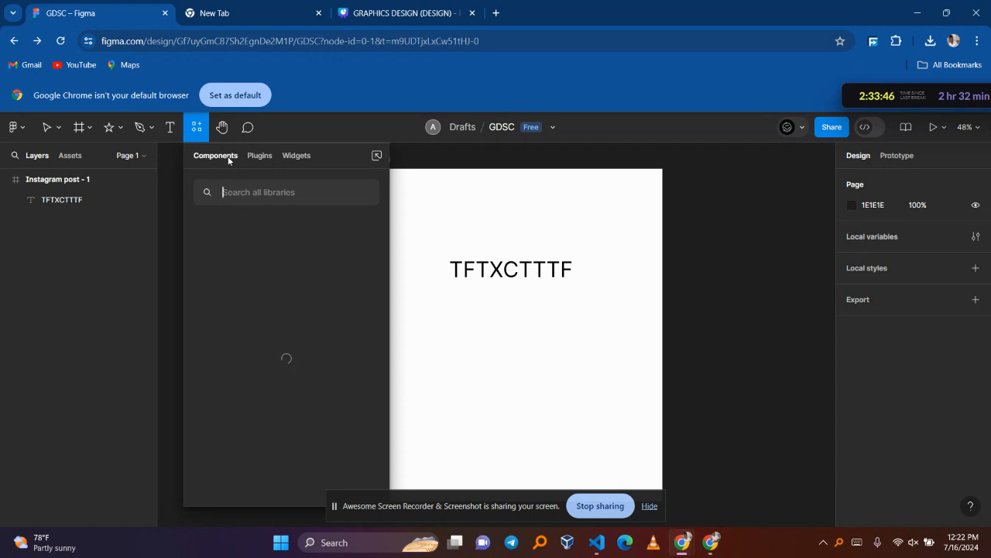
{"action": "left_click", "coordinate": [268, 156]}
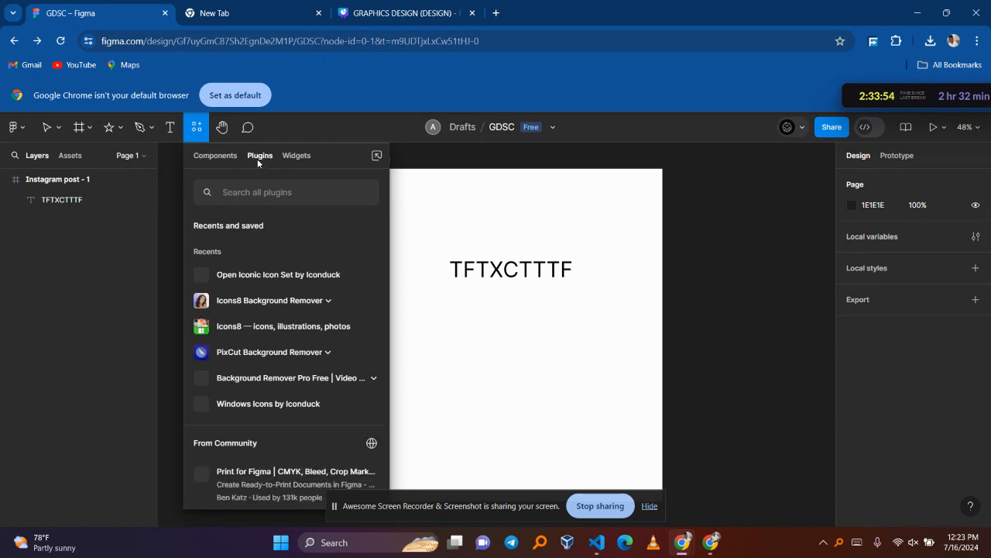
{"action": "scroll", "coordinate": [260, 283], "scroll_direction": "down", "scroll_amount": 1}
{"action": "scroll", "coordinate": [260, 283], "scroll_direction": "up", "scroll_amount": 1}
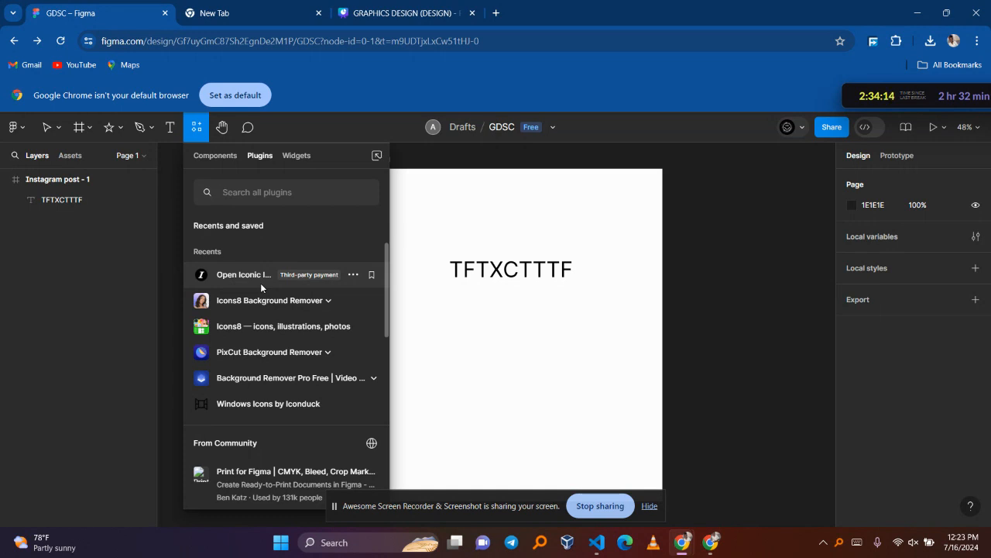
{"action": "left_click", "coordinate": [297, 156]}
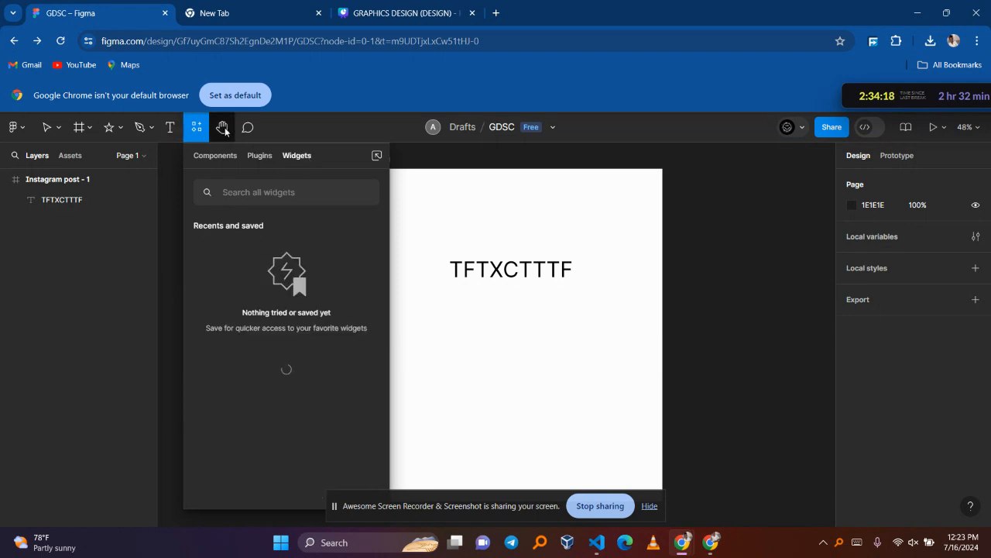
- Post the comment CHANGE THESE WORDS on the sample text in the frame
{"action": "left_click", "coordinate": [222, 128]}
{"action": "left_click_drag", "start_coordinate": [445, 268], "coordinate": [423, 289]}
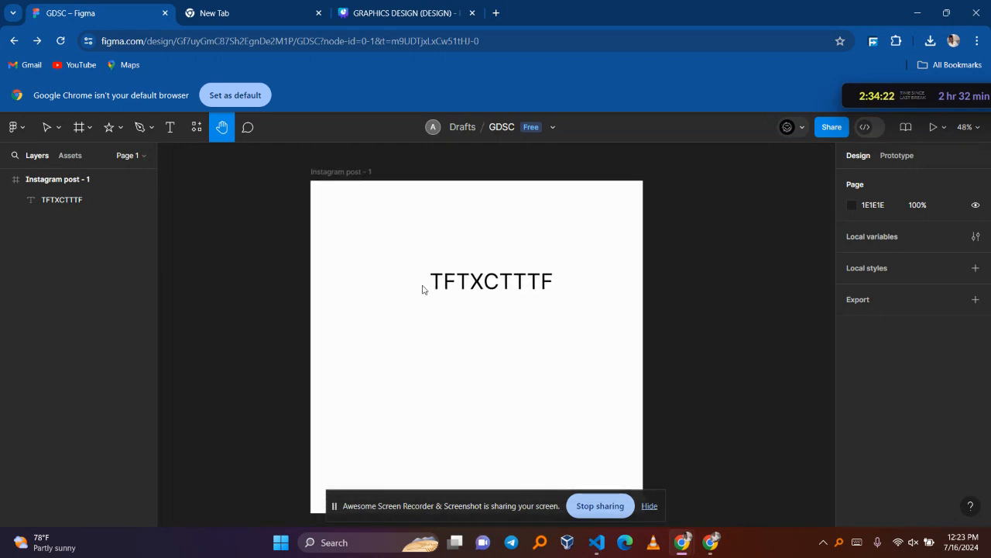
{"action": "left_click", "coordinate": [247, 128]}
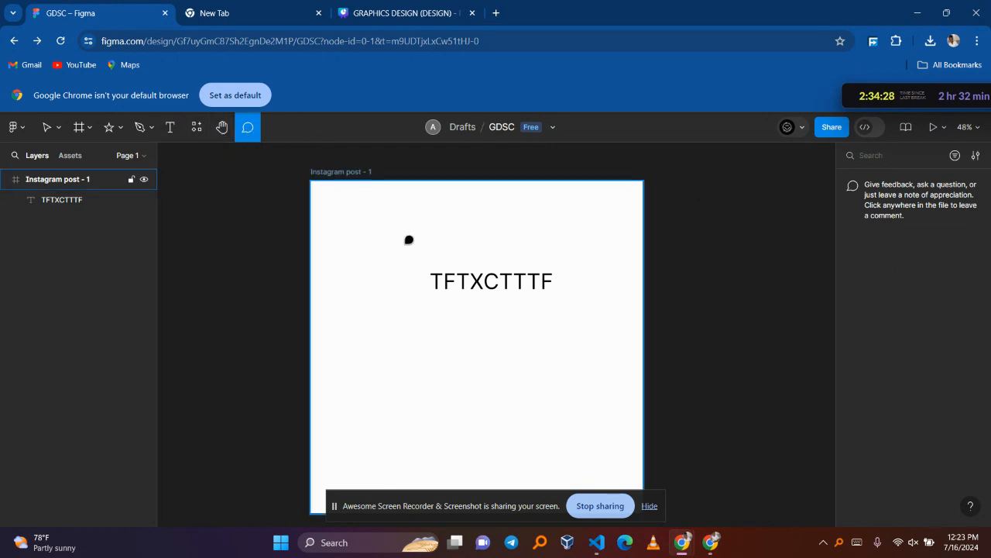
{"action": "left_click", "coordinate": [492, 278]}
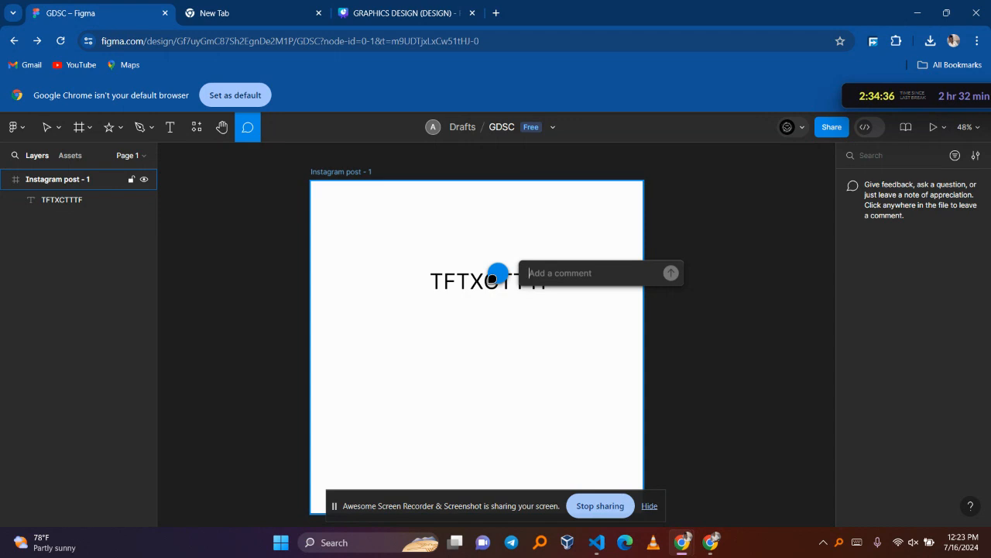
{"action": "type", "text": "c"}
{"action": "key", "text": "BackSpace"}
{"action": "type", "text": "cHANGE THESE "}
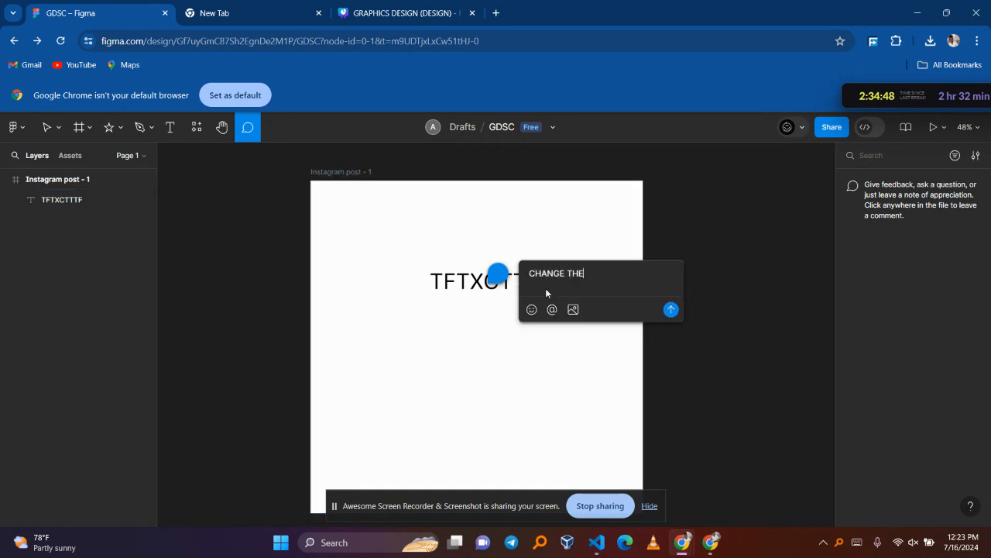
{"action": "type", "text": "WORDS"}
{"action": "key", "text": "Return"}
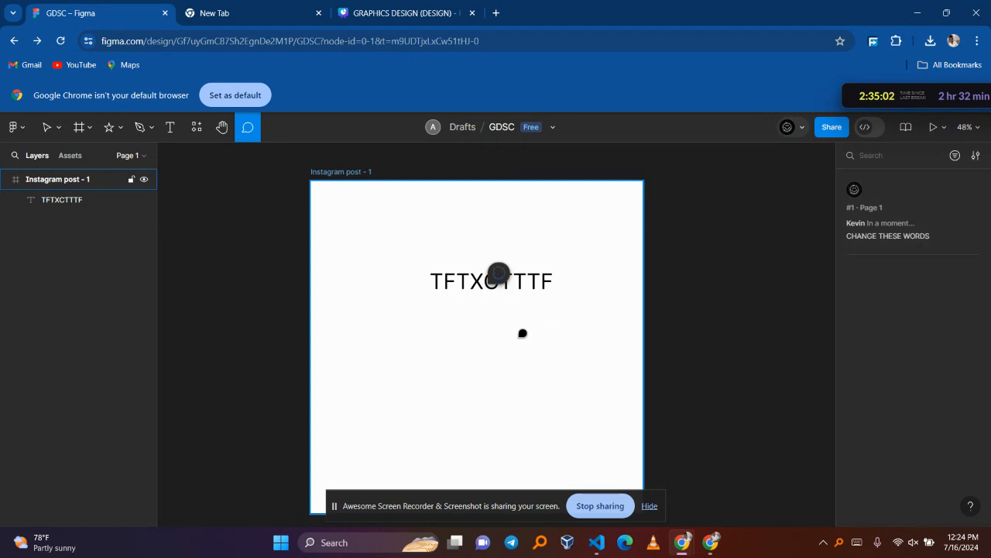
- Leave commenting mode for the Move tool and preview the comment pinned on the sample text
{"action": "mouse_move", "coordinate": [518, 337]}
{"action": "left_mouse_down"}
{"action": "mouse_move", "coordinate": [510, 234]}
{"action": "mouse_move", "coordinate": [509, 274]}
{"action": "mouse_move", "coordinate": [532, 339]}
{"action": "left_mouse_up"}
{"action": "key", "text": "Escape"}
{"action": "left_click", "coordinate": [58, 128]}
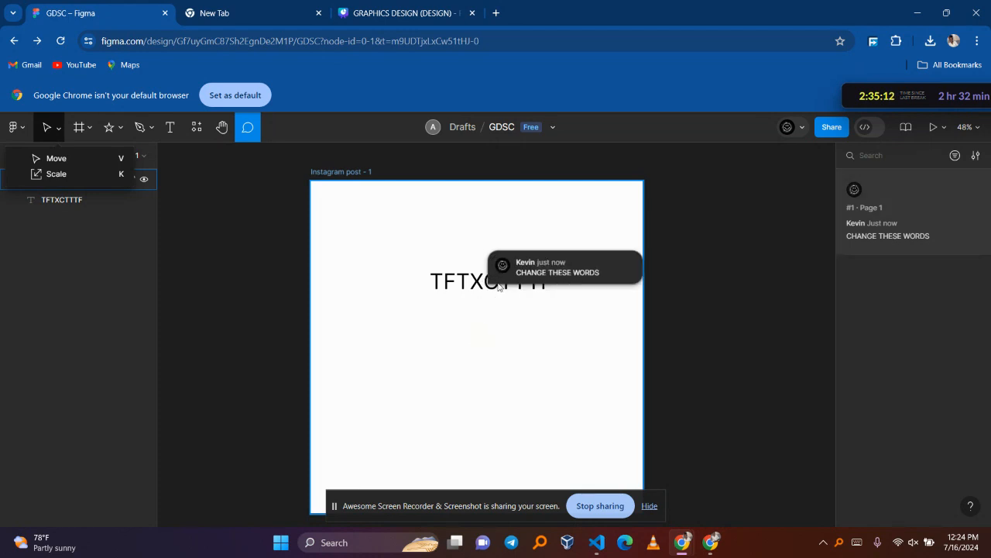
{"action": "mouse_move", "coordinate": [499, 285]}
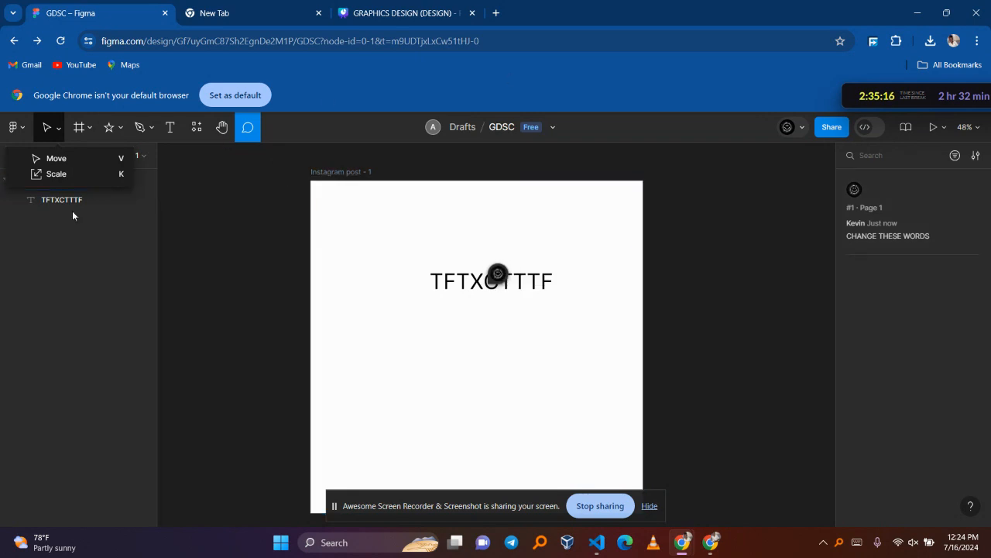
{"action": "left_click", "coordinate": [52, 124]}
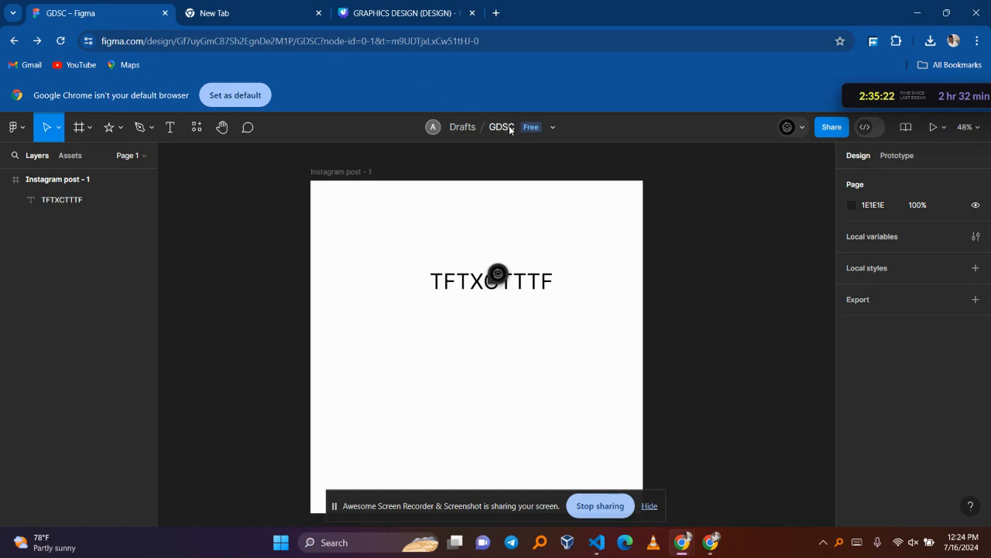
{"action": "mouse_move", "coordinate": [500, 275]}
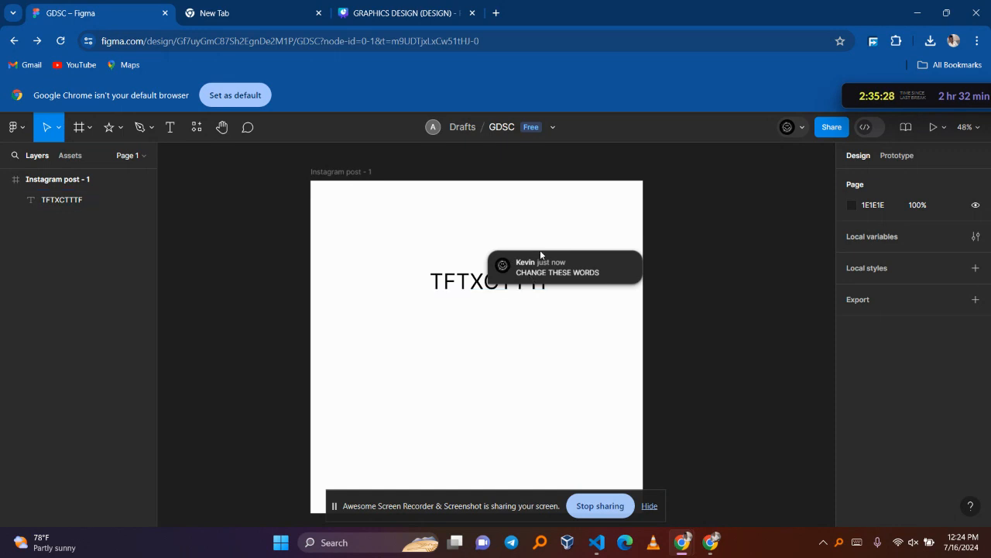
{"action": "left_click", "coordinate": [511, 127]}
{"action": "left_click", "coordinate": [597, 200]}
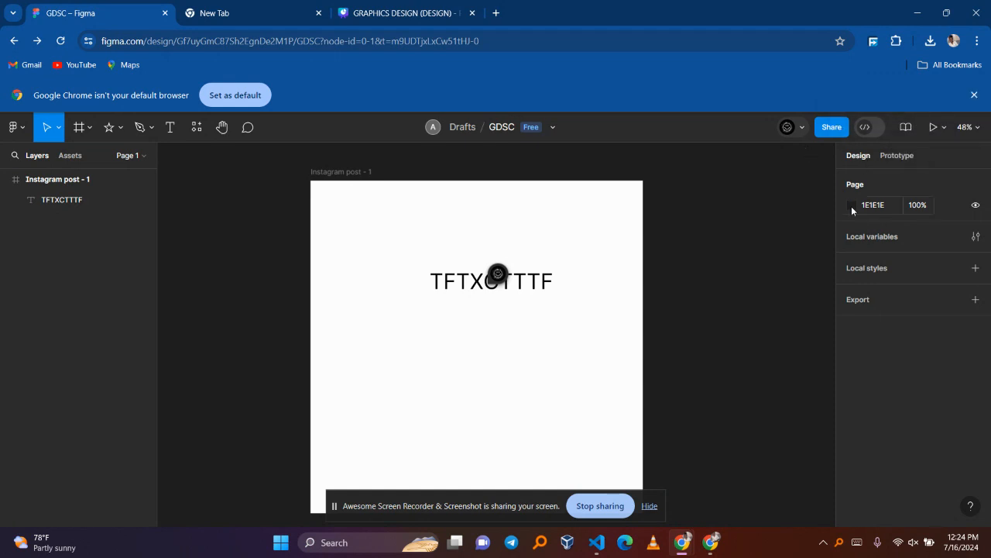
- Set the X position of the sample text to 89
{"action": "left_click", "coordinate": [551, 275]}
{"action": "scroll", "coordinate": [803, 398], "scroll_direction": "down", "scroll_amount": 2}
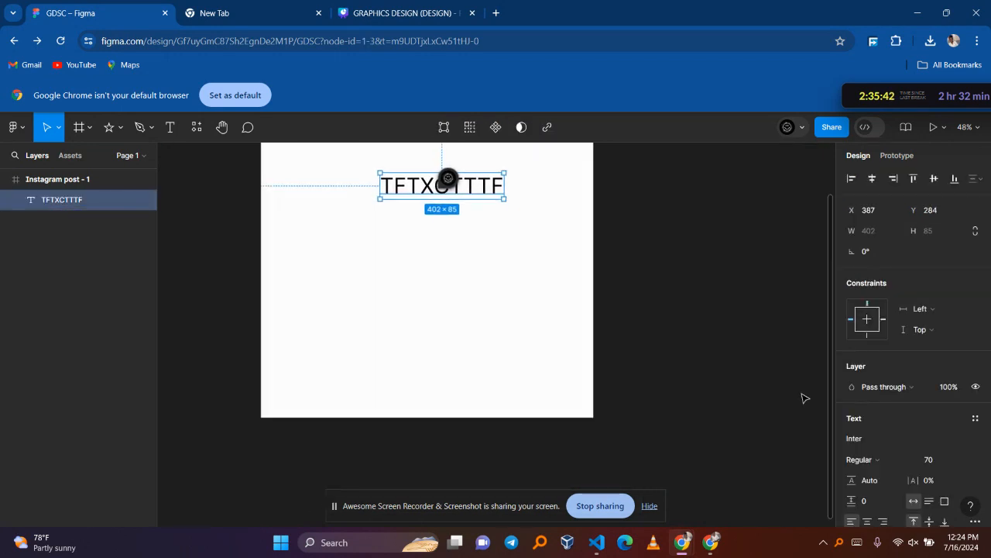
{"action": "scroll", "coordinate": [804, 397], "scroll_direction": "up", "scroll_amount": 2}
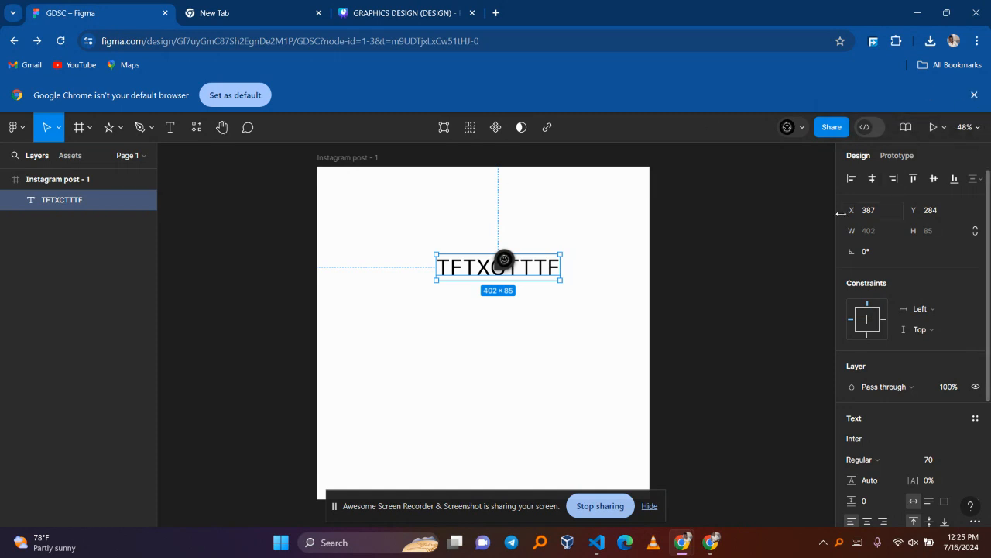
{"action": "left_click", "coordinate": [877, 214]}
{"action": "key", "text": "BackSpace"}
{"action": "type", "text": "89"}
{"action": "key", "text": "Return"}
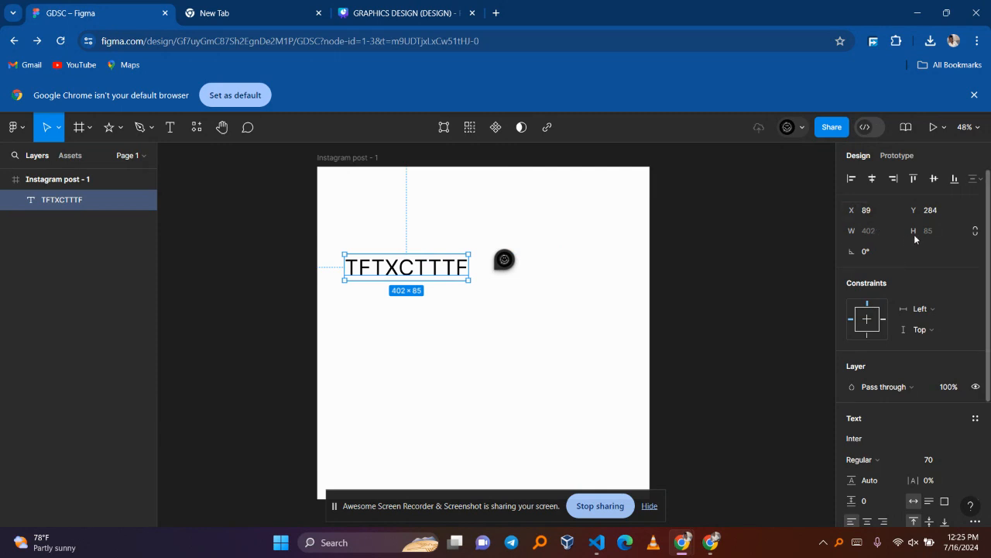
- Set the rotation of the sample text to 7°
{"action": "left_click", "coordinate": [875, 254]}
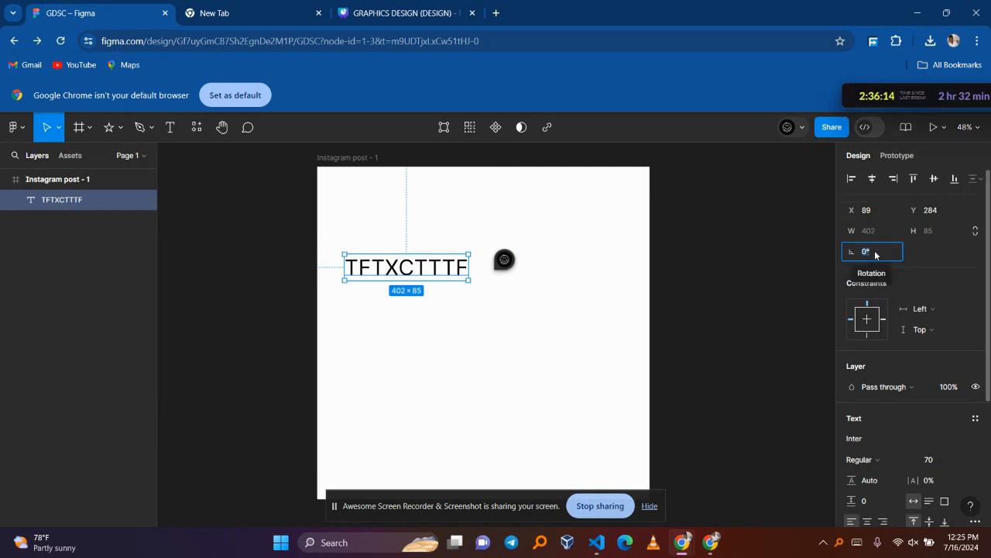
{"action": "key", "text": "BackSpace"}
{"action": "type", "text": "7"}
{"action": "key", "text": "Return"}
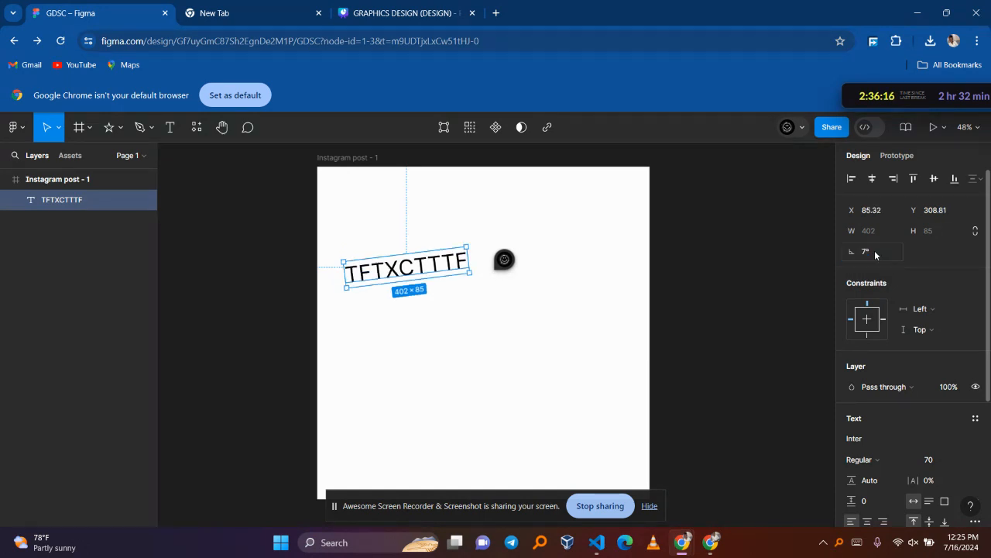
- Change the font of the sample text to Google Sans
{"action": "scroll", "coordinate": [863, 353], "scroll_direction": "down", "scroll_amount": 1}
{"action": "scroll", "coordinate": [862, 353], "scroll_direction": "down", "scroll_amount": 3}
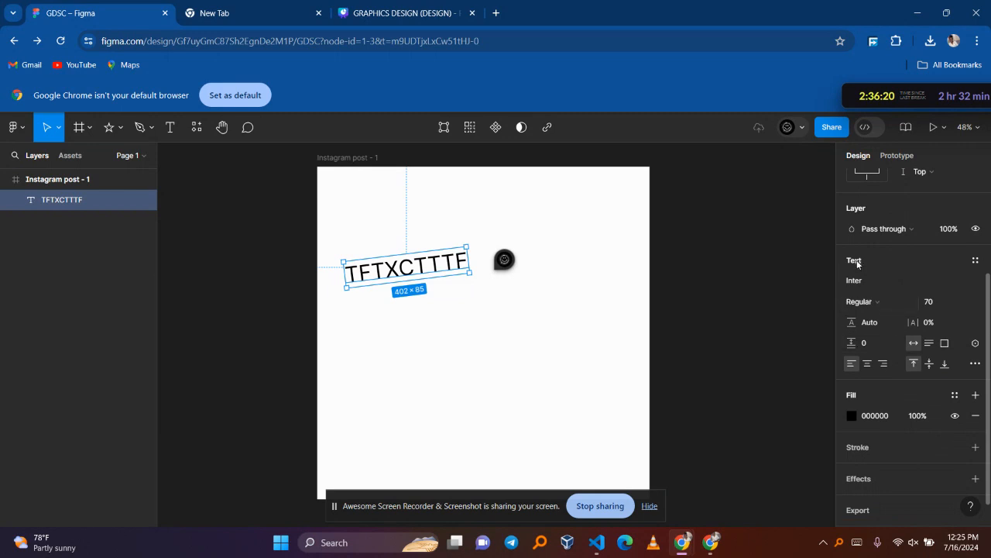
{"action": "left_click", "coordinate": [859, 284]}
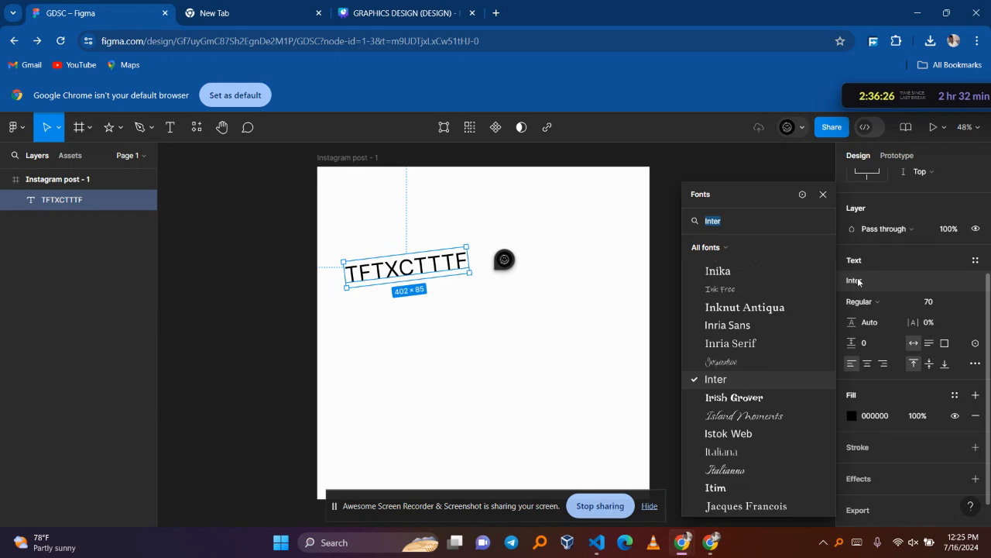
{"action": "scroll", "coordinate": [743, 321], "scroll_direction": "down", "scroll_amount": 2}
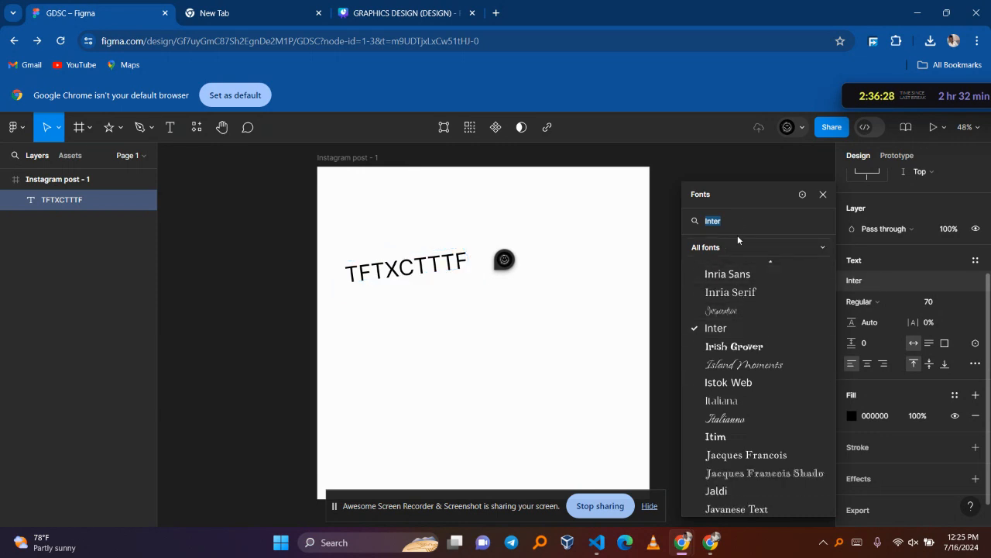
{"action": "type", "text": "GOOG"}
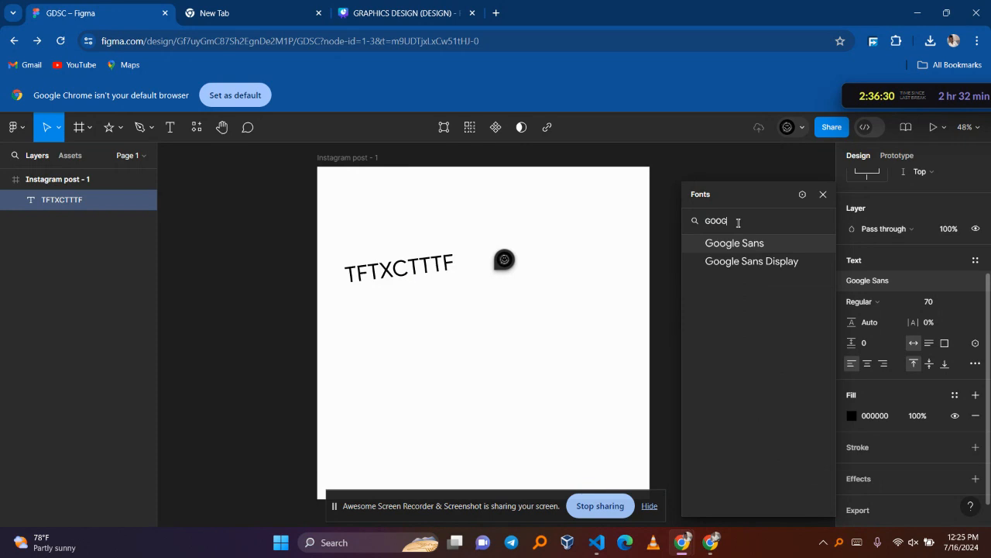
{"action": "left_click", "coordinate": [766, 246]}
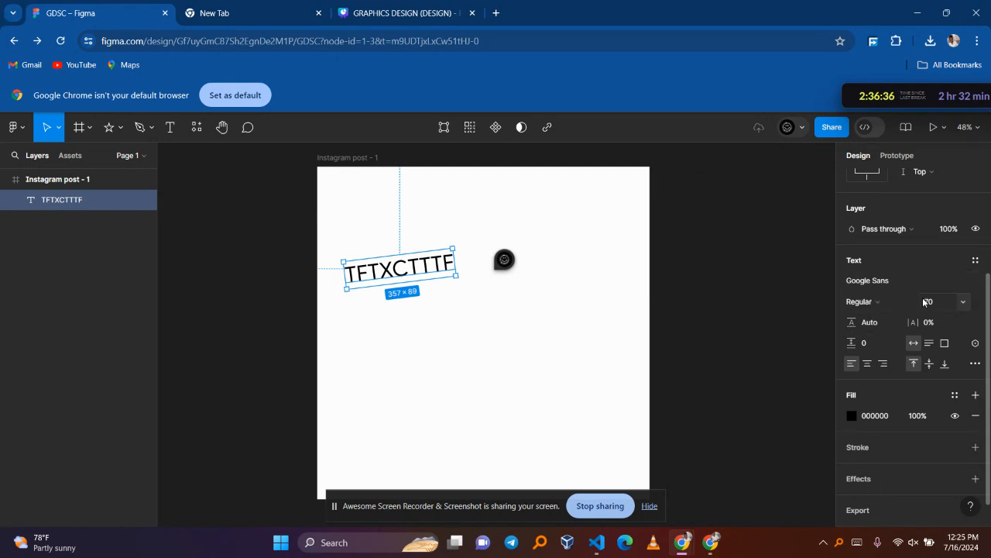
- Make the sample text Bold and set its font size to 96
{"action": "left_click", "coordinate": [865, 301]}
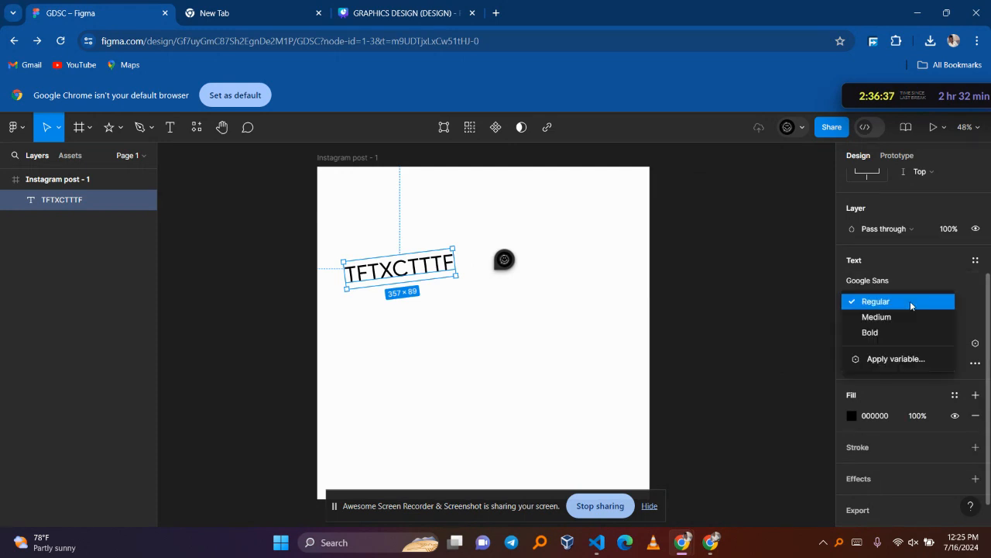
{"action": "left_click", "coordinate": [876, 333]}
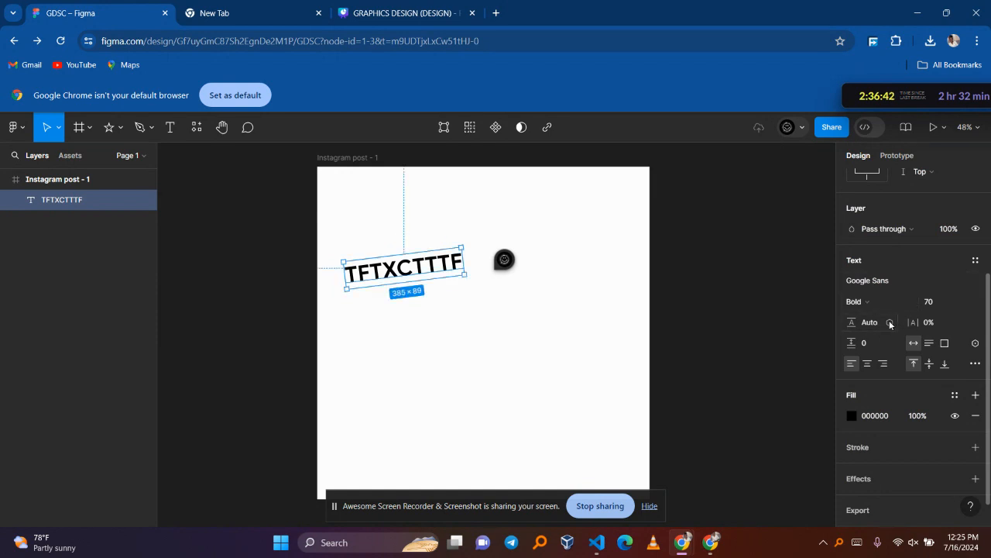
{"action": "left_click", "coordinate": [965, 305]}
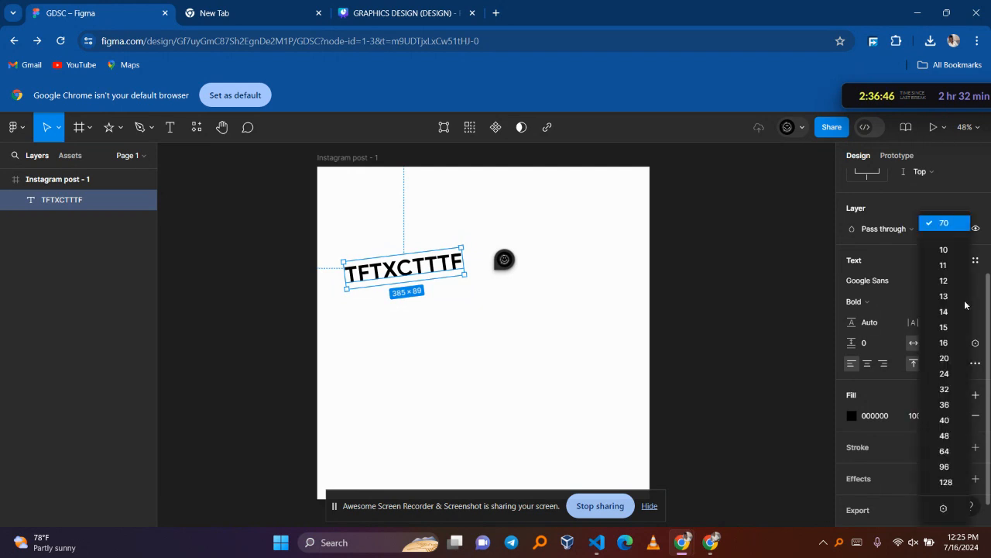
{"action": "left_click", "coordinate": [944, 377]}
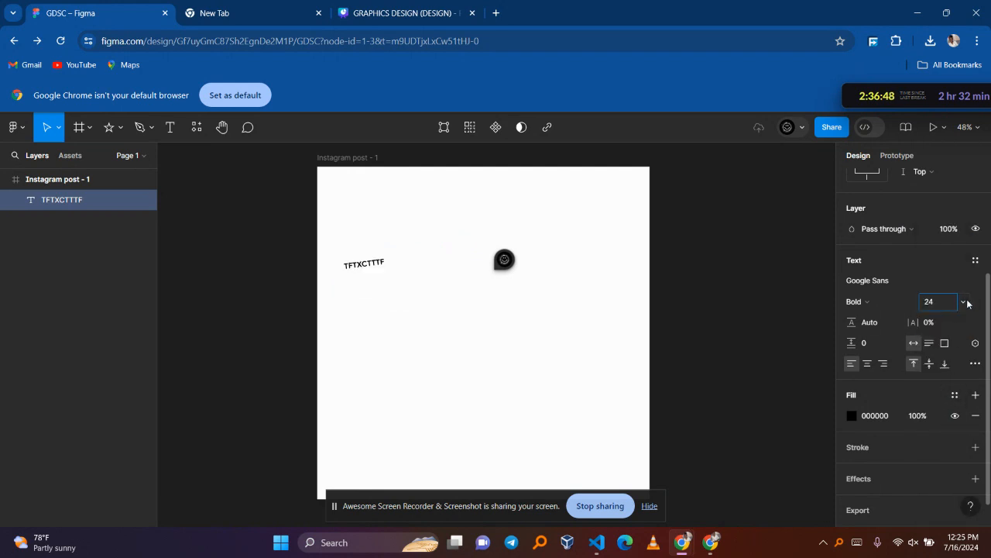
{"action": "left_click", "coordinate": [963, 302]}
{"action": "left_click", "coordinate": [952, 396]}
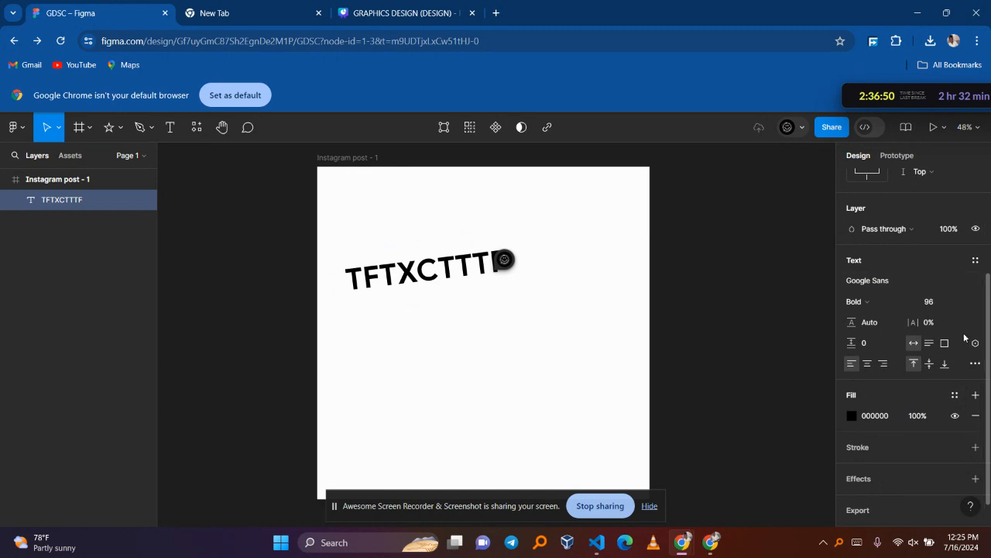
- Add a black outside stroke with a weight of 78 to the sample text
{"action": "scroll", "coordinate": [897, 356], "scroll_direction": "down", "scroll_amount": 1}
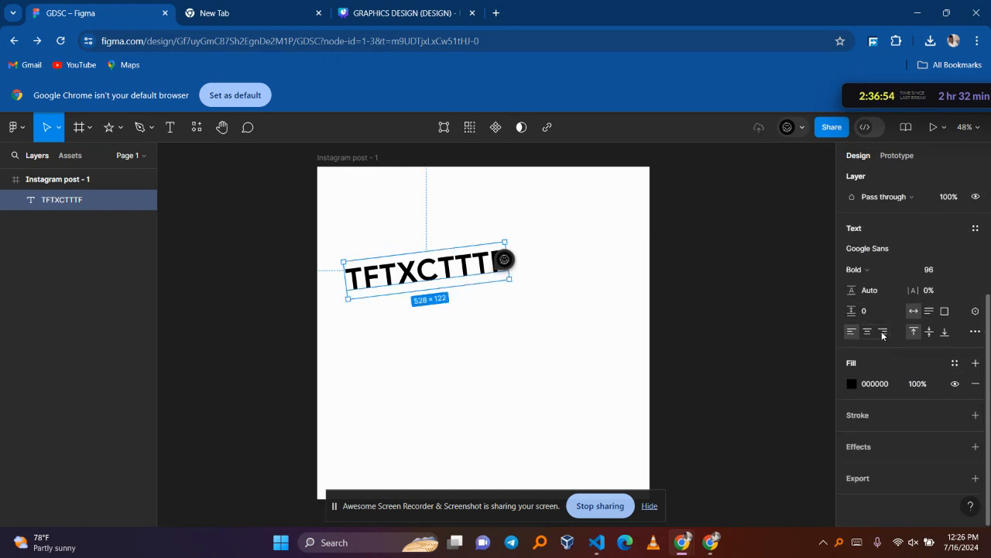
{"action": "left_click", "coordinate": [975, 415]}
{"action": "left_click", "coordinate": [936, 460]}
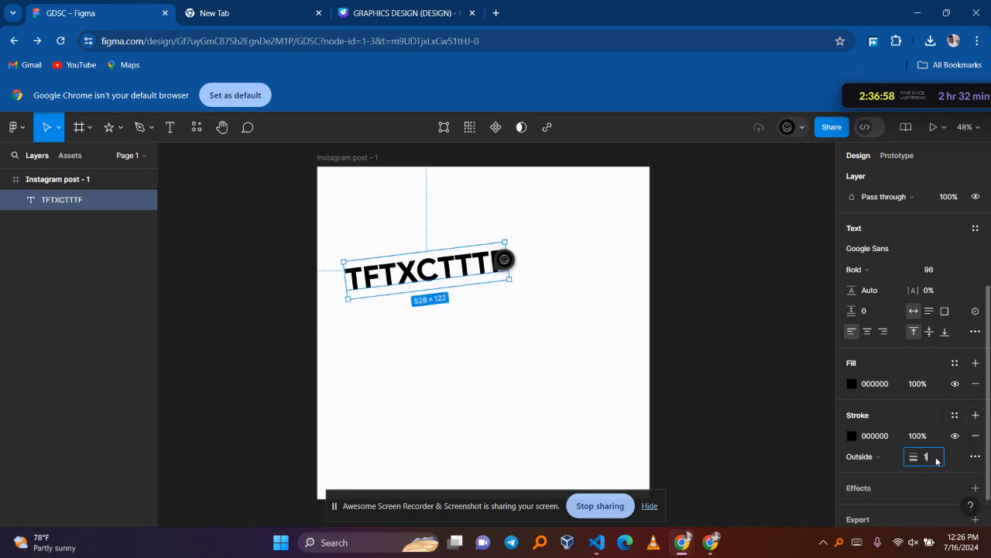
{"action": "type", "text": "78"}
{"action": "key", "text": "Return"}
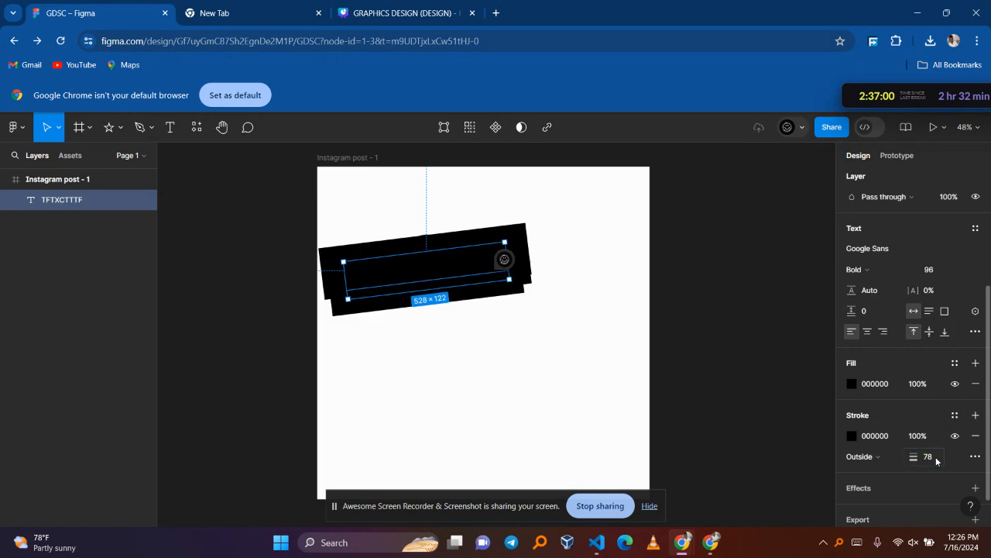
- Set the stroke weight of the sample text to 3
{"action": "left_click", "coordinate": [941, 458]}
{"action": "key", "text": "BackSpace"}
{"action": "type", "text": "0"}
{"action": "key", "text": "Return"}
- Add a drop shadow effect to the sample text and open the shadow's settings
{"action": "scroll", "coordinate": [978, 467], "scroll_direction": "down", "scroll_amount": 1}
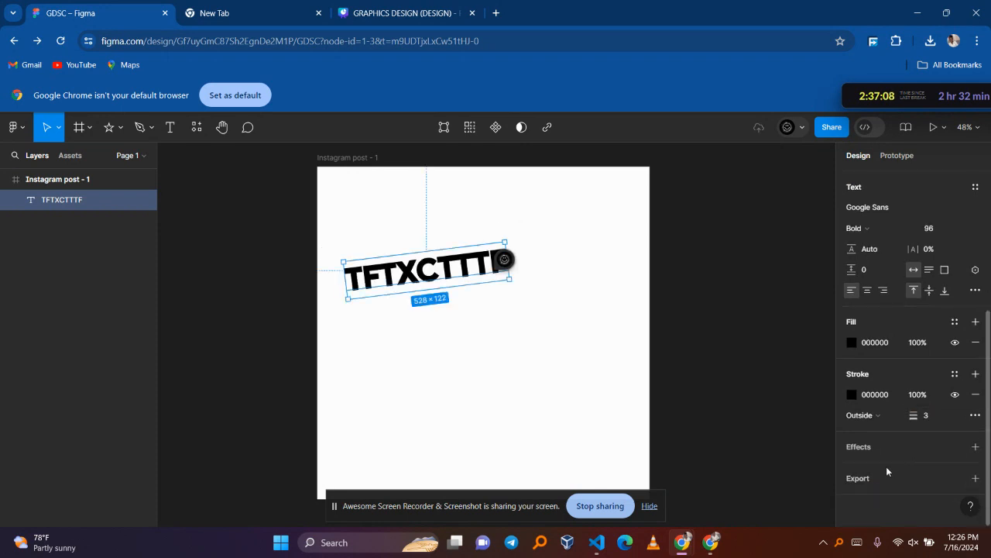
{"action": "left_click", "coordinate": [975, 446]}
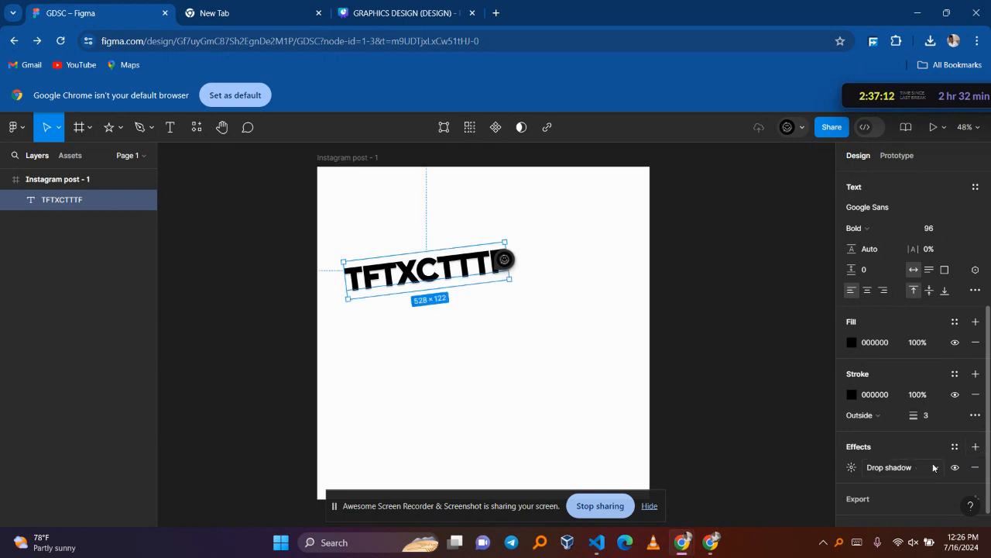
{"action": "left_click", "coordinate": [852, 468]}
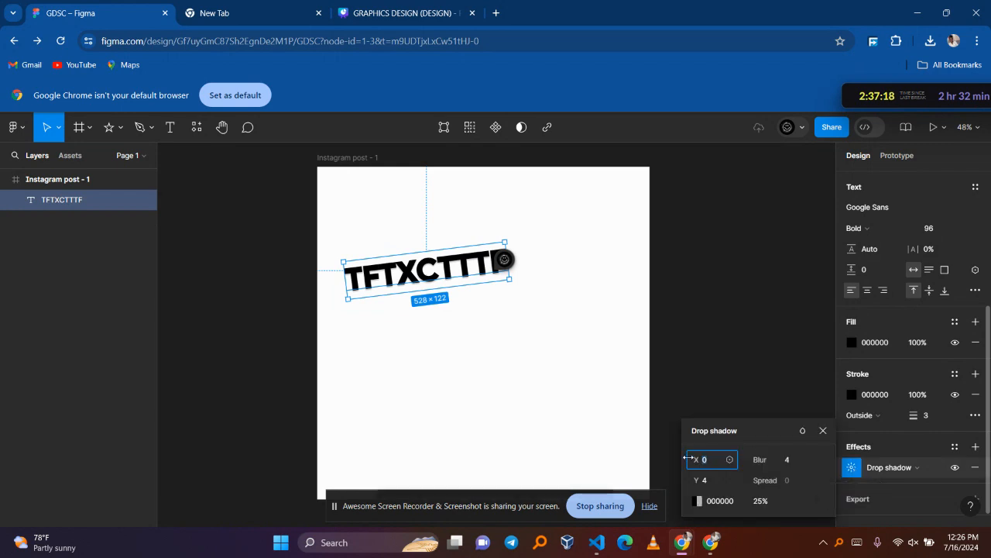
{"action": "left_click", "coordinate": [801, 481]}
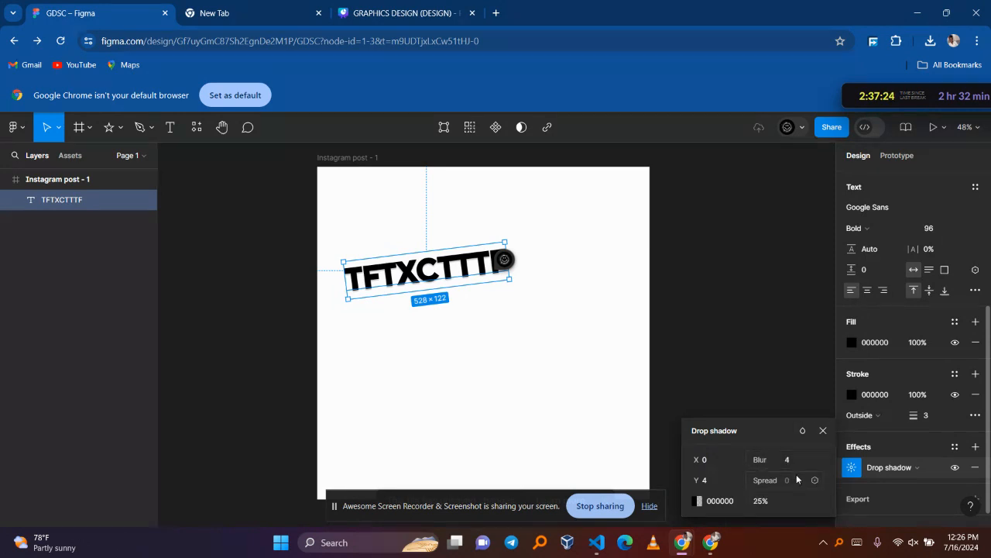
- Set the X offset of the sample text's drop shadow to 6, then close the shadow settings and deselect the text
{"action": "left_click", "coordinate": [711, 464]}
{"action": "type", "text": "6"}
{"action": "key", "text": "Return"}
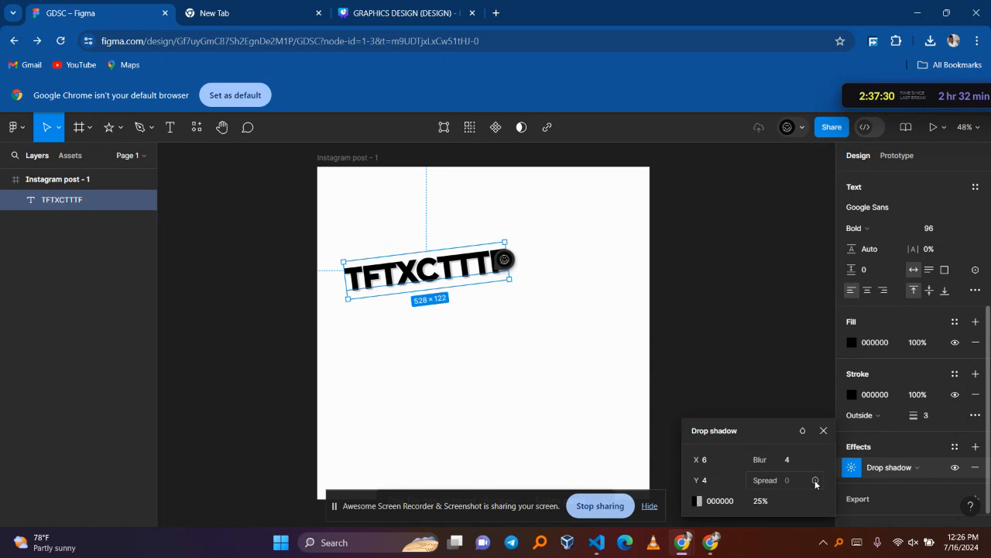
{"action": "left_click", "coordinate": [815, 480]}
{"action": "left_click", "coordinate": [784, 457]}
{"action": "left_click", "coordinate": [505, 408]}
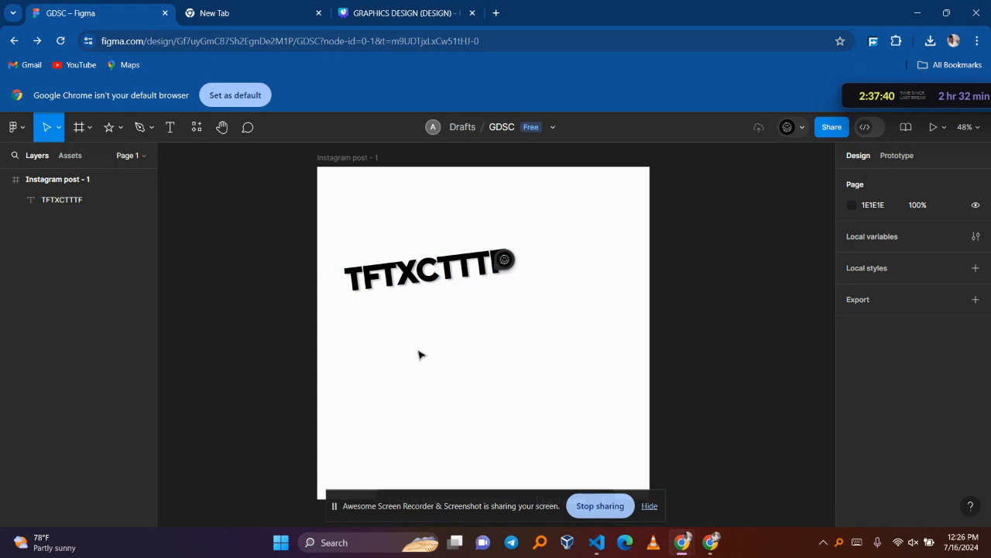
- Inspect the drop shadow on the sample text up close and undo the last change to it
{"action": "scroll", "coordinate": [544, 224], "scroll_direction": "up", "scroll_amount": 5}
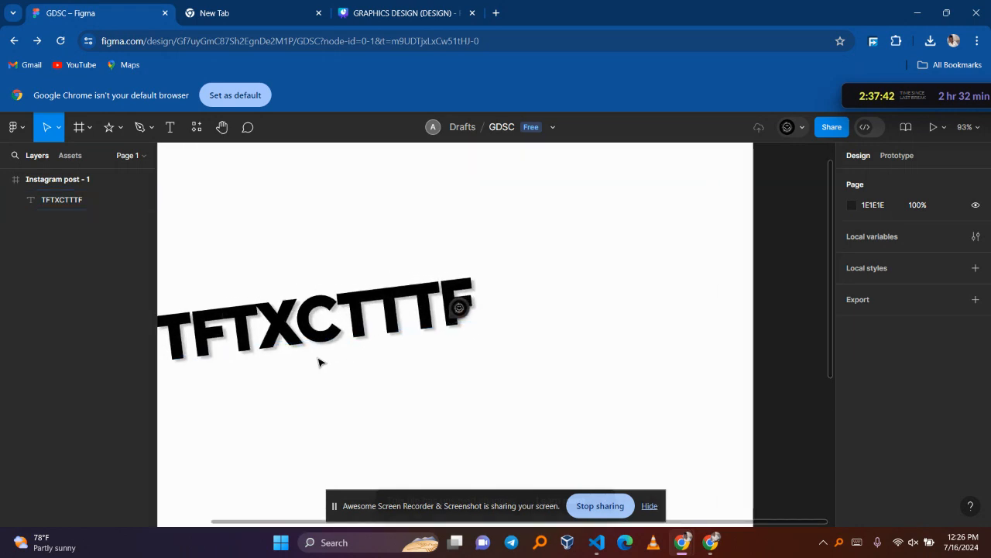
{"action": "scroll", "coordinate": [366, 325], "scroll_direction": "up", "scroll_amount": 5}
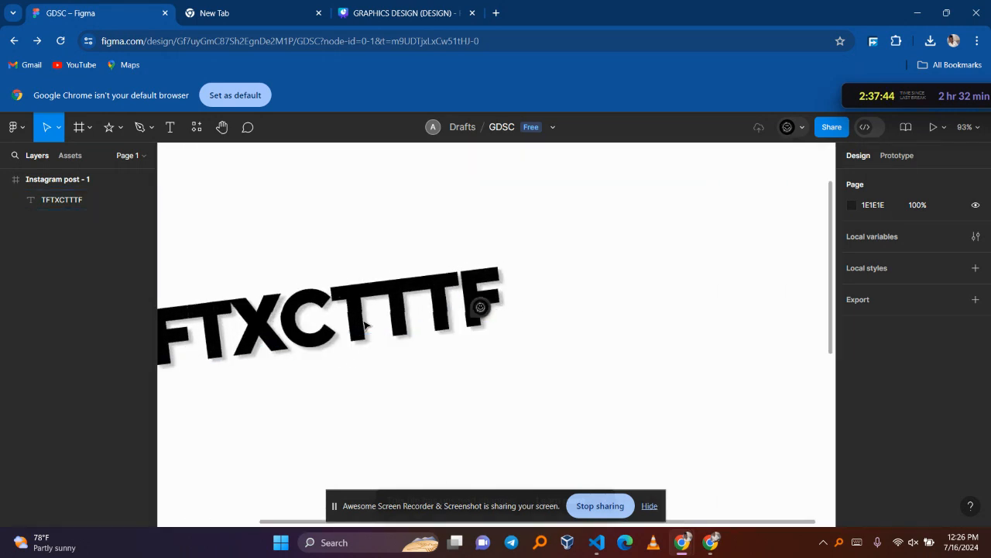
{"action": "scroll", "coordinate": [365, 325], "scroll_direction": "down", "scroll_amount": 15}
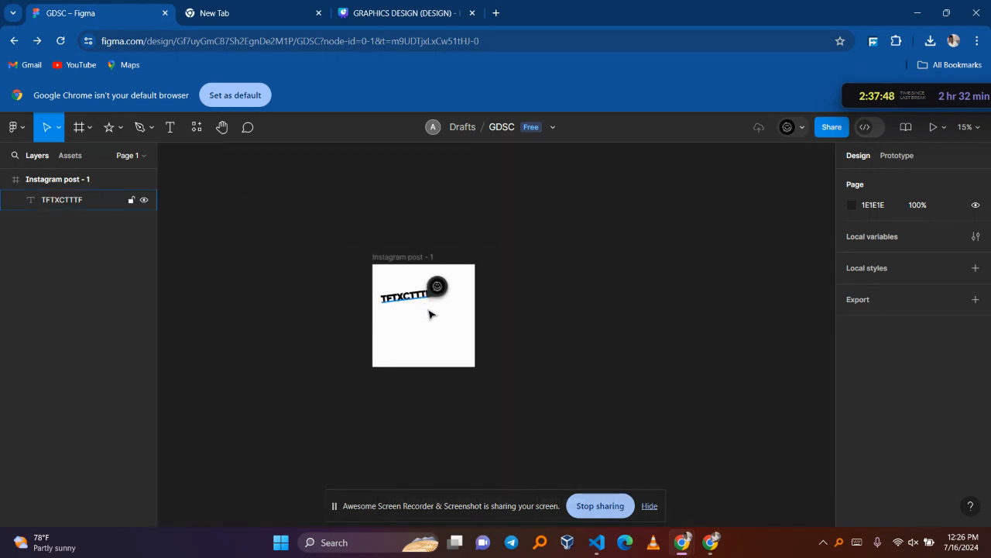
{"action": "scroll", "coordinate": [432, 313], "scroll_direction": "up", "scroll_amount": 3}
{"action": "scroll", "coordinate": [432, 314], "scroll_direction": "up", "scroll_amount": 2}
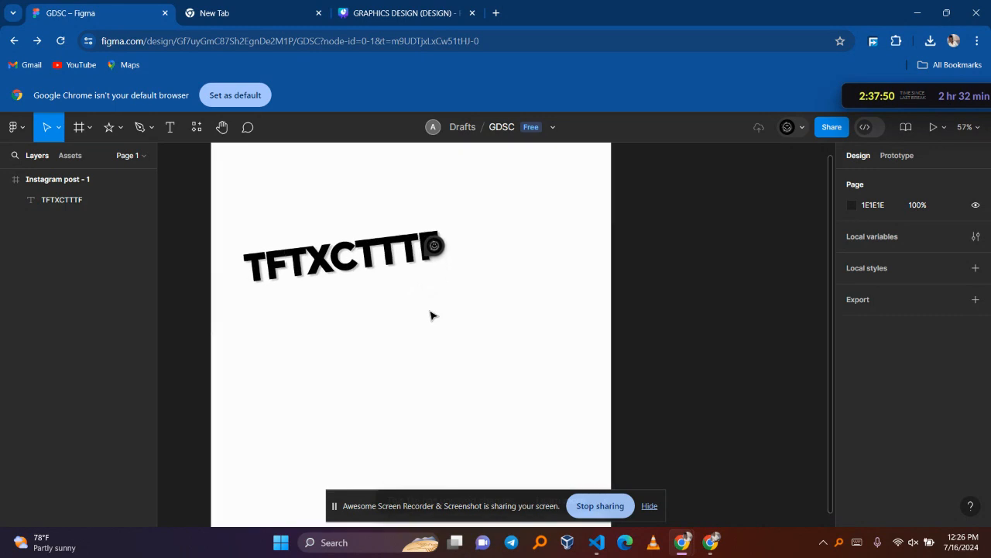
{"action": "key", "text": "ctrl+z"}
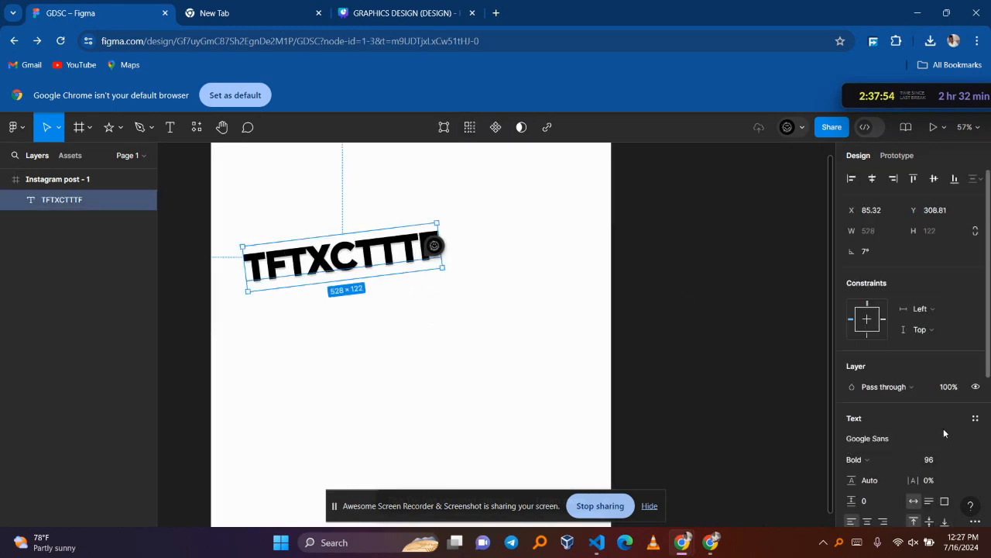
- Look through the design properties of the sample text and of the Instagram post frame
{"action": "scroll", "coordinate": [935, 443], "scroll_direction": "down", "scroll_amount": 2}
{"action": "scroll", "coordinate": [935, 442], "scroll_direction": "down", "scroll_amount": 5}
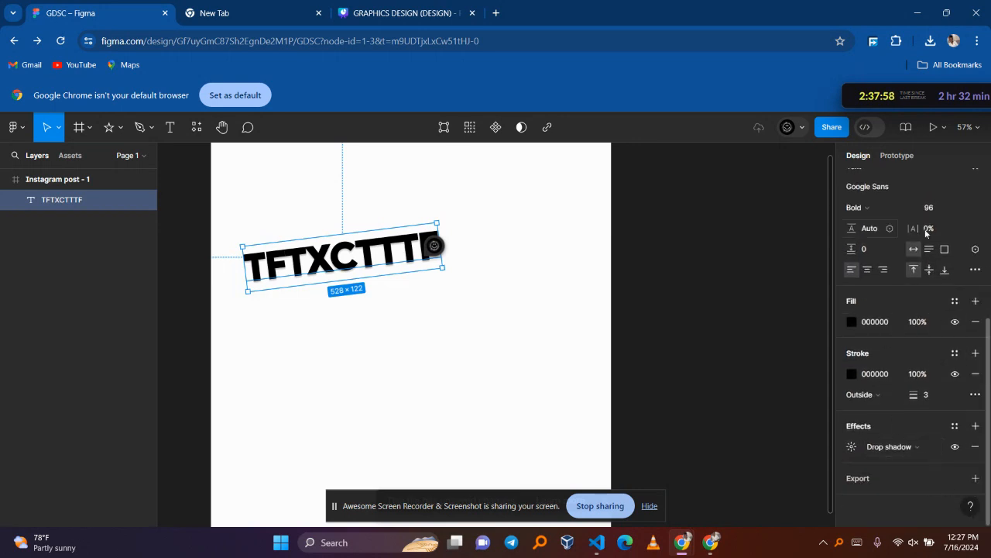
{"action": "scroll", "coordinate": [899, 231], "scroll_direction": "up", "scroll_amount": 4}
{"action": "scroll", "coordinate": [899, 231], "scroll_direction": "up", "scroll_amount": 3}
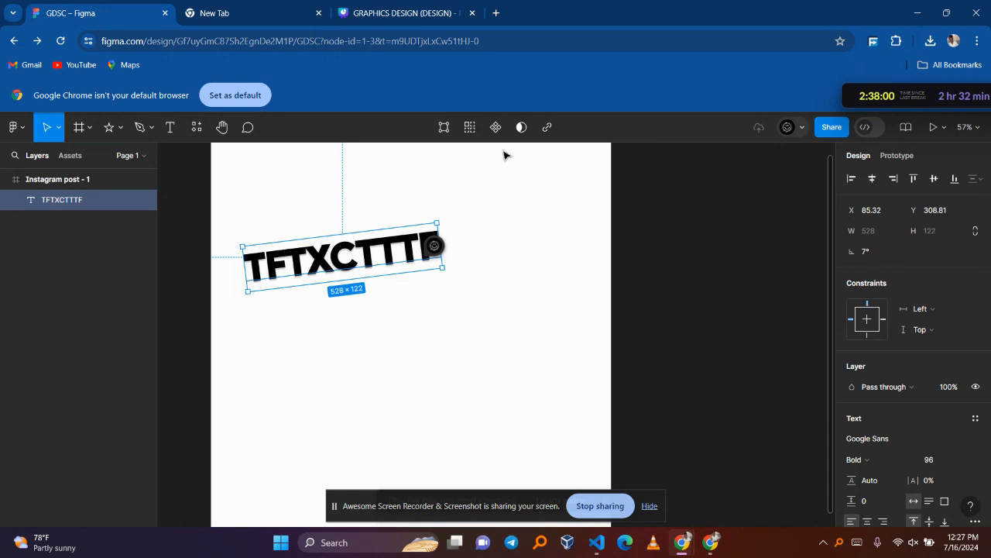
{"action": "left_click", "coordinate": [554, 253]}
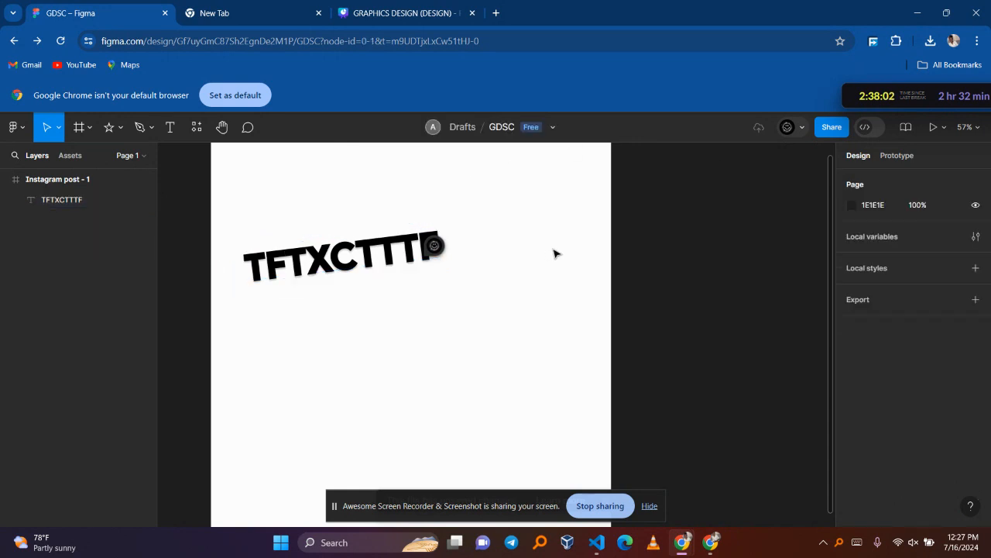
{"action": "scroll", "coordinate": [555, 254], "scroll_direction": "up", "scroll_amount": 3}
{"action": "left_click", "coordinate": [250, 229]}
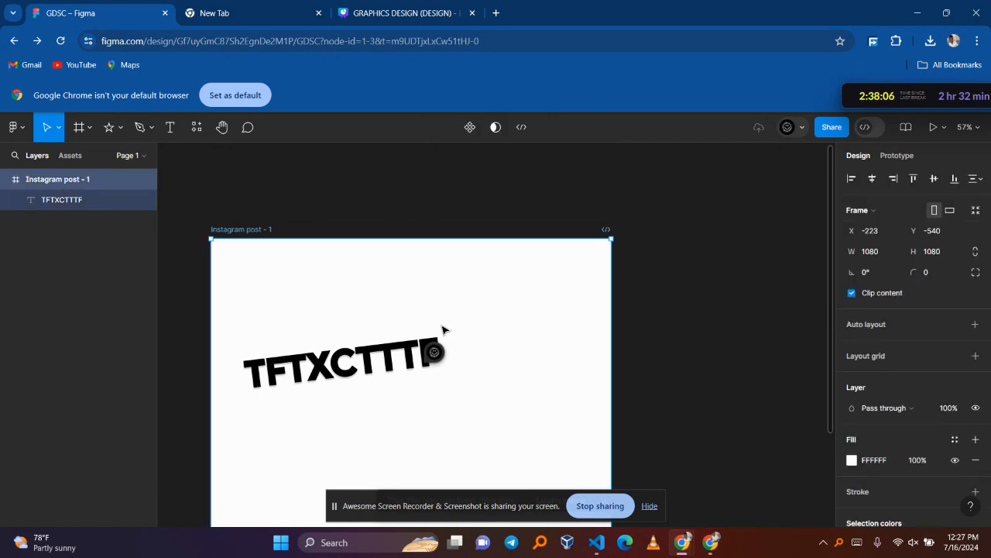
{"action": "left_click", "coordinate": [677, 235]}
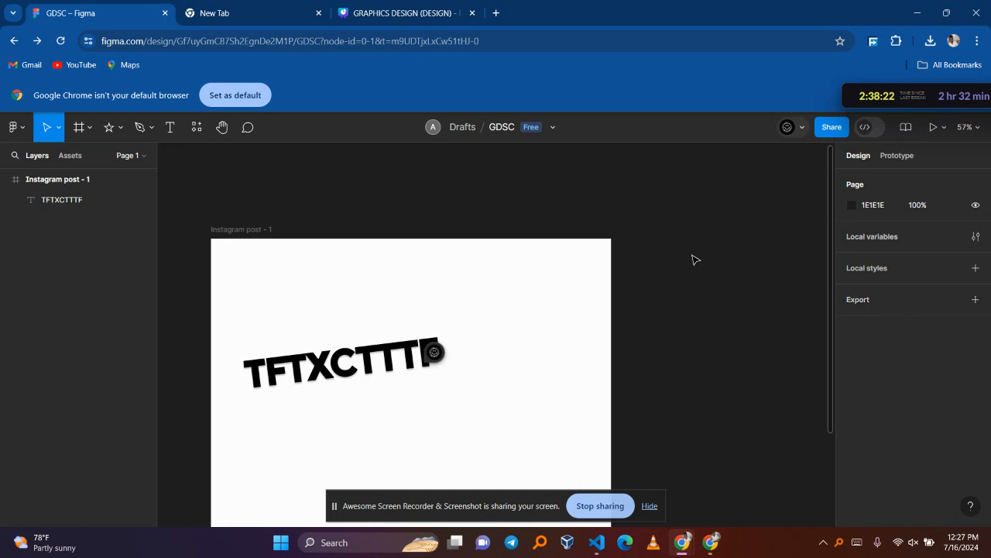
- Add a 1x PNG export setting to the page, then open the GDSC export dialog and close it without exporting
{"action": "left_click", "coordinate": [856, 299]}
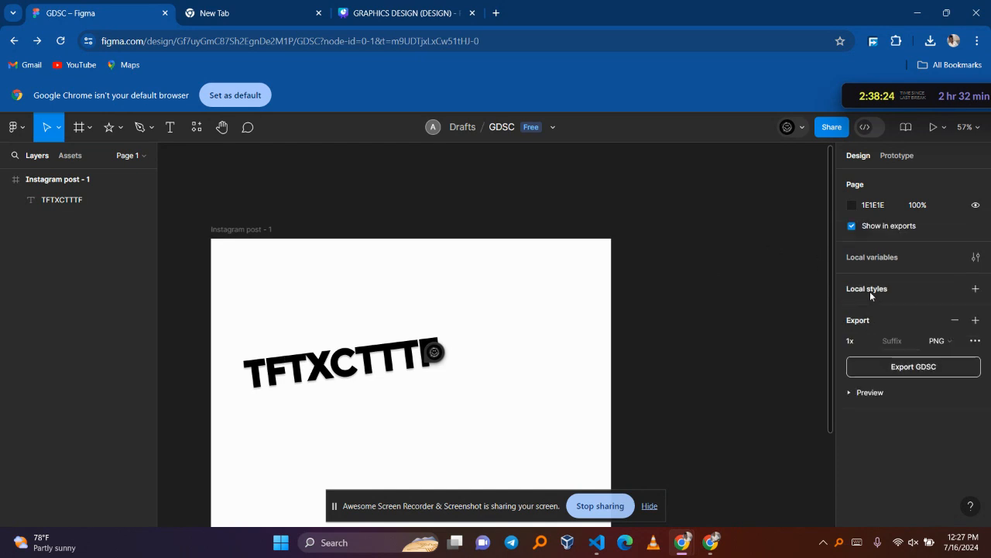
{"action": "left_click", "coordinate": [928, 367]}
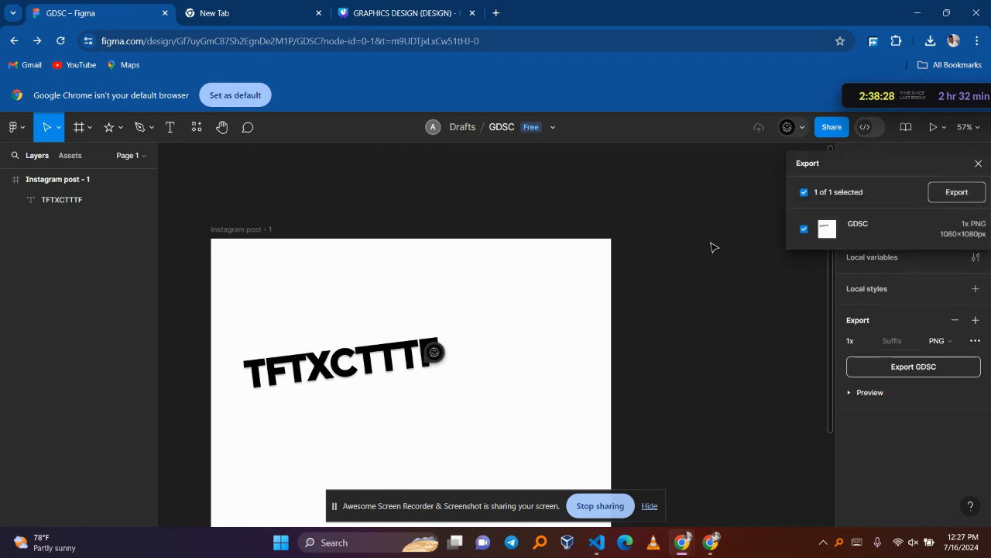
{"action": "left_click", "coordinate": [978, 164]}
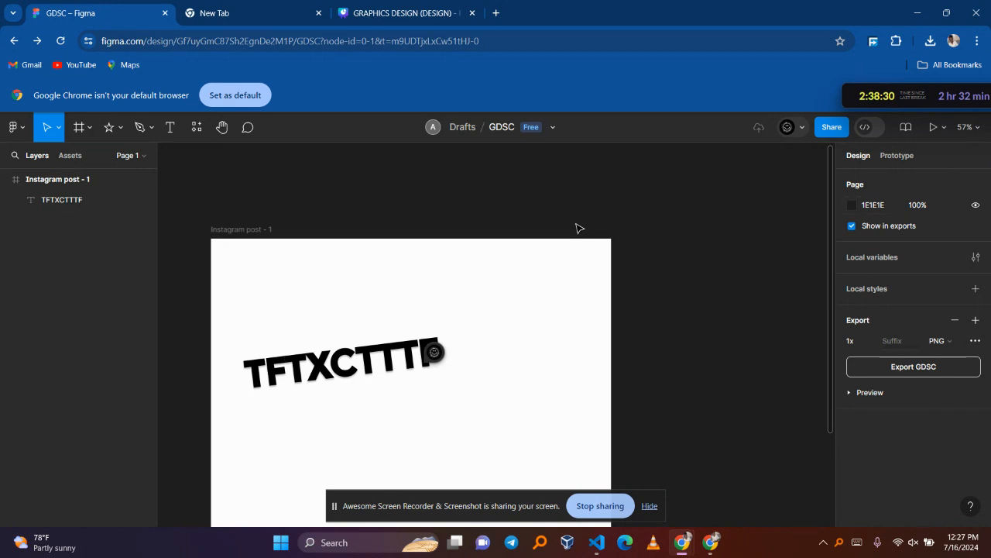
- Add a 1x PNG export setting to the Instagram post - 1 frame
{"action": "left_click", "coordinate": [249, 230]}
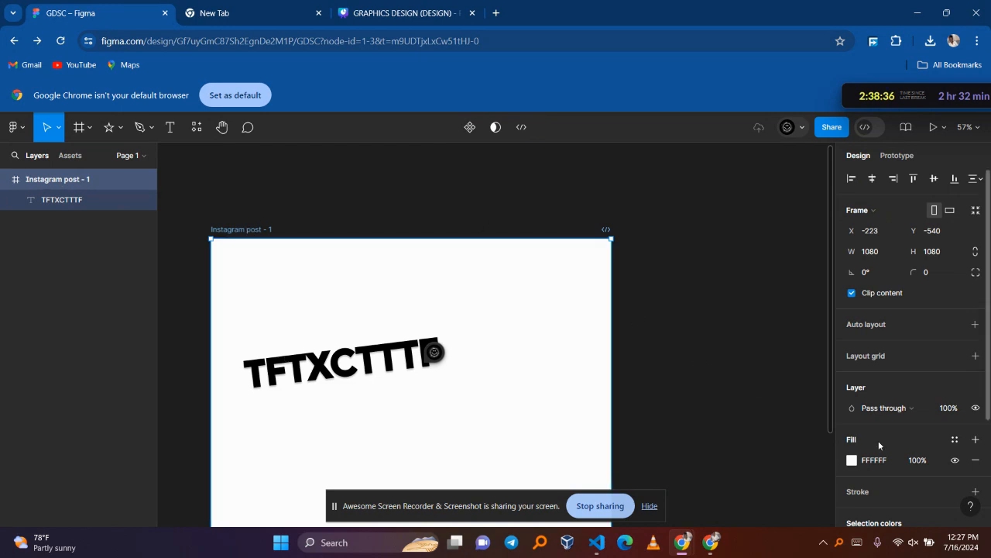
{"action": "scroll", "coordinate": [878, 442], "scroll_direction": "down", "scroll_amount": 2}
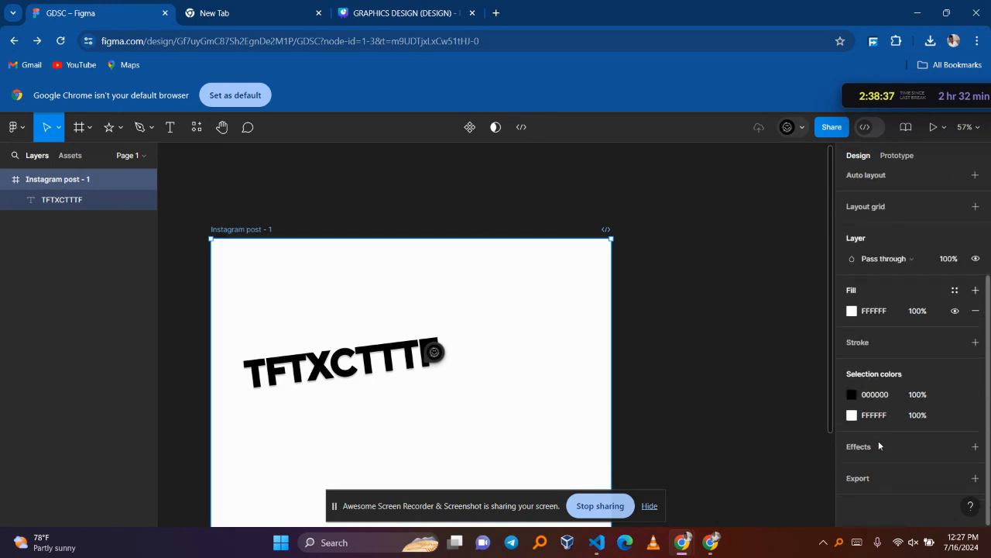
{"action": "left_click", "coordinate": [863, 480]}
{"action": "scroll", "coordinate": [864, 483], "scroll_direction": "down", "scroll_amount": 3}
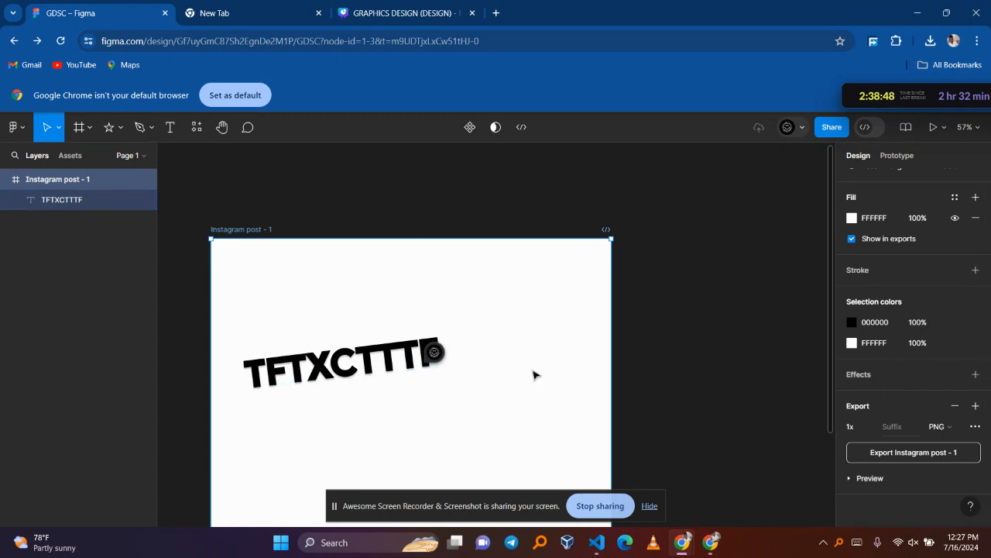
- Rename the Instagram post - 1 frame as GDSC and deselect it
{"action": "double_click", "coordinate": [260, 230]}
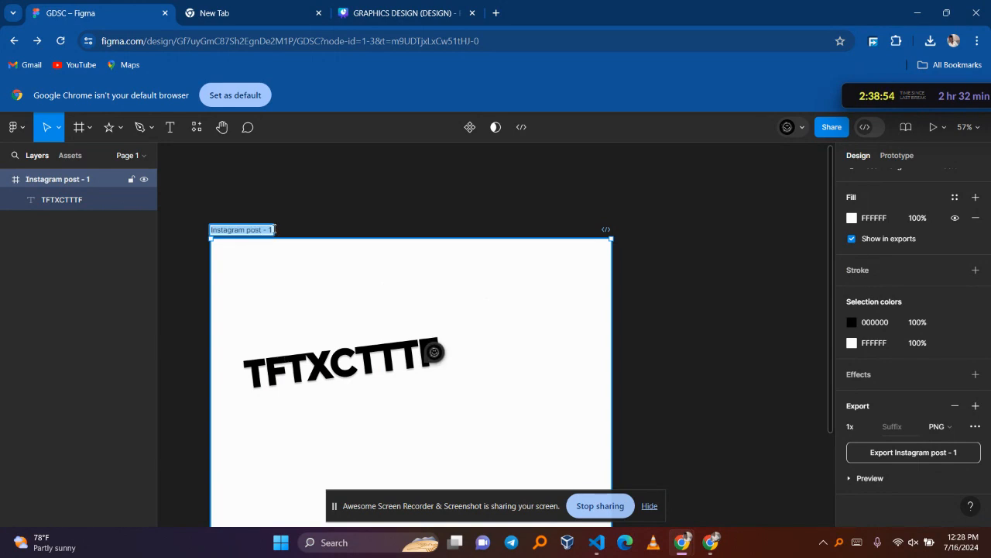
{"action": "type", "text": "G"}
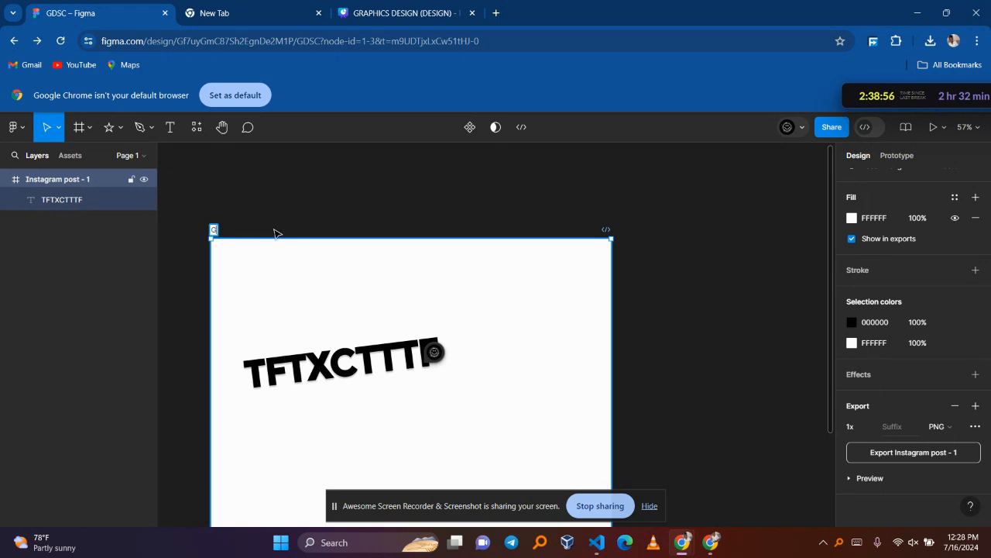
{"action": "type", "text": "DSC"}
{"action": "left_click", "coordinate": [476, 332]}
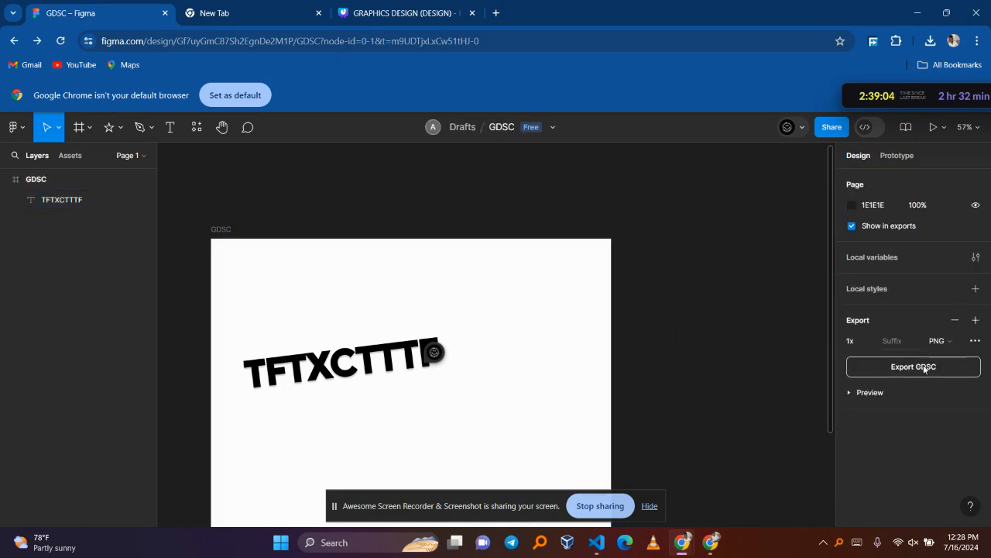
- Export only the first GDSC entry as a 1x PNG, leaving the entry with the duplicated name out
{"action": "left_click", "coordinate": [924, 367]}
{"action": "left_click", "coordinate": [928, 366]}
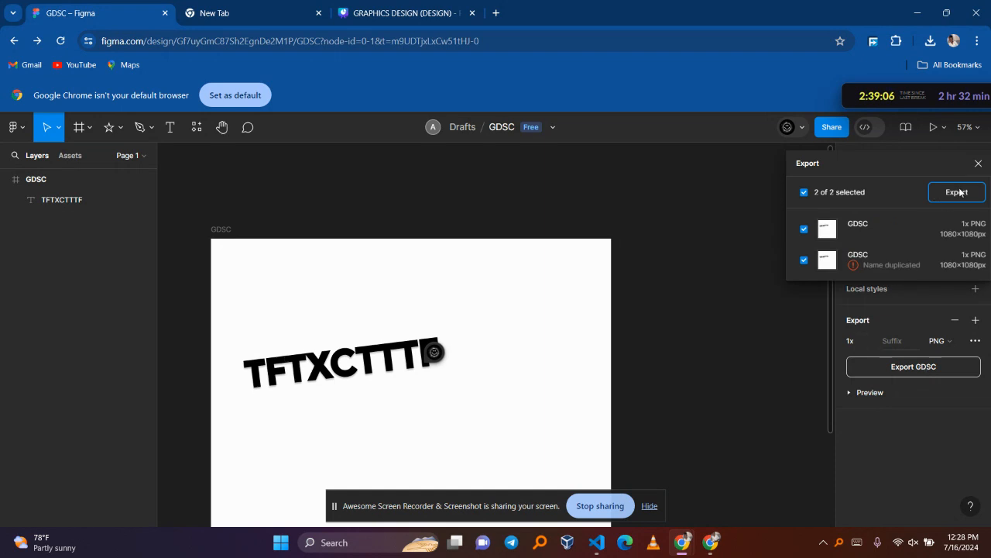
{"action": "left_click", "coordinate": [878, 221]}
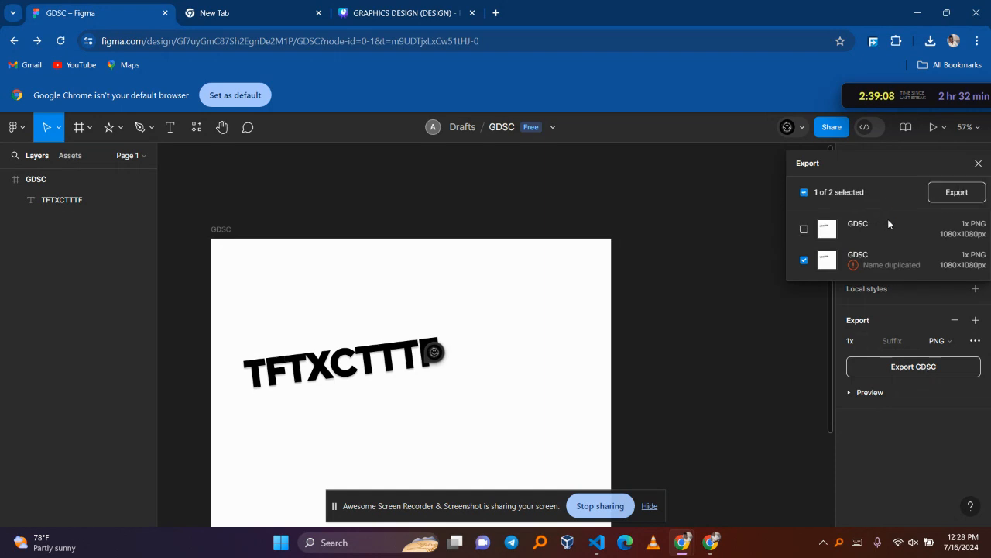
{"action": "left_click", "coordinate": [805, 228]}
{"action": "left_click", "coordinate": [804, 260]}
{"action": "left_click", "coordinate": [948, 201]}
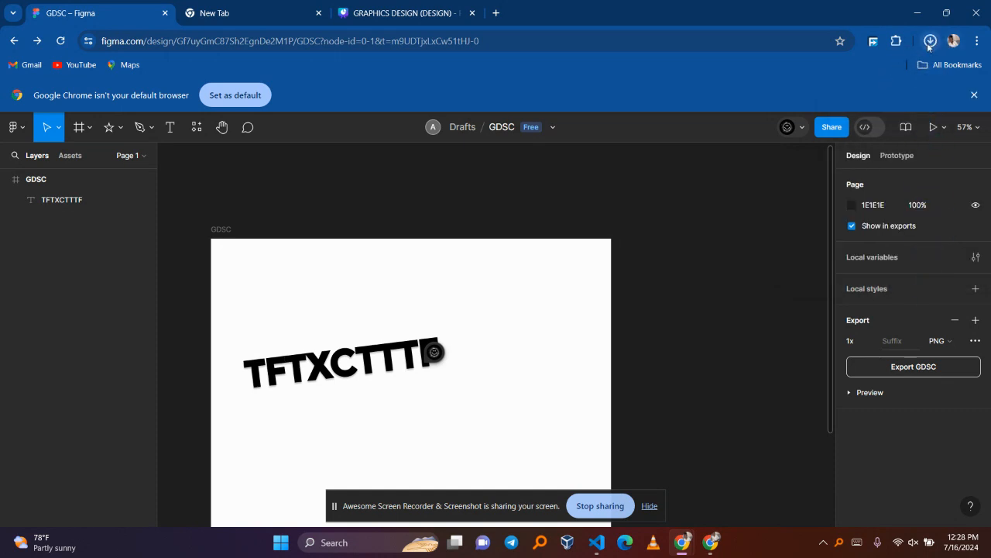
- Leave the GDSC file for the recent files overview and open the GitHubIssue design file
{"action": "left_click", "coordinate": [3, 41]}
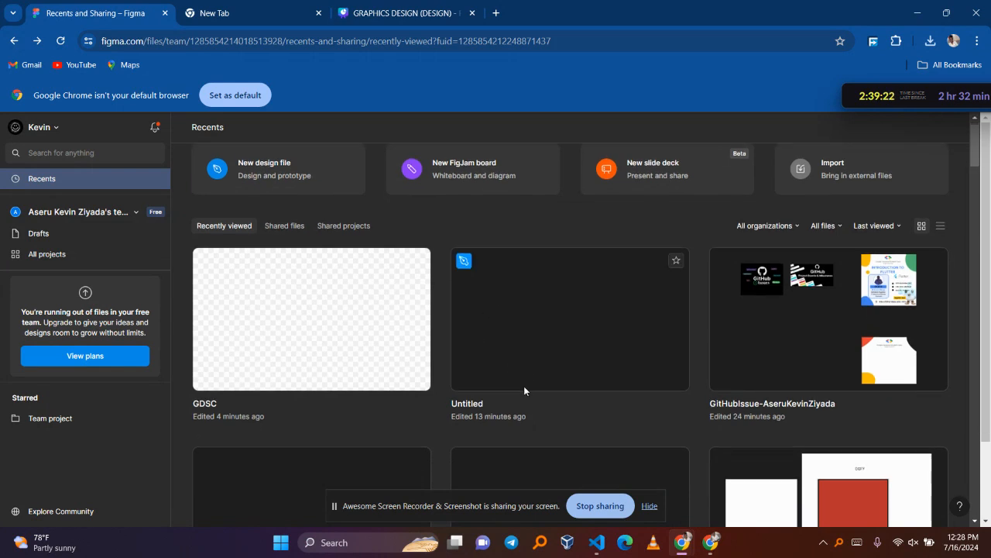
{"action": "scroll", "coordinate": [524, 386], "scroll_direction": "down", "scroll_amount": 2}
{"action": "scroll", "coordinate": [523, 385], "scroll_direction": "up", "scroll_amount": 1}
{"action": "scroll", "coordinate": [524, 391], "scroll_direction": "down", "scroll_amount": 1}
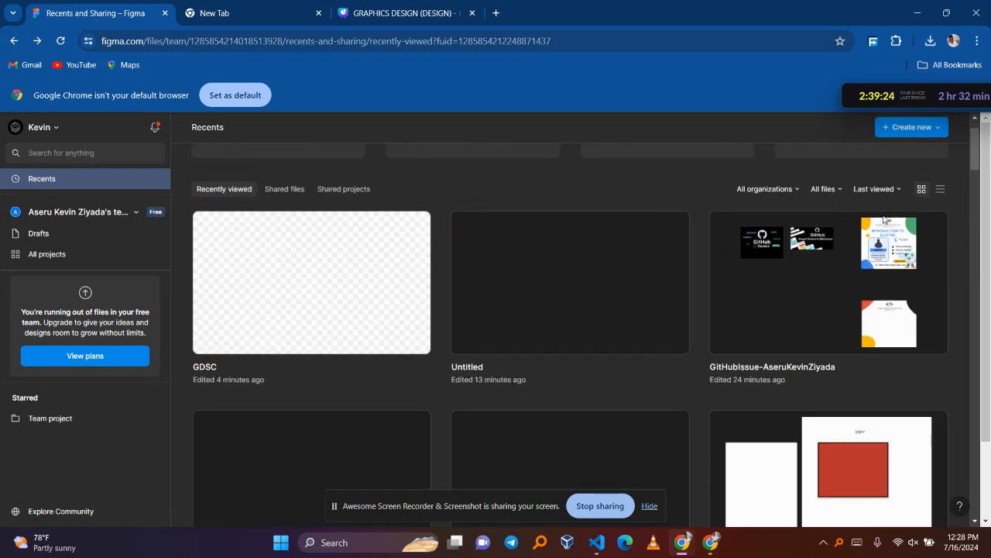
{"action": "double_click", "coordinate": [820, 303]}
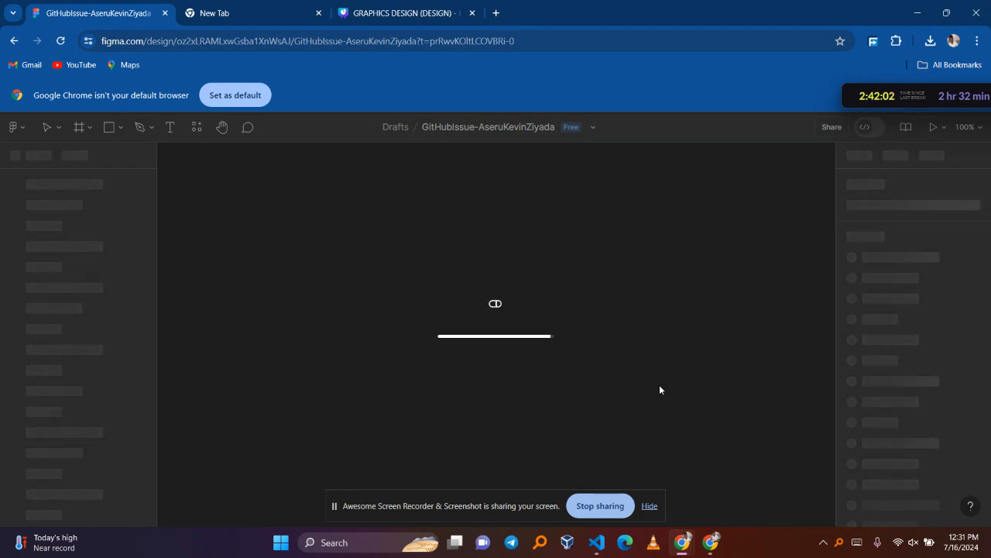
- Clear the Instagram post - 4 frame by deleting its three corner ellipses and cutting the Google Developer Student Clubs logo and Ndejje University text
{"action": "mouse_move", "coordinate": [711, 541]}
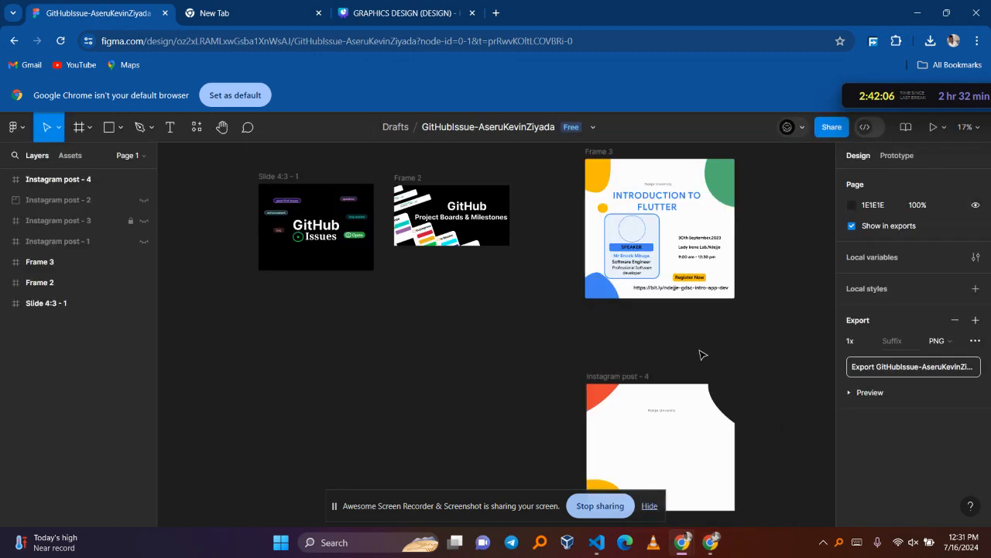
{"action": "scroll", "coordinate": [679, 310], "scroll_direction": "up", "scroll_amount": 5}
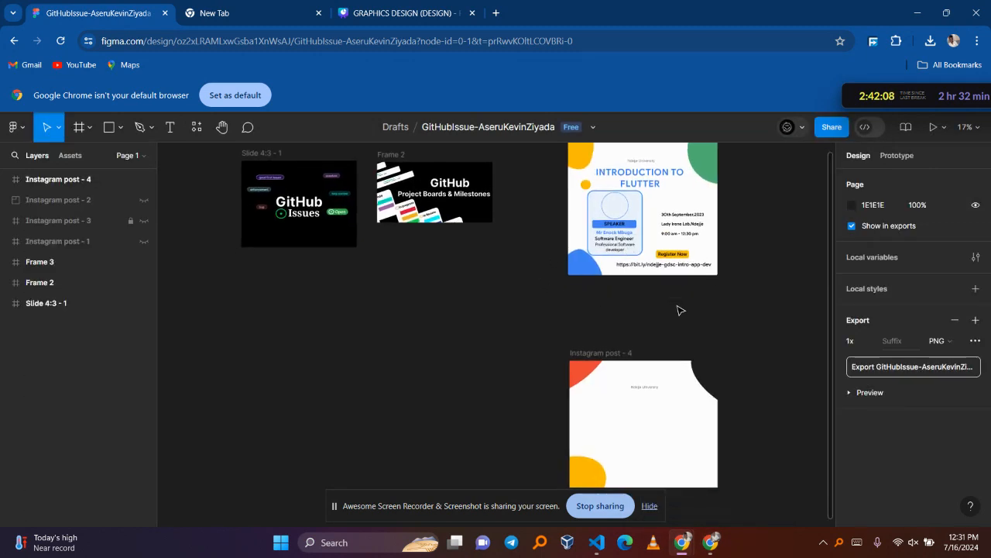
{"action": "scroll", "coordinate": [678, 310], "scroll_direction": "down", "scroll_amount": 5}
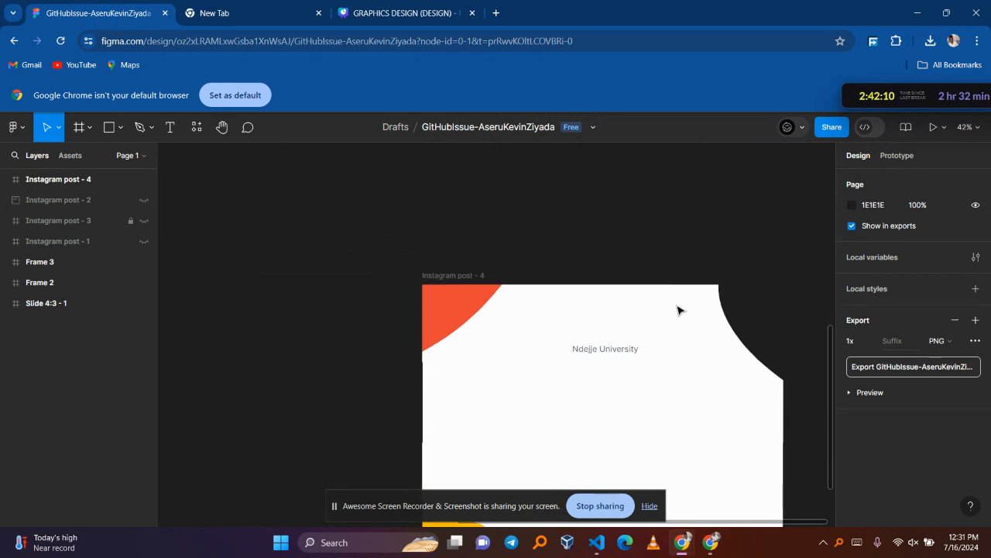
{"action": "left_click", "coordinate": [712, 200]}
{"action": "key", "text": "Delete"}
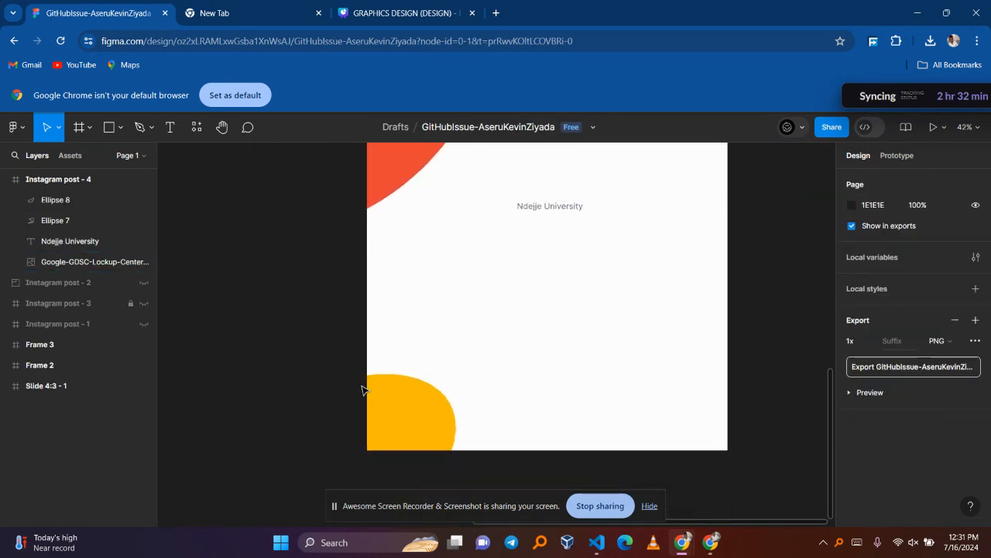
{"action": "left_click", "coordinate": [419, 432]}
{"action": "key", "text": "Delete"}
{"action": "left_click", "coordinate": [408, 175]}
{"action": "key", "text": "Delete"}
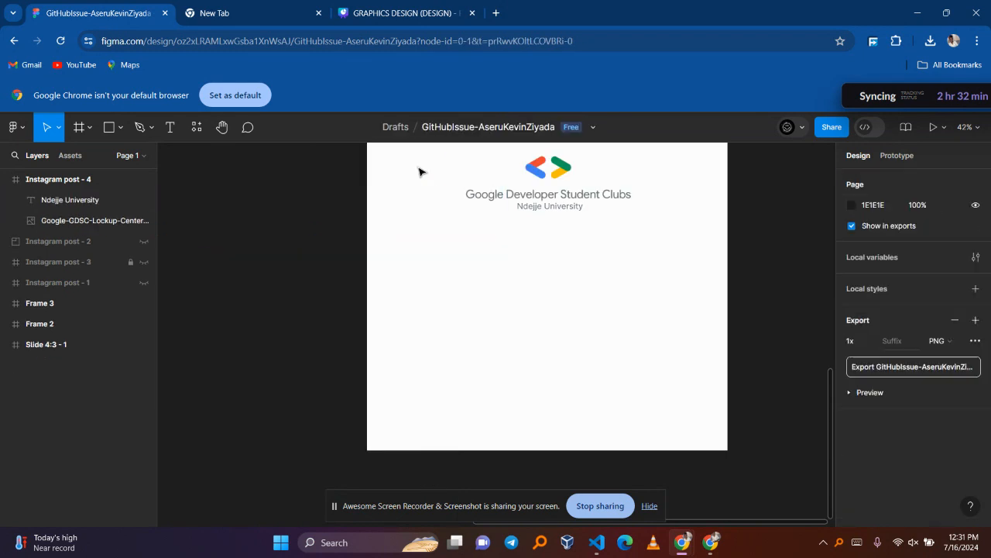
{"action": "left_click_drag", "start_coordinate": [585, 255], "coordinate": [548, 171]}
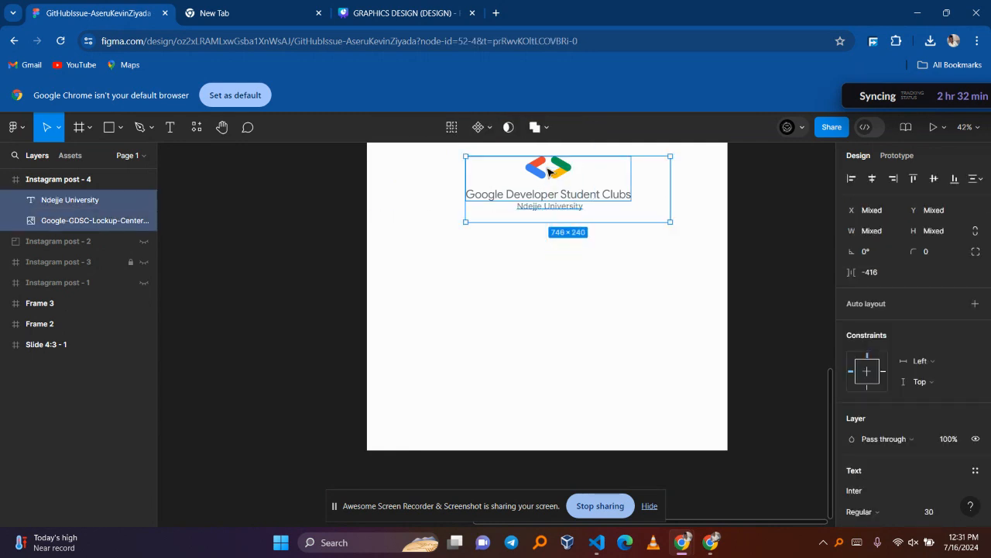
{"action": "key", "text": "Delete"}
- Look over the Flutter poster in Frame 3 and paste the cut logo and university text back into the Instagram post - 4 frame
{"action": "scroll", "coordinate": [549, 172], "scroll_direction": "up", "scroll_amount": 8}
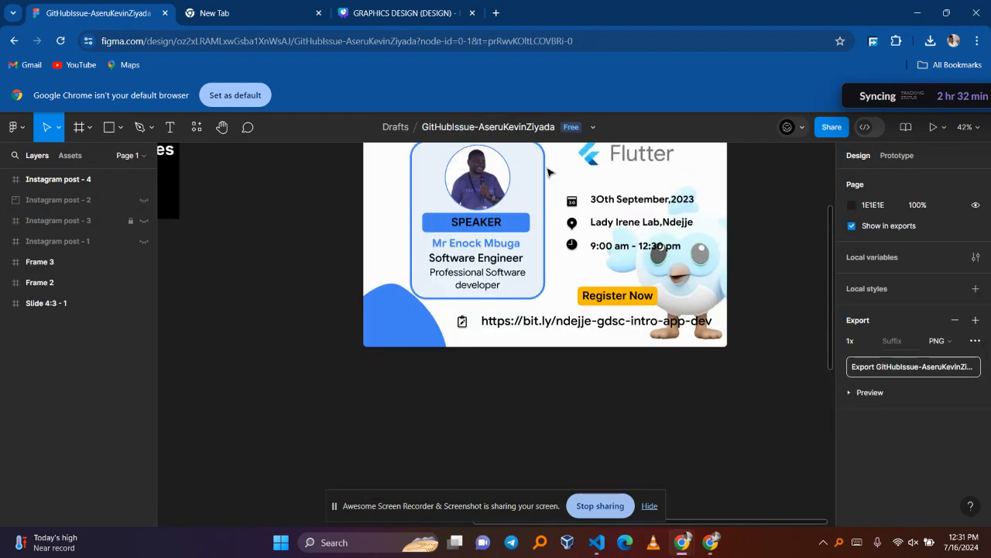
{"action": "scroll", "coordinate": [549, 172], "scroll_direction": "up", "scroll_amount": 1}
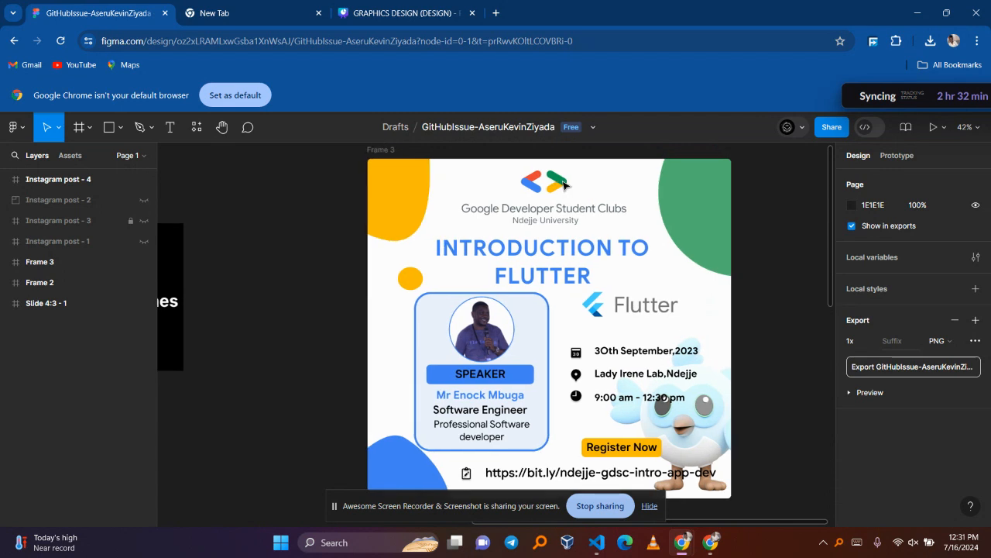
{"action": "scroll", "coordinate": [564, 183], "scroll_direction": "down", "scroll_amount": 1}
{"action": "scroll", "coordinate": [566, 186], "scroll_direction": "up", "scroll_amount": 1}
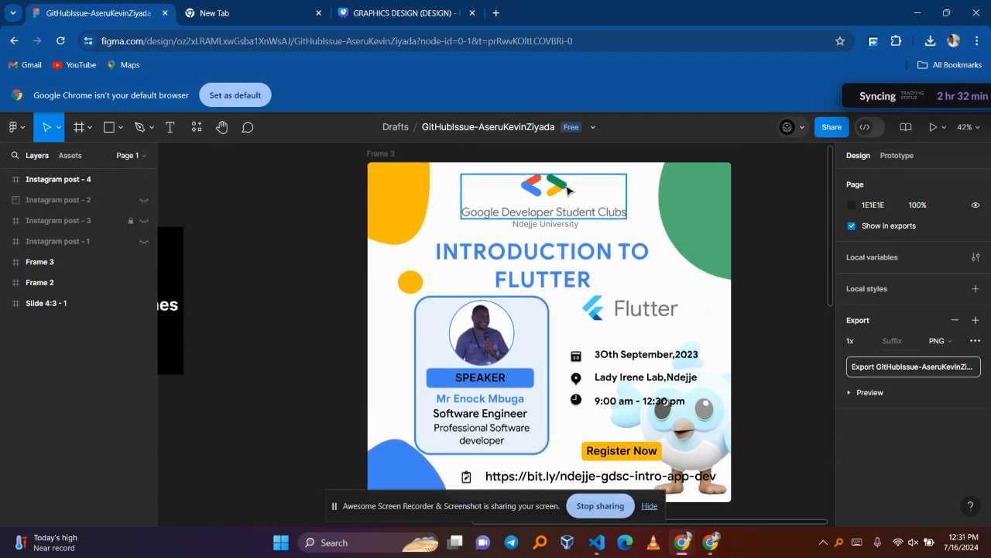
{"action": "scroll", "coordinate": [568, 189], "scroll_direction": "down", "scroll_amount": 10}
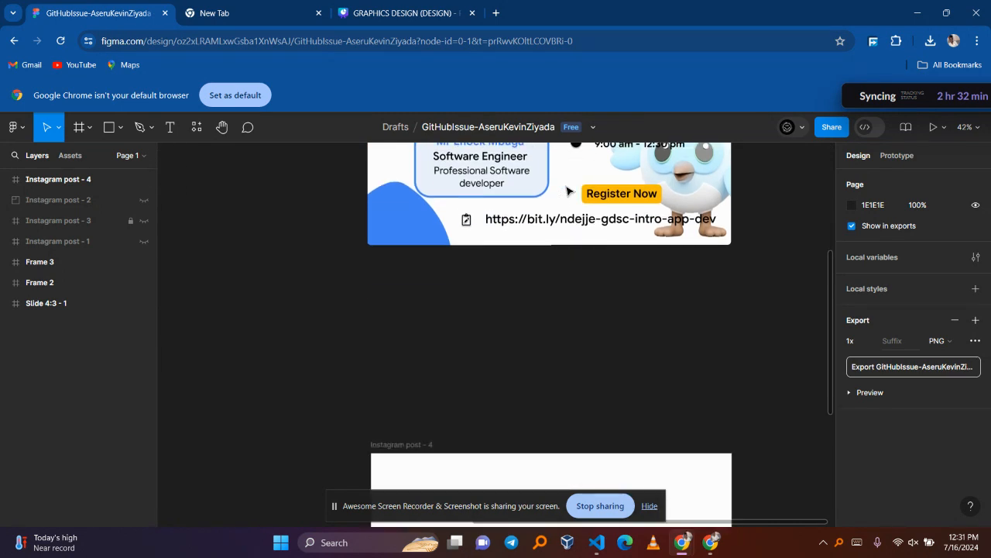
{"action": "scroll", "coordinate": [568, 189], "scroll_direction": "down", "scroll_amount": 4}
{"action": "left_click", "coordinate": [538, 200]}
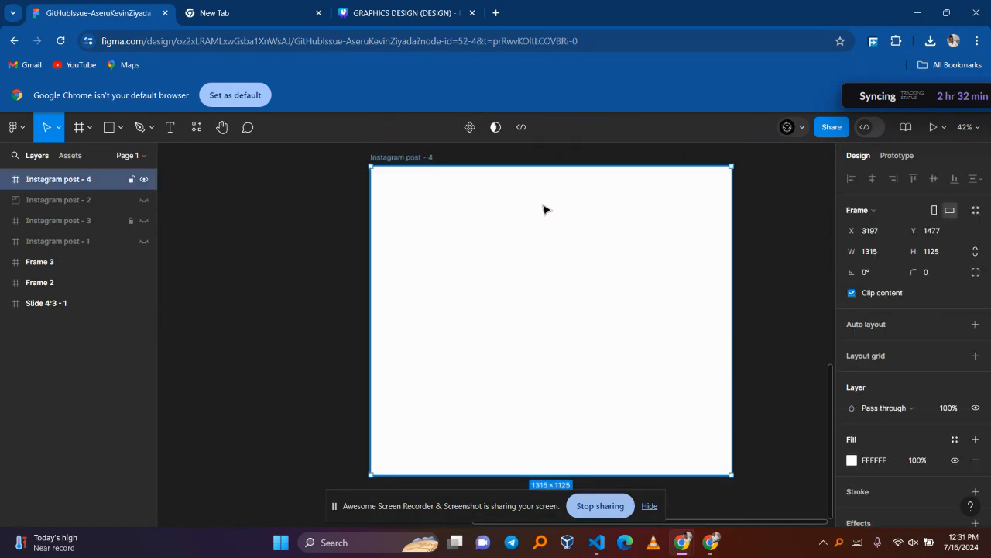
{"action": "key", "text": "ctrl+v"}
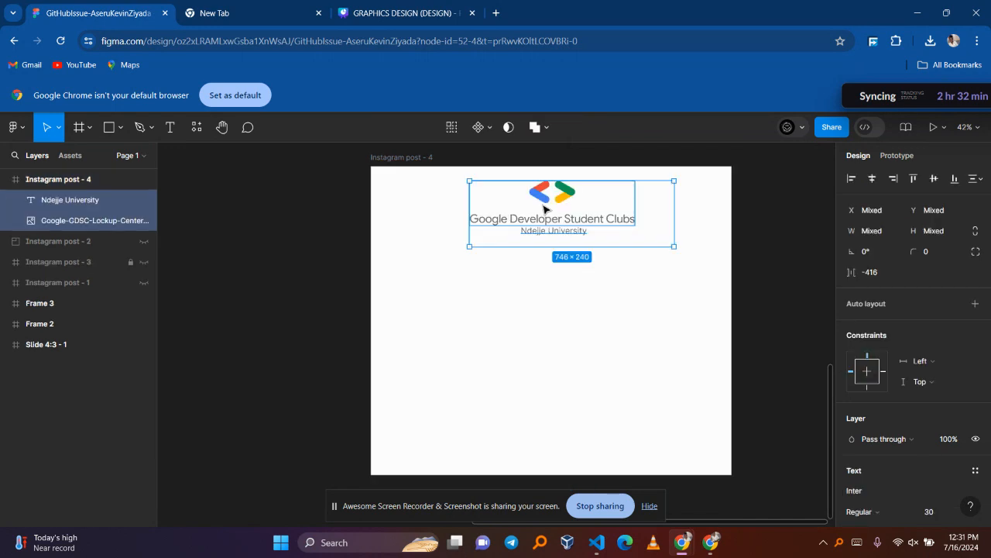
- Delete the whole Instagram post - 4 frame together with its logo and university text
{"action": "scroll", "coordinate": [544, 208], "scroll_direction": "down", "scroll_amount": 3}
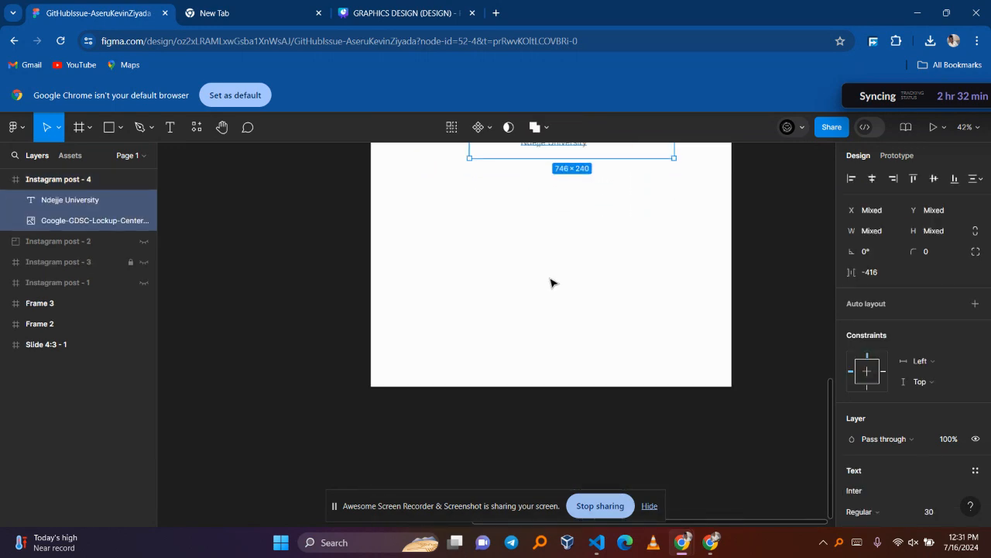
{"action": "left_click", "coordinate": [525, 338]}
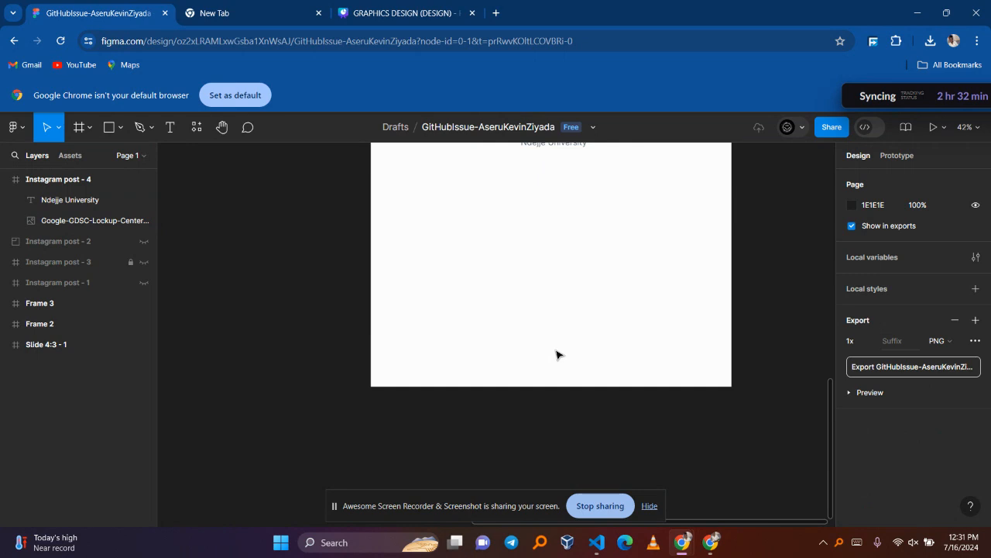
{"action": "scroll", "coordinate": [557, 355], "scroll_direction": "up", "scroll_amount": 6}
{"action": "left_click", "coordinate": [403, 262]}
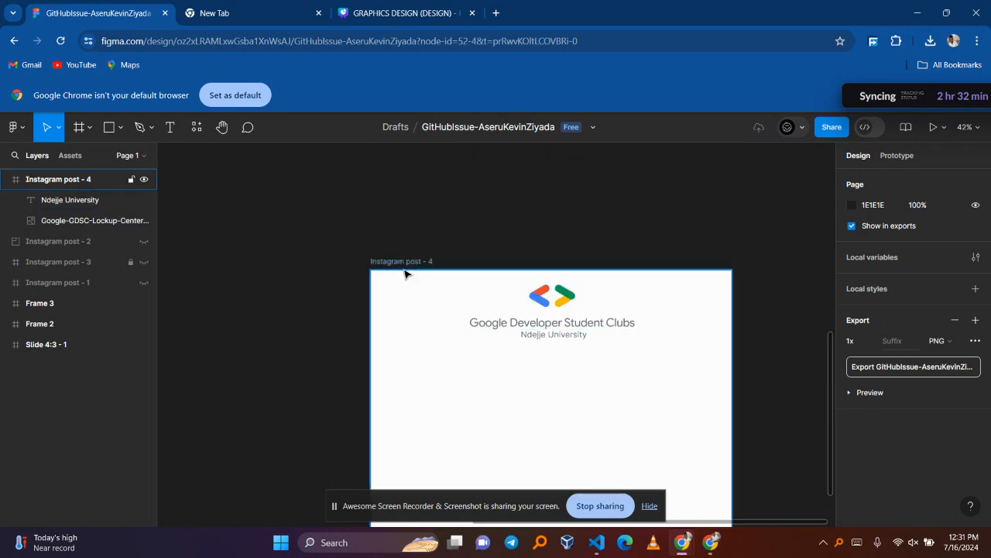
{"action": "left_click", "coordinate": [402, 264]}
{"action": "key", "text": "Delete"}
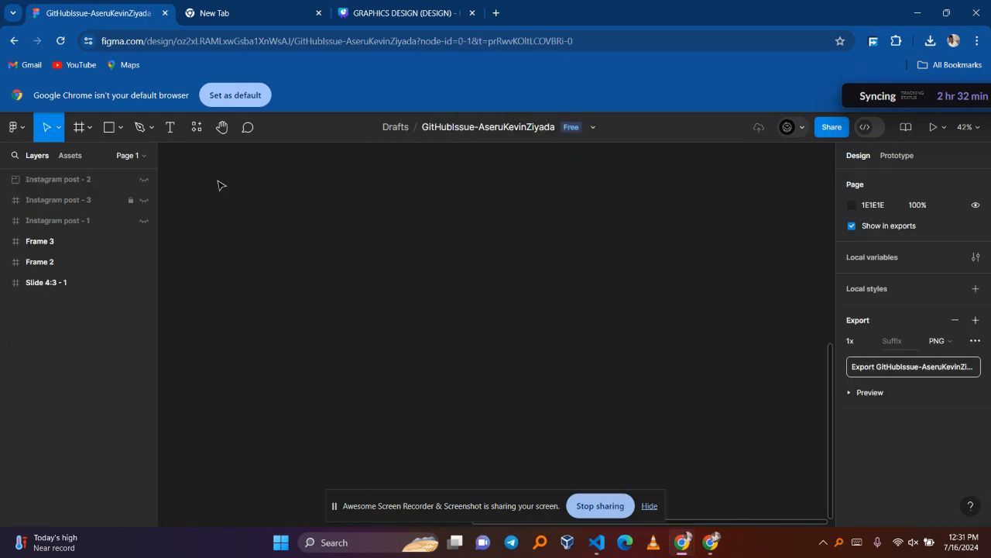
- Add a new 1080 × 1080 Instagram post frame and enlarge it to about 1395 × 1287
{"action": "left_click", "coordinate": [80, 135]}
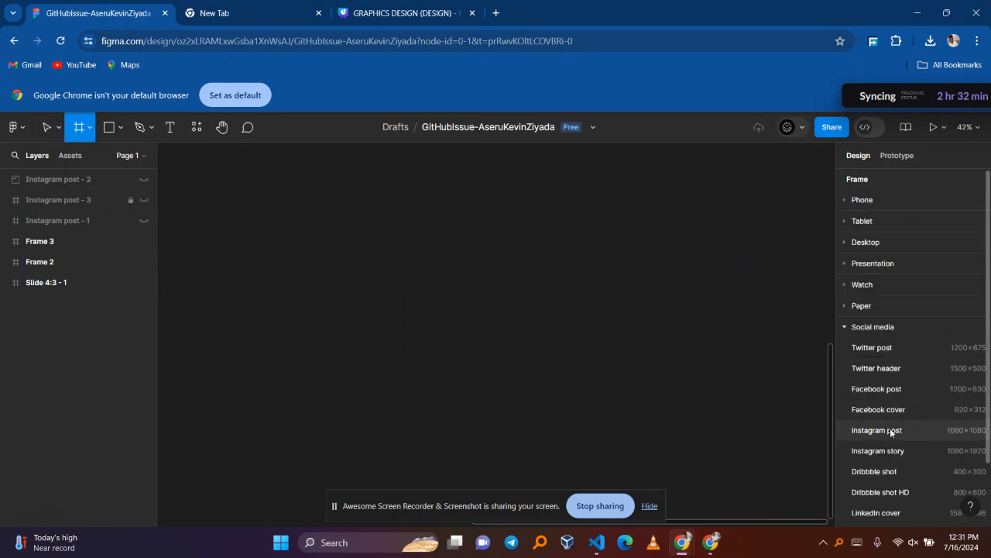
{"action": "scroll", "coordinate": [890, 432], "scroll_direction": "down", "scroll_amount": 2}
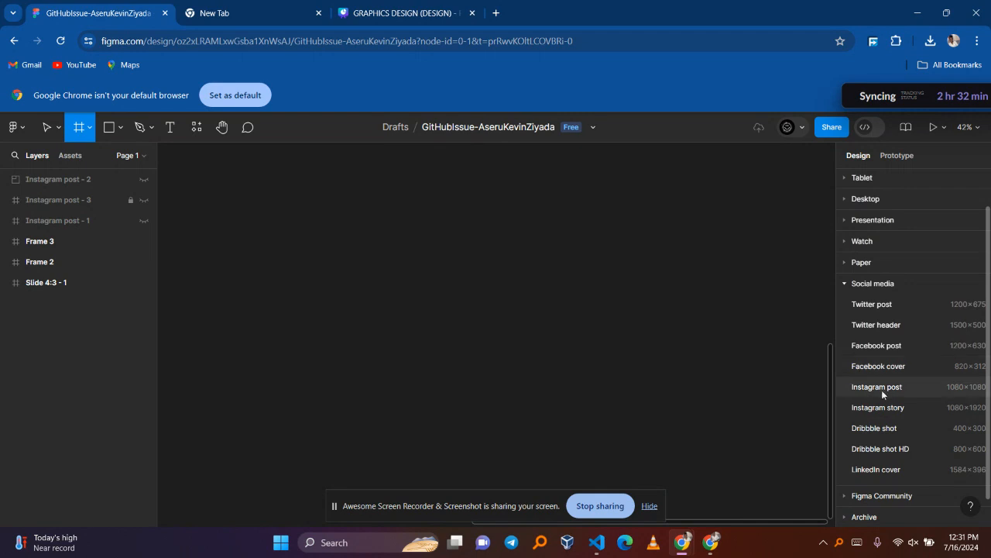
{"action": "left_click", "coordinate": [885, 392]}
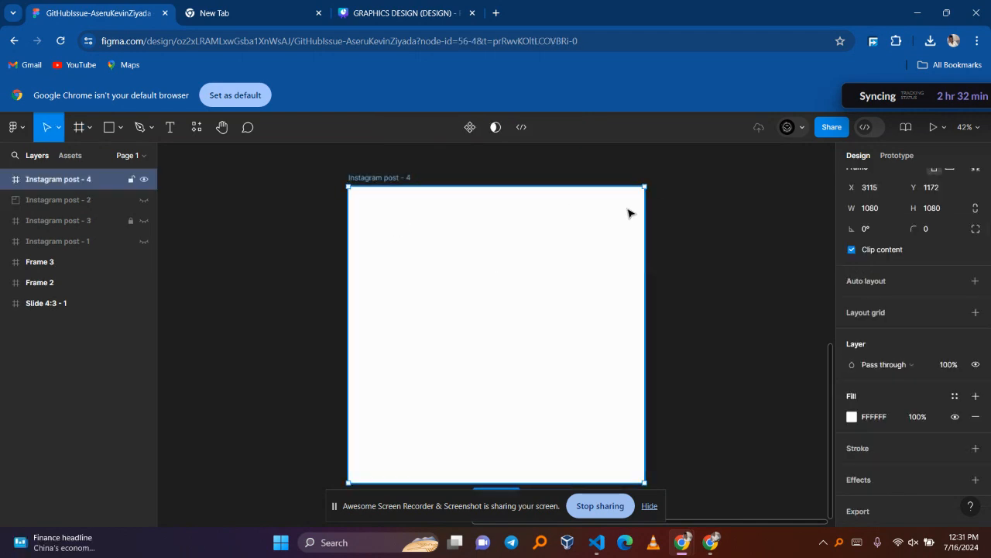
{"action": "left_click_drag", "start_coordinate": [643, 187], "coordinate": [732, 472]}
{"action": "scroll", "coordinate": [735, 473], "scroll_direction": "down", "scroll_amount": 10}
{"action": "scroll", "coordinate": [735, 473], "scroll_direction": "up", "scroll_amount": 2}
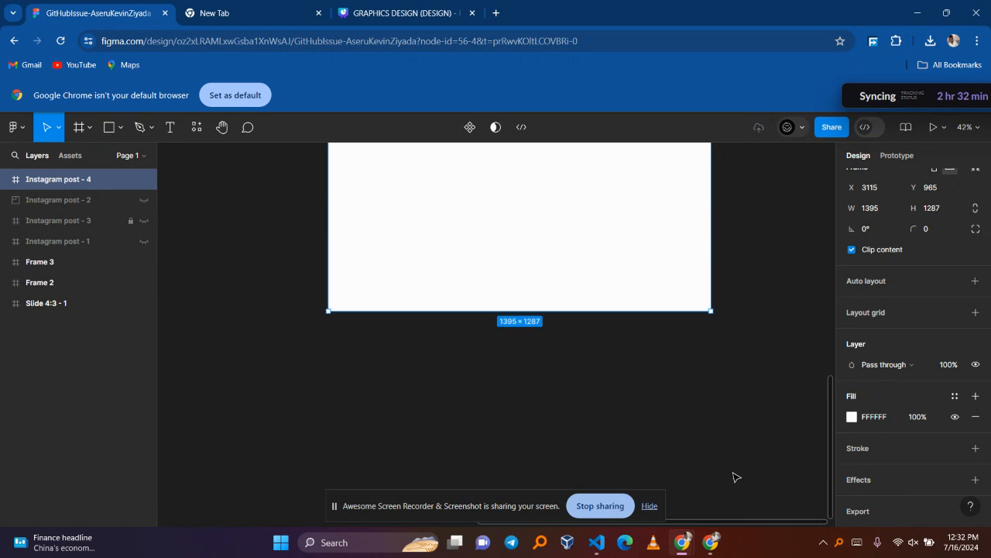
- Compare the Introduction to Flutter poster in Frame 3 with the new blank frame and look through the social media frame presets
{"action": "scroll", "coordinate": [736, 481], "scroll_direction": "up", "scroll_amount": 8}
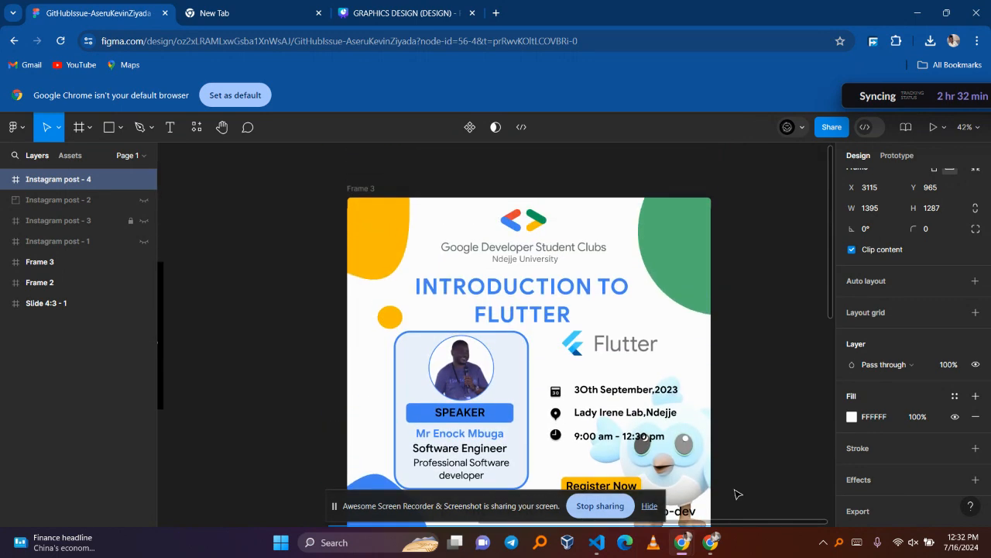
{"action": "scroll", "coordinate": [736, 494], "scroll_direction": "down", "scroll_amount": 3}
{"action": "left_click", "coordinate": [79, 127]}
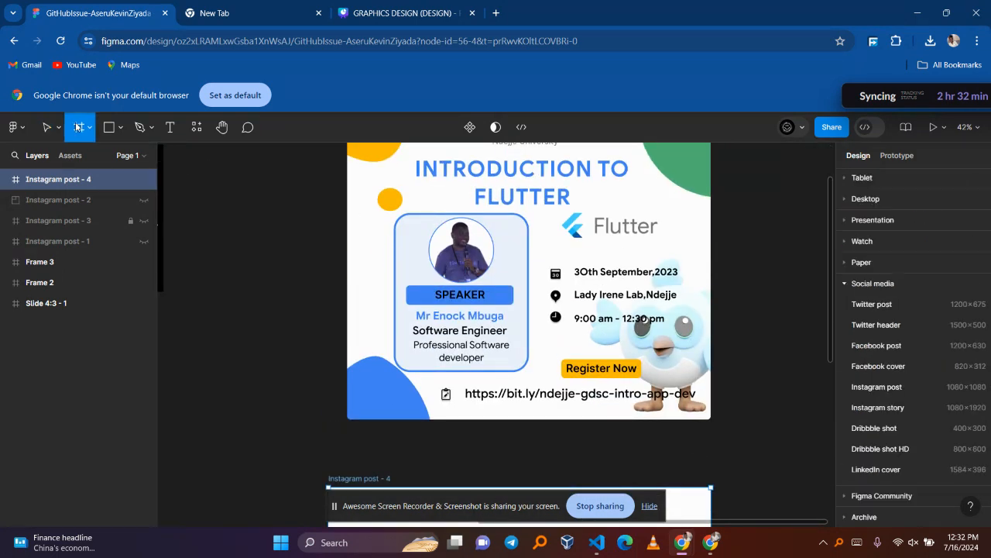
{"action": "scroll", "coordinate": [911, 328], "scroll_direction": "down", "scroll_amount": 1}
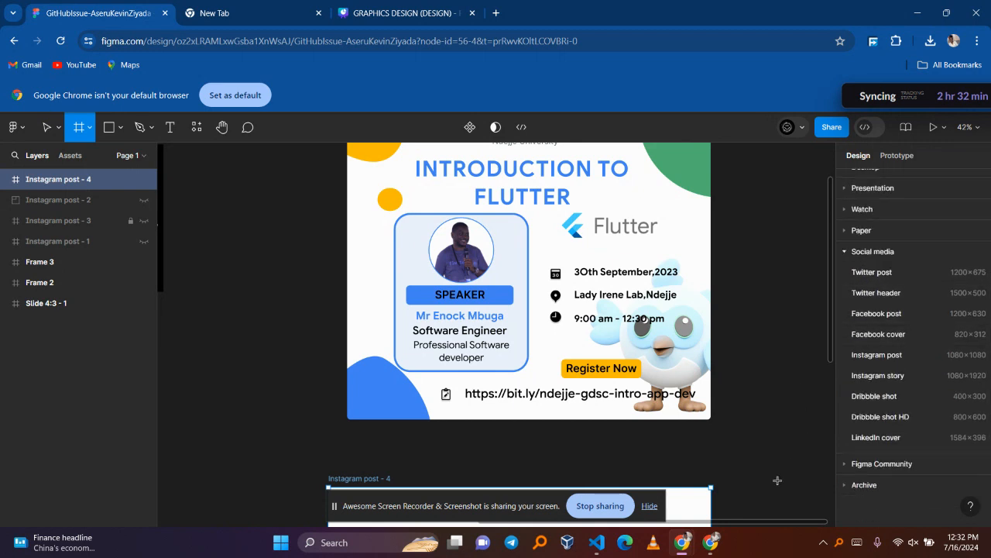
{"action": "scroll", "coordinate": [777, 481], "scroll_direction": "down", "scroll_amount": 10}
{"action": "scroll", "coordinate": [777, 480], "scroll_direction": "up", "scroll_amount": 10}
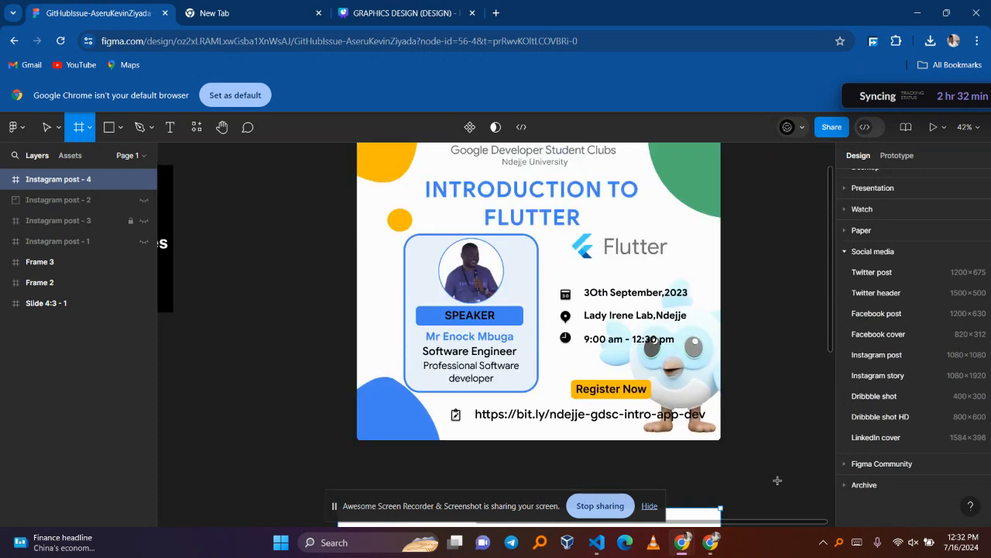
{"action": "scroll", "coordinate": [523, 213], "scroll_direction": "down", "scroll_amount": 10}
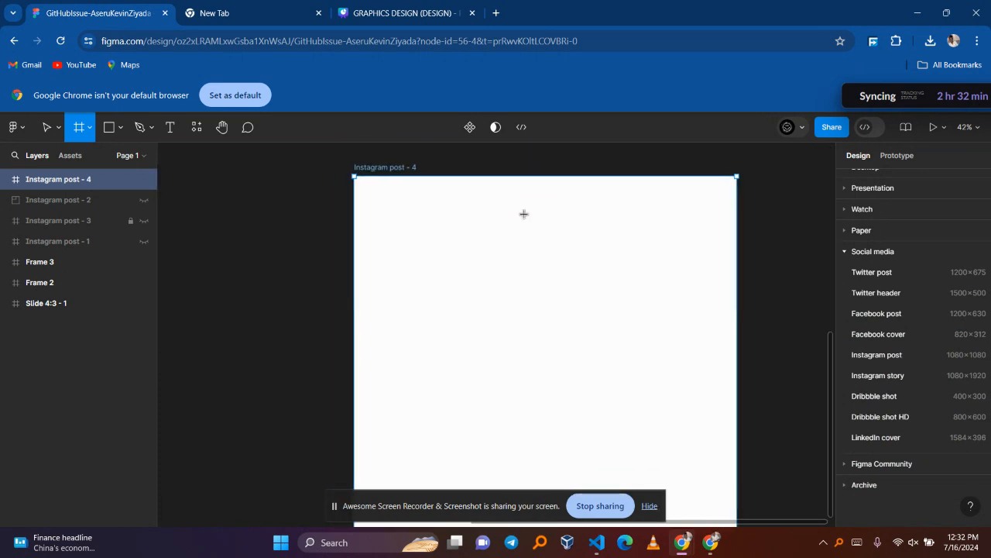
{"action": "left_click", "coordinate": [46, 130]}
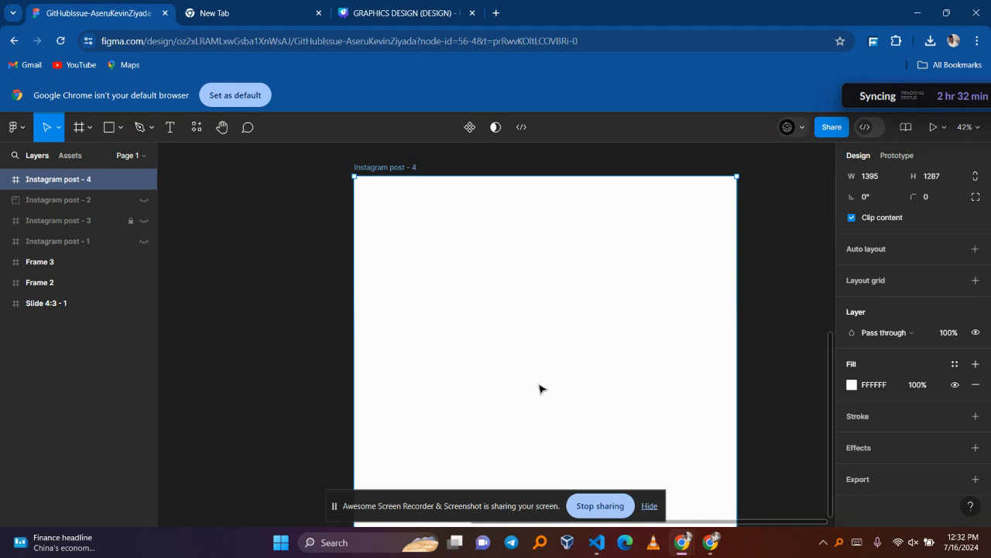
- Paste the Google Developer Student Clubs logo and Ndejje University text into the Instagram post - 4 frame
{"action": "key", "text": "ctrl+v"}
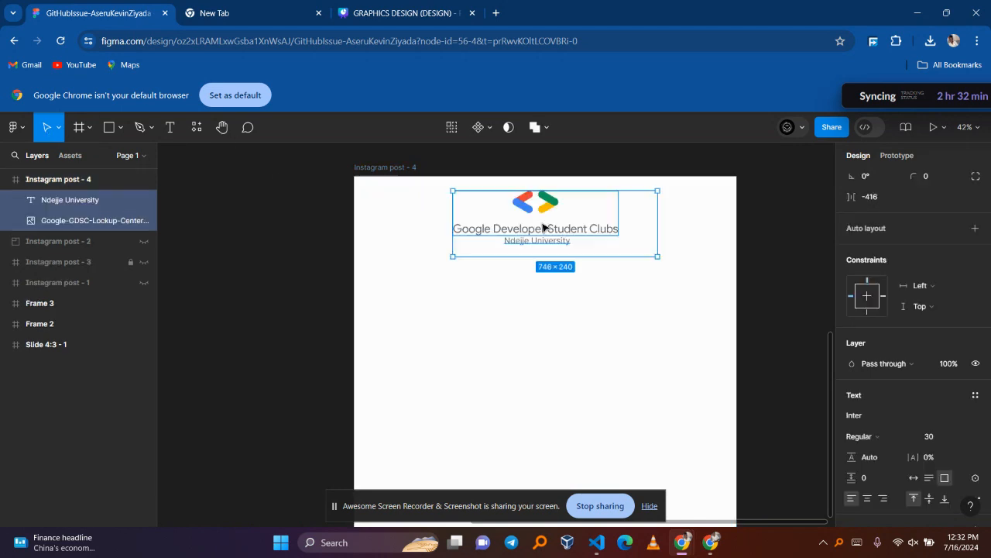
{"action": "left_click", "coordinate": [785, 246]}
- Compare the header and overall layout of the Flutter poster in Frame 3 with the Instagram post - 4 frame
{"action": "scroll", "coordinate": [784, 246], "scroll_direction": "up", "scroll_amount": 8}
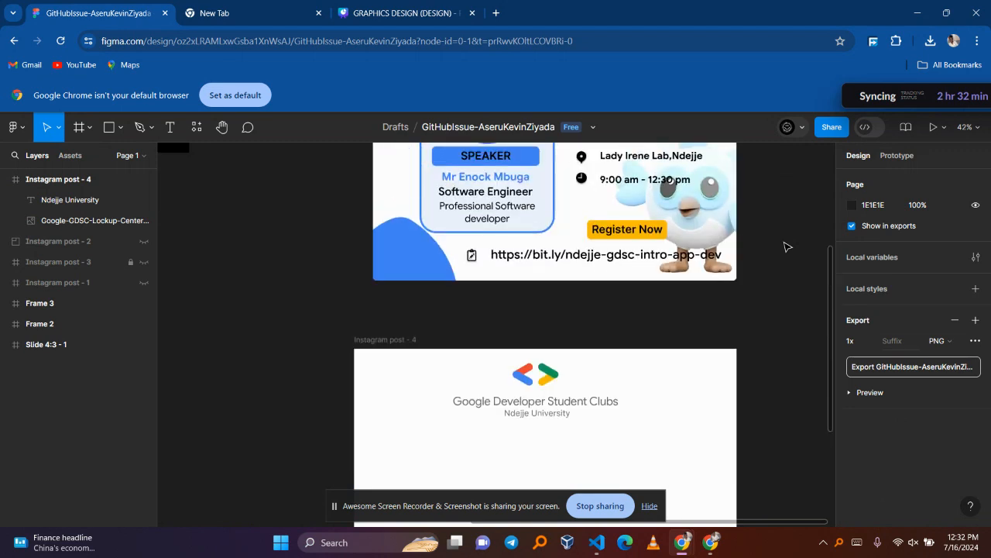
{"action": "scroll", "coordinate": [784, 246], "scroll_direction": "up", "scroll_amount": 2}
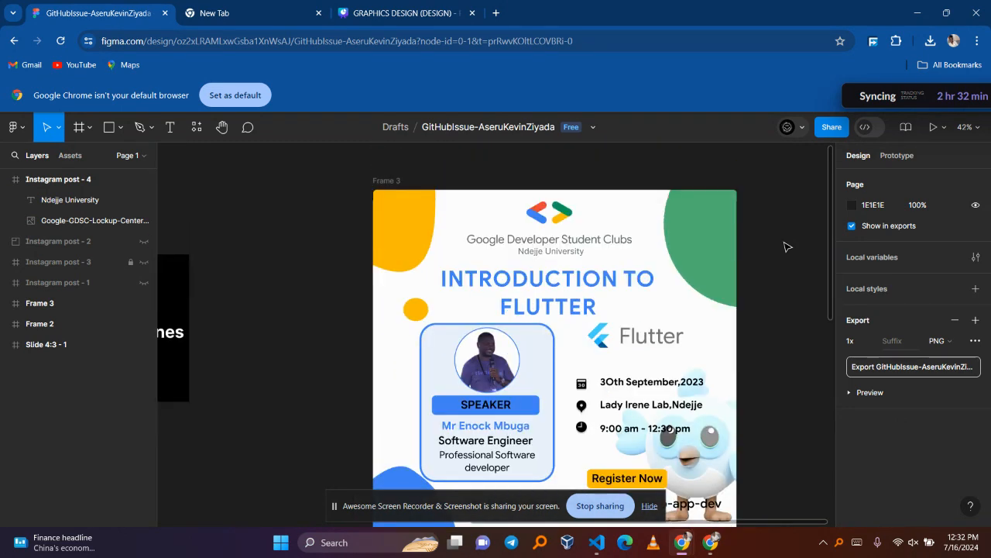
{"action": "scroll", "coordinate": [659, 300], "scroll_direction": "down", "scroll_amount": 10}
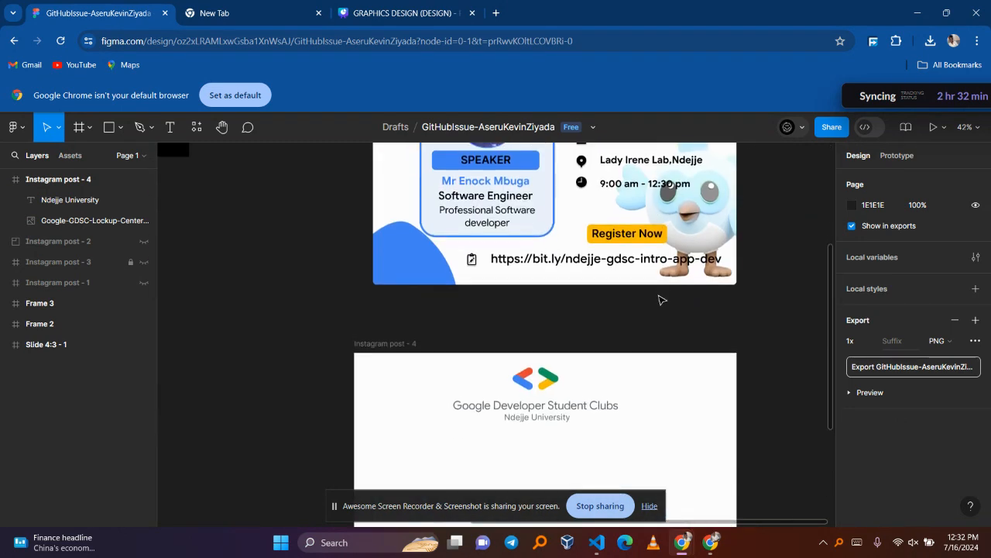
{"action": "scroll", "coordinate": [659, 300], "scroll_direction": "up", "scroll_amount": 5}
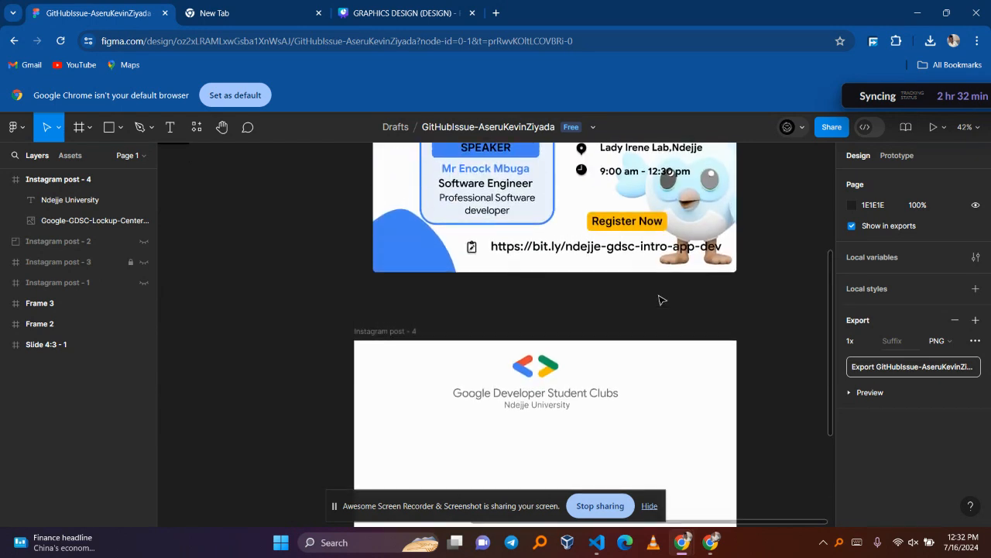
{"action": "scroll", "coordinate": [529, 218], "scroll_direction": "up", "scroll_amount": 6}
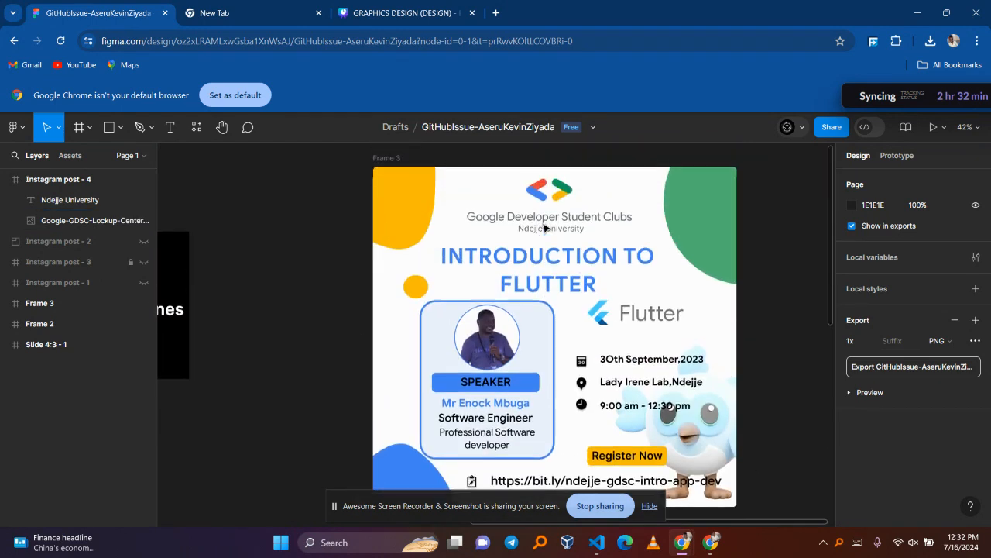
{"action": "left_click", "coordinate": [529, 218]}
{"action": "scroll", "coordinate": [546, 228], "scroll_direction": "down", "scroll_amount": 10}
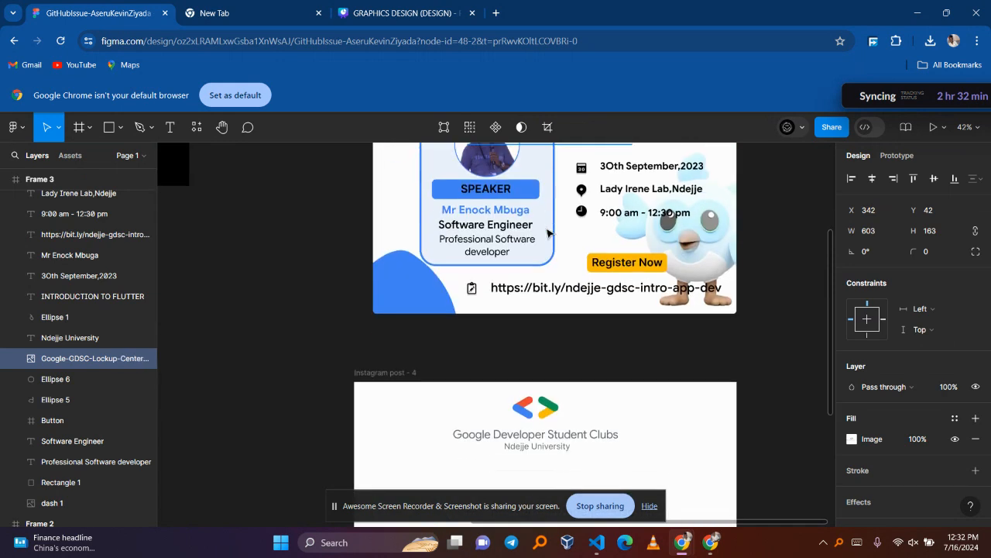
{"action": "left_click", "coordinate": [389, 190]}
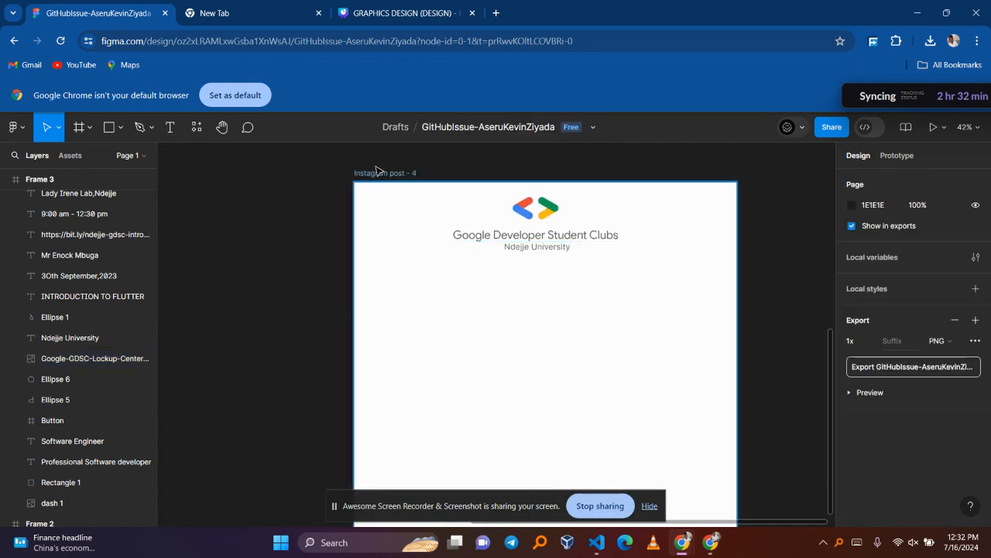
{"action": "left_click", "coordinate": [388, 178]}
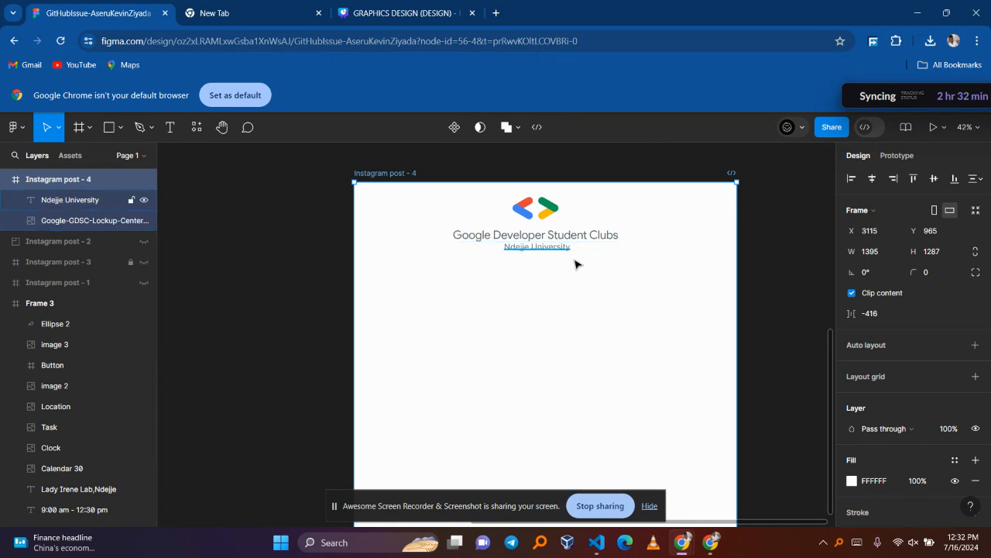
{"action": "scroll", "coordinate": [558, 241], "scroll_direction": "up", "scroll_amount": 7}
{"action": "scroll", "coordinate": [556, 240], "scroll_direction": "down", "scroll_amount": 2}
{"action": "scroll", "coordinate": [558, 243], "scroll_direction": "down", "scroll_amount": 3}
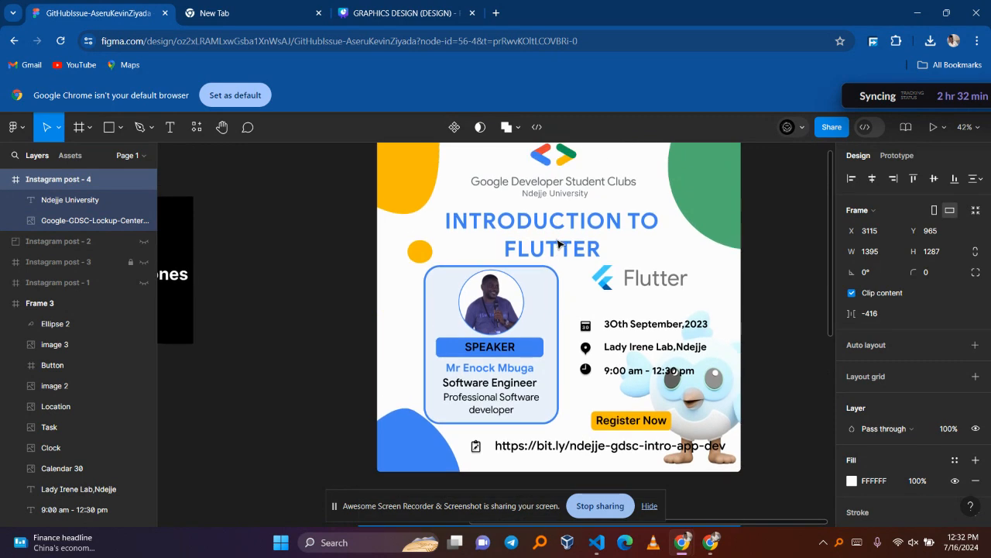
{"action": "scroll", "coordinate": [558, 243], "scroll_direction": "down", "scroll_amount": 10}
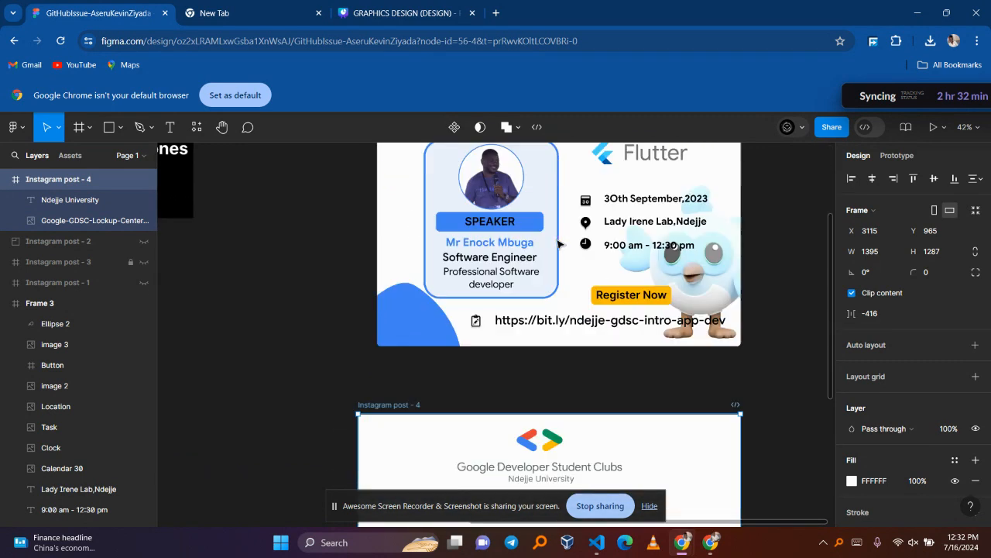
{"action": "scroll", "coordinate": [557, 243], "scroll_direction": "down", "scroll_amount": 6}
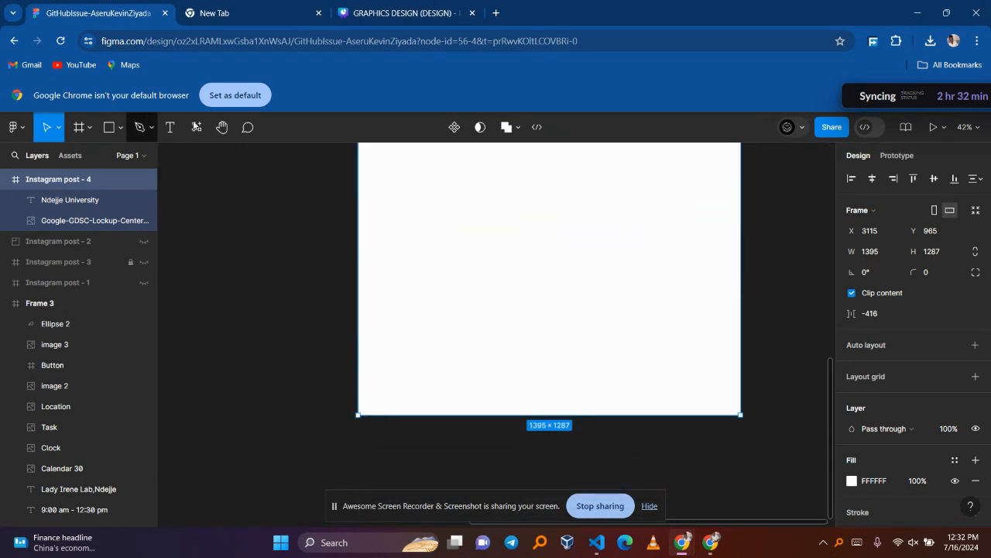
{"action": "scroll", "coordinate": [433, 234], "scroll_direction": "up", "scroll_amount": 15}
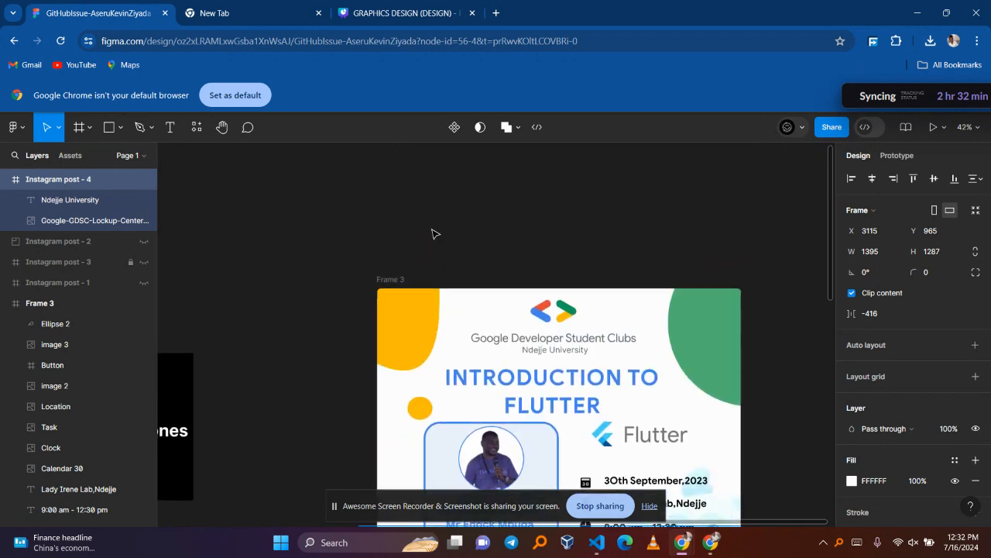
{"action": "scroll", "coordinate": [668, 327], "scroll_direction": "down", "scroll_amount": 15}
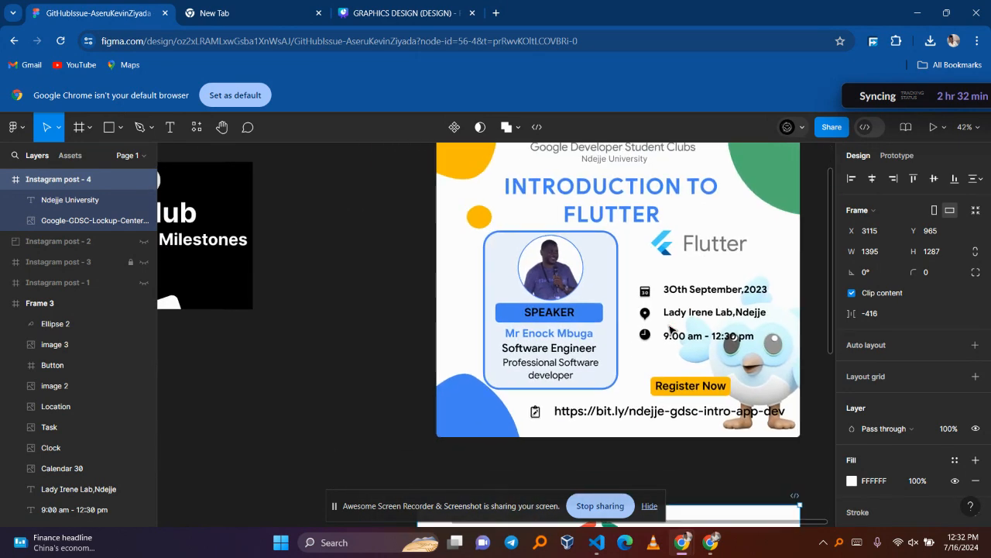
{"action": "scroll", "coordinate": [668, 328], "scroll_direction": "up", "scroll_amount": 2}
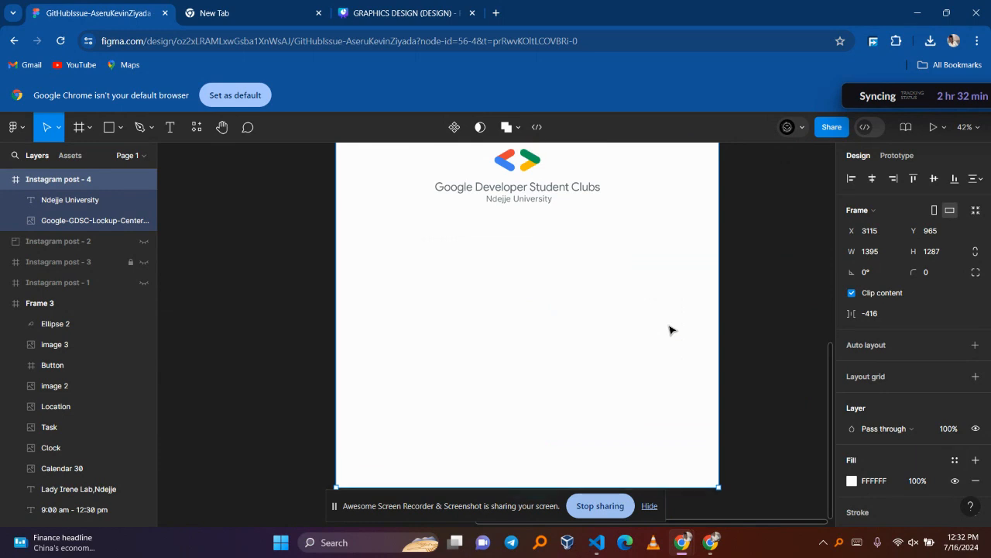
- Draw an ellipse about 741 × 645 below the header in the Instagram post - 4 frame
{"action": "left_click", "coordinate": [120, 130]}
{"action": "left_click", "coordinate": [146, 201]}
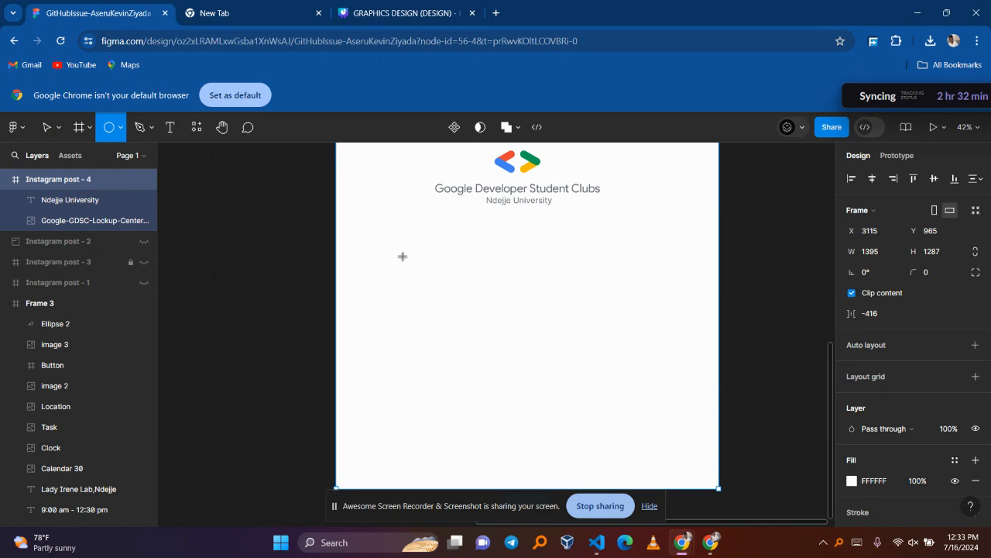
{"action": "mouse_move", "coordinate": [456, 302]}
{"action": "left_mouse_down"}
{"action": "mouse_move", "coordinate": [531, 372]}
{"action": "mouse_move", "coordinate": [599, 416]}
{"action": "mouse_move", "coordinate": [605, 432]}
{"action": "left_mouse_up"}
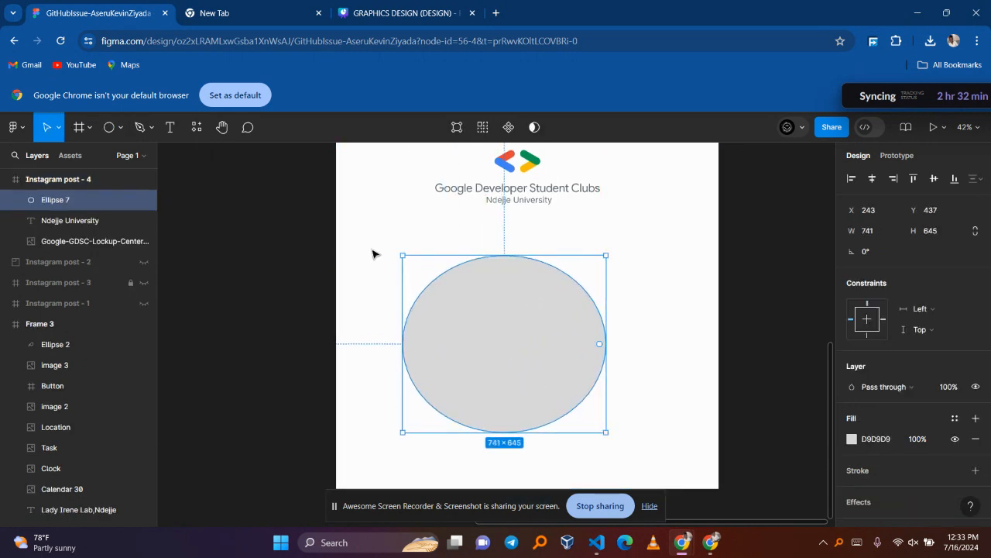
- Try the Pen tool beside the grey ellipse by drawing a vertical line about 162 long
{"action": "left_click", "coordinate": [141, 131]}
{"action": "left_click", "coordinate": [154, 130]}
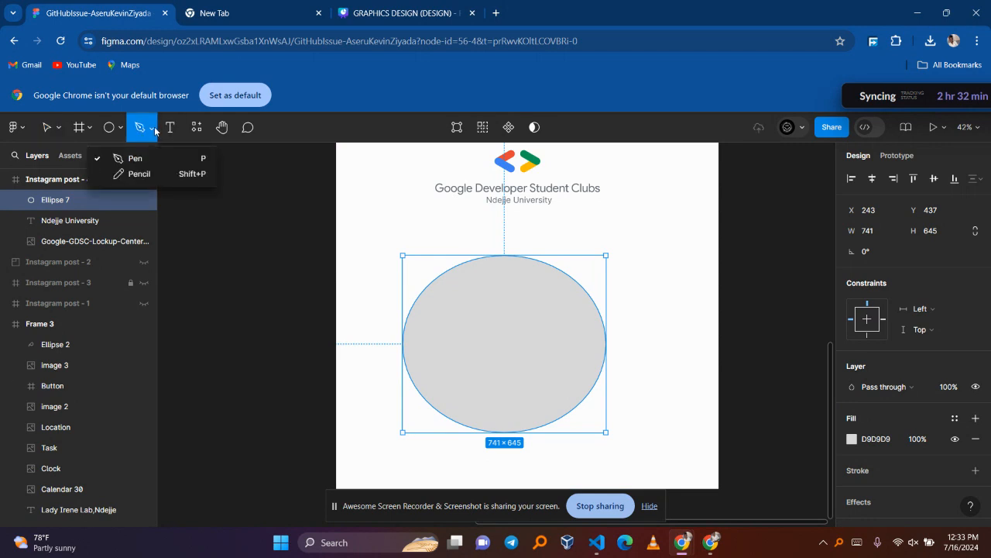
{"action": "left_click", "coordinate": [149, 161]}
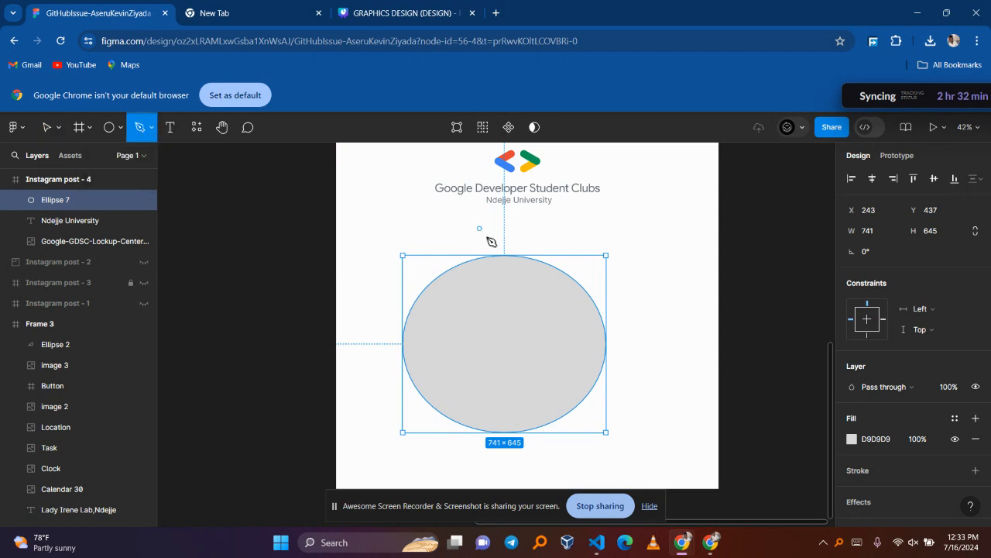
{"action": "left_click", "coordinate": [601, 211]}
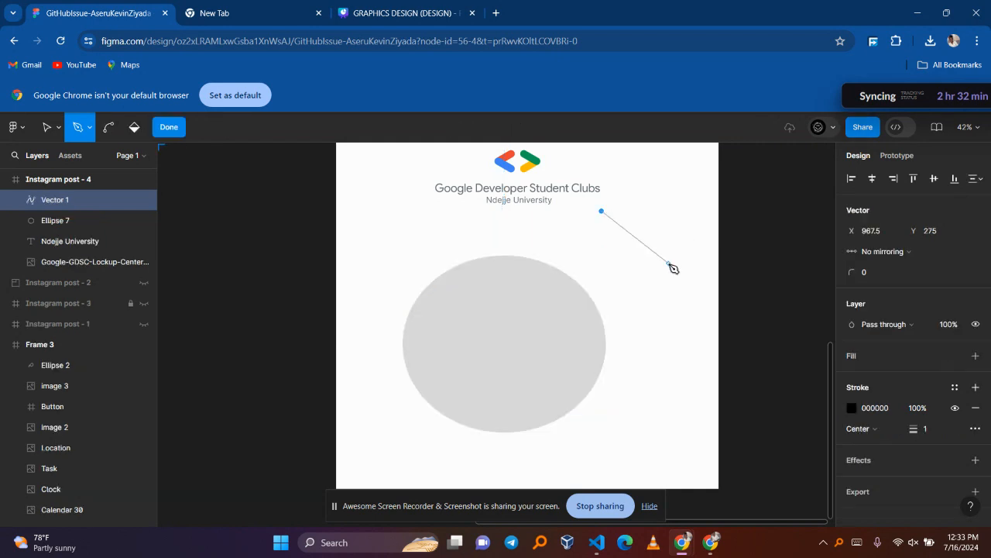
{"action": "key", "text": "Escape"}
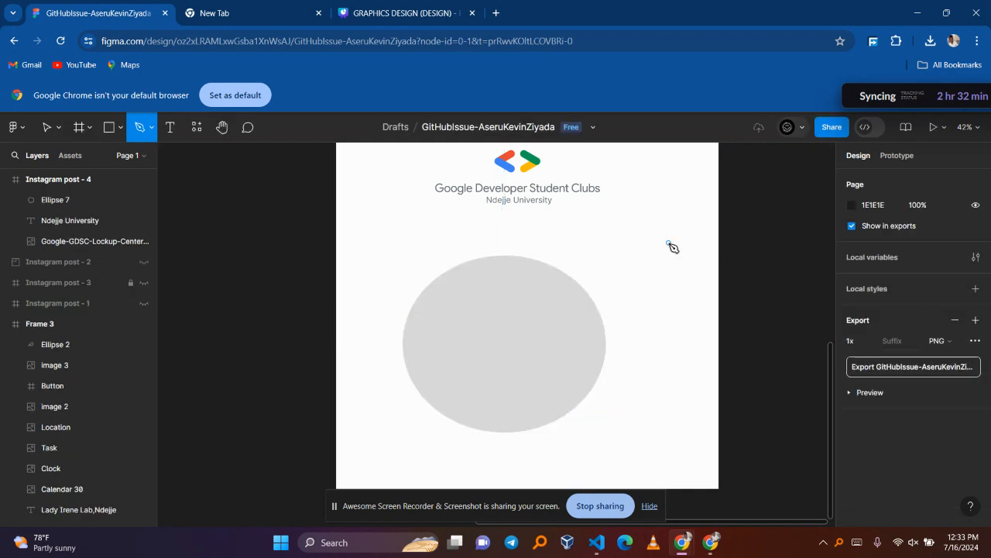
{"action": "left_click", "coordinate": [670, 245]}
{"action": "left_click", "coordinate": [669, 287]}
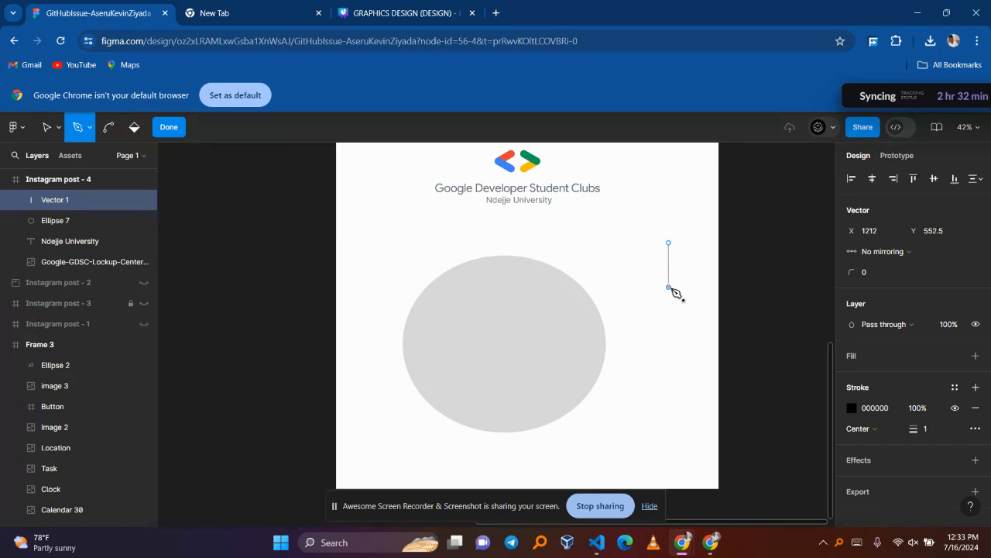
{"action": "key", "text": "Escape"}
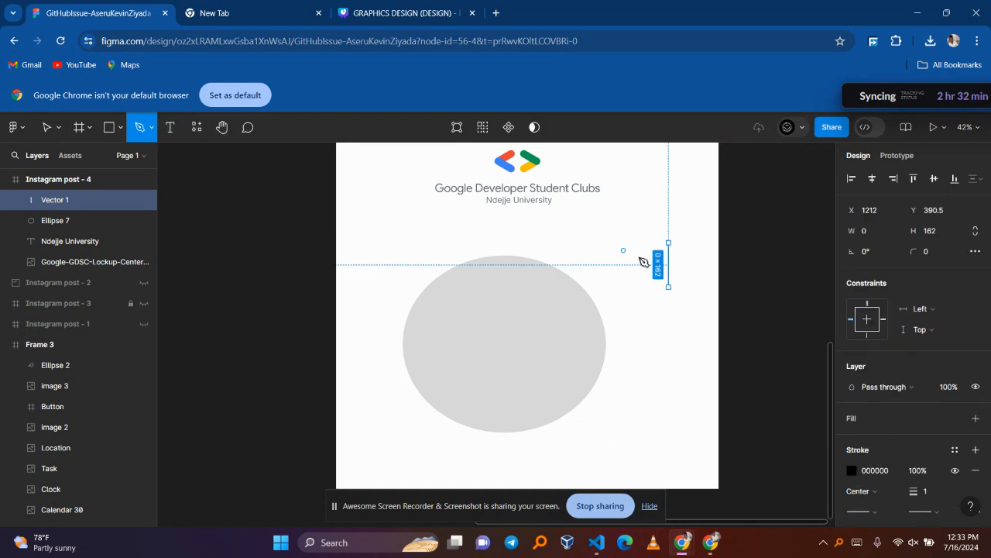
{"action": "left_click", "coordinate": [635, 259]}
{"action": "key", "text": "Escape"}
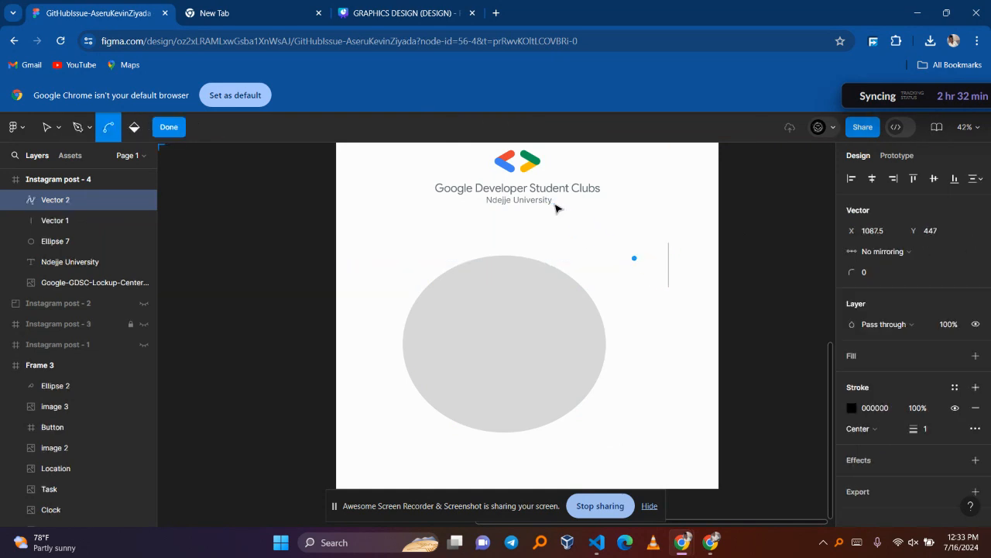
{"action": "key", "text": "Escape"}
- Undo the pen paths beside the grey ellipse and return to the Move tool
{"action": "key", "text": "ctrl+z"}
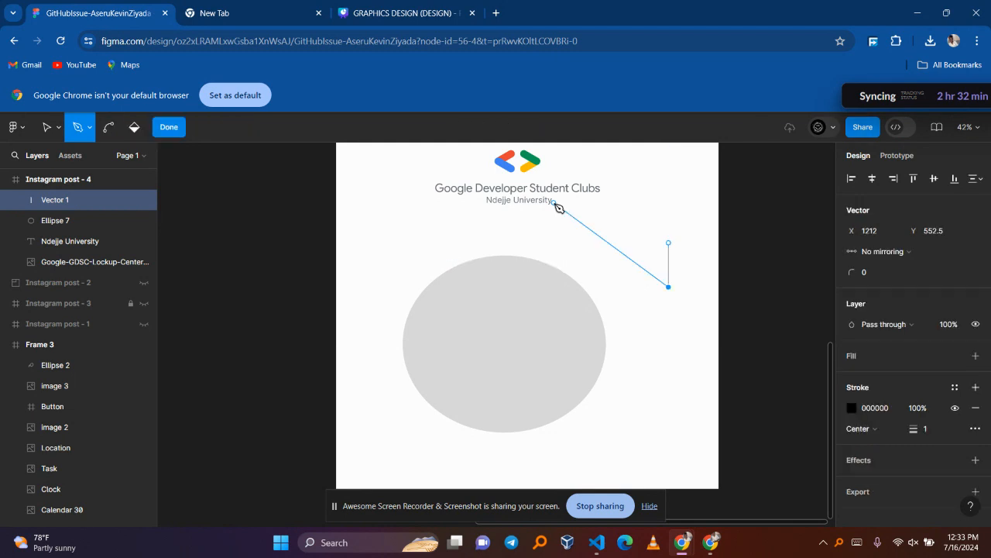
{"action": "key", "text": "Escape"}
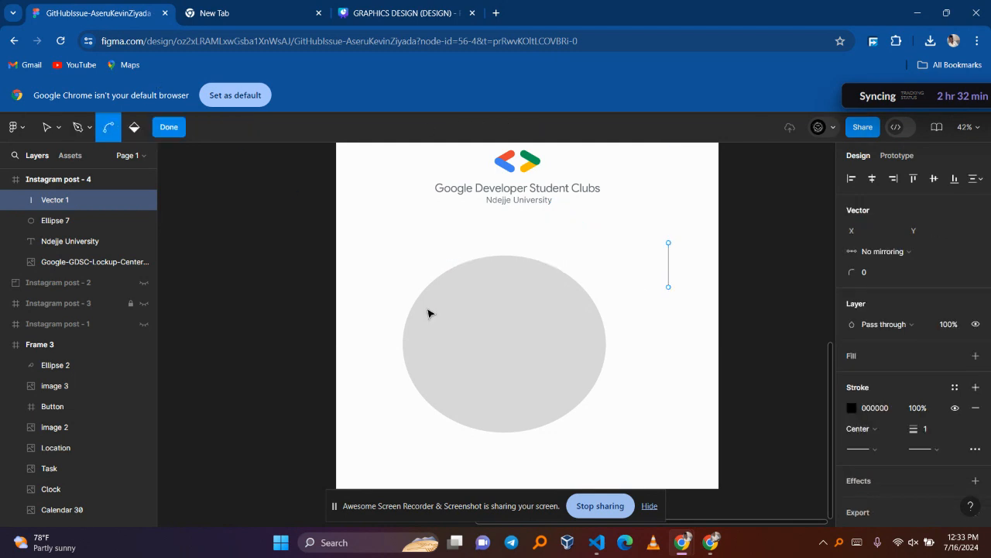
{"action": "key", "text": "ctrl+z"}
{"action": "key", "text": "ctrl+z"}
{"action": "key", "text": "ctrl+z"}
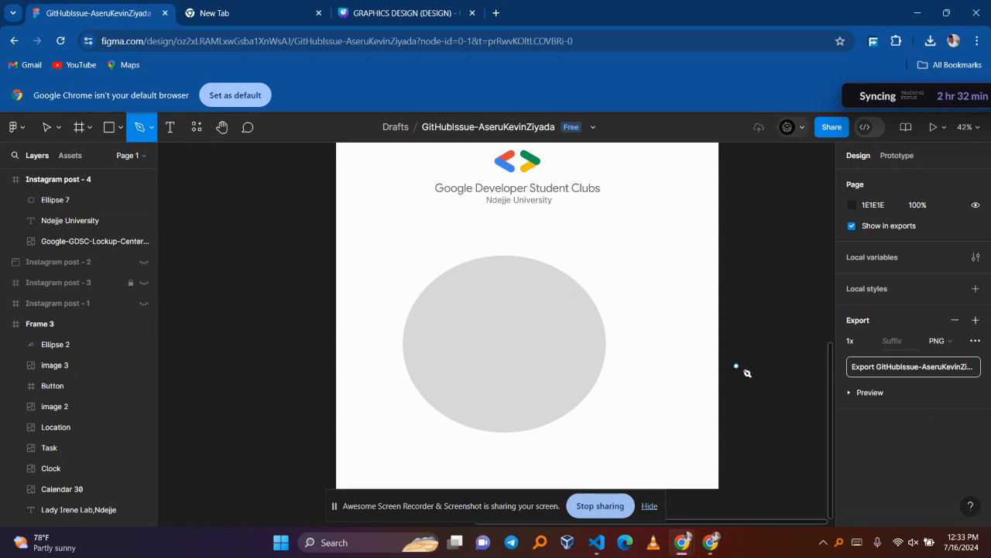
{"action": "left_click", "coordinate": [47, 127]}
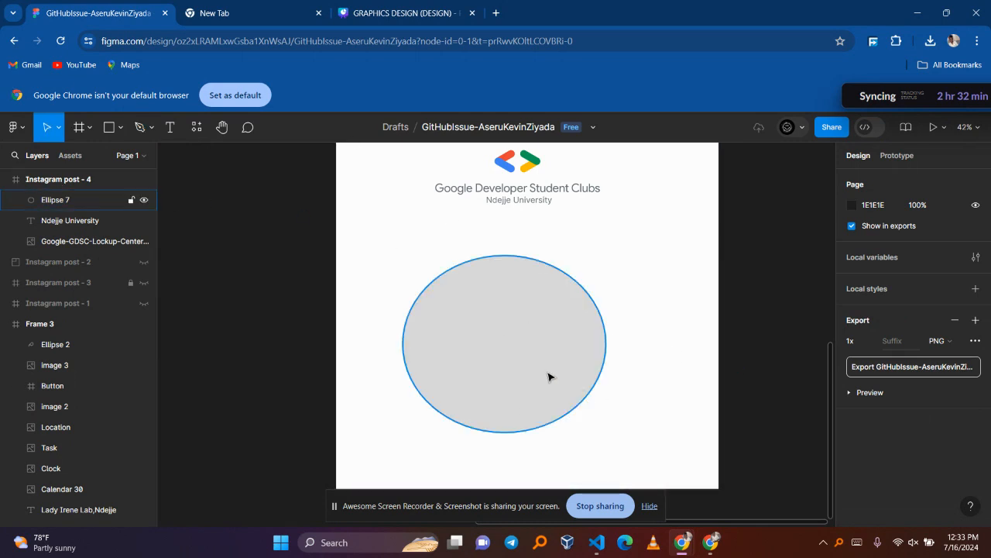
- Examine the blue corner shape of the Frame 3 poster and compare it with the new grey ellipse
{"action": "scroll", "coordinate": [547, 377], "scroll_direction": "up", "scroll_amount": 5}
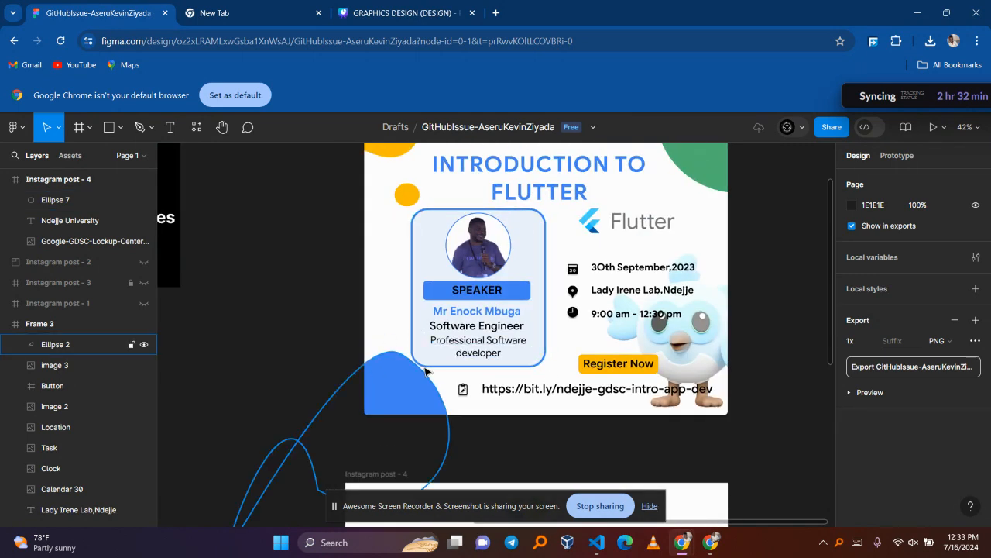
{"action": "left_click", "coordinate": [401, 402]}
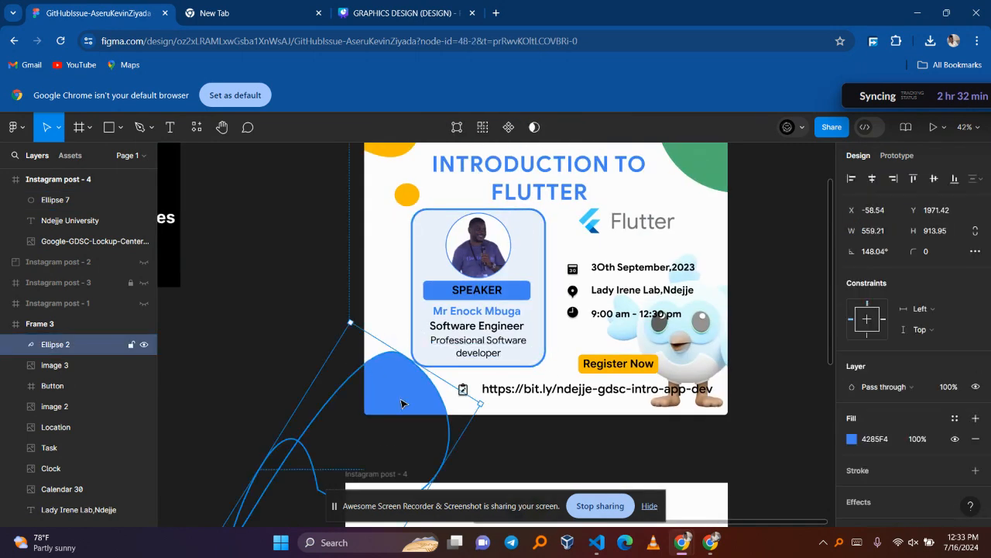
{"action": "scroll", "coordinate": [401, 403], "scroll_direction": "down", "scroll_amount": 5}
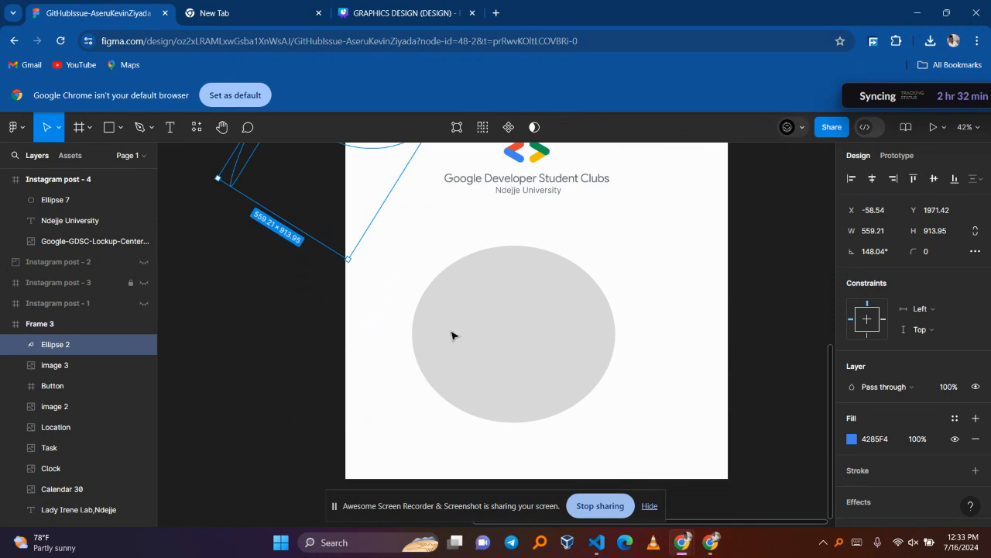
{"action": "left_click", "coordinate": [453, 335]}
{"action": "scroll", "coordinate": [484, 345], "scroll_direction": "up", "scroll_amount": 5}
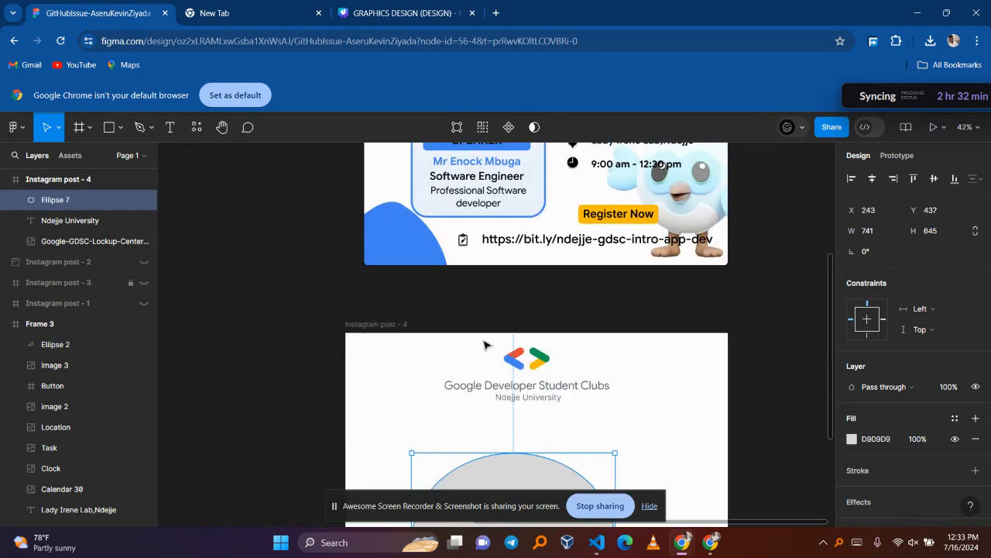
{"action": "scroll", "coordinate": [485, 345], "scroll_direction": "down", "scroll_amount": 4}
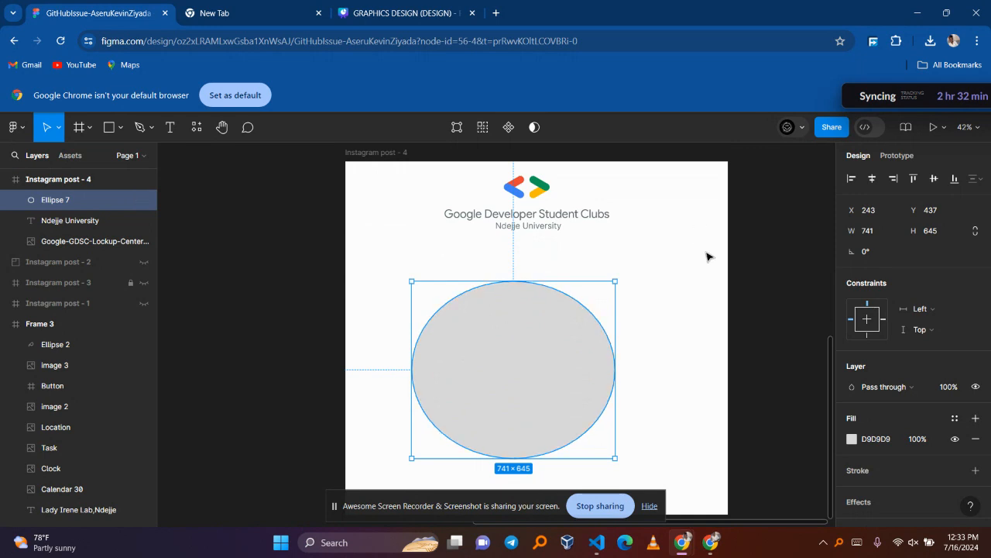
- Open the grey ellipse for point editing and extend the top point's right-hand handle to about X 1351, Y 77.5
{"action": "left_click", "coordinate": [694, 300]}
{"action": "left_click", "coordinate": [548, 355]}
{"action": "double_click", "coordinate": [548, 355]}
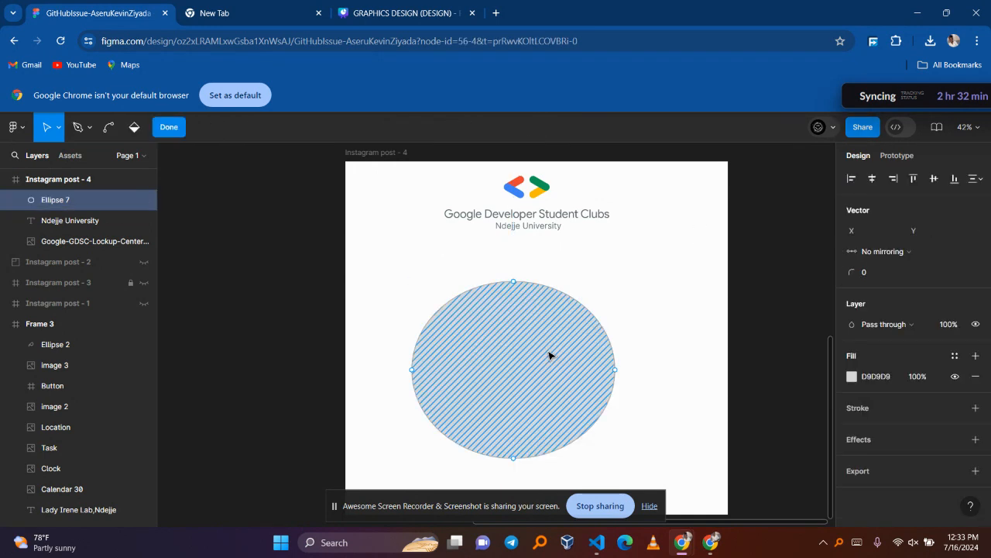
{"action": "left_click", "coordinate": [515, 286]}
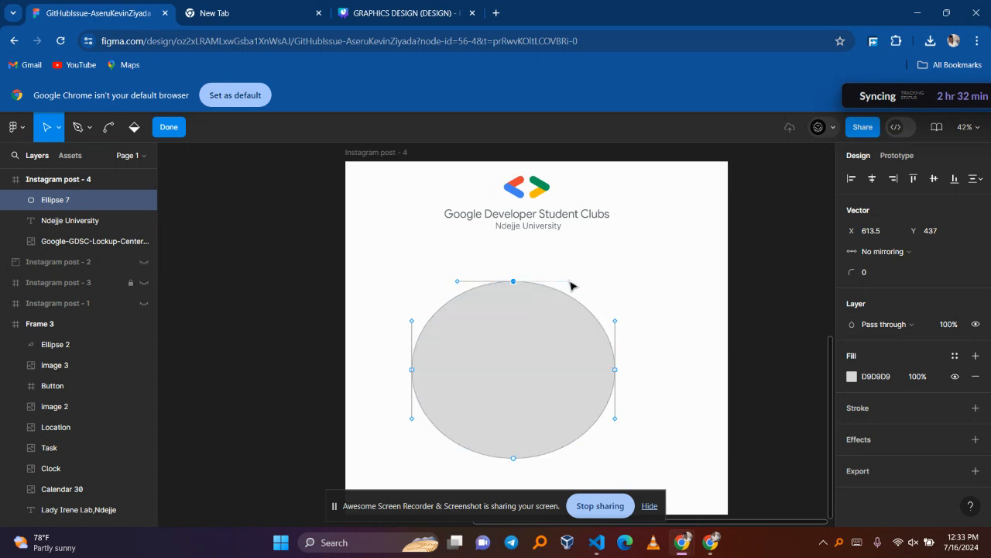
{"action": "left_click_drag", "start_coordinate": [568, 276], "coordinate": [715, 183]}
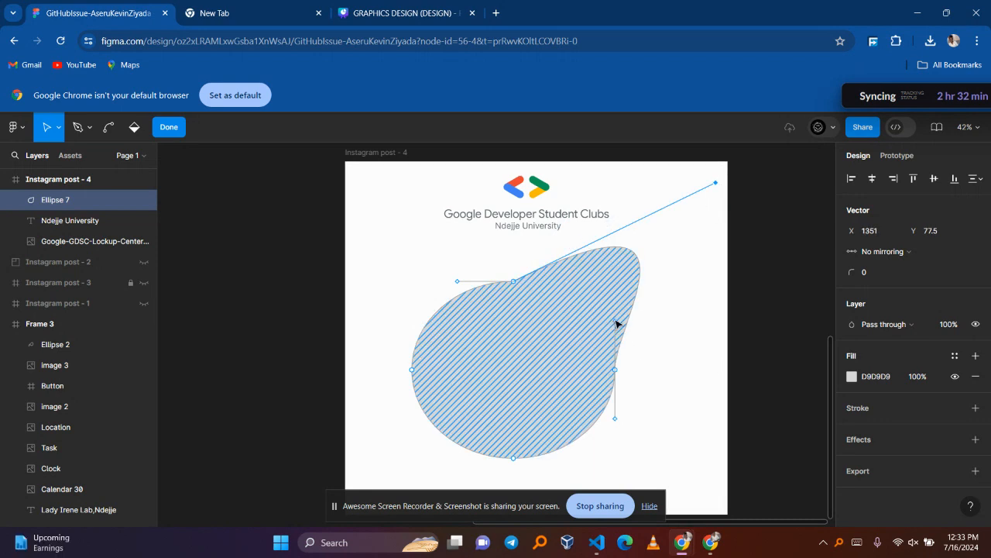
- Shift the shape toward the frame's left edge and pull the right point's handles to about X 1024, Y 395 and X 1518, Y 1016
{"action": "left_click_drag", "start_coordinate": [616, 320], "coordinate": [563, 327]}
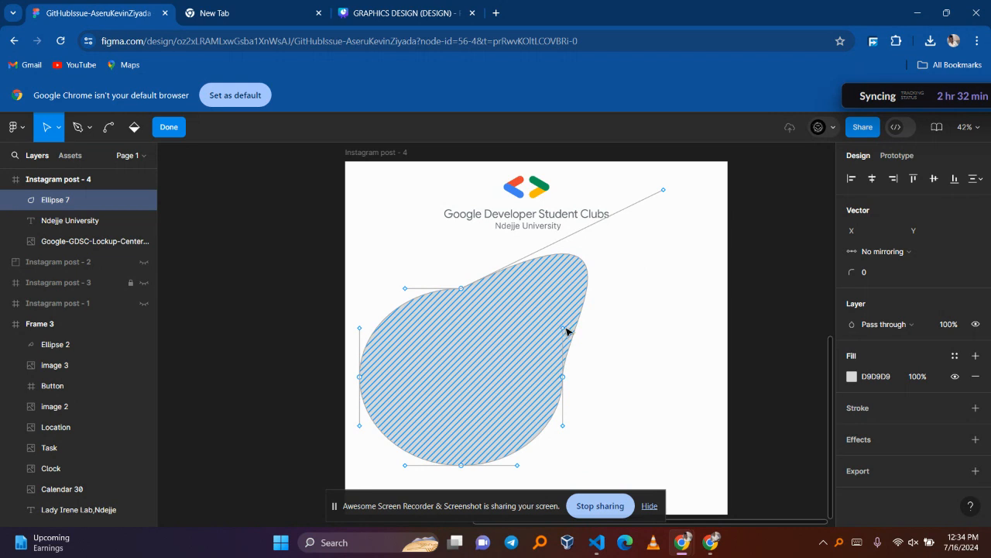
{"action": "left_click_drag", "start_coordinate": [563, 333], "coordinate": [626, 269]}
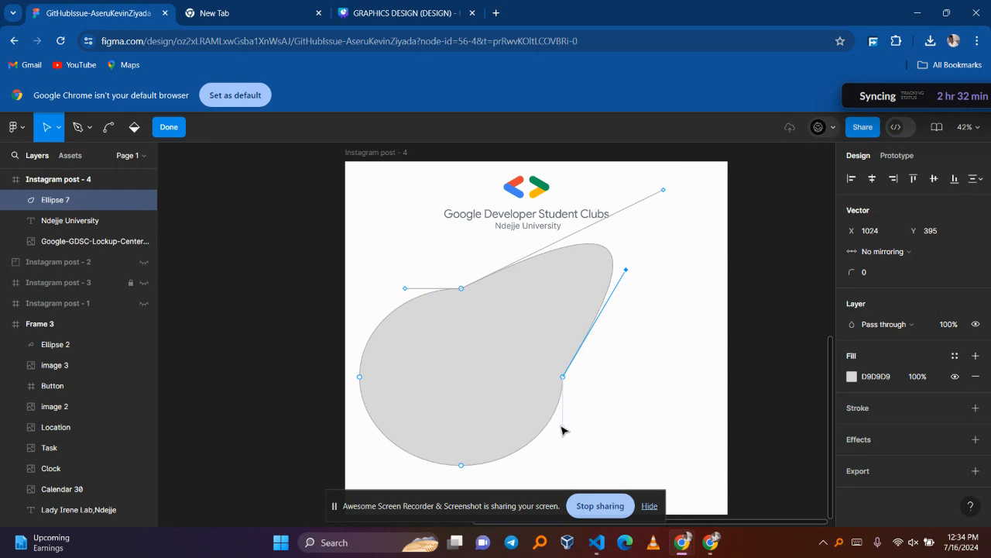
{"action": "left_click_drag", "start_coordinate": [566, 428], "coordinate": [761, 440]}
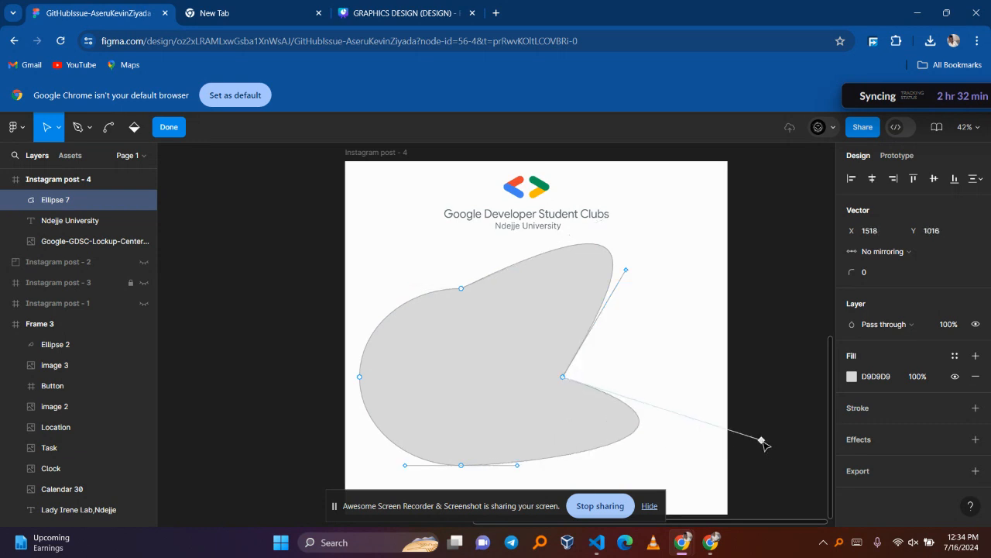
- Move the shape's right and top points further right, steepen the top point's handle to about X 784, Y -64, and finish point editing
{"action": "left_click", "coordinate": [565, 379]}
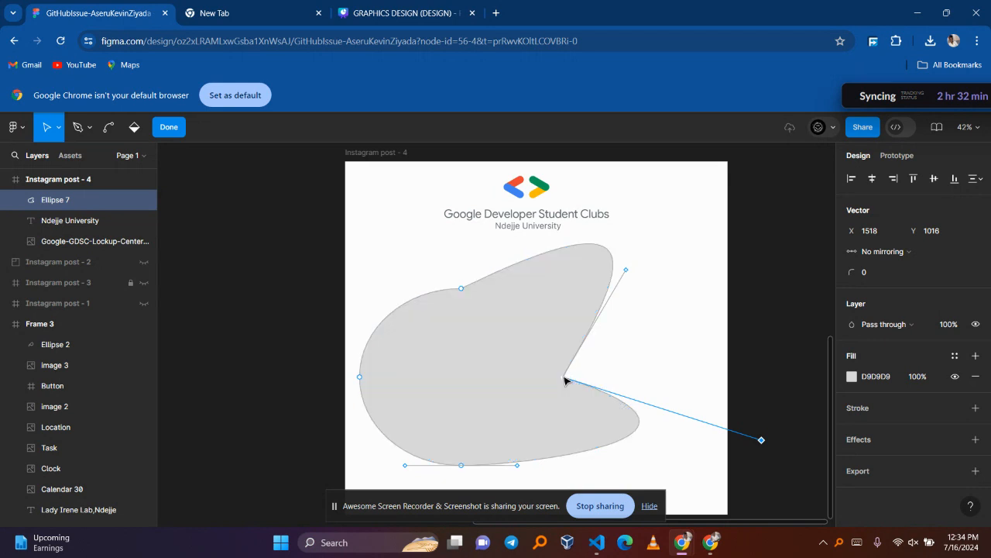
{"action": "mouse_move", "coordinate": [564, 379]}
{"action": "left_mouse_down"}
{"action": "mouse_move", "coordinate": [624, 363]}
{"action": "mouse_move", "coordinate": [607, 347]}
{"action": "mouse_move", "coordinate": [692, 338]}
{"action": "left_mouse_up"}
{"action": "left_click_drag", "start_coordinate": [463, 291], "coordinate": [526, 306]}
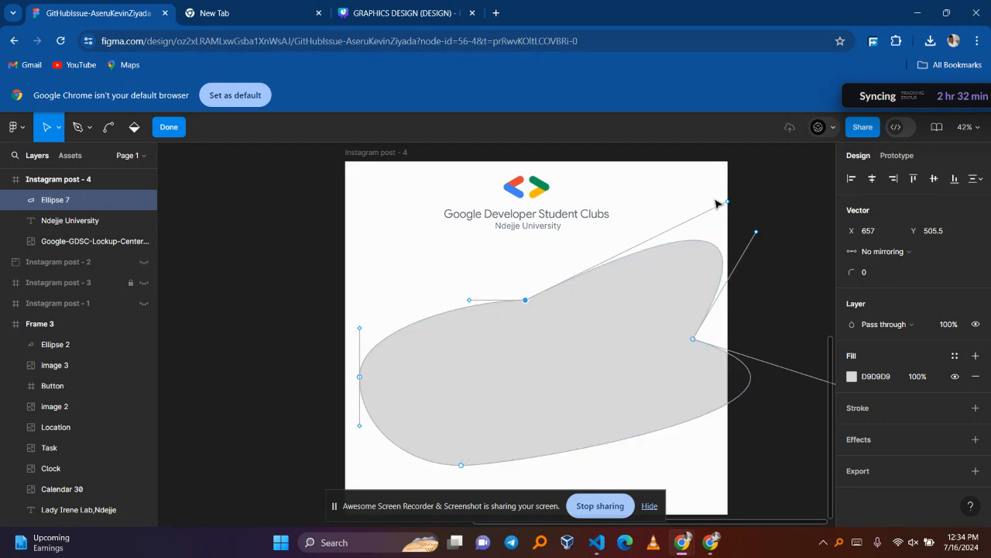
{"action": "left_click_drag", "start_coordinate": [728, 204], "coordinate": [560, 151]}
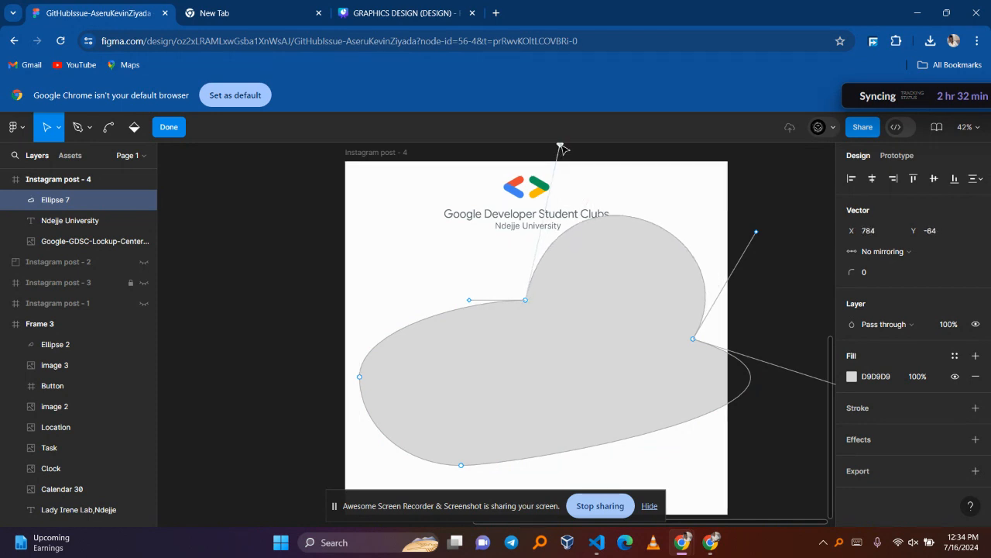
{"action": "left_click", "coordinate": [438, 272]}
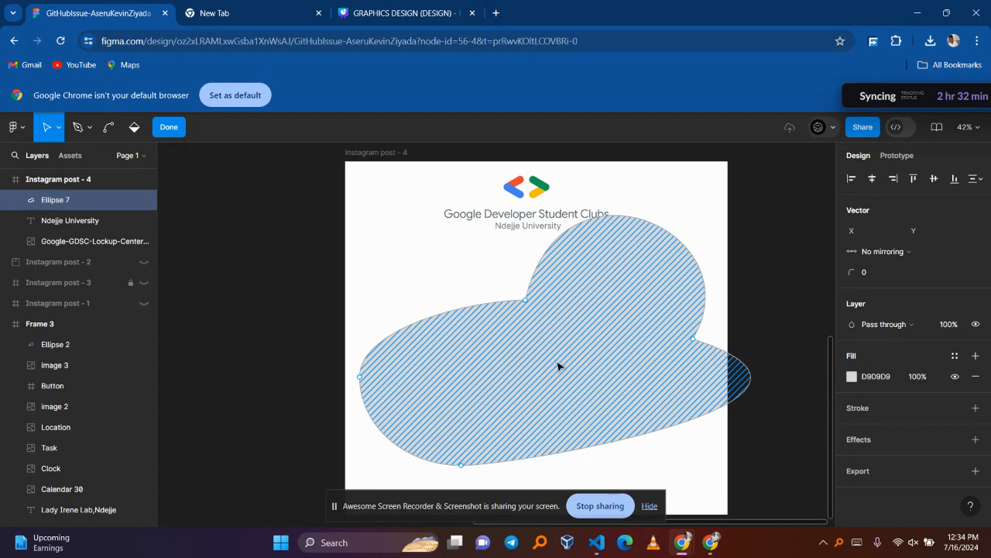
{"action": "key", "text": "Escape"}
- Move the reshaped ellipse out of the Instagram post - 4 frame, overlapping its lower-left corner at about X 2916, Y 1733
{"action": "left_click_drag", "start_coordinate": [486, 393], "coordinate": [511, 286]}
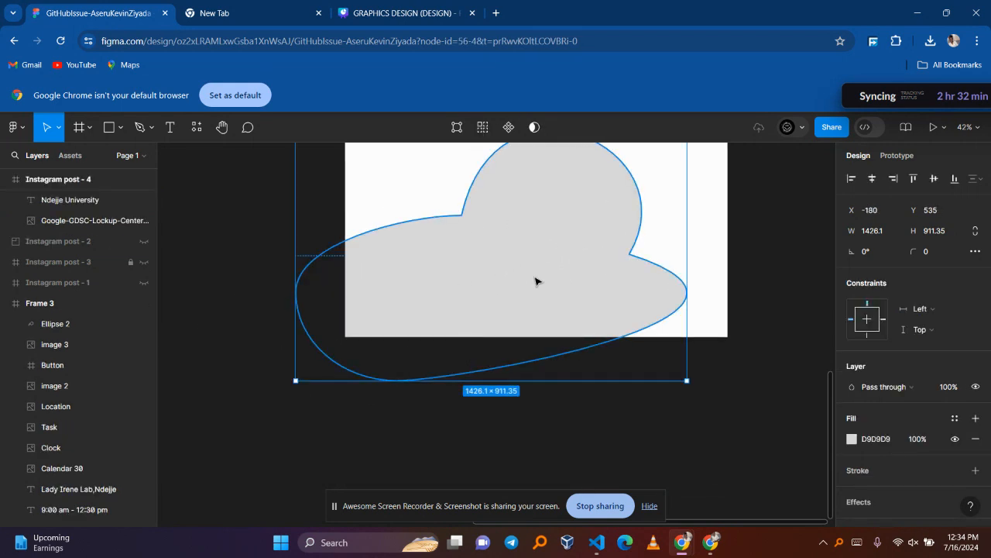
{"action": "left_click_drag", "start_coordinate": [525, 297], "coordinate": [522, 361]}
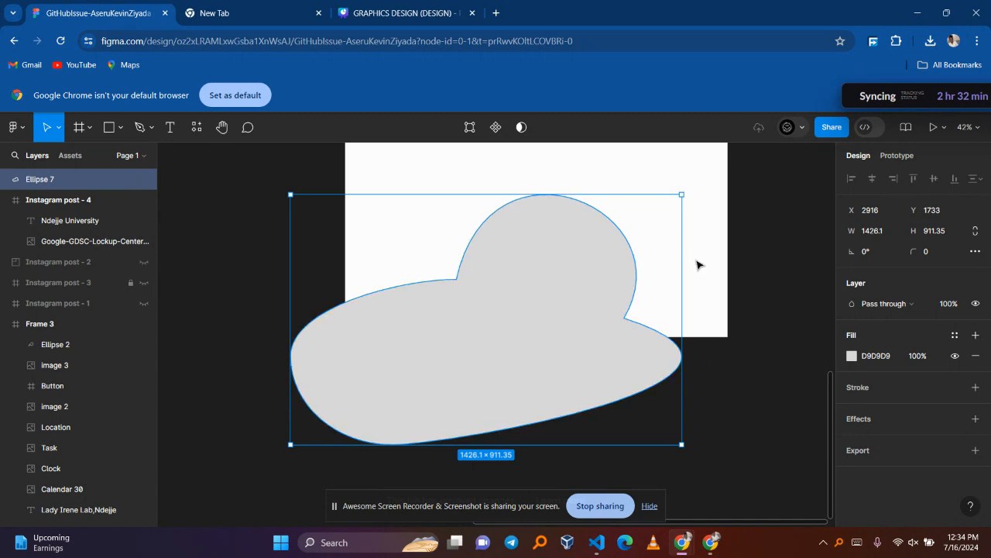
{"action": "scroll", "coordinate": [696, 266], "scroll_direction": "up", "scroll_amount": 5}
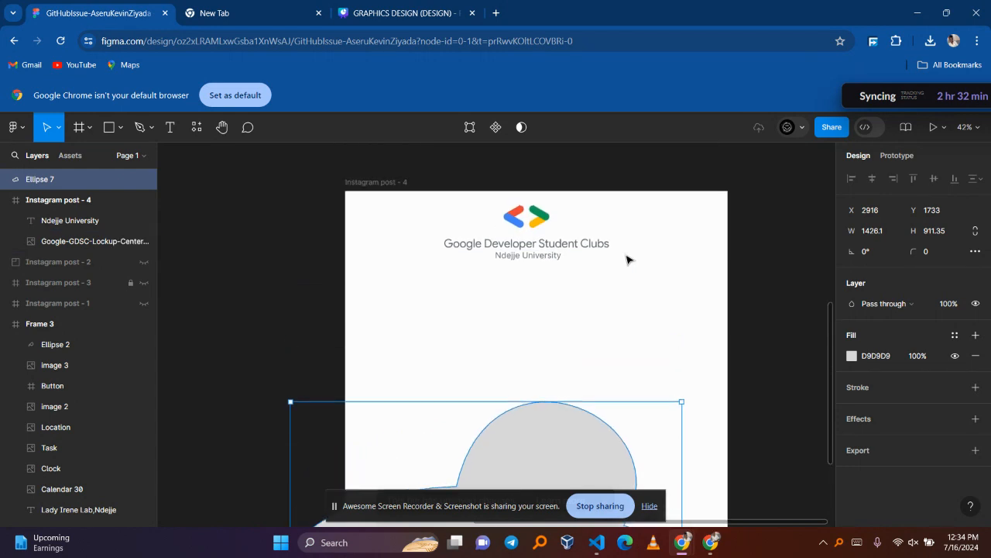
{"action": "left_click", "coordinate": [398, 182]}
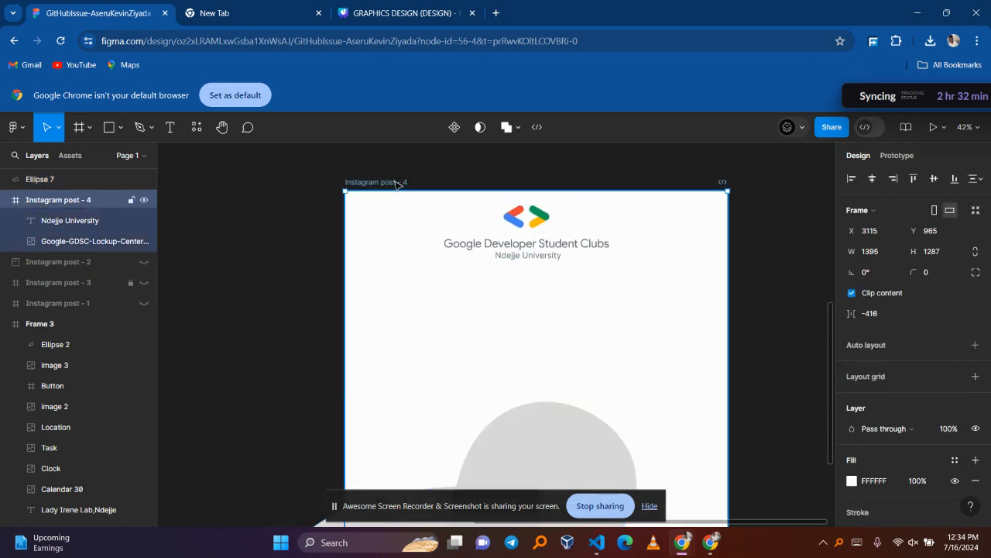
{"action": "scroll", "coordinate": [585, 417], "scroll_direction": "down", "scroll_amount": 5}
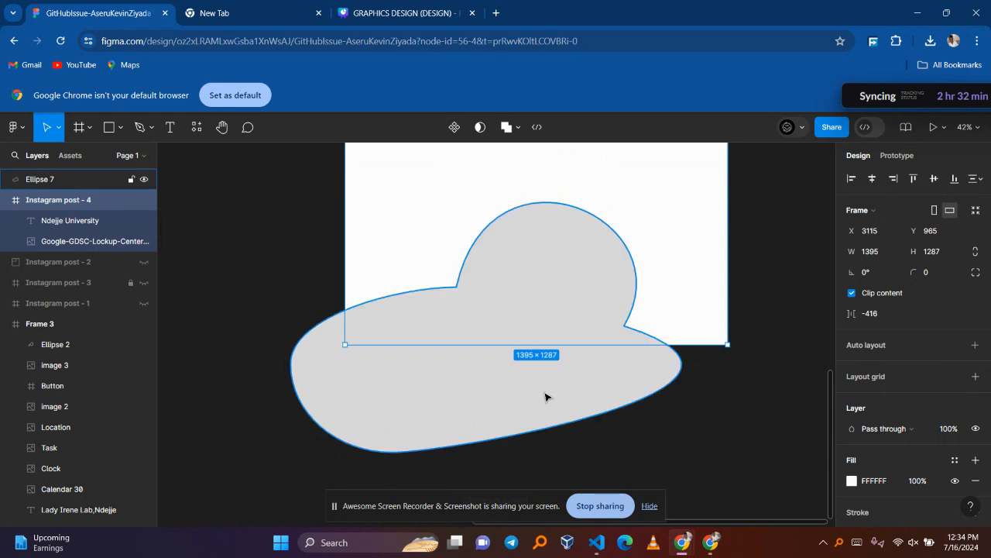
{"action": "left_click", "coordinate": [548, 404]}
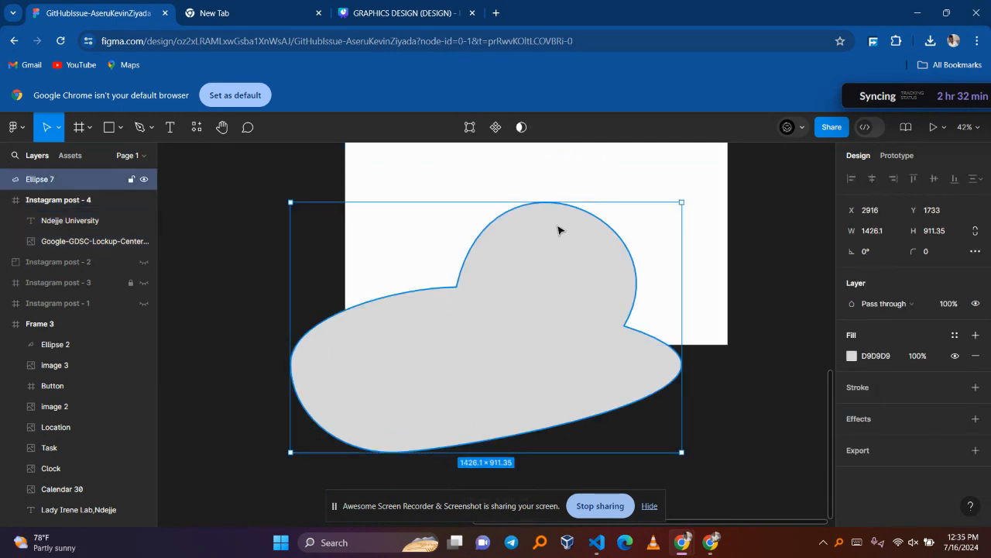
- Move the grey shape up over the poster header to about X 3100, Y 1153 and deselect it
{"action": "left_click_drag", "start_coordinate": [560, 229], "coordinate": [609, 316]}
{"action": "right_click", "coordinate": [621, 204]}
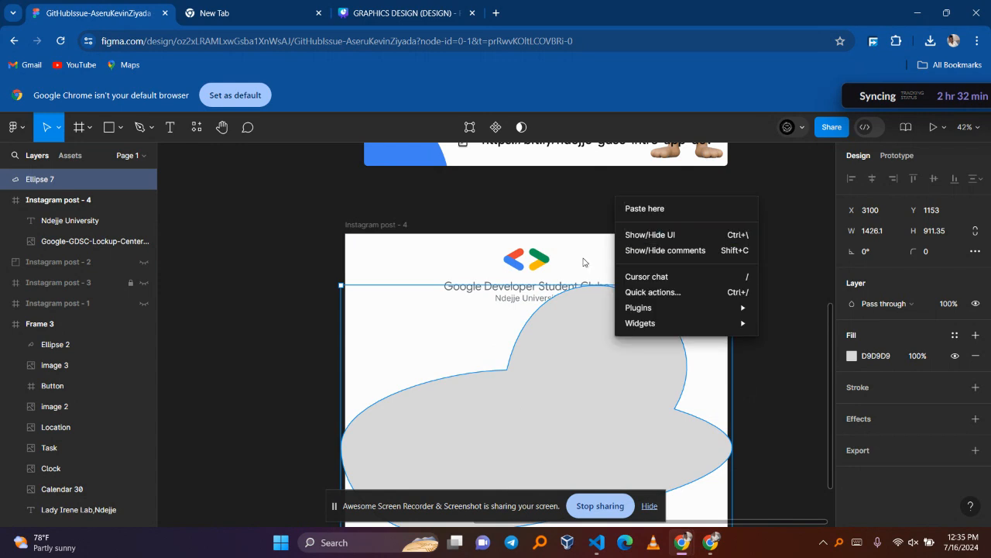
{"action": "key", "text": "Escape"}
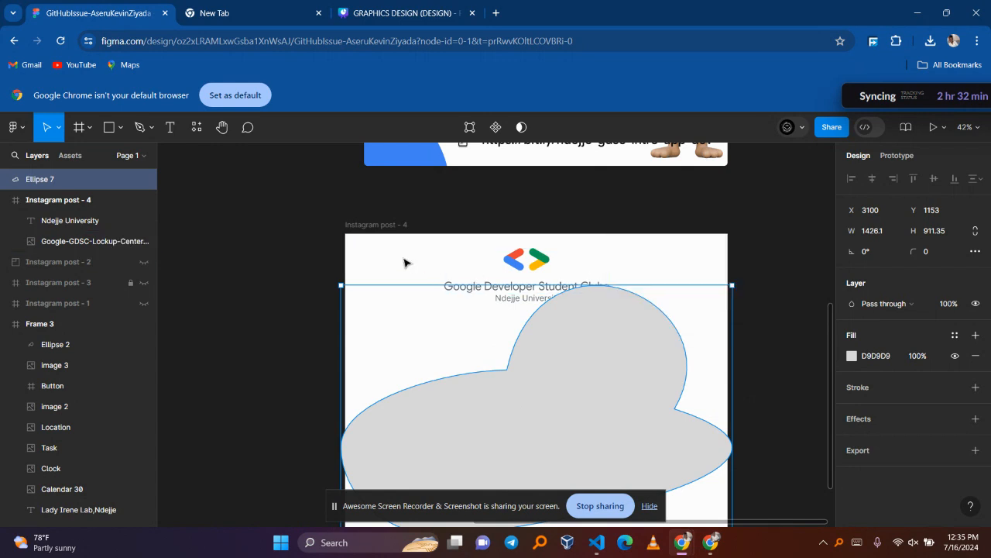
{"action": "key", "text": "Escape"}
{"action": "scroll", "coordinate": [403, 261], "scroll_direction": "down", "scroll_amount": 3}
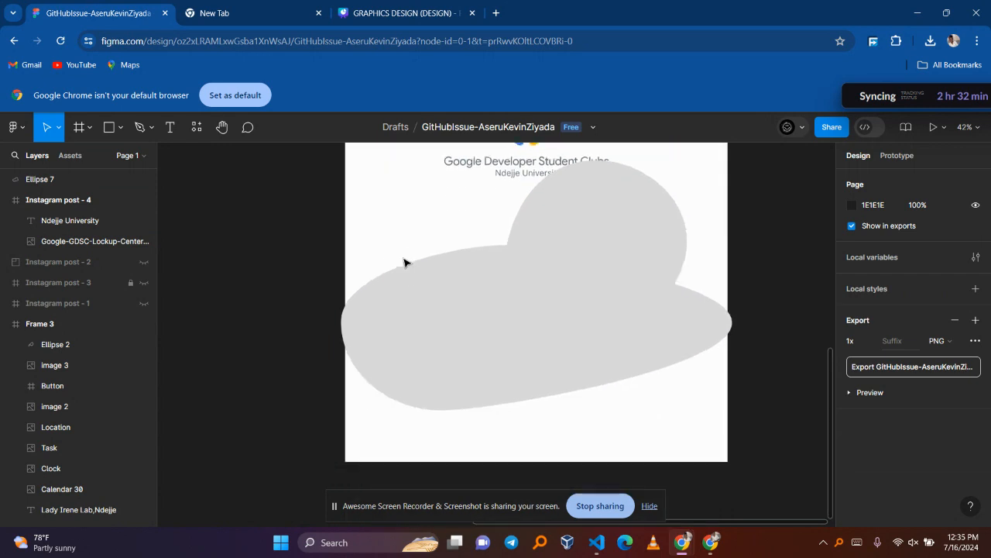
- Scale the grey shape down to 1300 × 831 and place it over the frame's lower-left part at about X 2994, Y 1492
{"action": "left_click", "coordinate": [628, 171]}
{"action": "left_click_drag", "start_coordinate": [628, 171], "coordinate": [519, 315]}
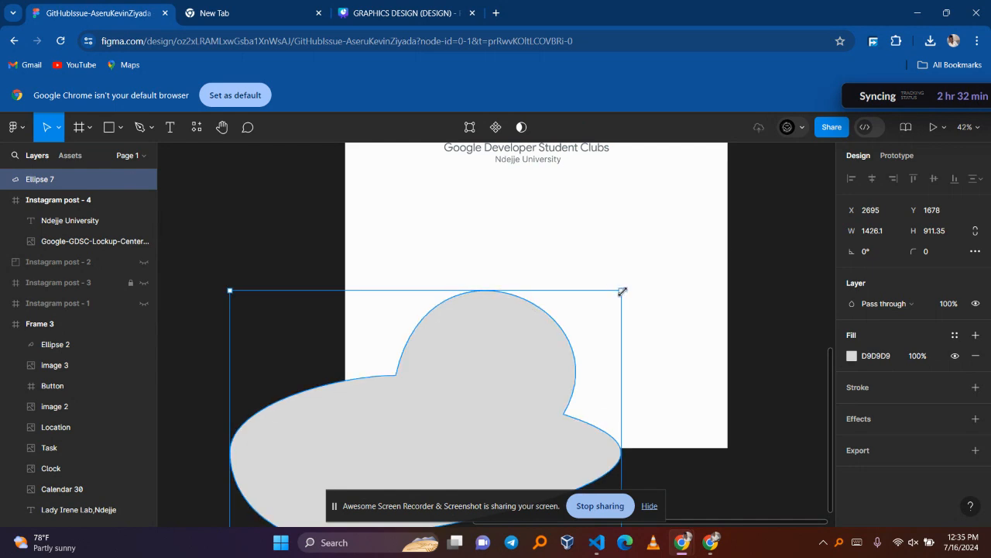
{"action": "left_click_drag", "start_coordinate": [622, 291], "coordinate": [587, 312]}
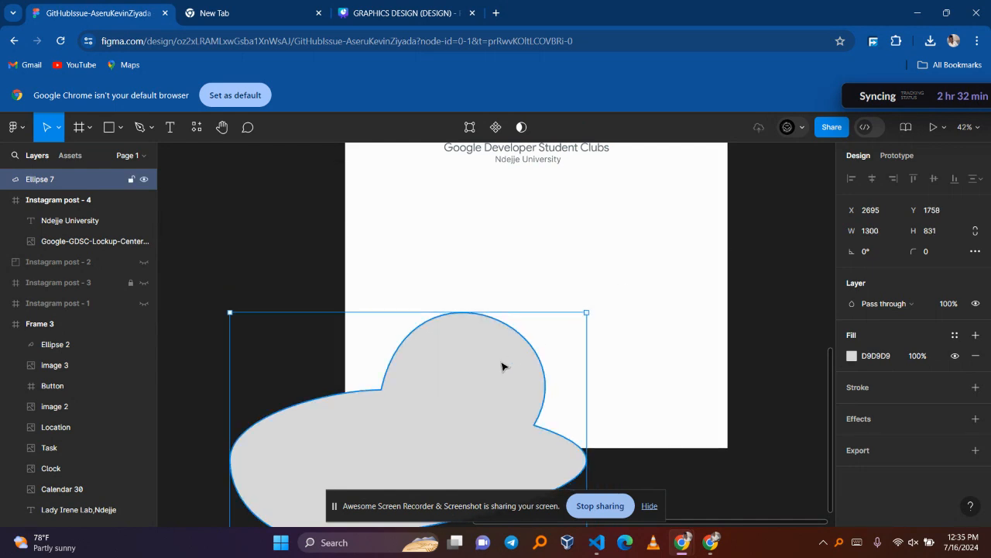
{"action": "left_click_drag", "start_coordinate": [505, 367], "coordinate": [587, 293]}
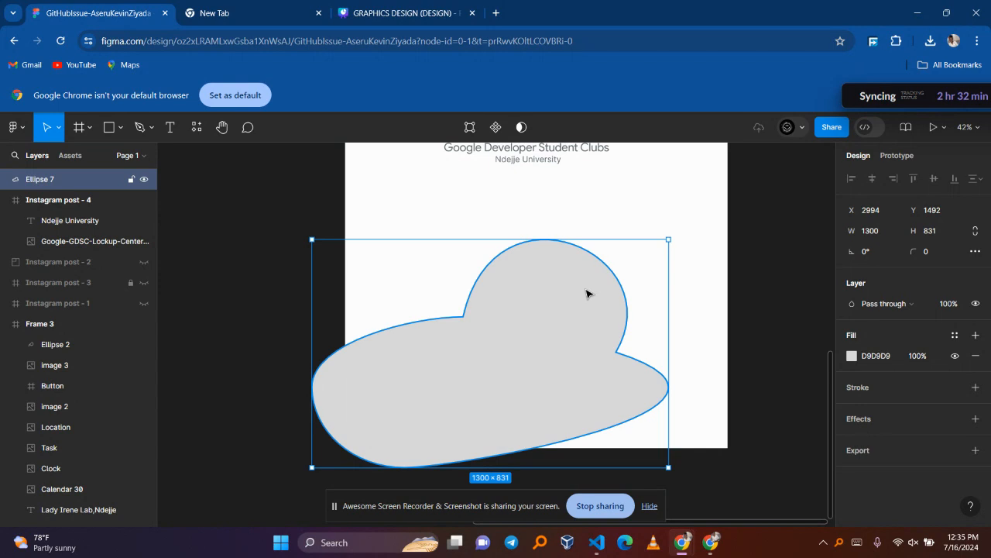
- Try sending the grey shape behind the Instagram post - 4 frame, and bring it back in front
{"action": "key", "text": "ctrl+["}
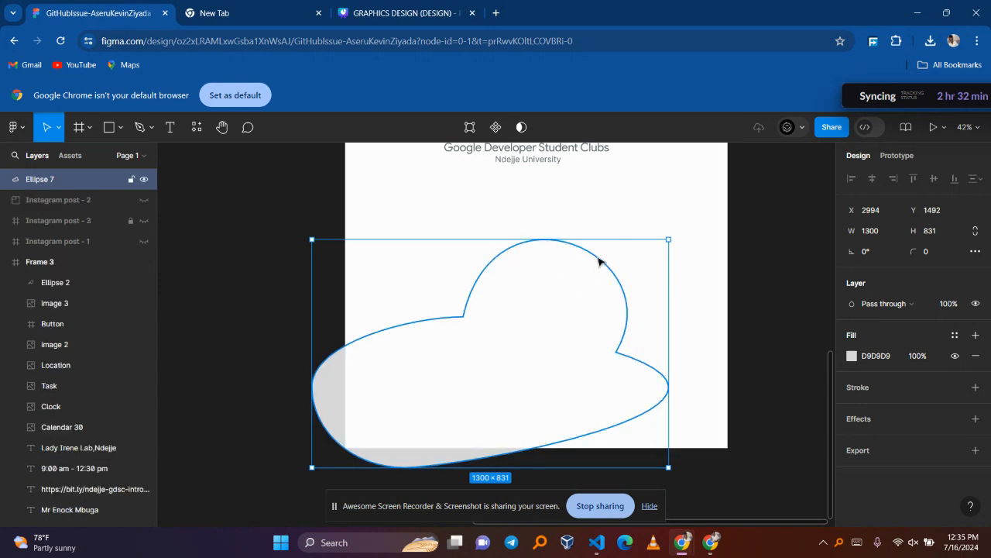
{"action": "key", "text": "alt"}
{"action": "key", "text": "ctrl+]"}
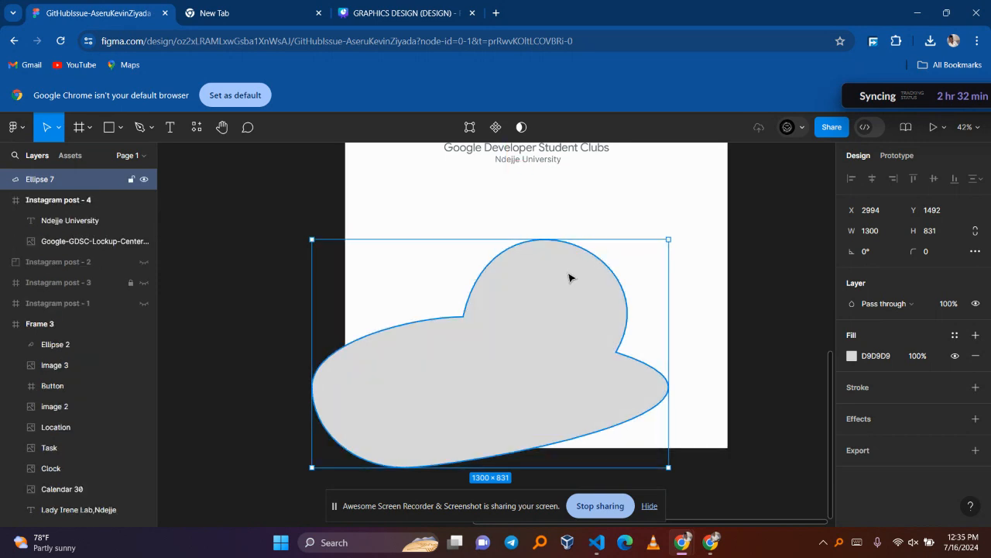
- Move the grey shape inside the frame's outline below the header to about X 3137, Y 1332, and select the Instagram post - 4 frame
{"action": "left_click_drag", "start_coordinate": [569, 277], "coordinate": [628, 229]}
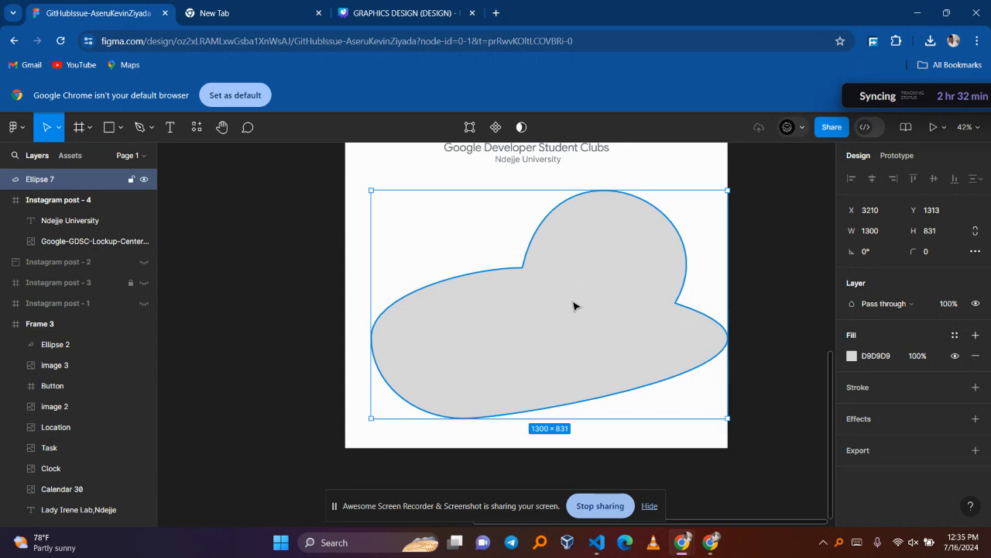
{"action": "left_click_drag", "start_coordinate": [573, 306], "coordinate": [553, 310]}
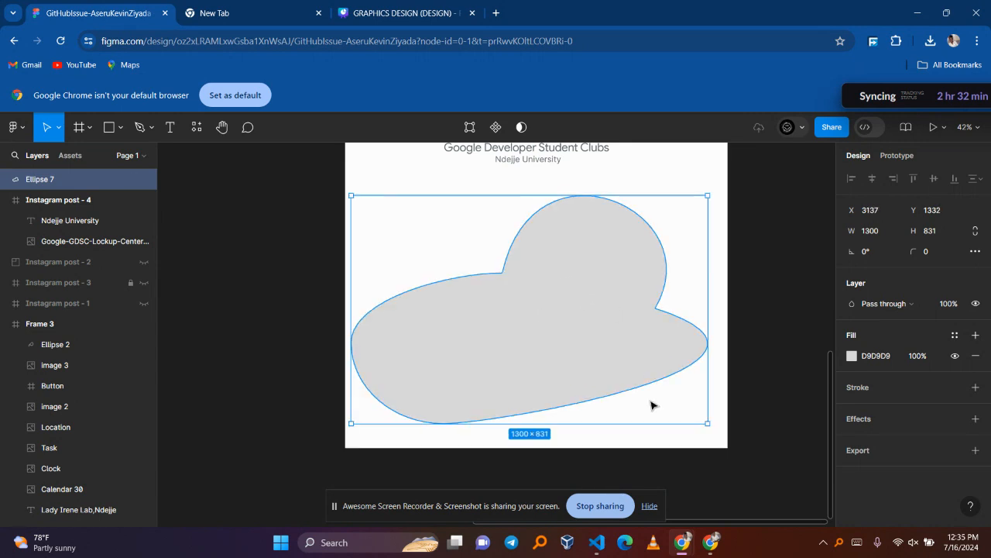
{"action": "left_click", "coordinate": [704, 445]}
{"action": "scroll", "coordinate": [705, 445], "scroll_direction": "up", "scroll_amount": 3}
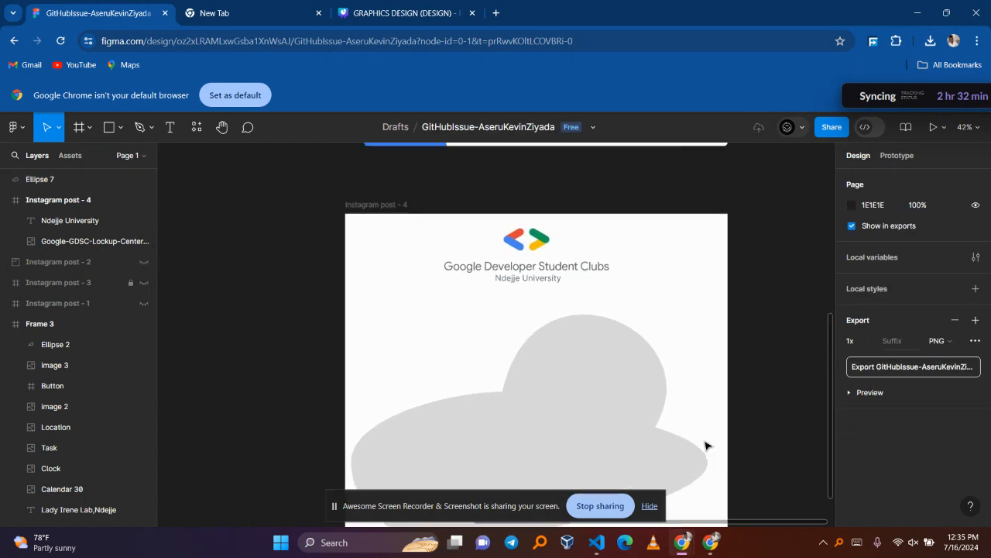
{"action": "left_click", "coordinate": [380, 226]}
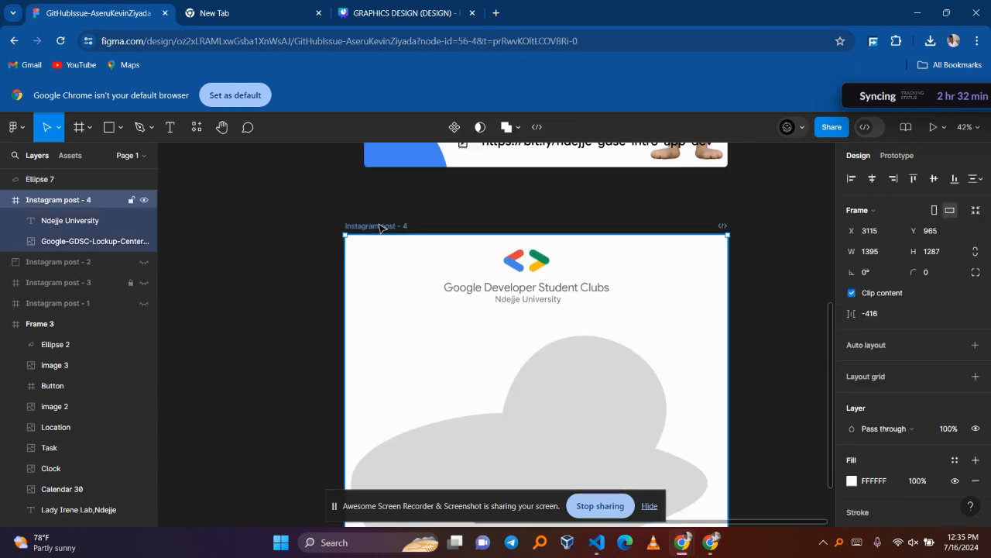
{"action": "scroll", "coordinate": [414, 391], "scroll_direction": "down", "scroll_amount": 3}
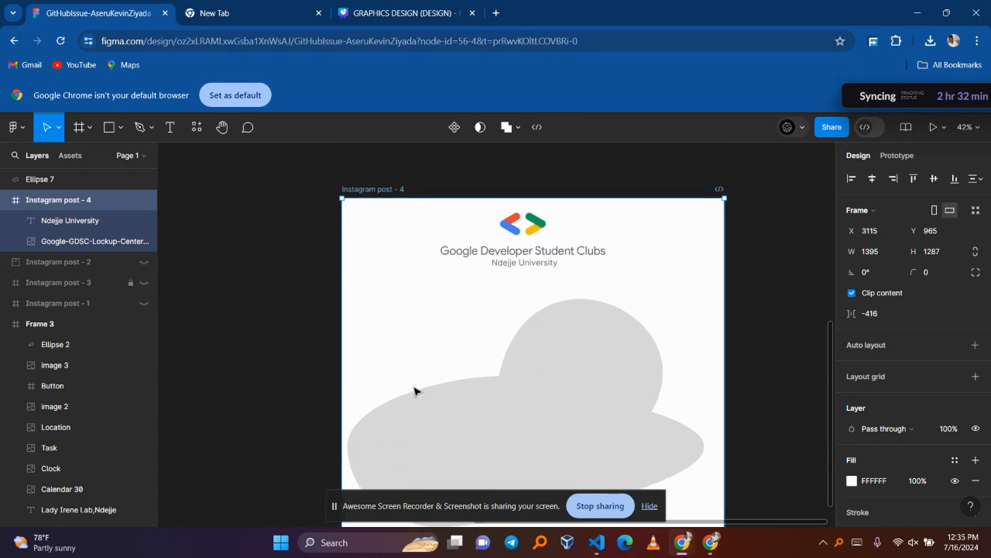
{"action": "scroll", "coordinate": [414, 391], "scroll_direction": "up", "scroll_amount": 1}
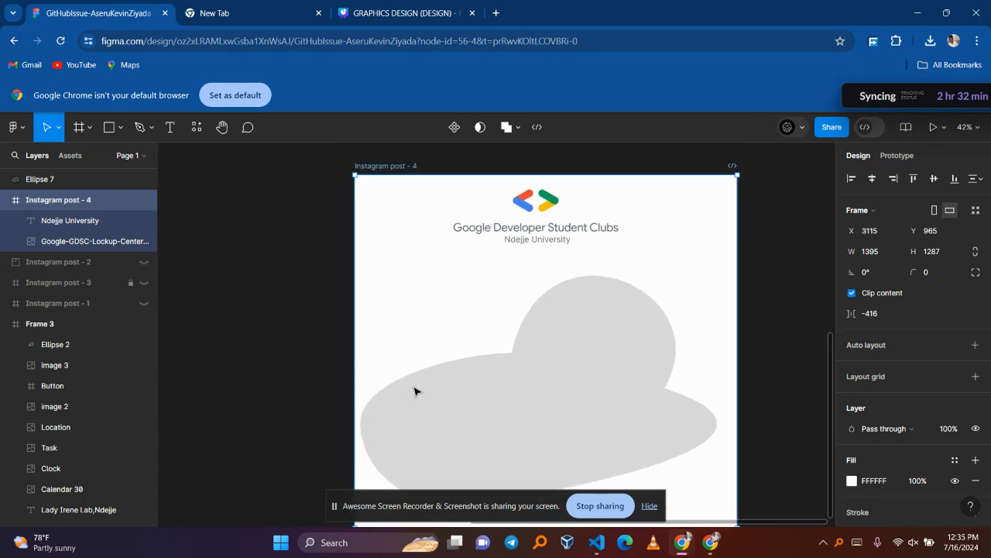
{"action": "scroll", "coordinate": [414, 391], "scroll_direction": "down", "scroll_amount": 3}
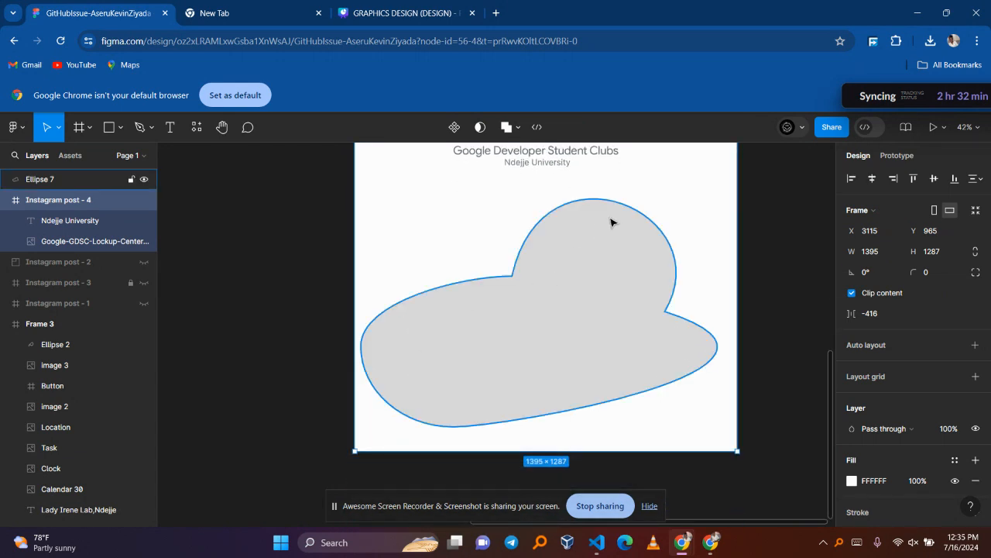
- Align the grey shape with the frame's left edge at about X 3115, Y 1318, and reselect the Instagram post - 4 frame
{"action": "left_click_drag", "start_coordinate": [611, 223], "coordinate": [620, 248]}
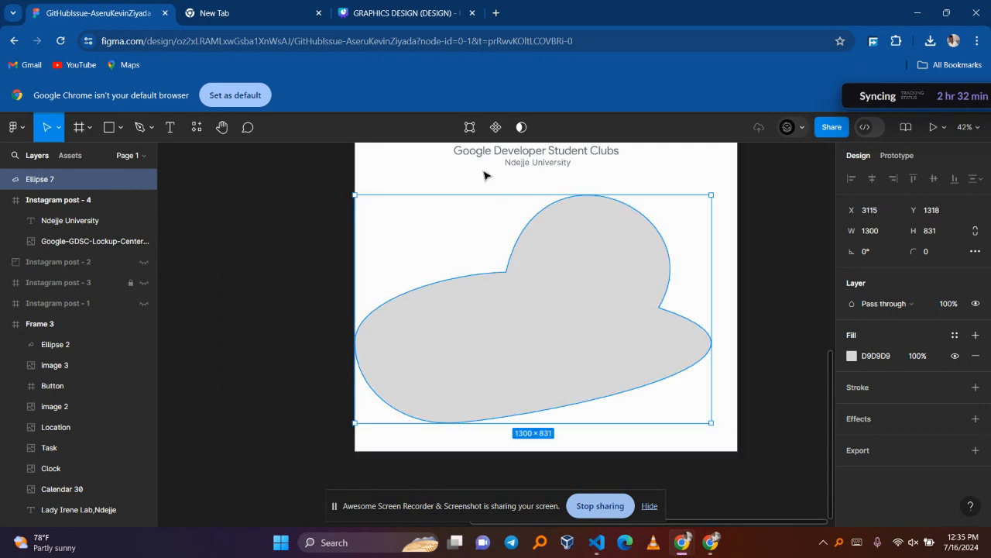
{"action": "left_click", "coordinate": [423, 180]}
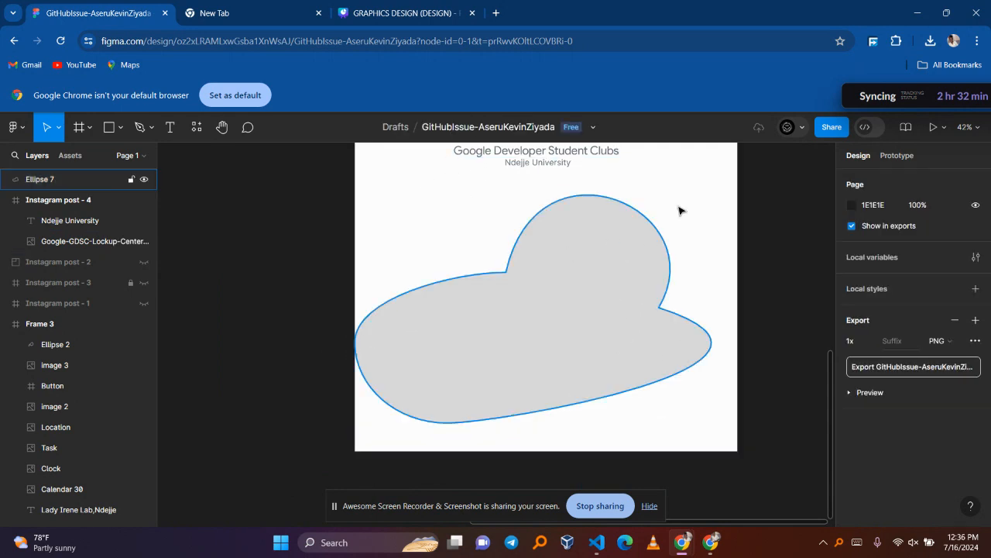
{"action": "scroll", "coordinate": [693, 204], "scroll_direction": "up", "scroll_amount": 3}
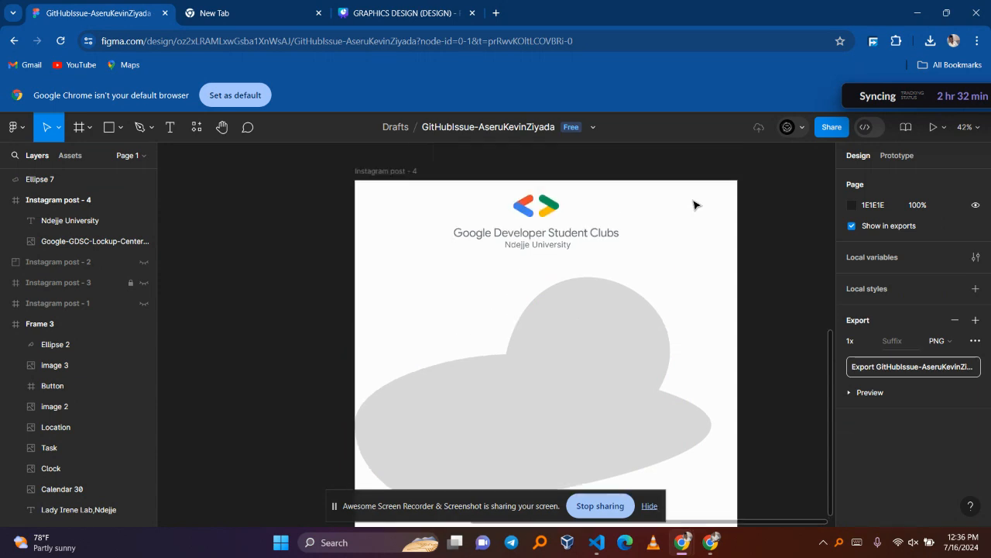
{"action": "left_click", "coordinate": [407, 178]}
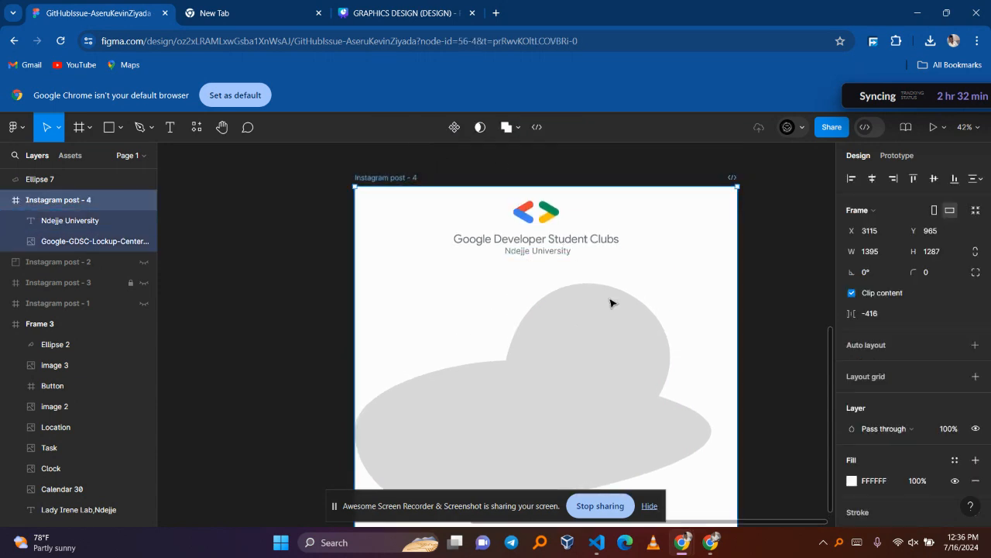
- Reposition the grey shape inside the lower part of the Instagram post - 4 frame, at about X 3187, Y 1402
{"action": "left_click_drag", "start_coordinate": [600, 322], "coordinate": [501, 400]}
{"action": "left_click", "coordinate": [610, 336]}
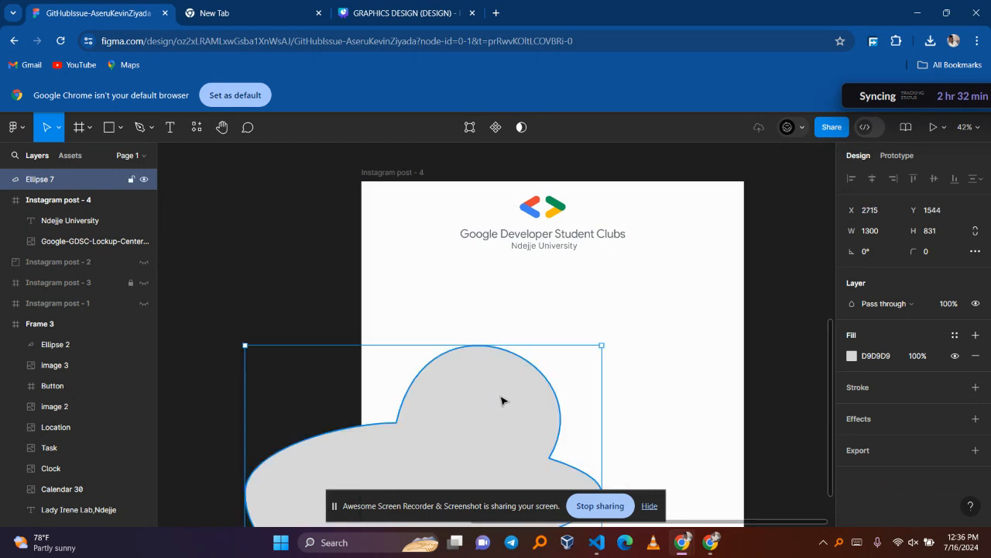
{"action": "scroll", "coordinate": [501, 399], "scroll_direction": "down", "scroll_amount": 5}
{"action": "left_click_drag", "start_coordinate": [507, 238], "coordinate": [635, 196]}
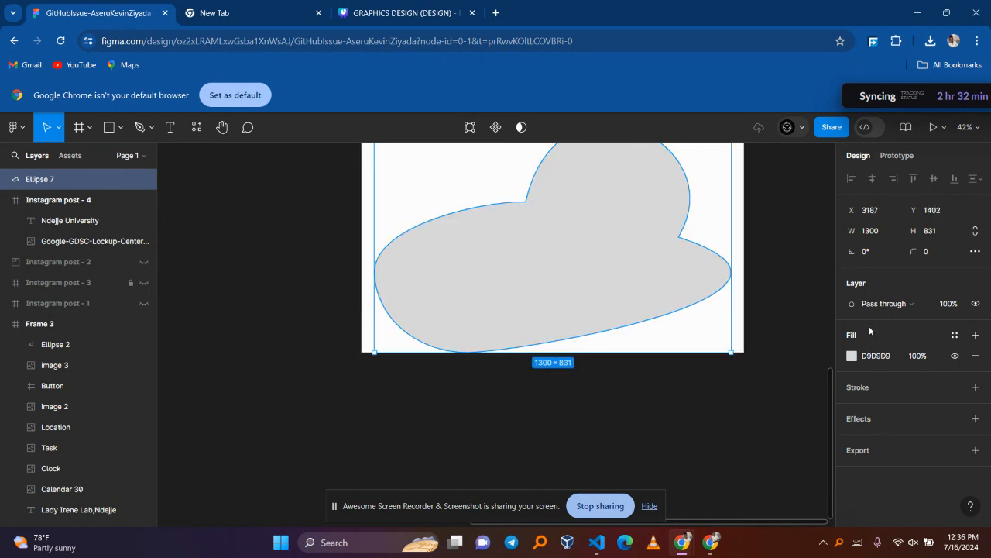
- Try sending the grey shape backward, undo it, and nest the Ellipse 7 layer inside the Instagram post - 4 frame
{"action": "key", "text": "ctrl+["}
{"action": "key", "text": "ctrl+z"}
{"action": "left_click_drag", "start_coordinate": [83, 179], "coordinate": [82, 222]}
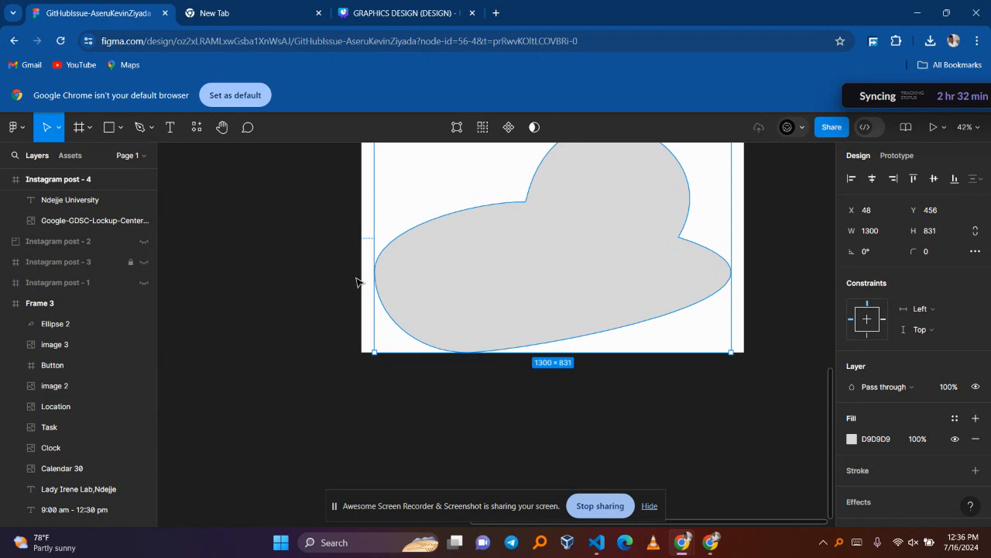
{"action": "scroll", "coordinate": [356, 282], "scroll_direction": "up", "scroll_amount": 5}
{"action": "left_click", "coordinate": [288, 258]}
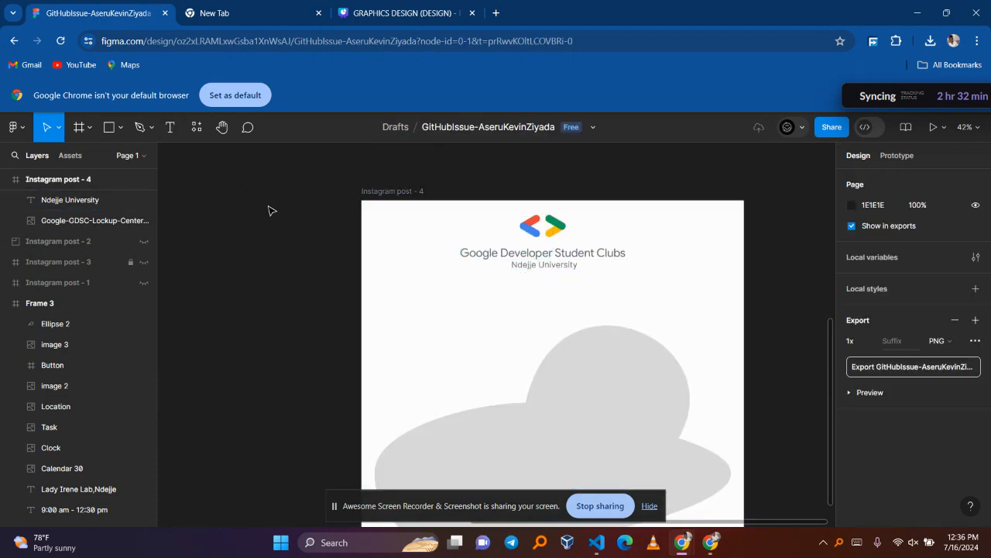
- Delete the hidden Instagram post - 2, Instagram post - 3 and Instagram post - 1 layers
{"action": "scroll", "coordinate": [229, 246], "scroll_direction": "down", "scroll_amount": 5}
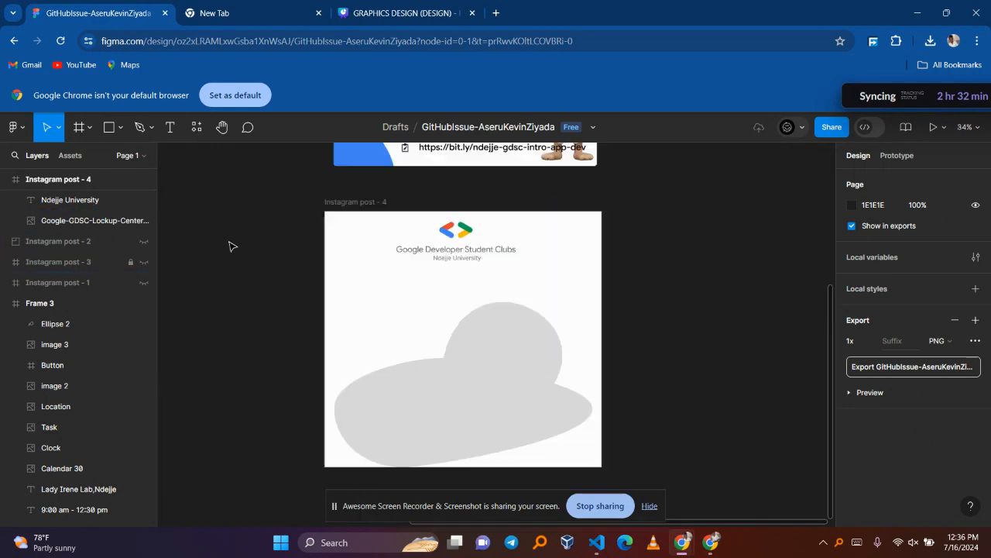
{"action": "scroll", "coordinate": [229, 247], "scroll_direction": "down", "scroll_amount": 2}
{"action": "scroll", "coordinate": [229, 246], "scroll_direction": "left", "scroll_amount": 4}
{"action": "scroll", "coordinate": [230, 247], "scroll_direction": "up", "scroll_amount": 1}
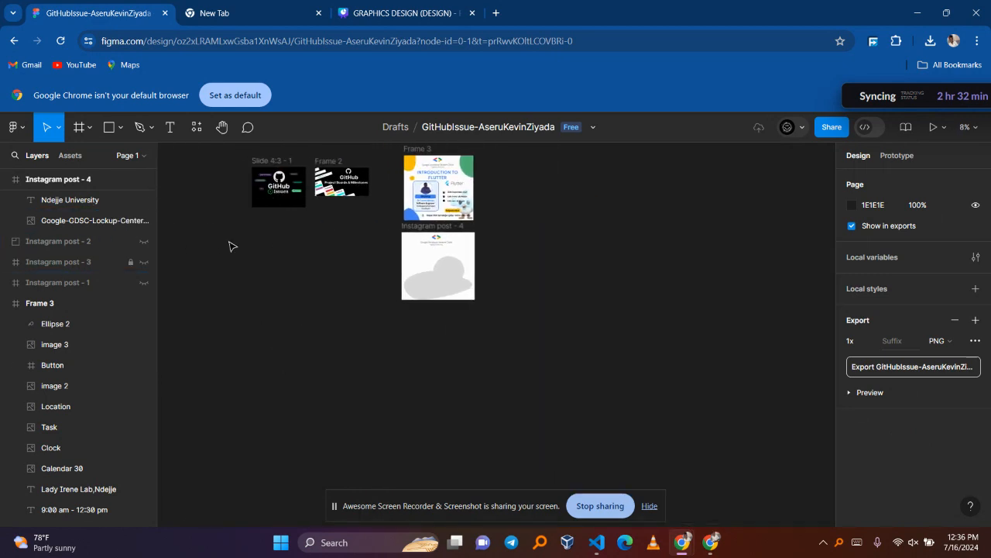
{"action": "scroll", "coordinate": [230, 241], "scroll_direction": "up", "scroll_amount": 1}
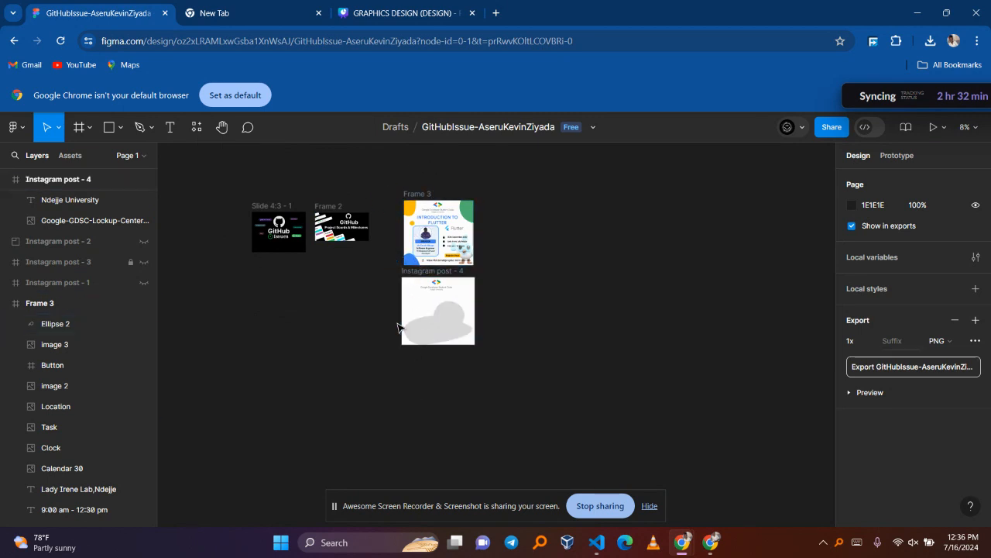
{"action": "left_click", "coordinate": [68, 262]}
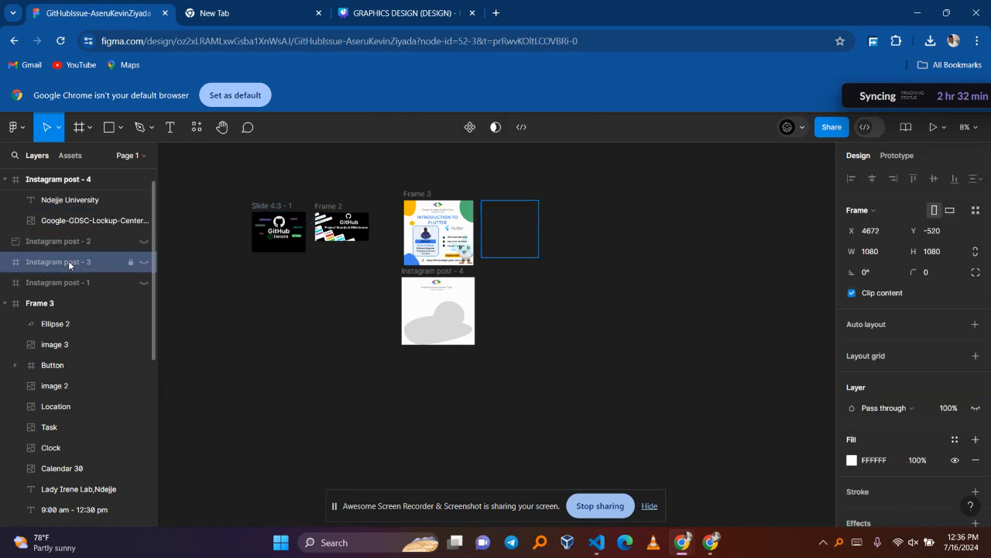
{"action": "left_click", "coordinate": [511, 245]}
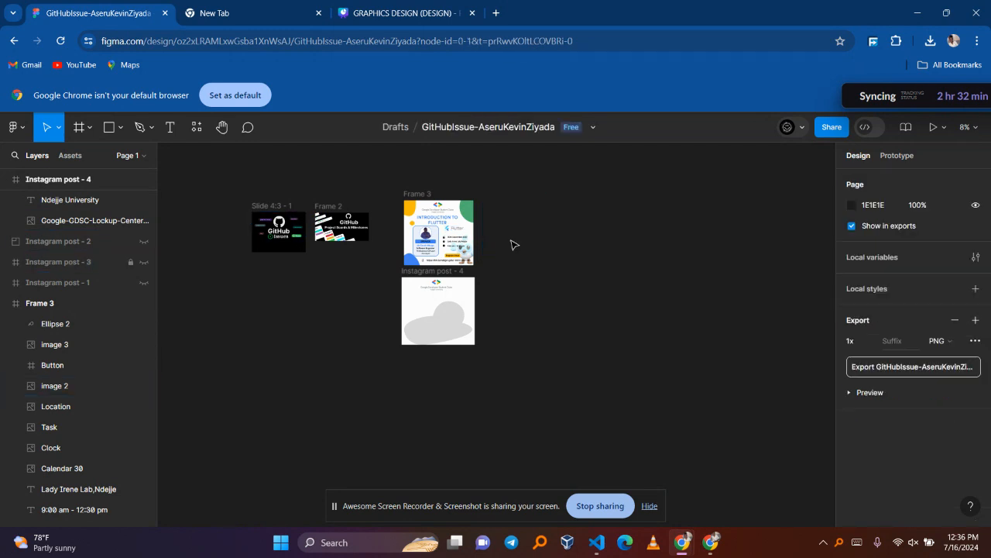
{"action": "left_click", "coordinate": [66, 241]}
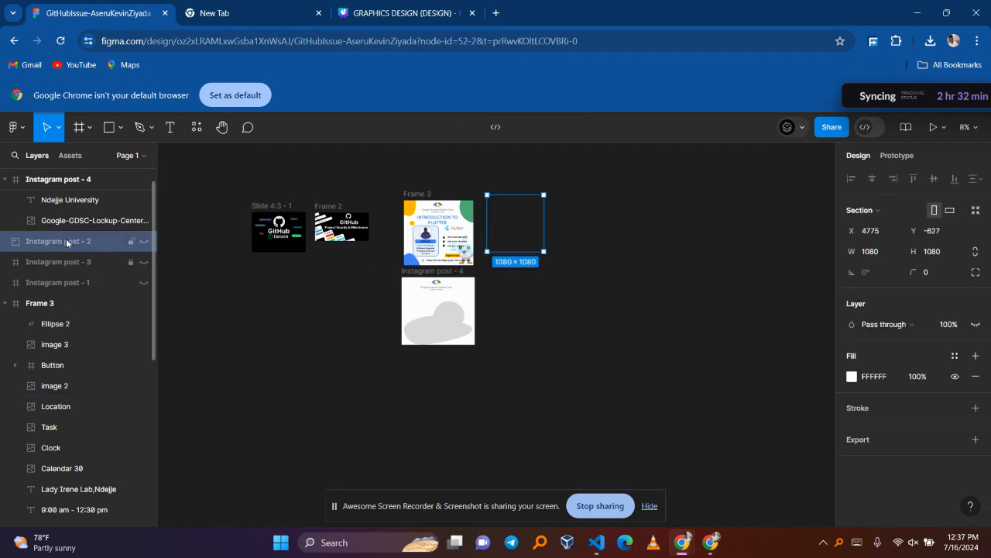
{"action": "key", "text": "Delete"}
{"action": "left_click", "coordinate": [64, 235]}
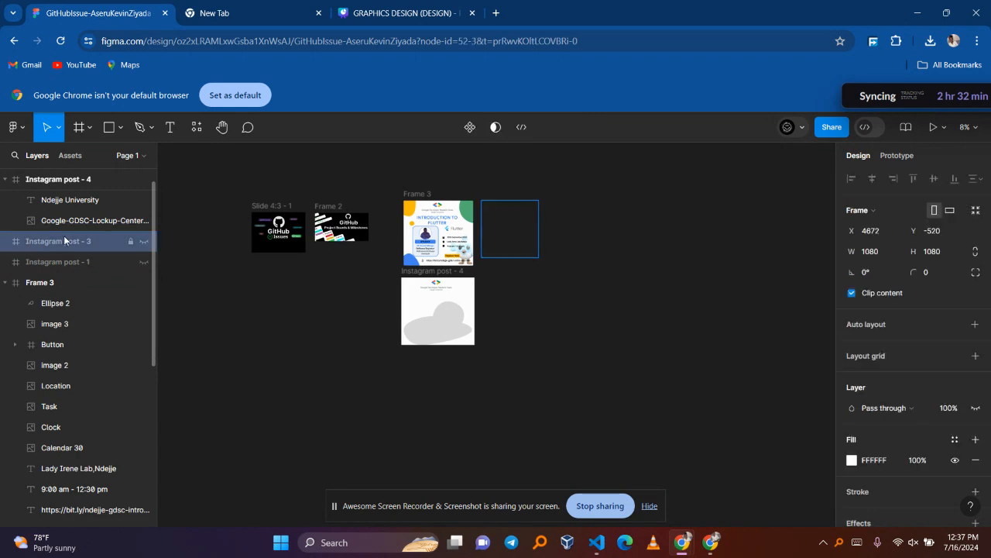
{"action": "key", "text": "Delete"}
{"action": "left_click", "coordinate": [97, 233]}
{"action": "key", "text": "Delete"}
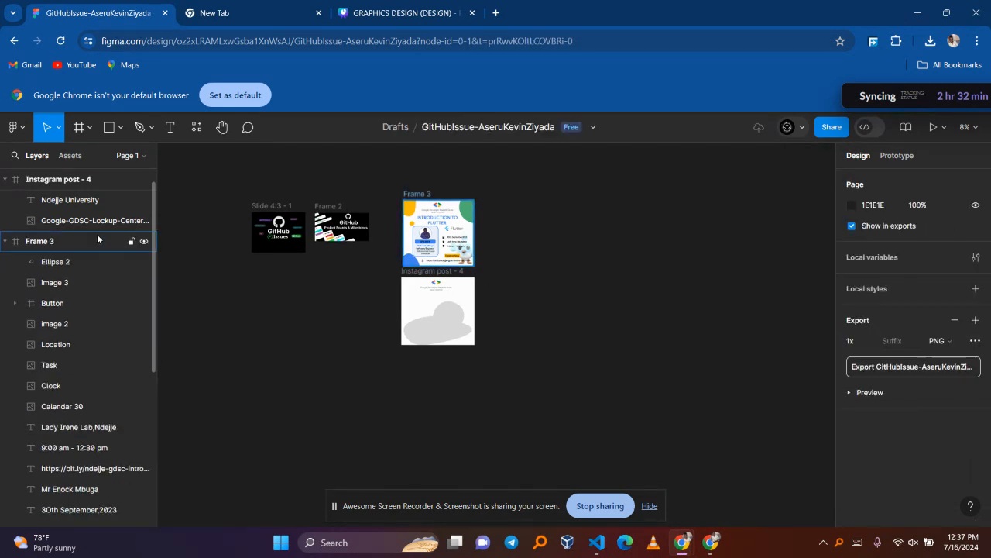
- Examine the layers belonging to Frame 2, Slide 4:3 - 1 and Frame 3, collapsing the finished groups in the layer list
{"action": "left_click", "coordinate": [333, 209]}
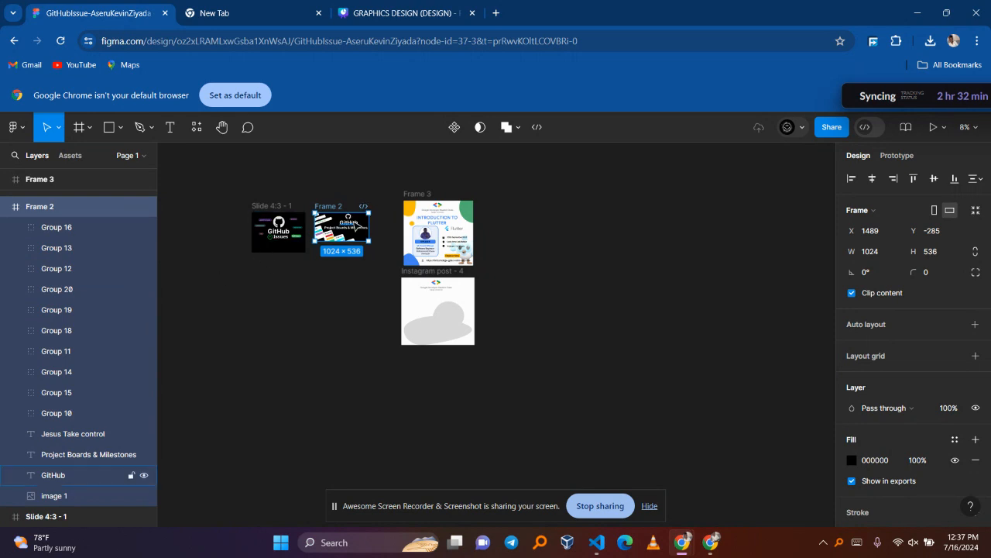
{"action": "scroll", "coordinate": [91, 237], "scroll_direction": "up", "scroll_amount": 2}
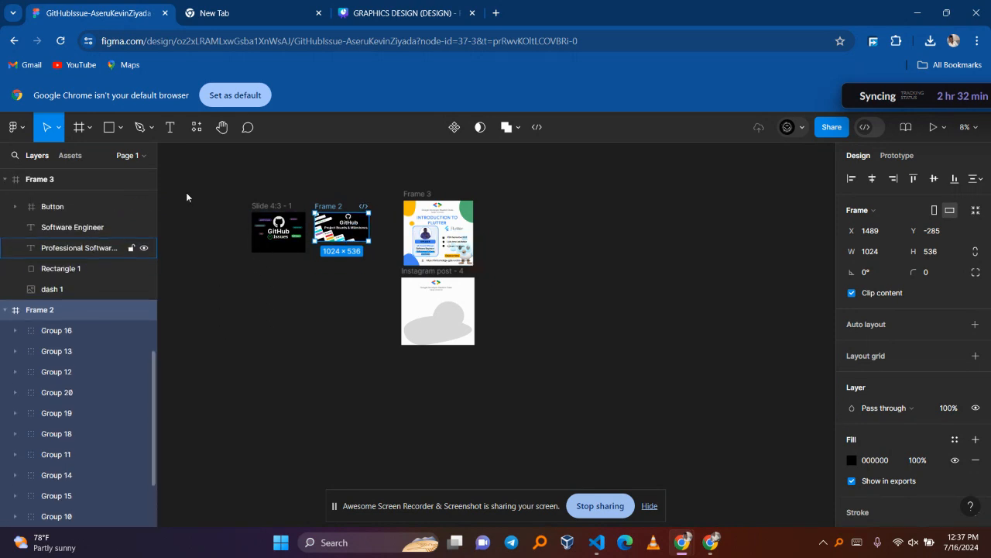
{"action": "left_click", "coordinate": [266, 208]}
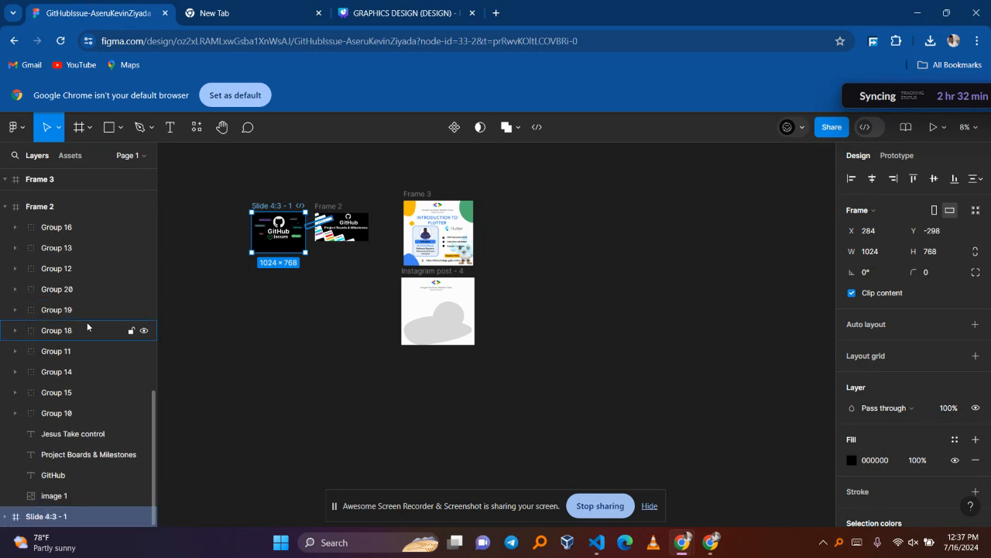
{"action": "left_click", "coordinate": [3, 516]}
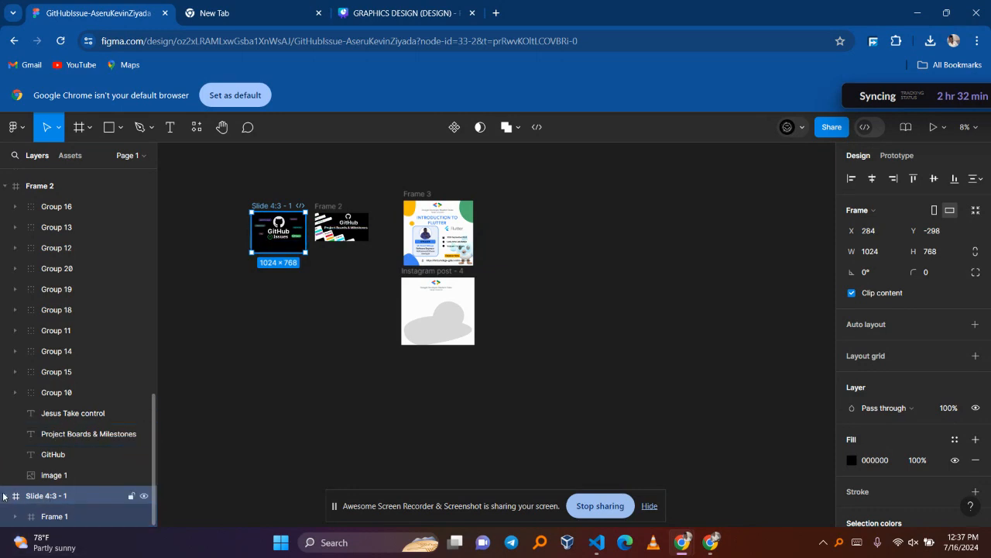
{"action": "scroll", "coordinate": [47, 352], "scroll_direction": "up", "scroll_amount": 4}
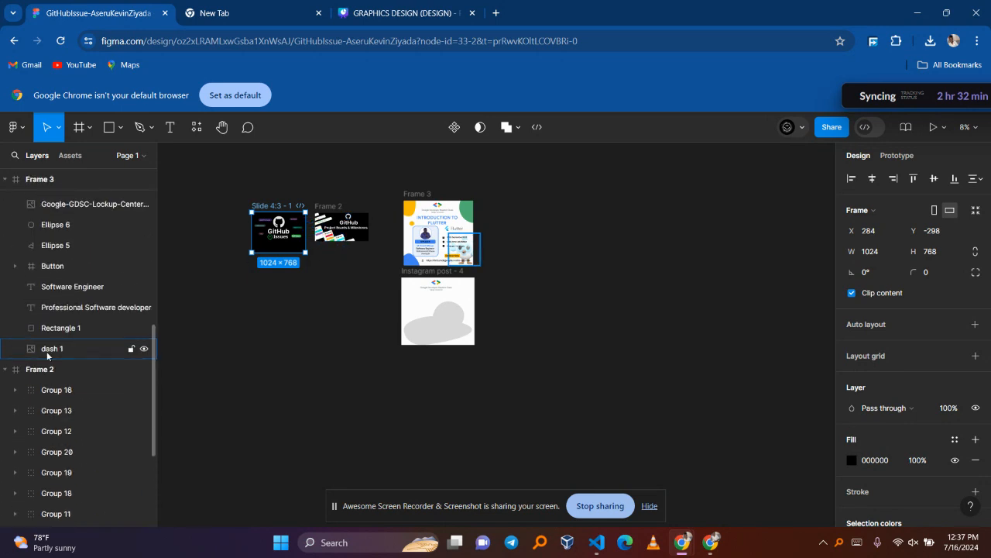
{"action": "scroll", "coordinate": [46, 351], "scroll_direction": "up", "scroll_amount": 1}
{"action": "left_click", "coordinate": [6, 386]}
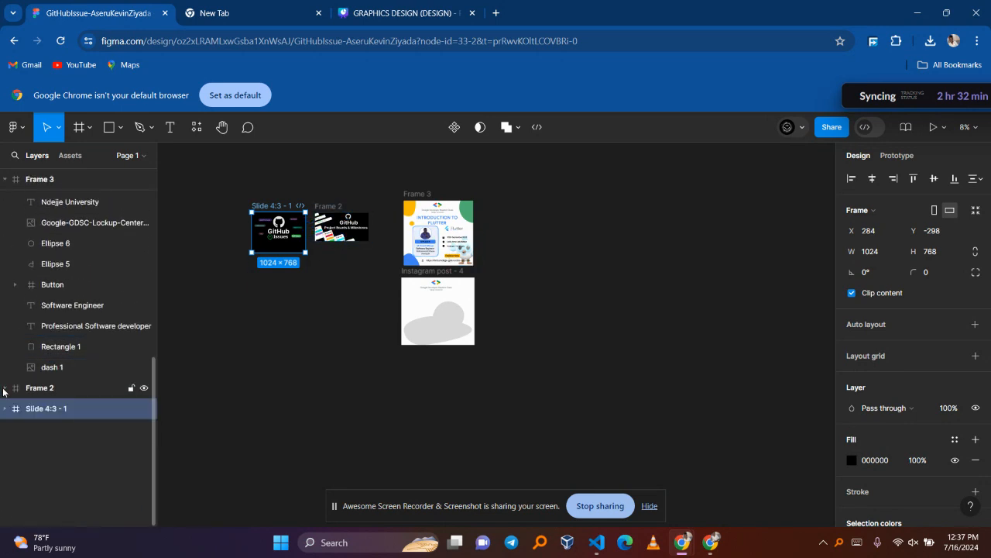
{"action": "left_click", "coordinate": [418, 193]}
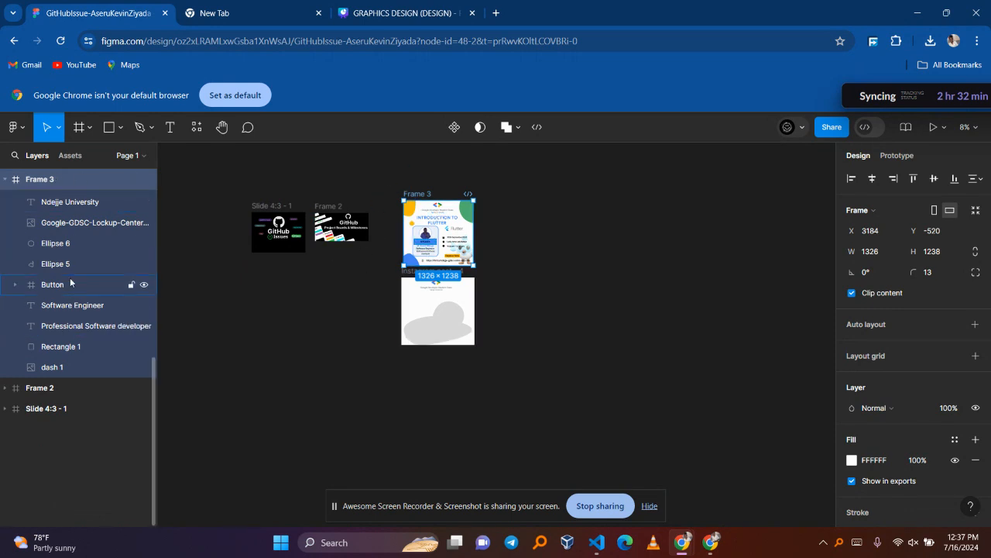
{"action": "scroll", "coordinate": [70, 282], "scroll_direction": "up", "scroll_amount": 10}
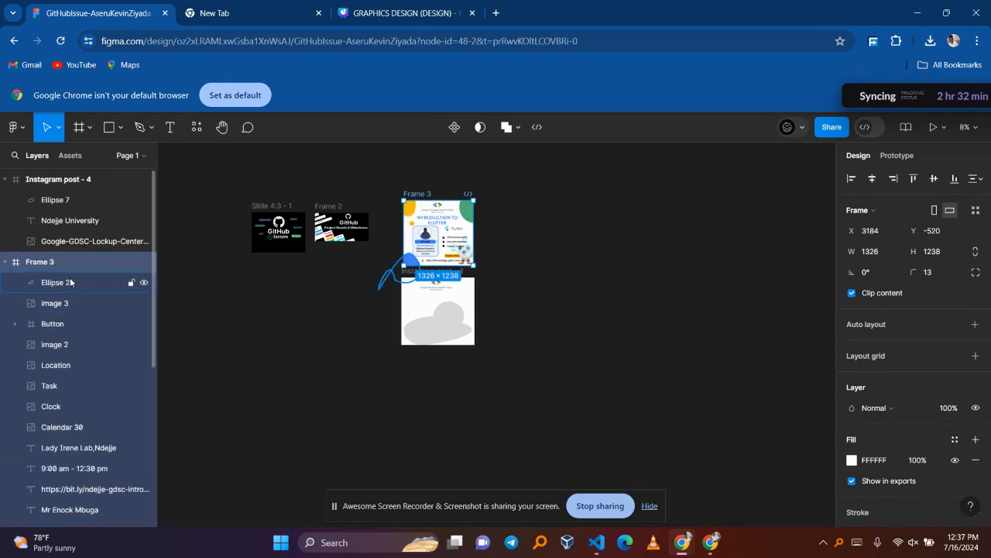
- Undo the recent changes back through the hidden frame deletions and the nesting of Ellipse 7 in Instagram post - 4
{"action": "left_click", "coordinate": [409, 292]}
{"action": "left_click", "coordinate": [419, 272]}
{"action": "left_click", "coordinate": [359, 340]}
{"action": "key", "text": "ctrl+z"}
{"action": "key", "text": "ctrl+z"}
{"action": "key", "text": "ctrl+z"}
{"action": "key", "text": "ctrl+z"}
{"action": "key", "text": "ctrl+z"}
{"action": "key", "text": "ctrl+z"}
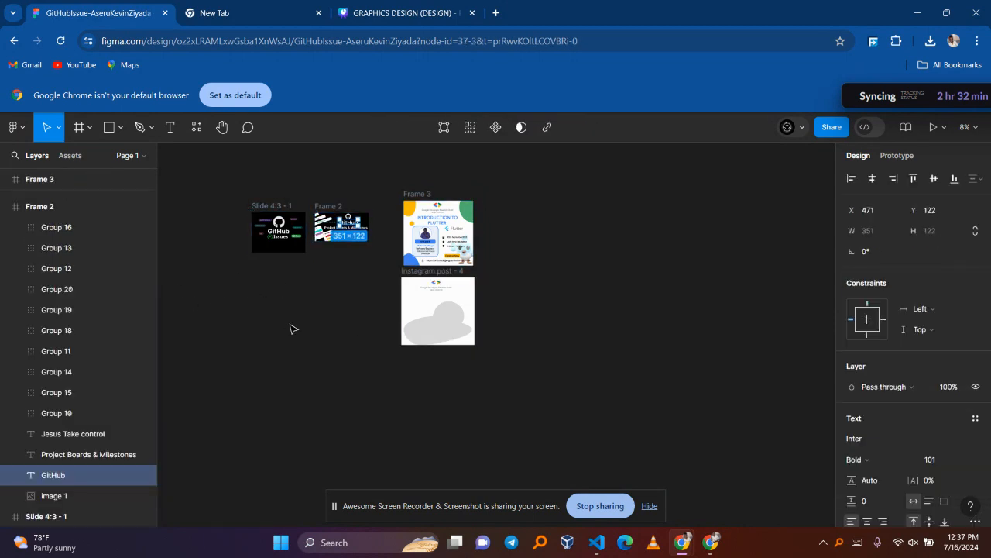
{"action": "scroll", "coordinate": [99, 285], "scroll_direction": "up", "scroll_amount": 5}
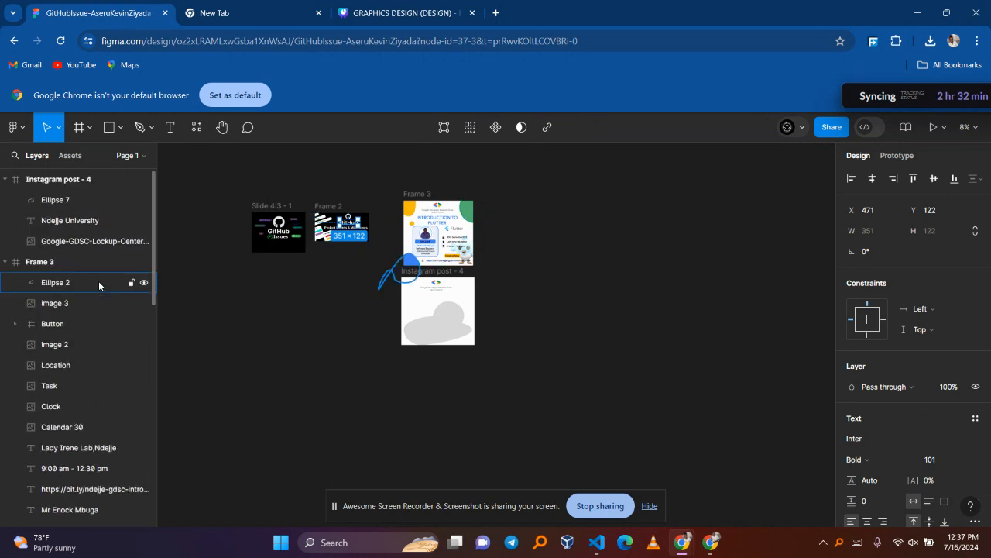
{"action": "key", "text": "ctrl+z"}
{"action": "key", "text": "ctrl+z"}
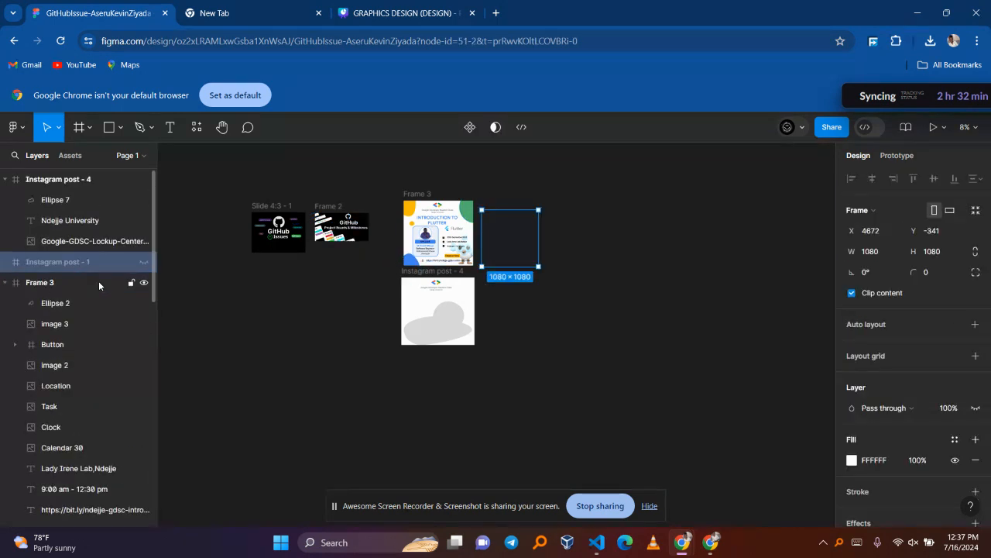
{"action": "key", "text": "ctrl+z"}
{"action": "key", "text": "ctrl+z"}
{"action": "key", "text": "ctrl+z"}
{"action": "key", "text": "ctrl+z"}
{"action": "key", "text": "ctrl+z"}
{"action": "key", "text": "ctrl+z"}
{"action": "key", "text": "ctrl+z"}
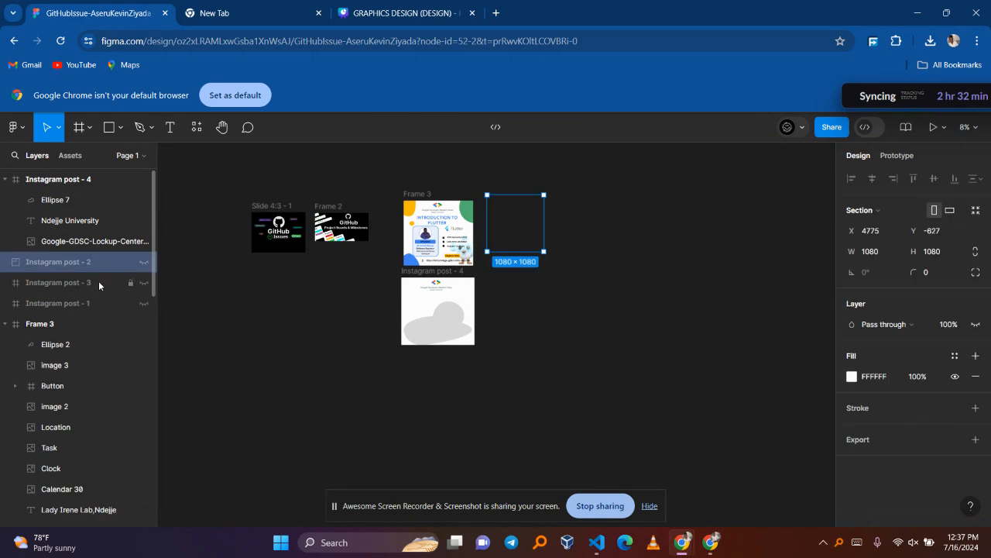
{"action": "key", "text": "ctrl+z"}
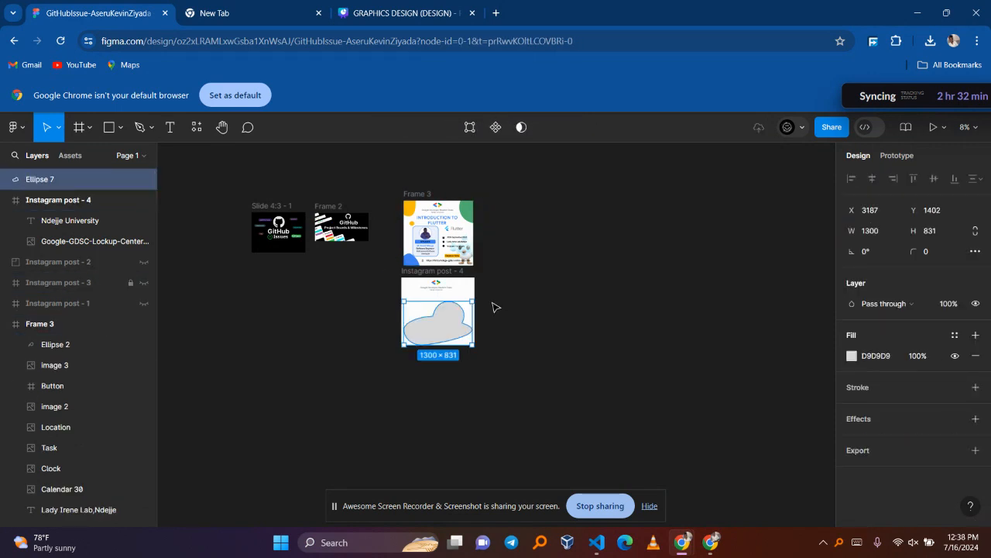
- Nest the Ellipse 7 layer inside the Instagram post - 4 frame
{"action": "scroll", "coordinate": [439, 316], "scroll_direction": "up", "scroll_amount": 5, "text": "ctrl"}
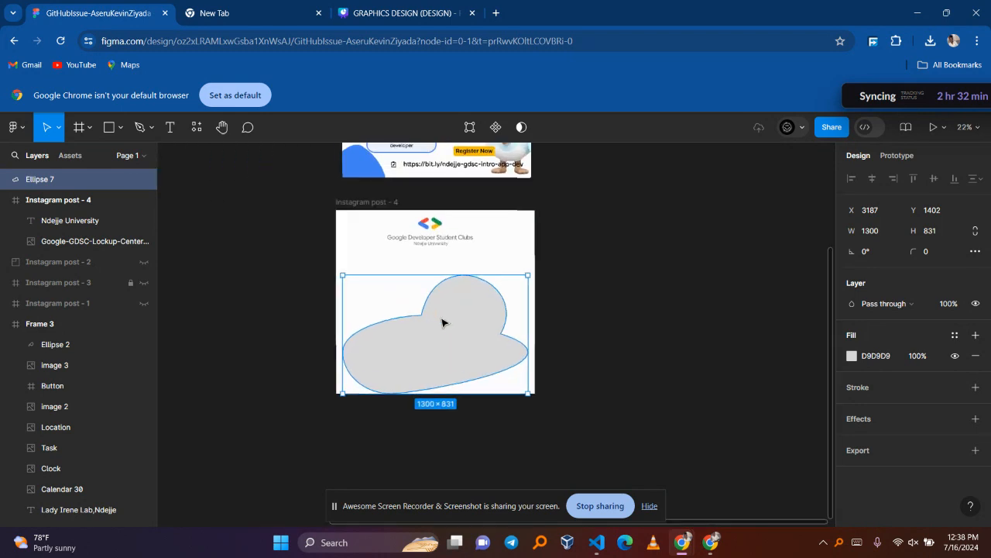
{"action": "left_click", "coordinate": [358, 198]}
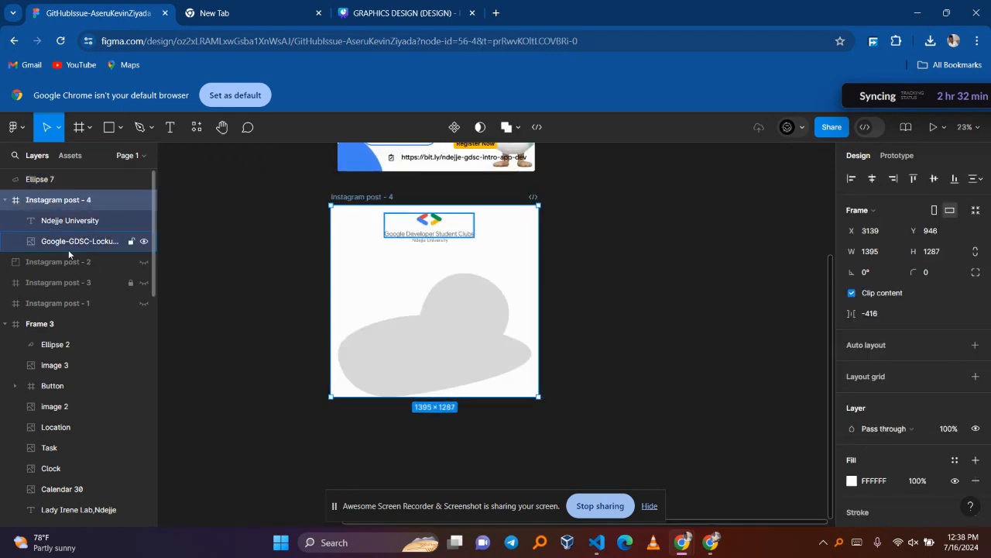
{"action": "left_click", "coordinate": [446, 353]}
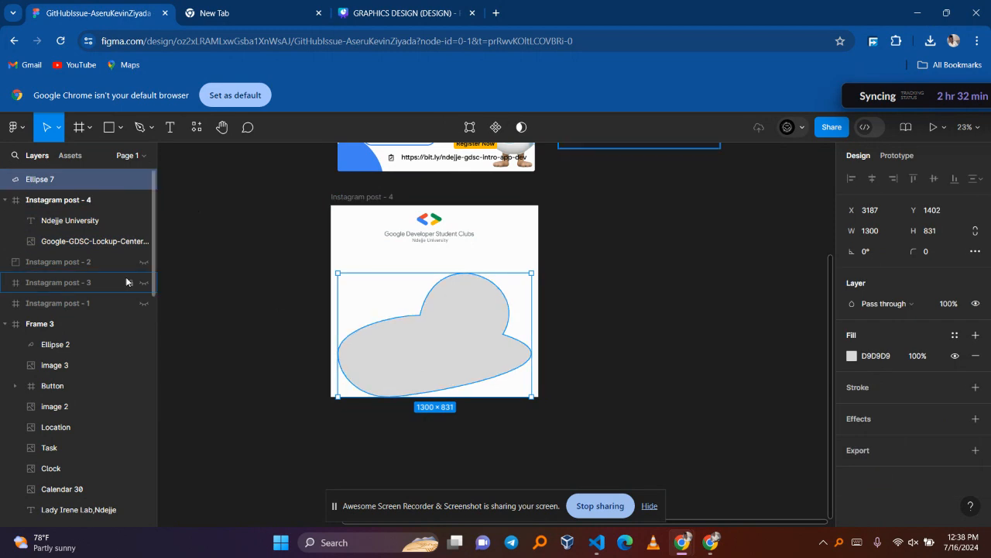
{"action": "left_click", "coordinate": [363, 198]}
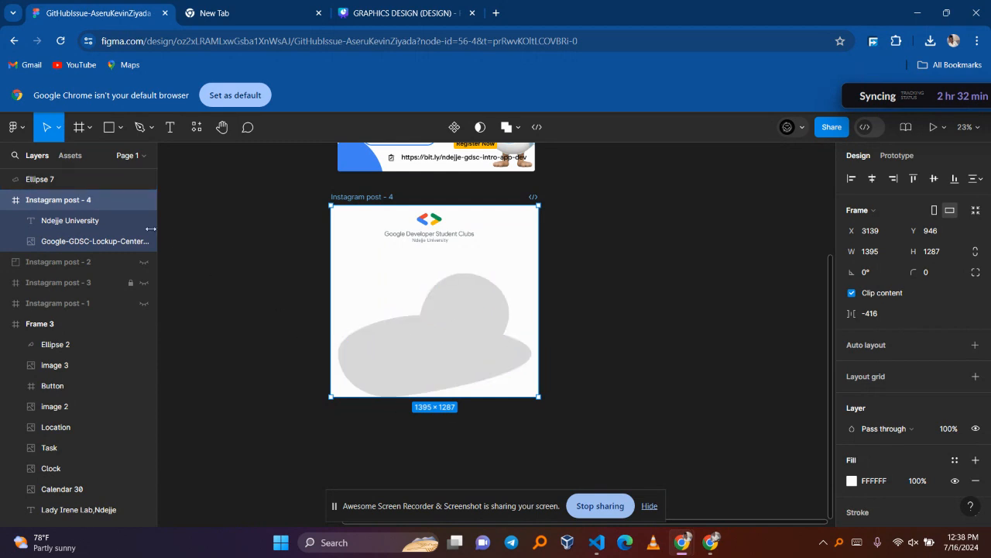
{"action": "left_click", "coordinate": [86, 179]}
{"action": "left_click_drag", "start_coordinate": [86, 179], "coordinate": [80, 215]}
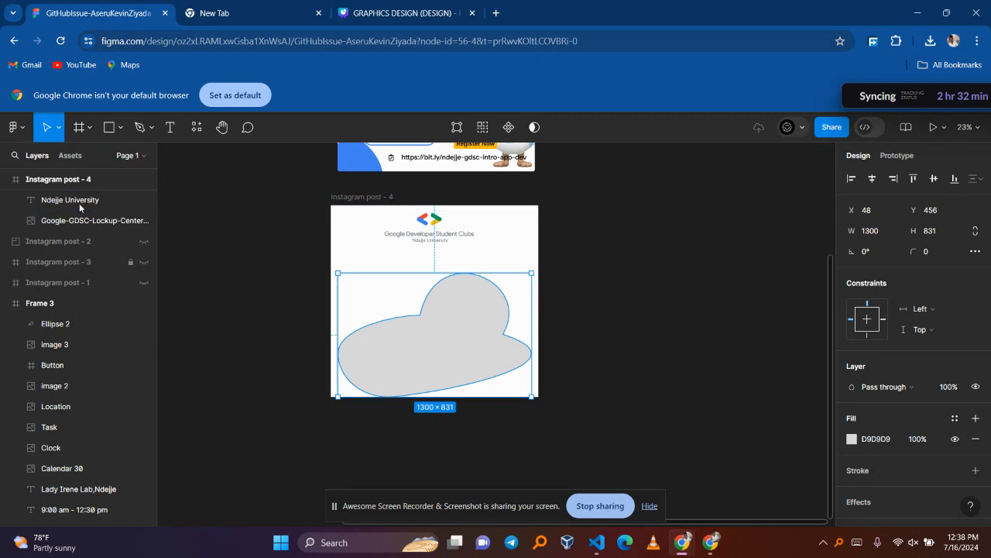
- Delete the three hidden frames Instagram post - 2, - 3 and - 1, and select the Instagram post - 4 frame
{"action": "left_click", "coordinate": [102, 247]}
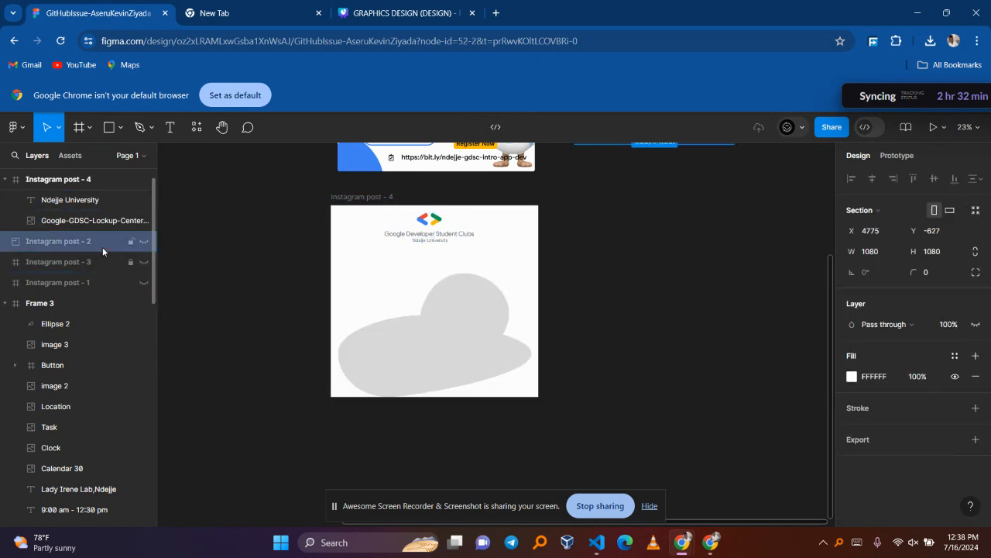
{"action": "key", "text": "Delete"}
{"action": "left_click", "coordinate": [102, 246]}
{"action": "key", "text": "Delete"}
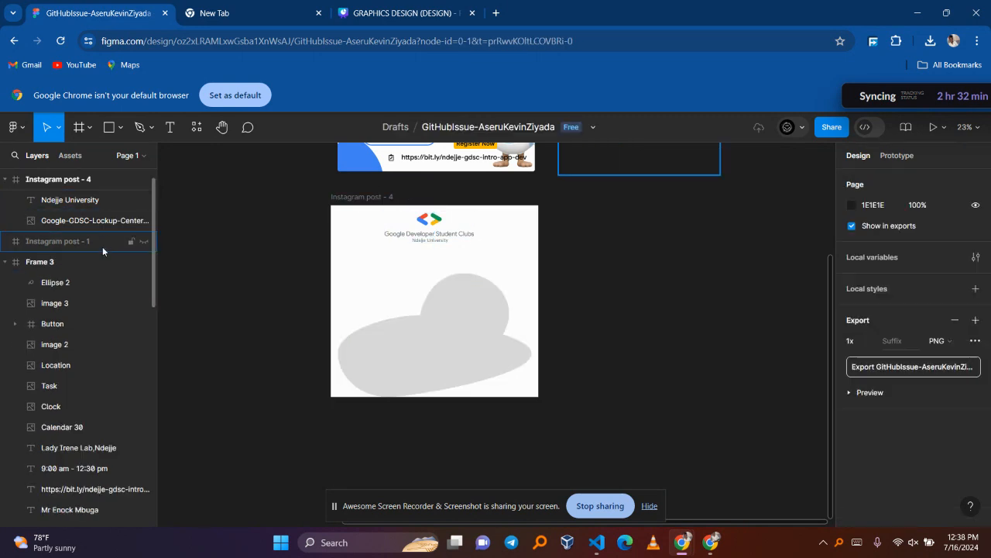
{"action": "left_click", "coordinate": [99, 243]}
{"action": "key", "text": "Delete"}
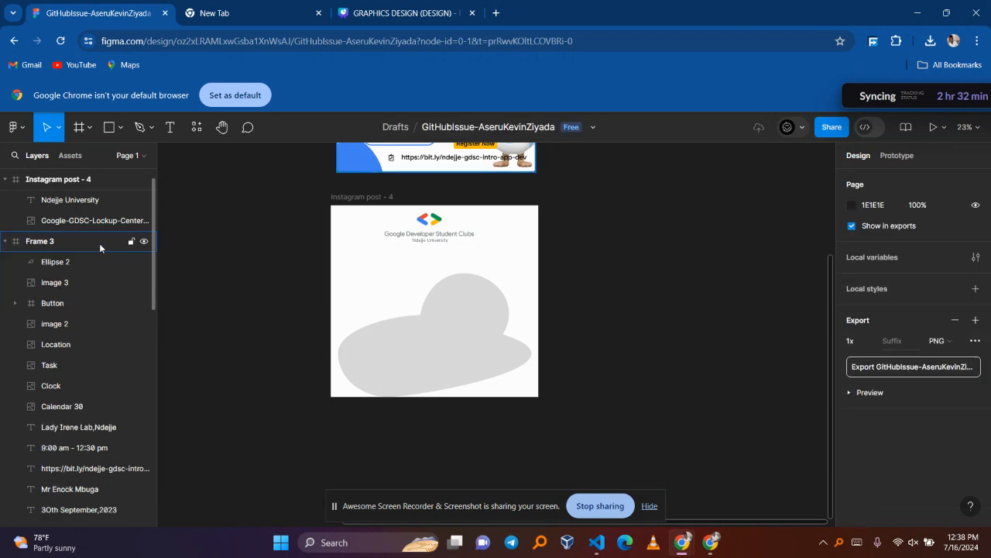
{"action": "left_click", "coordinate": [463, 331]}
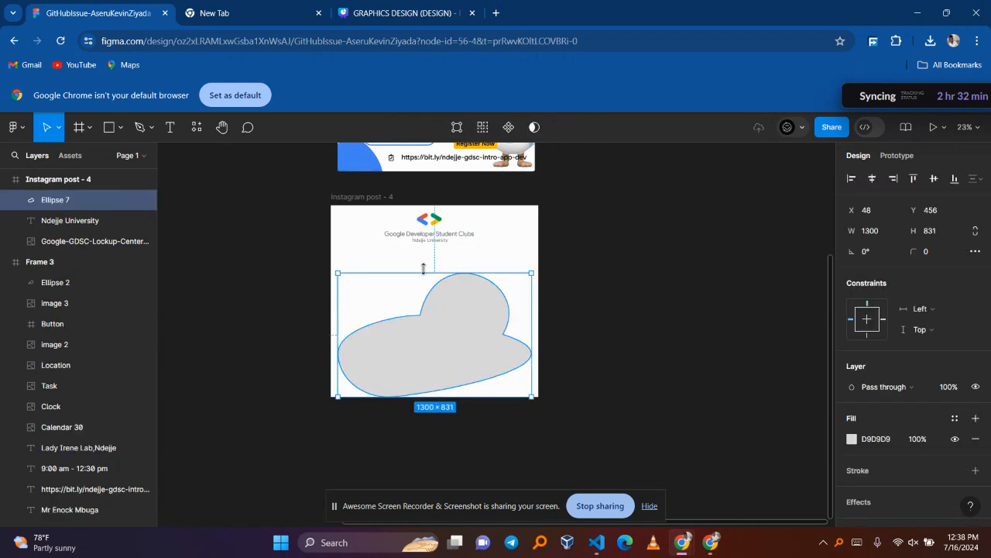
{"action": "left_click", "coordinate": [364, 197]}
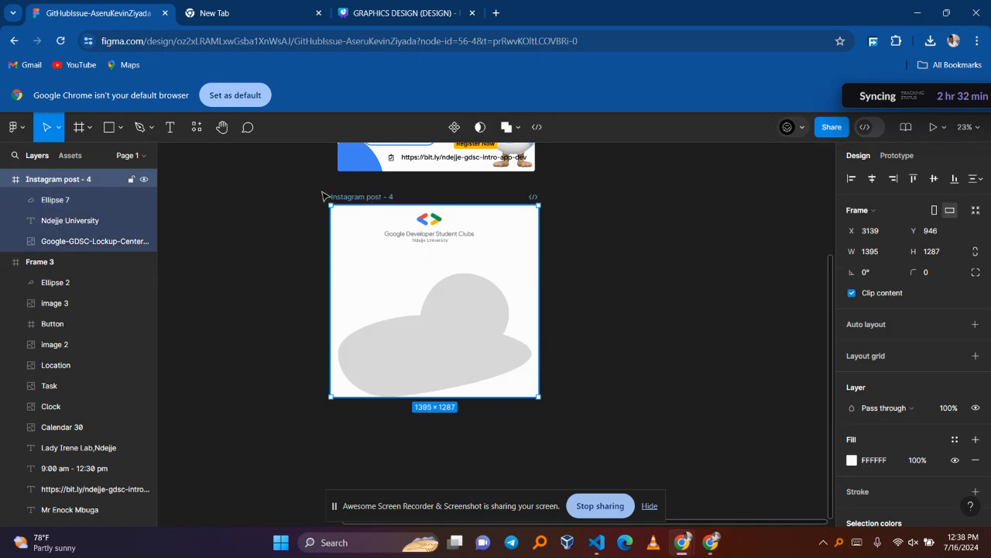
- Widen Ellipse 7 to about 1756 × 837 and move it so only its dome fills the lower-left corner of the Instagram post - 4 frame
{"action": "left_click", "coordinate": [490, 318]}
{"action": "left_click_drag", "start_coordinate": [486, 320], "coordinate": [386, 387]}
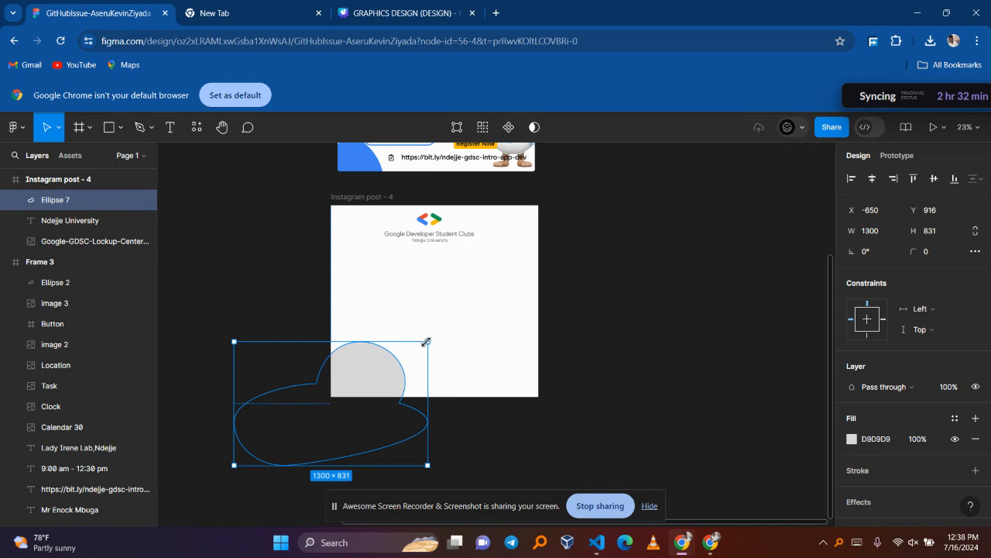
{"action": "left_click_drag", "start_coordinate": [437, 340], "coordinate": [498, 341]}
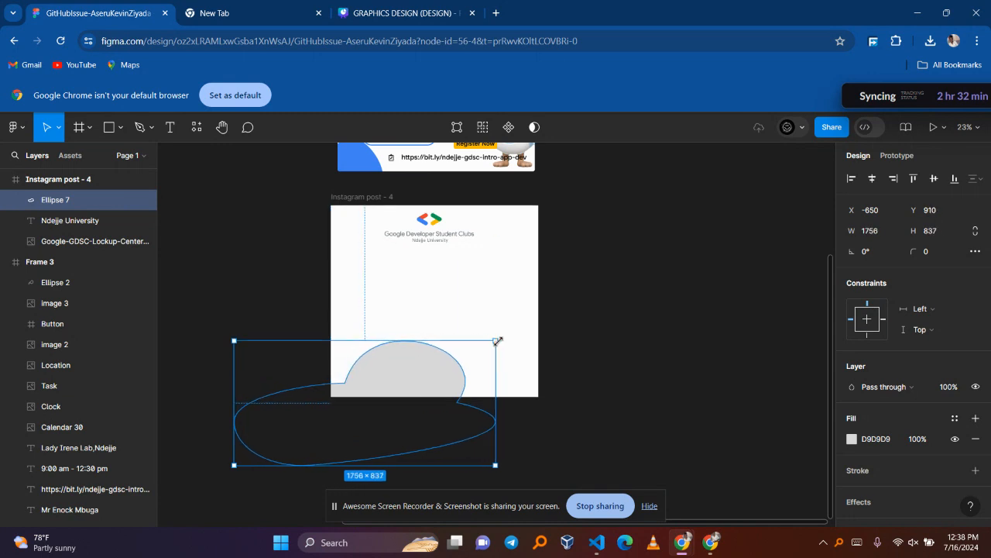
{"action": "left_click_drag", "start_coordinate": [426, 359], "coordinate": [376, 370]}
{"action": "left_click", "coordinate": [470, 321]}
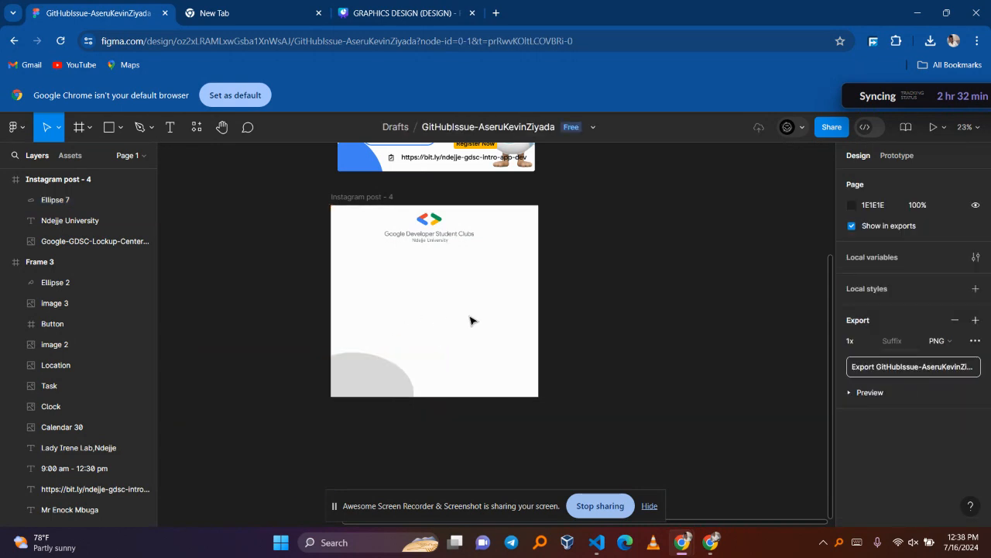
- Select Ellipse 7, switch to the Canva presentation and copy the blue hex code #4285F4 from the GDSC Color Palette slide
{"action": "scroll", "coordinate": [509, 294], "scroll_direction": "up", "scroll_amount": 3}
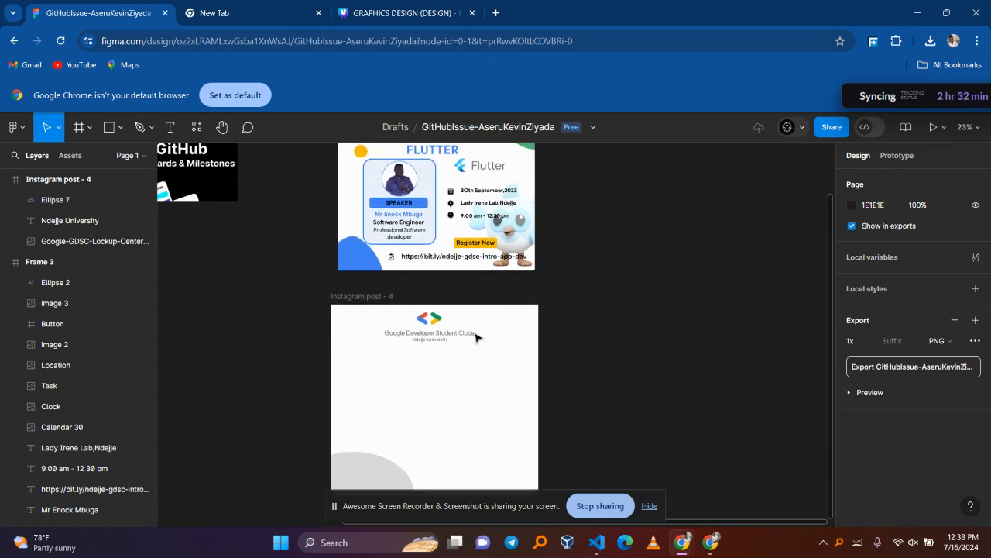
{"action": "left_click", "coordinate": [374, 468]}
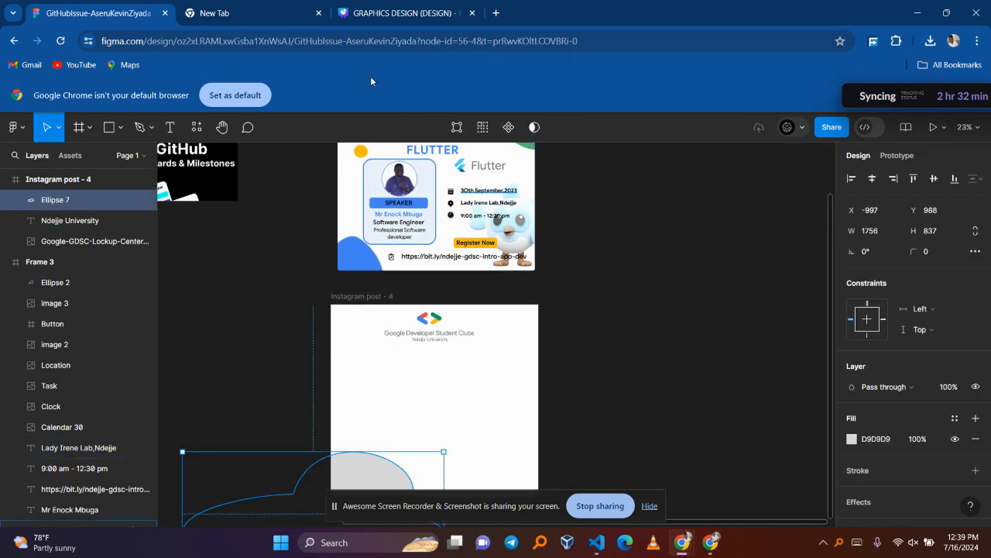
{"action": "left_click", "coordinate": [424, 13]}
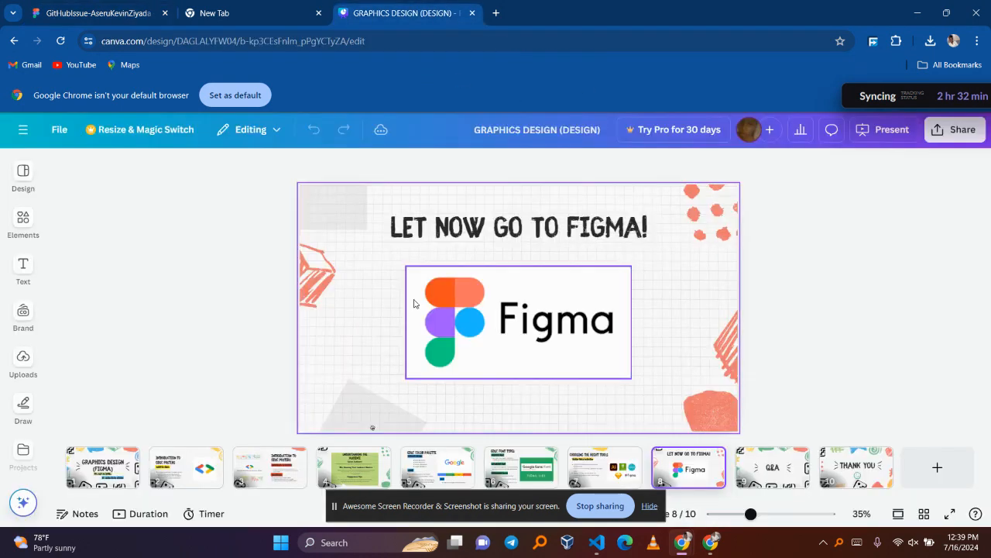
{"action": "left_click", "coordinate": [434, 475]}
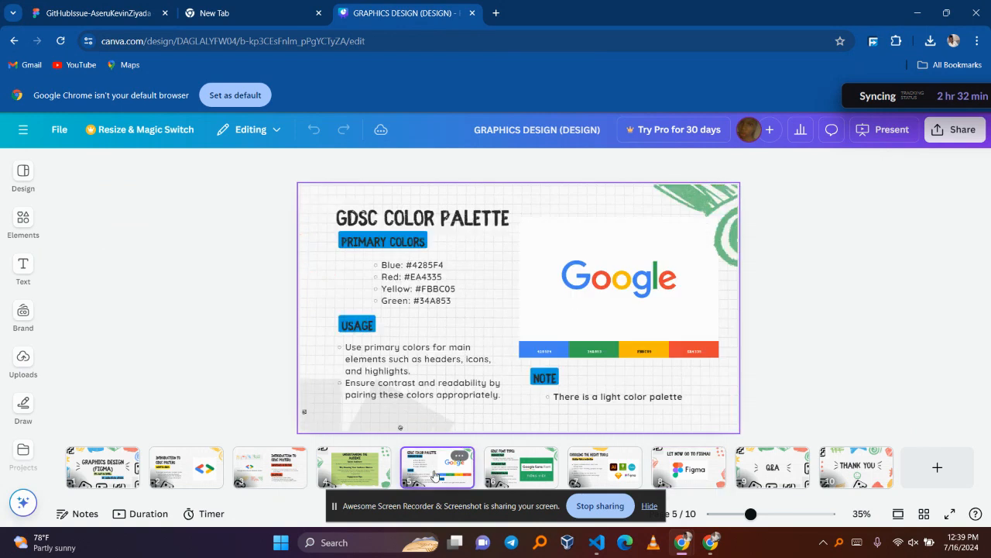
{"action": "left_click", "coordinate": [448, 267]}
{"action": "left_click_drag", "start_coordinate": [448, 266], "coordinate": [407, 265]}
{"action": "key", "text": "ctrl+c"}
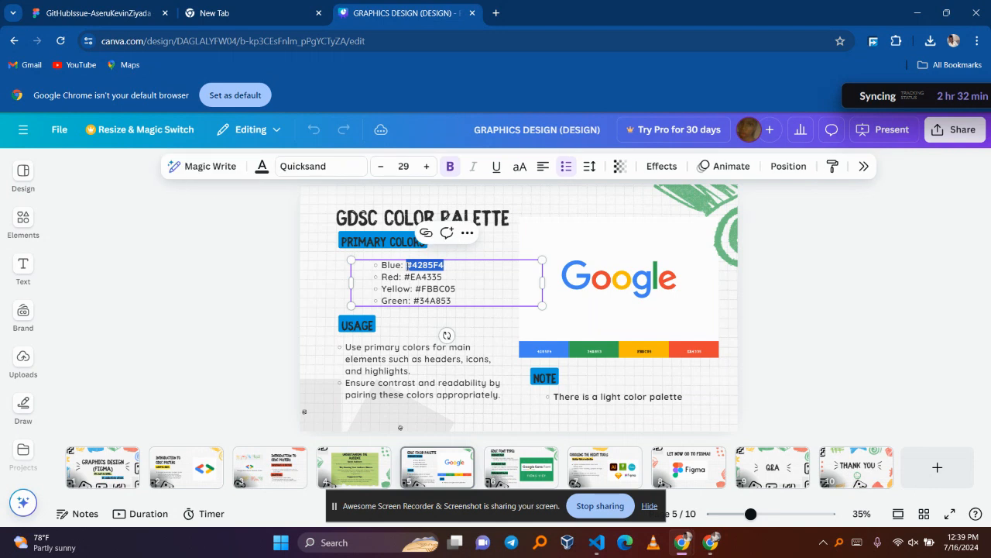
- Return to the Figma file and set Ellipse 7's fill colour to the copied #4285F4
{"action": "left_click", "coordinate": [242, 10]}
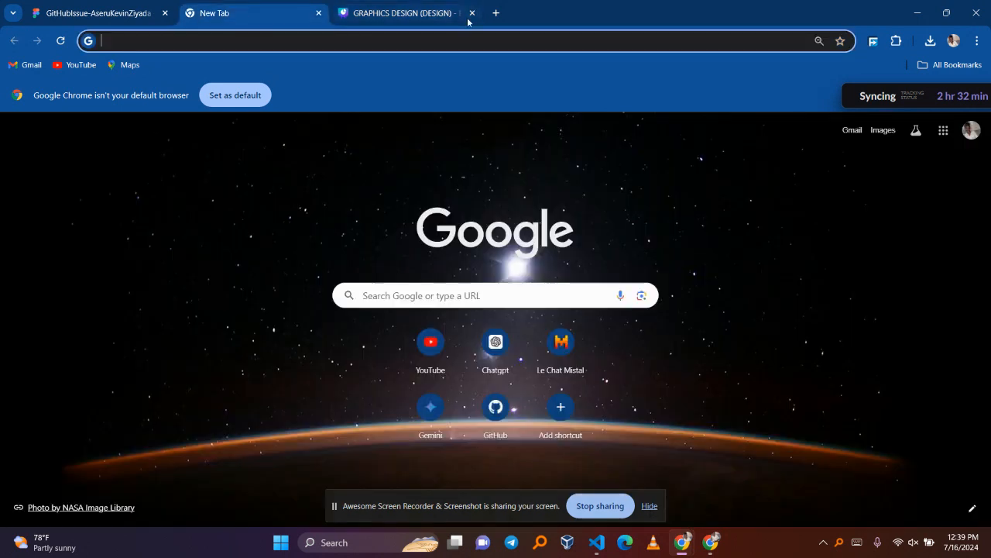
{"action": "left_click", "coordinate": [97, 13]}
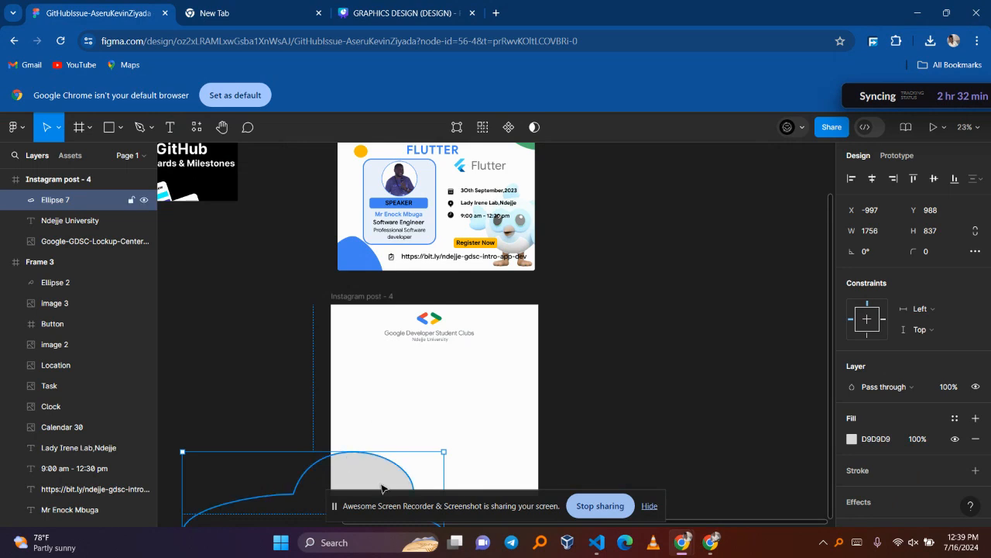
{"action": "left_click", "coordinate": [852, 439]}
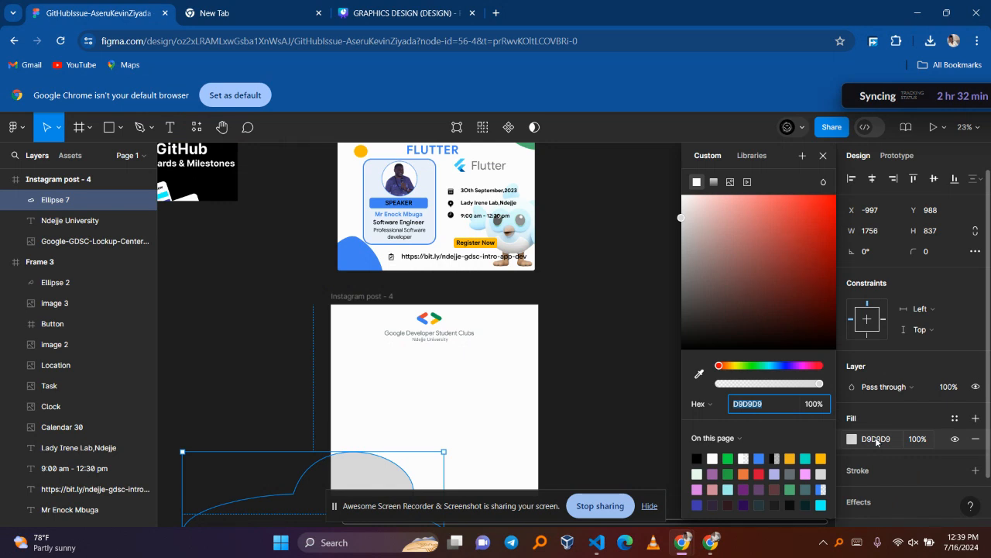
{"action": "left_click", "coordinate": [880, 439]}
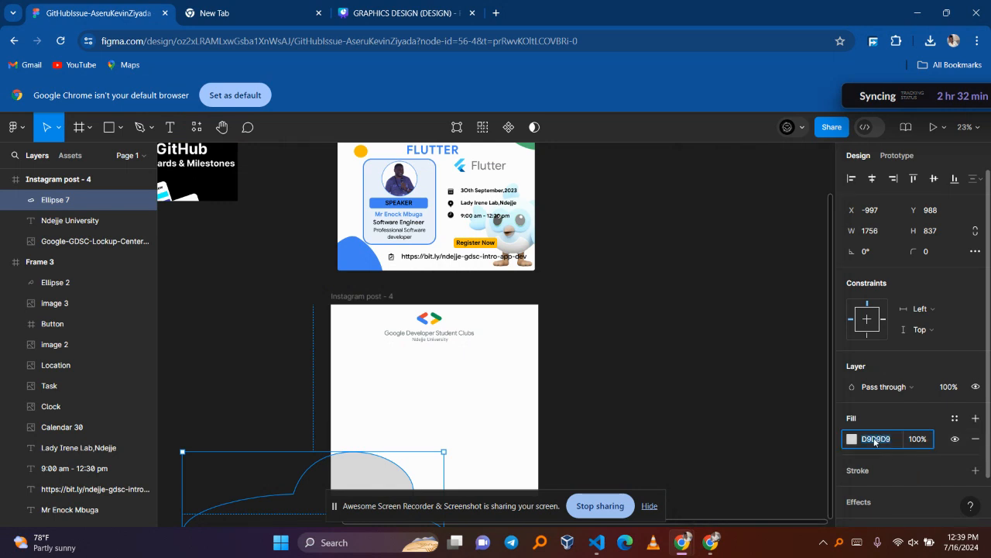
{"action": "left_click", "coordinate": [851, 439]}
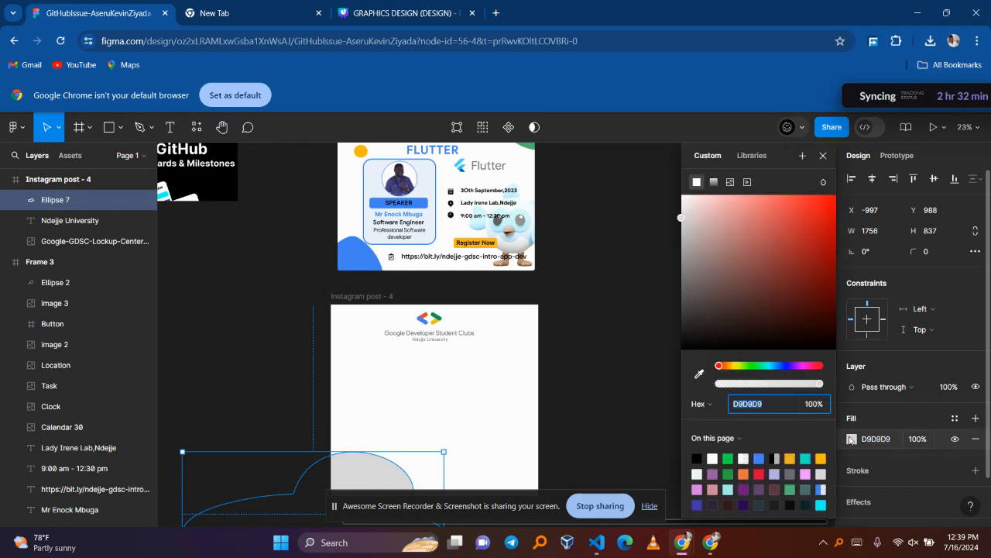
{"action": "left_click", "coordinate": [773, 410]}
{"action": "key", "text": "ctrl+a"}
{"action": "key", "text": "ctrl+v"}
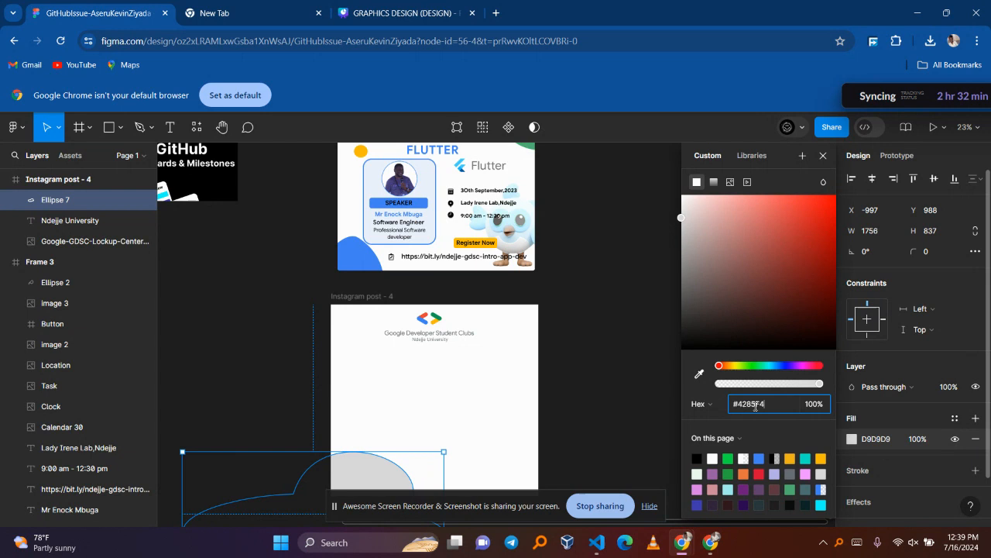
{"action": "left_click", "coordinate": [627, 421]}
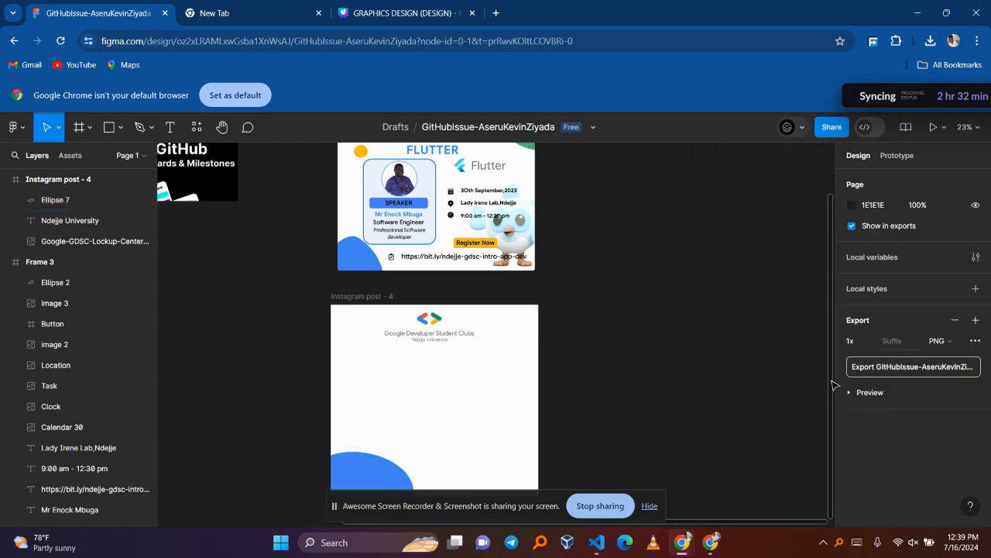
{"action": "left_click", "coordinate": [368, 484]}
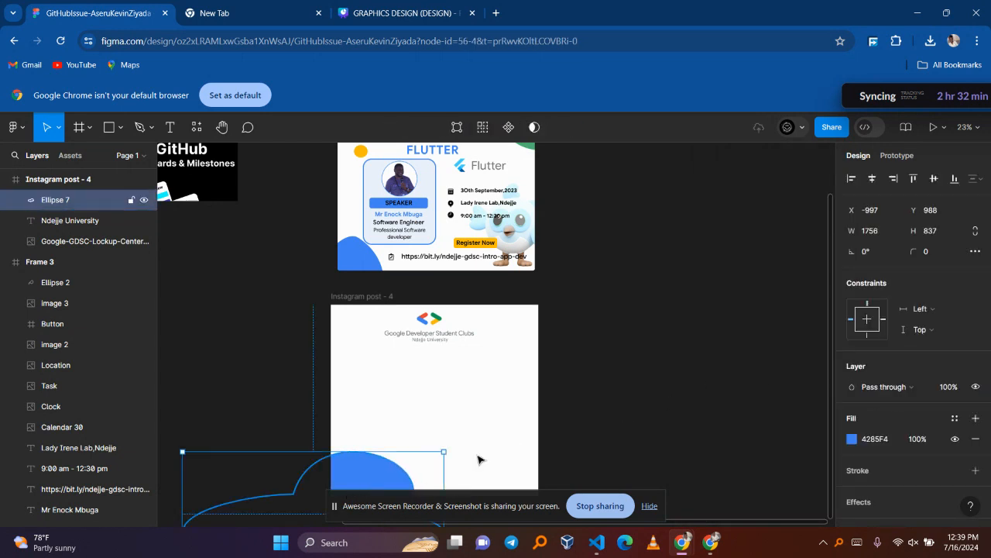
{"action": "left_click", "coordinate": [880, 443]}
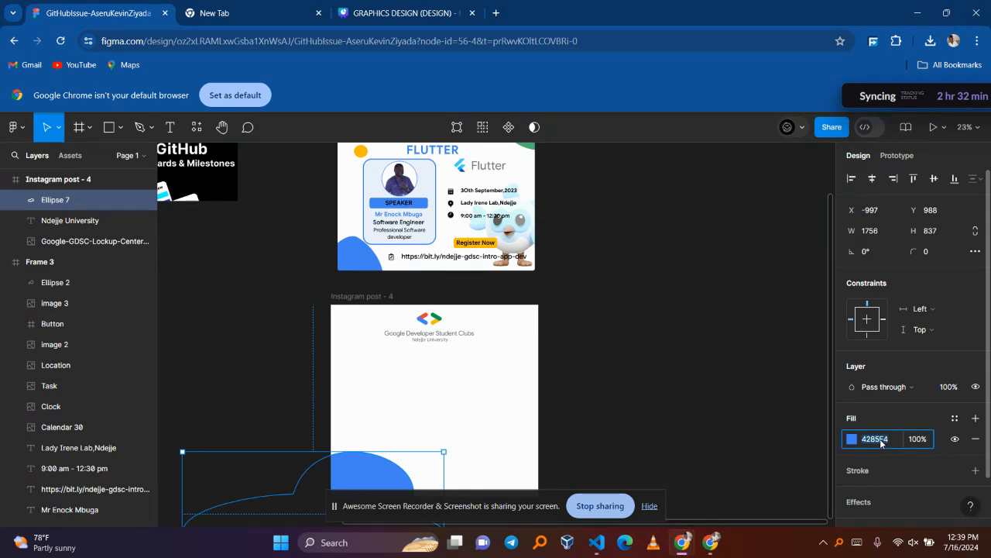
{"action": "left_click", "coordinate": [709, 422]}
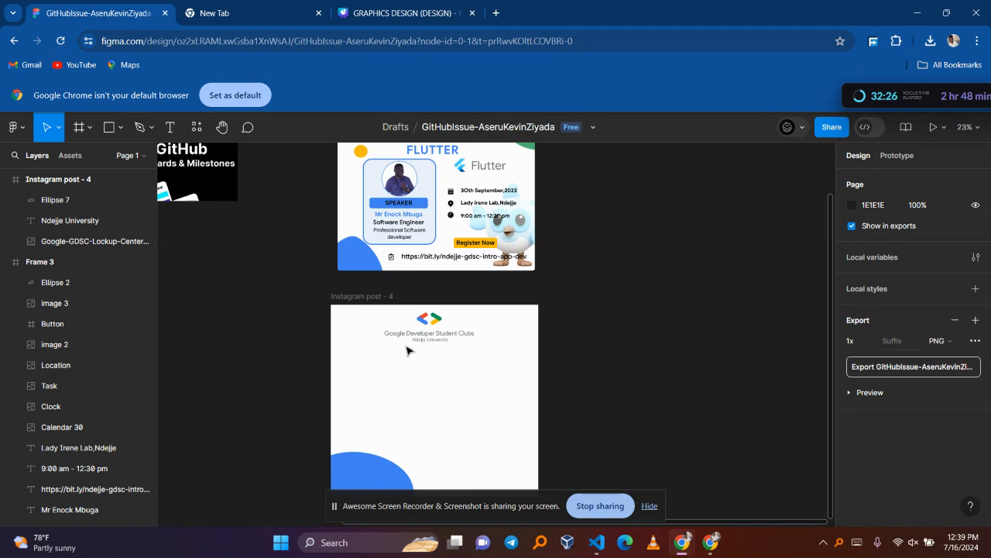
- Draw an ellipse about 450 × 434 in the middle of the Instagram post - 4 frame, between the logo and the blue shape
{"action": "scroll", "coordinate": [369, 291], "scroll_direction": "up", "scroll_amount": 1}
{"action": "scroll", "coordinate": [369, 291], "scroll_direction": "up", "scroll_amount": 1}
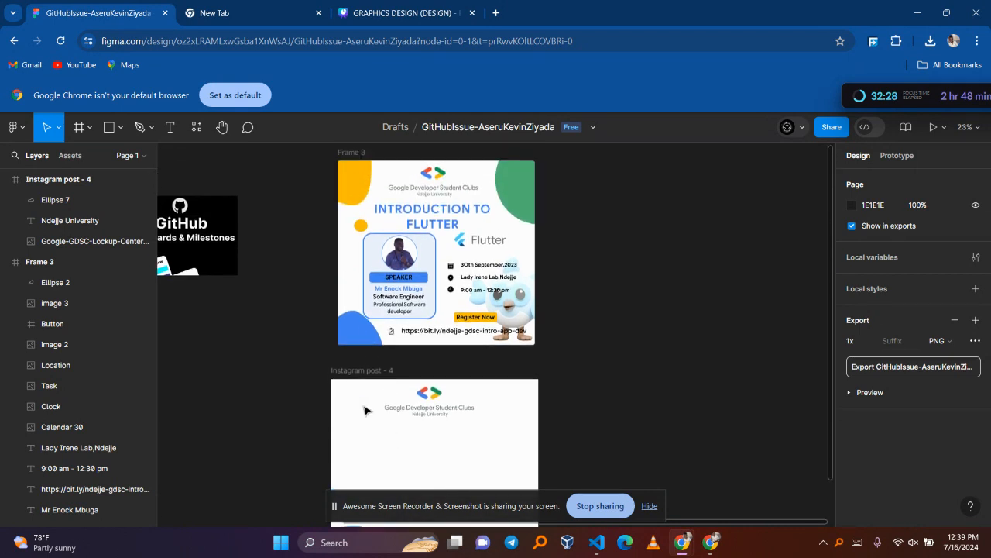
{"action": "left_click", "coordinate": [113, 127]}
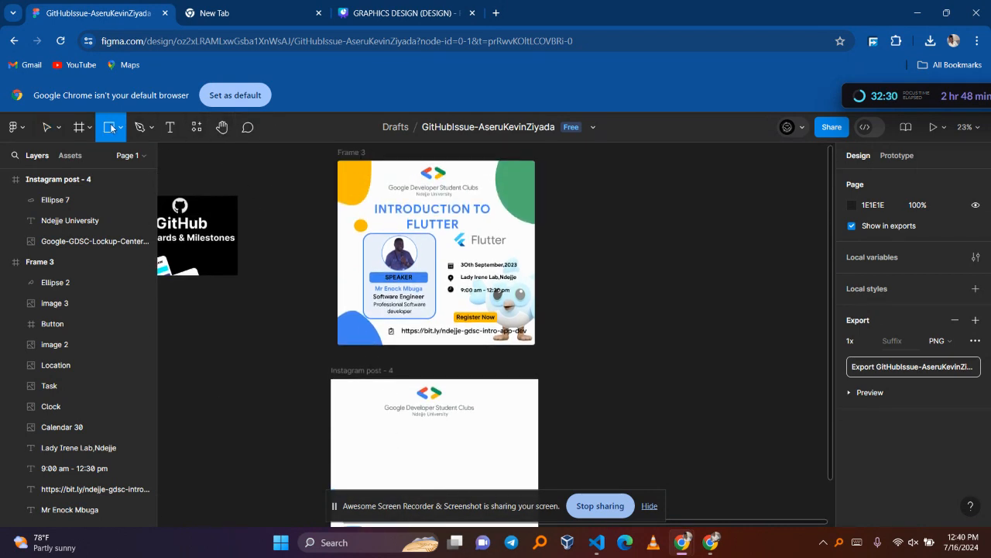
{"action": "left_click", "coordinate": [120, 128]}
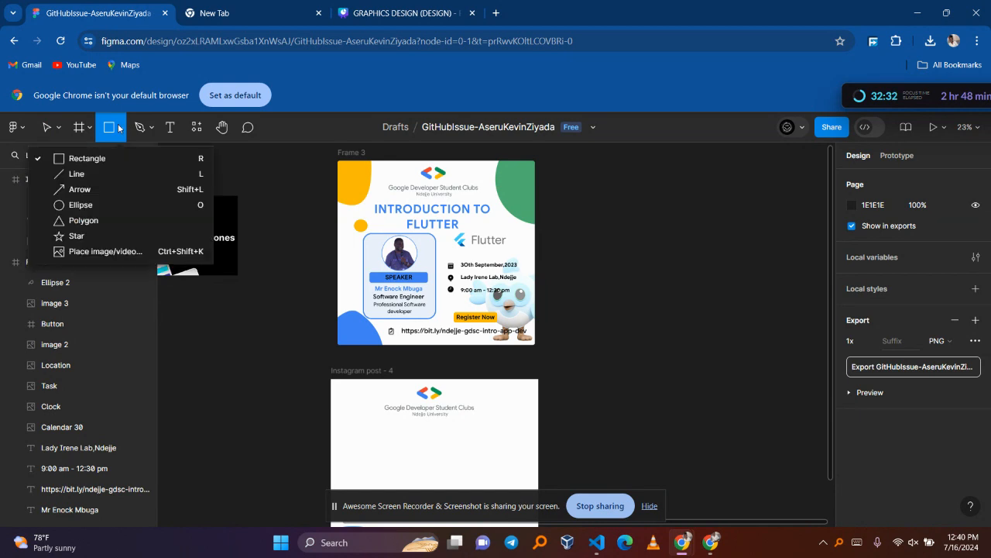
{"action": "left_click", "coordinate": [86, 203]}
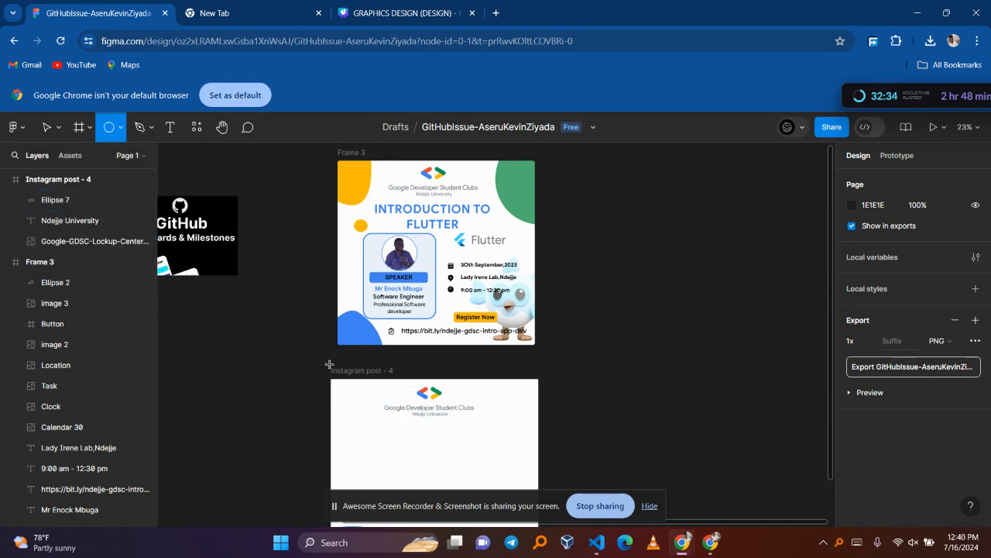
{"action": "scroll", "coordinate": [393, 446], "scroll_direction": "down", "scroll_amount": 5}
{"action": "left_click_drag", "start_coordinate": [376, 263], "coordinate": [456, 326]}
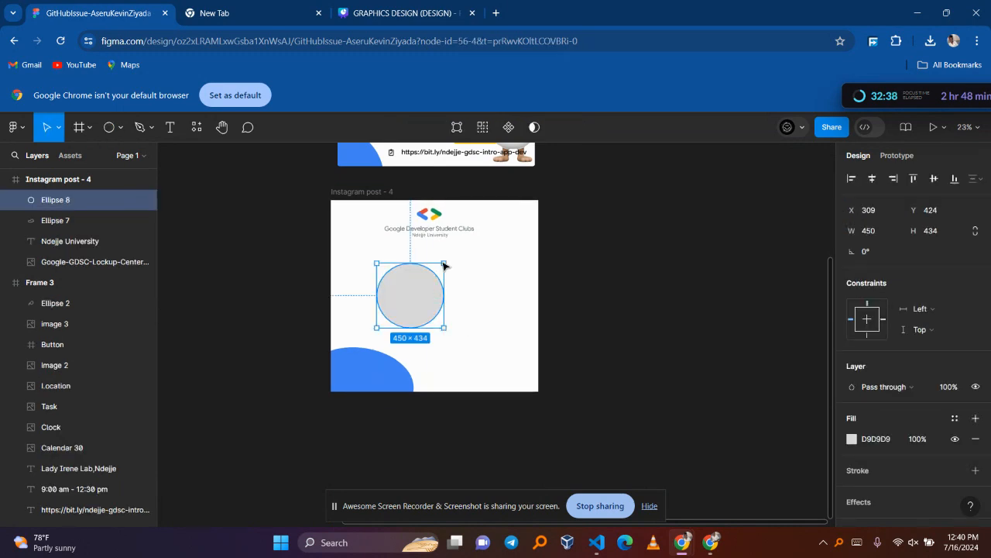
- Edit Ellipse 8's vector points, pulling out the curve handles of its top and right points and moving the right point up and outward
{"action": "double_click", "coordinate": [418, 299]}
{"action": "scroll", "coordinate": [418, 299], "scroll_direction": "up", "scroll_amount": 5}
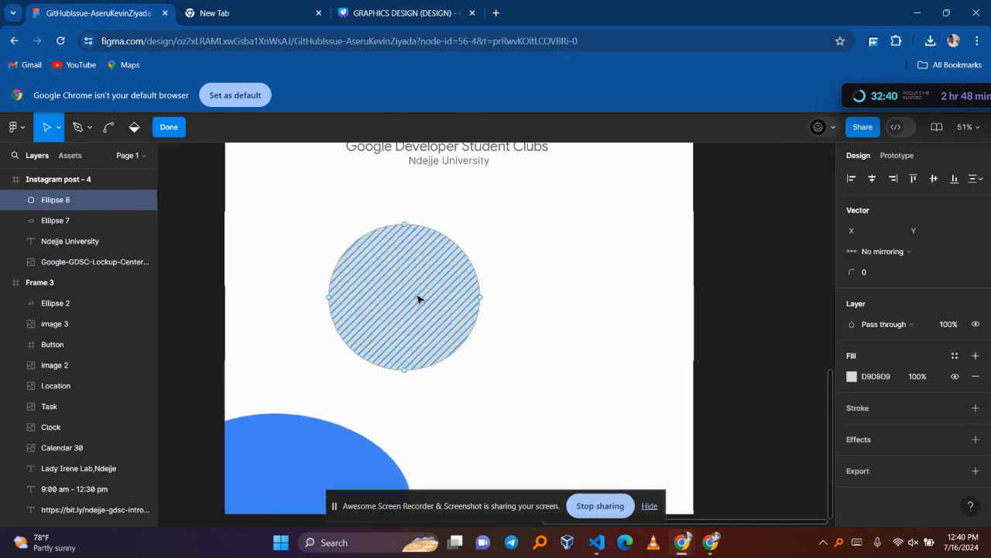
{"action": "left_click", "coordinate": [403, 223]}
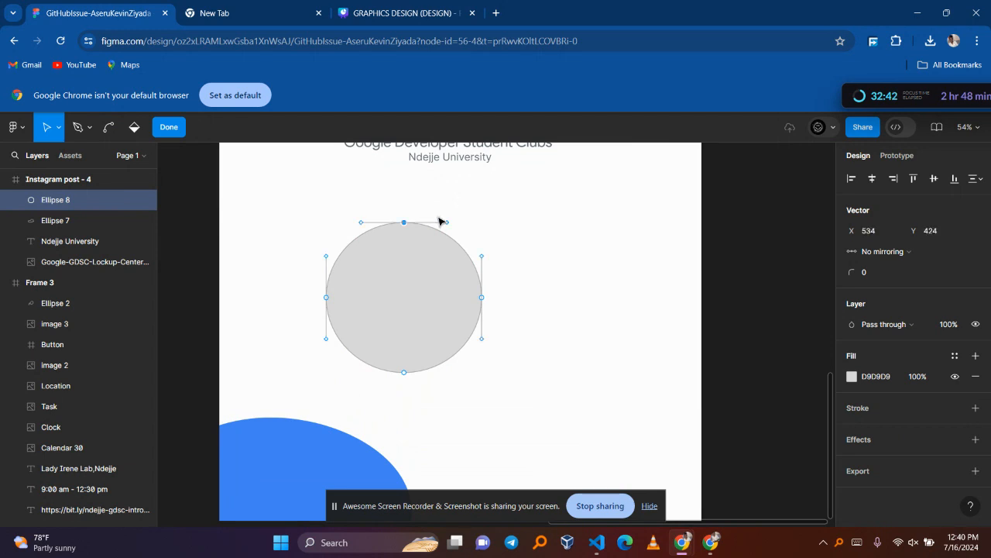
{"action": "left_click_drag", "start_coordinate": [446, 223], "coordinate": [625, 174]}
{"action": "left_click_drag", "start_coordinate": [483, 339], "coordinate": [670, 320]}
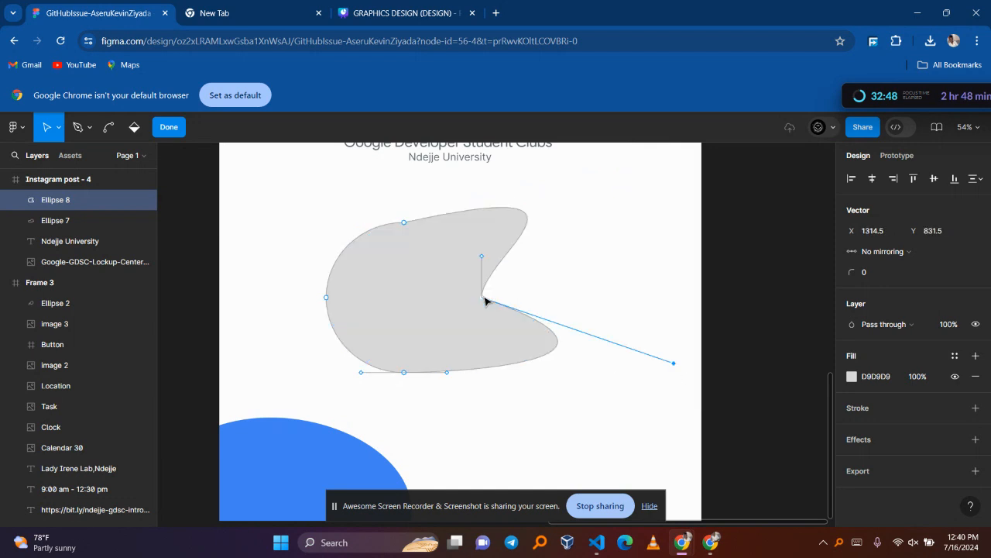
{"action": "mouse_move", "coordinate": [485, 299]}
{"action": "left_mouse_down"}
{"action": "mouse_move", "coordinate": [685, 199]}
{"action": "mouse_move", "coordinate": [496, 309]}
{"action": "mouse_move", "coordinate": [611, 250]}
{"action": "mouse_move", "coordinate": [688, 185]}
{"action": "mouse_move", "coordinate": [602, 217]}
{"action": "left_mouse_up"}
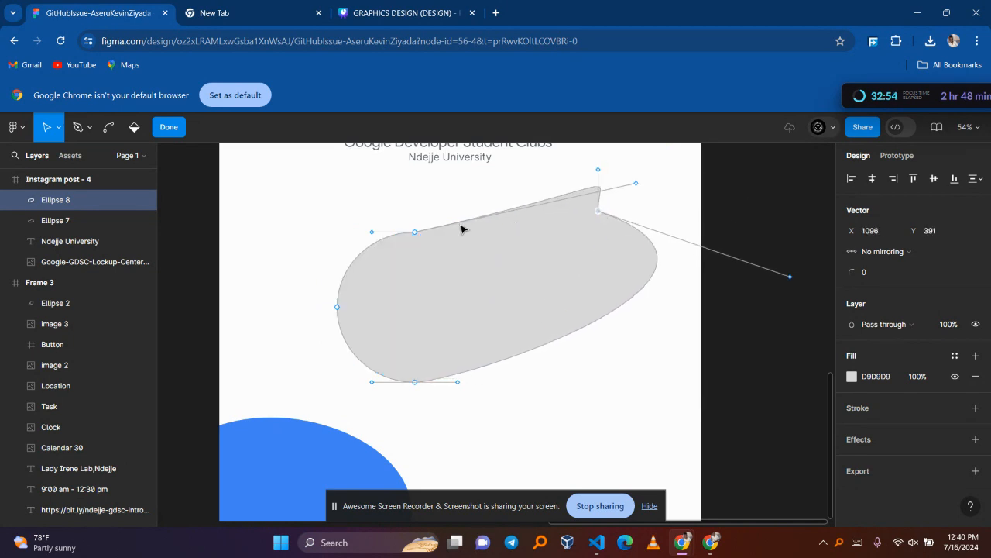
- Move Ellipse 8's top point to the shape's lower right and place the reshaped ellipse over the upper-left corner of the Instagram post - 4 frame
{"action": "left_click_drag", "start_coordinate": [416, 235], "coordinate": [612, 458]}
{"action": "left_click", "coordinate": [630, 362]}
{"action": "double_click", "coordinate": [631, 363]}
{"action": "double_click", "coordinate": [630, 373]}
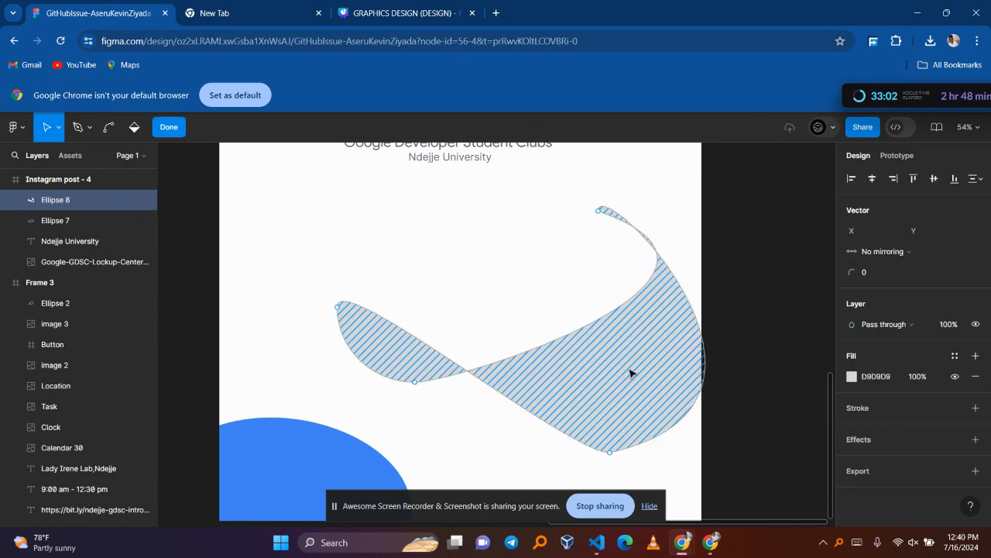
{"action": "key", "text": "Escape"}
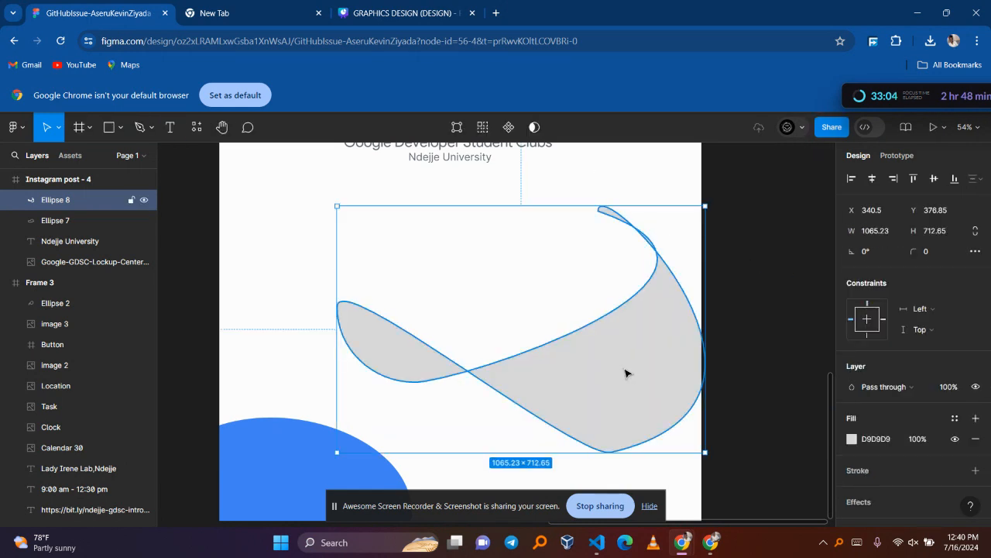
{"action": "left_click_drag", "start_coordinate": [573, 354], "coordinate": [237, 192]}
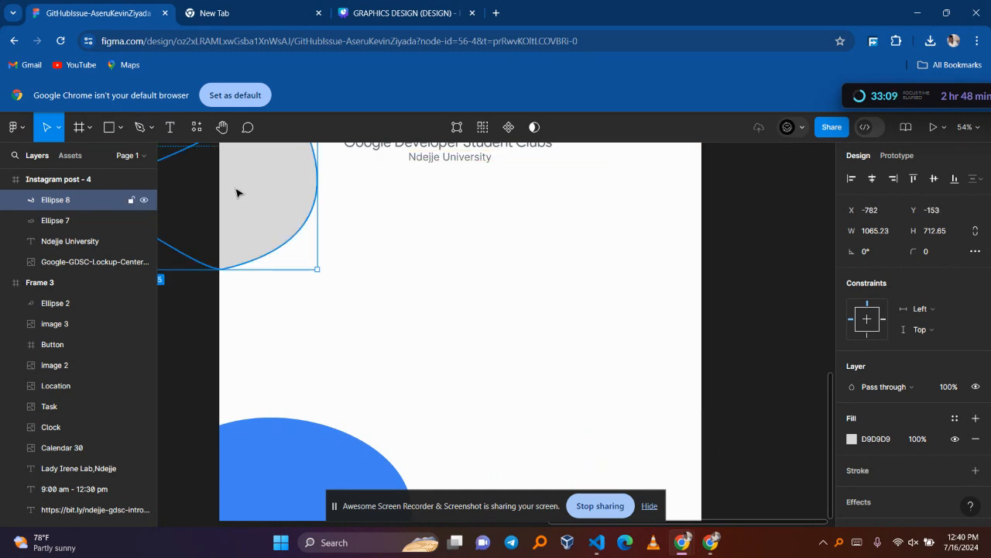
- Try to sample a new fill colour for Ellipse 8 from the canvas with the eyedropper, and undo the fill change
{"action": "left_click", "coordinate": [852, 439]}
{"action": "scroll", "coordinate": [537, 314], "scroll_direction": "up", "scroll_amount": 3}
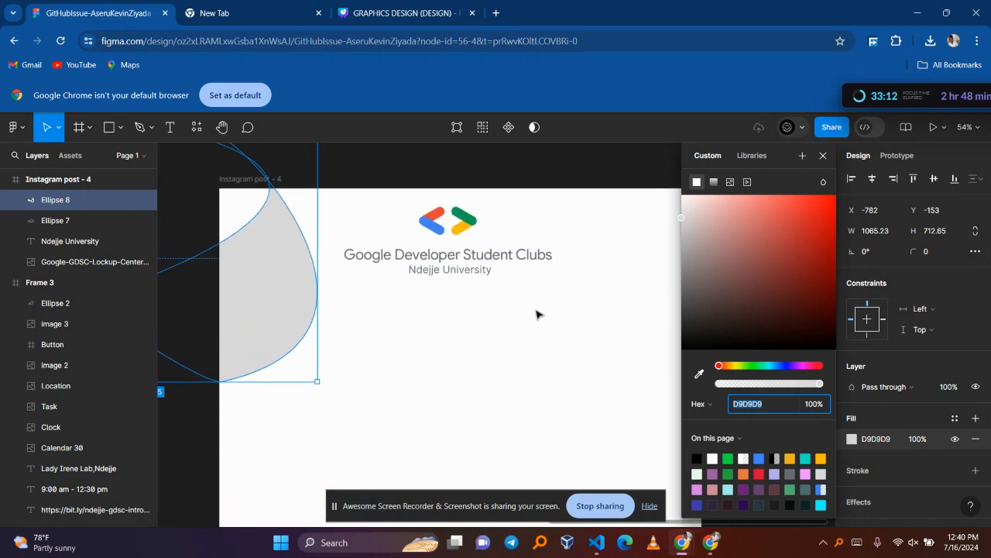
{"action": "scroll", "coordinate": [537, 314], "scroll_direction": "up", "scroll_amount": 1}
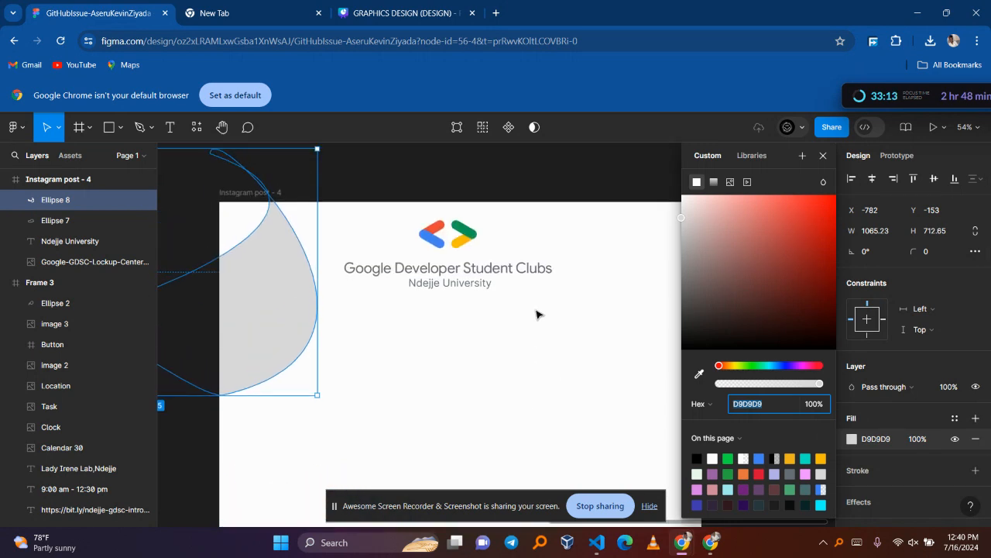
{"action": "left_click", "coordinate": [700, 375]}
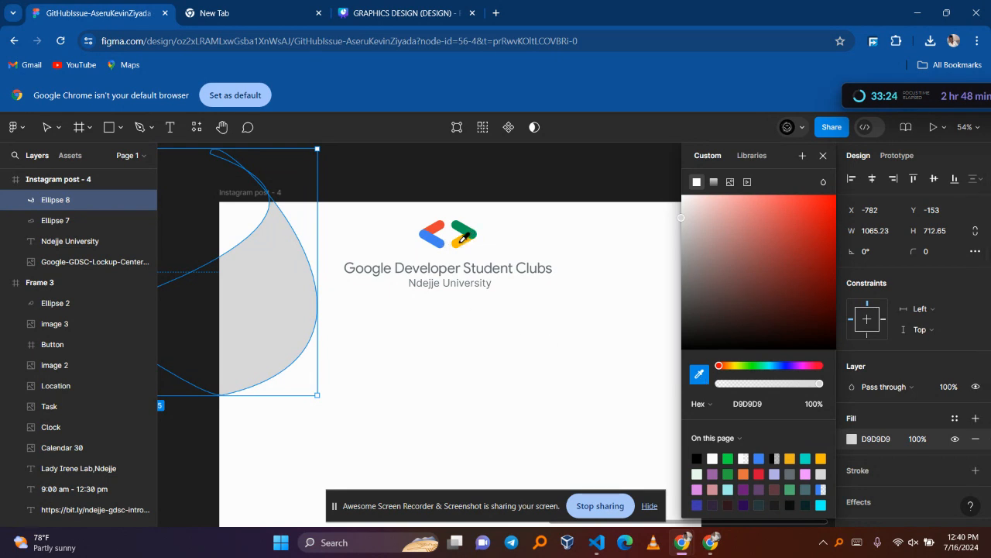
{"action": "left_click", "coordinate": [507, 316]}
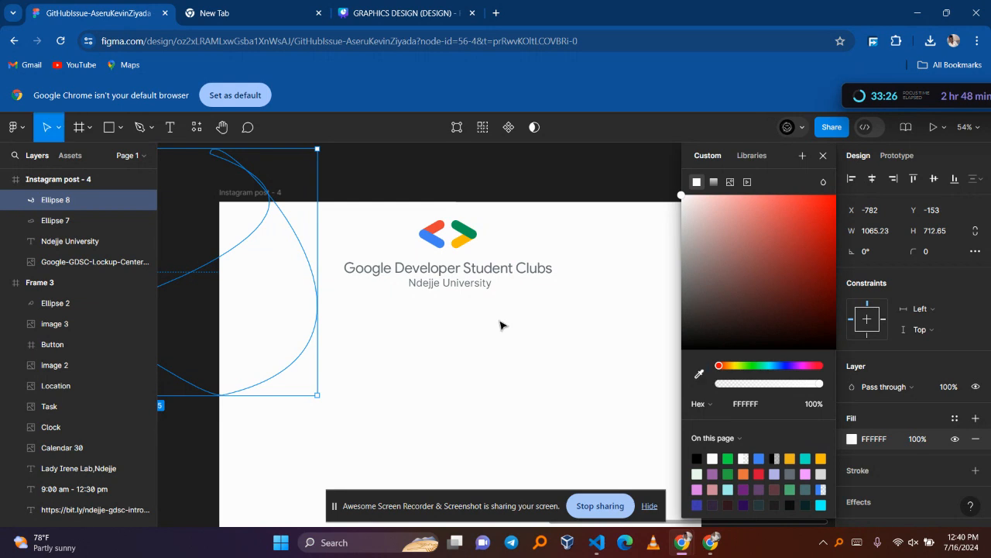
{"action": "key", "text": "ctrl+z"}
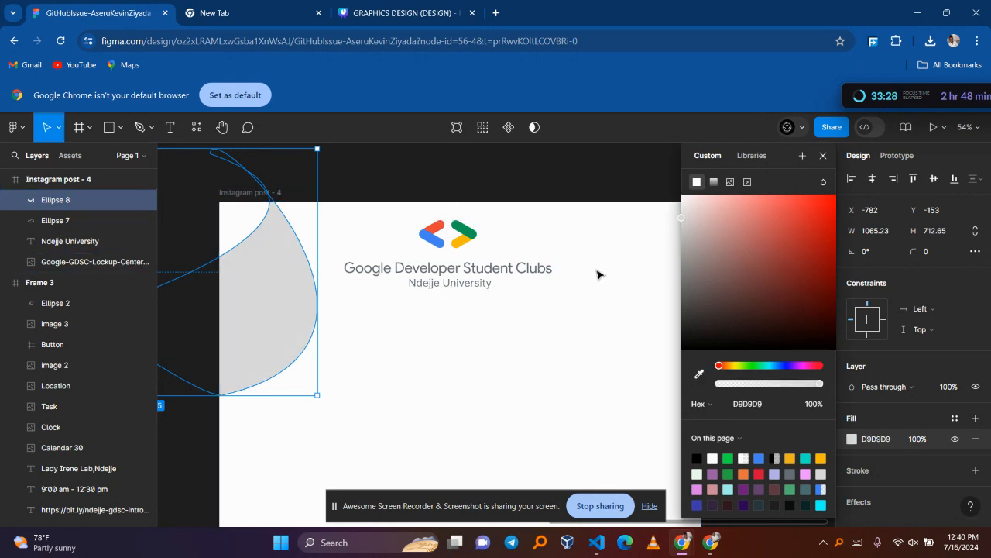
- Move Ellipse 8 up to Y -322 so it fills the upper-left corner of the Instagram post - 4 frame
{"action": "left_click", "coordinate": [823, 155]}
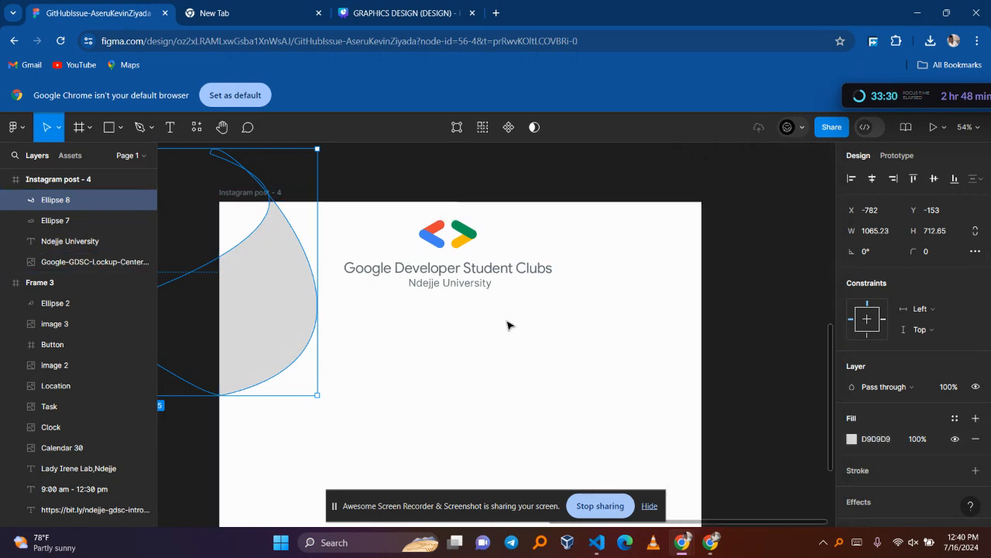
{"action": "left_click", "coordinate": [550, 398]}
{"action": "left_click_drag", "start_coordinate": [279, 324], "coordinate": [290, 275]}
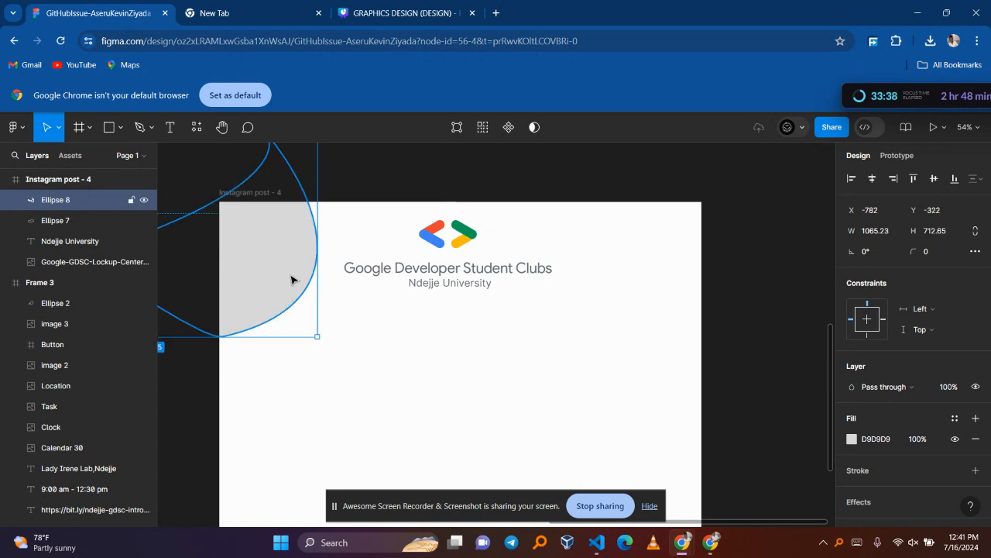
- Fill Ellipse 8 with the yellow FBBC04 sampled from the Google Developer Student Clubs logo
{"action": "left_click", "coordinate": [853, 439]}
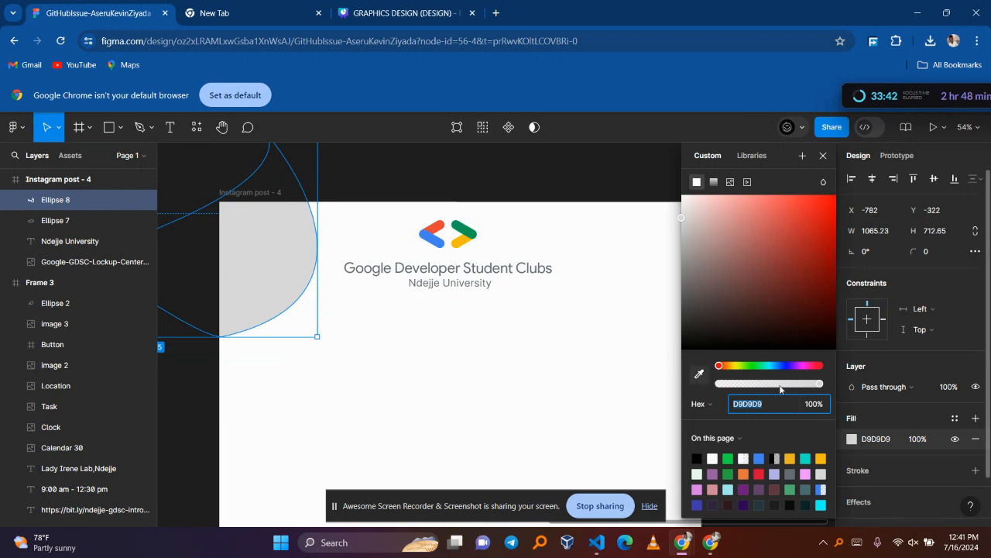
{"action": "left_click", "coordinate": [698, 379]}
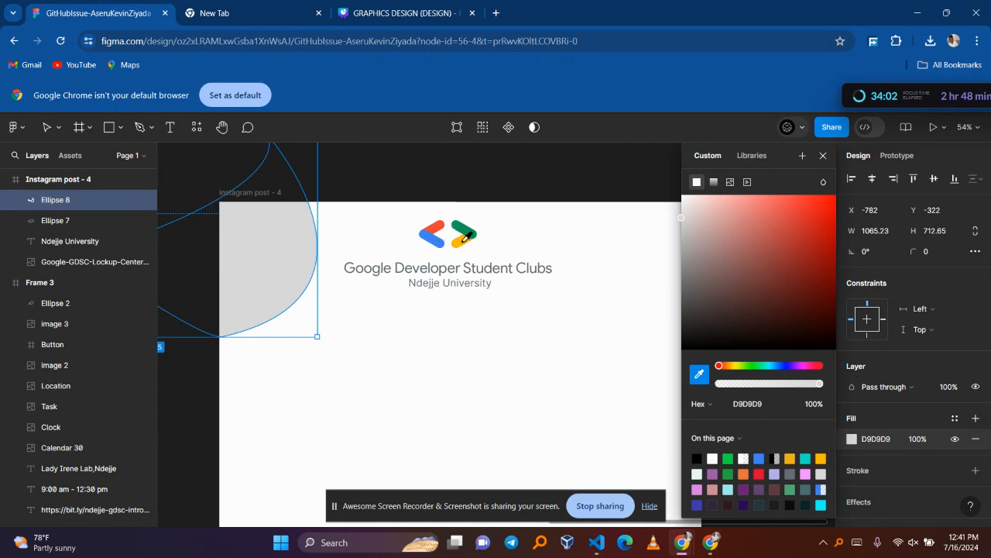
{"action": "left_click", "coordinate": [465, 238]}
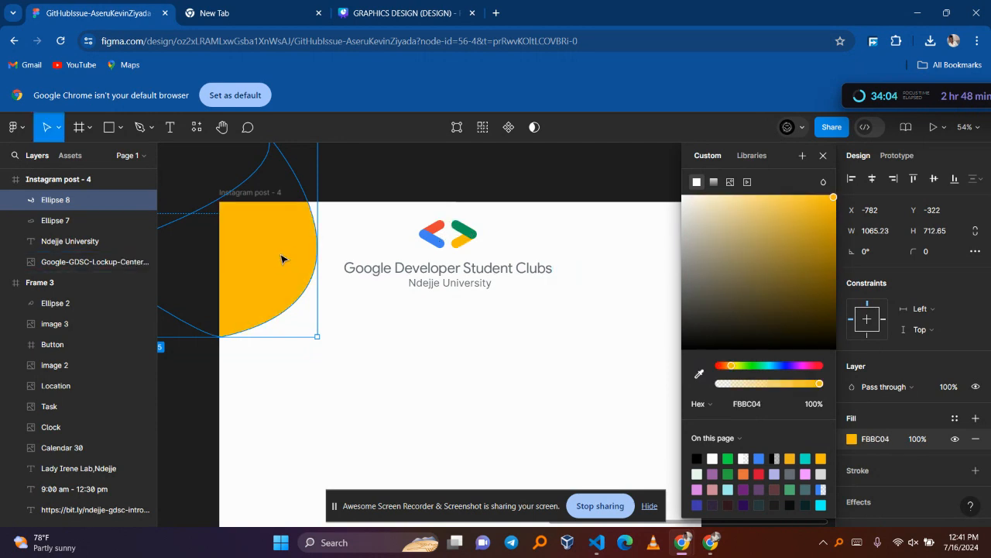
{"action": "left_click", "coordinate": [480, 388]}
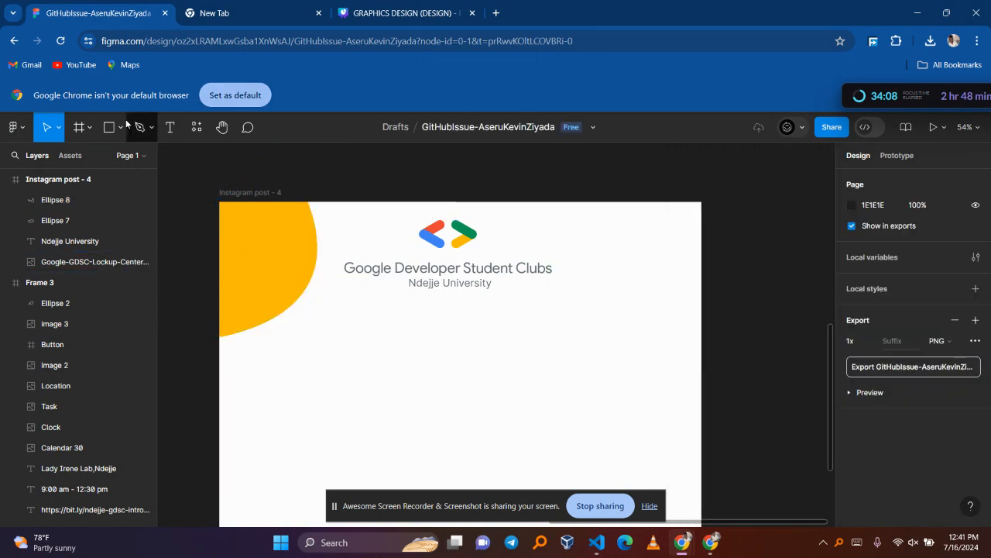
- Copy the green Ellipse 1 from the upper-right corner of the original poster in Frame 3
{"action": "scroll", "coordinate": [478, 295], "scroll_direction": "up", "scroll_amount": 3}
{"action": "scroll", "coordinate": [478, 294], "scroll_direction": "up", "scroll_amount": 3}
{"action": "scroll", "coordinate": [478, 295], "scroll_direction": "down", "scroll_amount": 3}
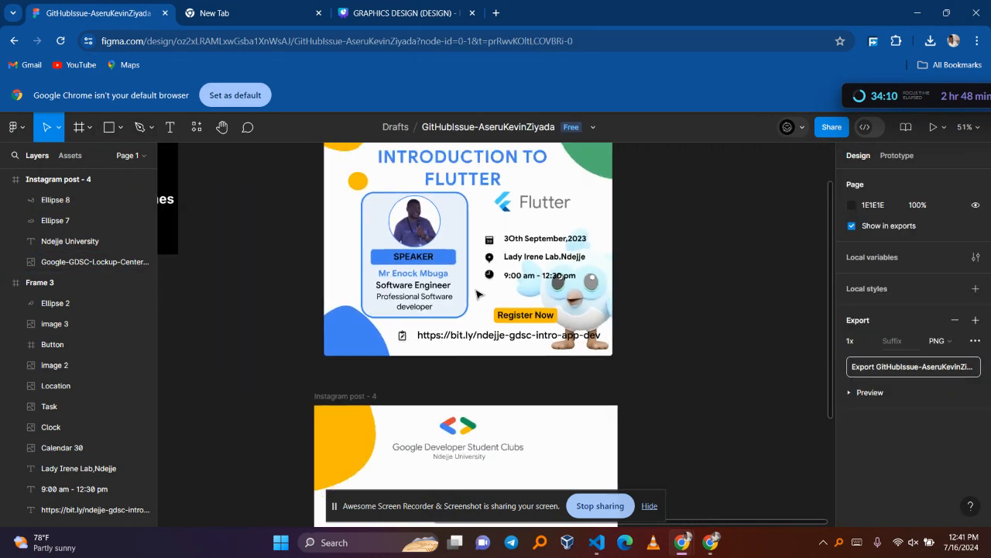
{"action": "left_click", "coordinate": [367, 320]}
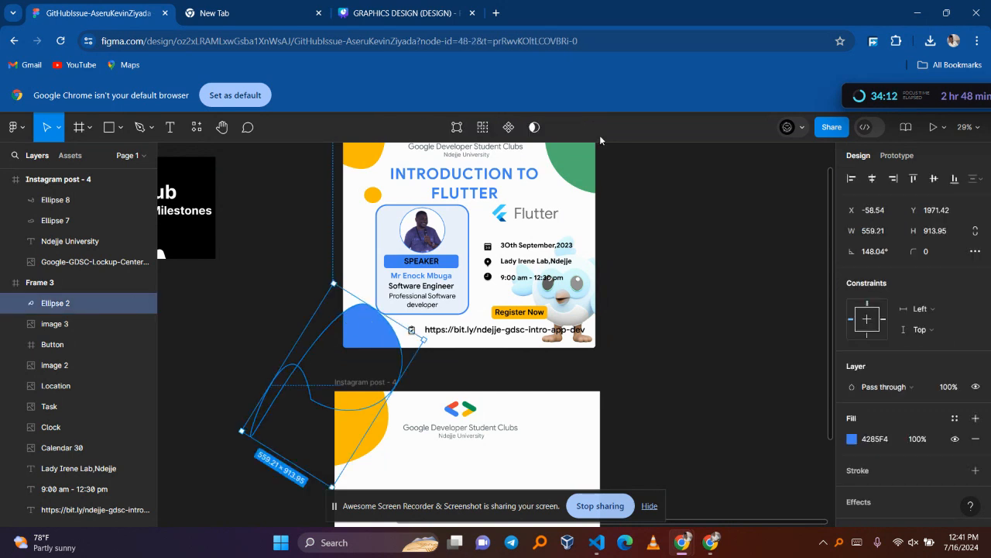
{"action": "left_click", "coordinate": [556, 175]}
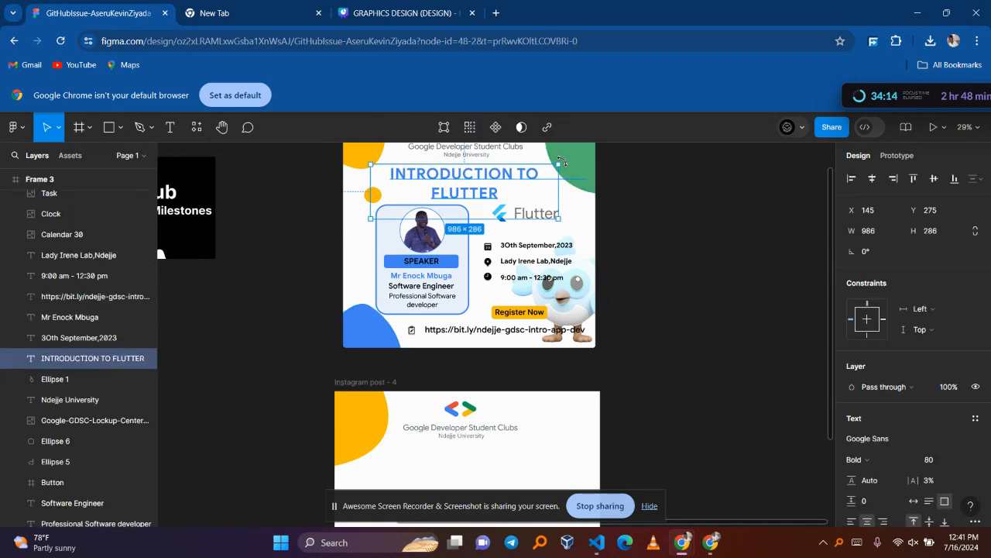
{"action": "left_click", "coordinate": [577, 165]}
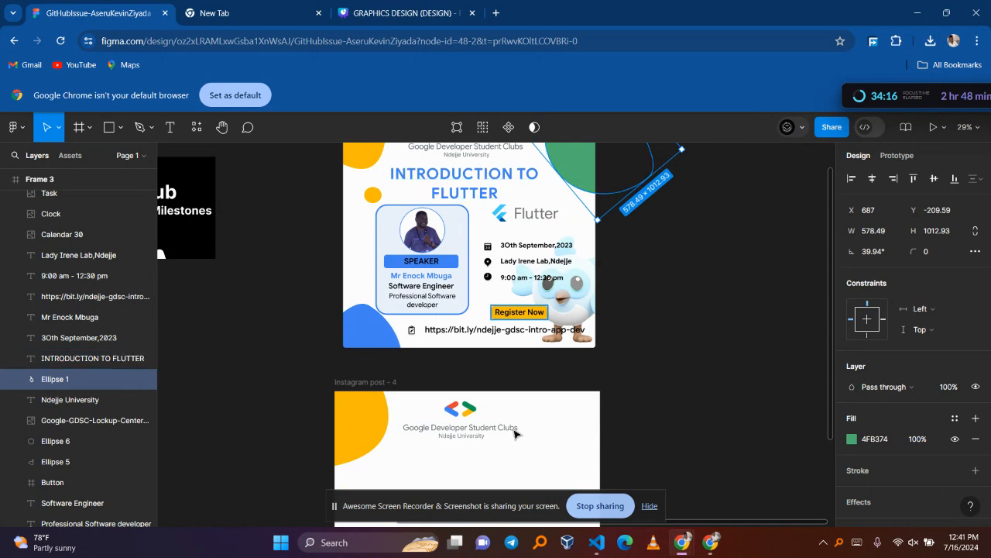
- Paste the green Ellipse 1 on the page without selecting the Instagram post - 4 frame, and delete that copy
{"action": "scroll", "coordinate": [516, 434], "scroll_direction": "down", "scroll_amount": 2}
{"action": "left_click", "coordinate": [524, 393]}
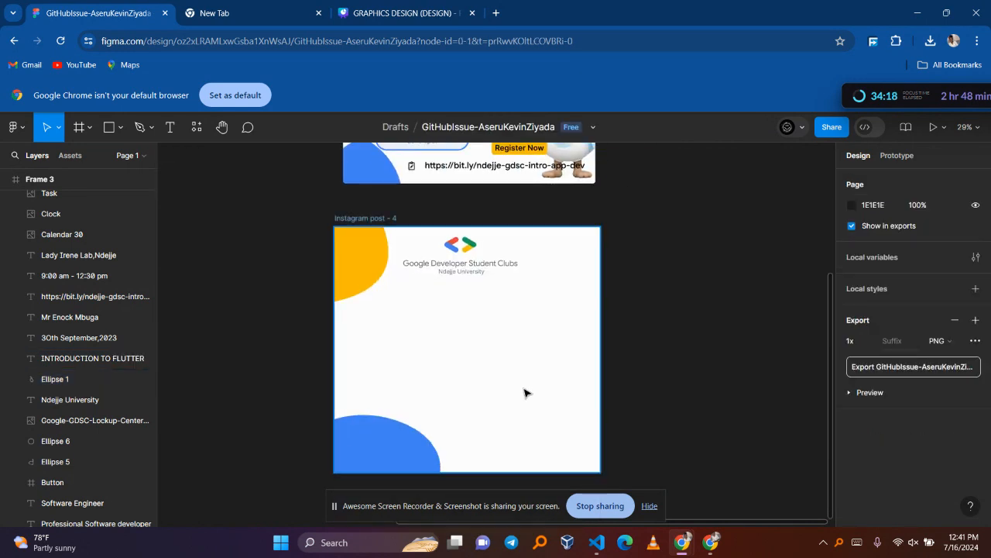
{"action": "key", "text": "ctrl+v"}
{"action": "left_click_drag", "start_coordinate": [514, 370], "coordinate": [501, 395]}
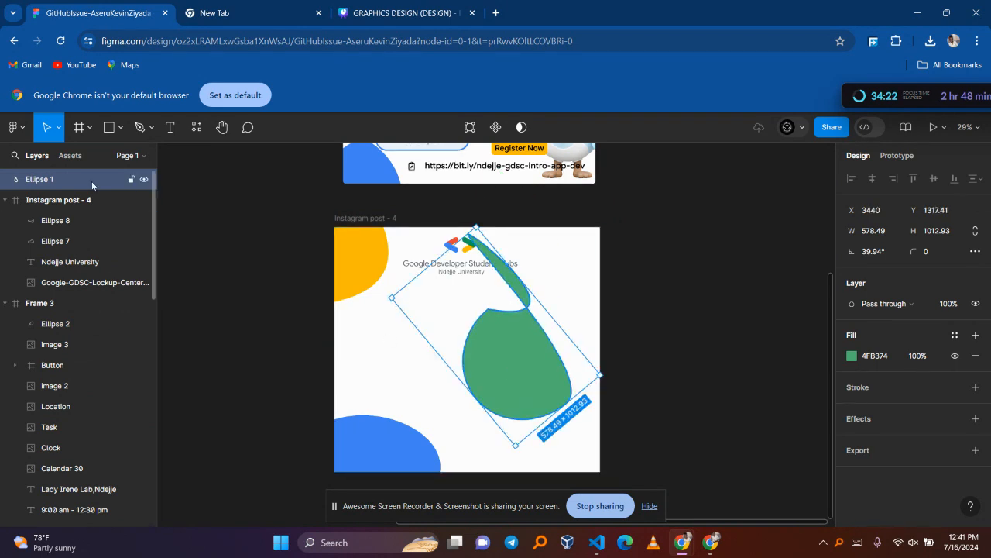
{"action": "key", "text": "Delete"}
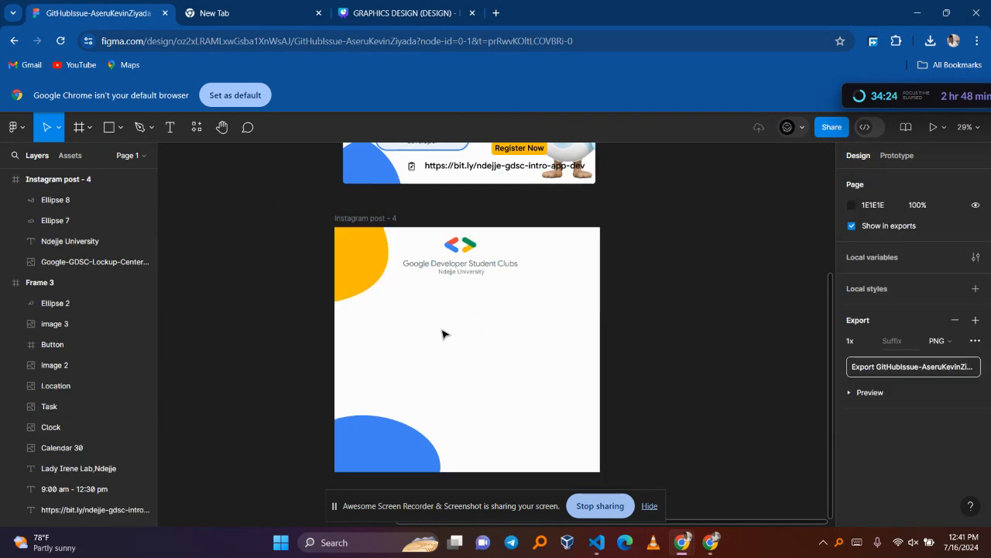
- Paste the green Ellipse 1 inside the Instagram post - 4 frame and move it further into the upper-right corner, to X 759, Y -321.59
{"action": "left_click", "coordinate": [391, 224]}
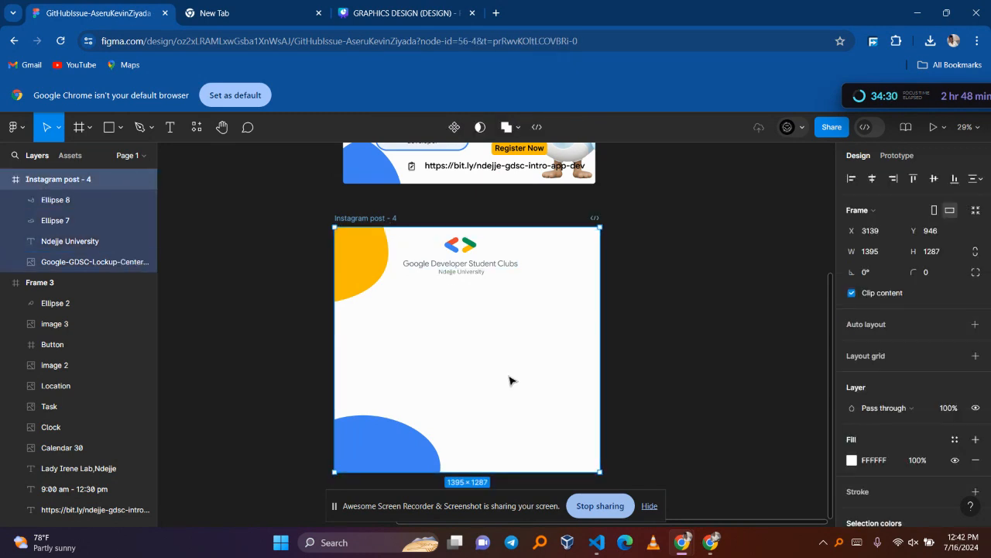
{"action": "key", "text": "ctrl+z"}
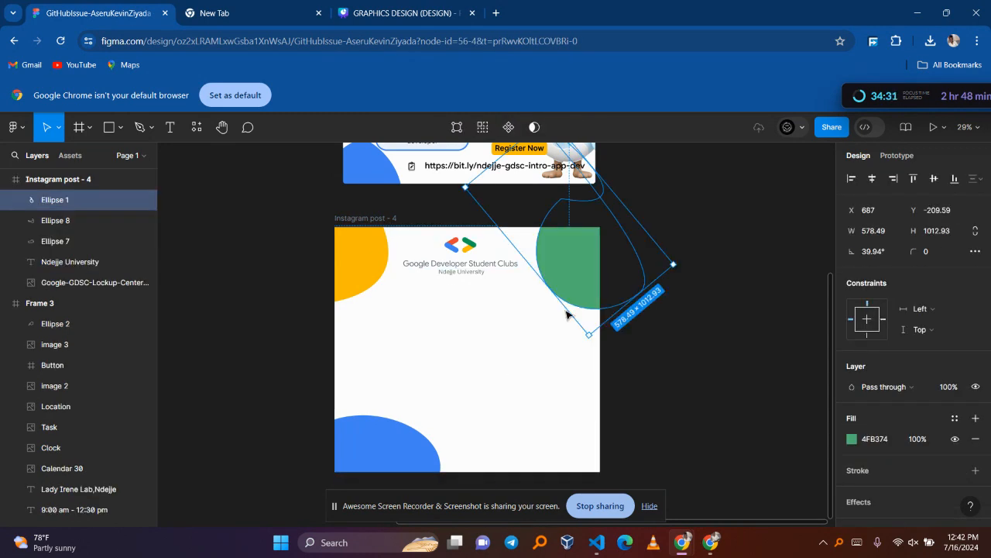
{"action": "left_click", "coordinate": [527, 363]}
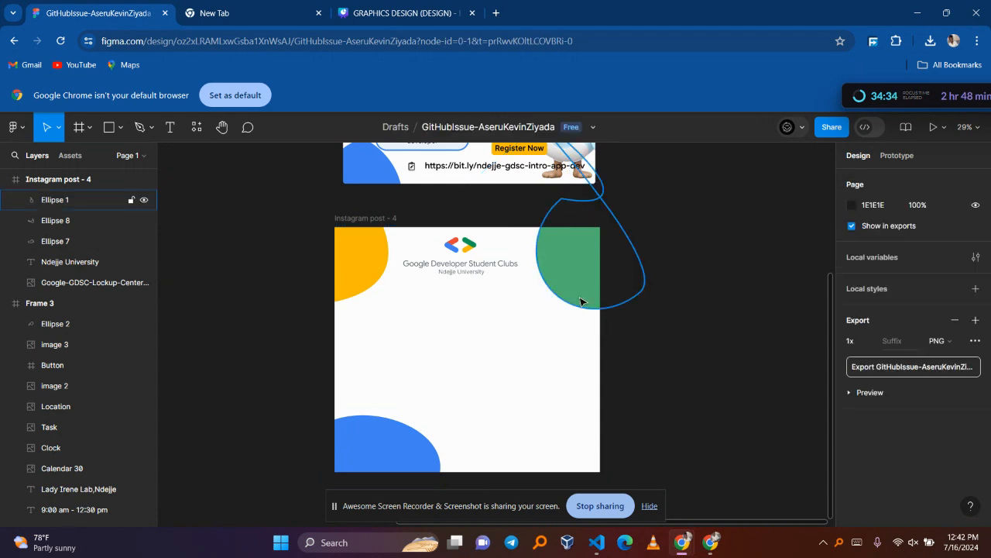
{"action": "left_click_drag", "start_coordinate": [560, 291], "coordinate": [571, 275]}
{"action": "scroll", "coordinate": [462, 340], "scroll_direction": "up", "scroll_amount": 5}
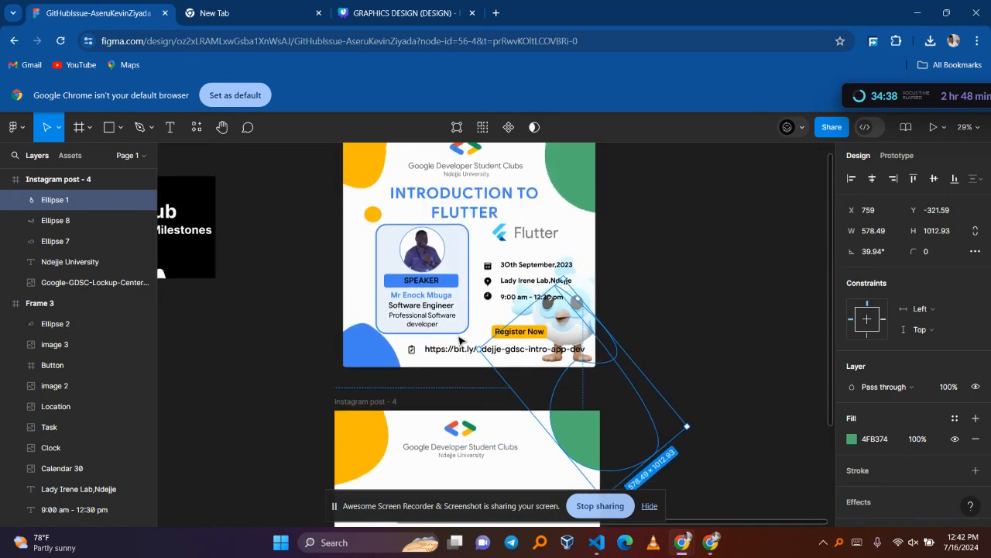
{"action": "scroll", "coordinate": [460, 340], "scroll_direction": "down", "scroll_amount": 3}
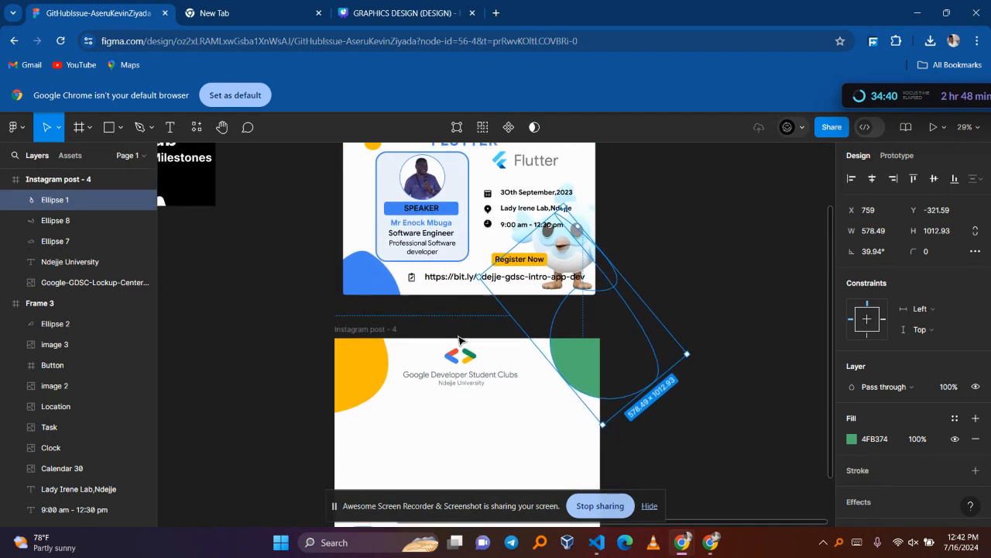
{"action": "left_click", "coordinate": [715, 444]}
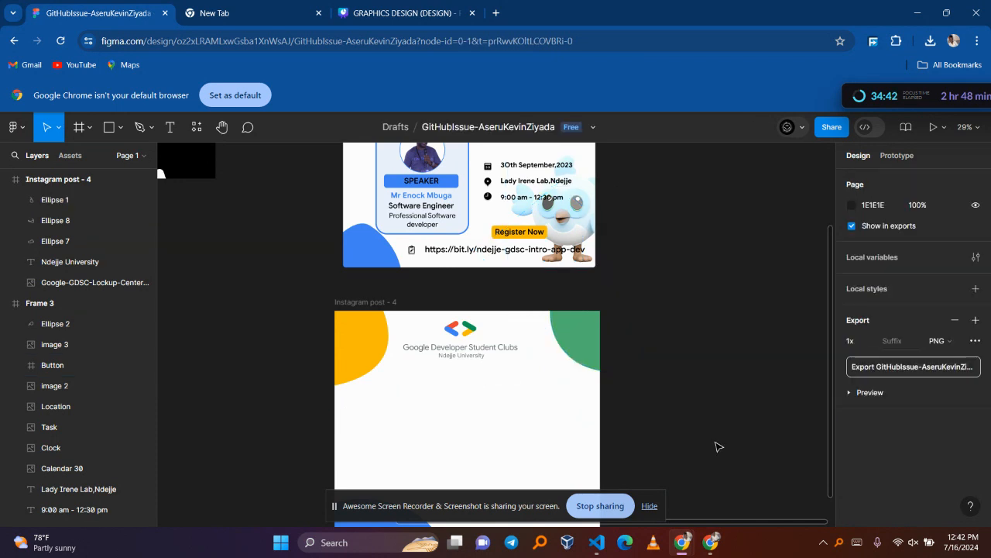
- Review the original poster's content in Frame 3 and activate the Text tool for the Instagram post - 4 frame
{"action": "left_click", "coordinate": [566, 222]}
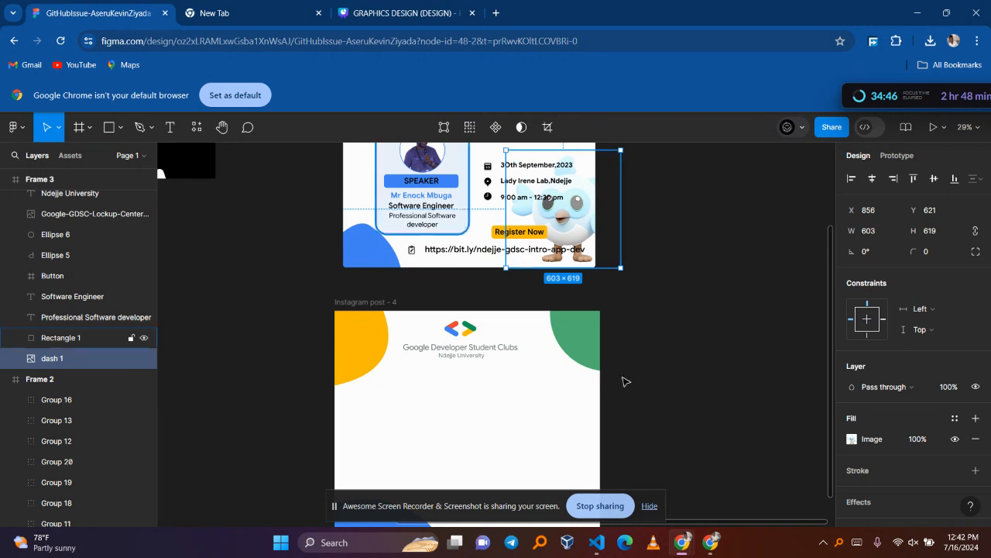
{"action": "left_click", "coordinate": [658, 454]}
{"action": "scroll", "coordinate": [509, 368], "scroll_direction": "up", "scroll_amount": 3}
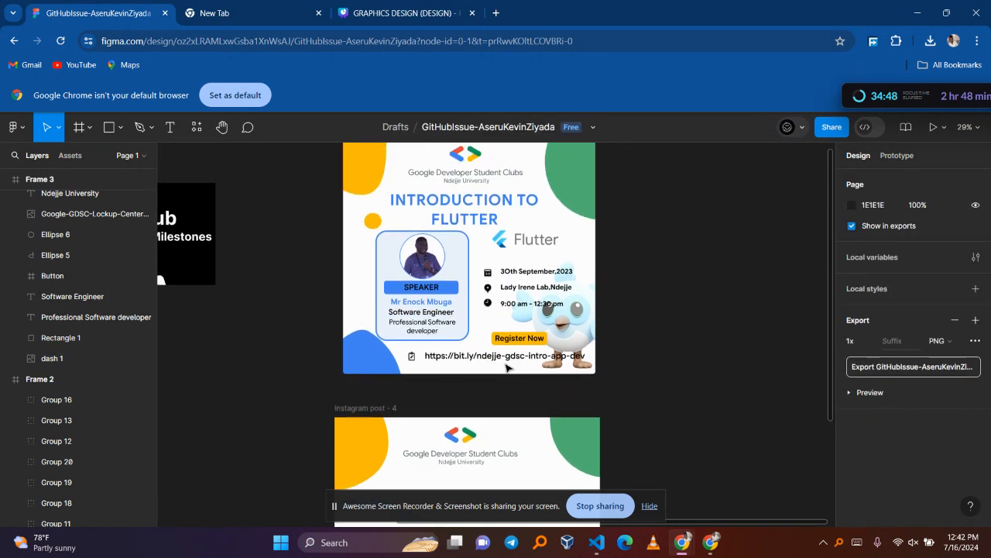
{"action": "scroll", "coordinate": [507, 368], "scroll_direction": "down", "scroll_amount": 3}
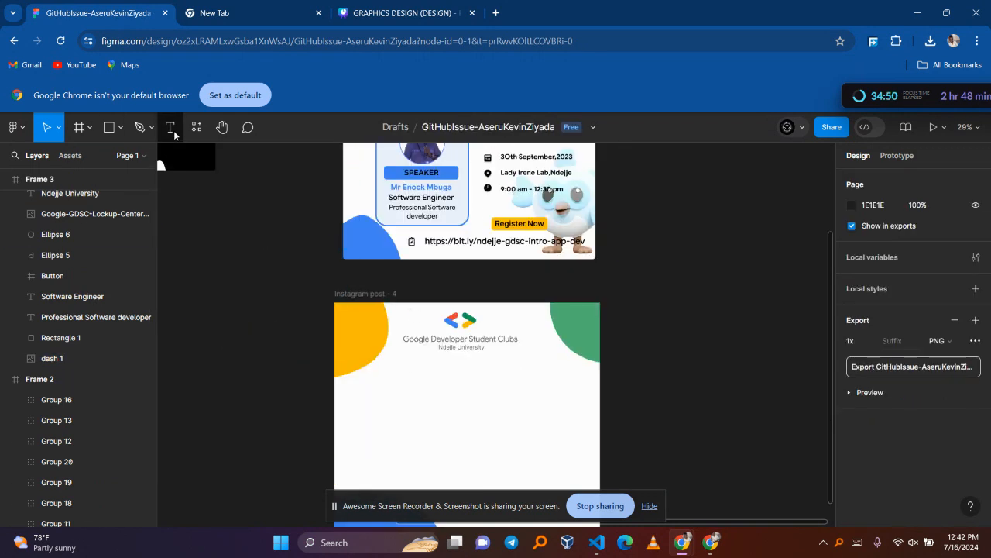
{"action": "left_click", "coordinate": [172, 128]}
{"action": "scroll", "coordinate": [436, 292], "scroll_direction": "up", "scroll_amount": 3}
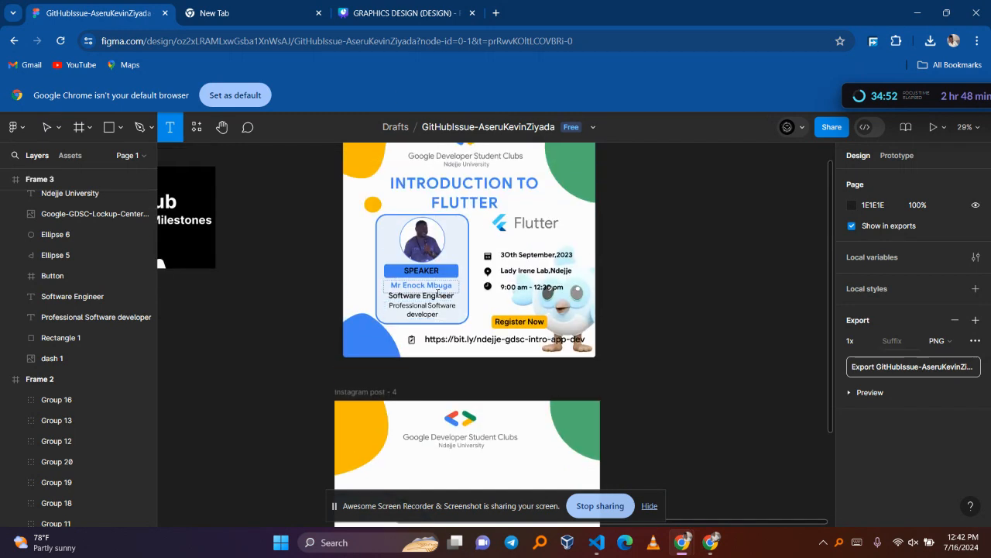
- Add the text "INTRODUCTION TO FLUTTER" below the university name in the Instagram post - 4 frame
{"action": "scroll", "coordinate": [469, 358], "scroll_direction": "down", "scroll_amount": 5}
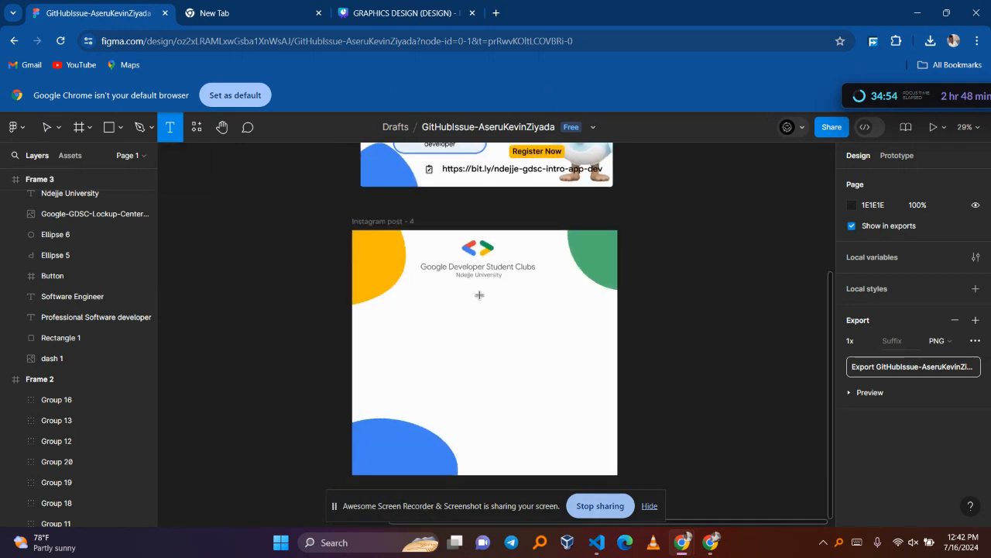
{"action": "left_click", "coordinate": [468, 311]}
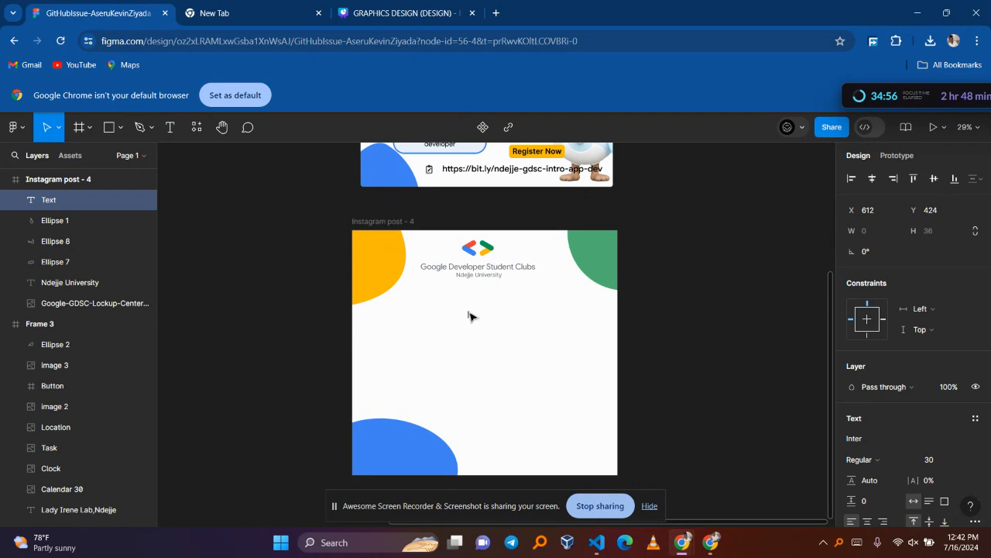
{"action": "type", "text": "INTRODUCTION TO"}
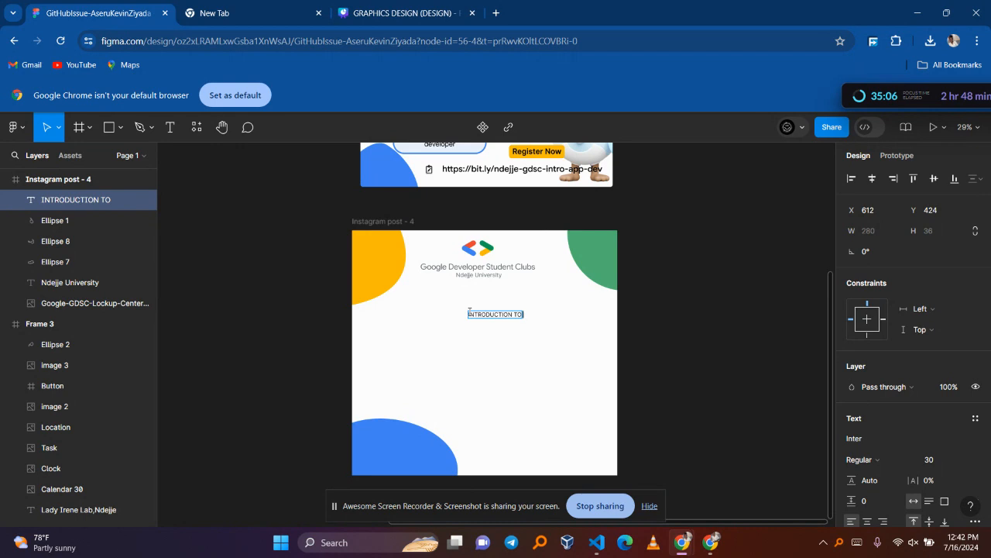
{"action": "type", "text": "TTER"}
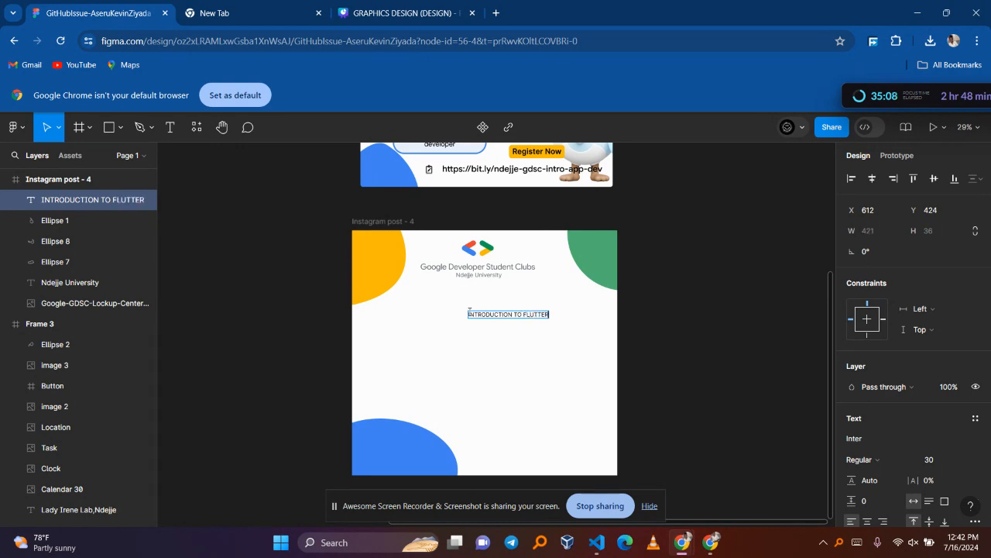
- Set the font size of the whole INTRODUCTION TO FLUTTER heading to 85
{"action": "key", "text": "ctrl+a"}
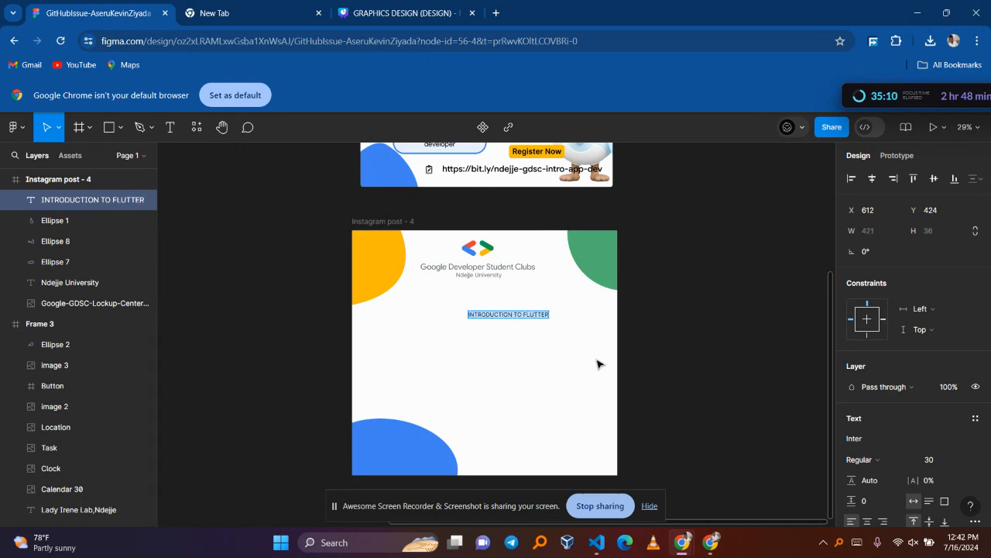
{"action": "left_click", "coordinate": [966, 462]}
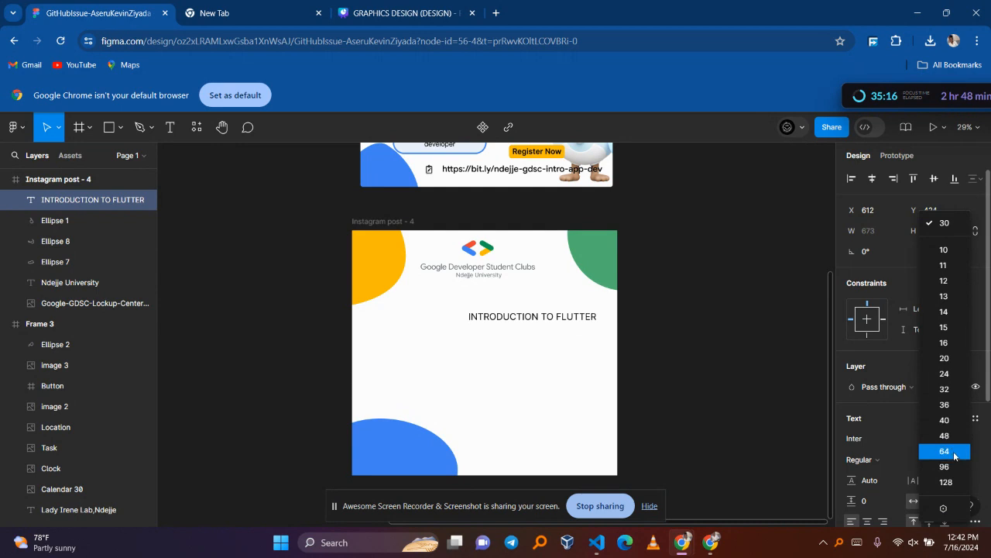
{"action": "left_click", "coordinate": [959, 451]}
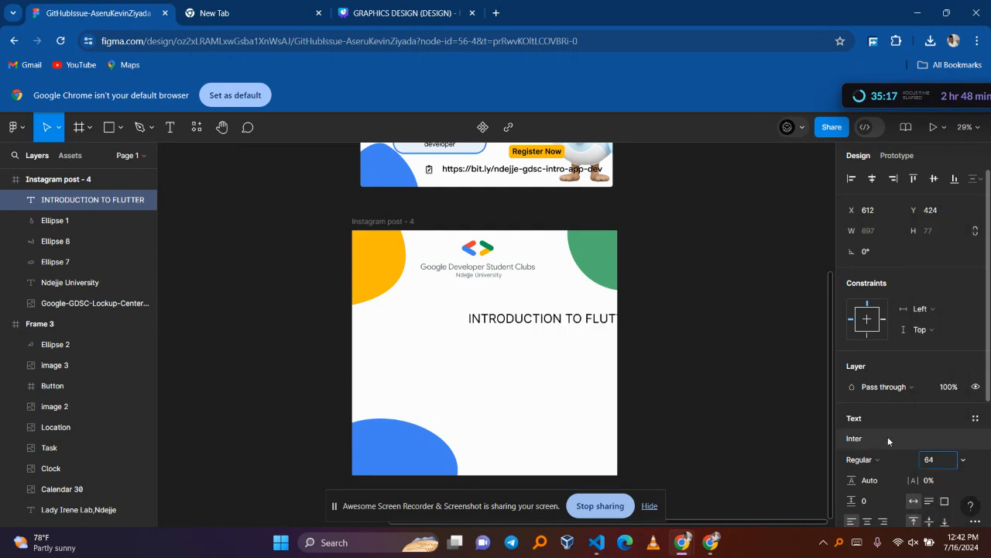
{"action": "left_click", "coordinate": [937, 462]}
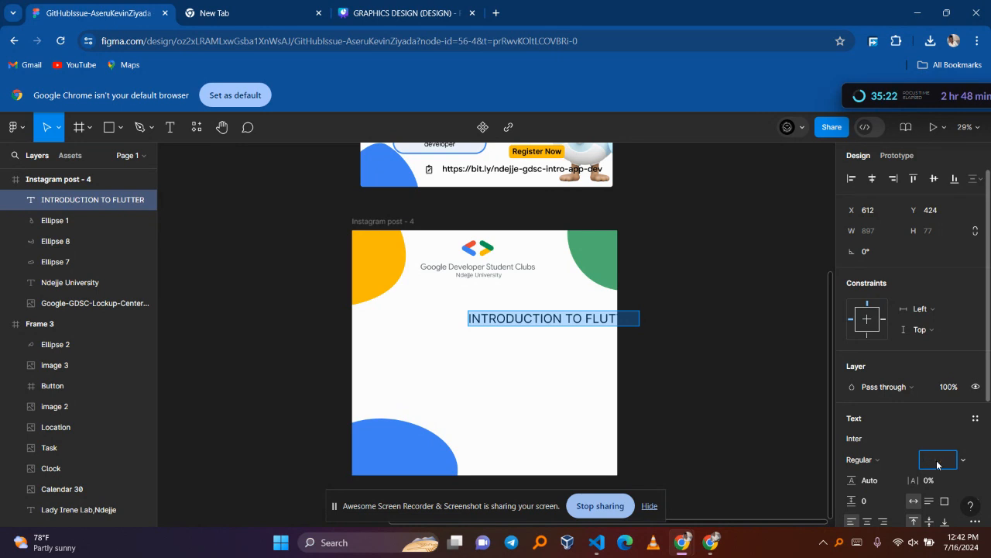
{"action": "key", "text": "Return"}
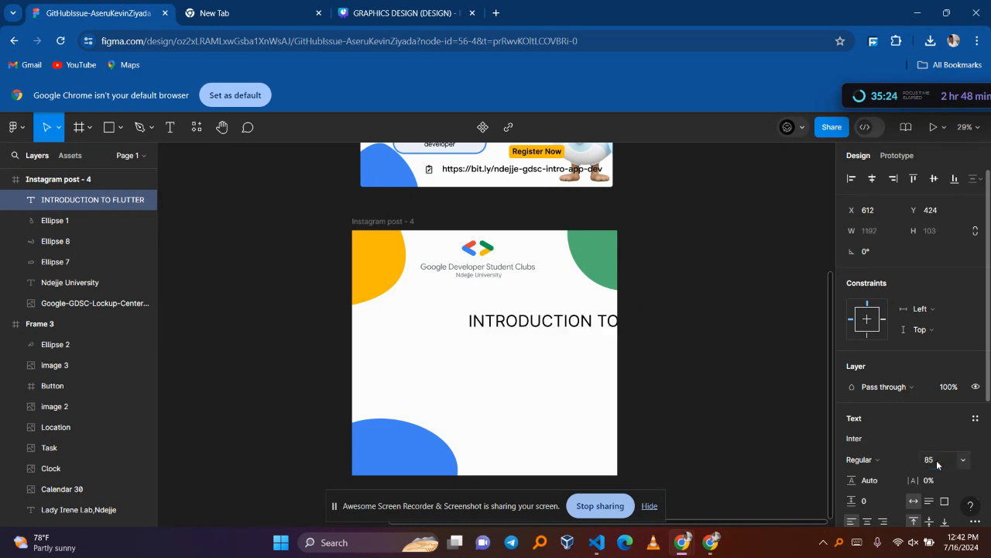
- Change the heading's font to Google Sans with the Bold weight
{"action": "double_click", "coordinate": [579, 319]}
{"action": "triple_click", "coordinate": [578, 322]}
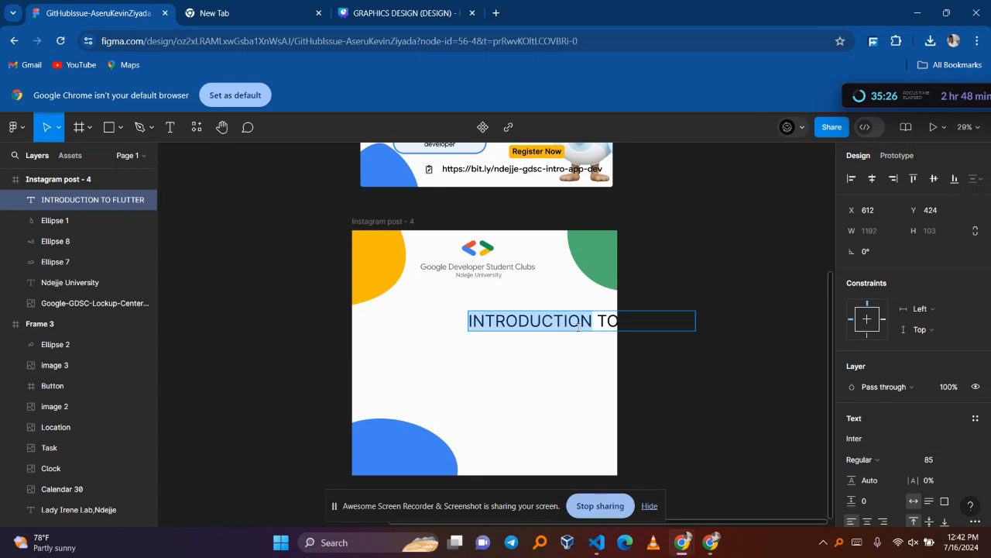
{"action": "left_click", "coordinate": [877, 437]}
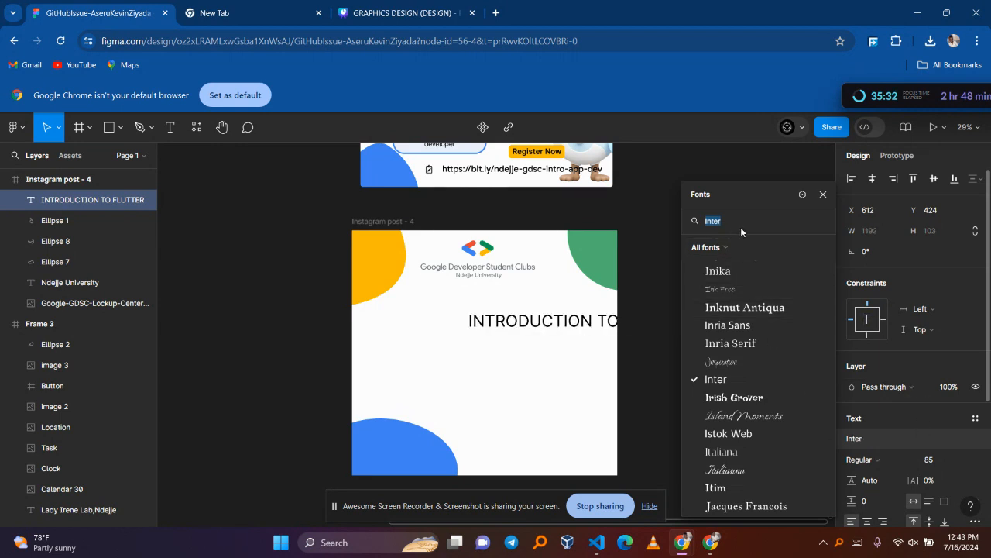
{"action": "type", "text": "GOOG"}
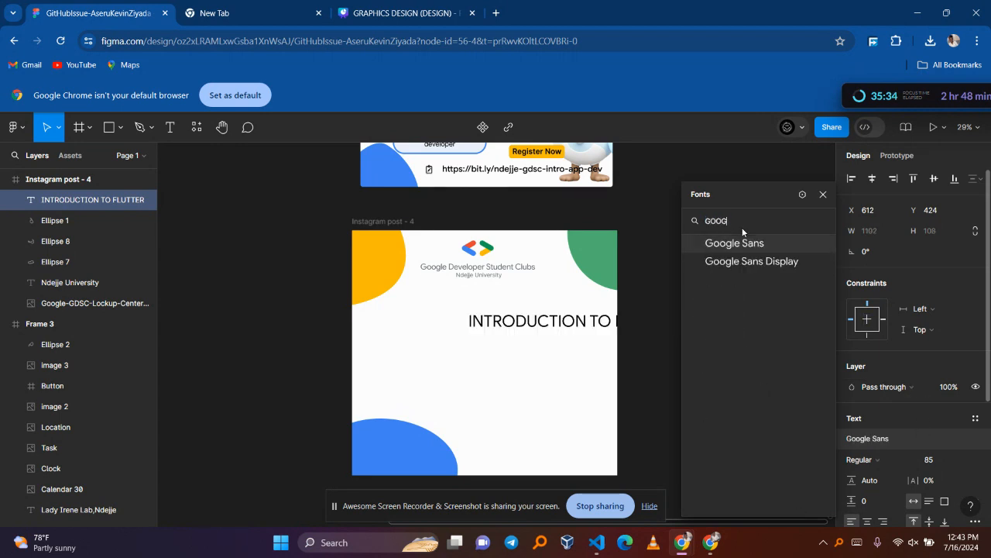
{"action": "left_click", "coordinate": [763, 242]}
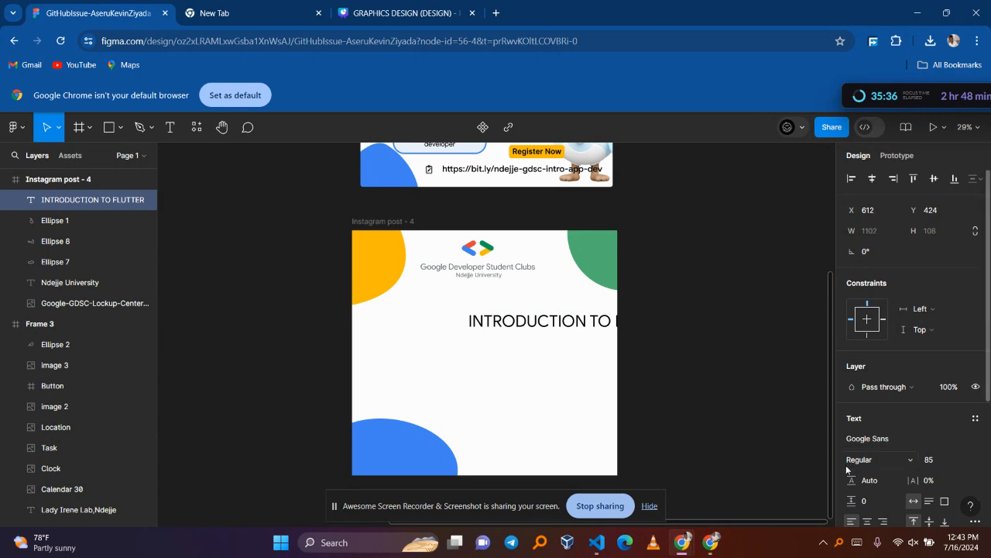
{"action": "left_click", "coordinate": [910, 460]}
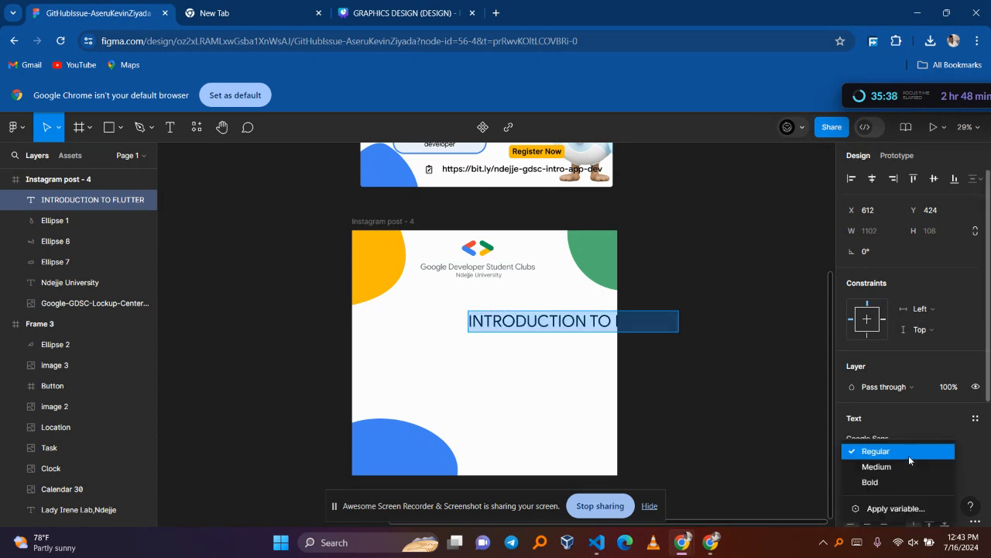
{"action": "left_click", "coordinate": [872, 482]}
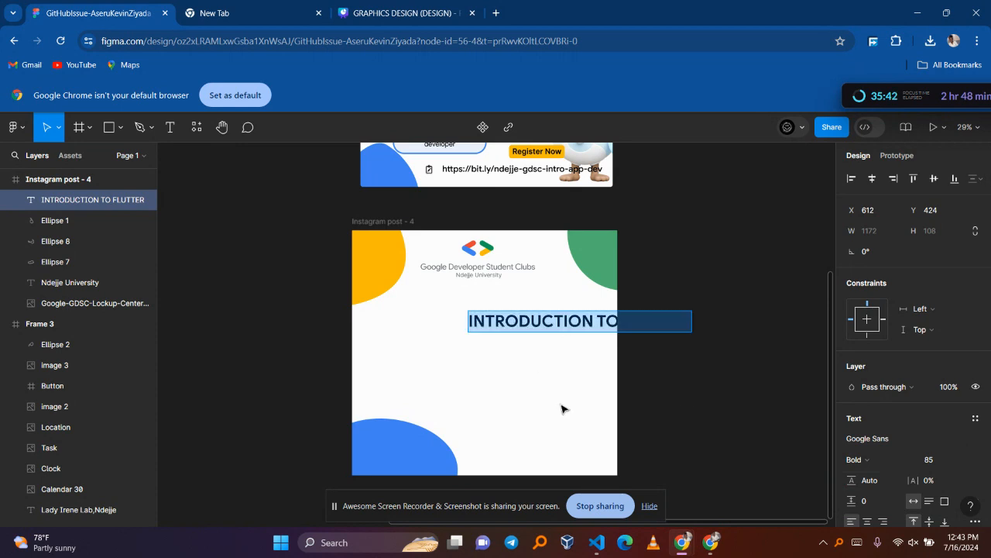
- Move the heading under the club logo to about X 135, Y 373 and fill it with the blue 4285F4 sampled from the lower ellipse
{"action": "key", "text": "Escape"}
{"action": "left_click_drag", "start_coordinate": [558, 321], "coordinate": [512, 313]}
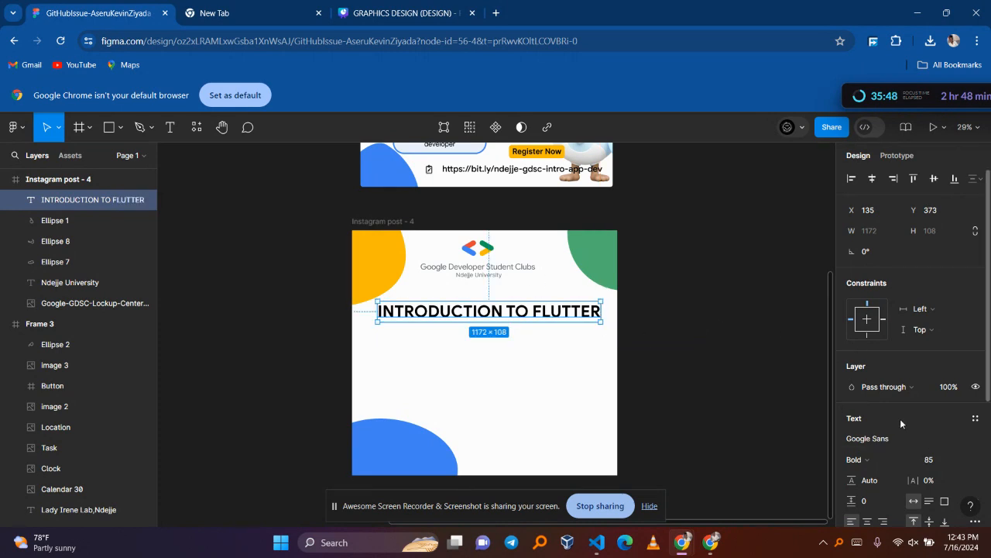
{"action": "scroll", "coordinate": [856, 457], "scroll_direction": "down", "scroll_amount": 2}
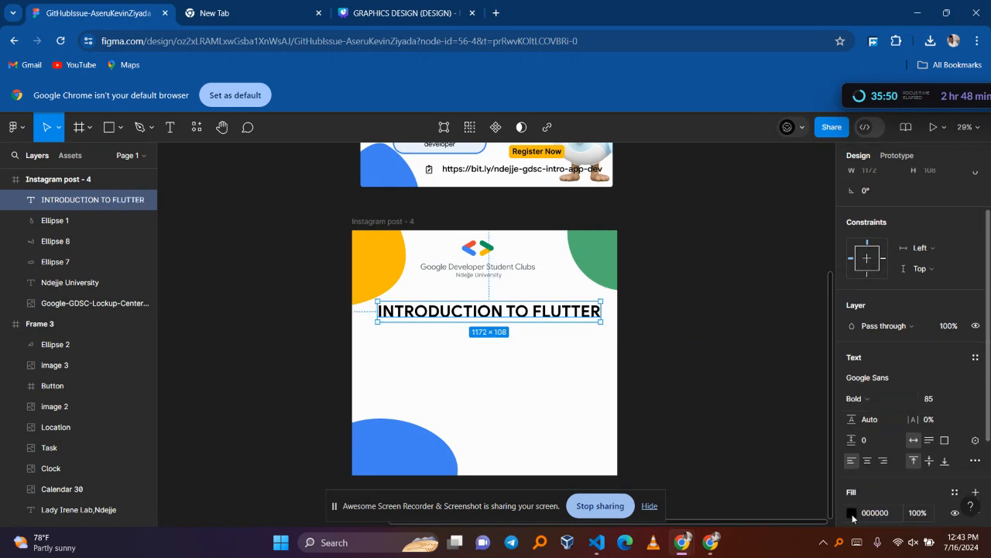
{"action": "left_click", "coordinate": [852, 514]}
{"action": "left_click", "coordinate": [700, 374]}
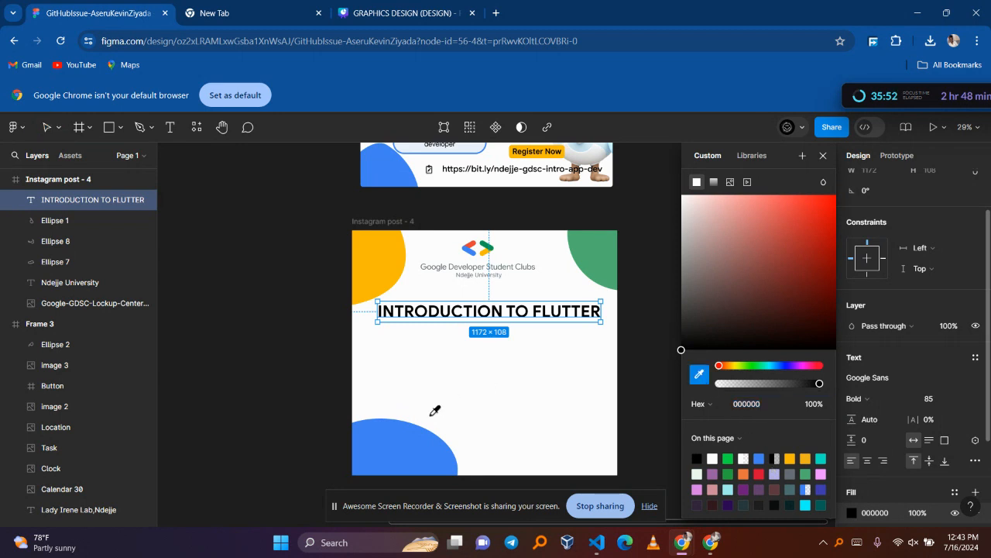
{"action": "left_click", "coordinate": [416, 456]}
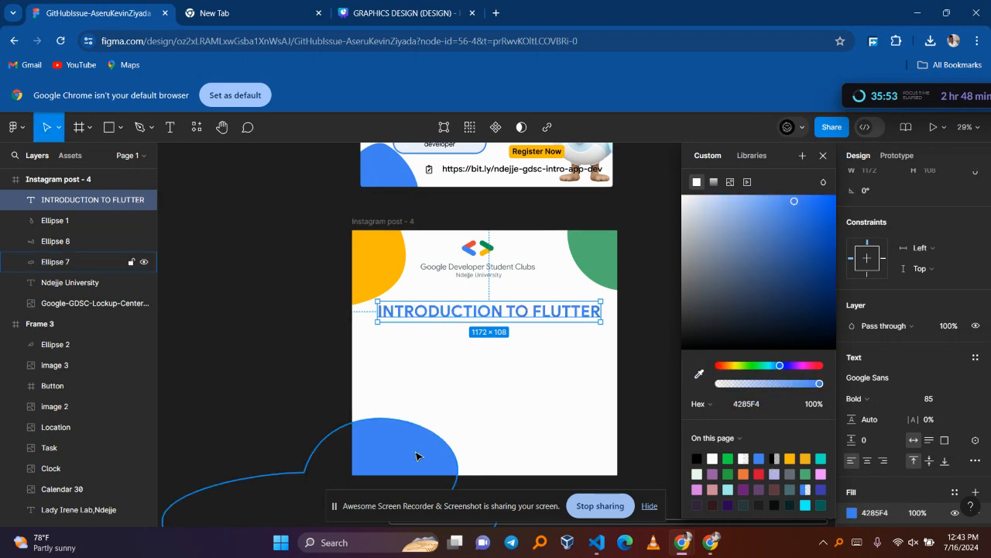
{"action": "left_click", "coordinate": [546, 352]}
- Delete the word FLUTTER from the blue heading so that it reads "INTRODUCTION TO"
{"action": "scroll", "coordinate": [547, 353], "scroll_direction": "up", "scroll_amount": 3}
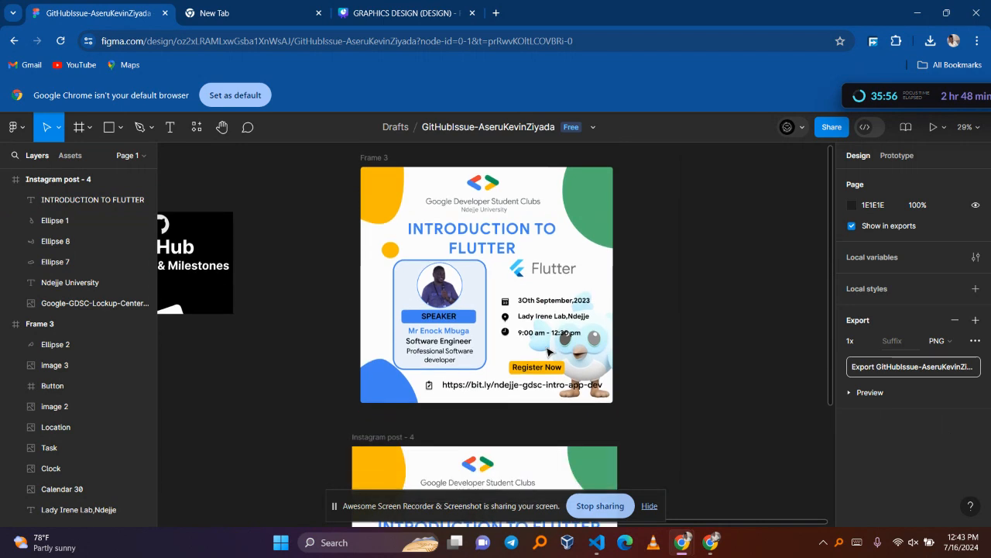
{"action": "scroll", "coordinate": [547, 353], "scroll_direction": "down", "scroll_amount": 2}
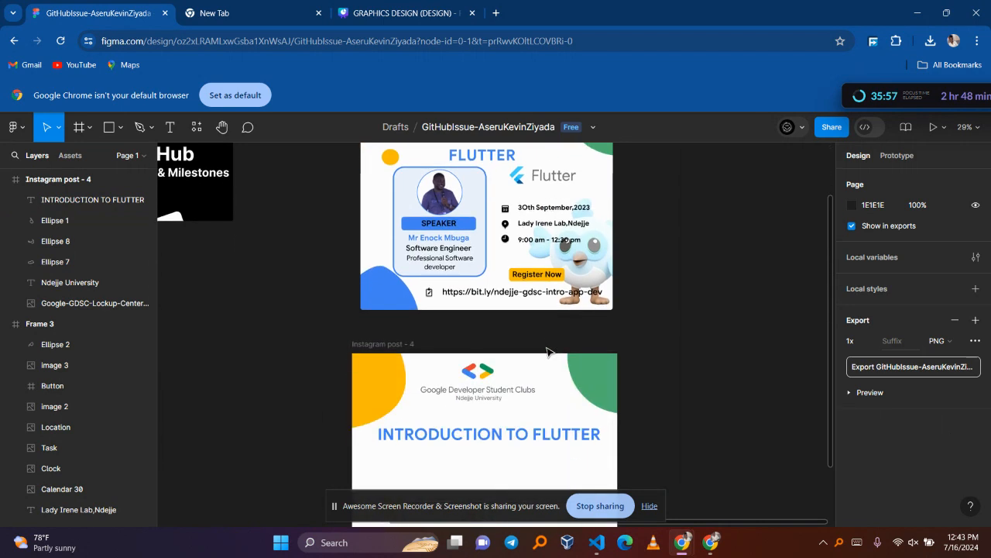
{"action": "left_click", "coordinate": [532, 436]}
{"action": "double_click", "coordinate": [532, 435]}
{"action": "left_click", "coordinate": [532, 433]}
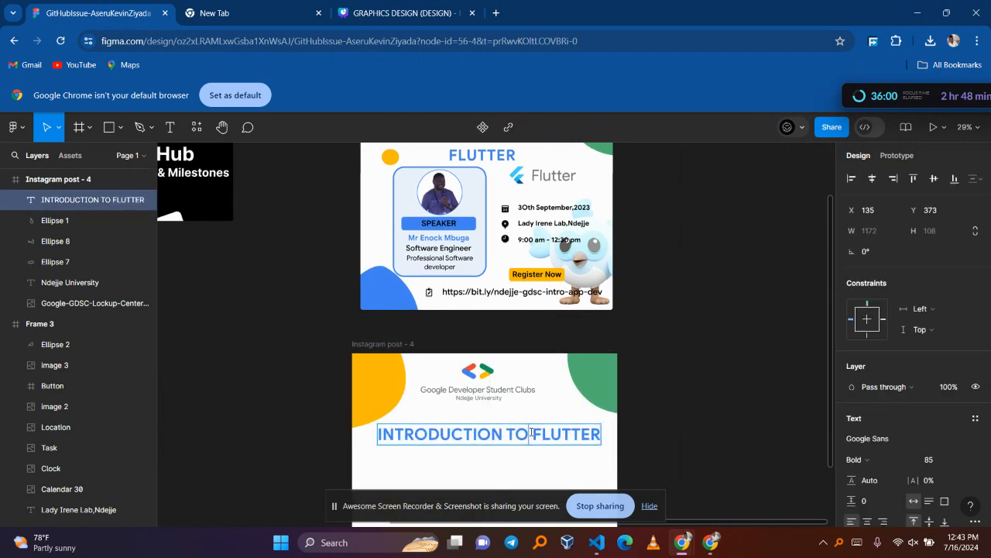
{"action": "key", "text": "Delete"}
{"action": "key", "text": "Delete"}
{"action": "key", "text": "Delete"}
{"action": "key", "text": "Delete"}
{"action": "key", "text": "Delete"}
{"action": "key", "text": "Delete"}
{"action": "key", "text": "Delete"}
{"action": "key", "text": "Delete"}
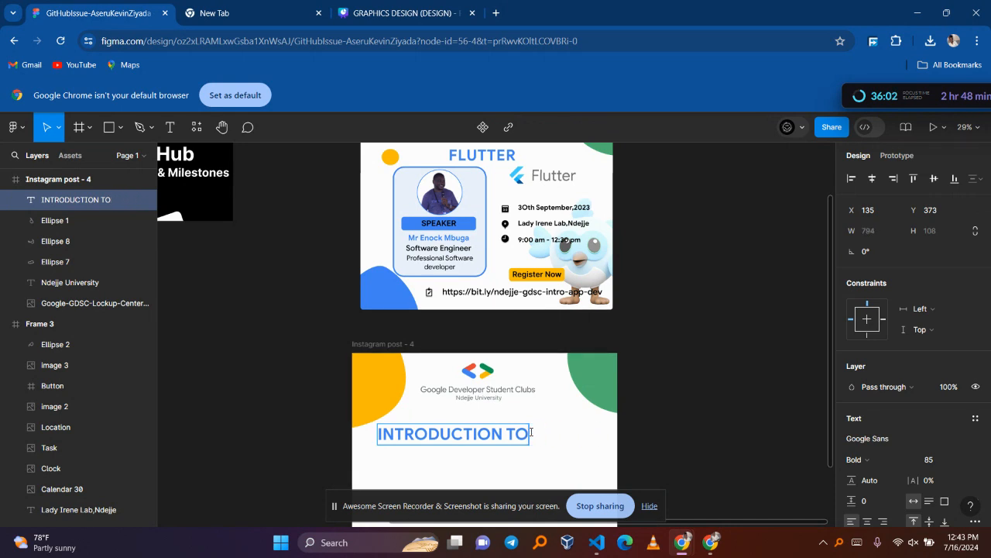
- Move the INTRODUCTION TO heading closer beneath the university name, to about X 312, Y 309
{"action": "key", "text": "Escape"}
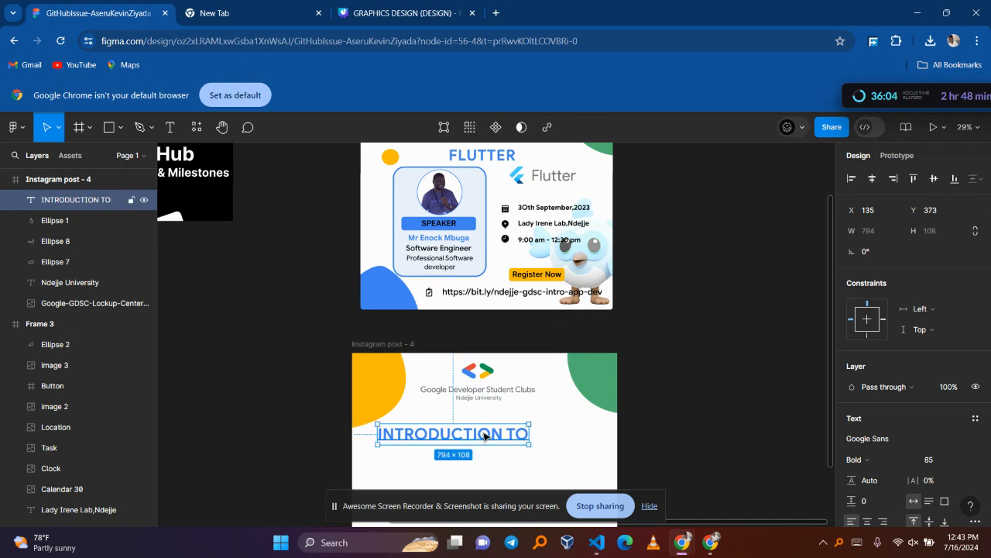
{"action": "left_click", "coordinate": [396, 493]}
{"action": "left_click_drag", "start_coordinate": [465, 439], "coordinate": [503, 425]}
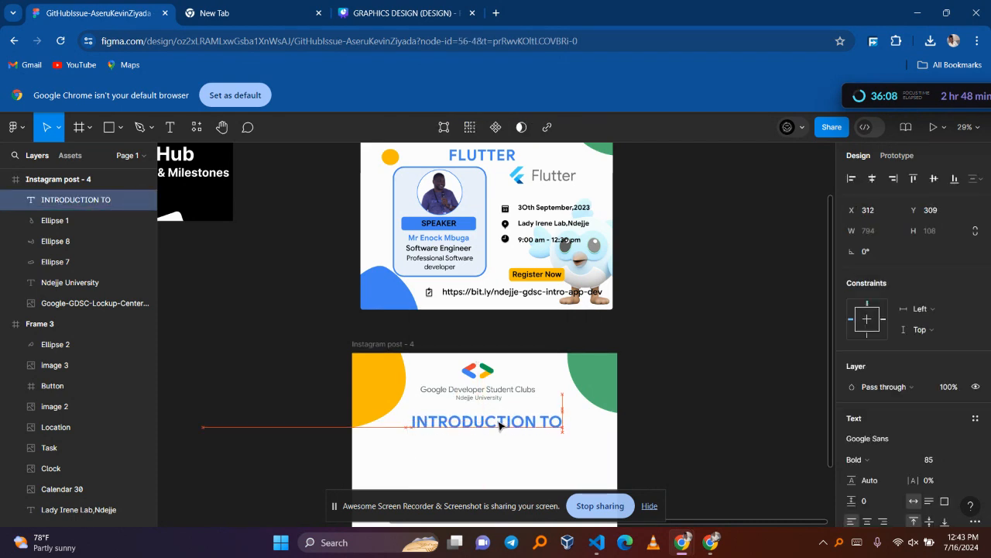
- Copy the Flutter logo from Frame 3 into Instagram post - 4 and place it beneath the heading at about X 485, Y 455
{"action": "left_click", "coordinate": [541, 184]}
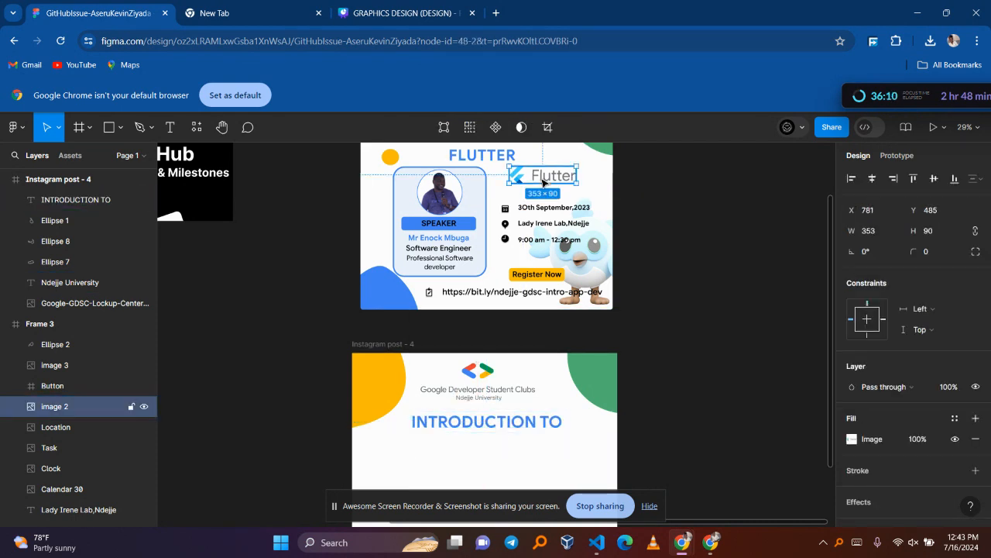
{"action": "scroll", "coordinate": [487, 250], "scroll_direction": "down", "scroll_amount": 5}
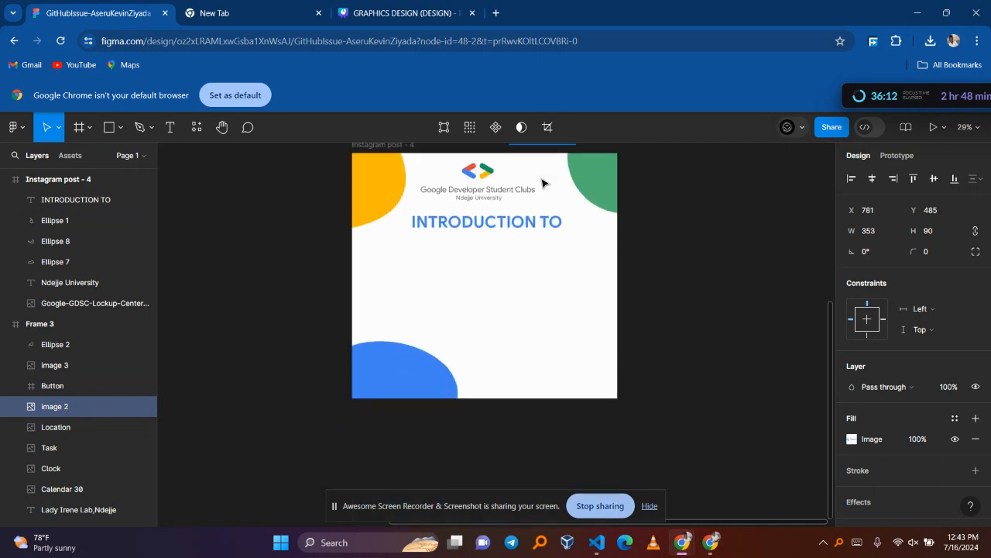
{"action": "left_click", "coordinate": [487, 250]}
{"action": "key", "text": "ctrl+v"}
{"action": "left_click_drag", "start_coordinate": [463, 332], "coordinate": [484, 251]}
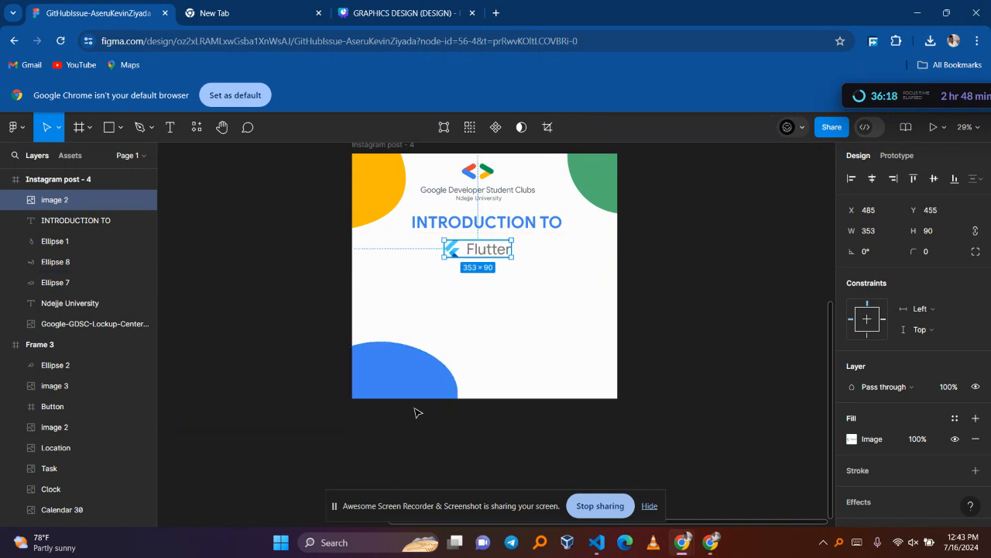
- Shift the blue ellipse of Instagram post - 4 farther into the frame's lower-left corner, to about X -1150, Y 1029
{"action": "left_click", "coordinate": [416, 399]}
{"action": "left_click_drag", "start_coordinate": [411, 381], "coordinate": [382, 390]}
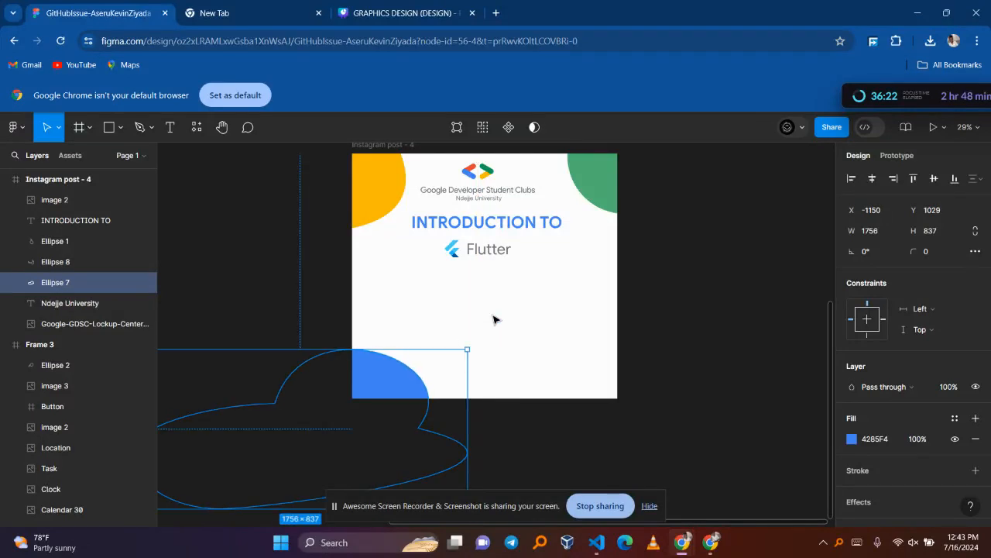
{"action": "scroll", "coordinate": [493, 319], "scroll_direction": "up", "scroll_amount": 5}
{"action": "scroll", "coordinate": [494, 319], "scroll_direction": "down", "scroll_amount": 2}
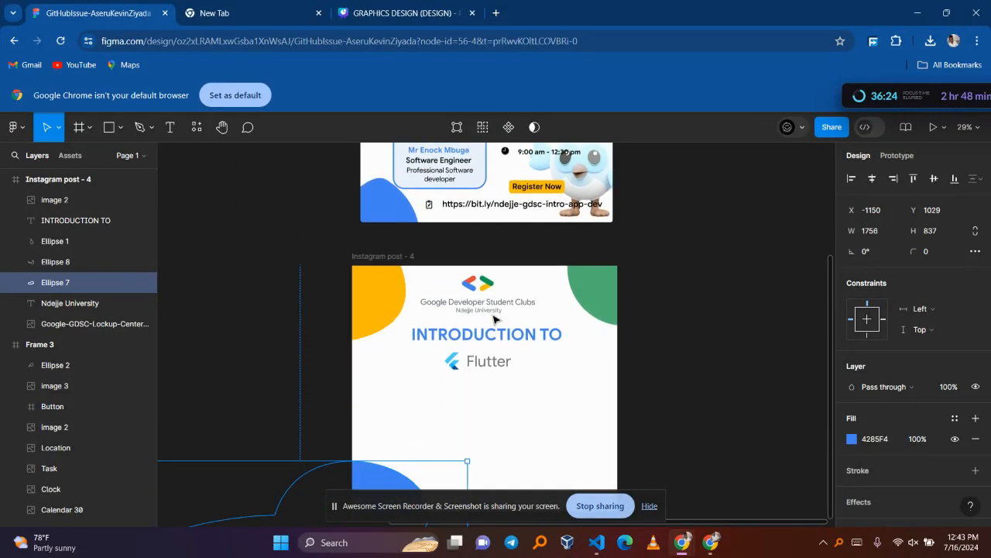
{"action": "scroll", "coordinate": [494, 319], "scroll_direction": "up", "scroll_amount": 2}
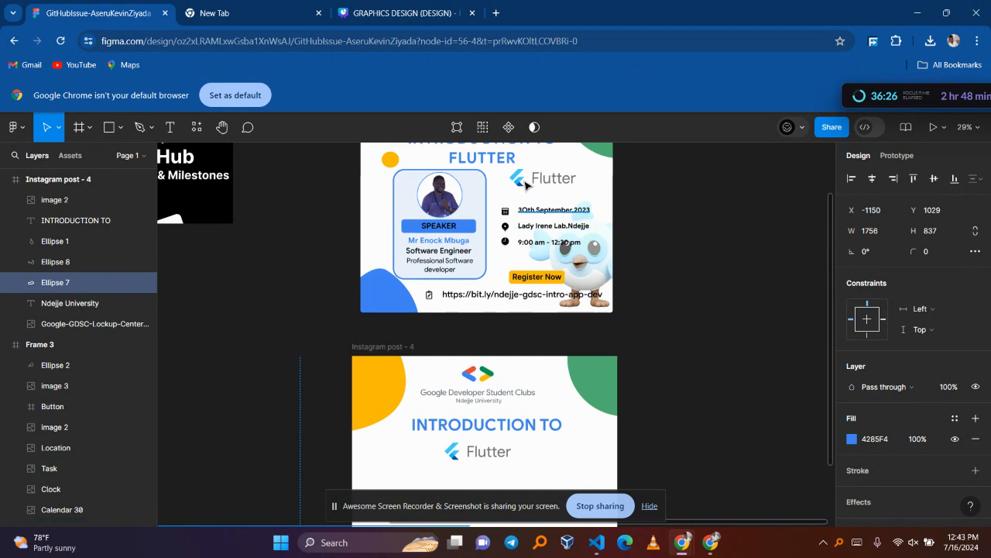
{"action": "left_click_drag", "start_coordinate": [514, 200], "coordinate": [569, 254]}
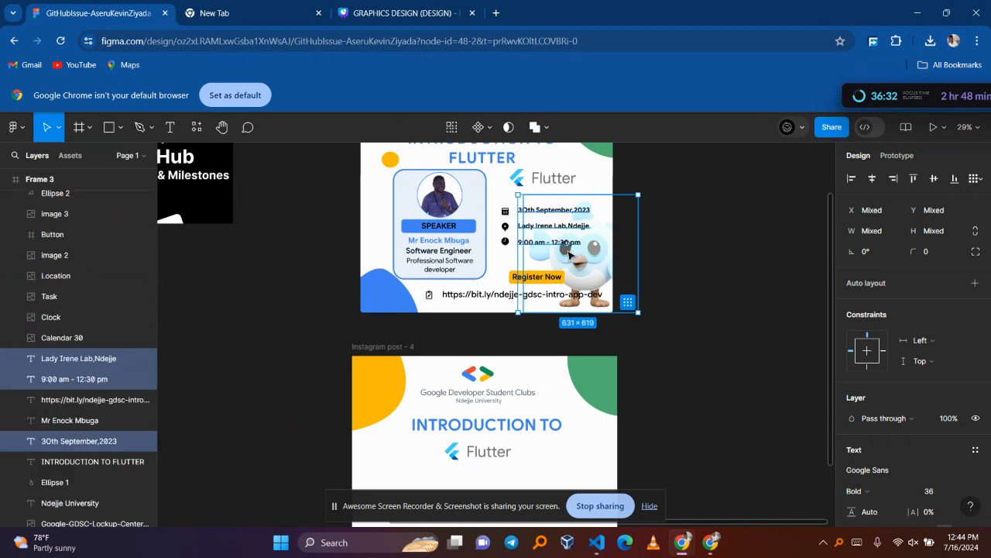
{"action": "scroll", "coordinate": [568, 255], "scroll_direction": "down", "scroll_amount": 2}
{"action": "left_click", "coordinate": [524, 238]}
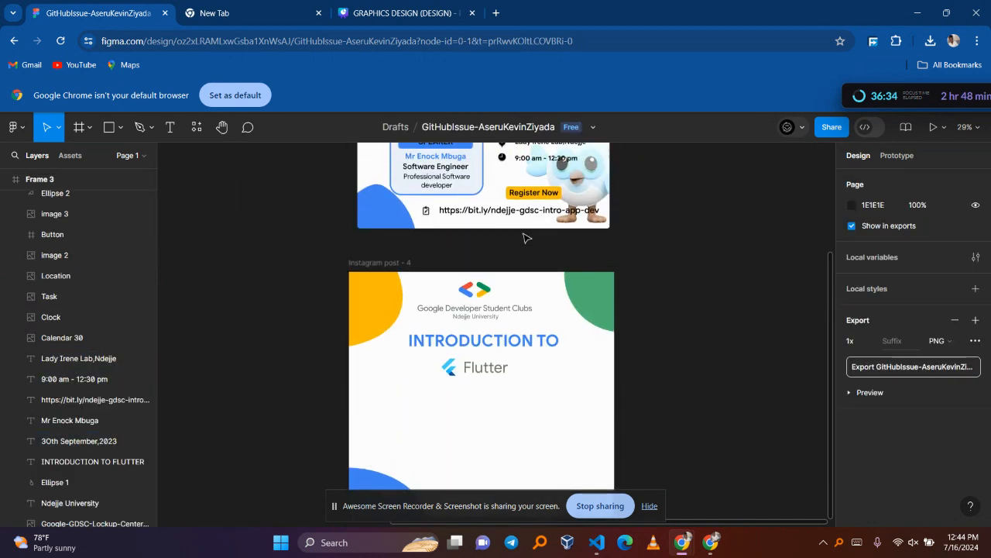
{"action": "left_click", "coordinate": [386, 264]}
{"action": "left_click", "coordinate": [519, 405]}
{"action": "scroll", "coordinate": [520, 405], "scroll_direction": "down", "scroll_amount": 1}
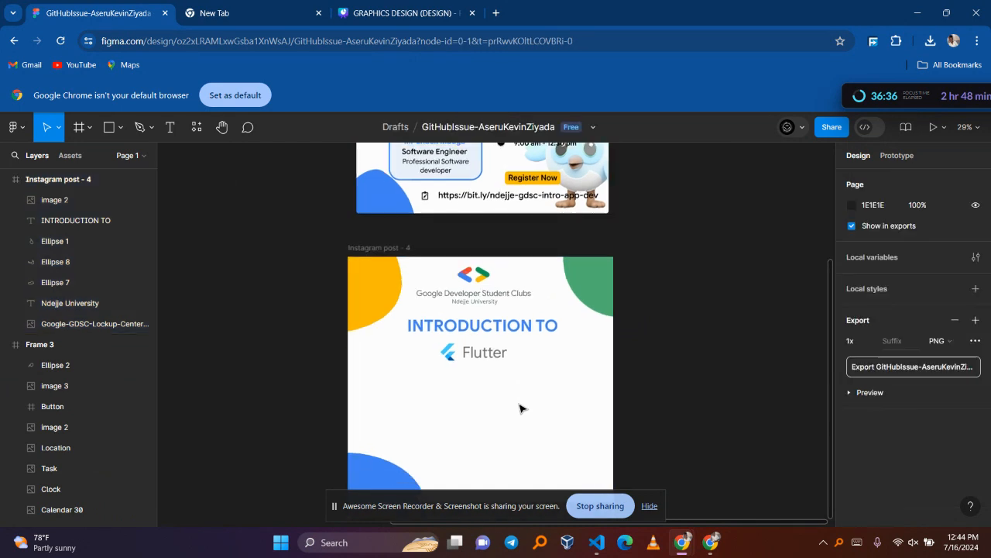
{"action": "scroll", "coordinate": [520, 408], "scroll_direction": "down", "scroll_amount": 3}
{"action": "scroll", "coordinate": [529, 315], "scroll_direction": "up", "scroll_amount": 2}
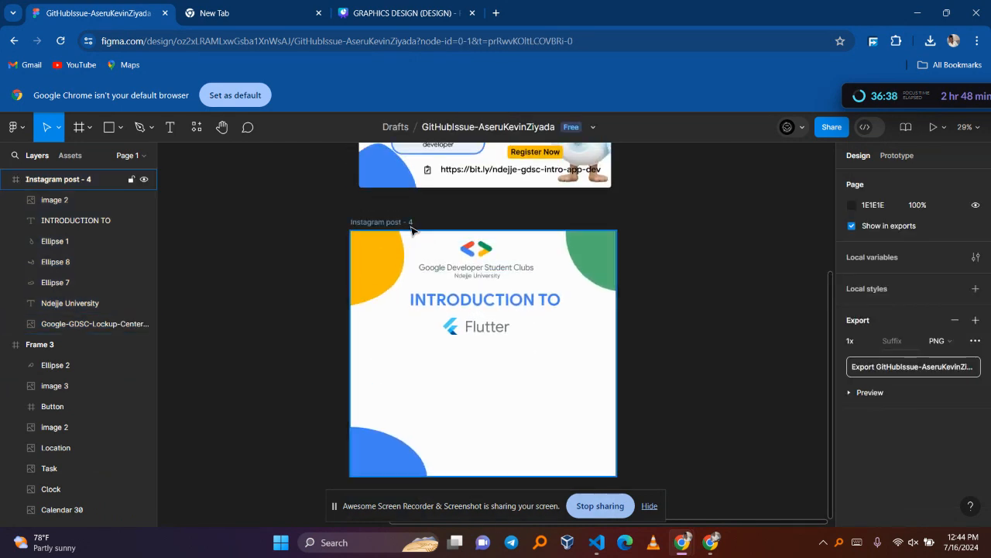
- Paste the copied bird image with the date, venue and time texts into Instagram post - 4, placing the bird at about X 920, Y 689
{"action": "left_click", "coordinate": [387, 222]}
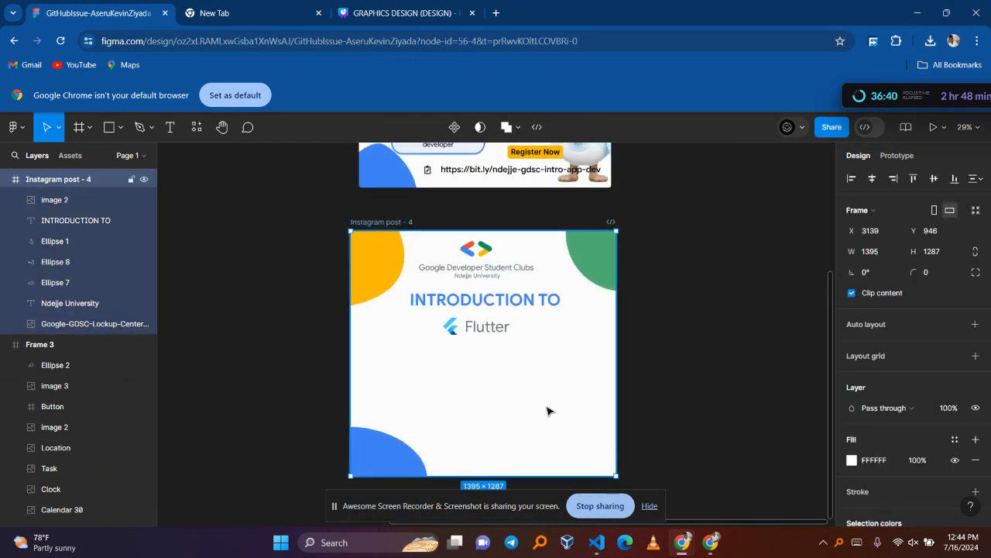
{"action": "key", "text": "ctrl+v"}
{"action": "mouse_move", "coordinate": [568, 406]}
{"action": "left_mouse_down"}
{"action": "mouse_move", "coordinate": [568, 419]}
{"action": "mouse_move", "coordinate": [581, 419]}
{"action": "left_mouse_up"}
{"action": "left_click", "coordinate": [569, 340]}
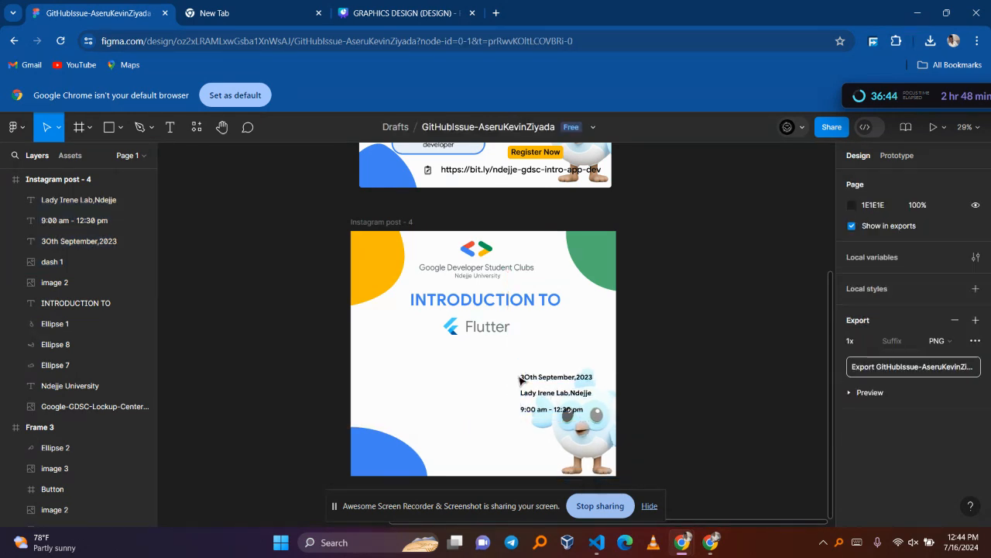
- Try moving the venue text to about X 376, Y 777, the date to X 284, Y 657 and the time to X 180, Y 866
{"action": "left_click_drag", "start_coordinate": [553, 400], "coordinate": [454, 391]}
{"action": "left_click_drag", "start_coordinate": [565, 378], "coordinate": [449, 362]}
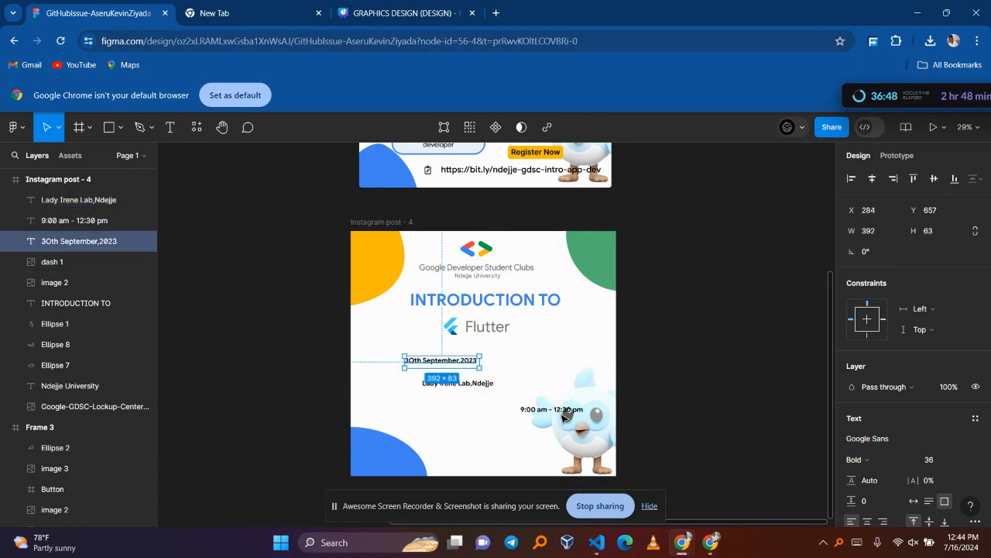
{"action": "left_click_drag", "start_coordinate": [567, 411], "coordinate": [434, 399]}
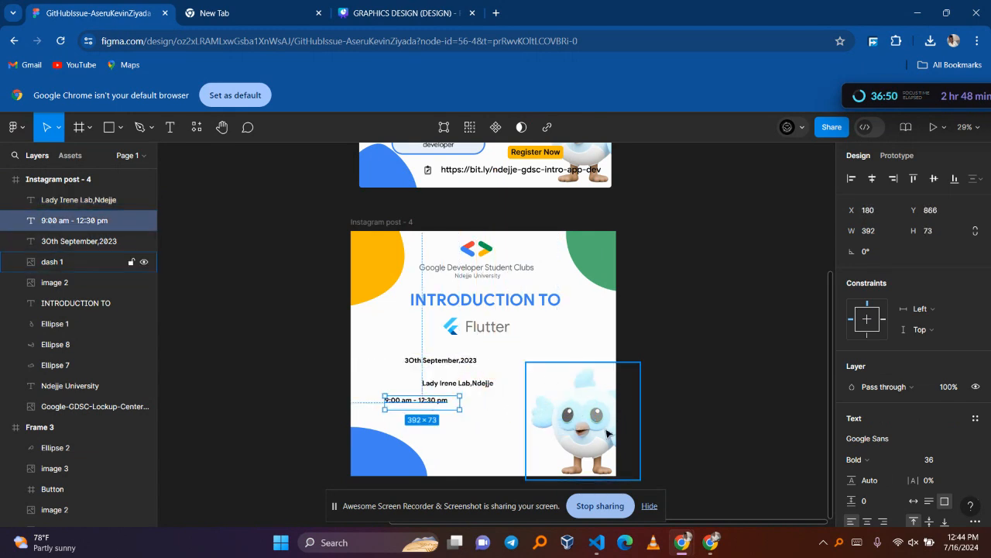
- Try resetting the bird image's exposure to neutral and shifting the three event texts slightly down toward the blue ellipse
{"action": "left_click", "coordinate": [626, 401]}
{"action": "left_click", "coordinate": [852, 439]}
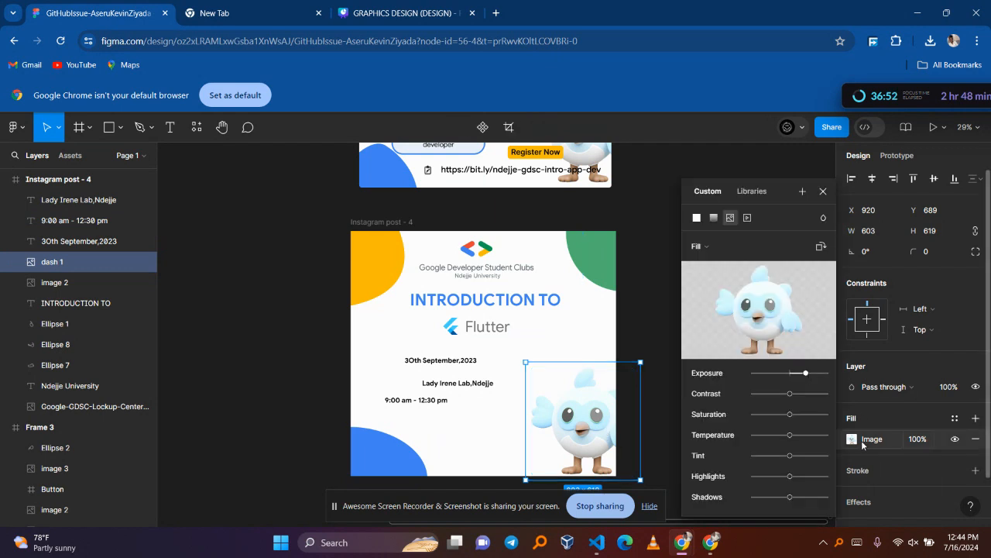
{"action": "left_click_drag", "start_coordinate": [806, 376], "coordinate": [790, 375]}
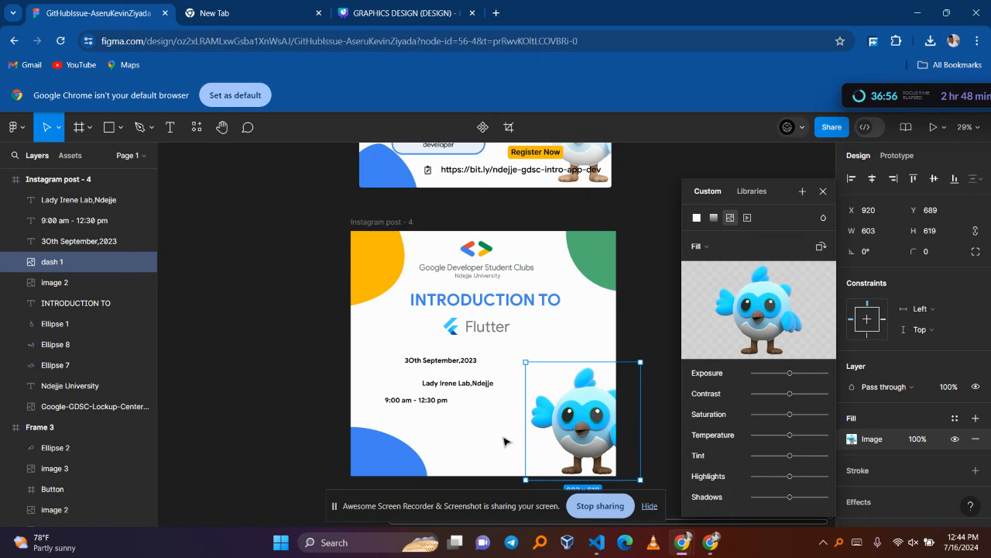
{"action": "left_click_drag", "start_coordinate": [450, 422], "coordinate": [450, 381]}
- Try several raised exposure levels on the bird image to give it a paler look
{"action": "left_click", "coordinate": [556, 438]}
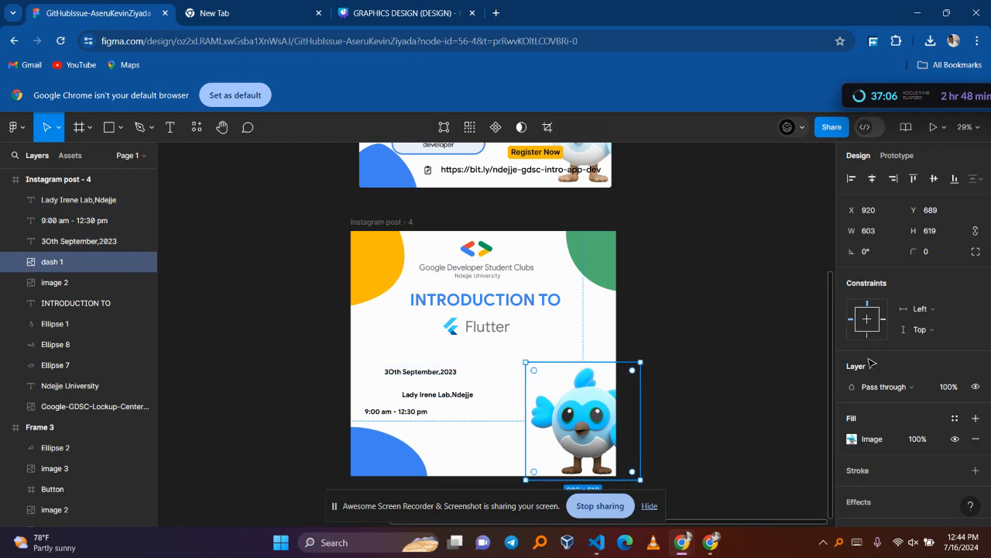
{"action": "left_click", "coordinate": [853, 439]}
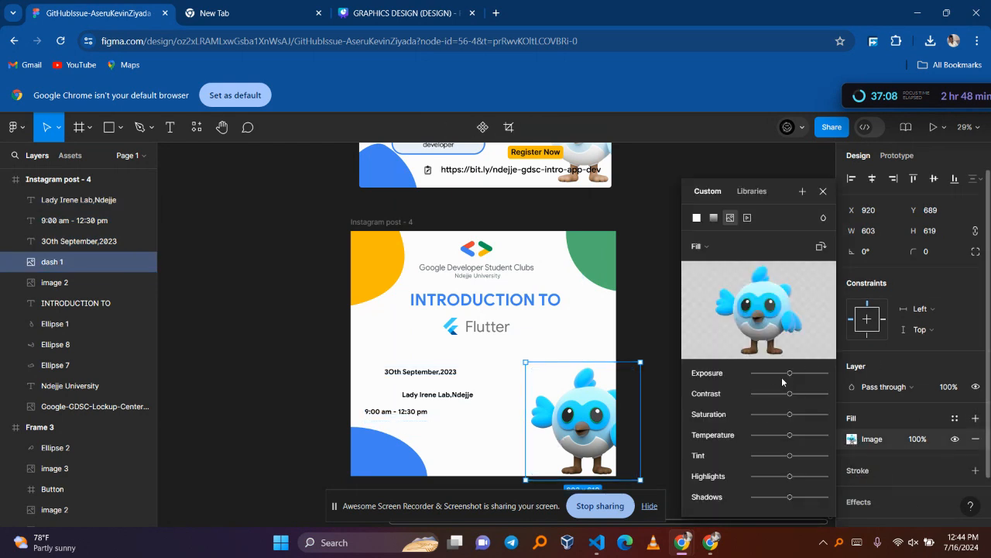
{"action": "left_click_drag", "start_coordinate": [790, 372], "coordinate": [801, 374]}
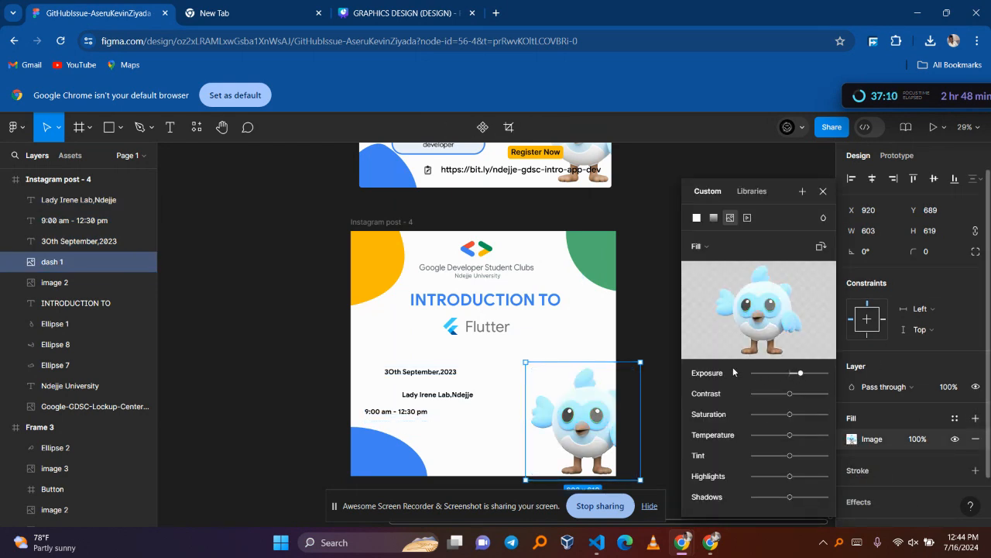
{"action": "left_click", "coordinate": [809, 374]}
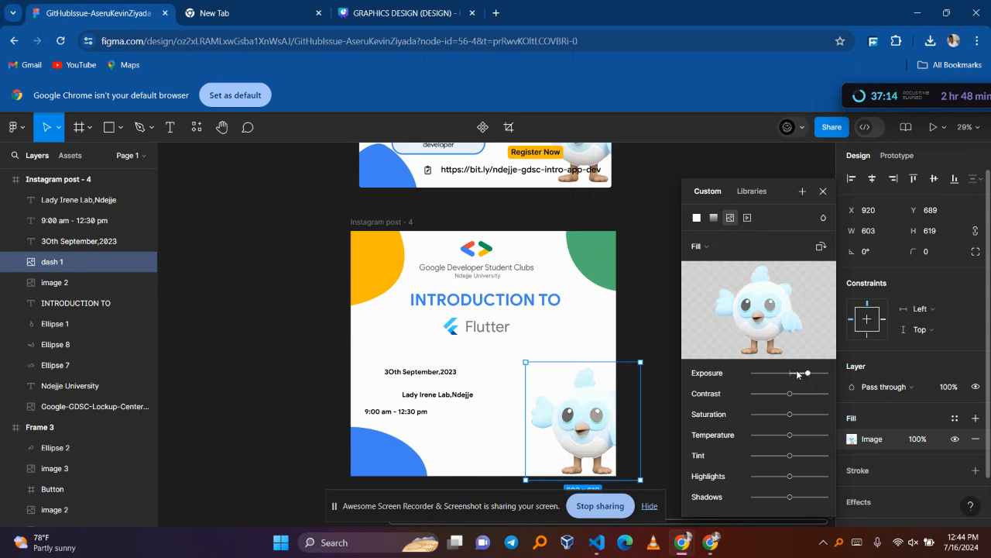
{"action": "left_click", "coordinate": [802, 373]}
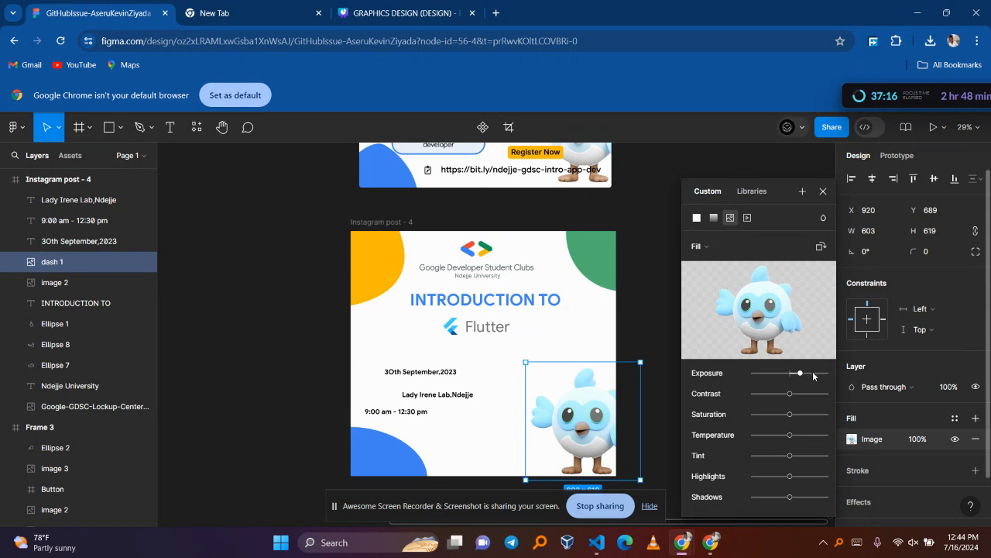
{"action": "left_click", "coordinate": [812, 373]}
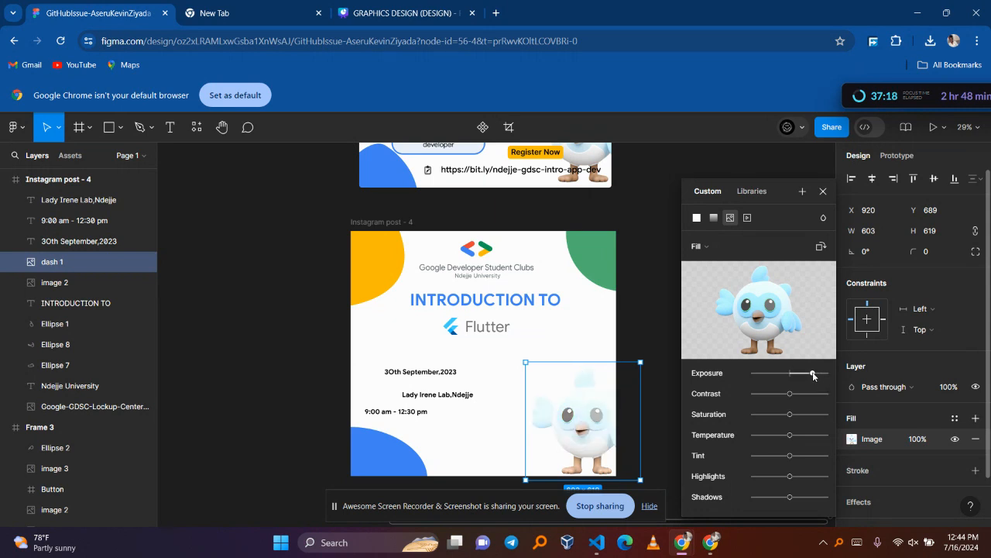
{"action": "left_click", "coordinate": [803, 373]}
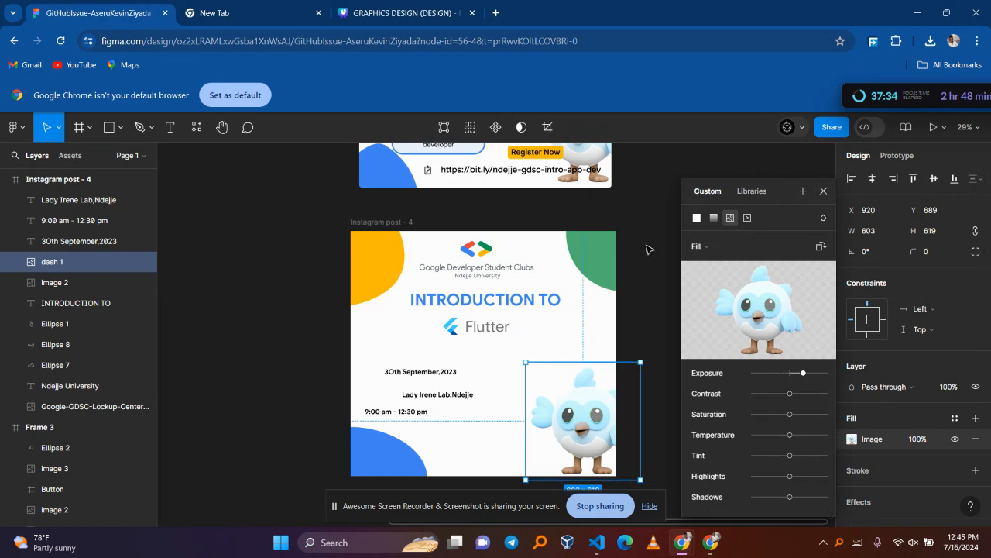
{"action": "left_click", "coordinate": [475, 450]}
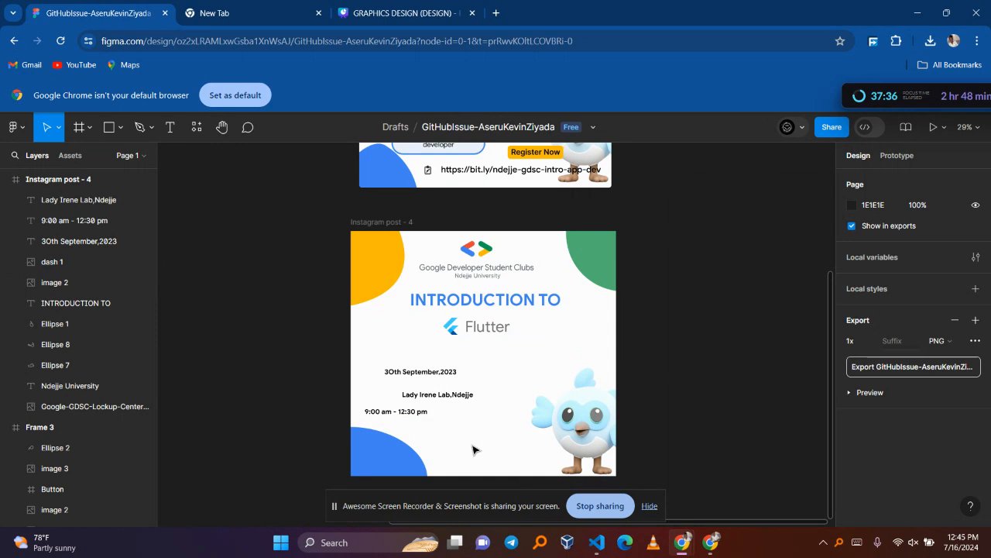
- Undo the exposure changes and text moves back to the pasted arrangement of the bird and event texts
{"action": "key", "text": "ctrl+z"}
{"action": "key", "text": "ctrl+z"}
{"action": "key", "text": "ctrl+z"}
{"action": "key", "text": "ctrl+z"}
{"action": "key", "text": "ctrl+z"}
{"action": "key", "text": "ctrl+z"}
{"action": "key", "text": "ctrl+z"}
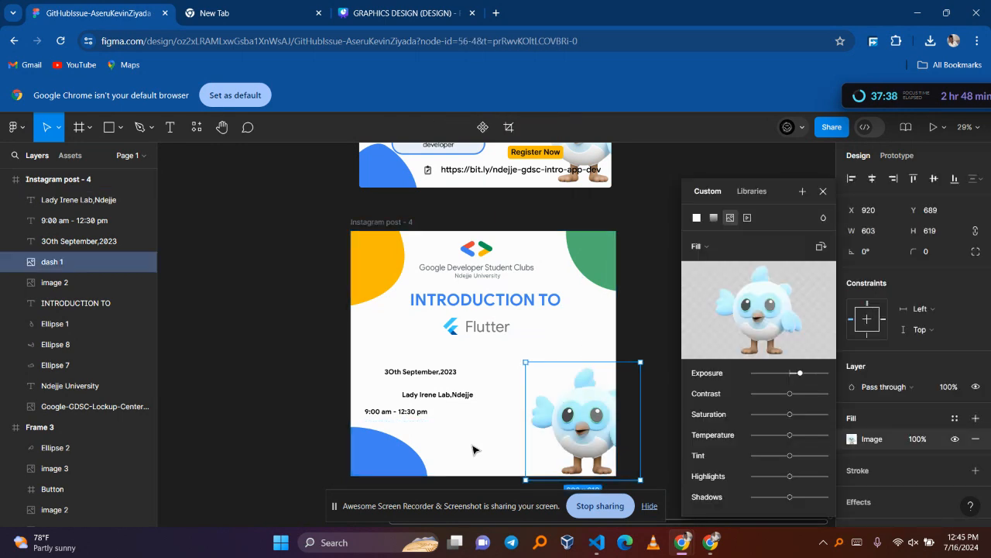
{"action": "key", "text": "ctrl+z"}
{"action": "key", "text": "ctrl+z"}
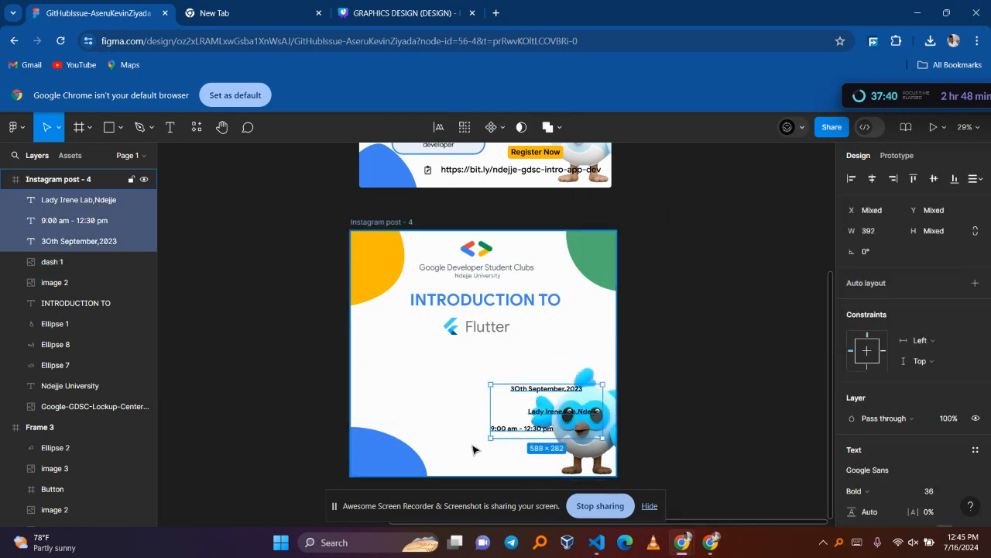
{"action": "key", "text": "ctrl+shift+z"}
{"action": "key", "text": "ctrl+shift+z"}
{"action": "key", "text": "ctrl+shift+z"}
{"action": "key", "text": "ctrl+shift+z"}
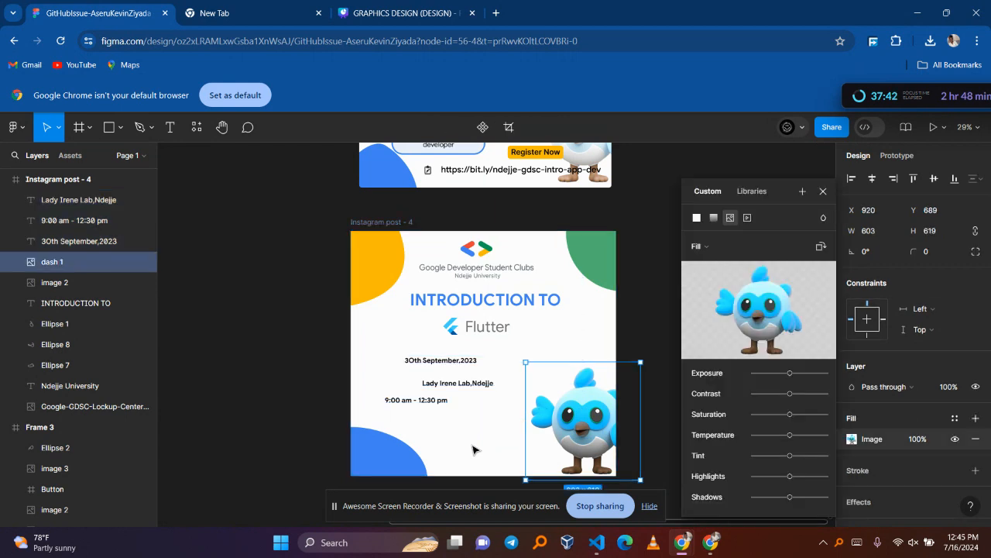
{"action": "key", "text": "ctrl+z"}
{"action": "key", "text": "ctrl+z"}
{"action": "key", "text": "ctrl+z"}
{"action": "key", "text": "ctrl+z"}
{"action": "key", "text": "ctrl+z"}
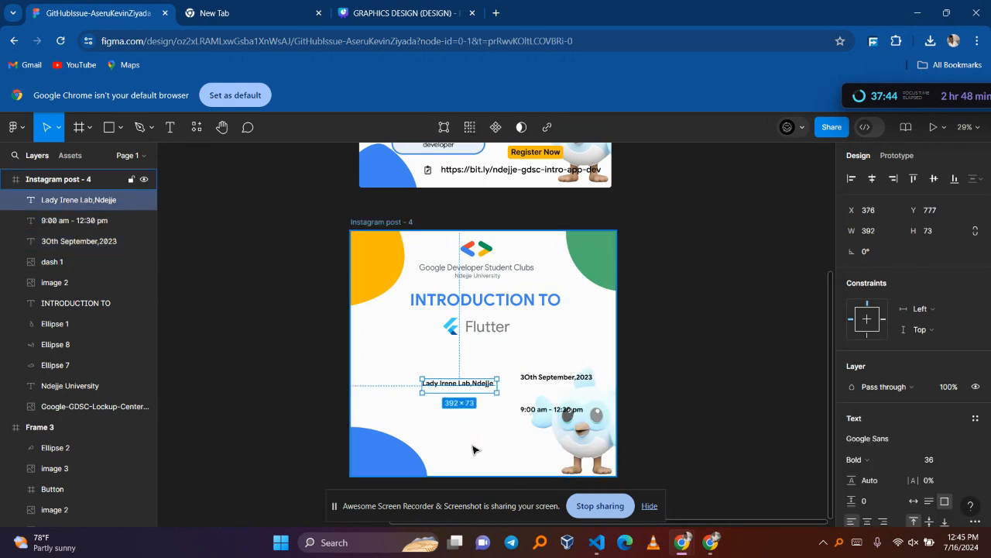
- Check the detail icons in Frame 3, run the Icons8 plugin, and move its window clear of the event texts
{"action": "scroll", "coordinate": [469, 369], "scroll_direction": "up", "scroll_amount": 2}
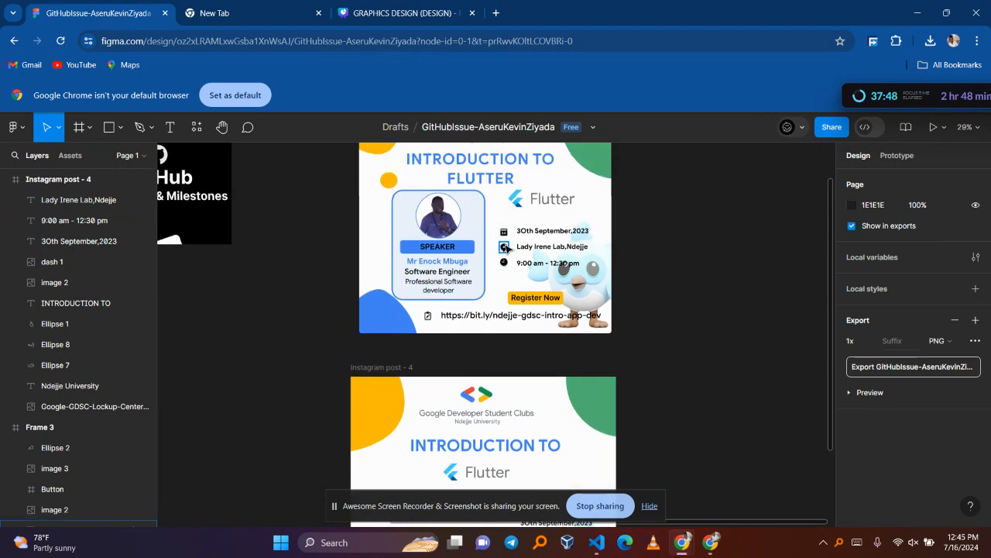
{"action": "scroll", "coordinate": [499, 328], "scroll_direction": "down", "scroll_amount": 3}
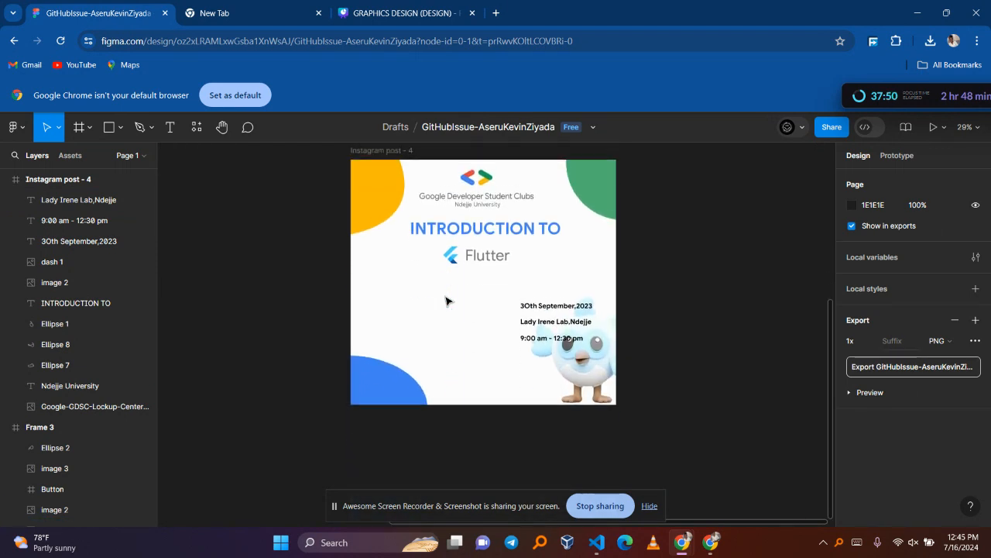
{"action": "left_click", "coordinate": [196, 127]}
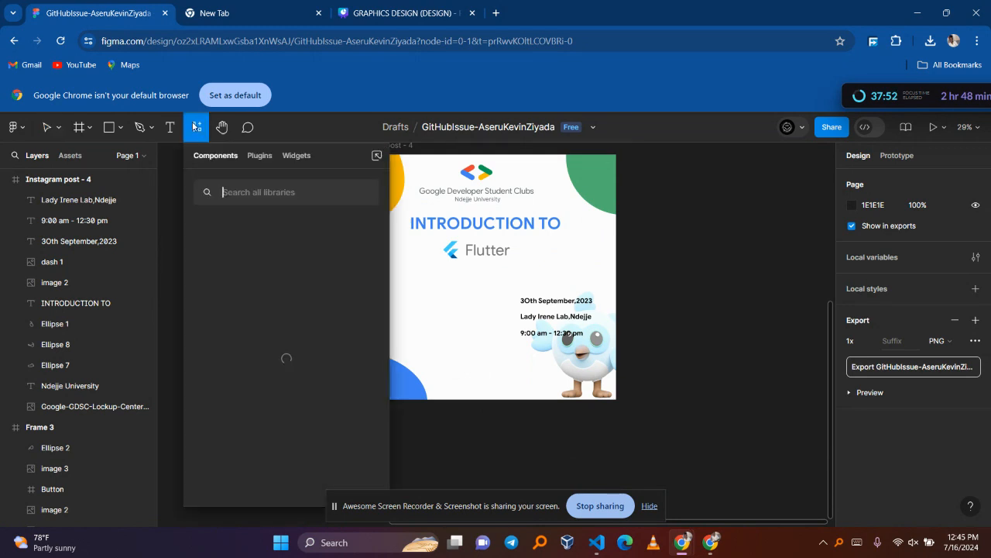
{"action": "left_click", "coordinate": [265, 157]}
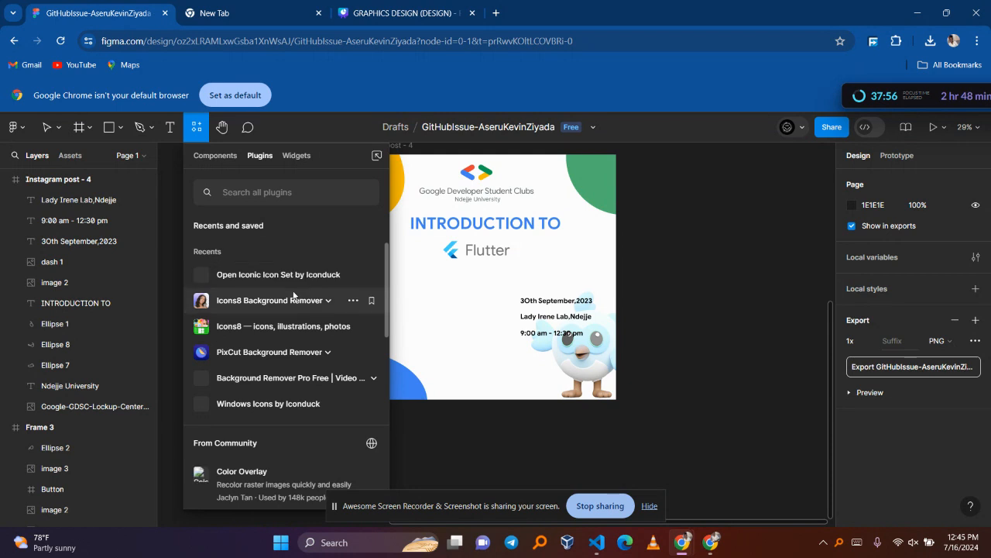
{"action": "key", "text": "Escape"}
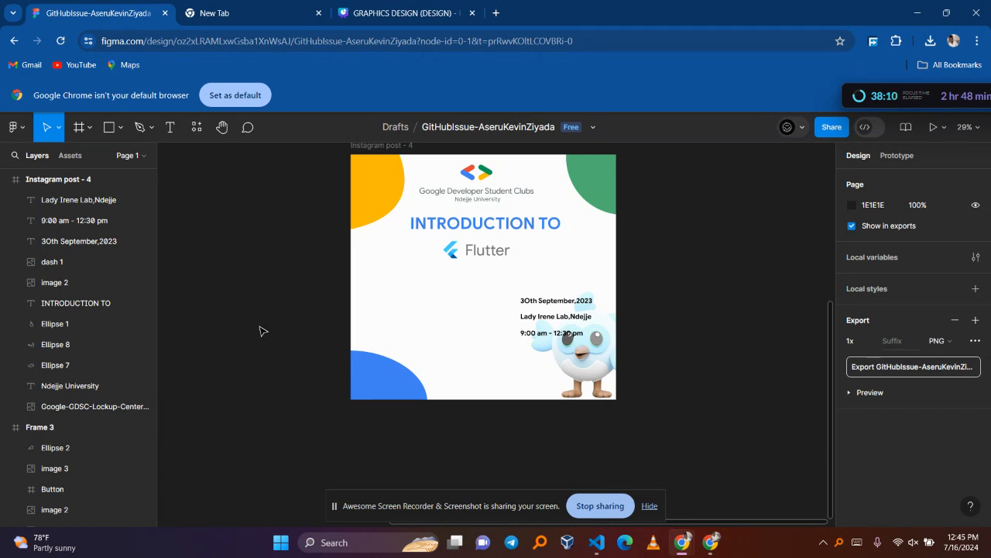
{"action": "key", "text": "ctrl+alt+p"}
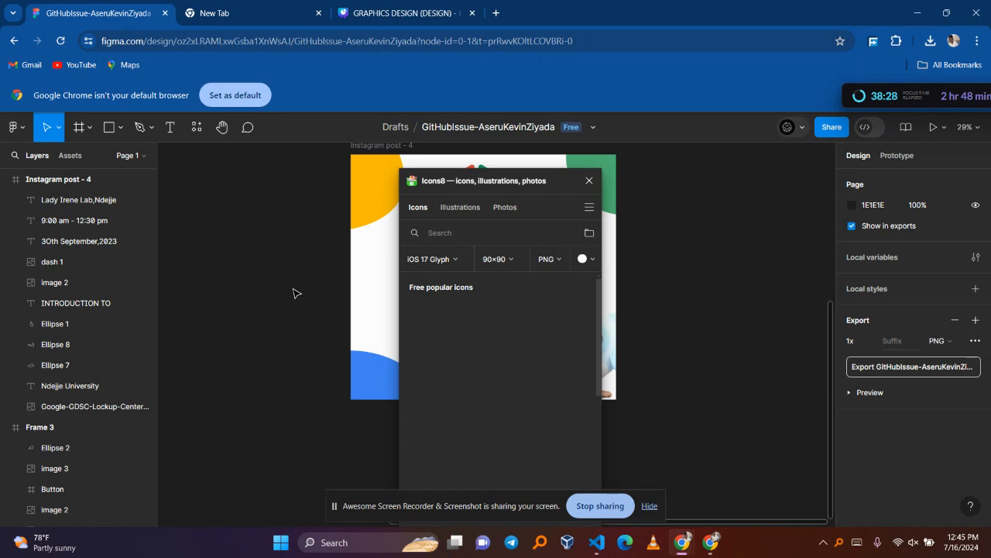
{"action": "left_click", "coordinate": [444, 229]}
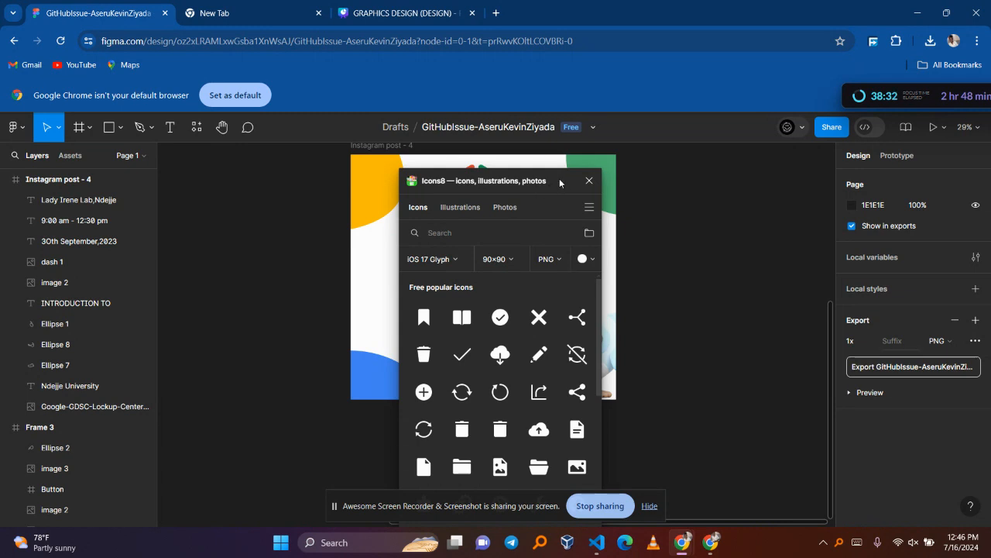
{"action": "left_click_drag", "start_coordinate": [564, 184], "coordinate": [394, 195]}
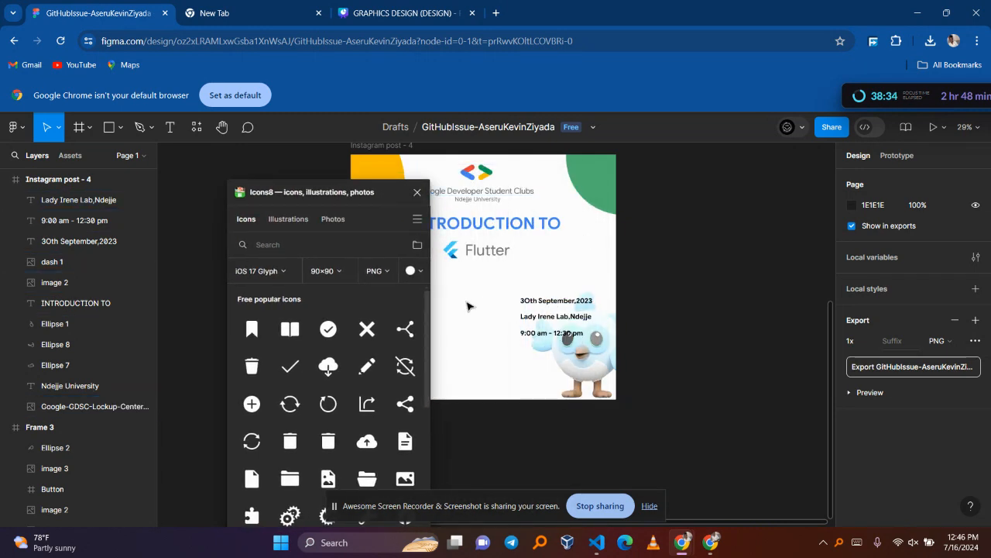
- Search the Icons8 icons for "calendar"
{"action": "left_click", "coordinate": [283, 241]}
{"action": "type", "text": "calendar icon"}
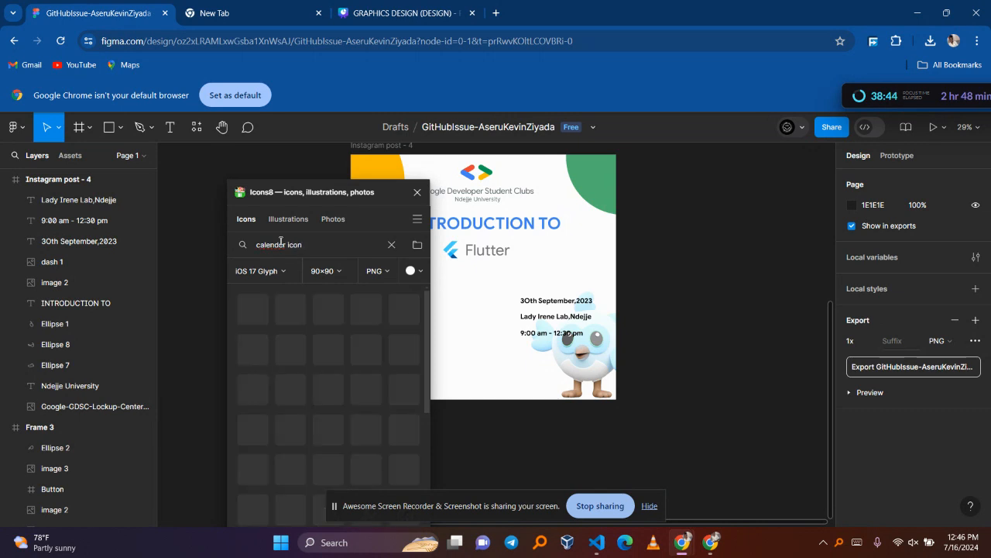
{"action": "key", "text": "BackSpace"}
{"action": "key", "text": "BackSpace"}
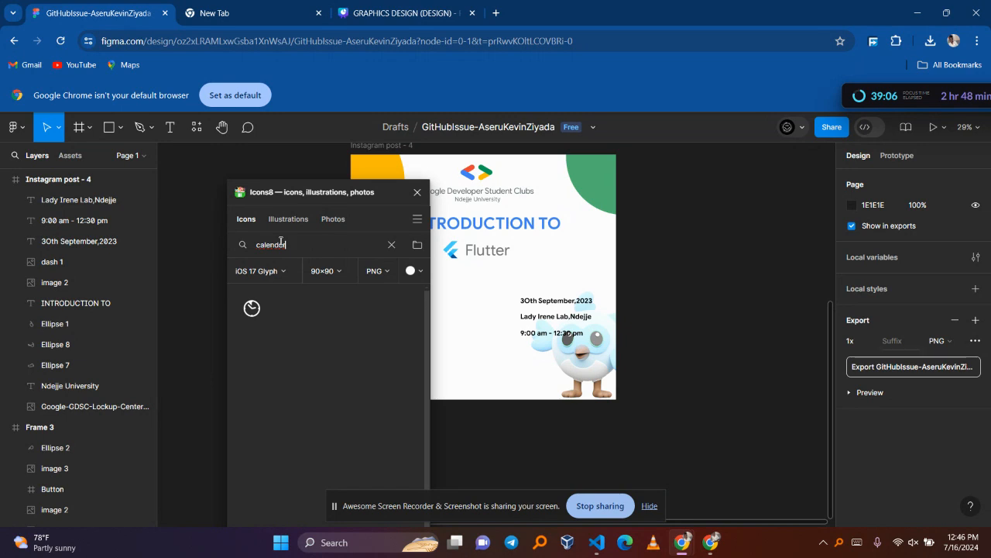
{"action": "type", "text": "r"}
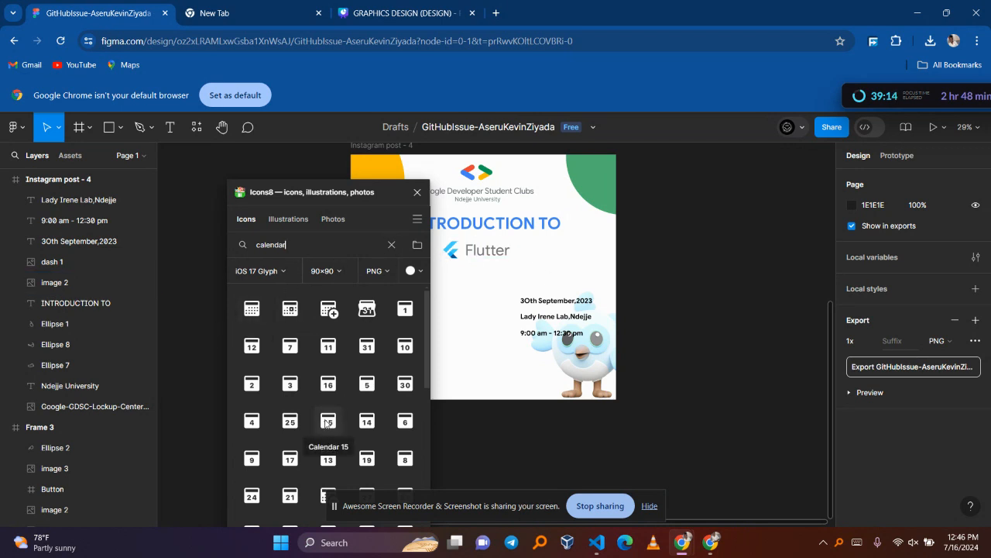
- Browse the calendar icons and try to insert Calendar 30 with no frame selected
{"action": "scroll", "coordinate": [326, 422], "scroll_direction": "down", "scroll_amount": 3}
{"action": "scroll", "coordinate": [325, 418], "scroll_direction": "down", "scroll_amount": 4}
{"action": "scroll", "coordinate": [325, 420], "scroll_direction": "down", "scroll_amount": 1}
{"action": "scroll", "coordinate": [325, 419], "scroll_direction": "up", "scroll_amount": 1}
{"action": "scroll", "coordinate": [325, 419], "scroll_direction": "up", "scroll_amount": 4}
{"action": "scroll", "coordinate": [327, 422], "scroll_direction": "up", "scroll_amount": 2}
{"action": "left_click", "coordinate": [407, 369]}
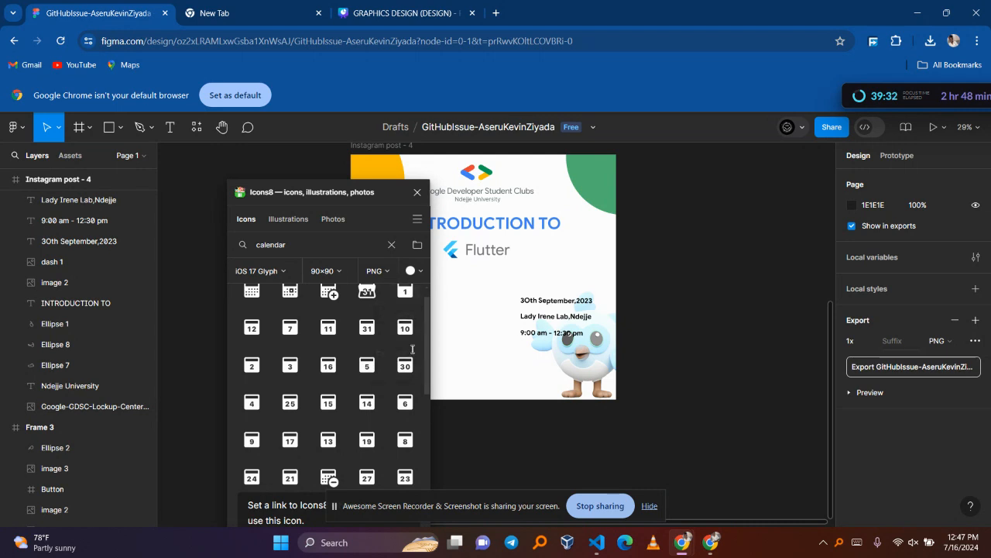
- Move the plugin window off the poster and insert the Calendar 30 icon into the Instagram post - 4 frame
{"action": "left_click_drag", "start_coordinate": [393, 193], "coordinate": [288, 198]}
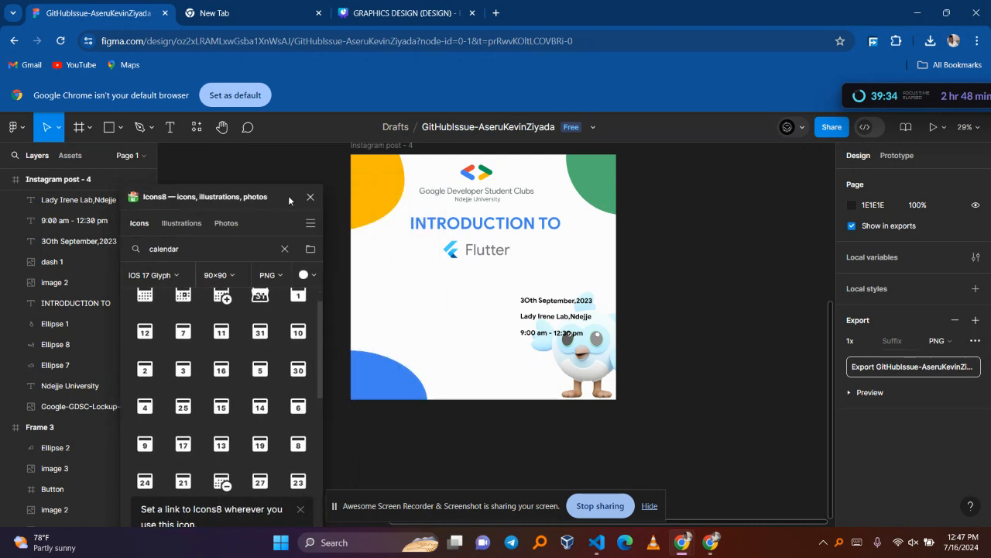
{"action": "scroll", "coordinate": [470, 295], "scroll_direction": "up", "scroll_amount": 5}
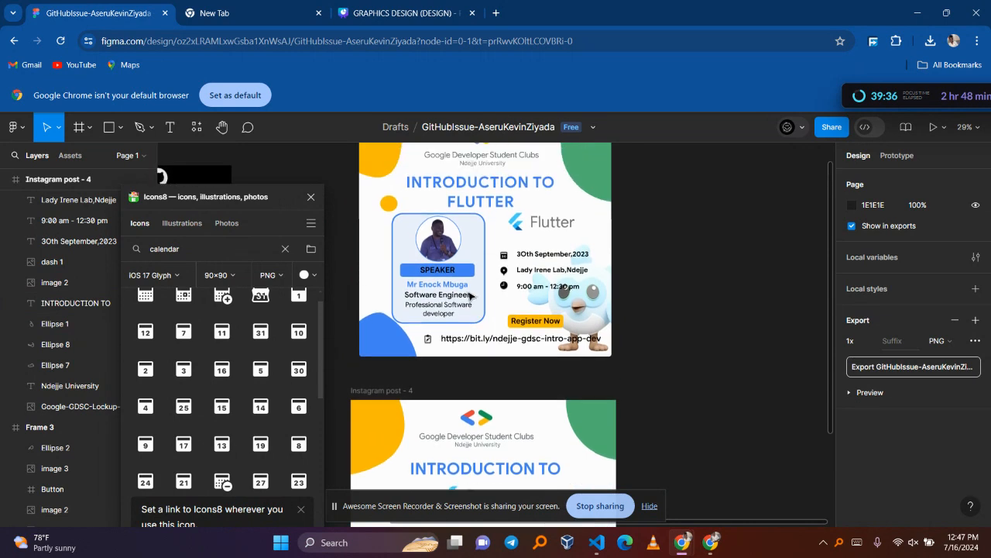
{"action": "scroll", "coordinate": [470, 295], "scroll_direction": "down", "scroll_amount": 5}
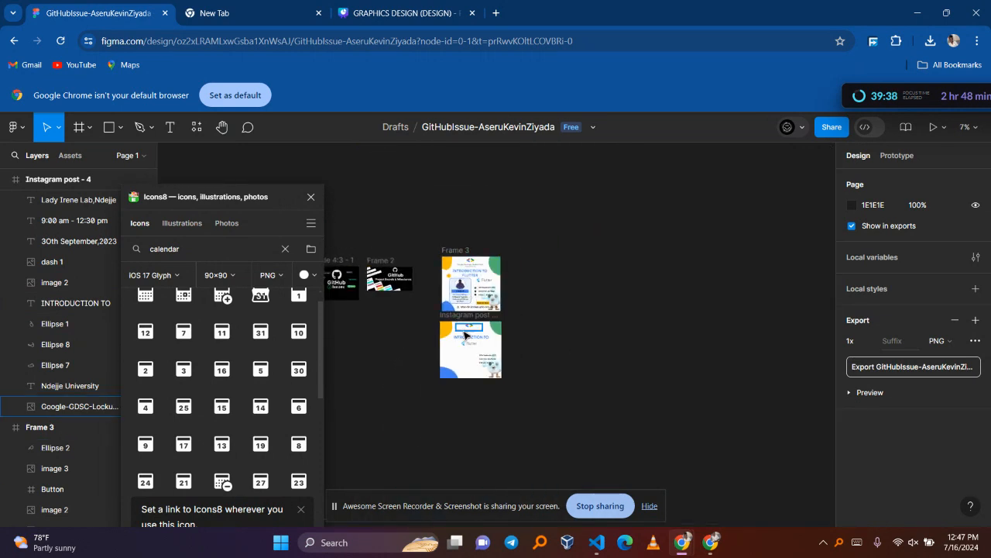
{"action": "left_click", "coordinate": [459, 324]}
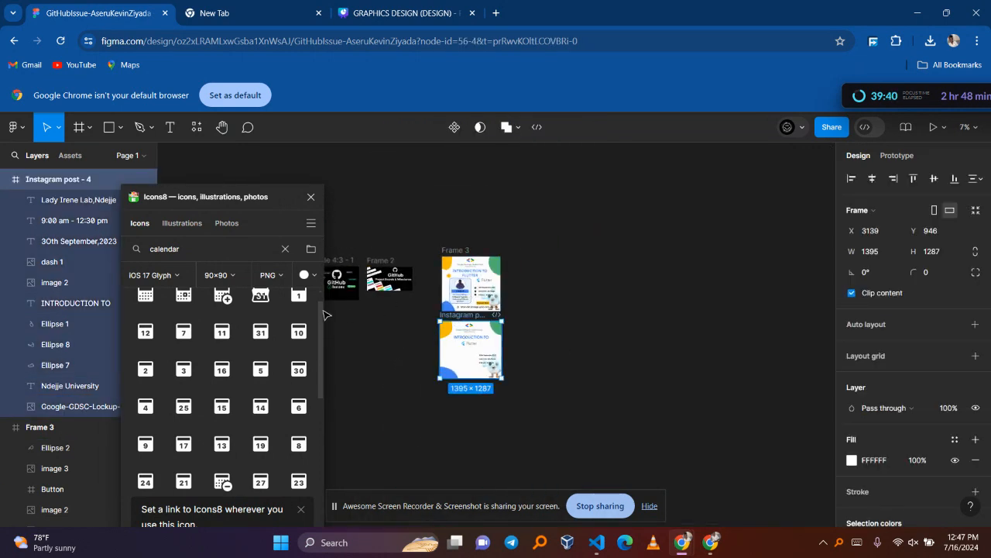
{"action": "left_click", "coordinate": [298, 370]}
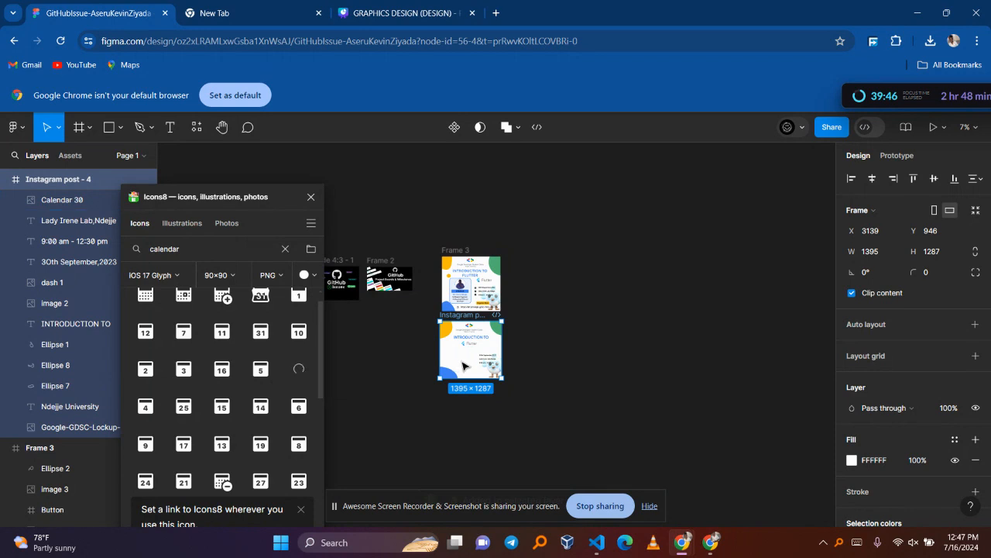
- Place the Calendar 30 icon inside Instagram post - 4 beside the date text and shrink it to about 63 × 63
{"action": "scroll", "coordinate": [464, 365], "scroll_direction": "up", "scroll_amount": 1}
{"action": "scroll", "coordinate": [463, 366], "scroll_direction": "up", "scroll_amount": 3}
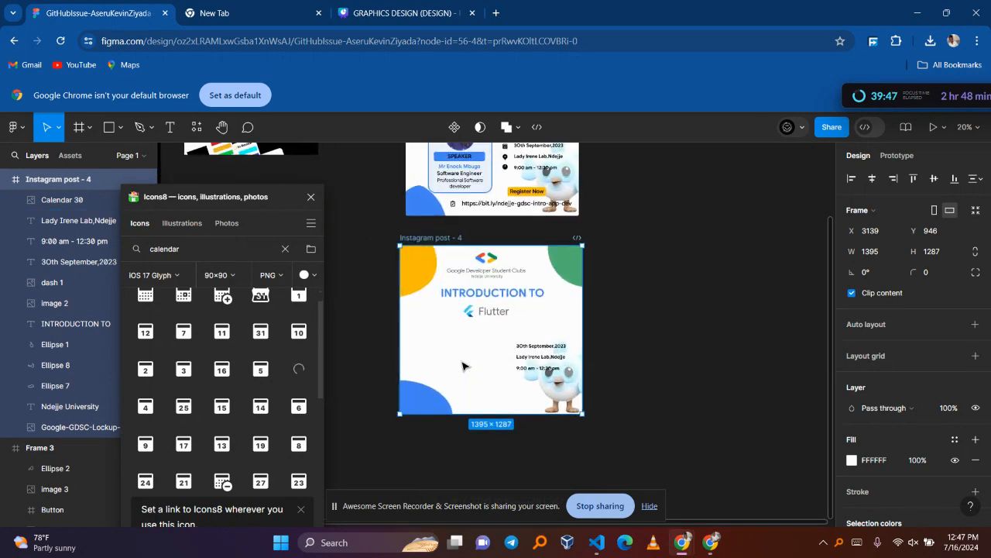
{"action": "left_click", "coordinate": [494, 331]}
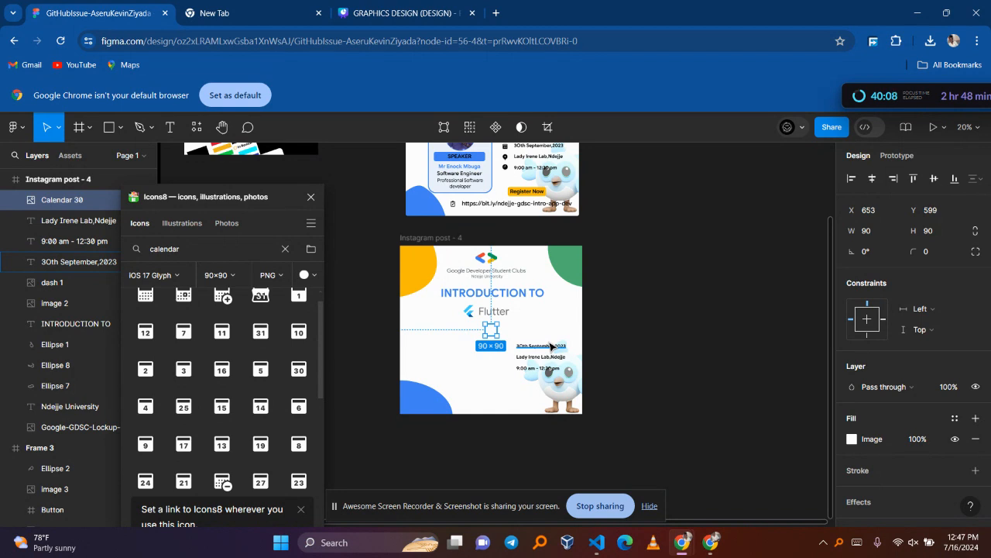
{"action": "mouse_move", "coordinate": [493, 335]}
{"action": "left_mouse_down"}
{"action": "mouse_move", "coordinate": [505, 351]}
{"action": "mouse_move", "coordinate": [486, 305]}
{"action": "mouse_move", "coordinate": [504, 345]}
{"action": "left_mouse_up"}
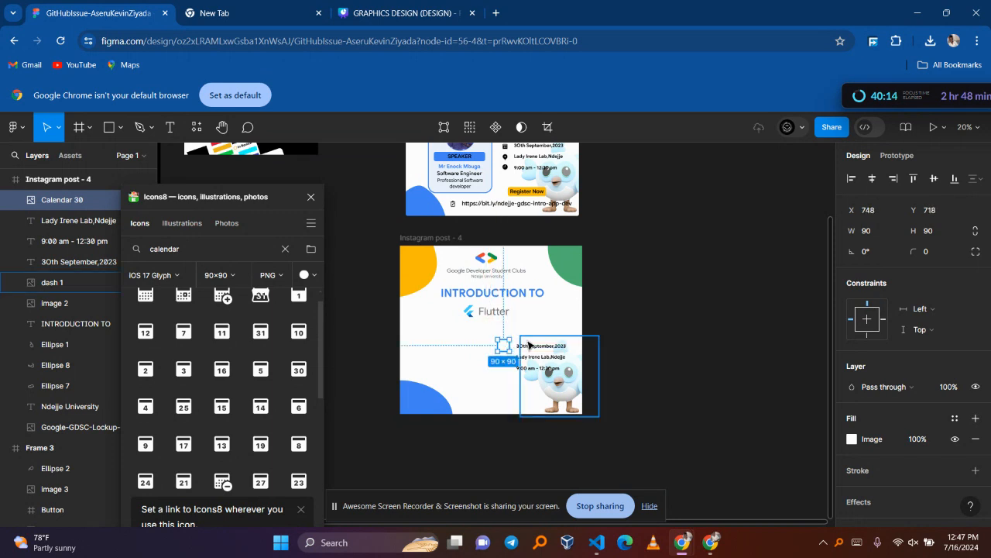
{"action": "scroll", "coordinate": [529, 346], "scroll_direction": "up", "scroll_amount": 5}
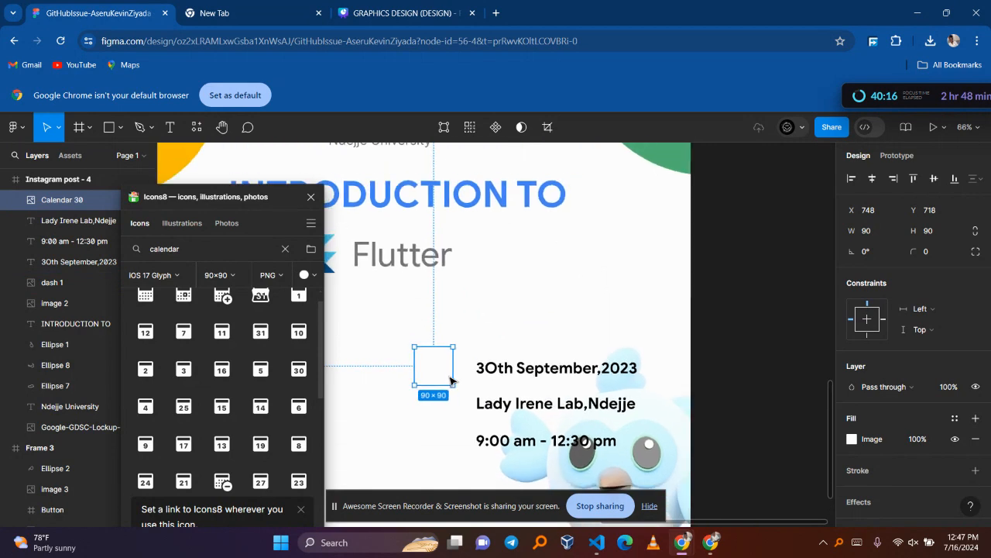
{"action": "scroll", "coordinate": [452, 380], "scroll_direction": "down", "scroll_amount": 2}
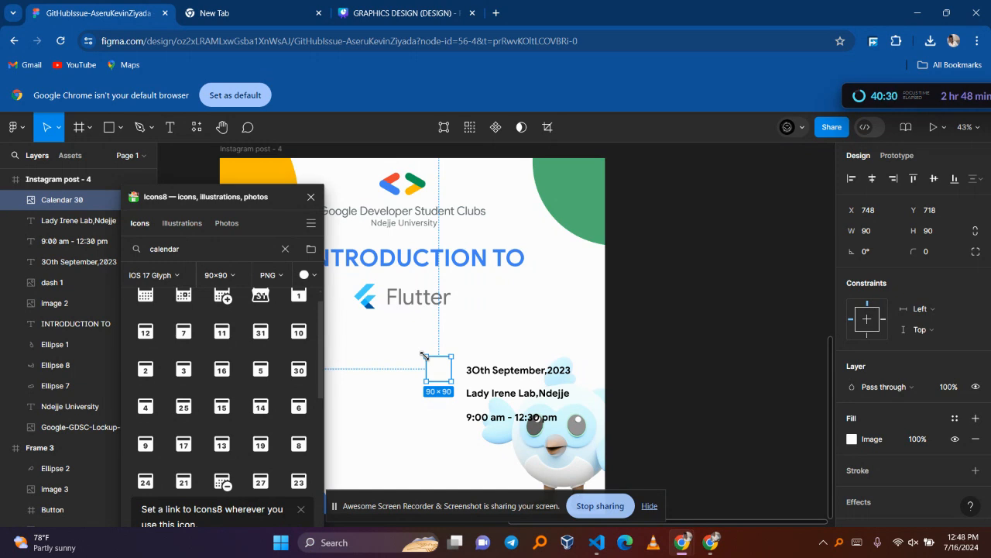
{"action": "left_click_drag", "start_coordinate": [427, 355], "coordinate": [445, 373]}
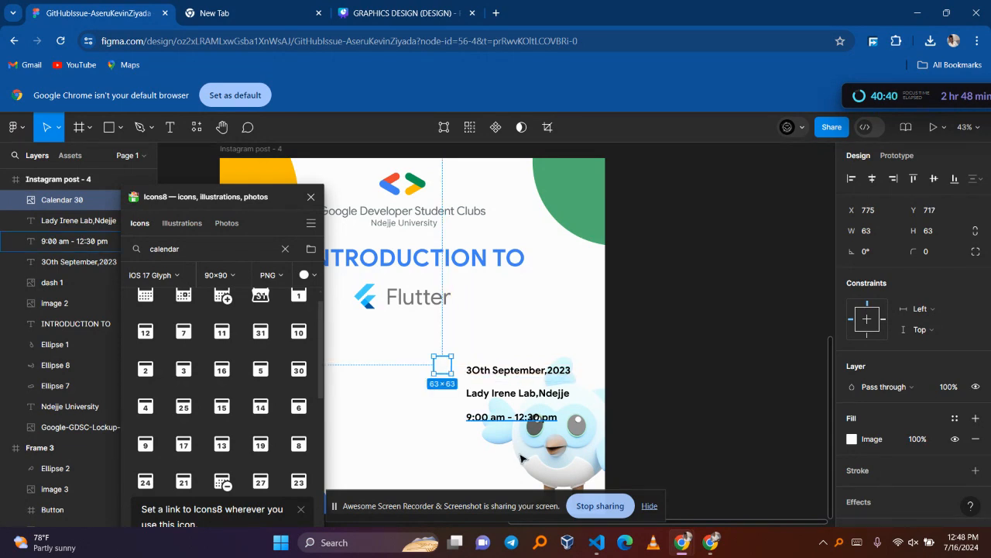
{"action": "left_click", "coordinate": [566, 457]}
{"action": "scroll", "coordinate": [566, 456], "scroll_direction": "down", "scroll_amount": 3}
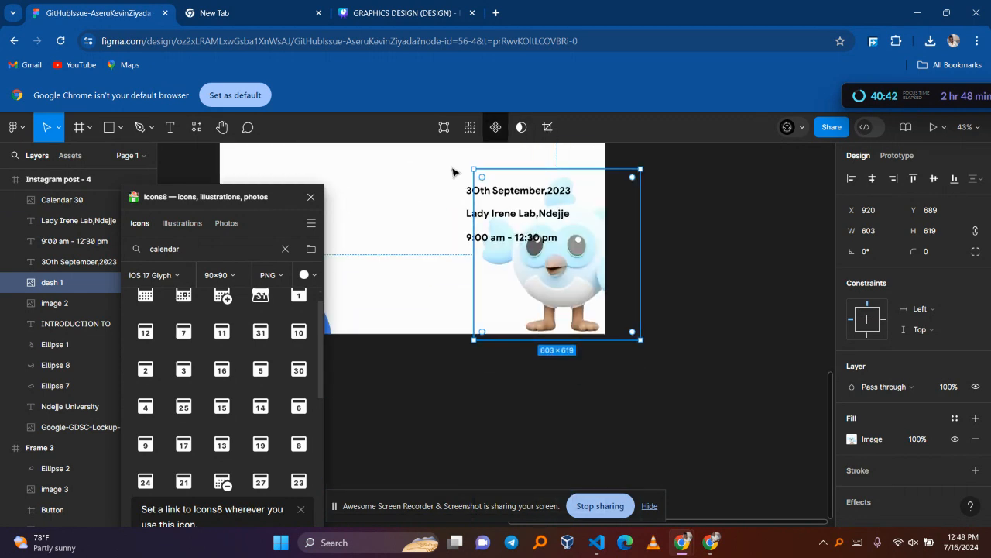
{"action": "left_click_drag", "start_coordinate": [474, 167], "coordinate": [415, 209]}
{"action": "key", "text": "ctrl+z"}
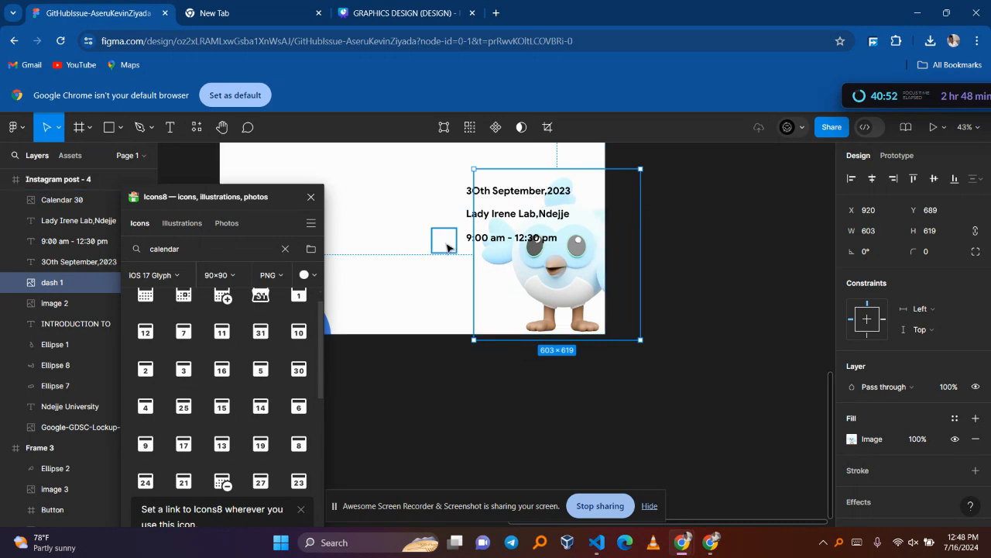
- Open the fill of the loose Calendar 30 icon beside the time text, try a solid colour and return to the image fill
{"action": "left_click", "coordinate": [447, 247]}
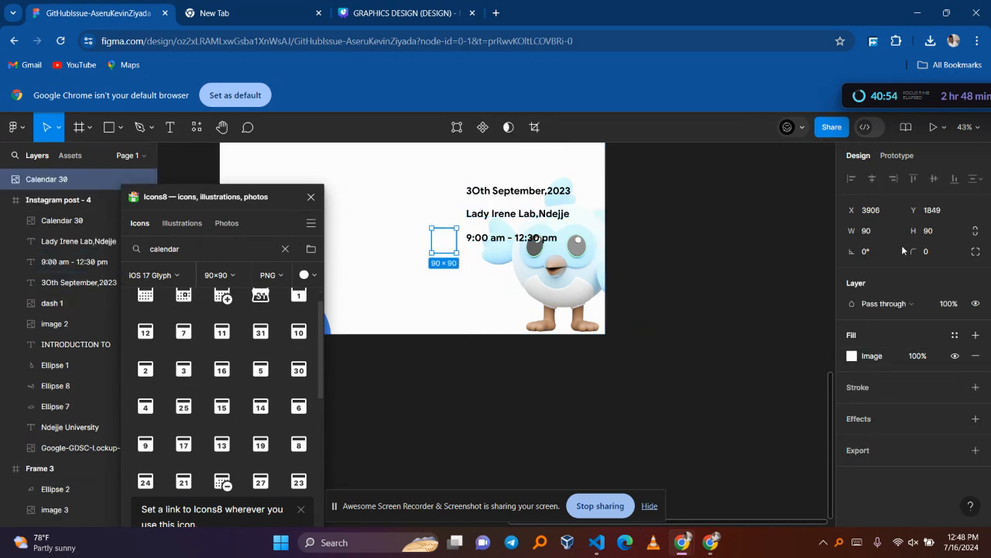
{"action": "left_click", "coordinate": [852, 356]}
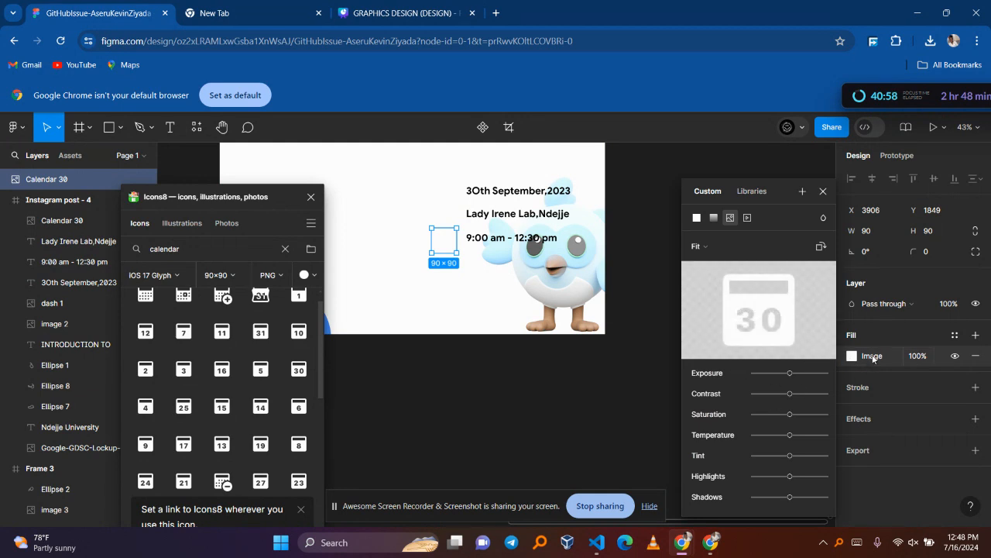
{"action": "left_click", "coordinate": [696, 219]}
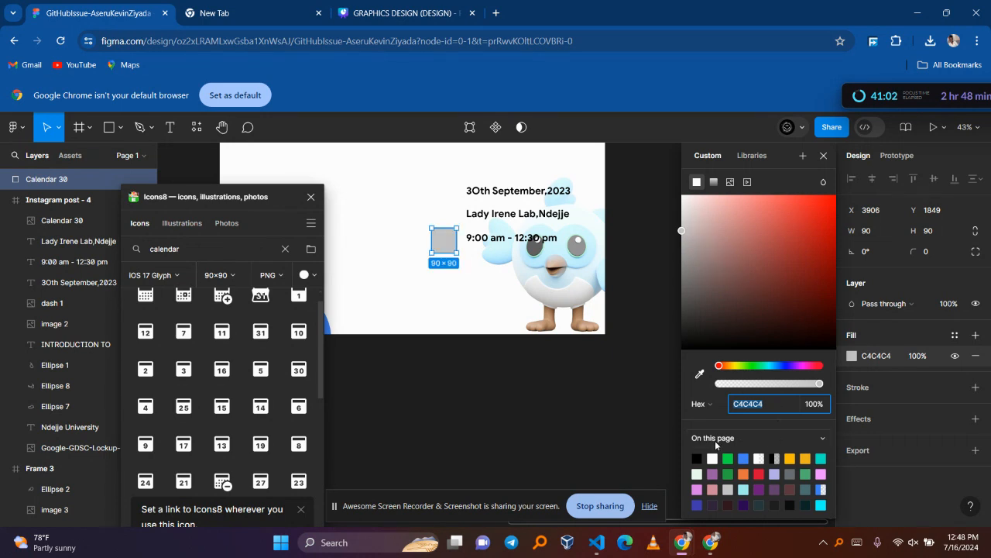
{"action": "left_click", "coordinate": [730, 182]}
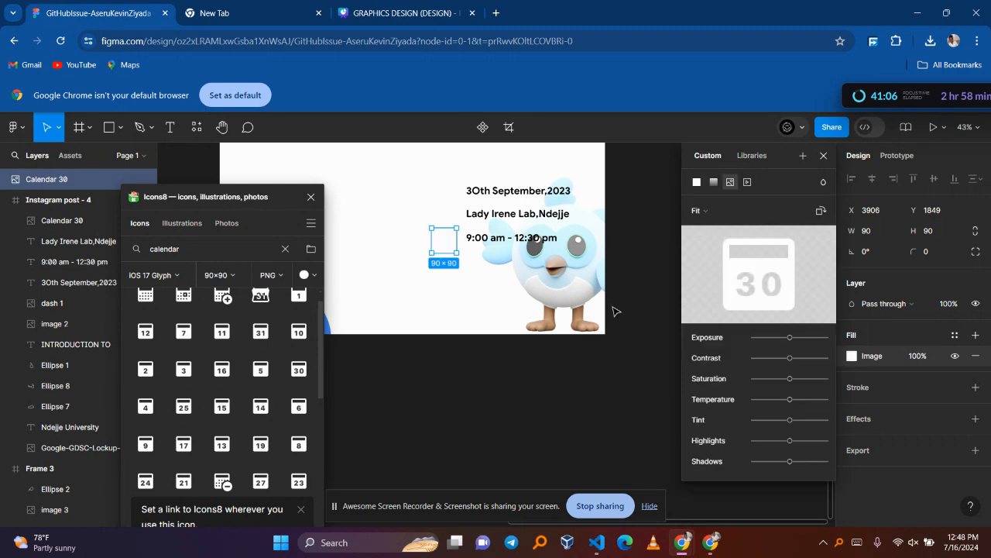
- Raise the icon image's exposure, maximise its saturation, temperature and tint, minimise its contrast and lower its highlights almost fully
{"action": "left_click_drag", "start_coordinate": [808, 339], "coordinate": [840, 377]}
{"action": "left_click_drag", "start_coordinate": [791, 403], "coordinate": [831, 399]}
{"action": "left_click_drag", "start_coordinate": [773, 358], "coordinate": [748, 366]}
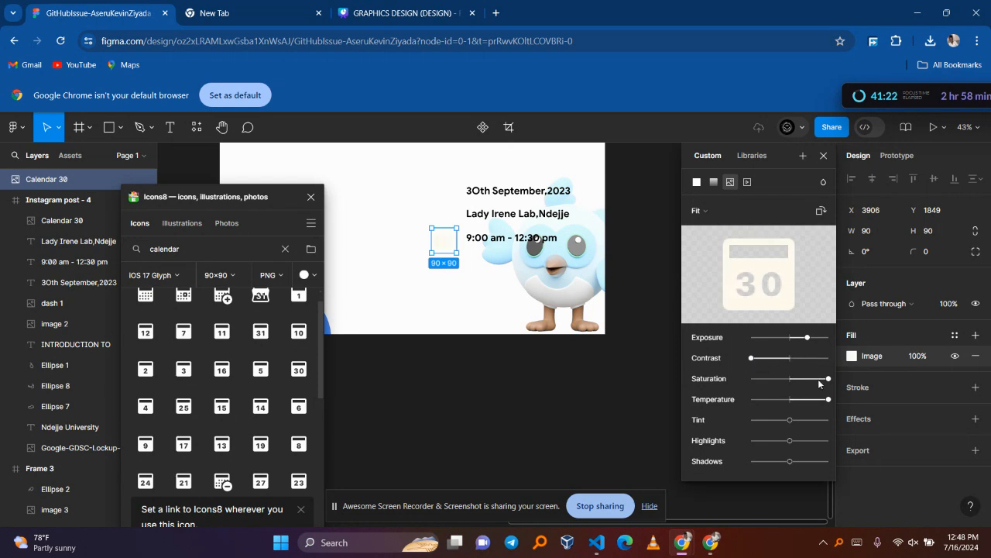
{"action": "left_click_drag", "start_coordinate": [831, 380], "coordinate": [741, 383]}
{"action": "left_click_drag", "start_coordinate": [823, 378], "coordinate": [838, 376]}
{"action": "left_click_drag", "start_coordinate": [790, 423], "coordinate": [748, 411]}
{"action": "left_click", "coordinate": [828, 418]}
{"action": "left_click", "coordinate": [754, 440]}
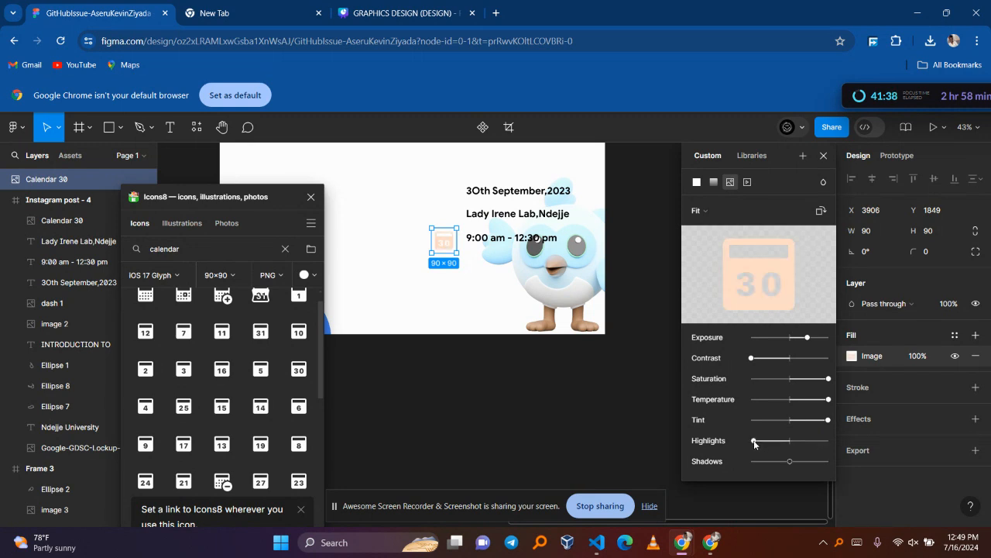
- Raise the icon image's shadows, keep its contrast at minimum and darken it by lowering the exposure almost fully
{"action": "left_click", "coordinate": [754, 462]}
{"action": "left_click", "coordinate": [822, 461]}
{"action": "left_click", "coordinate": [803, 357]}
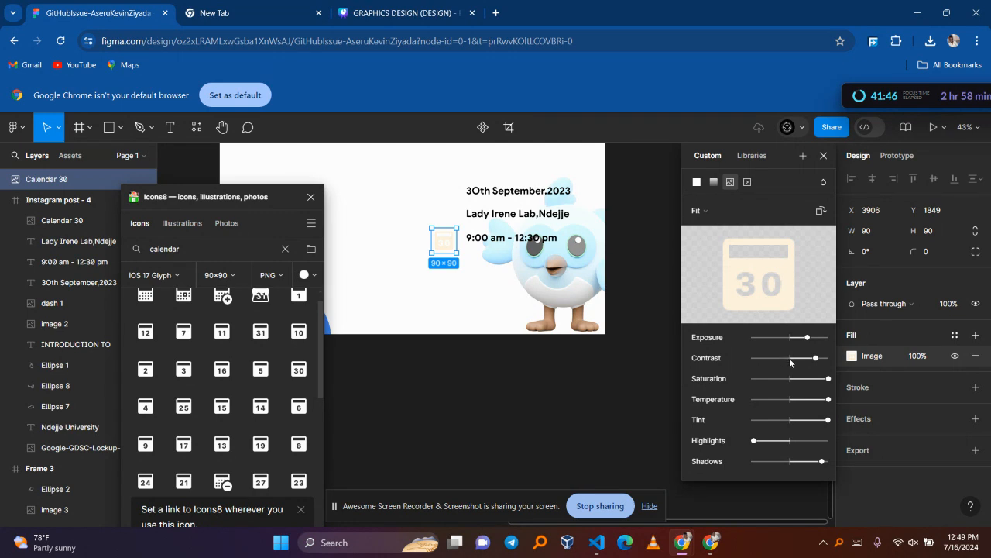
{"action": "left_click", "coordinate": [751, 357]}
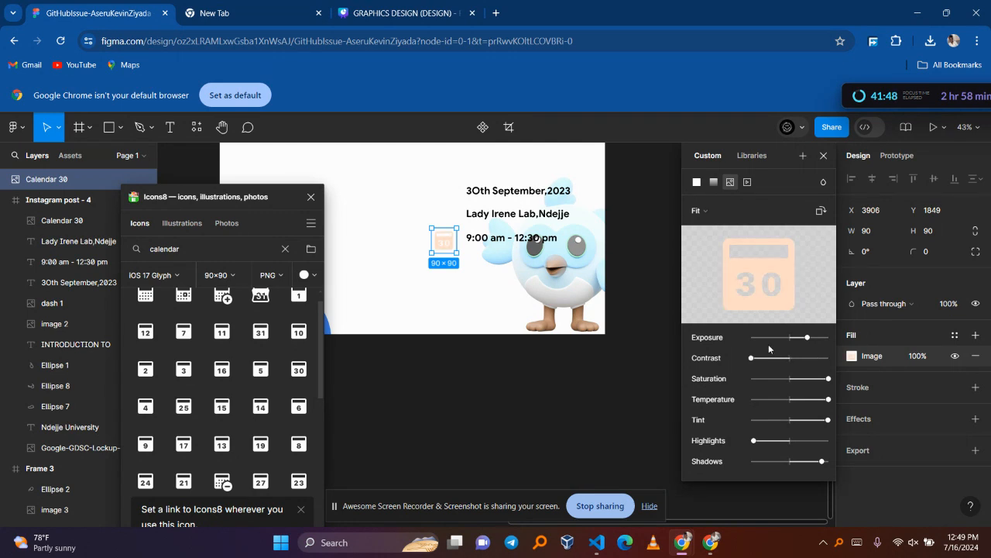
{"action": "left_click", "coordinate": [773, 337]}
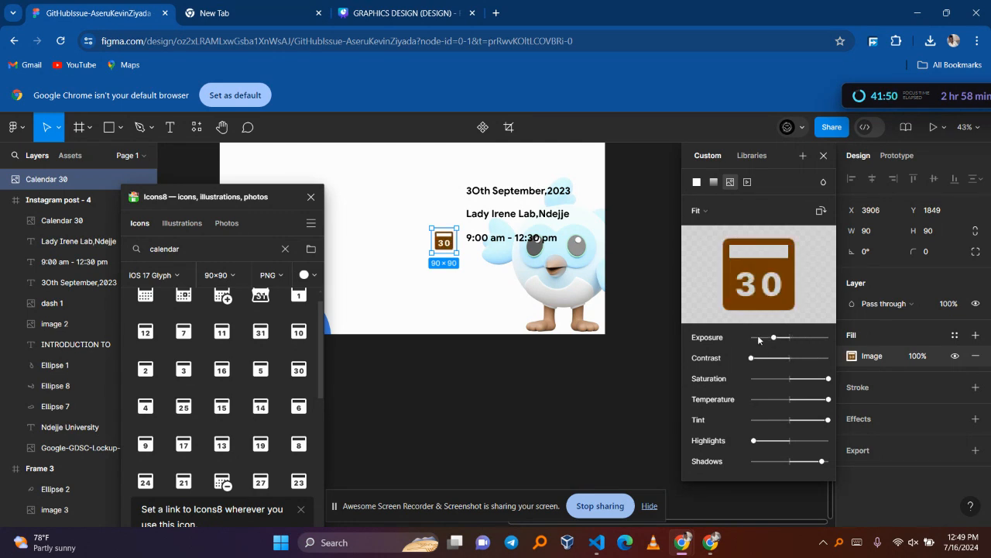
{"action": "left_click", "coordinate": [752, 338]}
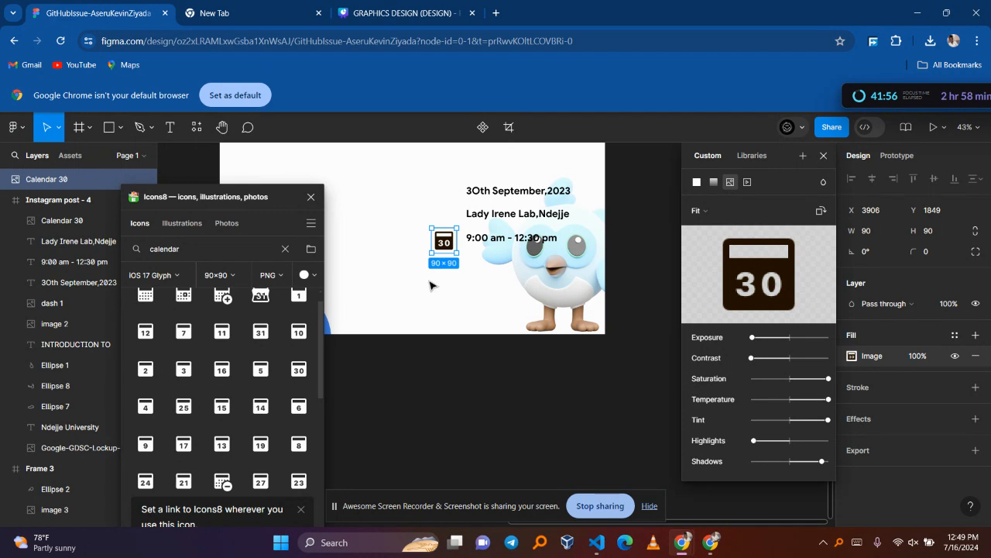
- Resize the darkened calendar icon to about 91 × 74 and place it just before the September date text
{"action": "scroll", "coordinate": [234, 414], "scroll_direction": "down", "scroll_amount": 10}
{"action": "scroll", "coordinate": [235, 414], "scroll_direction": "up", "scroll_amount": 2}
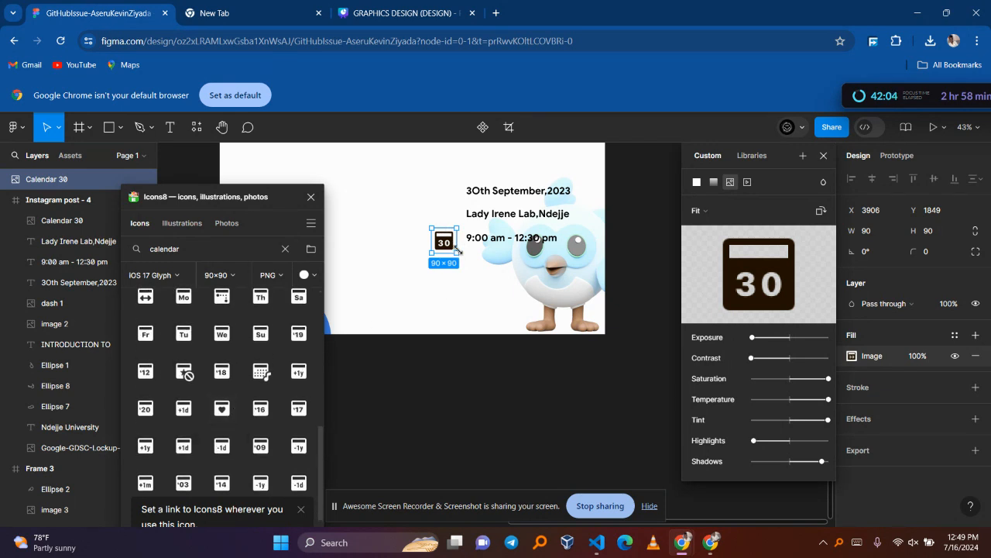
{"action": "left_click_drag", "start_coordinate": [451, 242], "coordinate": [447, 248]}
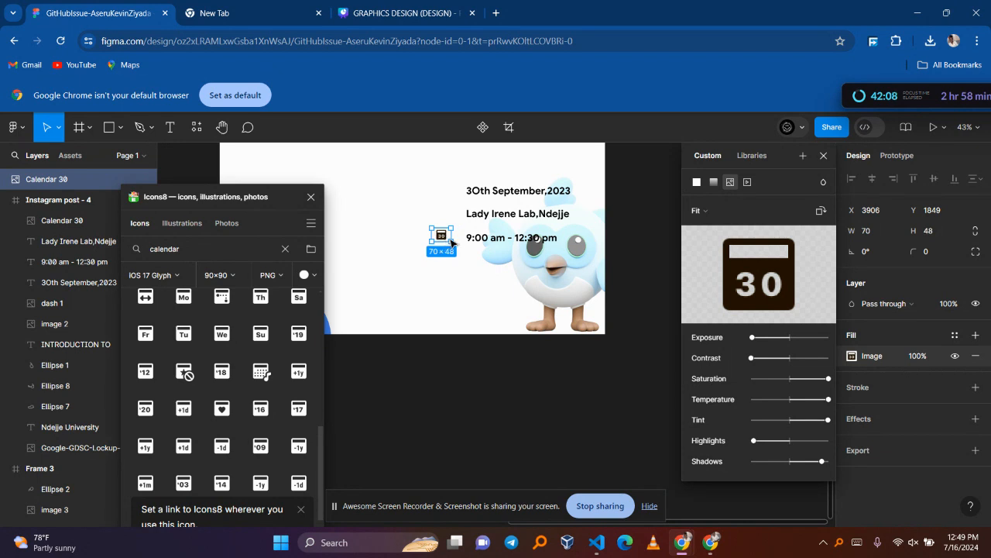
{"action": "left_click_drag", "start_coordinate": [453, 242], "coordinate": [455, 193]}
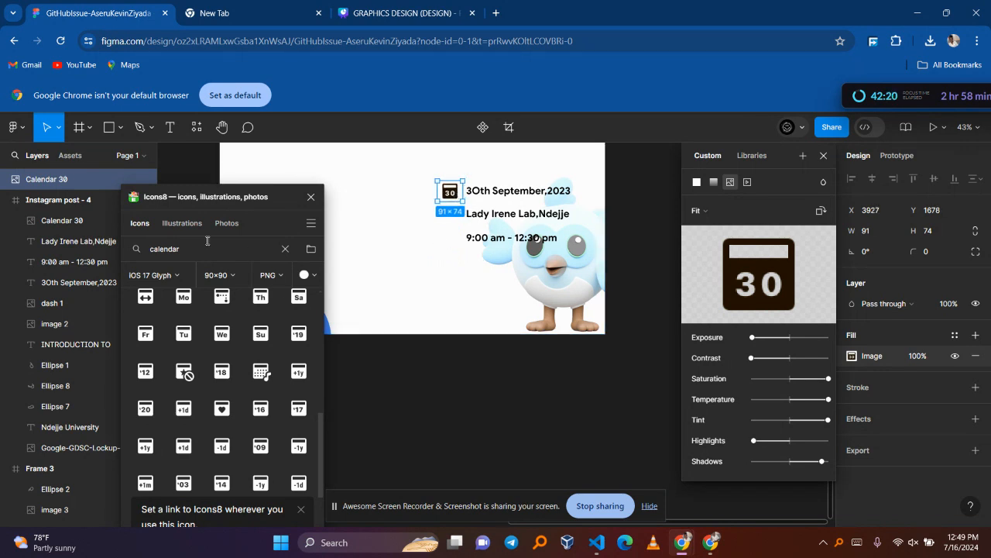
- Search the Icons8 icons for "location"
{"action": "left_click_drag", "start_coordinate": [190, 249], "coordinate": [135, 251]}
{"action": "type", "text": "location"}
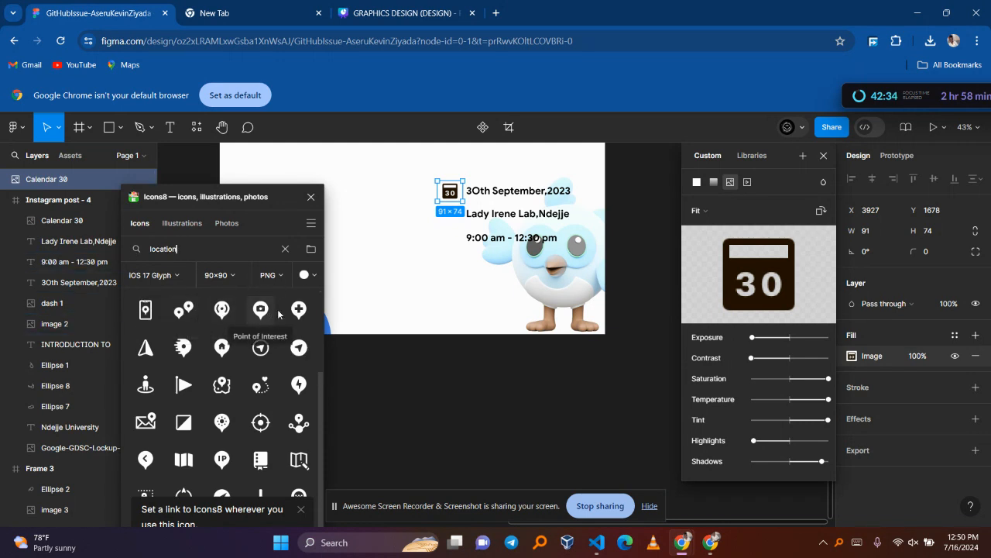
- Try to insert the Region icon without selecting the poster frame, move it away from the date text, and undo the attempts
{"action": "left_click", "coordinate": [220, 312]}
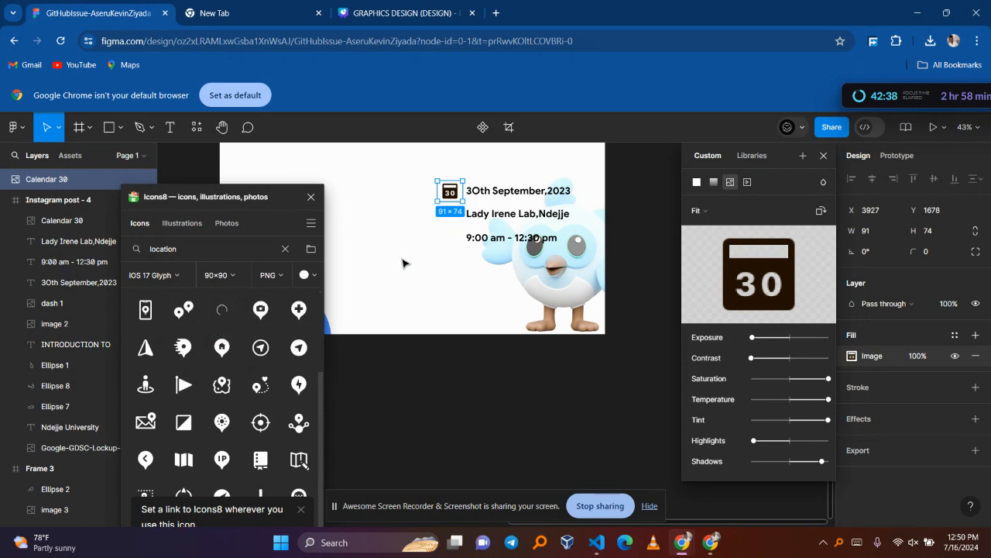
{"action": "scroll", "coordinate": [401, 265], "scroll_direction": "up", "scroll_amount": 2}
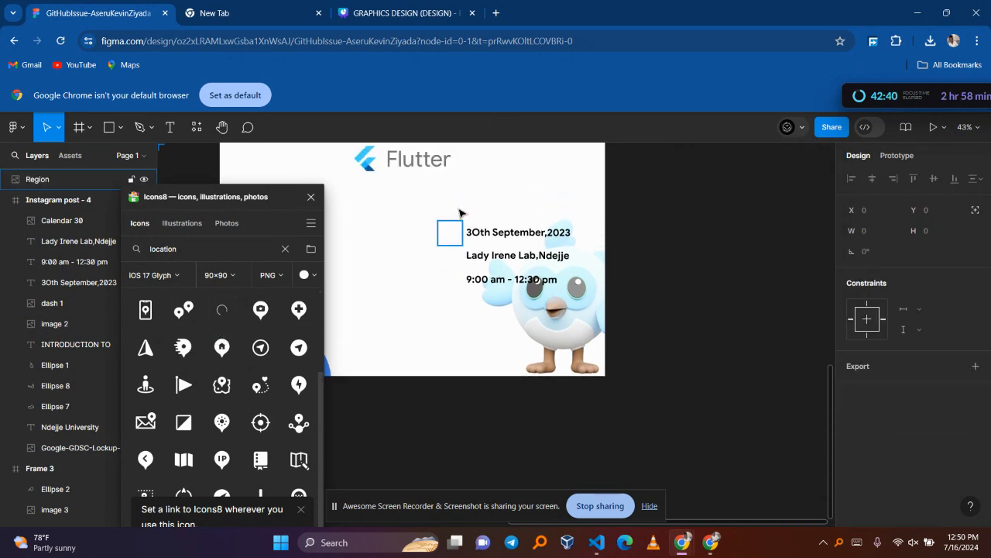
{"action": "left_click_drag", "start_coordinate": [456, 243], "coordinate": [430, 257]}
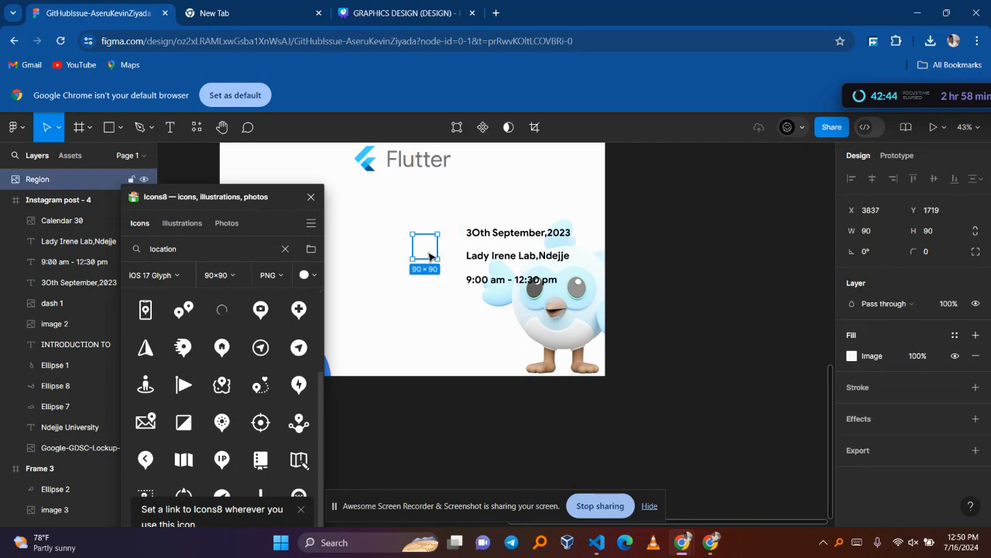
{"action": "key", "text": "ctrl+z"}
{"action": "key", "text": "ctrl+z"}
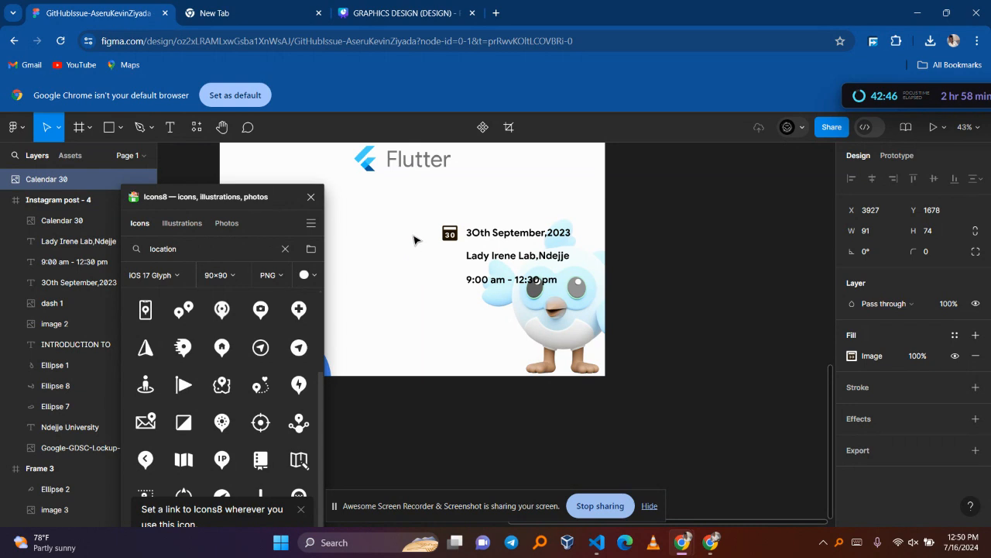
{"action": "scroll", "coordinate": [414, 240], "scroll_direction": "up", "scroll_amount": 2}
{"action": "scroll", "coordinate": [414, 240], "scroll_direction": "up", "scroll_amount": 2}
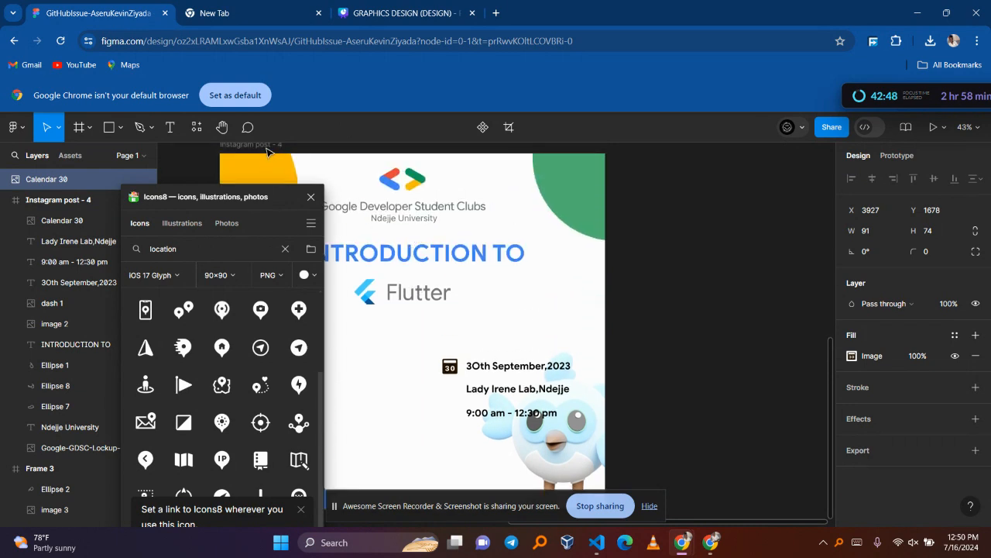
{"action": "left_click", "coordinate": [220, 317]}
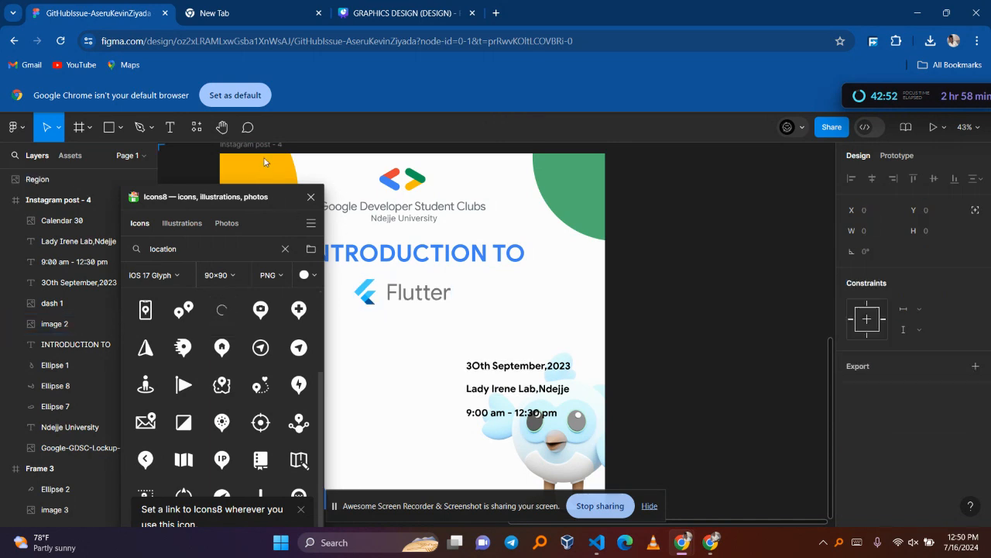
{"action": "key", "text": "ctrl+z"}
{"action": "left_click", "coordinate": [443, 349]}
{"action": "key", "text": "ctrl+z"}
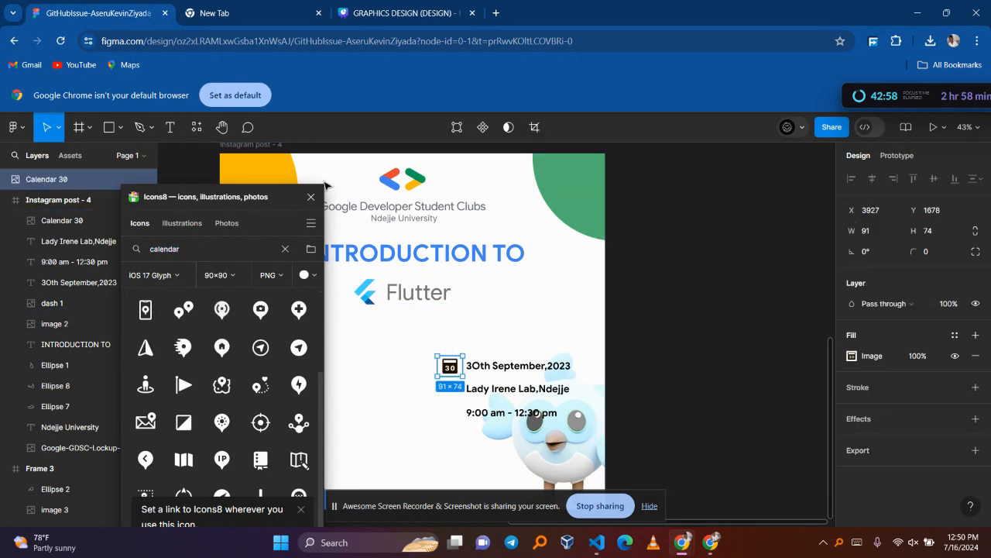
- Insert the Region icon into the selected Instagram post - 4 frame and shift the frame slightly to X 3130, Y 939
{"action": "left_click", "coordinate": [277, 151]}
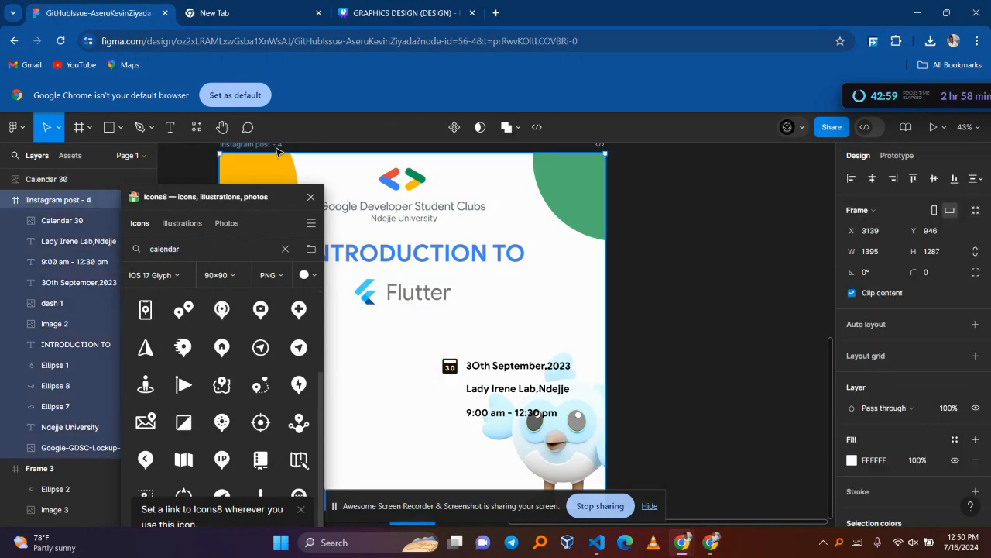
{"action": "left_click", "coordinate": [221, 312]}
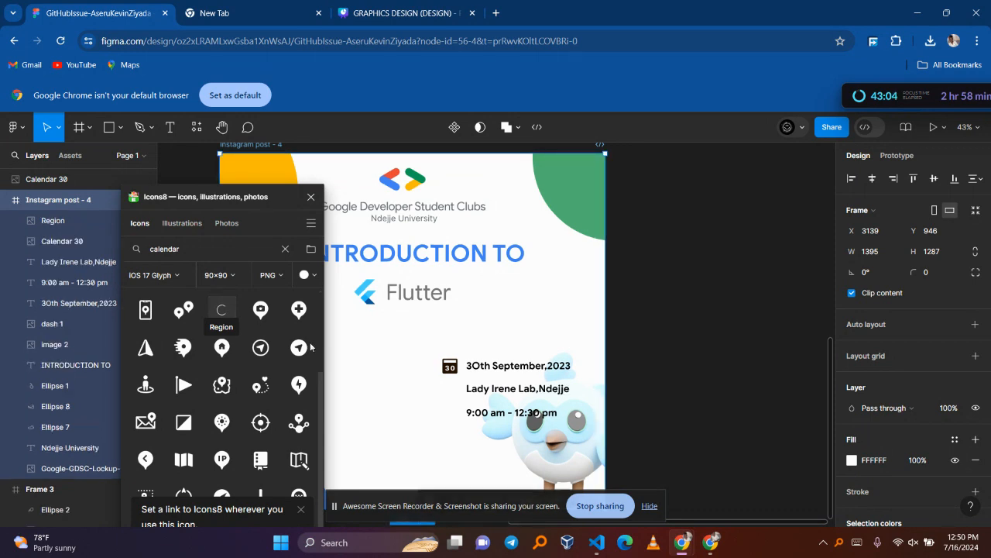
{"action": "mouse_move", "coordinate": [403, 424]}
{"action": "left_mouse_down"}
{"action": "mouse_move", "coordinate": [392, 358]}
{"action": "mouse_move", "coordinate": [423, 403]}
{"action": "mouse_move", "coordinate": [401, 419]}
{"action": "left_mouse_up"}
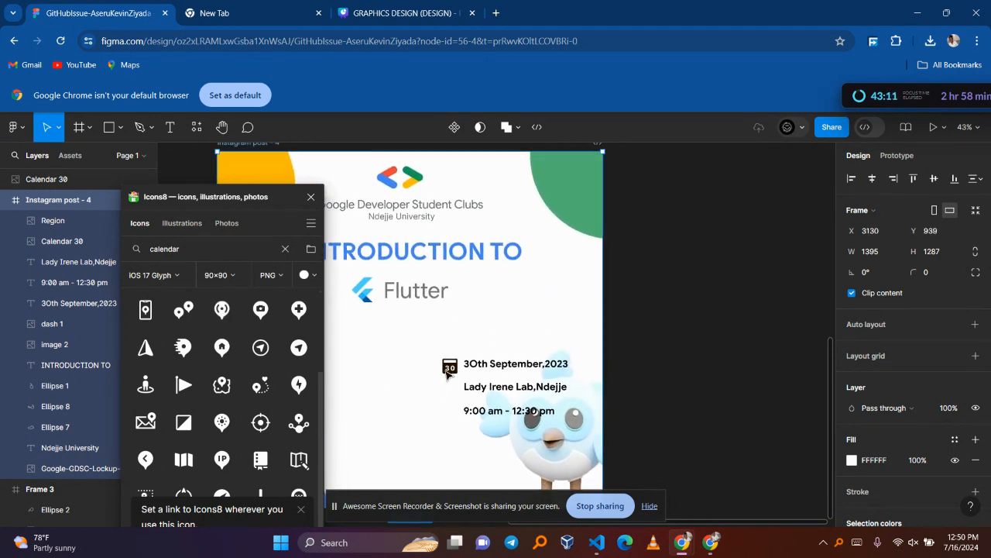
- Move the loose darkened Calendar 30 layer into the Instagram post - 4 frame and deselect it
{"action": "left_click", "coordinate": [75, 179]}
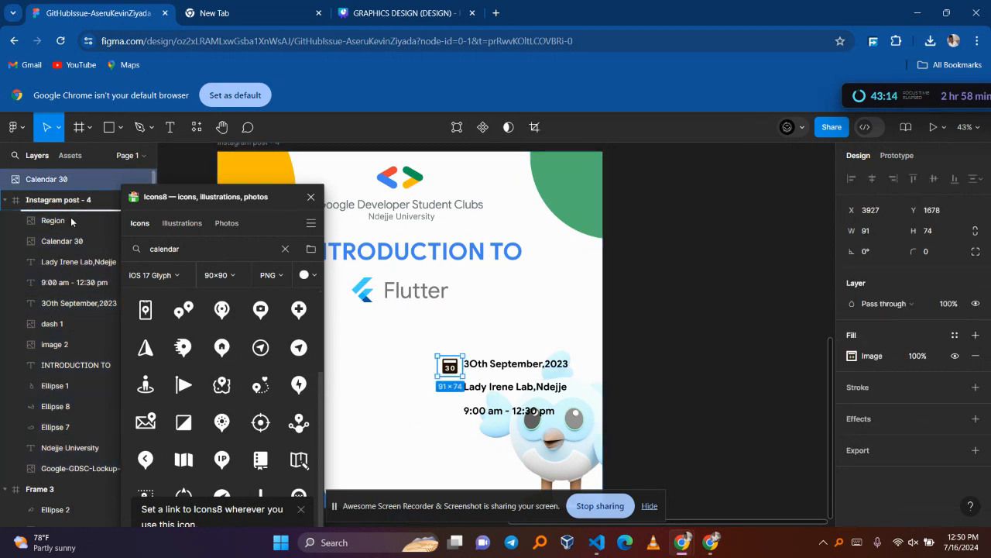
{"action": "left_click_drag", "start_coordinate": [72, 220], "coordinate": [78, 220]}
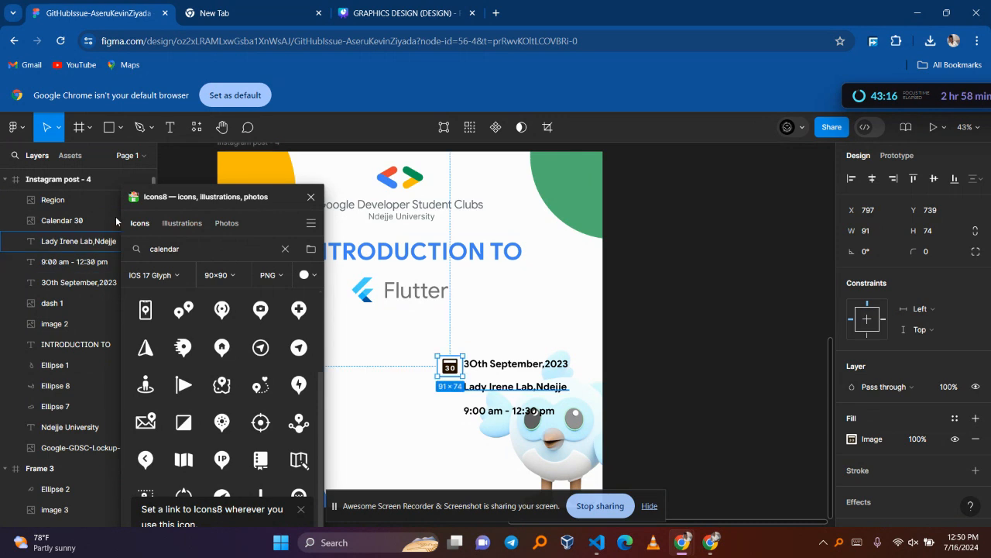
{"action": "left_click", "coordinate": [420, 330]}
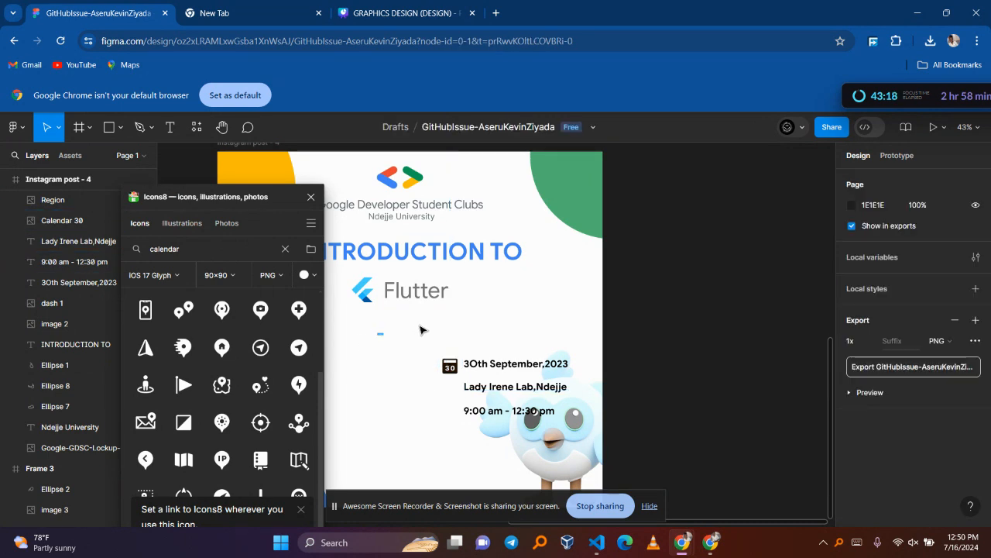
- Lower the Region icon's image exposure to near minimum and raise its saturation, temperature, tint, highlights and shadows to maximum
{"action": "left_click", "coordinate": [408, 335]}
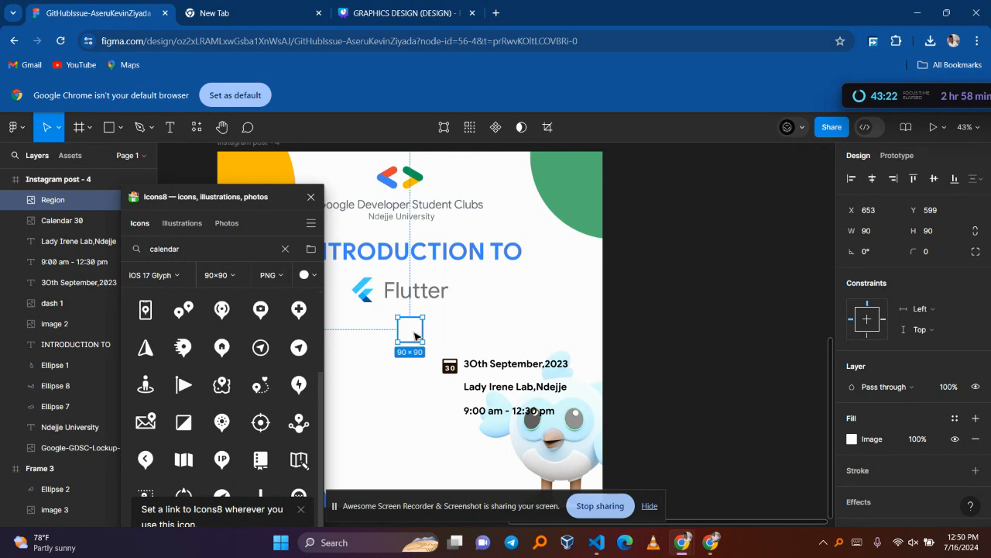
{"action": "left_click", "coordinate": [851, 439]}
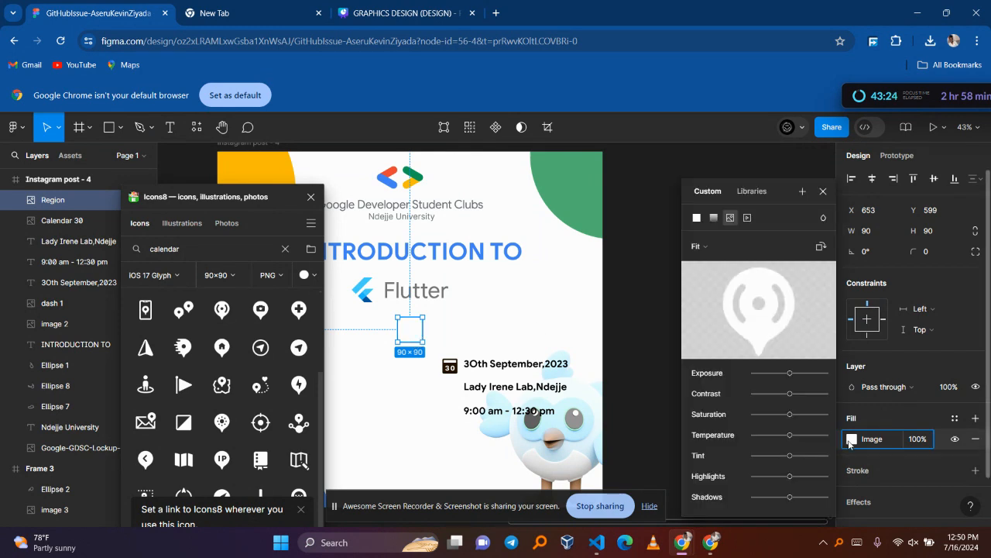
{"action": "left_click", "coordinate": [754, 374]}
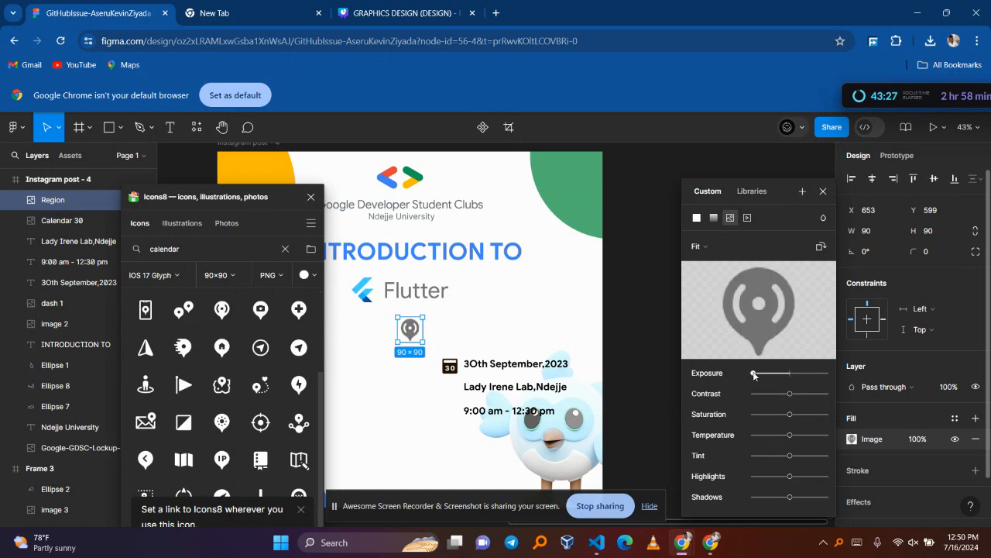
{"action": "left_click", "coordinate": [791, 414]}
{"action": "left_click_drag", "start_coordinate": [812, 420], "coordinate": [850, 415]}
{"action": "left_click_drag", "start_coordinate": [789, 439], "coordinate": [818, 435]}
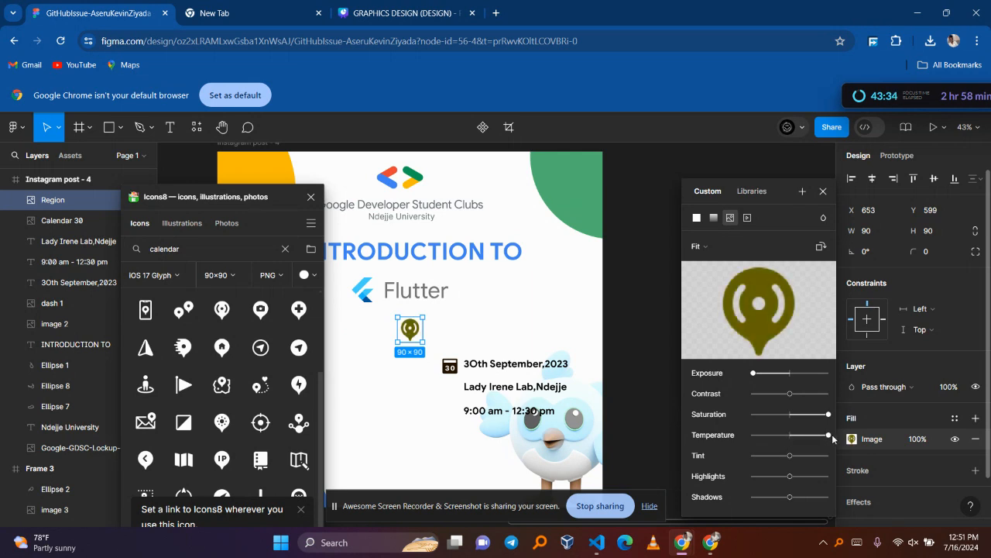
{"action": "left_click_drag", "start_coordinate": [790, 455], "coordinate": [853, 458]}
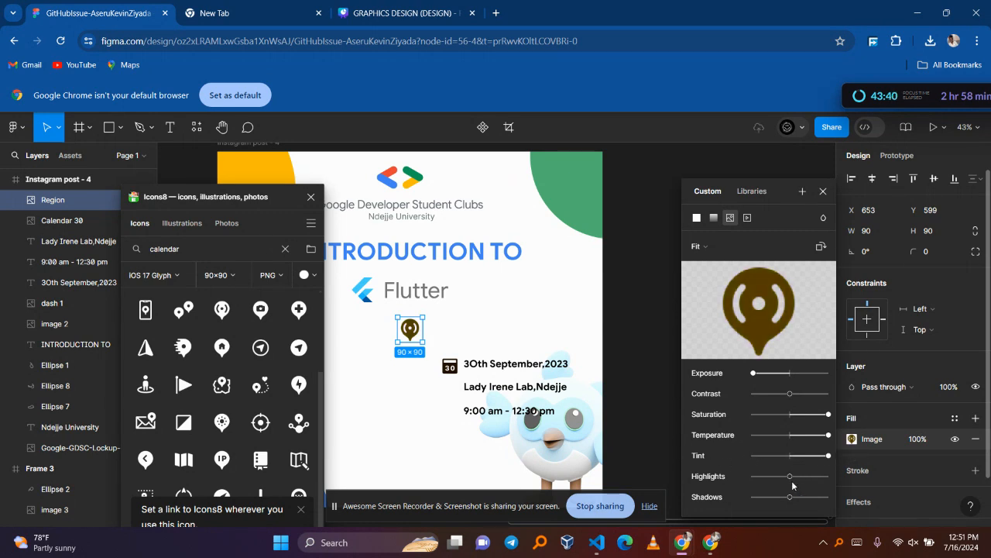
{"action": "mouse_move", "coordinate": [789, 481]}
{"action": "left_mouse_down"}
{"action": "mouse_move", "coordinate": [845, 481]}
{"action": "mouse_move", "coordinate": [713, 479]}
{"action": "mouse_move", "coordinate": [793, 480]}
{"action": "left_mouse_up"}
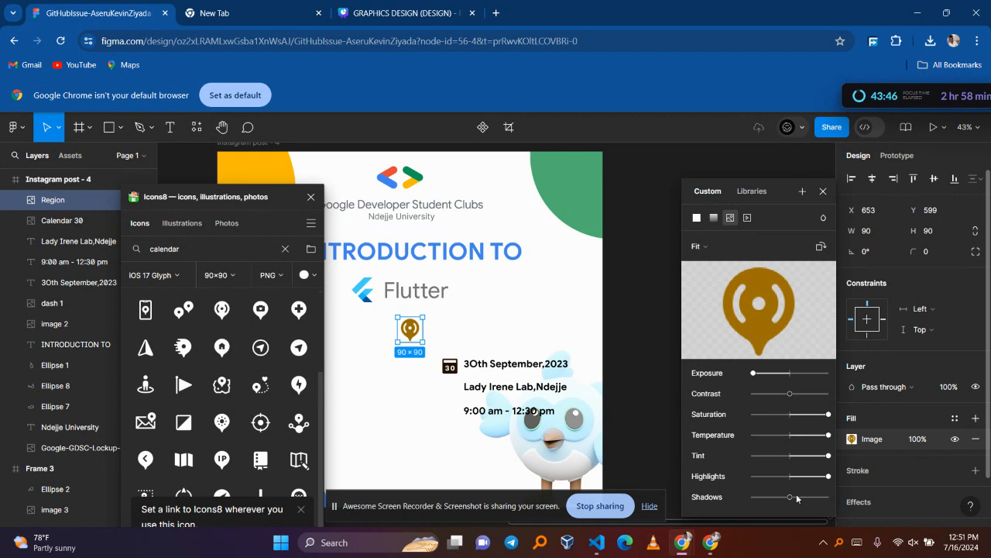
{"action": "left_click_drag", "start_coordinate": [788, 498], "coordinate": [828, 497]}
- Darken the Region icon by reducing contrast, saturation and highlights to minimum and tint to near minimum, leaving temperature near maximum
{"action": "left_click_drag", "start_coordinate": [793, 395], "coordinate": [752, 416]}
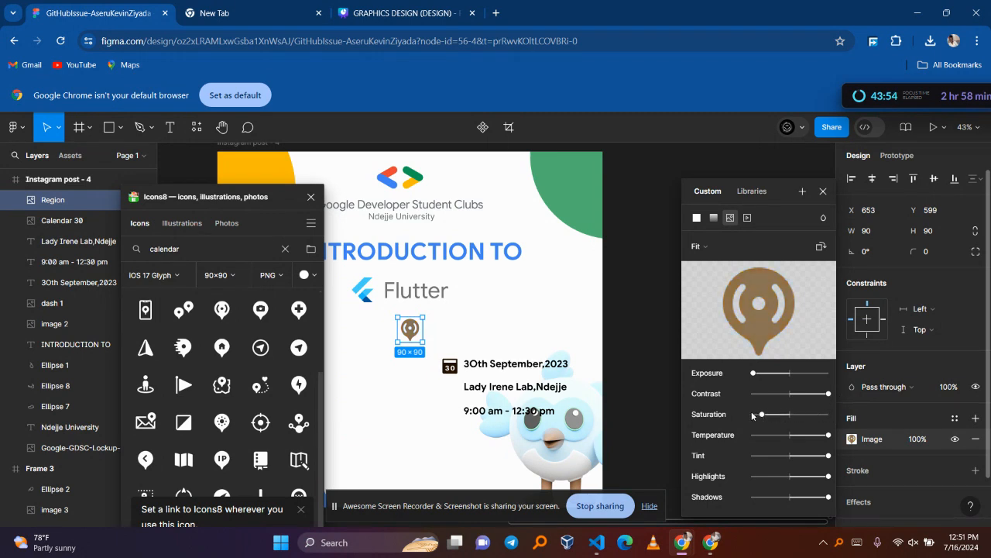
{"action": "left_click", "coordinate": [781, 396]}
{"action": "left_click_drag", "start_coordinate": [767, 397], "coordinate": [751, 396]}
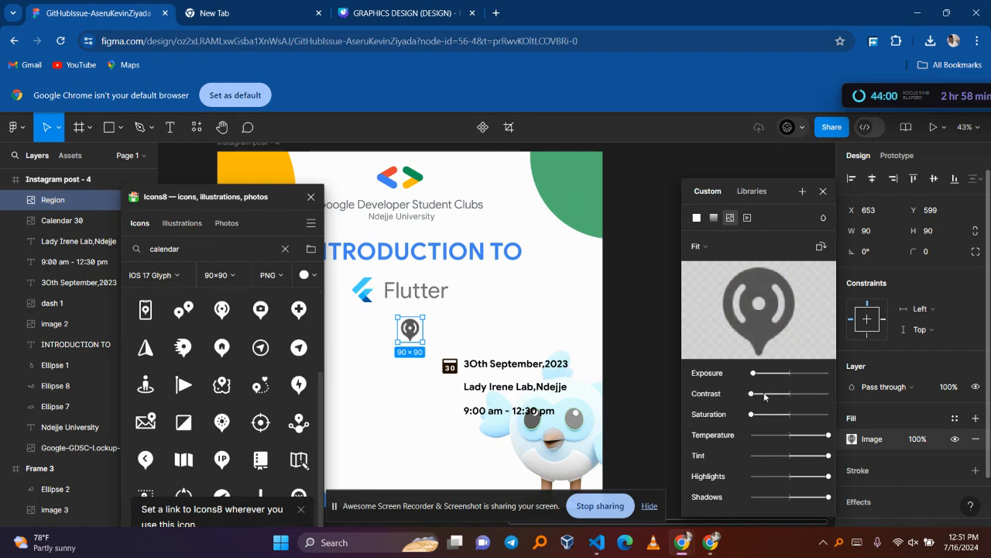
{"action": "left_click", "coordinate": [775, 436]}
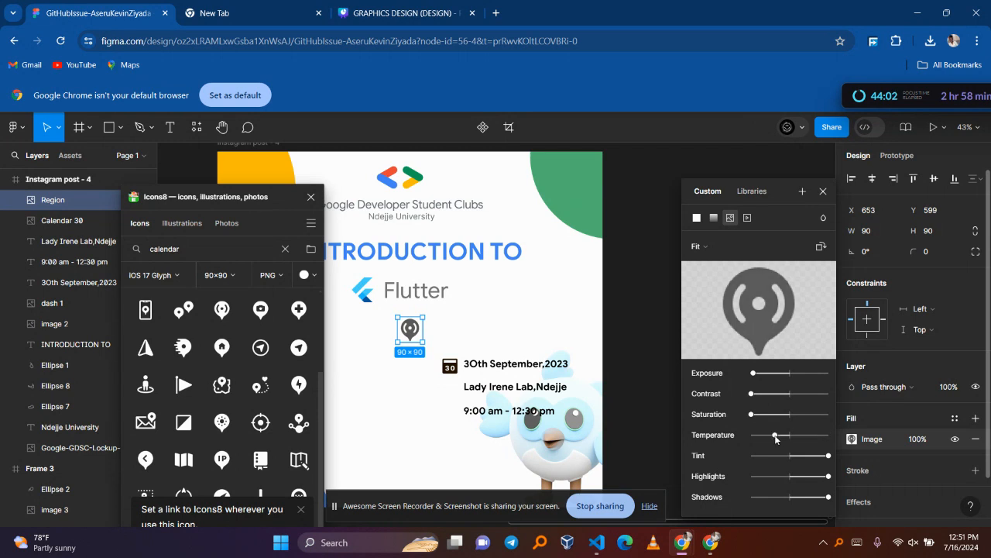
{"action": "left_click_drag", "start_coordinate": [759, 438], "coordinate": [753, 437]}
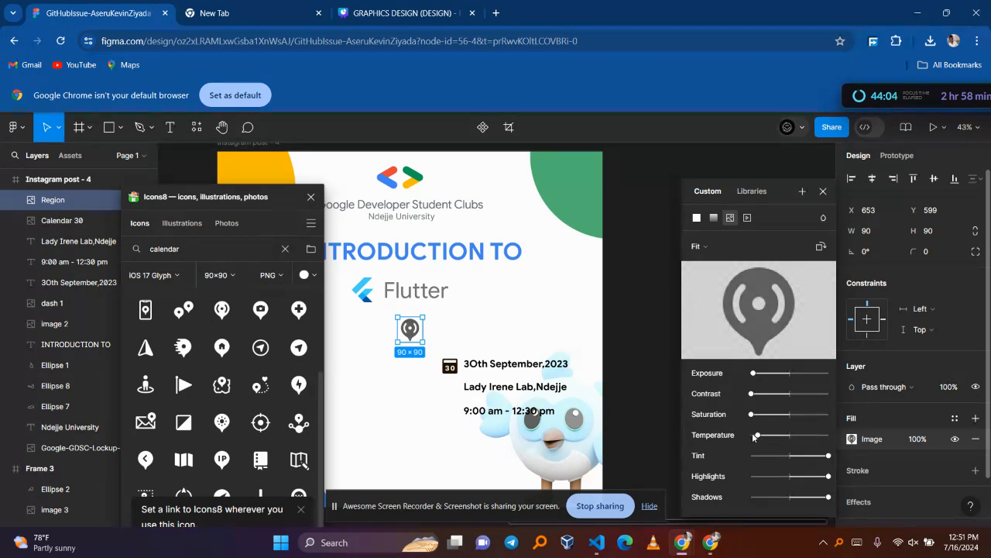
{"action": "left_click", "coordinate": [825, 435]}
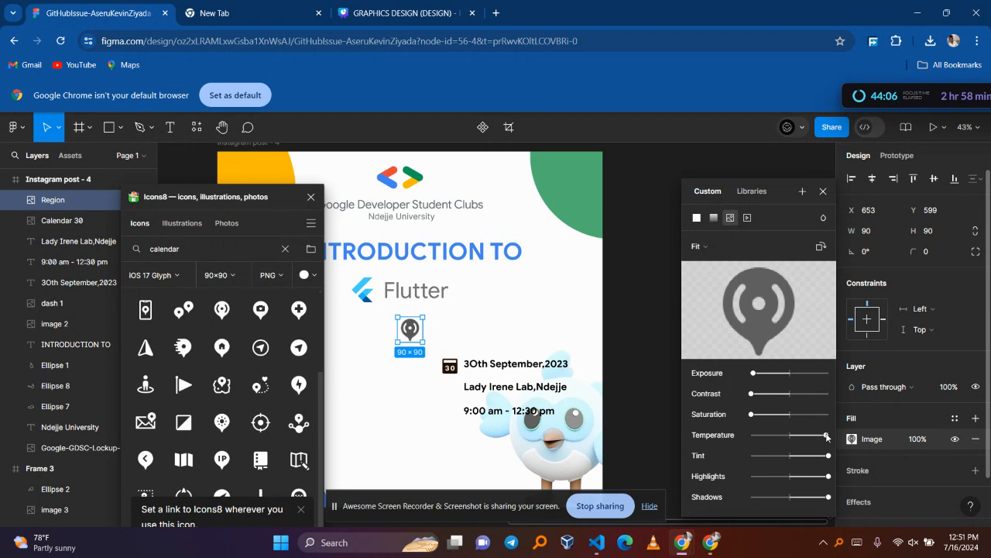
{"action": "left_click", "coordinate": [772, 456]}
{"action": "left_click", "coordinate": [776, 476]}
{"action": "left_click_drag", "start_coordinate": [774, 475], "coordinate": [752, 476]}
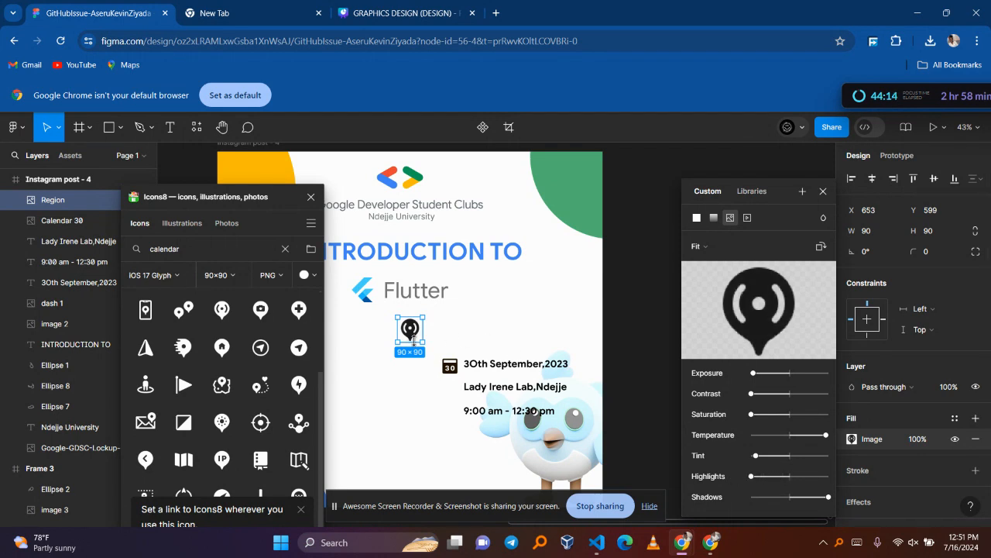
- Resize the Region icon to 67 × 67 and place it beside the Lady Irene Lab text at X 809, Y 810
{"action": "left_click_drag", "start_coordinate": [422, 341], "coordinate": [451, 385]}
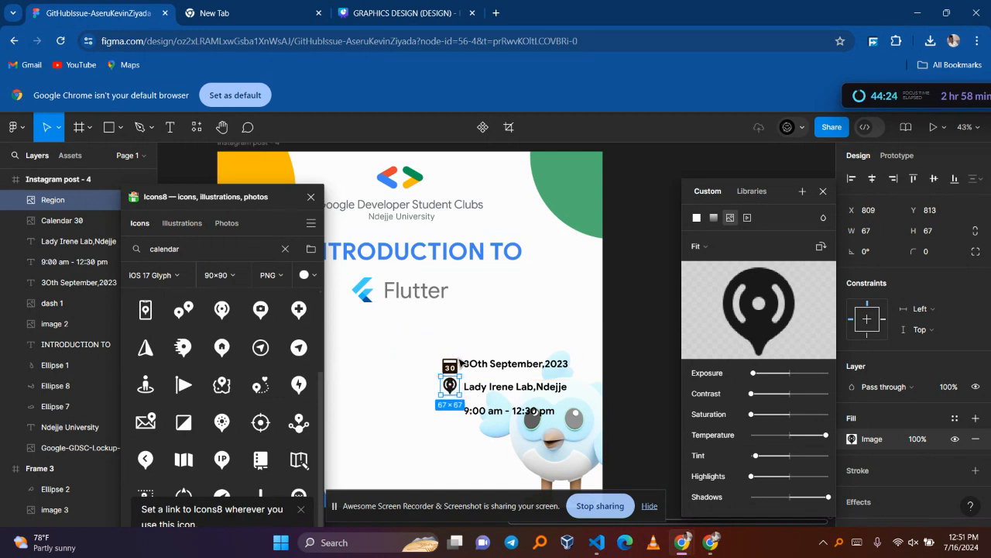
{"action": "key", "text": "Up"}
{"action": "key", "text": "Up"}
{"action": "key", "text": "Up"}
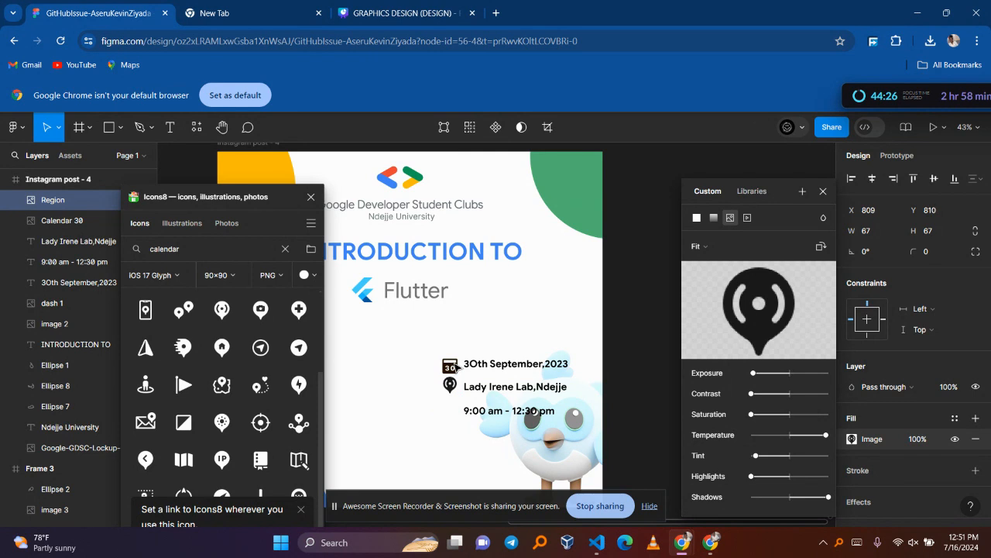
- Paste a copy of the Calendar 30 icon in the frame, nudge it up to Y 732 and deselect it
{"action": "key", "text": "ctrl+v"}
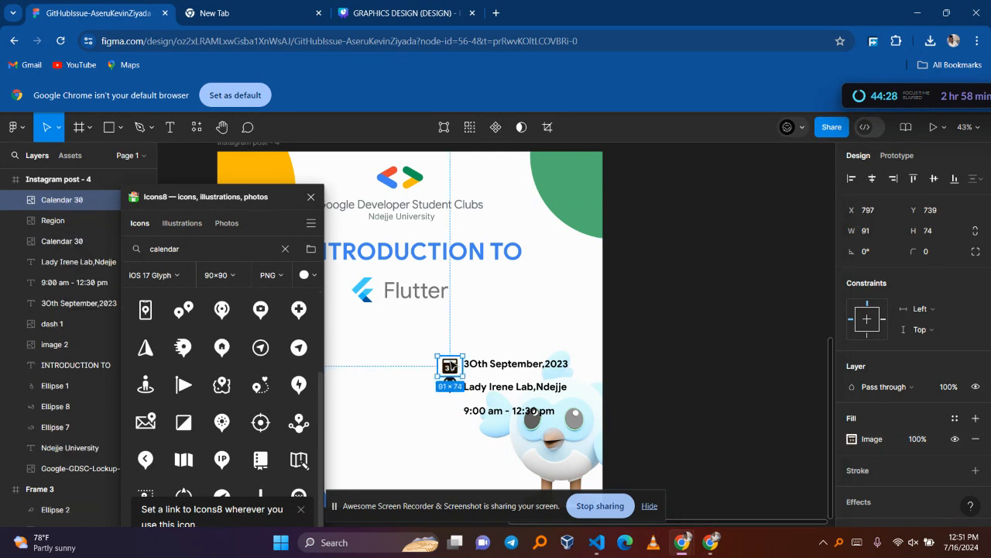
{"action": "key", "text": "Up"}
{"action": "key", "text": "Up"}
{"action": "key", "text": "Up"}
{"action": "key", "text": "Up"}
{"action": "key", "text": "Up"}
{"action": "key", "text": "Up"}
{"action": "key", "text": "Up"}
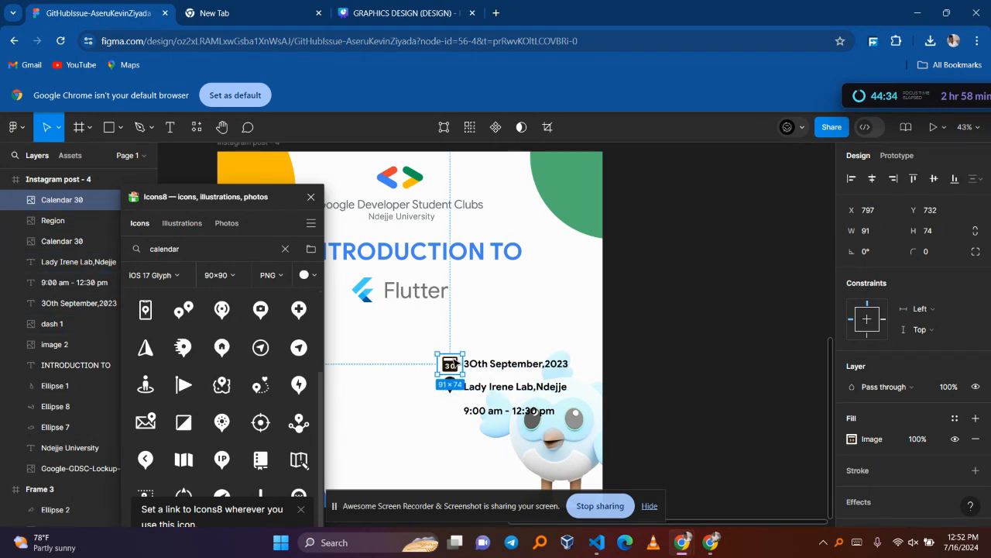
{"action": "left_click", "coordinate": [494, 326]}
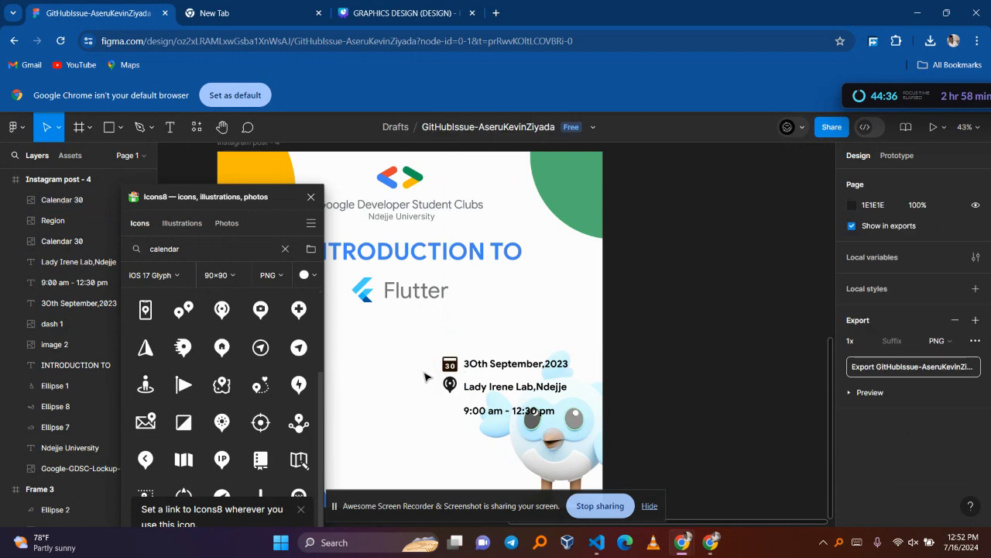
- Align the 30th September,2023 text with the calendar icon by moving it to Y 748
{"action": "left_click", "coordinate": [451, 365]}
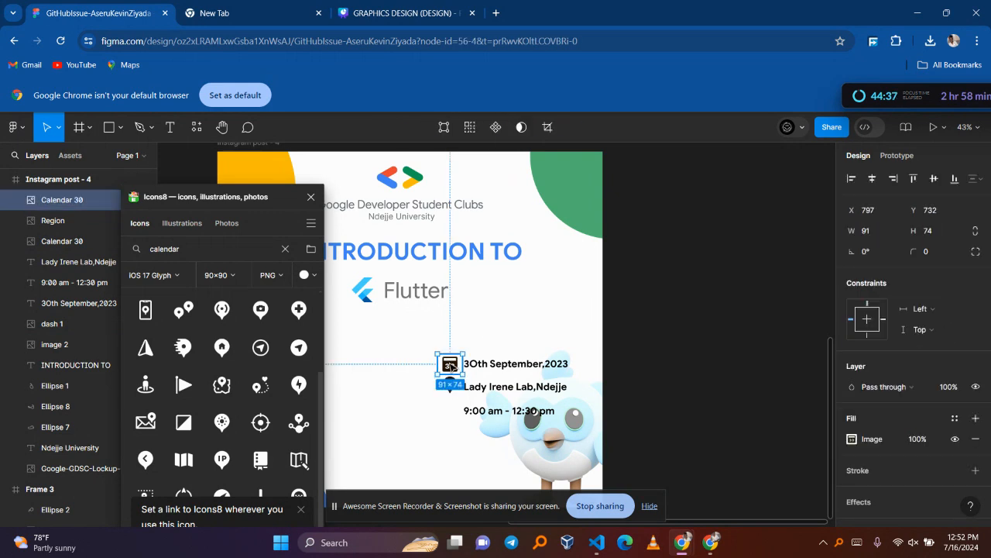
{"action": "left_click", "coordinate": [523, 364]}
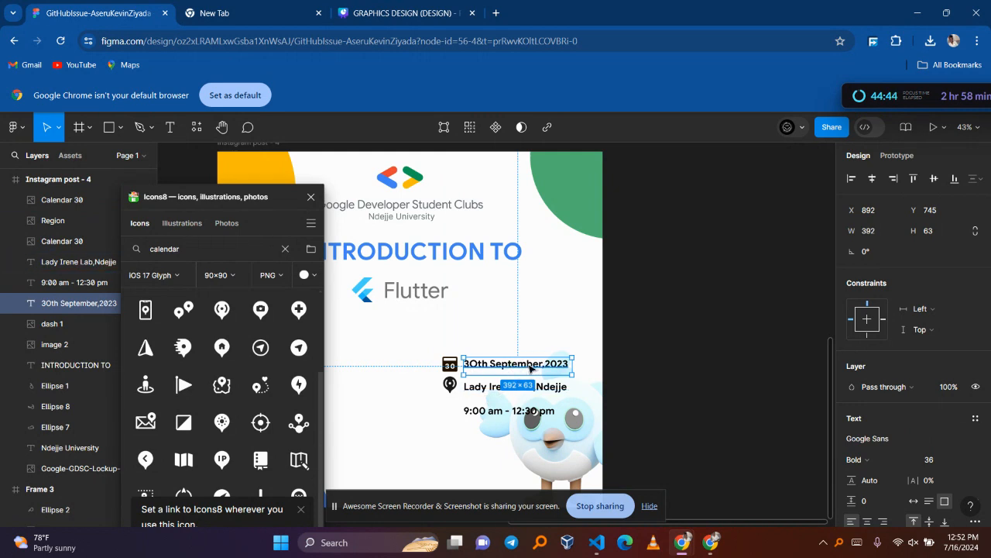
{"action": "left_click_drag", "start_coordinate": [530, 368], "coordinate": [531, 369]}
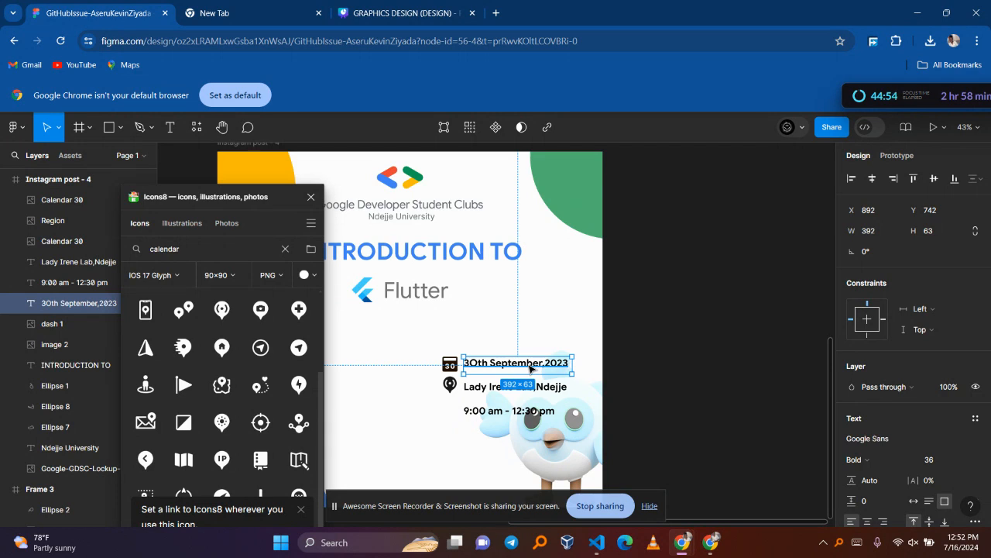
{"action": "left_click_drag", "start_coordinate": [531, 368], "coordinate": [531, 370]}
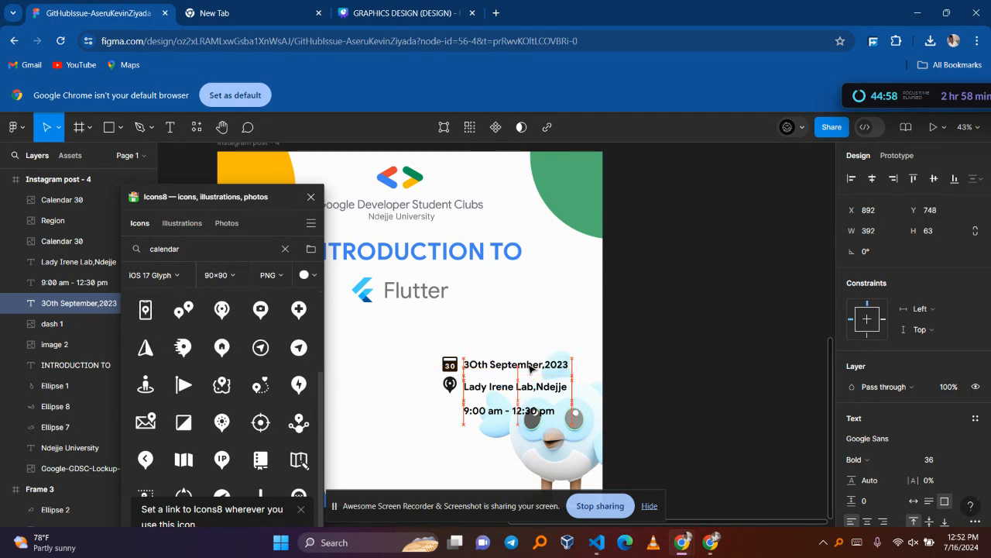
- Search the Icons8 icons for "time" and insert the Sport Stopwatch icon into the Instagram post - 4 frame
{"action": "double_click", "coordinate": [187, 254]}
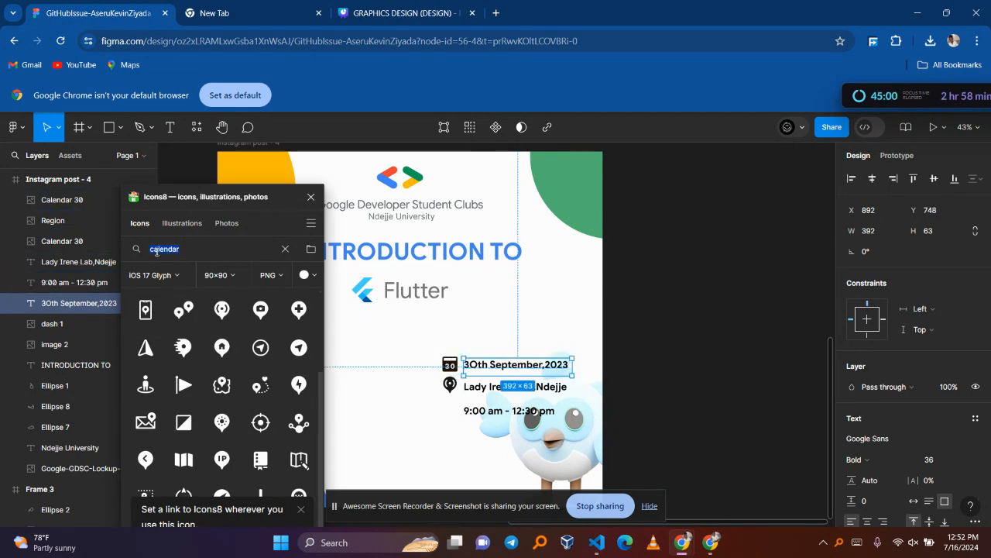
{"action": "type", "text": "time"}
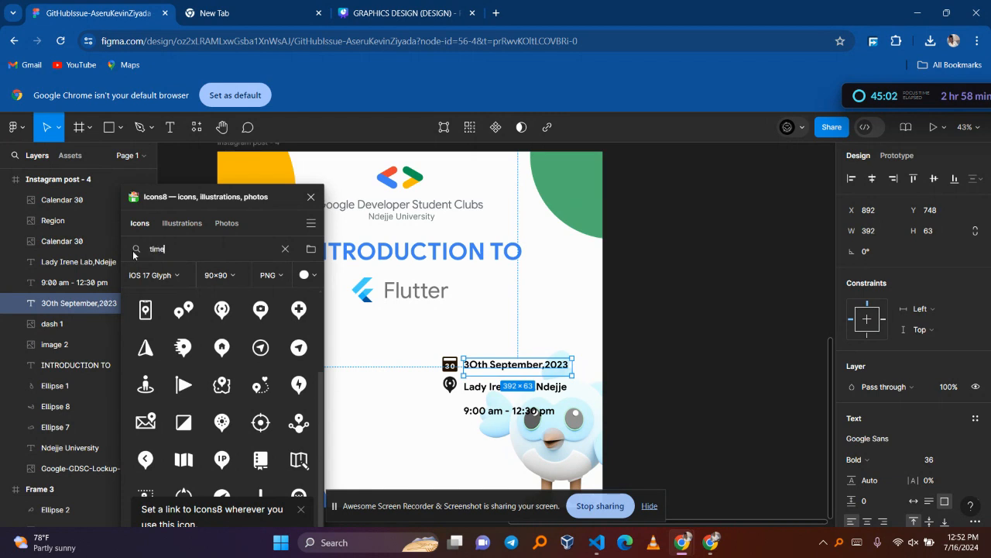
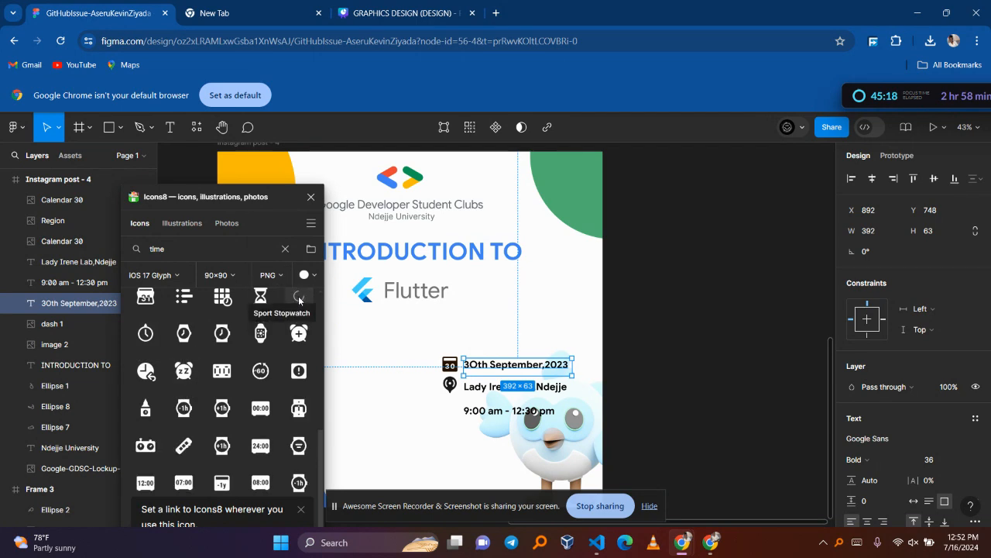
{"action": "key", "text": "ctrl+z"}
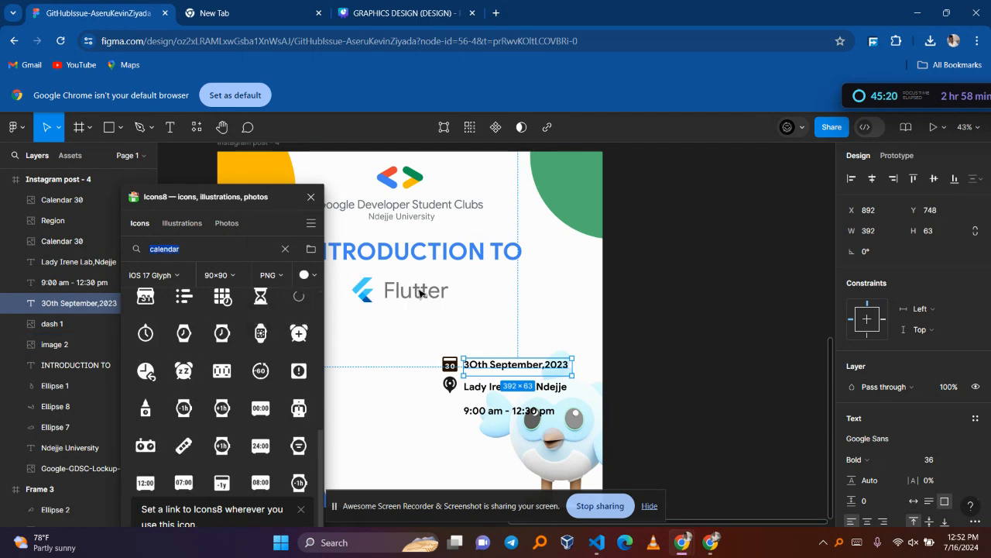
{"action": "left_click", "coordinate": [281, 152]}
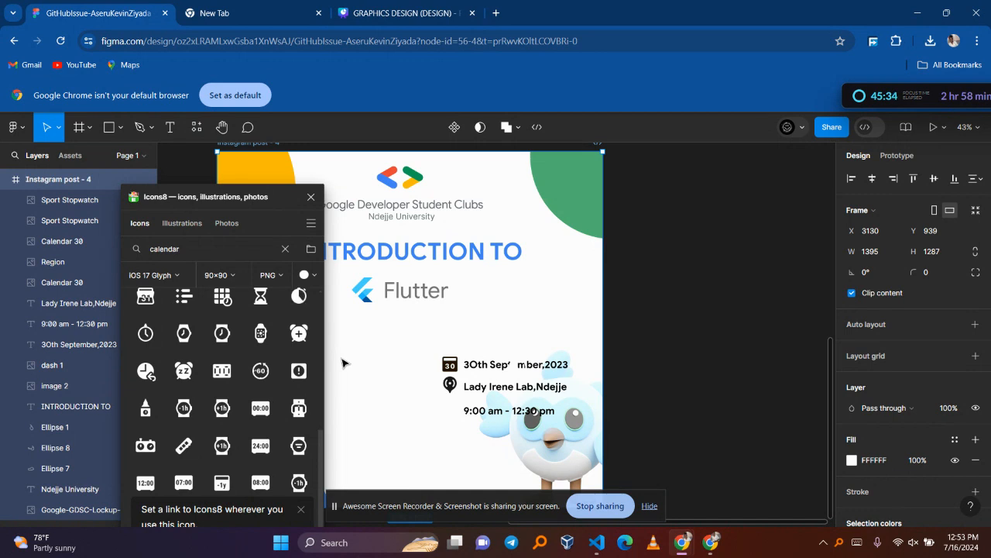
- Darken the upper Sport Stopwatch icon below the Flutter logo by lowering its image exposure and contrast to near minimum
{"action": "left_click_drag", "start_coordinate": [374, 340], "coordinate": [434, 334]}
{"action": "key", "text": "Escape"}
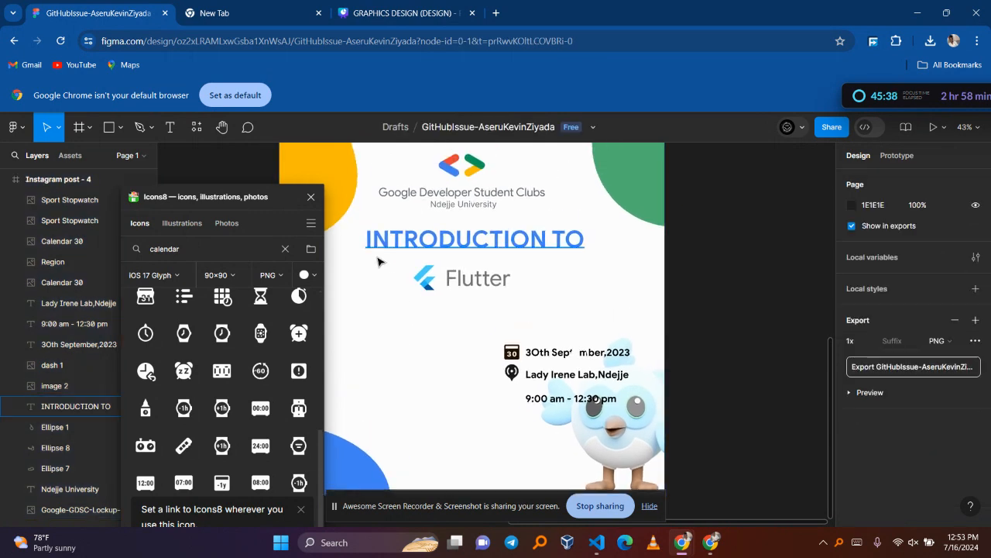
{"action": "scroll", "coordinate": [378, 261], "scroll_direction": "up", "scroll_amount": 2}
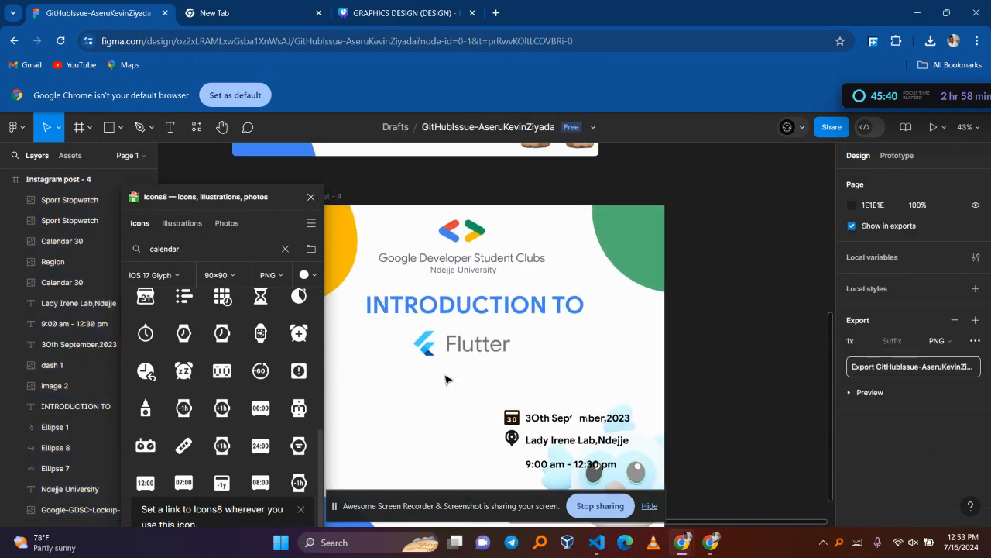
{"action": "left_click_drag", "start_coordinate": [479, 394], "coordinate": [491, 450]}
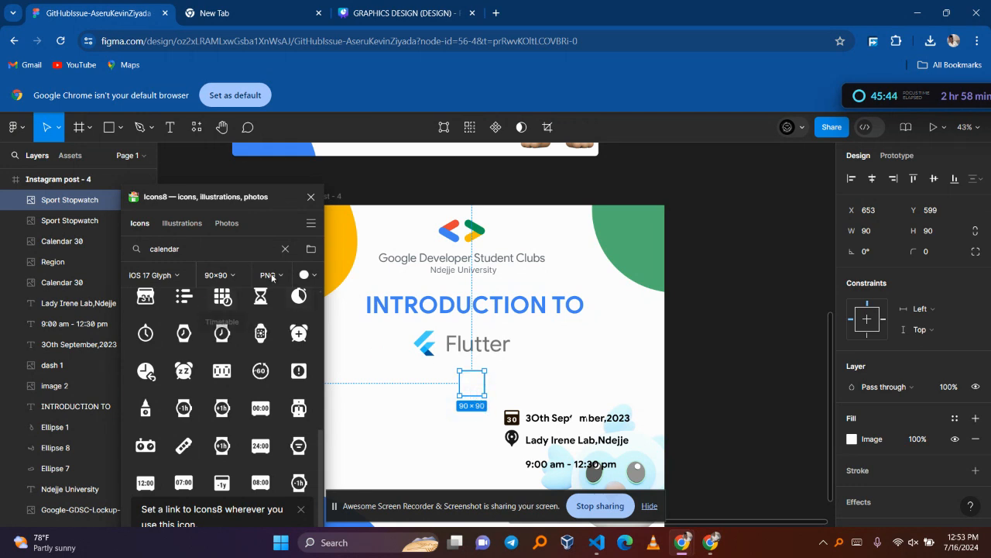
{"action": "left_click", "coordinate": [851, 439]}
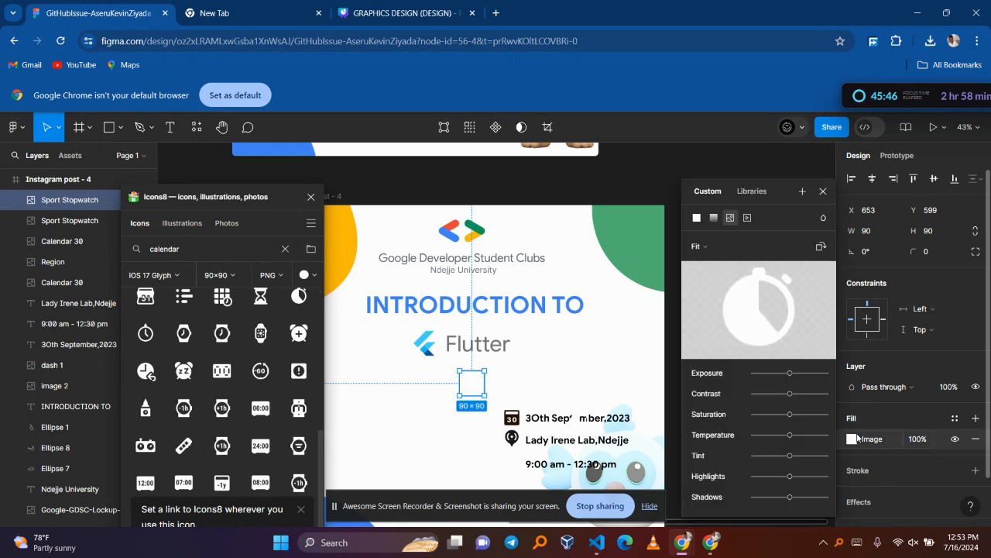
{"action": "left_click", "coordinate": [753, 373]}
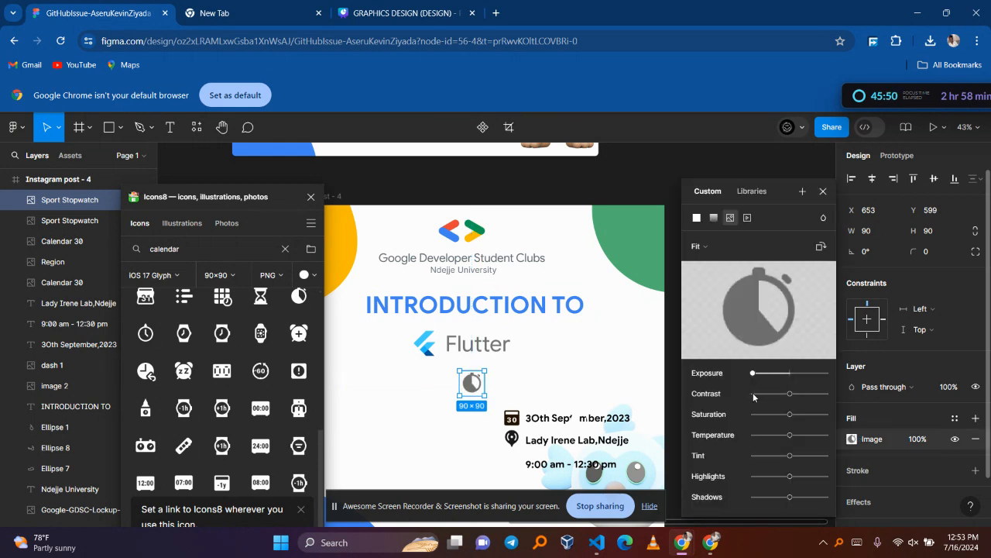
{"action": "left_click", "coordinate": [753, 394]}
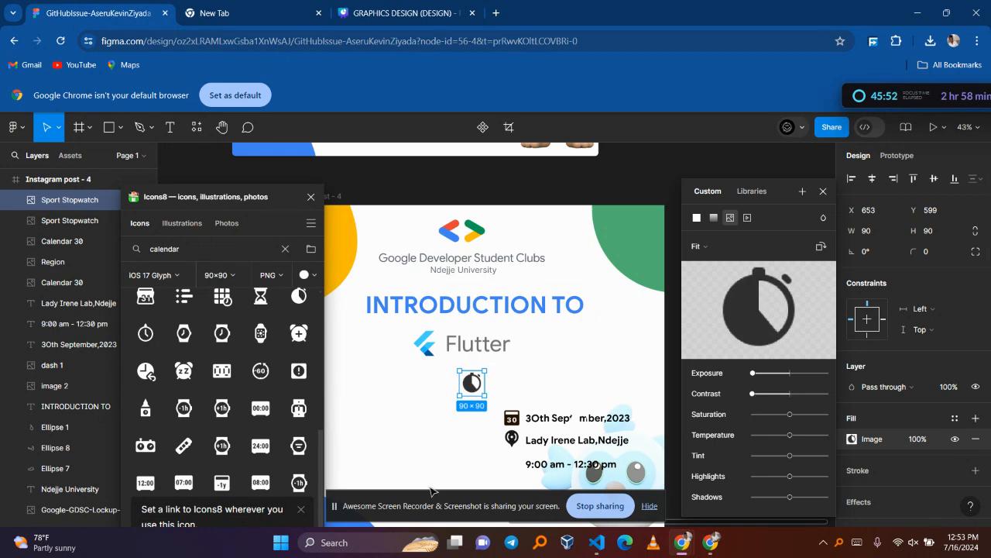
- Resize the darkened Sport Stopwatch icon to 78 × 78 and place it beside the time text at X 805, Y 892
{"action": "left_click_drag", "start_coordinate": [475, 388], "coordinate": [514, 464]}
{"action": "key", "text": "Escape"}
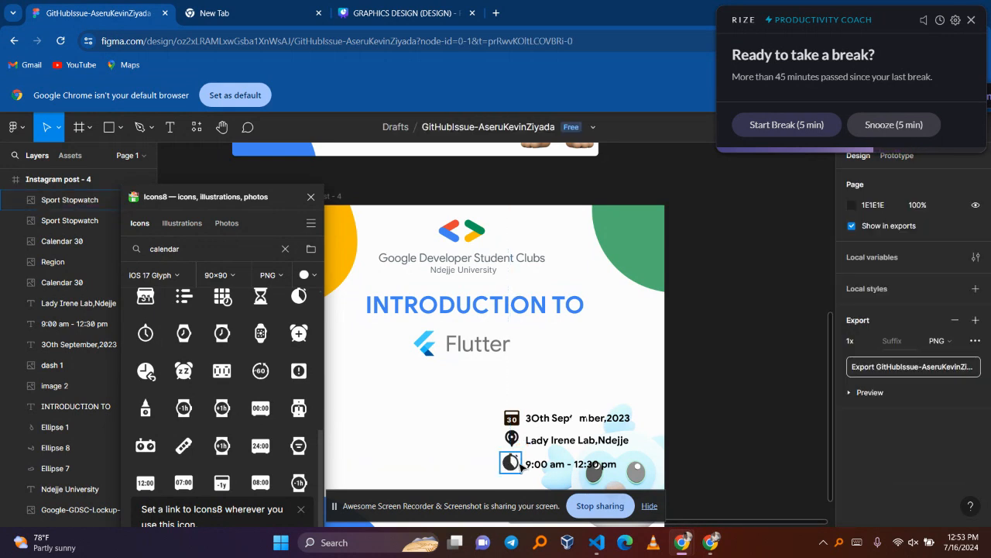
{"action": "left_click", "coordinate": [515, 465]}
{"action": "left_click_drag", "start_coordinate": [515, 466], "coordinate": [515, 465]}
- Compare the Instagram post - 4 poster with the reference poster above it, including the icon beside the registration link
{"action": "scroll", "coordinate": [481, 441], "scroll_direction": "up", "scroll_amount": 3}
{"action": "scroll", "coordinate": [476, 453], "scroll_direction": "down", "scroll_amount": 3}
{"action": "scroll", "coordinate": [476, 453], "scroll_direction": "down", "scroll_amount": 5}
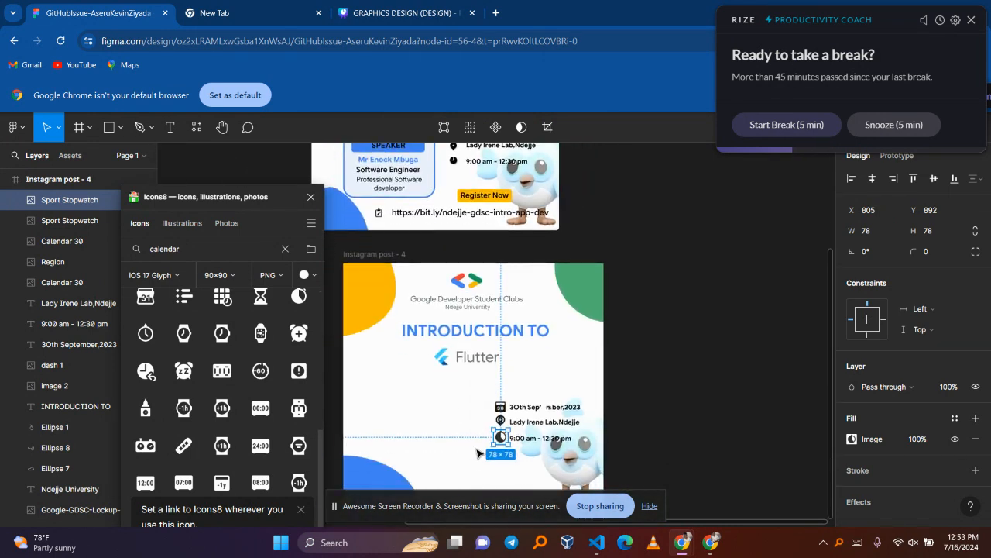
{"action": "scroll", "coordinate": [479, 453], "scroll_direction": "left", "scroll_amount": 3}
{"action": "scroll", "coordinate": [484, 304], "scroll_direction": "up", "scroll_amount": 4}
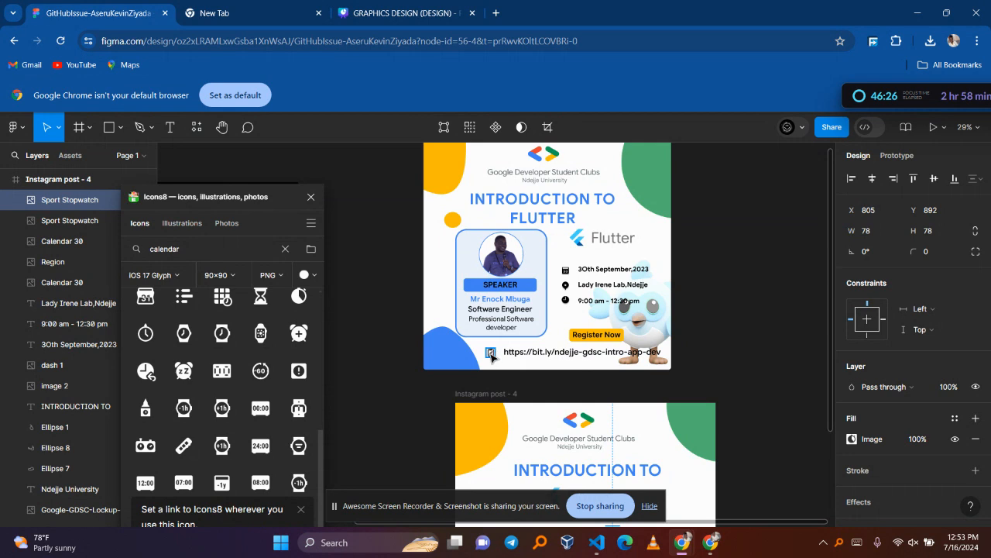
- Close the Icons8 plugin and draw a rectangle about 469 × 577 for the speaker card below the Flutter logo in Instagram post - 4
{"action": "scroll", "coordinate": [492, 357], "scroll_direction": "down", "scroll_amount": 5}
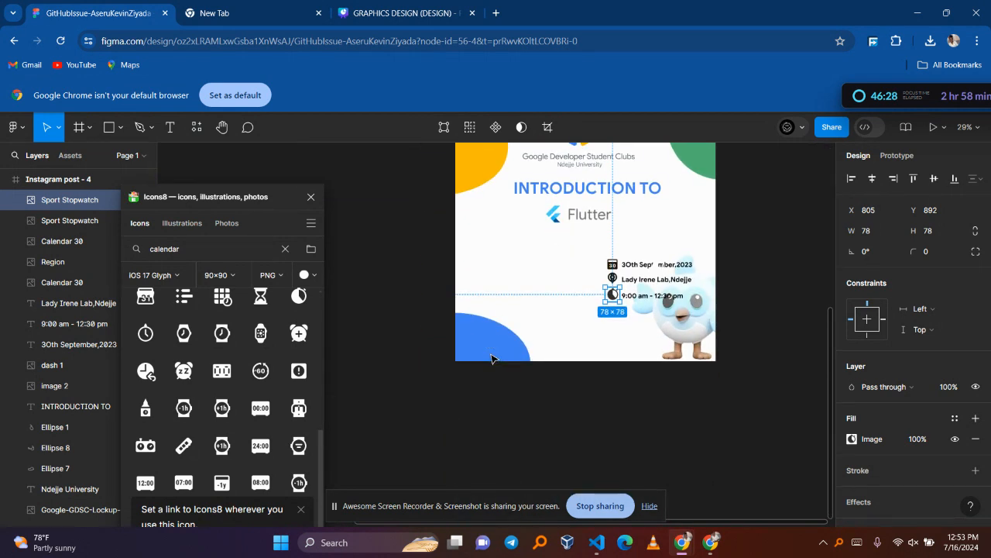
{"action": "scroll", "coordinate": [491, 358], "scroll_direction": "up", "scroll_amount": 4}
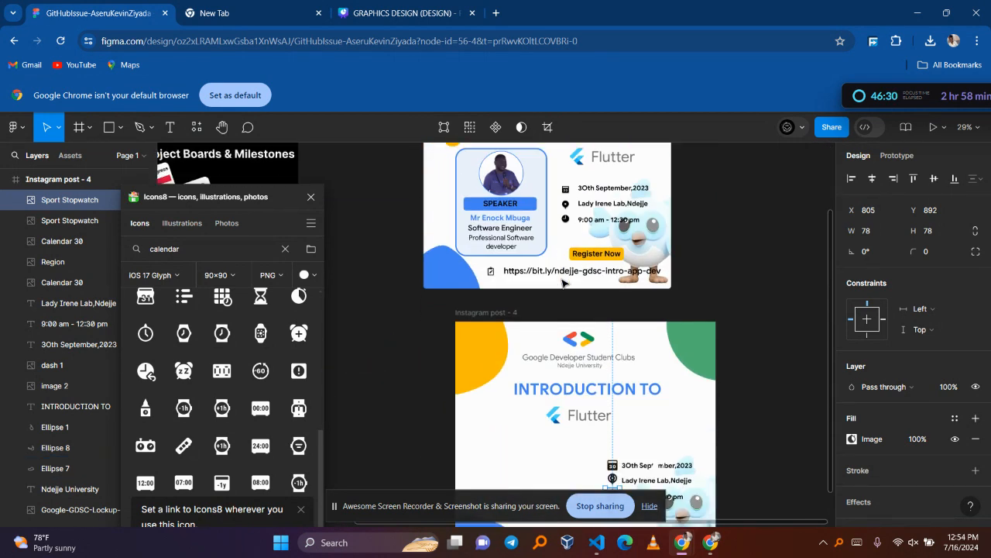
{"action": "left_click", "coordinate": [540, 206]}
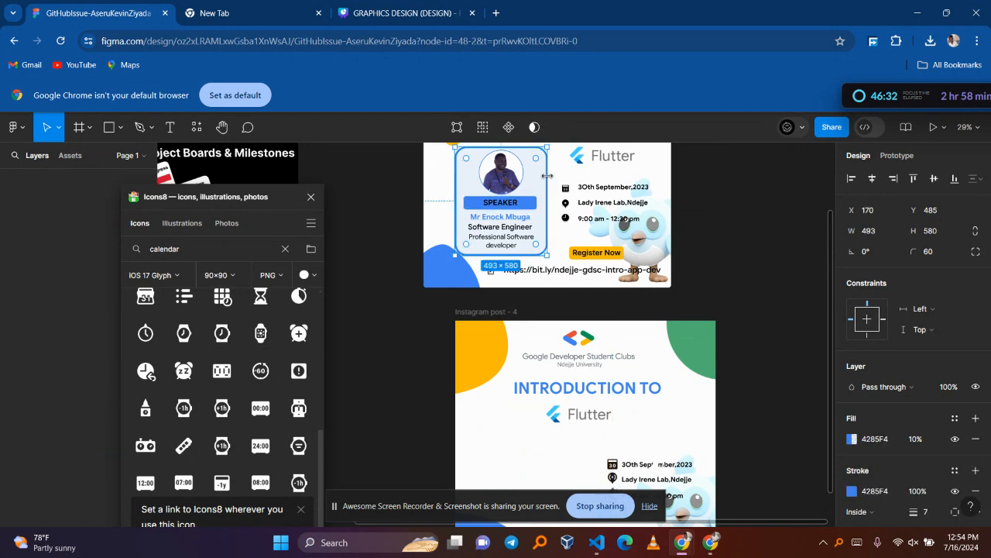
{"action": "left_click", "coordinate": [311, 199]}
{"action": "left_click", "coordinate": [120, 128]}
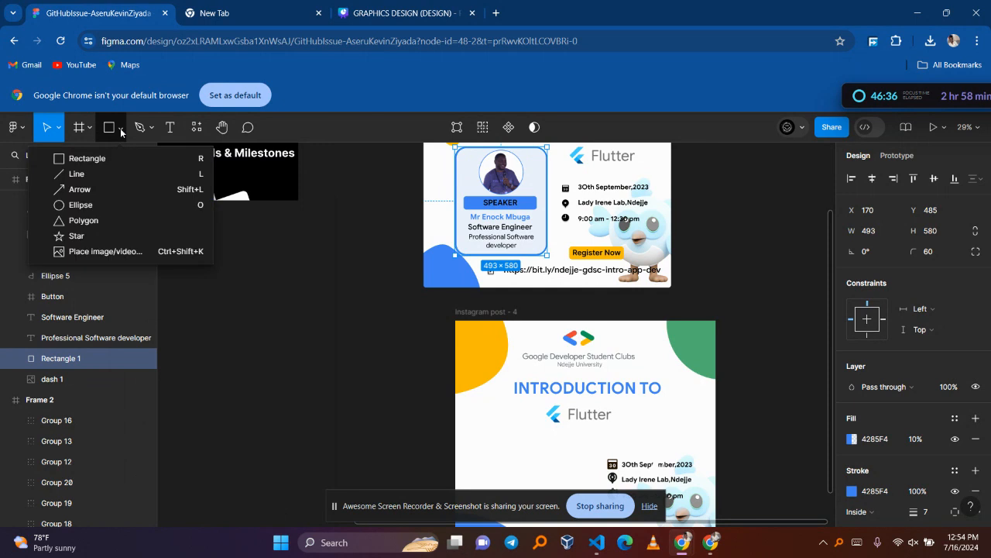
{"action": "left_click", "coordinate": [132, 158]}
{"action": "scroll", "coordinate": [512, 310], "scroll_direction": "down", "scroll_amount": 5}
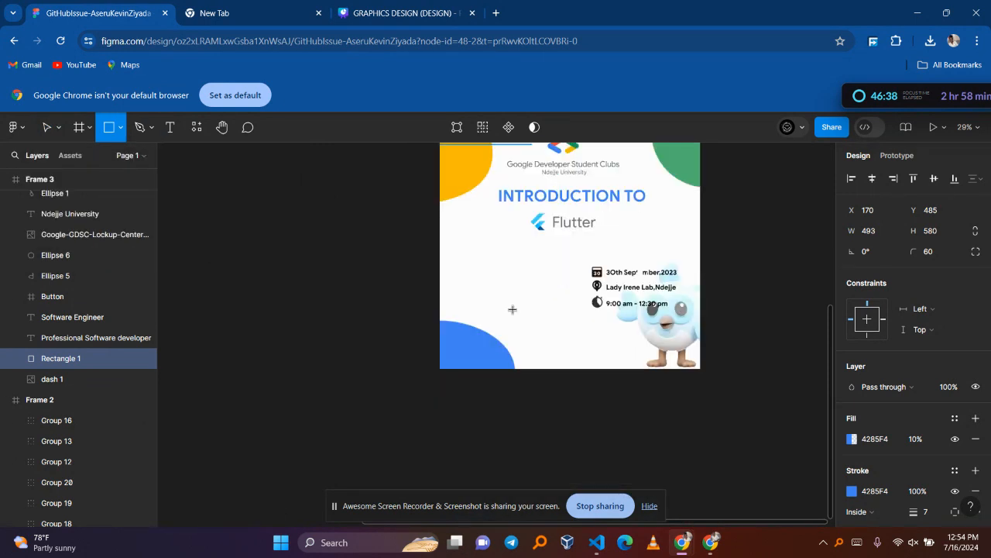
{"action": "left_click_drag", "start_coordinate": [487, 248], "coordinate": [563, 356]}
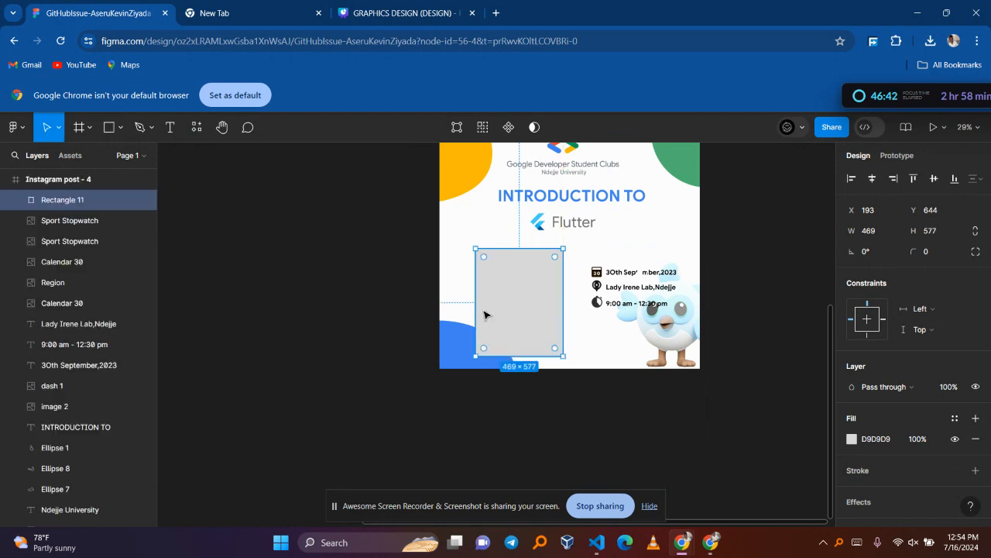
{"action": "scroll", "coordinate": [470, 228], "scroll_direction": "up", "scroll_amount": 6}
{"action": "scroll", "coordinate": [469, 228], "scroll_direction": "down", "scroll_amount": 5}
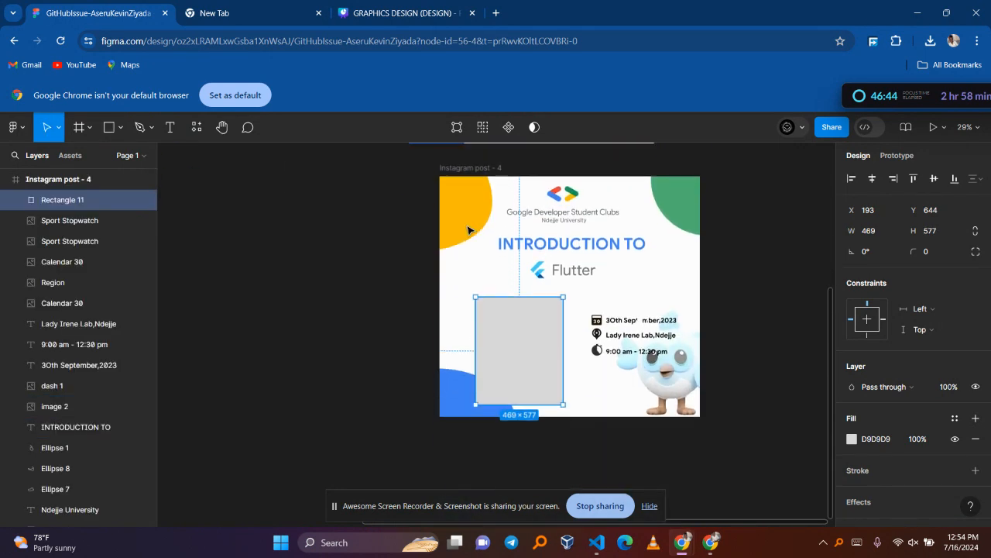
- Nudge the Flutter logo in Instagram post - 4 upward, closer to the INTRODUCTION TO heading
{"action": "left_click", "coordinate": [579, 263]}
{"action": "key", "text": "Up"}
{"action": "key", "text": "Up"}
{"action": "key", "text": "Up"}
{"action": "key", "text": "Up"}
{"action": "key", "text": "Up"}
{"action": "key", "text": "Up"}
{"action": "key", "text": "Up"}
{"action": "key", "text": "Up"}
{"action": "key", "text": "Up"}
{"action": "key", "text": "Up"}
{"action": "key", "text": "Up"}
{"action": "key", "text": "Up"}
{"action": "key", "text": "Up"}
{"action": "key", "text": "Up"}
{"action": "key", "text": "Up"}
{"action": "key", "text": "Up"}
{"action": "key", "text": "Up"}
{"action": "key", "text": "Up"}
{"action": "key", "text": "Up"}
{"action": "key", "text": "Up"}
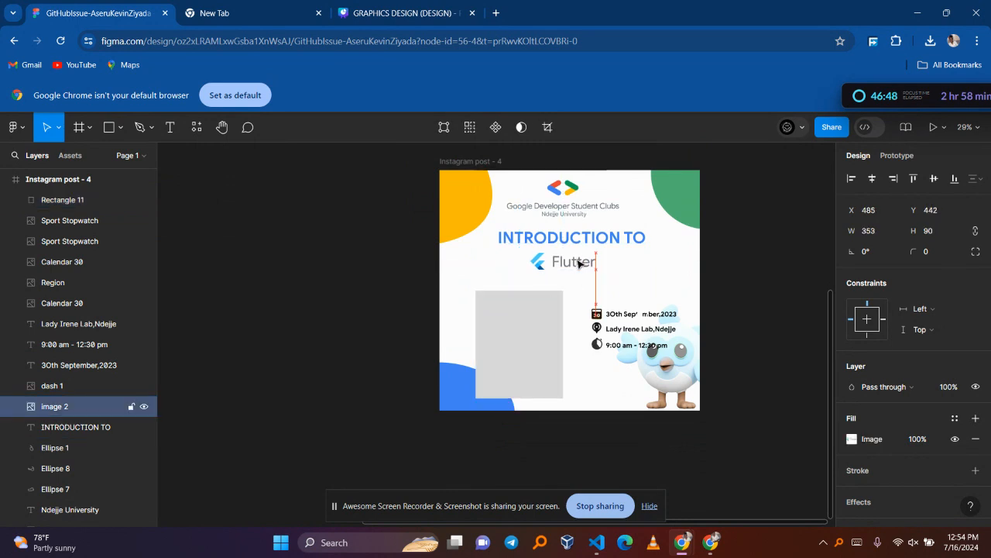
- Move the speaker card rectangle up to Y 603 and set its corner radius to 40
{"action": "mouse_move", "coordinate": [542, 328]}
{"action": "left_mouse_down"}
{"action": "mouse_move", "coordinate": [542, 305]}
{"action": "mouse_move", "coordinate": [539, 320]}
{"action": "left_mouse_up"}
{"action": "scroll", "coordinate": [540, 320], "scroll_direction": "up", "scroll_amount": 5}
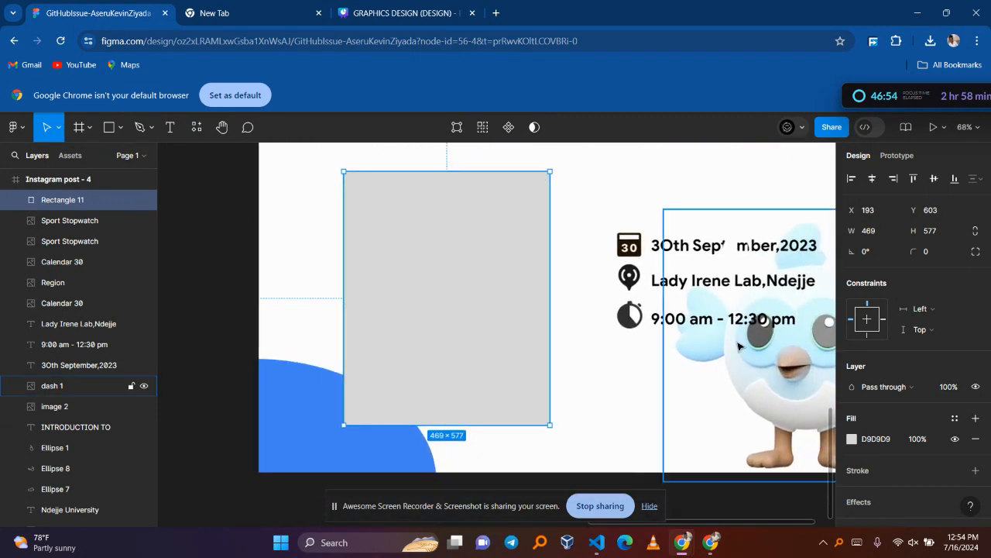
{"action": "left_click", "coordinate": [933, 253]}
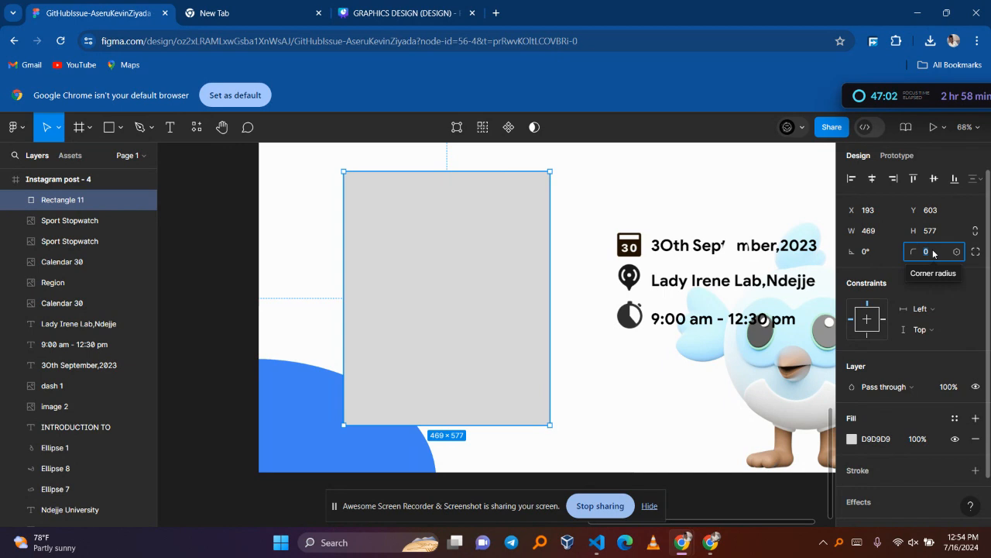
{"action": "type", "text": "30"}
{"action": "key", "text": "Return"}
{"action": "left_click", "coordinate": [943, 254]}
{"action": "type", "text": "40"}
{"action": "key", "text": "Return"}
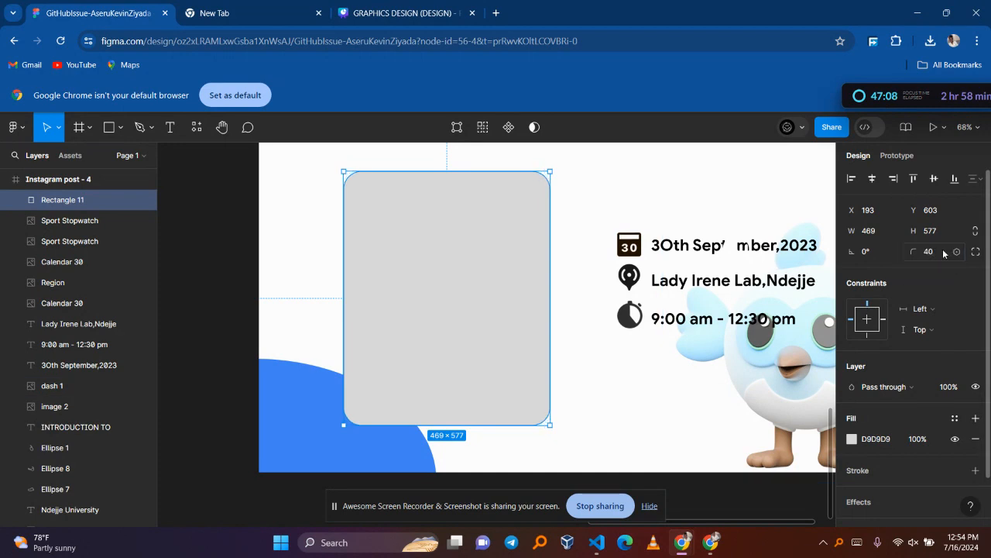
- Add an inside stroke of weight 6 to the speaker card rectangle, coloured 4285F4 by sampling the blue ellipse
{"action": "scroll", "coordinate": [905, 414], "scroll_direction": "down", "scroll_amount": 2}
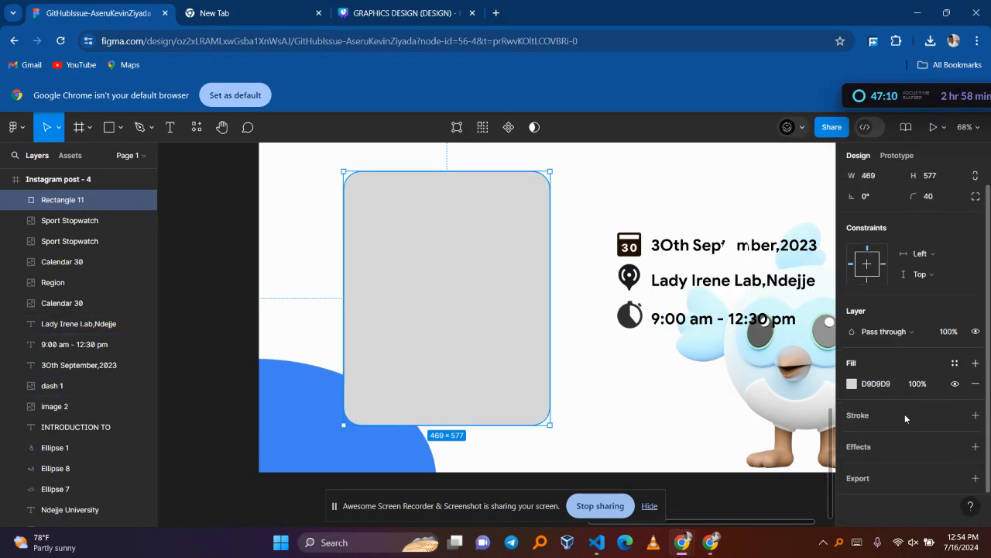
{"action": "left_click", "coordinate": [976, 416]}
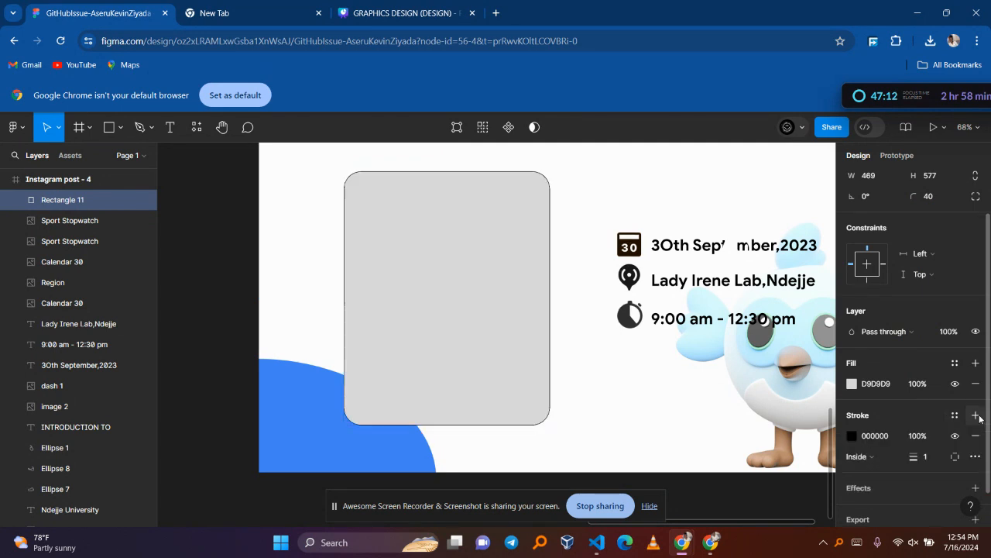
{"action": "left_click", "coordinate": [936, 460]}
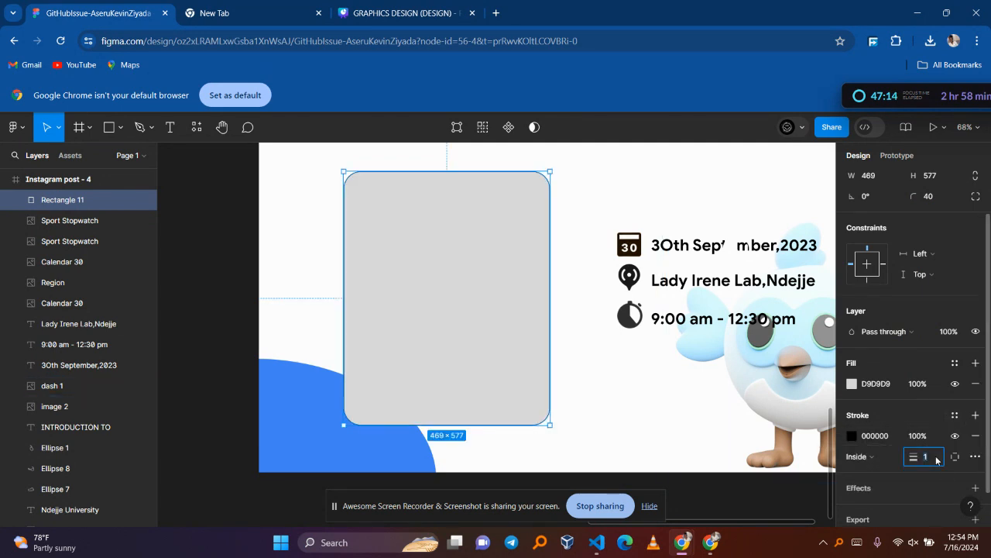
{"action": "type", "text": "4"}
{"action": "key", "text": "Return"}
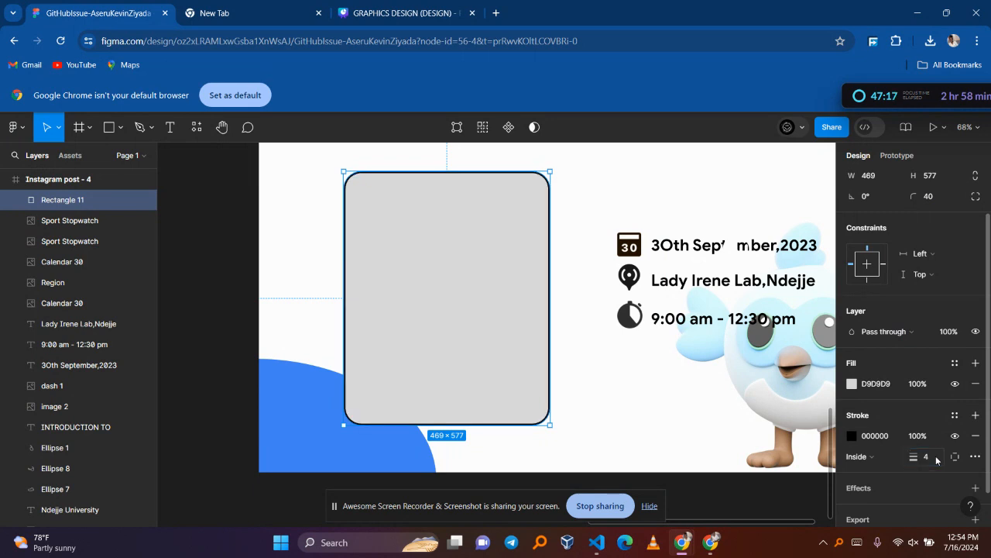
{"action": "left_click", "coordinate": [852, 436]}
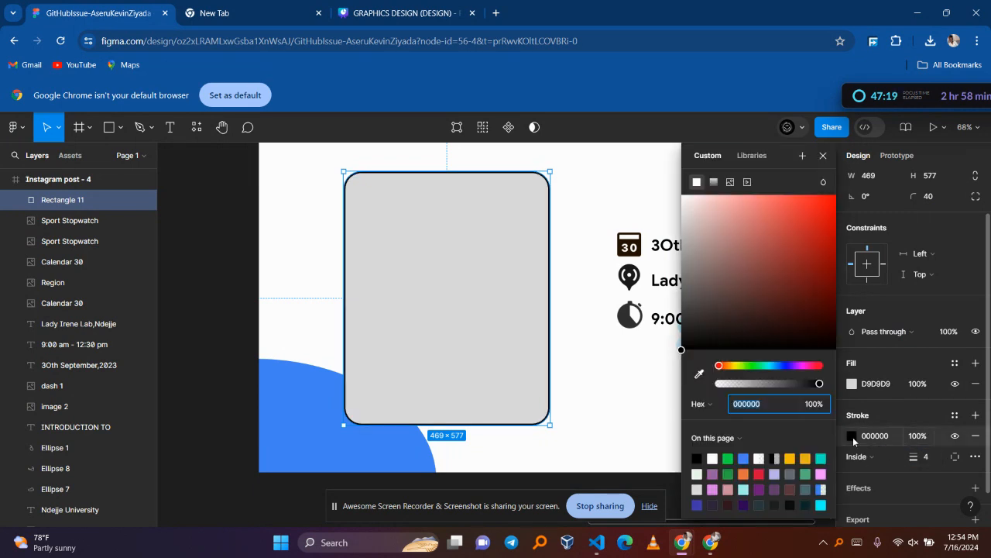
{"action": "left_click", "coordinate": [698, 376]}
{"action": "left_click", "coordinate": [305, 418]}
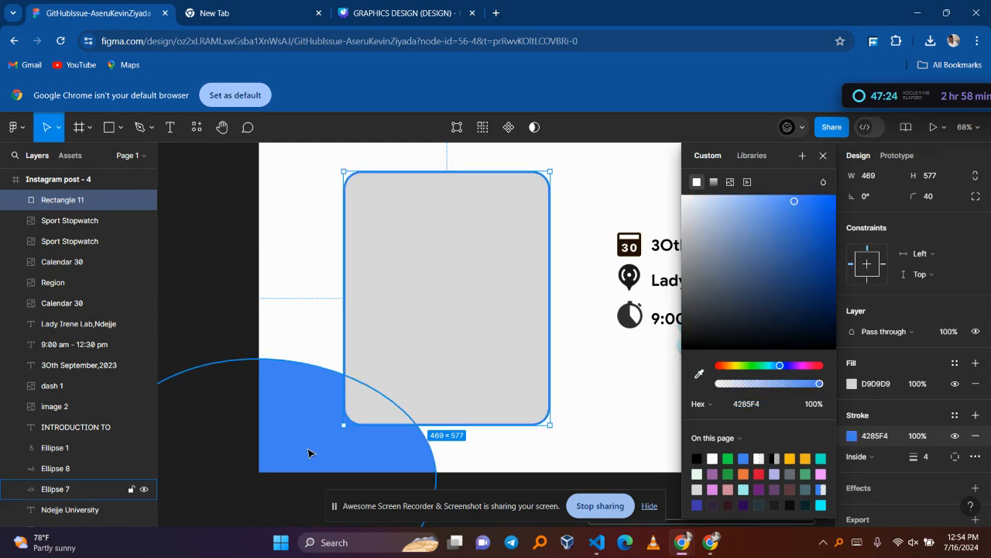
{"action": "key", "text": "Escape"}
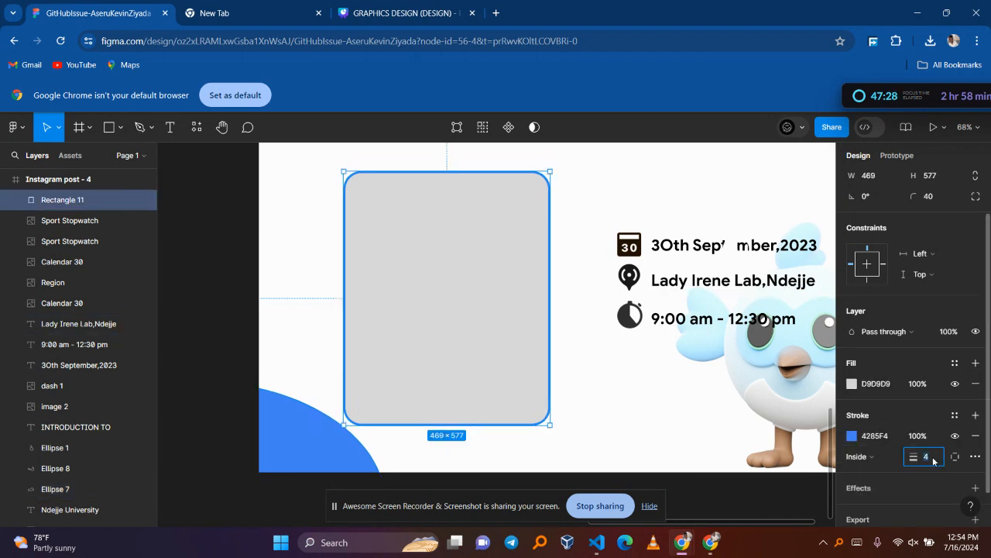
{"action": "type", "text": "6"}
{"action": "key", "text": "Return"}
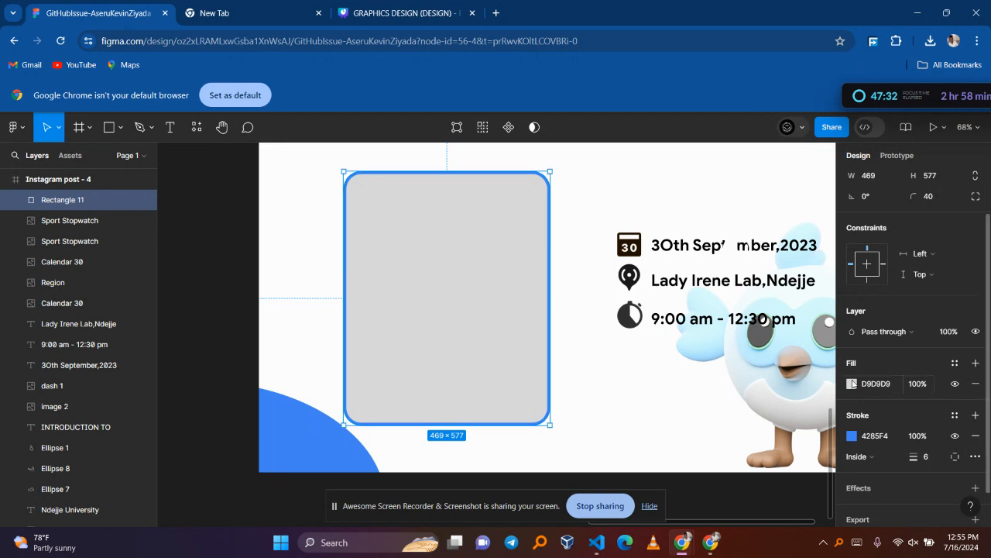
- Try a blue fill on the speaker card rectangle, sampling 4285F4, testing 39% opacity and lightening the colour to BFD5FB
{"action": "scroll", "coordinate": [705, 341], "scroll_direction": "down", "scroll_amount": 3}
{"action": "scroll", "coordinate": [705, 329], "scroll_direction": "up", "scroll_amount": 5}
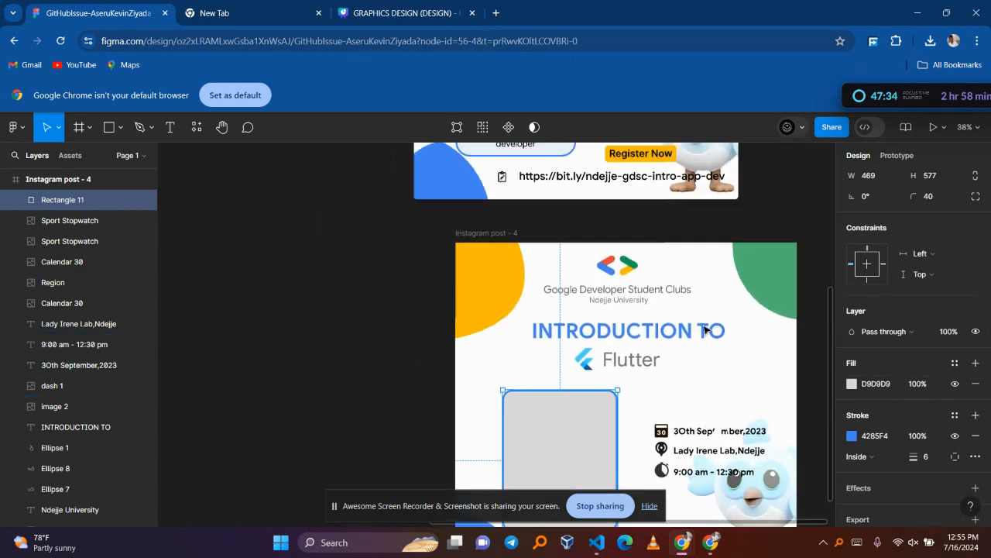
{"action": "scroll", "coordinate": [705, 329], "scroll_direction": "down", "scroll_amount": 3}
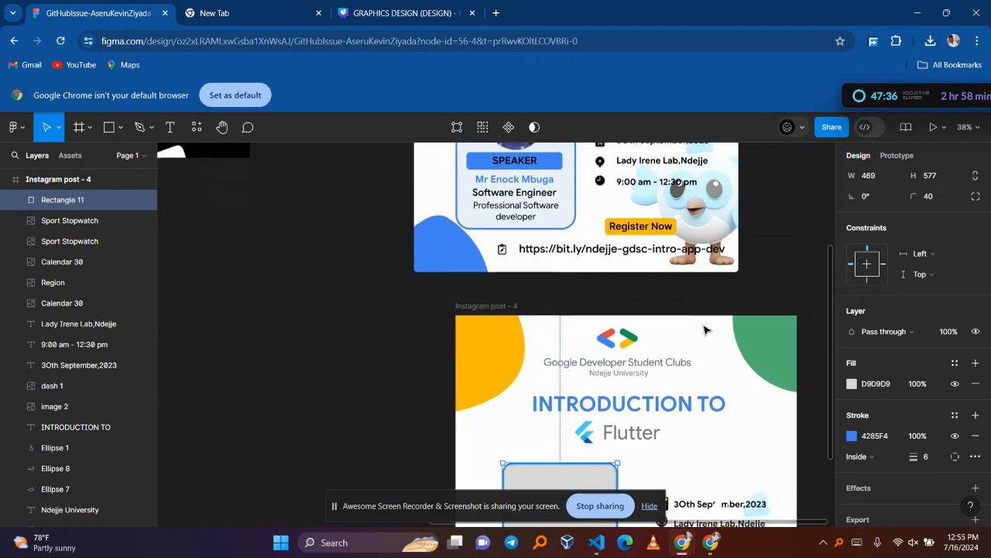
{"action": "scroll", "coordinate": [705, 329], "scroll_direction": "down", "scroll_amount": 5}
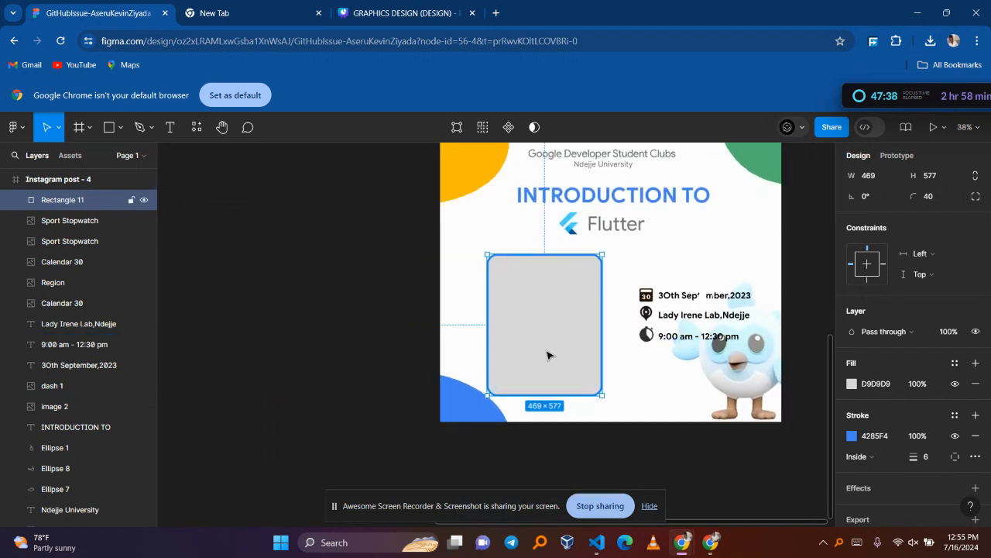
{"action": "left_click", "coordinate": [852, 435]}
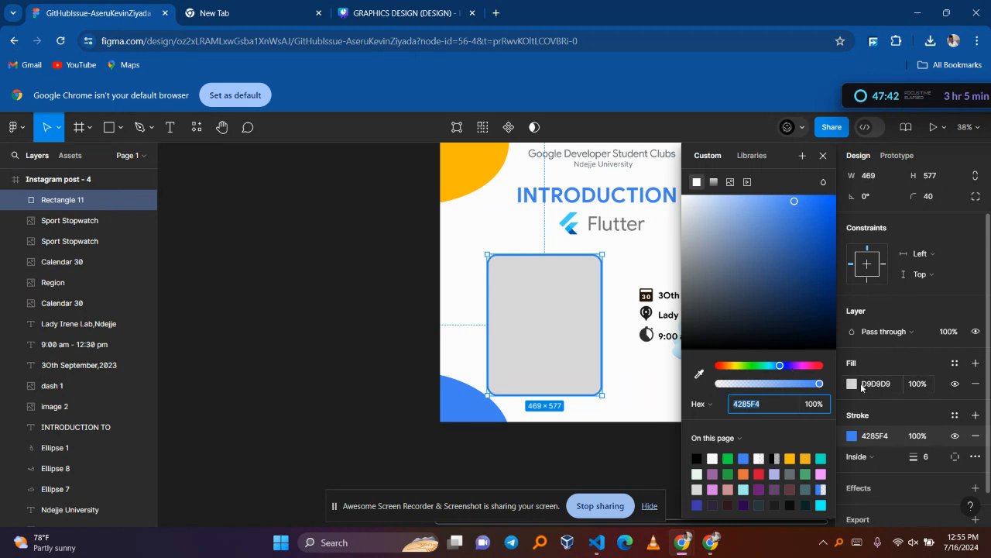
{"action": "left_click", "coordinate": [852, 383]}
{"action": "left_click", "coordinate": [698, 374]}
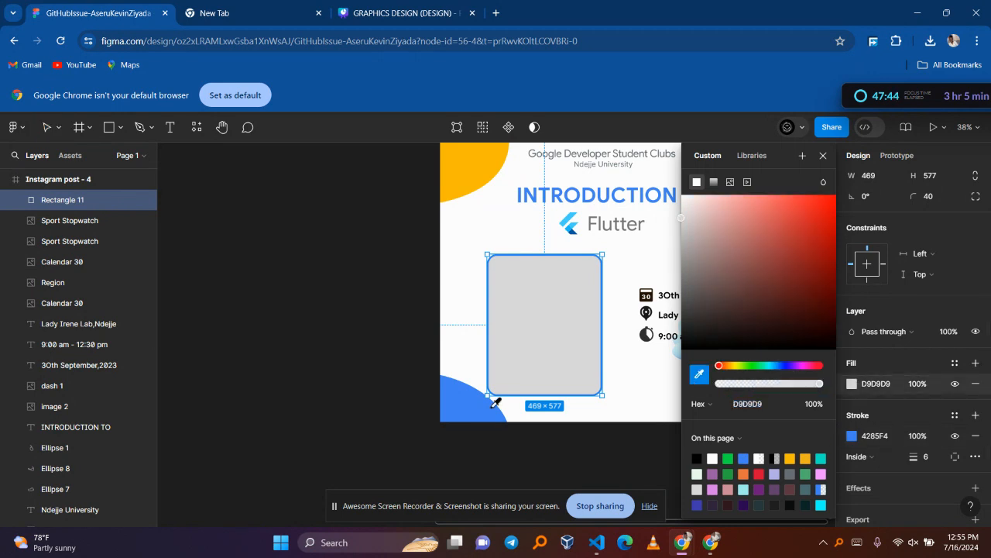
{"action": "left_click", "coordinate": [460, 413]}
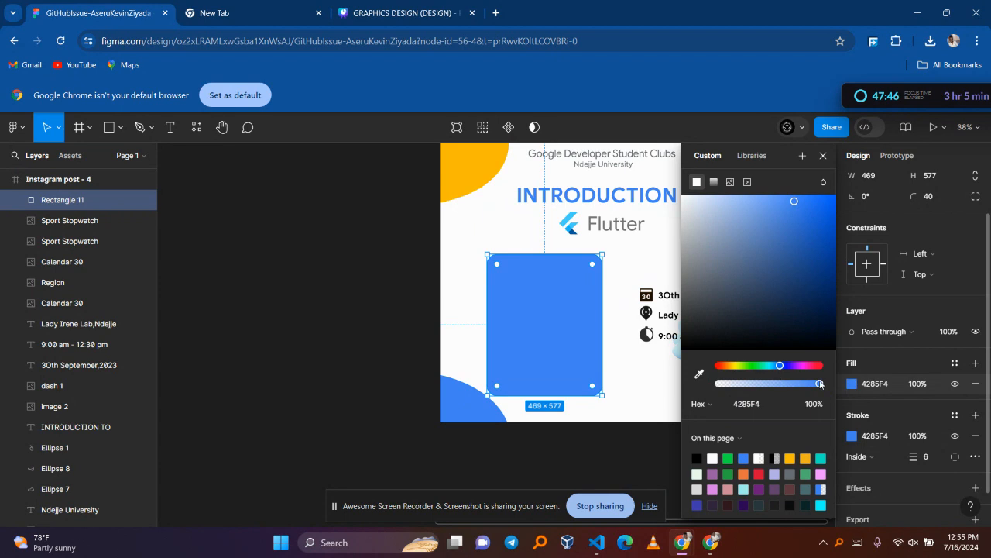
{"action": "left_click_drag", "start_coordinate": [822, 385], "coordinate": [758, 384]}
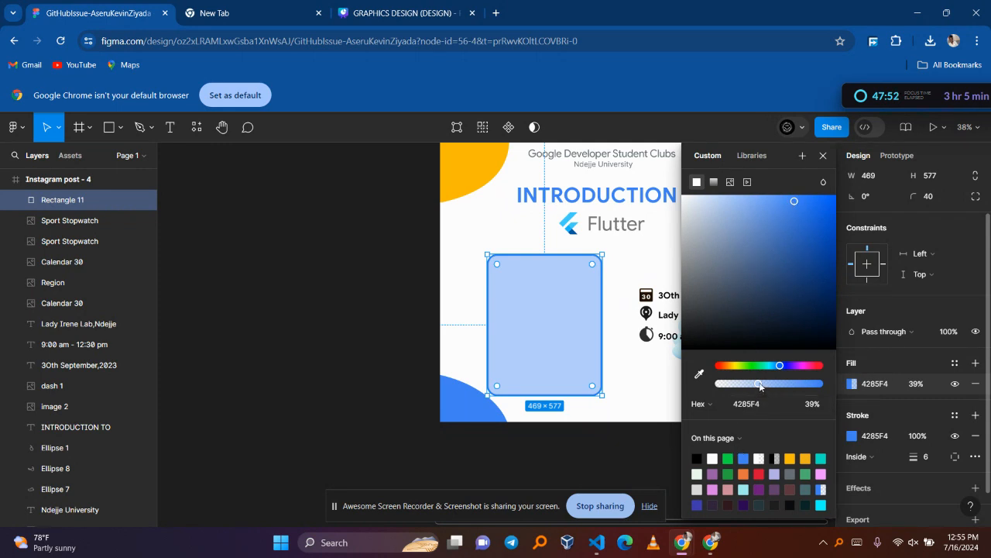
{"action": "left_click_drag", "start_coordinate": [759, 385], "coordinate": [825, 388]}
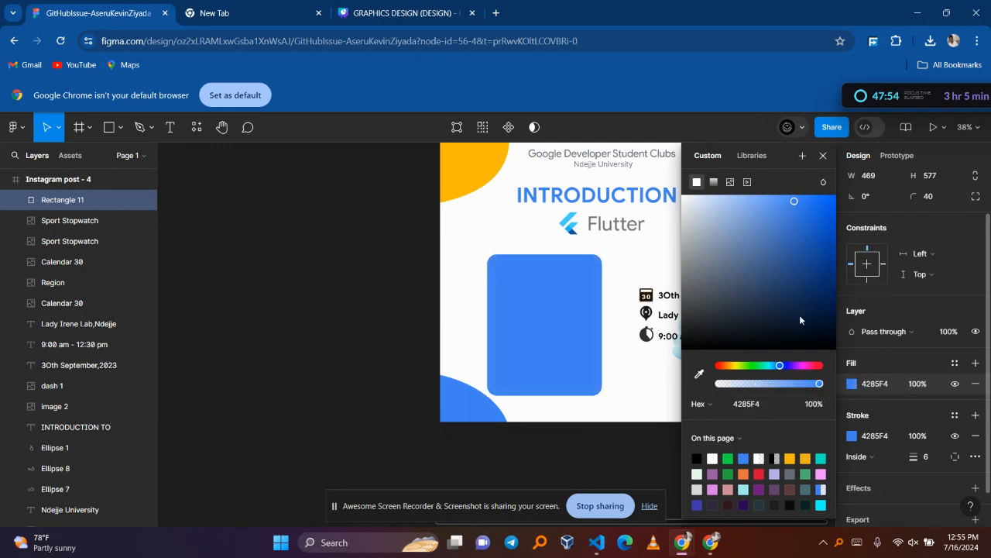
{"action": "left_click_drag", "start_coordinate": [793, 199], "coordinate": [718, 205]}
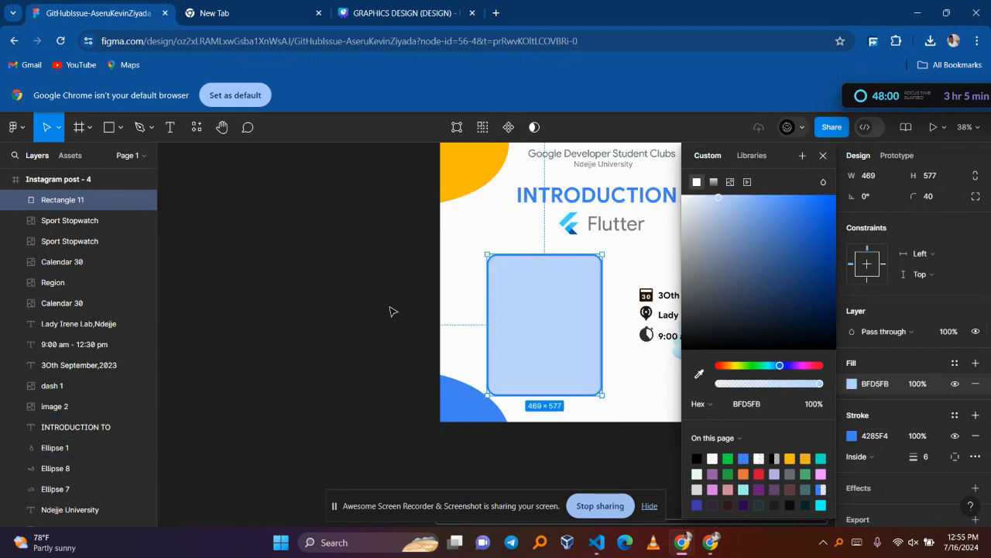
- Fill the speaker card rectangle with ECF3FE by sampling the speaker card in the reference poster, then deselect it
{"action": "scroll", "coordinate": [628, 285], "scroll_direction": "up", "scroll_amount": 4}
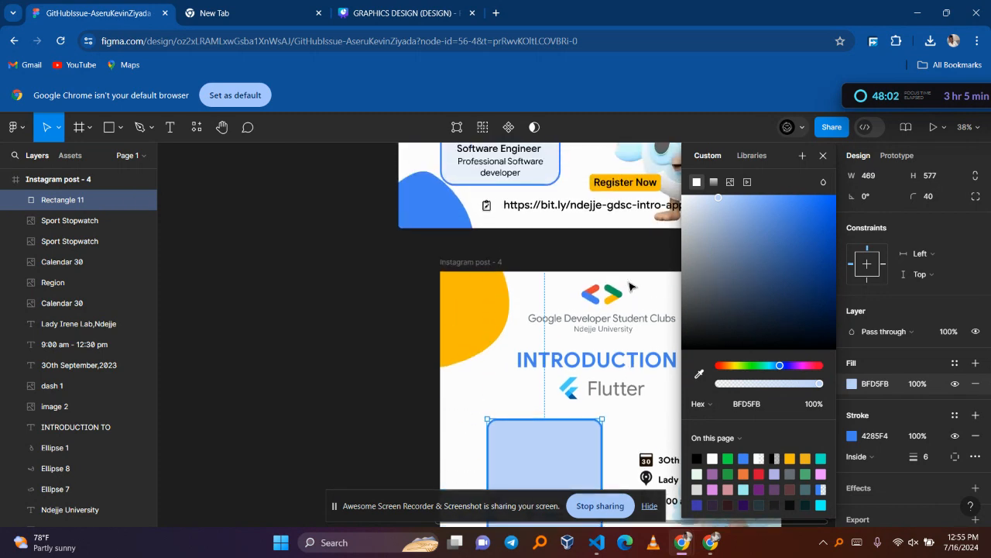
{"action": "left_click", "coordinate": [699, 374]}
{"action": "left_click", "coordinate": [552, 176]}
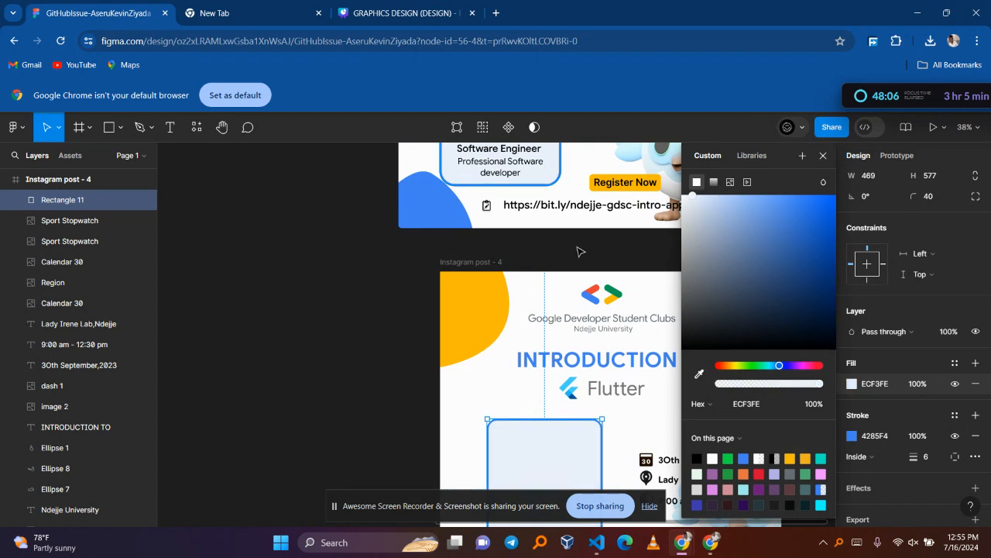
{"action": "scroll", "coordinate": [487, 477], "scroll_direction": "down", "scroll_amount": 4}
{"action": "left_click", "coordinate": [402, 429]}
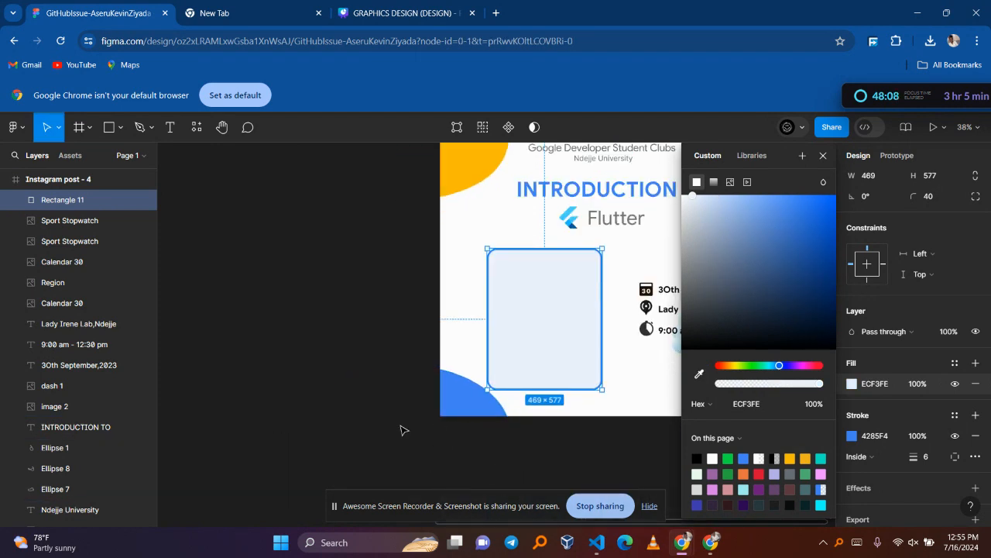
- Select the circular speaker photo in Frame 3 and compare its speaker card with the empty card in Instagram post - 4
{"action": "scroll", "coordinate": [410, 305], "scroll_direction": "up", "scroll_amount": 1}
{"action": "scroll", "coordinate": [413, 310], "scroll_direction": "up", "scroll_amount": 7}
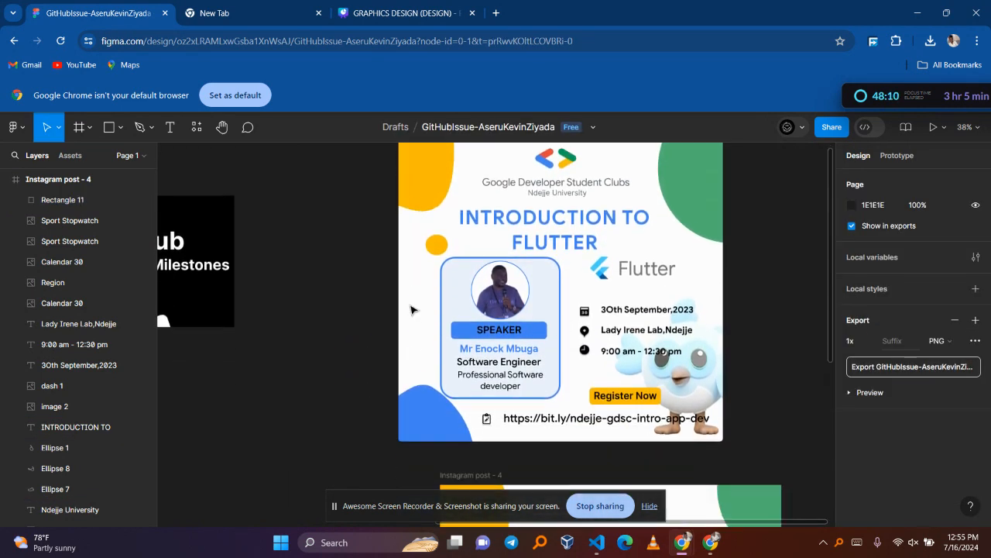
{"action": "left_click", "coordinate": [496, 291]}
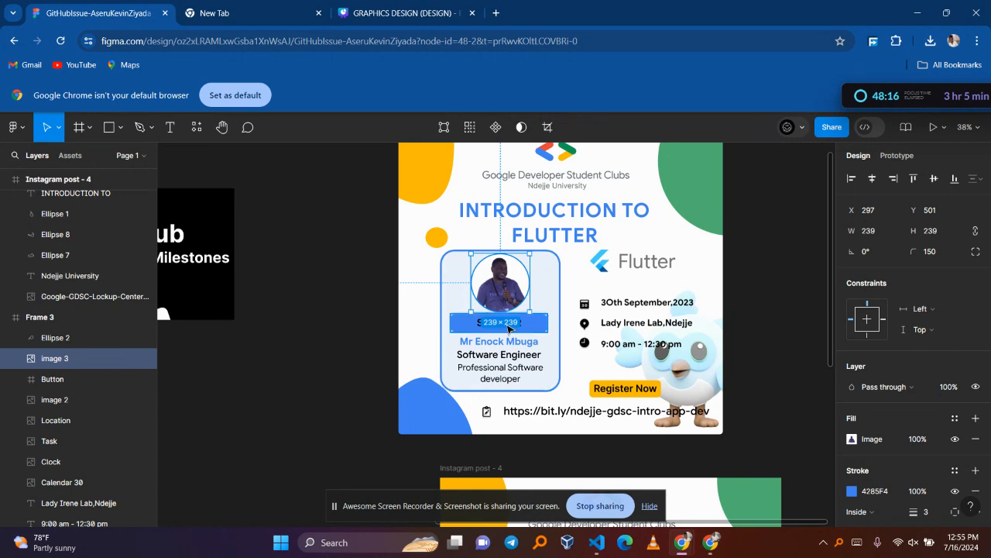
{"action": "scroll", "coordinate": [507, 329], "scroll_direction": "down", "scroll_amount": 5}
{"action": "scroll", "coordinate": [507, 329], "scroll_direction": "up", "scroll_amount": 5}
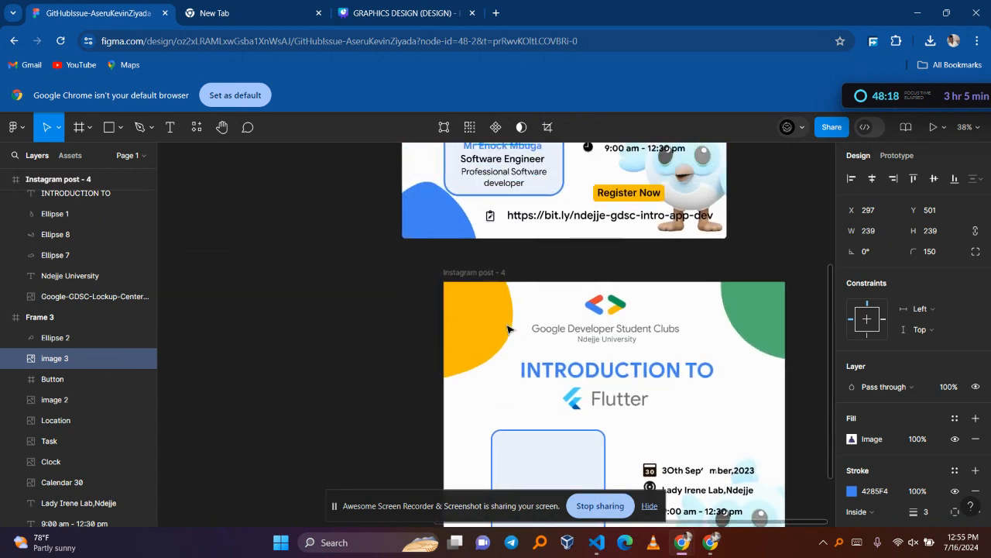
{"action": "scroll", "coordinate": [507, 329], "scroll_direction": "down", "scroll_amount": 2}
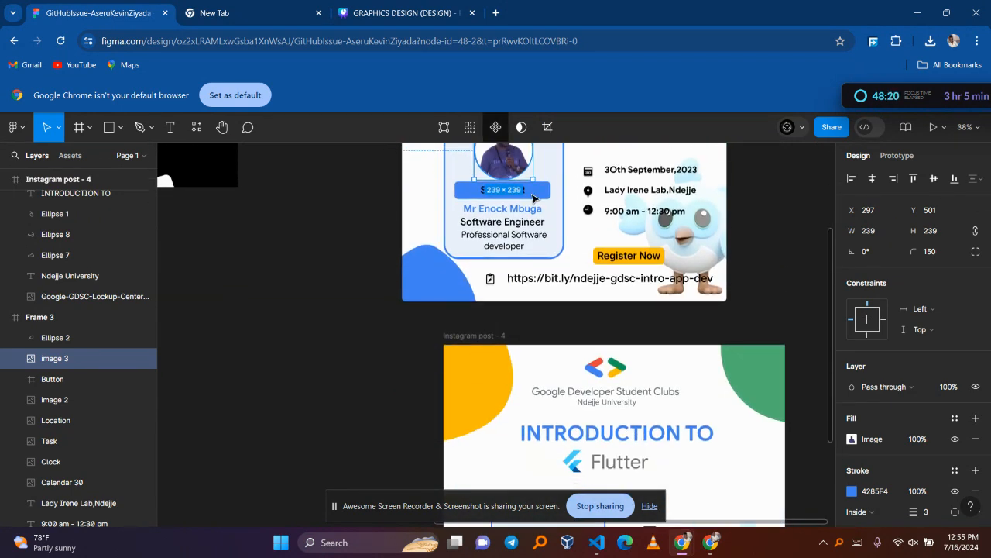
{"action": "double_click", "coordinate": [503, 168]}
{"action": "mouse_move", "coordinate": [782, 312]}
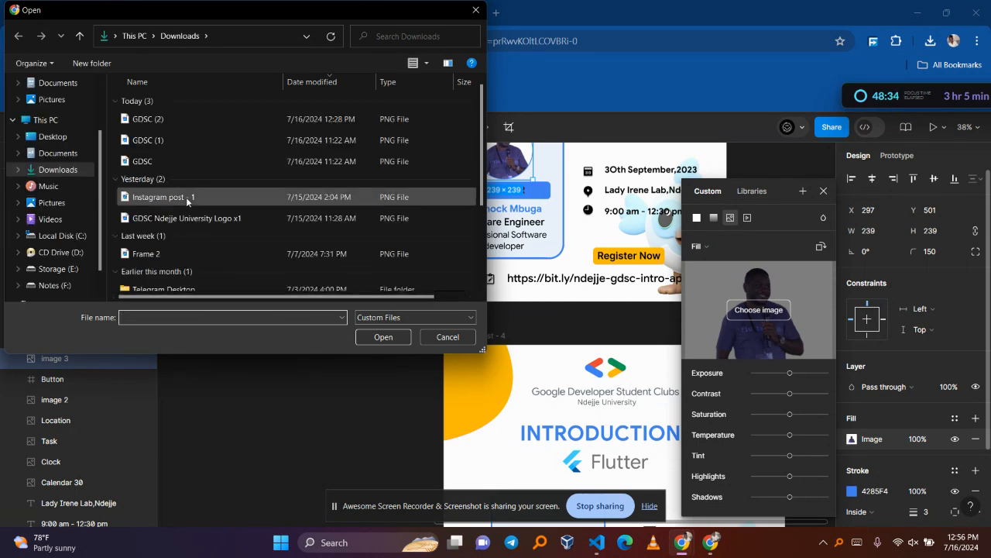
{"action": "left_click", "coordinate": [476, 9]}
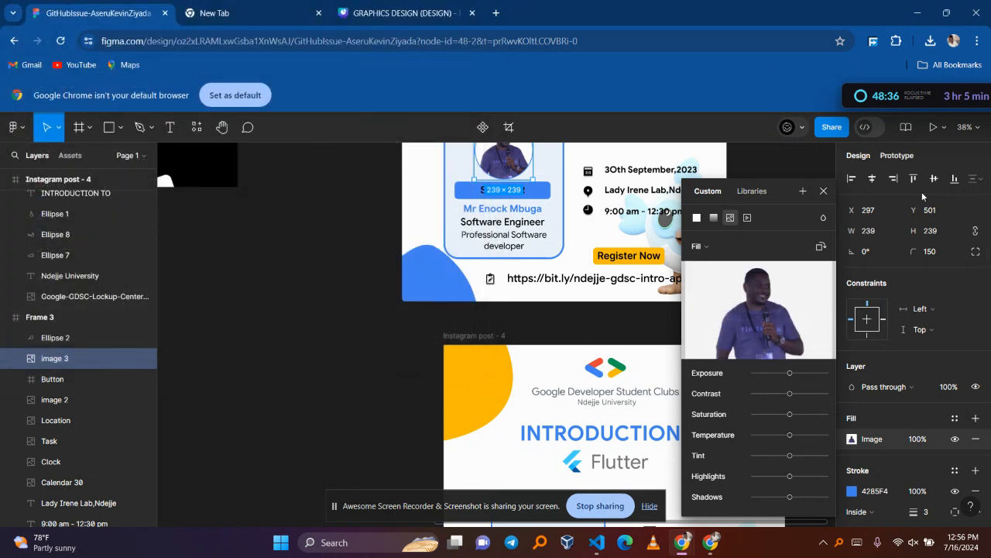
{"action": "left_click", "coordinate": [759, 310]}
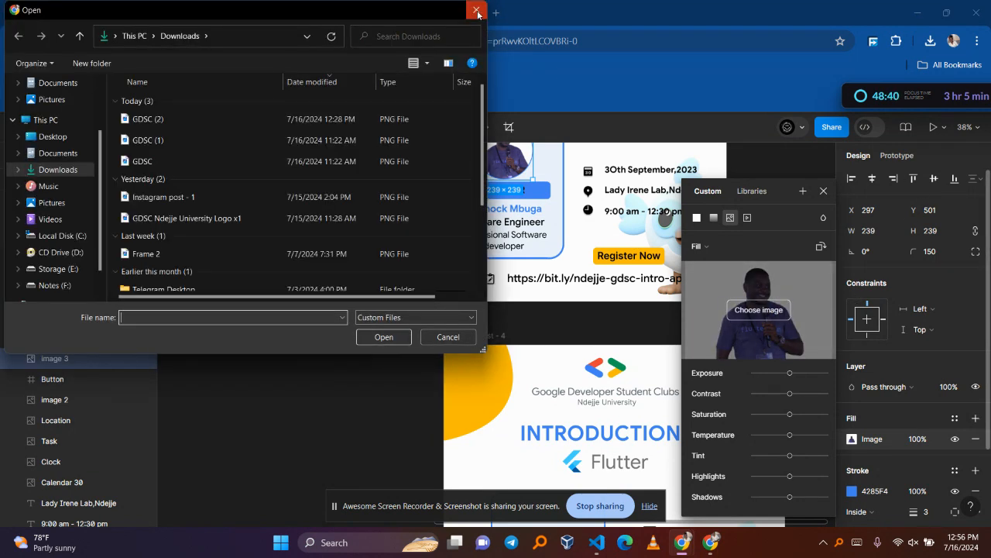
{"action": "left_click", "coordinate": [475, 9]}
- Switch the image fill of the circular speaker photo in Frame 3 to Crop mode and leave crop editing
{"action": "left_click", "coordinate": [705, 246]}
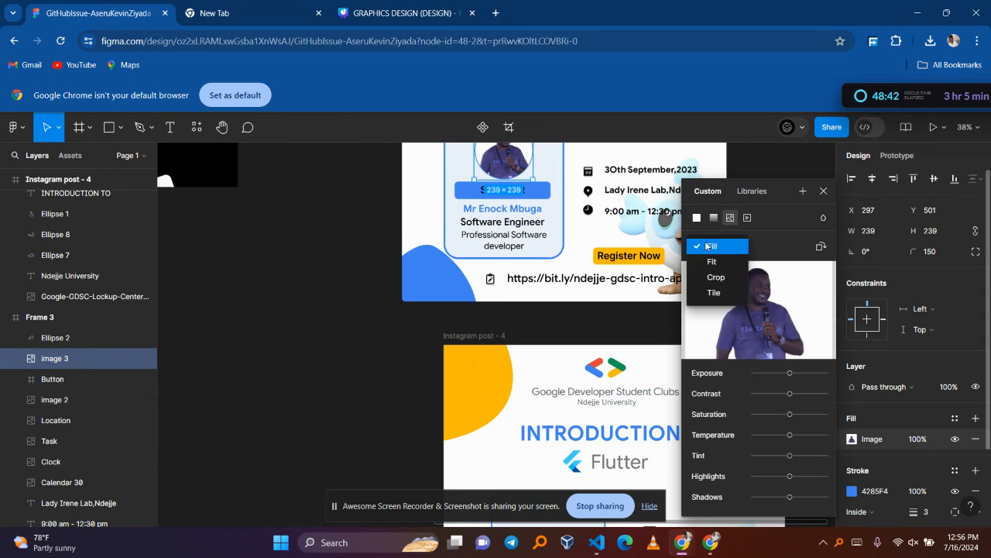
{"action": "left_click", "coordinate": [718, 278]}
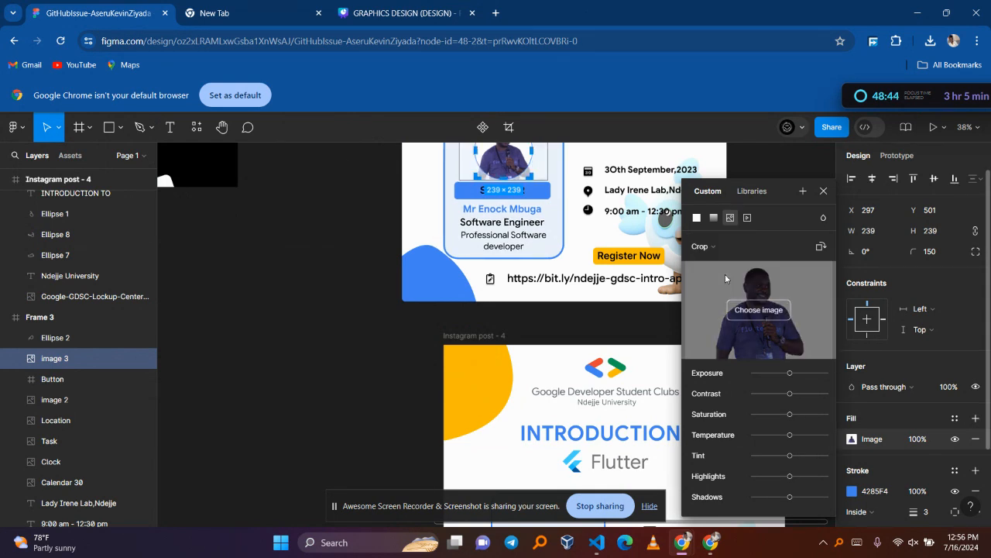
{"action": "scroll", "coordinate": [566, 310], "scroll_direction": "up", "scroll_amount": 2}
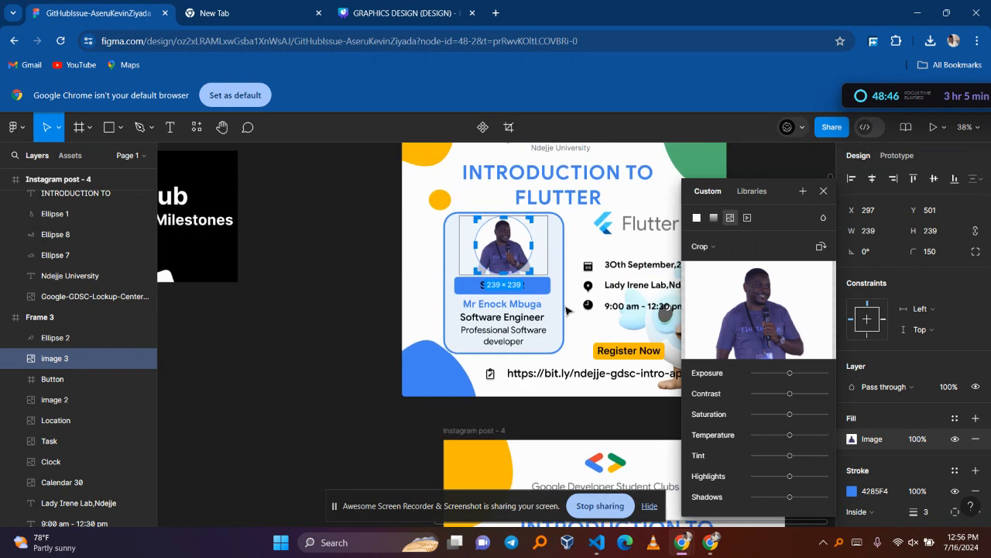
{"action": "left_click", "coordinate": [401, 283]}
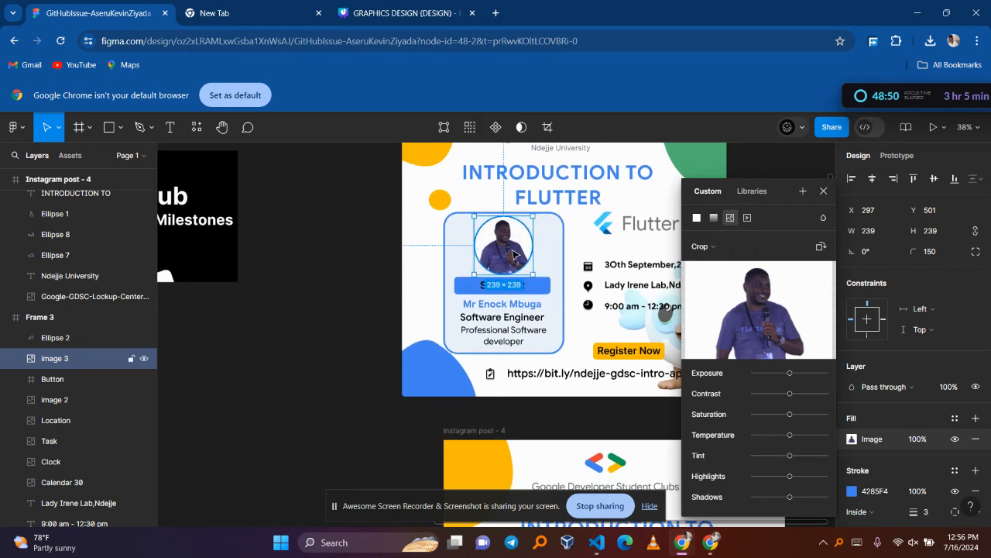
{"action": "scroll", "coordinate": [513, 254], "scroll_direction": "down", "scroll_amount": 7}
{"action": "left_click", "coordinate": [480, 226]}
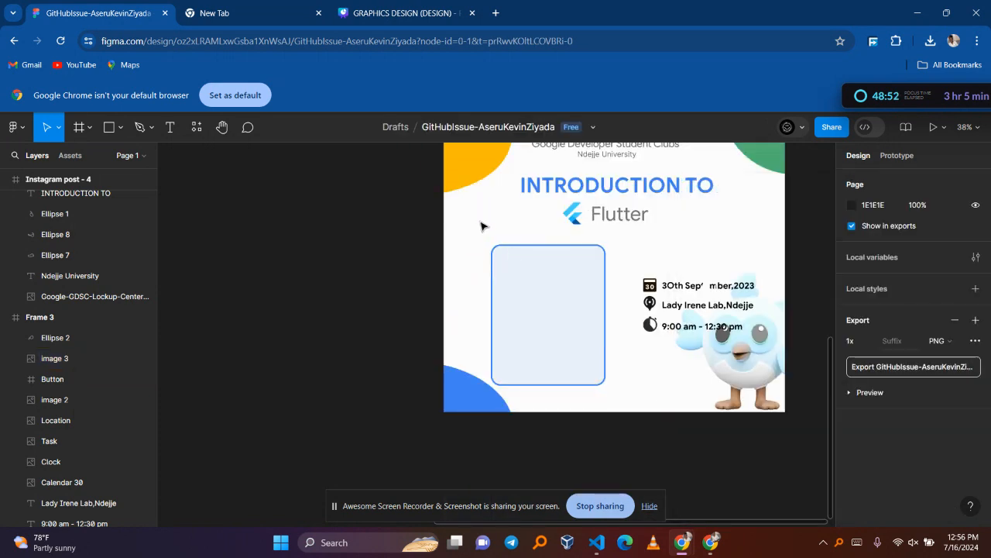
{"action": "scroll", "coordinate": [526, 237], "scroll_direction": "up", "scroll_amount": 8}
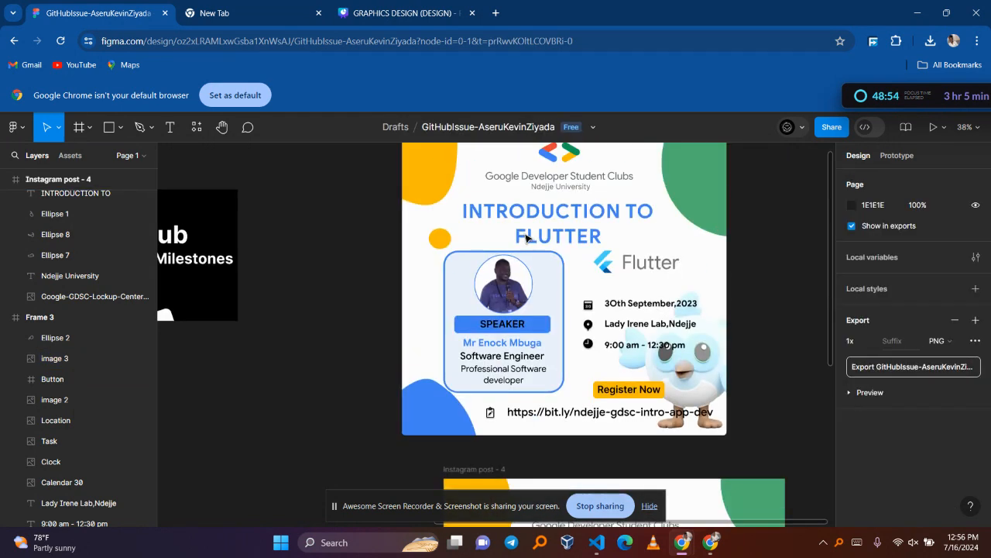
{"action": "key", "text": "ctrl+z"}
{"action": "scroll", "coordinate": [525, 238], "scroll_direction": "down", "scroll_amount": 5}
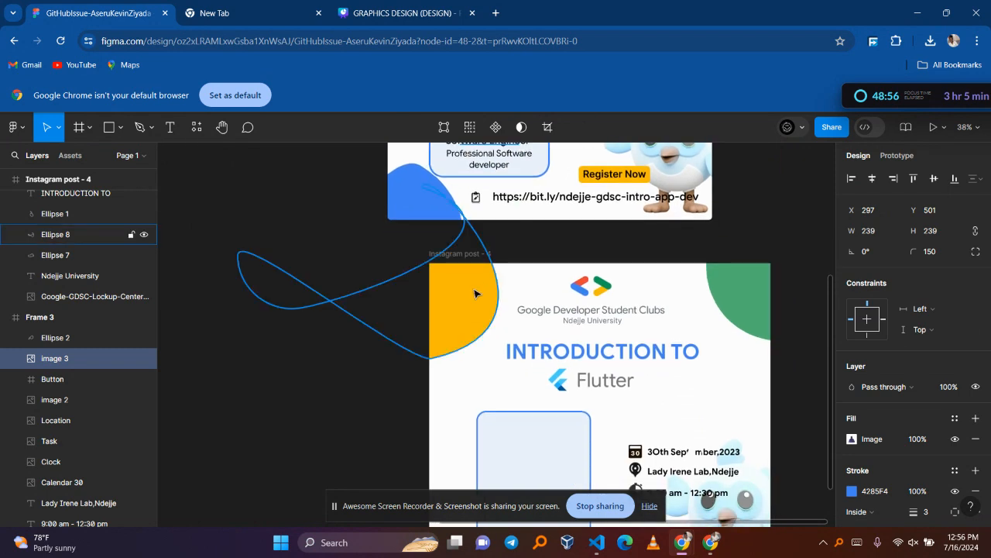
{"action": "left_click", "coordinate": [498, 258]}
{"action": "left_click", "coordinate": [485, 254]}
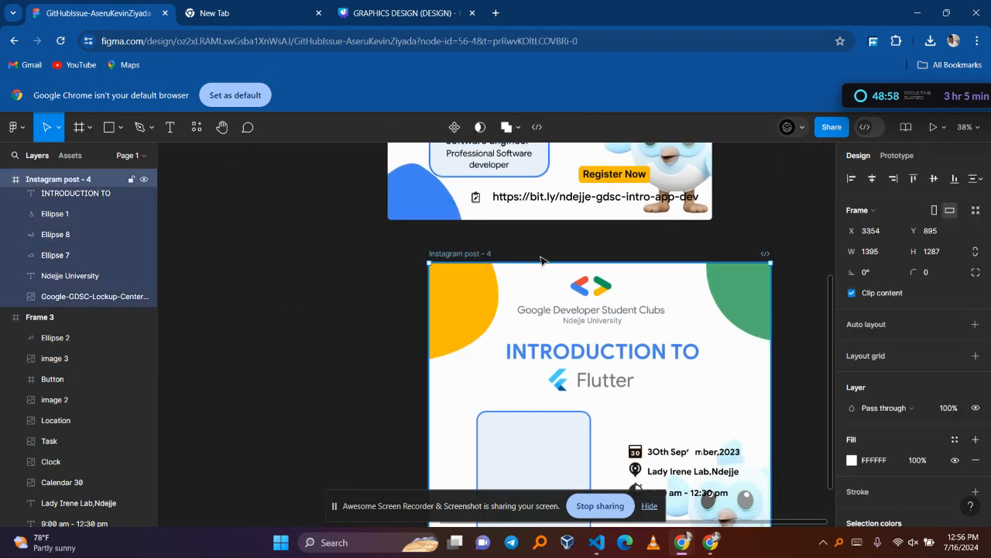
{"action": "left_click", "coordinate": [479, 401]}
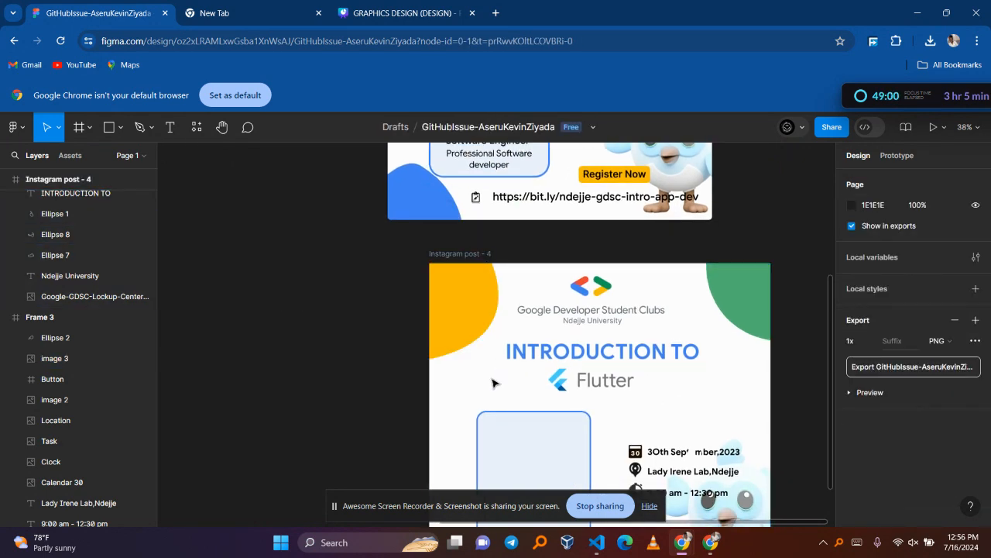
{"action": "scroll", "coordinate": [496, 384], "scroll_direction": "down", "scroll_amount": 5}
{"action": "scroll", "coordinate": [496, 383], "scroll_direction": "up", "scroll_amount": 5}
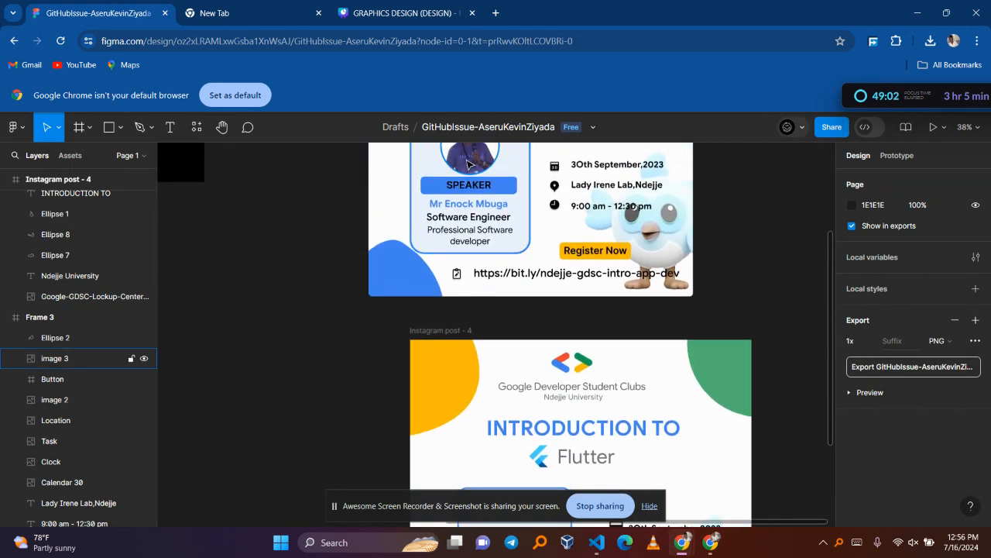
- Copy the circular speaker photo from Frame 3 and paste it into the Instagram post - 4 frame
{"action": "left_click", "coordinate": [468, 163]}
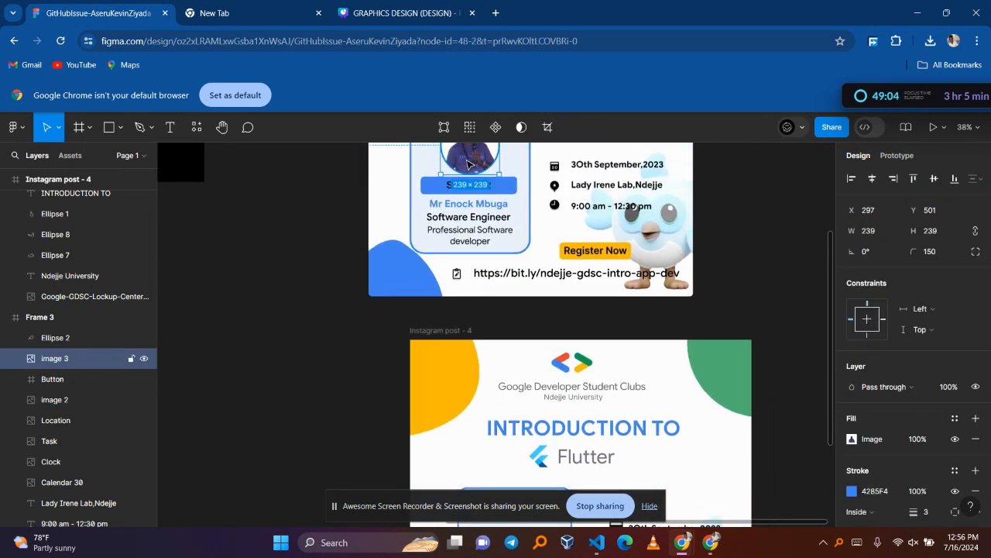
{"action": "scroll", "coordinate": [465, 167], "scroll_direction": "down", "scroll_amount": 5}
{"action": "left_click", "coordinate": [461, 187]}
{"action": "scroll", "coordinate": [463, 188], "scroll_direction": "up", "scroll_amount": 3}
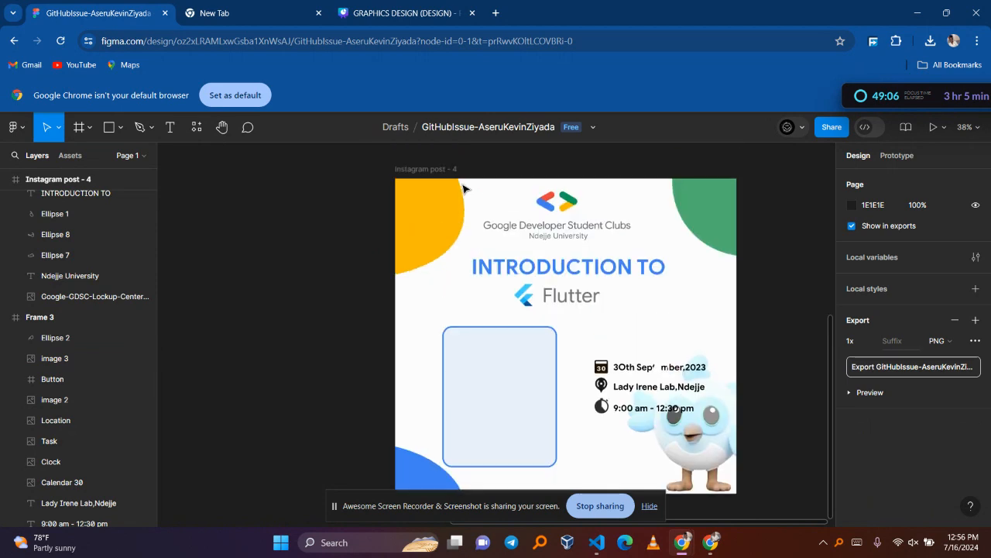
{"action": "left_click", "coordinate": [439, 216]}
{"action": "scroll", "coordinate": [441, 224], "scroll_direction": "down", "scroll_amount": 3}
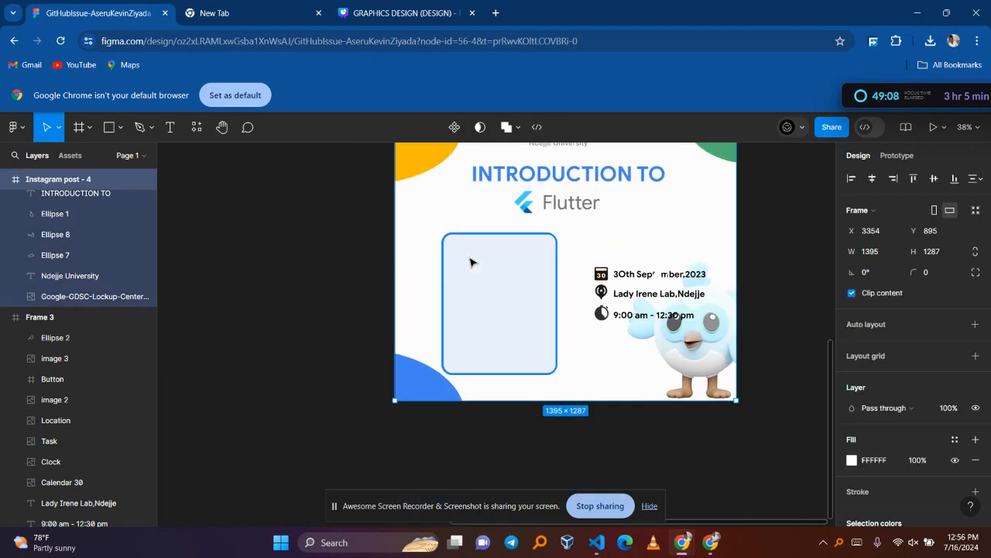
{"action": "left_click", "coordinate": [437, 211]}
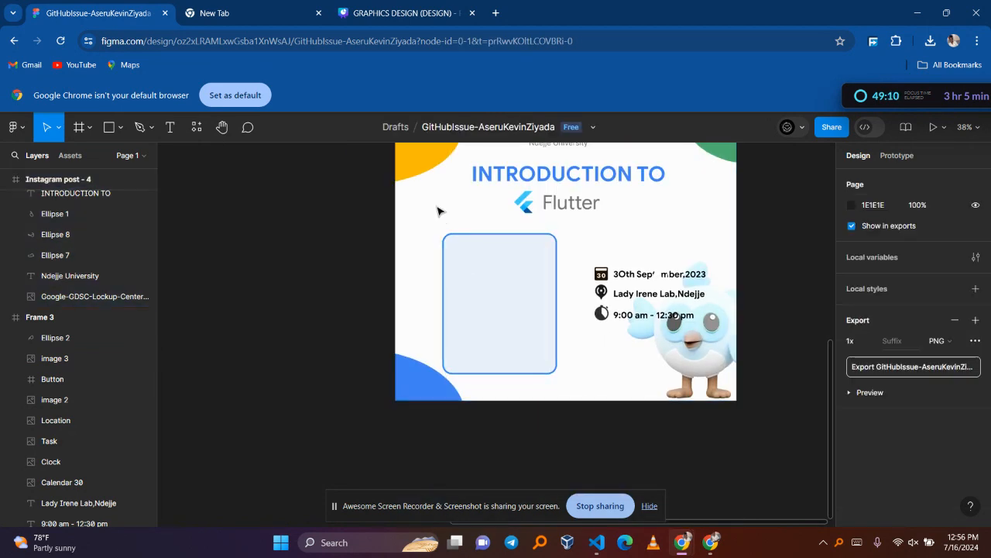
{"action": "scroll", "coordinate": [433, 202], "scroll_direction": "up", "scroll_amount": 3}
{"action": "left_click", "coordinate": [446, 224]}
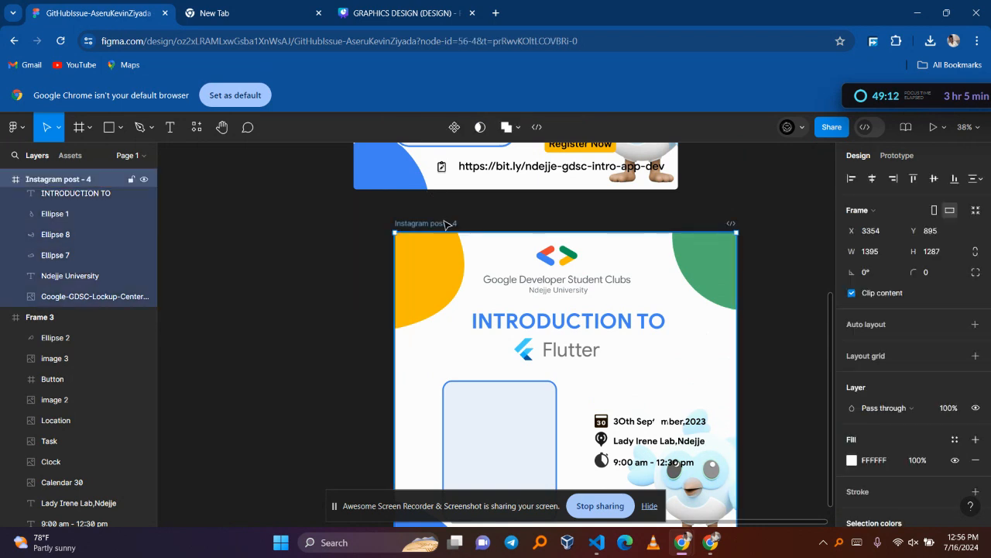
{"action": "key", "text": "ctrl+v"}
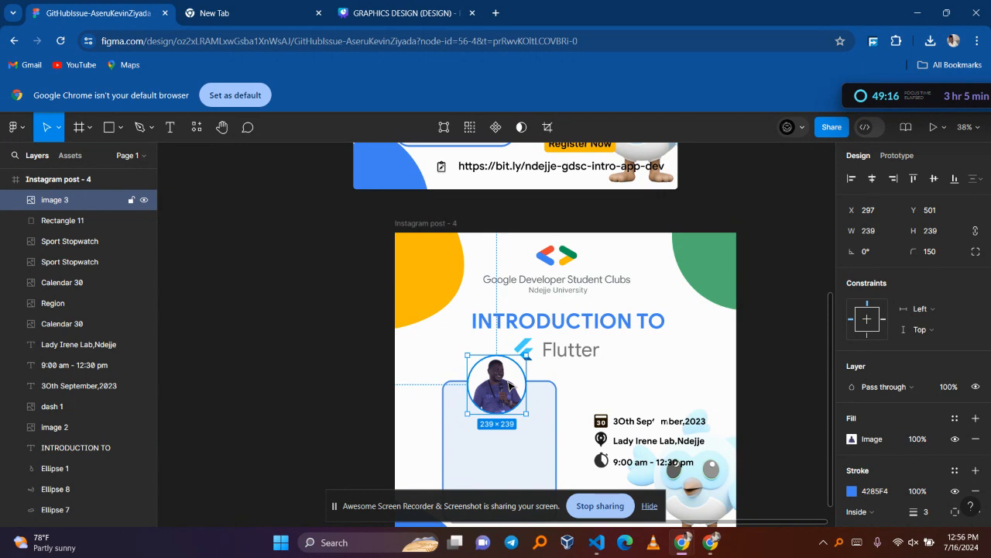
- Set the pasted speaker photo's corner radius to 0 and move the photo into the upper part of the speaker card
{"action": "scroll", "coordinate": [900, 461], "scroll_direction": "down", "scroll_amount": 3}
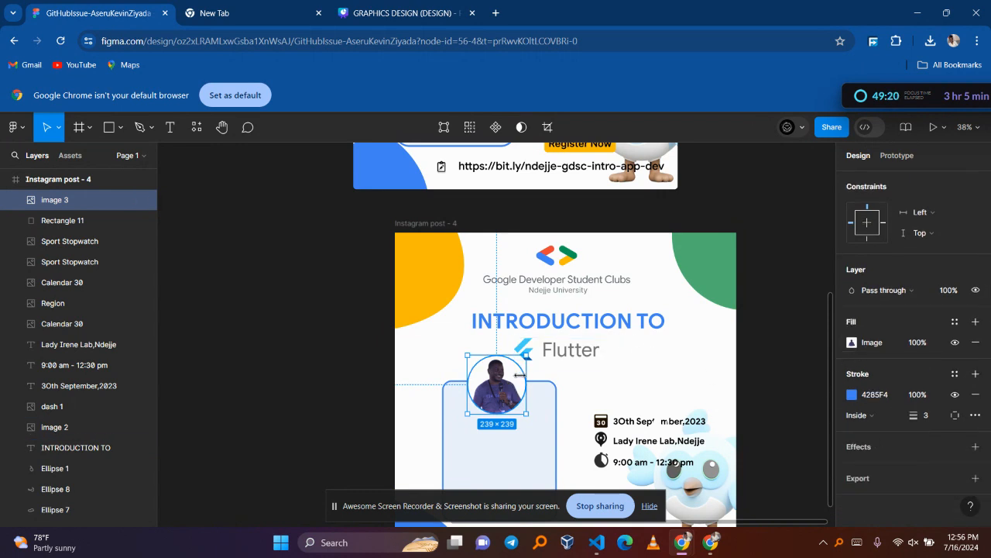
{"action": "scroll", "coordinate": [966, 289], "scroll_direction": "up", "scroll_amount": 3}
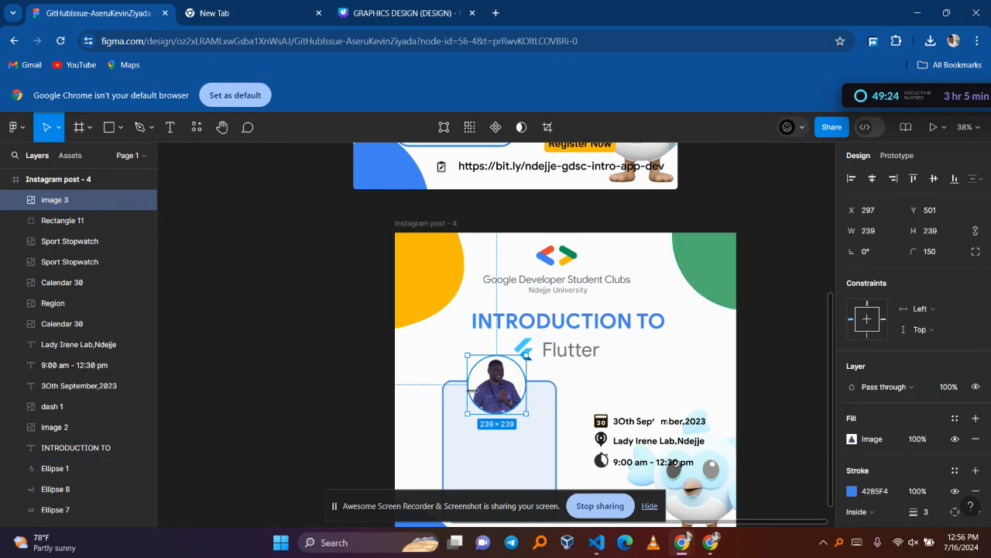
{"action": "left_click", "coordinate": [938, 253]}
{"action": "key", "text": "BackSpace"}
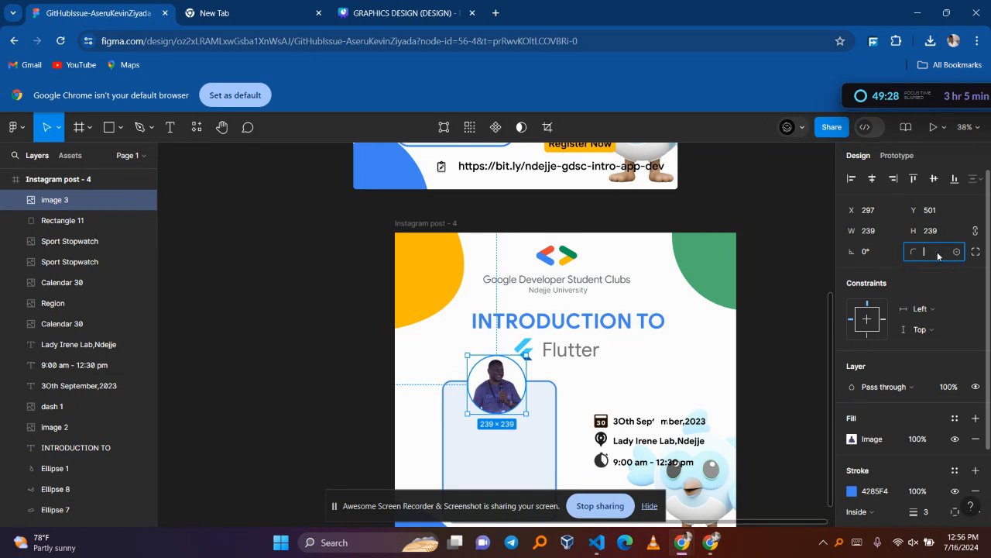
{"action": "key", "text": "Return"}
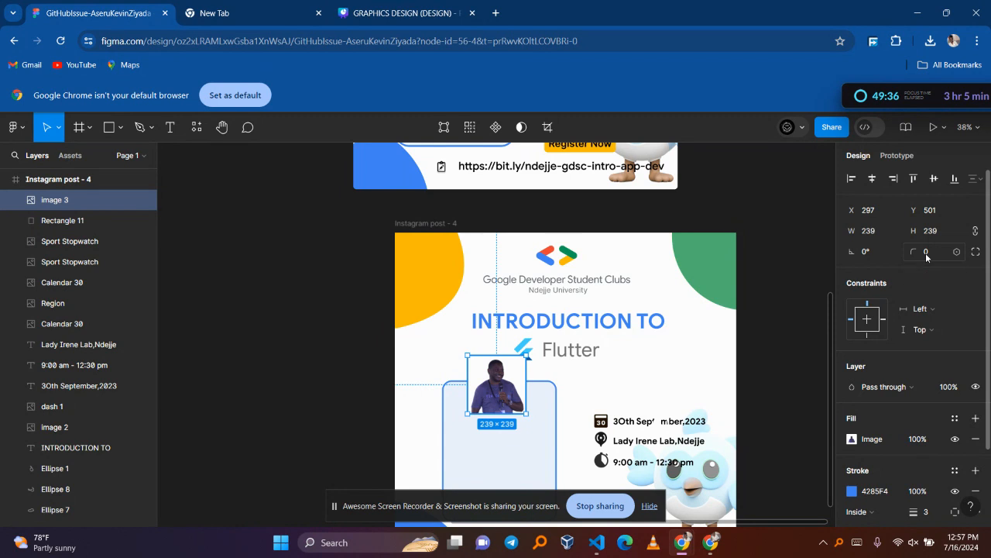
{"action": "scroll", "coordinate": [926, 252], "scroll_direction": "down", "scroll_amount": 2}
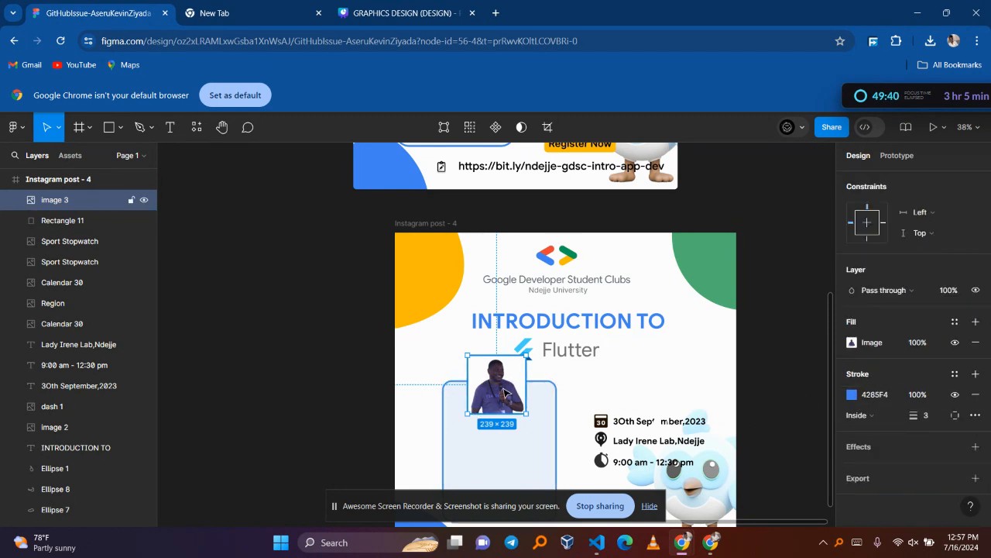
{"action": "mouse_move", "coordinate": [506, 386]}
{"action": "left_mouse_down"}
{"action": "mouse_move", "coordinate": [509, 438]}
{"action": "mouse_move", "coordinate": [509, 425]}
{"action": "left_mouse_up"}
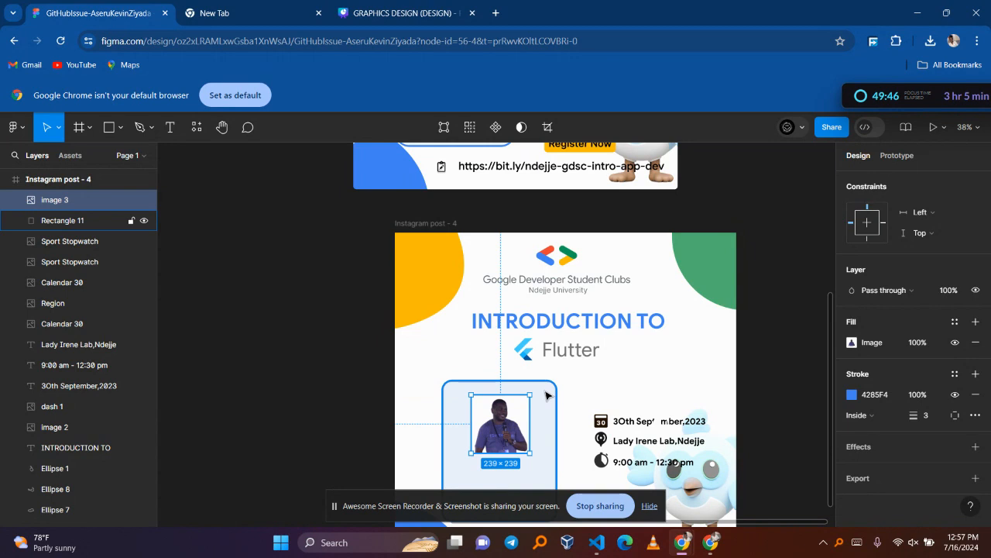
- Try corner radii of 350 and 200 on the speaker photo in the card
{"action": "scroll", "coordinate": [900, 182], "scroll_direction": "up", "scroll_amount": 2}
{"action": "left_click", "coordinate": [933, 250]}
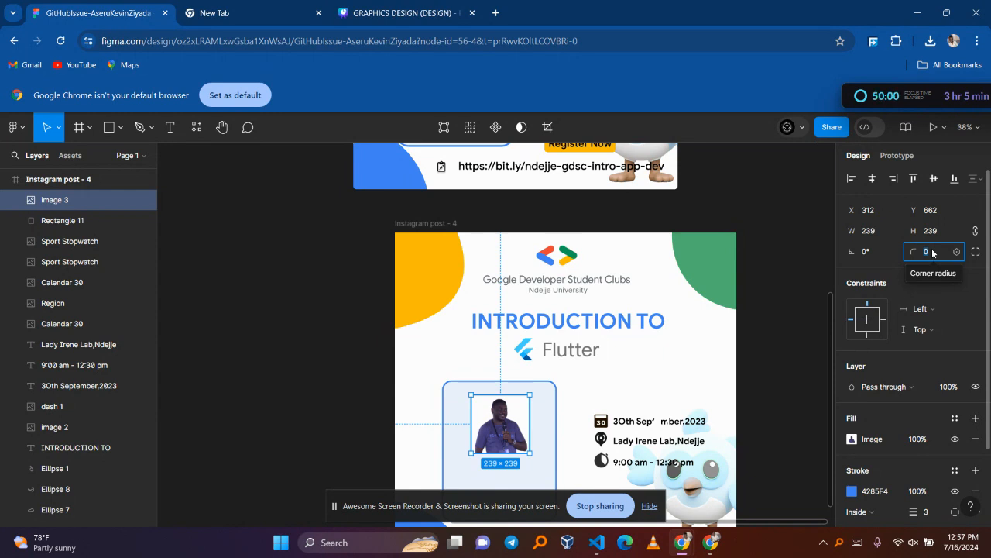
{"action": "type", "text": "350"}
{"action": "type", "text": "200"}
{"action": "key", "text": "Return"}
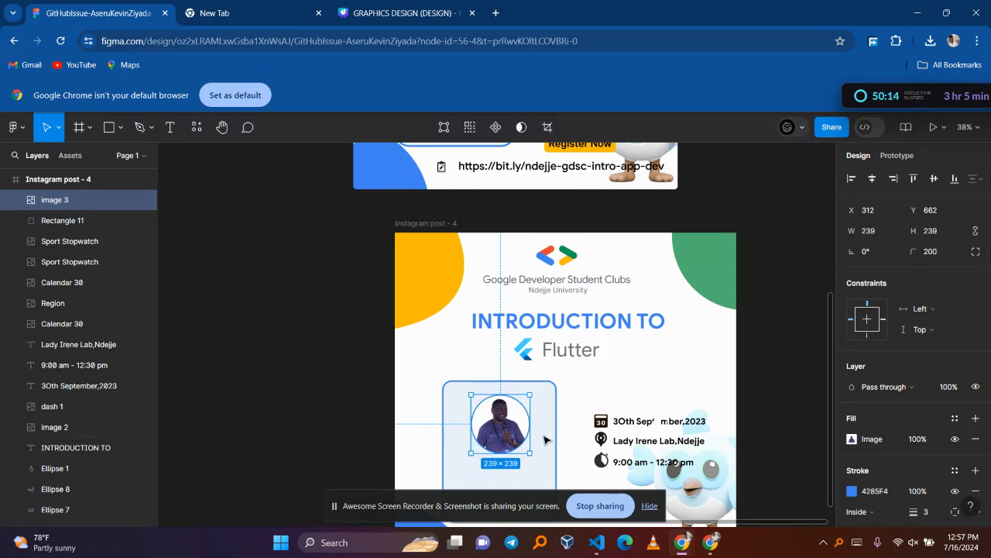
- Try a corner radius of 50 on the speaker photo, and deselect it to judge its shape
{"action": "left_click", "coordinate": [935, 251]}
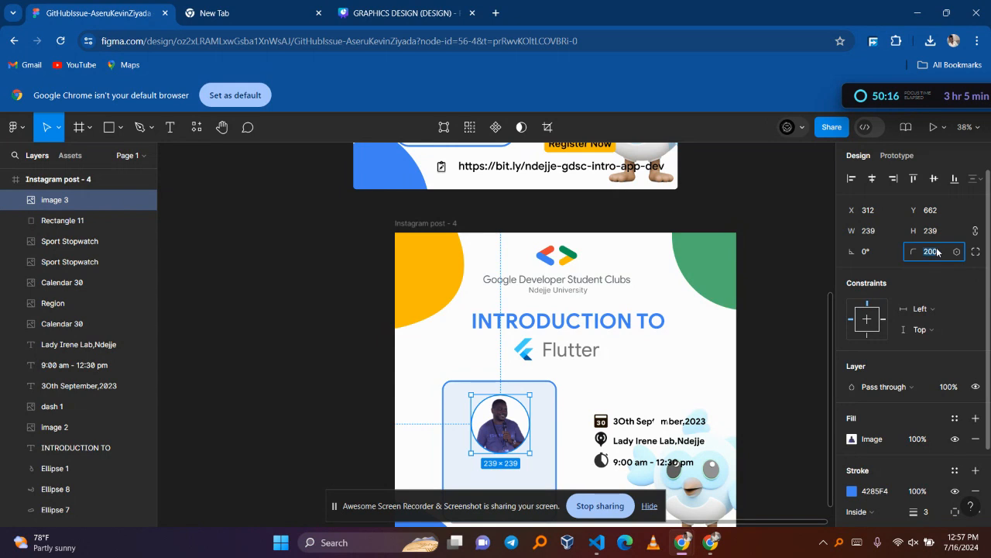
{"action": "type", "text": "50"}
{"action": "key", "text": "Return"}
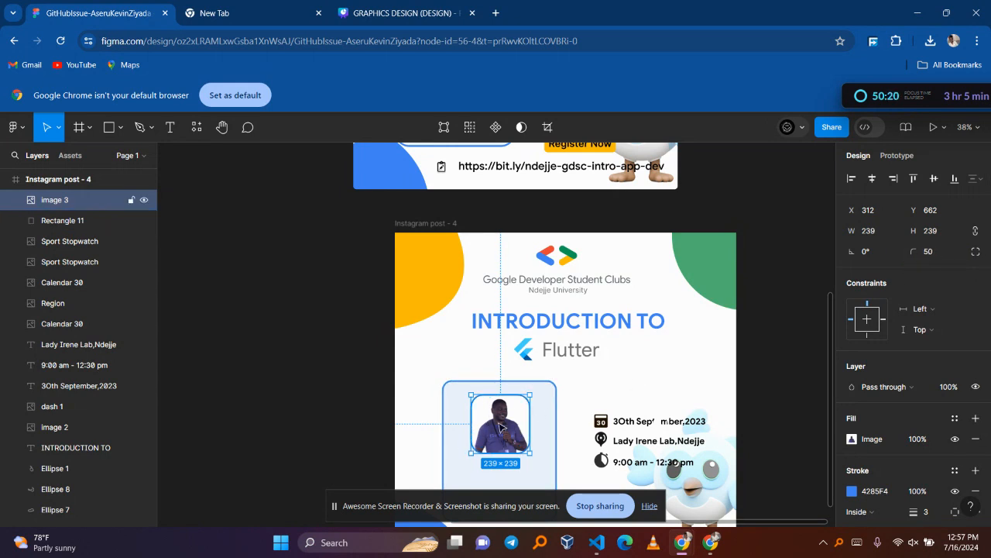
{"action": "scroll", "coordinate": [499, 426], "scroll_direction": "down", "scroll_amount": 3}
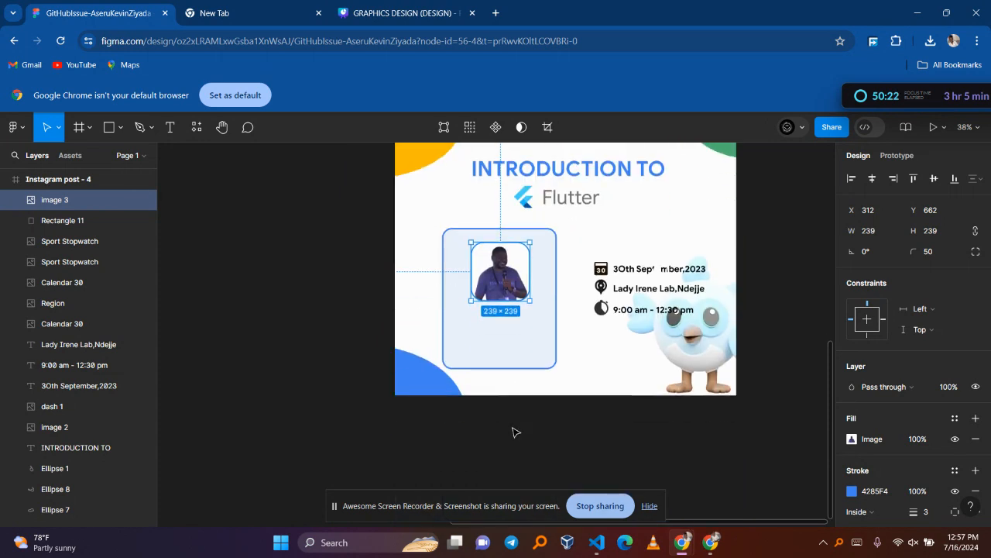
{"action": "left_click", "coordinate": [527, 434]}
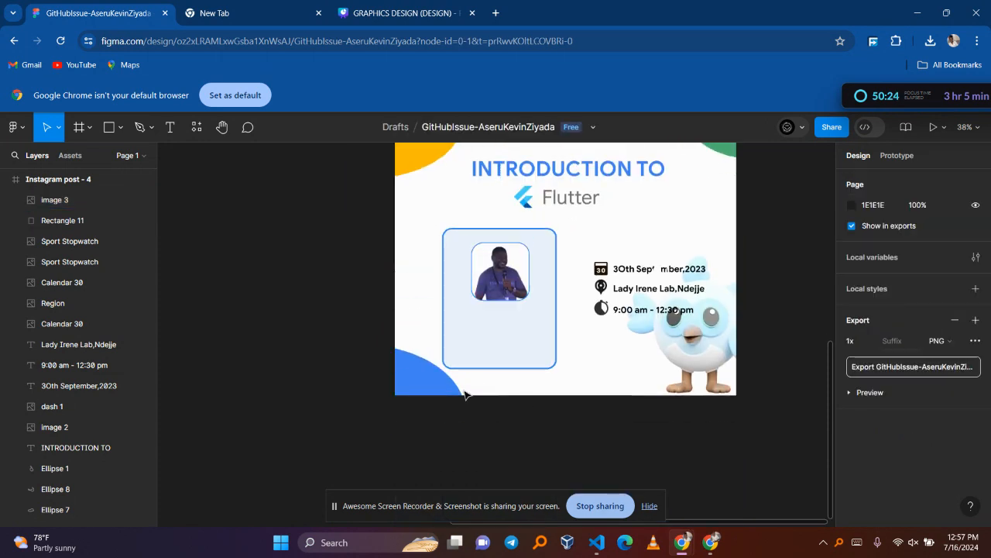
- Try a corner radius of 100 on the speaker photo and settle on 150 to make it circular
{"action": "left_click", "coordinate": [490, 292]}
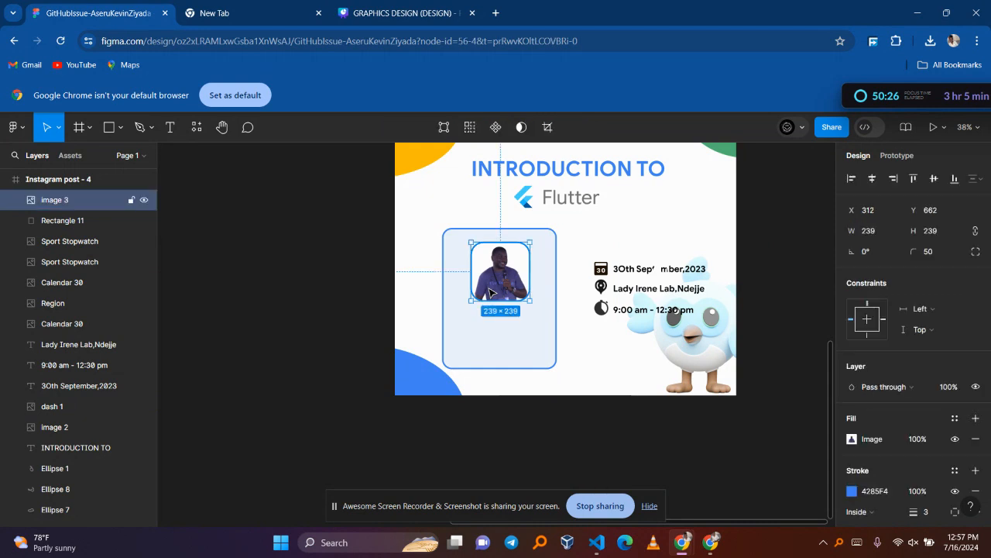
{"action": "left_click", "coordinate": [939, 251]}
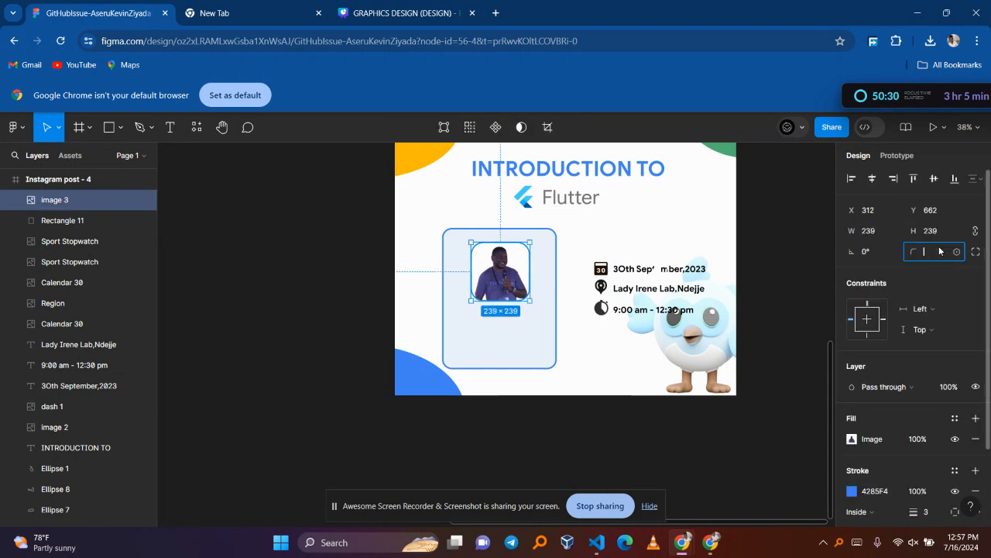
{"action": "key", "text": "Return"}
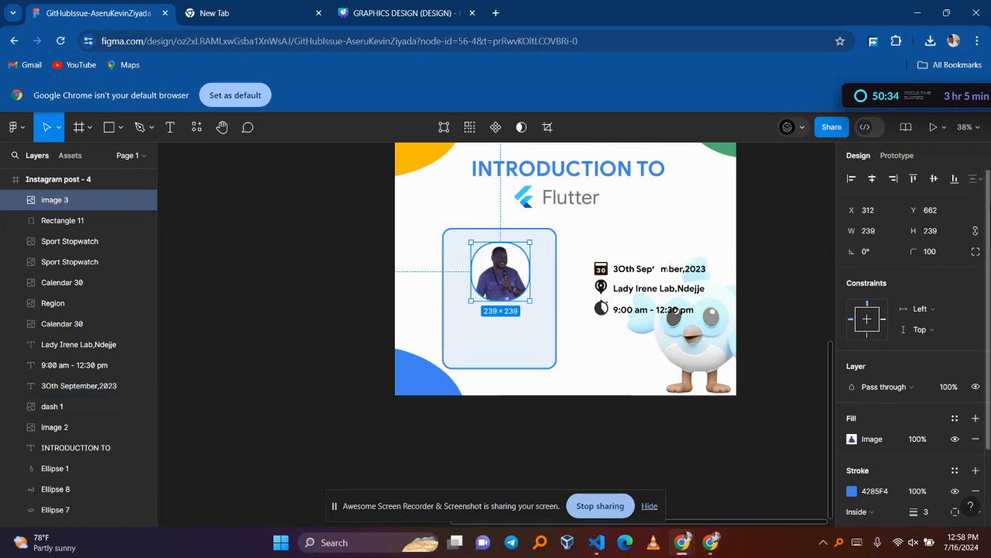
{"action": "left_click", "coordinate": [950, 251]}
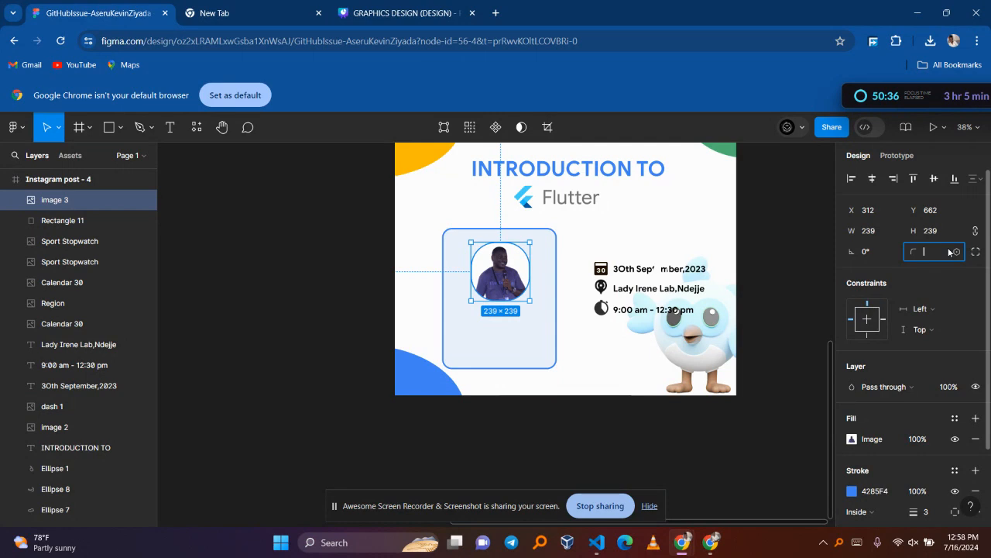
{"action": "type", "text": "150"}
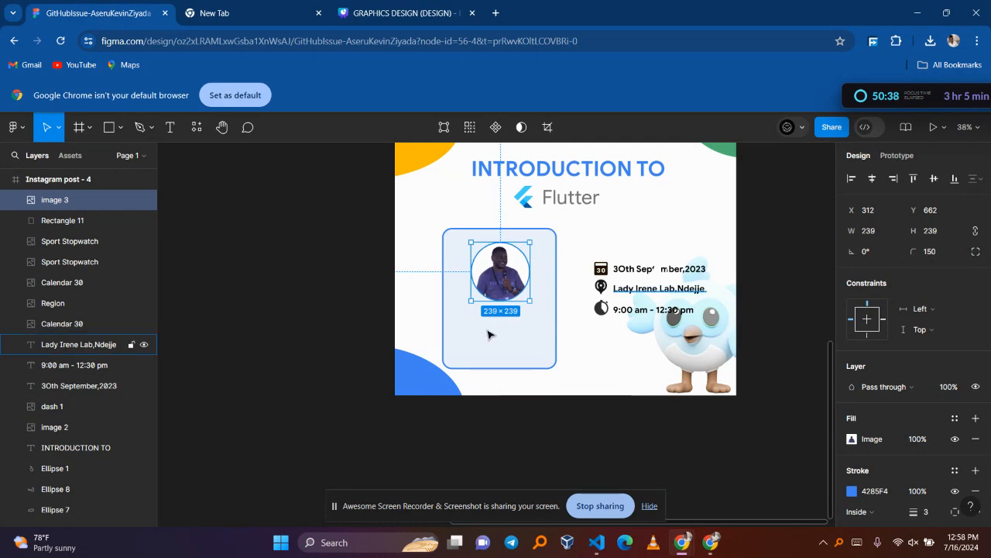
{"action": "left_click", "coordinate": [534, 438]}
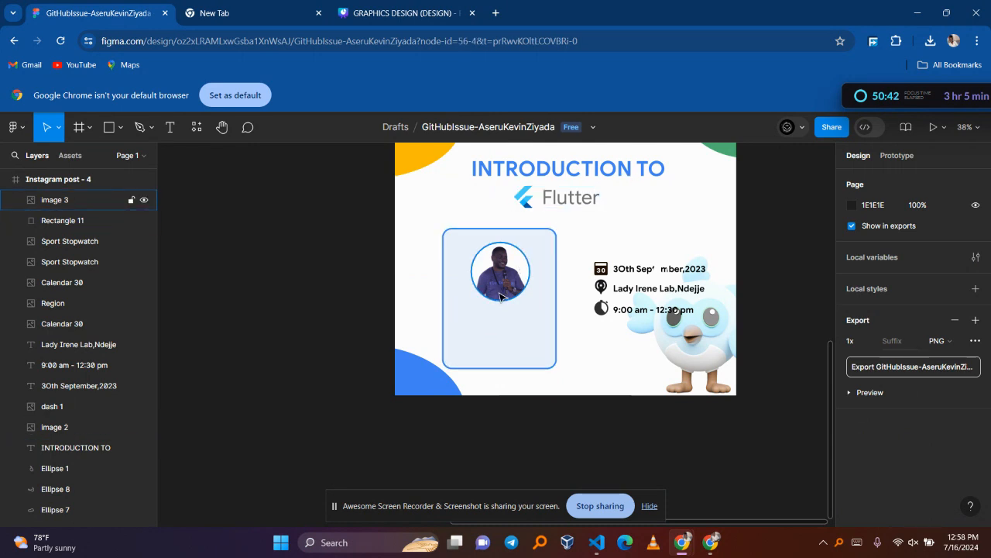
- Shrink the speaker photo to about 178 × 178, centre it near the card's upper edge, and compare it with Frame 3
{"action": "left_click", "coordinate": [503, 271]}
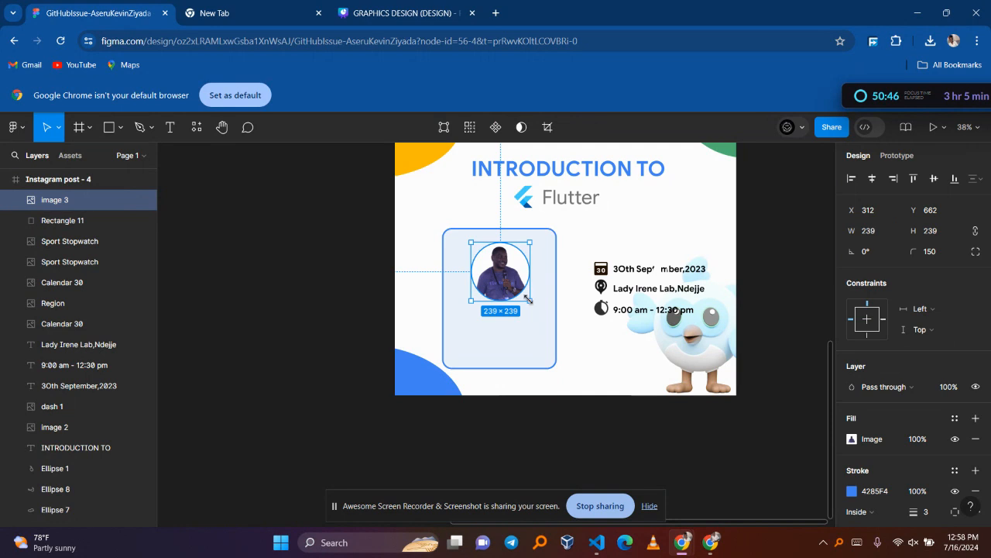
{"action": "left_click_drag", "start_coordinate": [527, 299], "coordinate": [503, 264]}
{"action": "scroll", "coordinate": [503, 263], "scroll_direction": "up", "scroll_amount": 3}
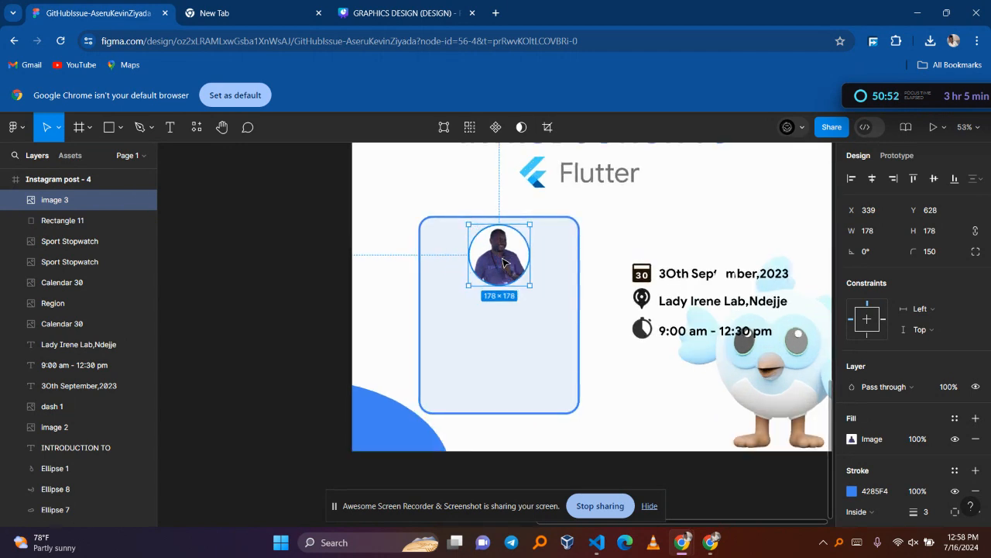
{"action": "scroll", "coordinate": [504, 263], "scroll_direction": "down", "scroll_amount": 5}
{"action": "scroll", "coordinate": [503, 263], "scroll_direction": "up", "scroll_amount": 4}
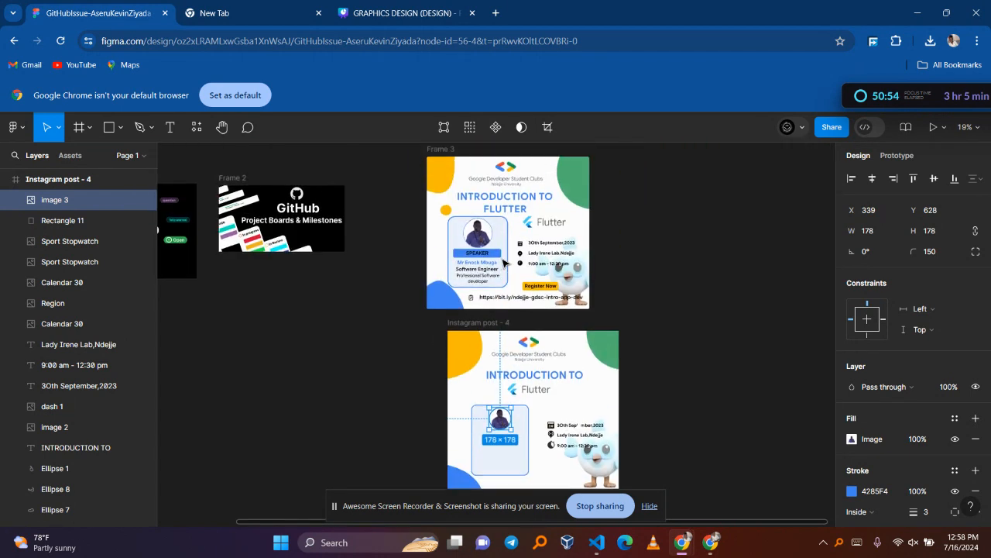
{"action": "scroll", "coordinate": [503, 264], "scroll_direction": "down", "scroll_amount": 2}
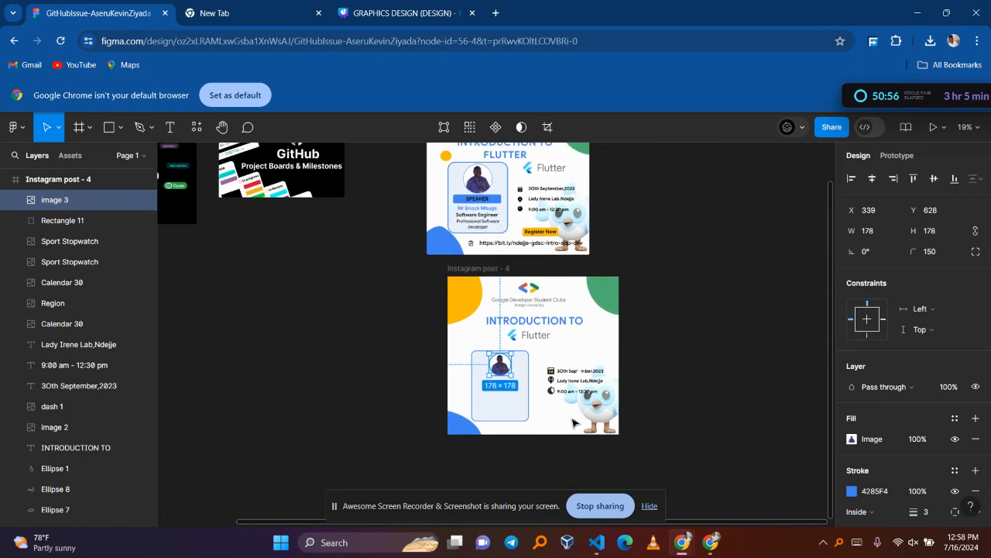
- Try a stroke weight of 5 on the speaker photo's blue outline and settle on 4
{"action": "scroll", "coordinate": [497, 378], "scroll_direction": "up", "scroll_amount": 5}
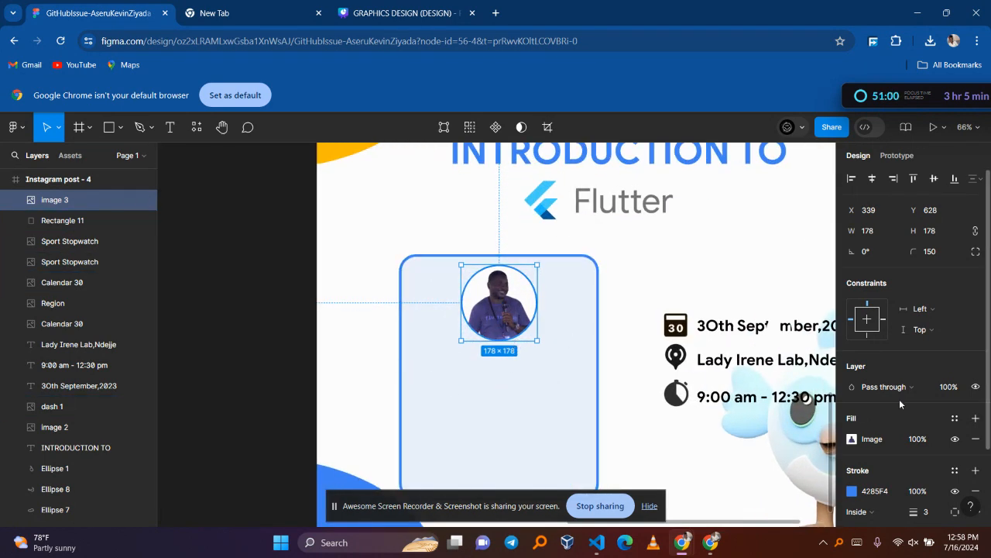
{"action": "scroll", "coordinate": [929, 484], "scroll_direction": "down", "scroll_amount": 1}
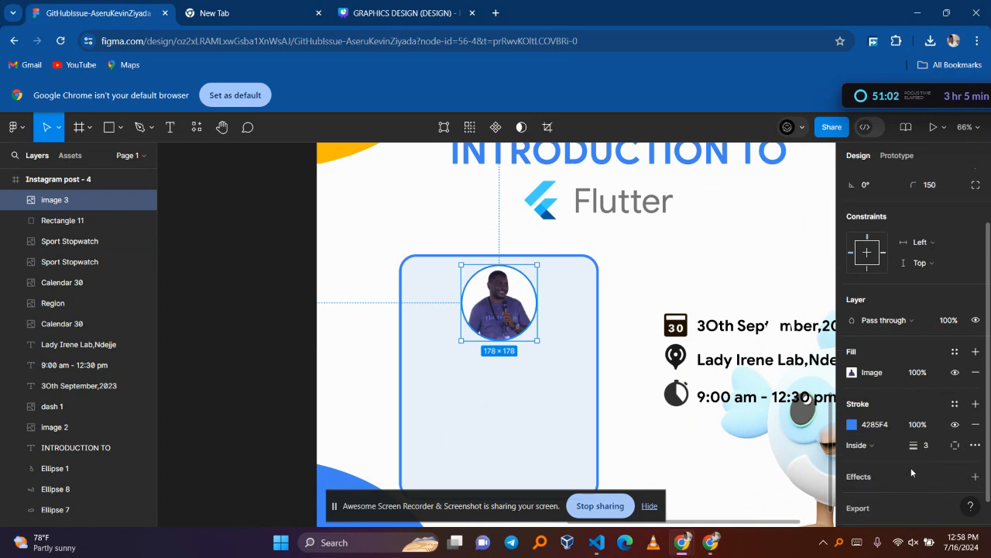
{"action": "left_click", "coordinate": [934, 448]}
{"action": "type", "text": "5"}
{"action": "key", "text": "Return"}
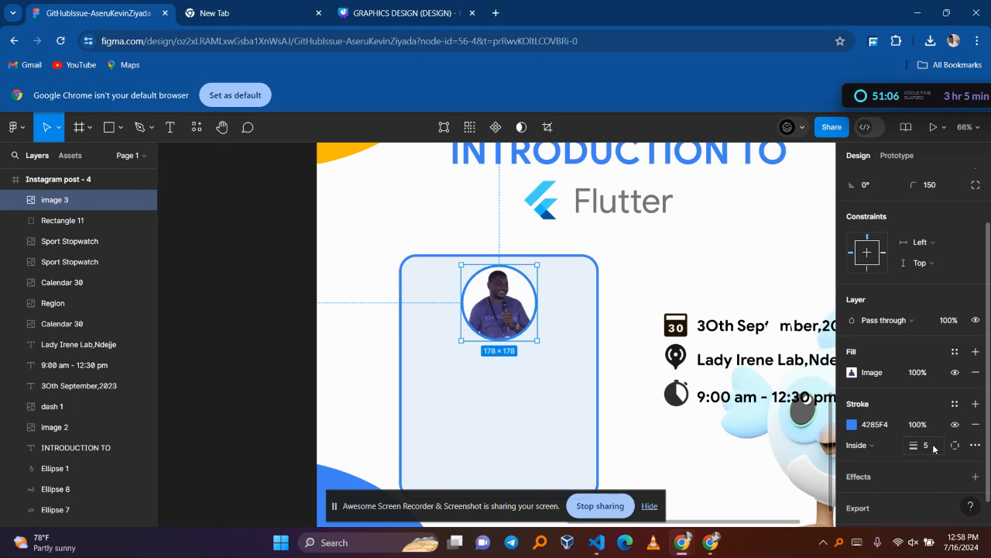
{"action": "left_click", "coordinate": [930, 449]}
{"action": "type", "text": "4"}
{"action": "key", "text": "Return"}
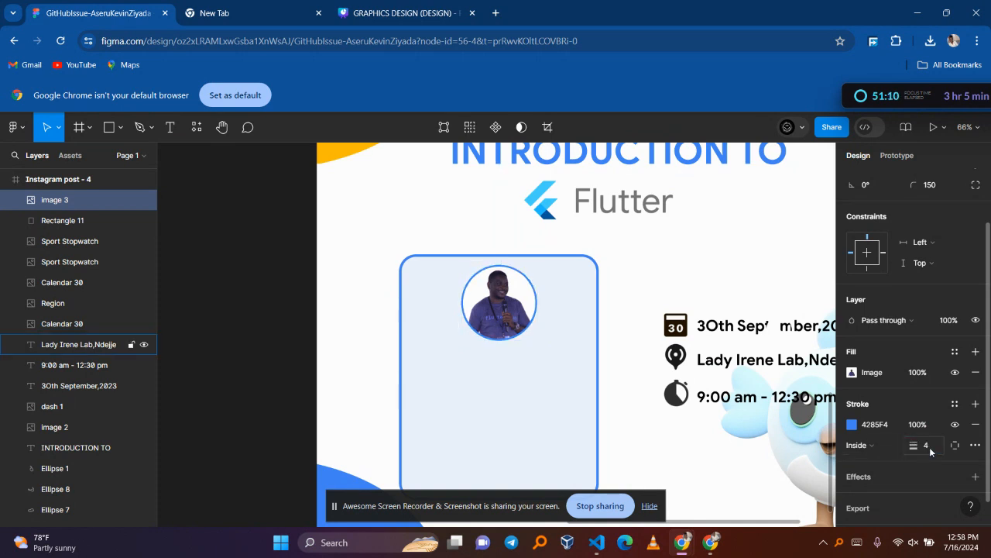
- Following Frame 3's speaker label, draw a rectangle about 378 × 96 below the photo in the card and reduce its height to about 80
{"action": "scroll", "coordinate": [628, 381], "scroll_direction": "up", "scroll_amount": 5}
{"action": "scroll", "coordinate": [627, 381], "scroll_direction": "up", "scroll_amount": 6}
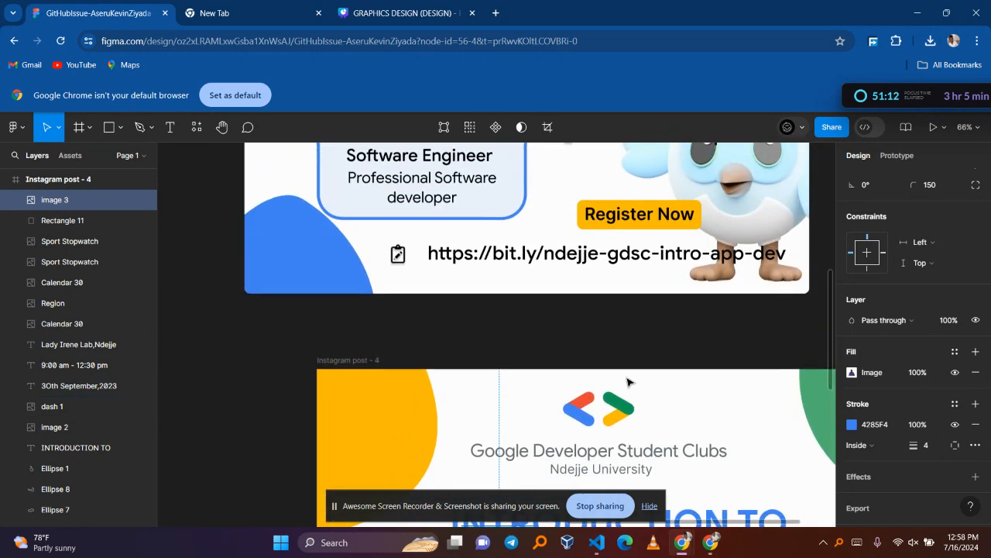
{"action": "scroll", "coordinate": [596, 376], "scroll_direction": "down", "scroll_amount": 5, "text": "ctrl"}
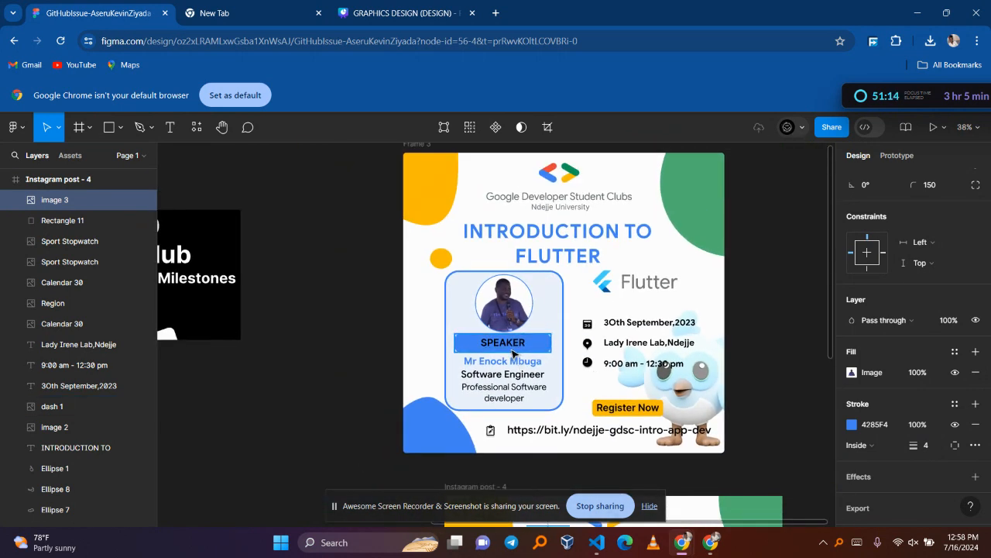
{"action": "scroll", "coordinate": [521, 344], "scroll_direction": "down", "scroll_amount": 10}
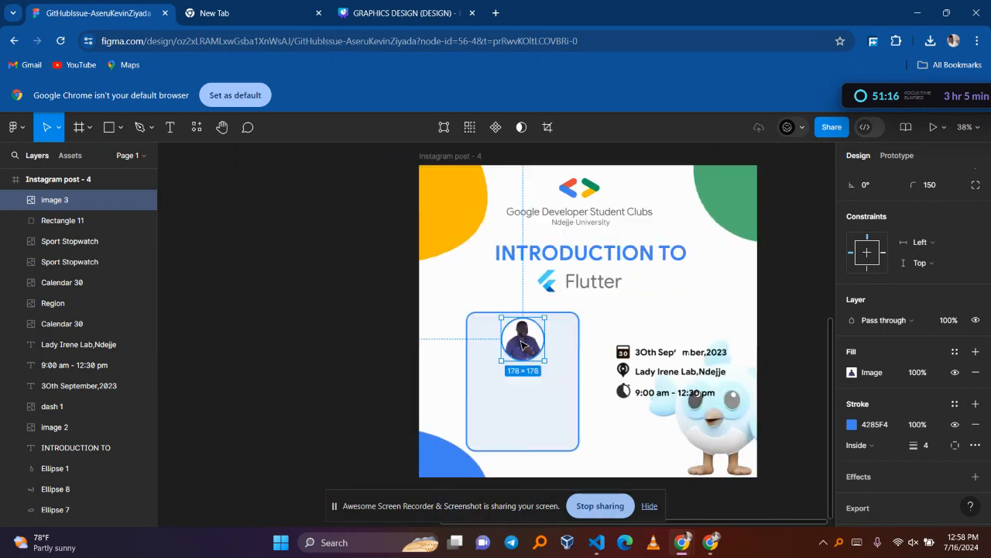
{"action": "left_click", "coordinate": [117, 129]}
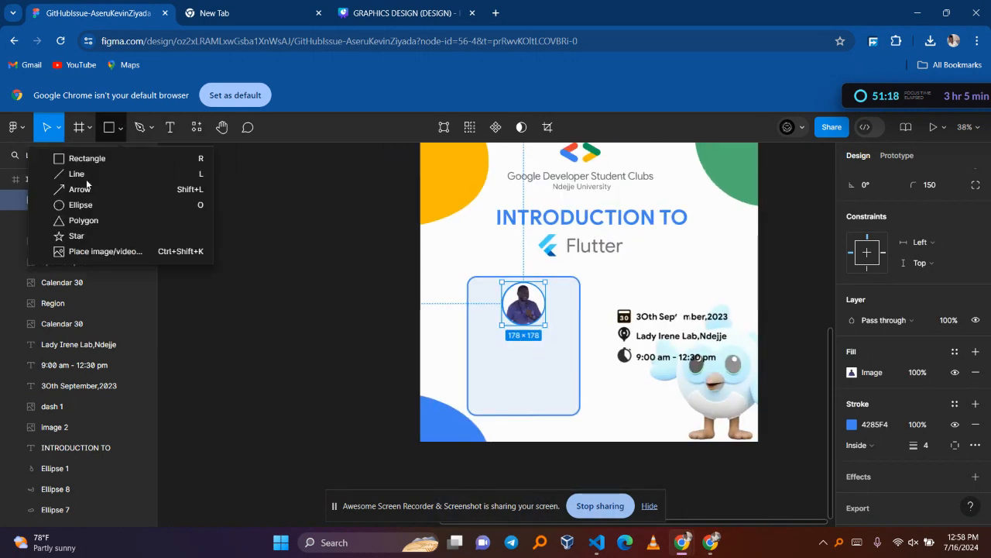
{"action": "left_click", "coordinate": [109, 158]}
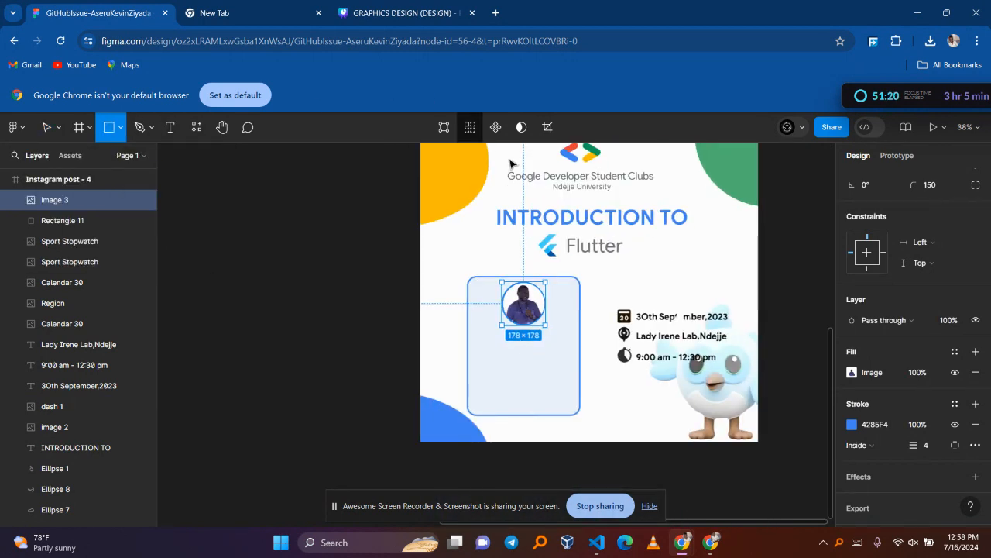
{"action": "mouse_move", "coordinate": [611, 274]}
{"action": "left_mouse_down"}
{"action": "mouse_move", "coordinate": [701, 288]}
{"action": "mouse_move", "coordinate": [712, 298]}
{"action": "mouse_move", "coordinate": [705, 286]}
{"action": "mouse_move", "coordinate": [705, 298]}
{"action": "mouse_move", "coordinate": [531, 364]}
{"action": "mouse_move", "coordinate": [541, 346]}
{"action": "left_mouse_up"}
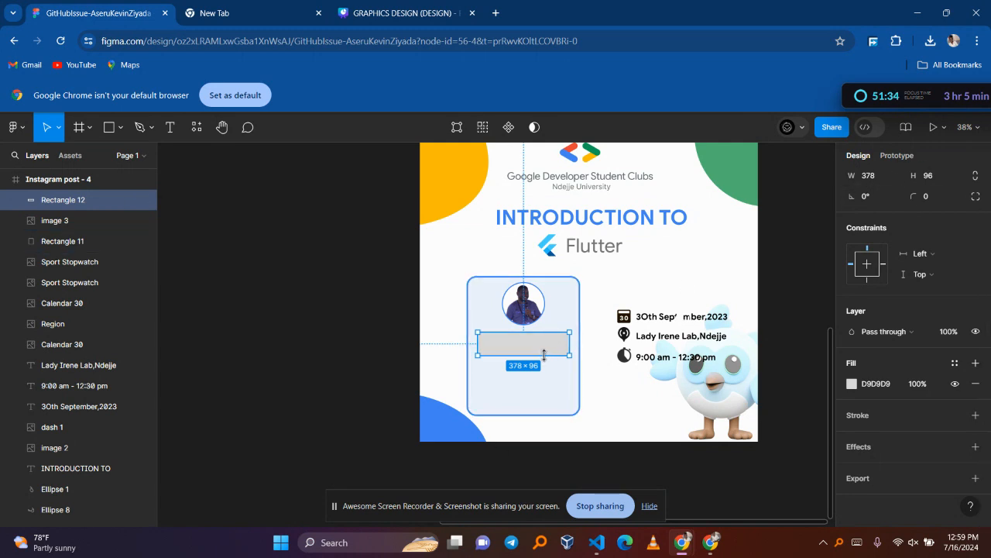
{"action": "left_click_drag", "start_coordinate": [543, 355], "coordinate": [547, 352]}
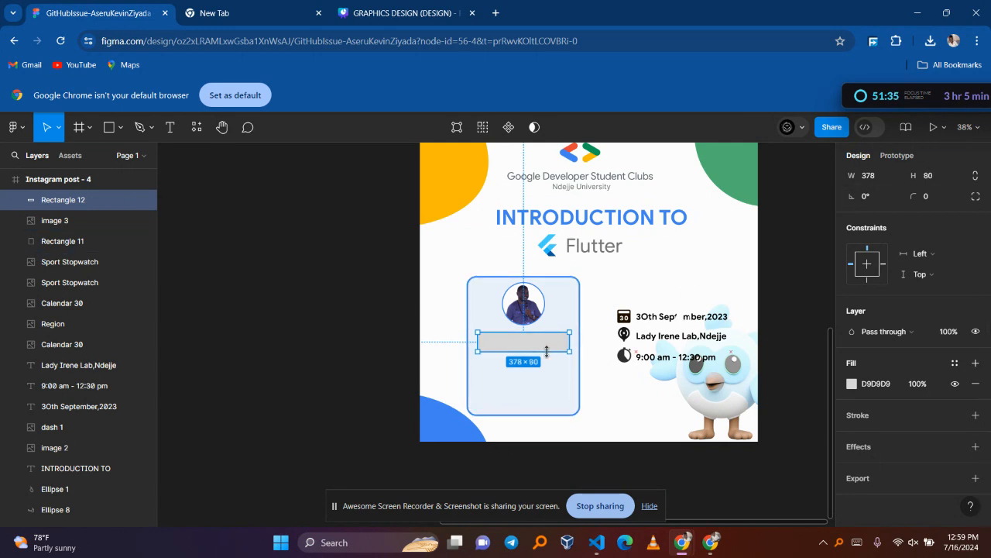
- Set the label rectangle's height to 90 and width to 368, and recentre it within the speaker card
{"action": "left_click", "coordinate": [943, 175]}
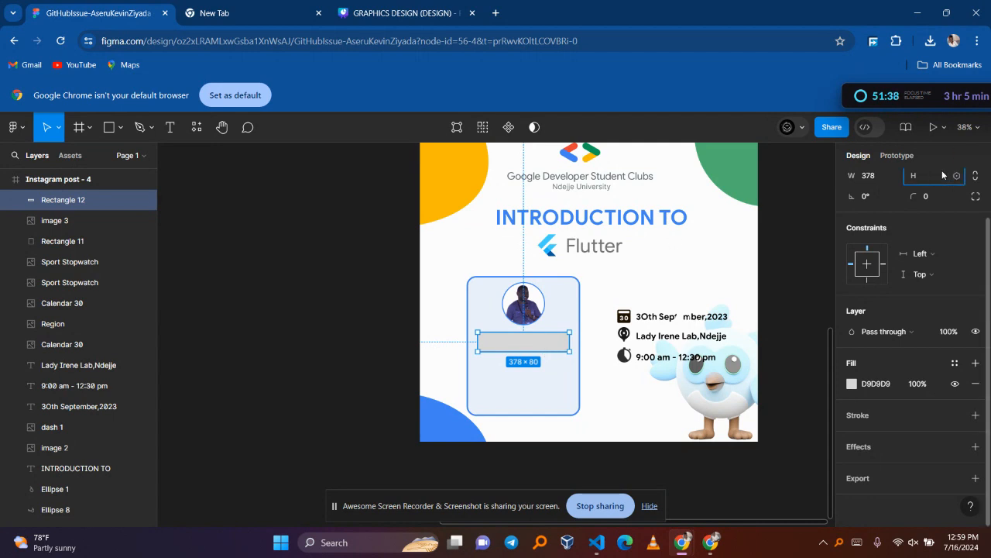
{"action": "type", "text": "90"}
{"action": "key", "text": "Return"}
{"action": "left_click", "coordinate": [885, 175]}
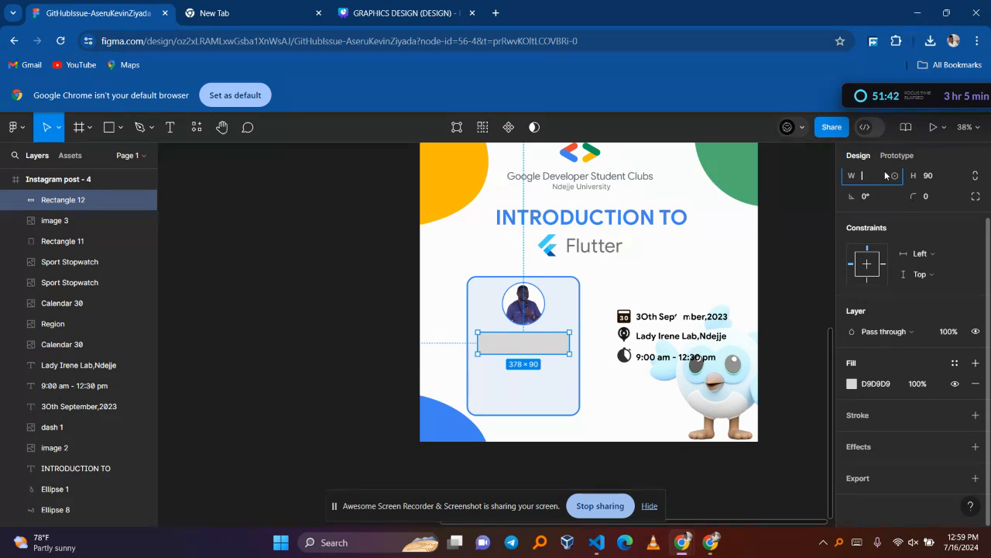
{"action": "type", "text": "368"}
{"action": "key", "text": "Return"}
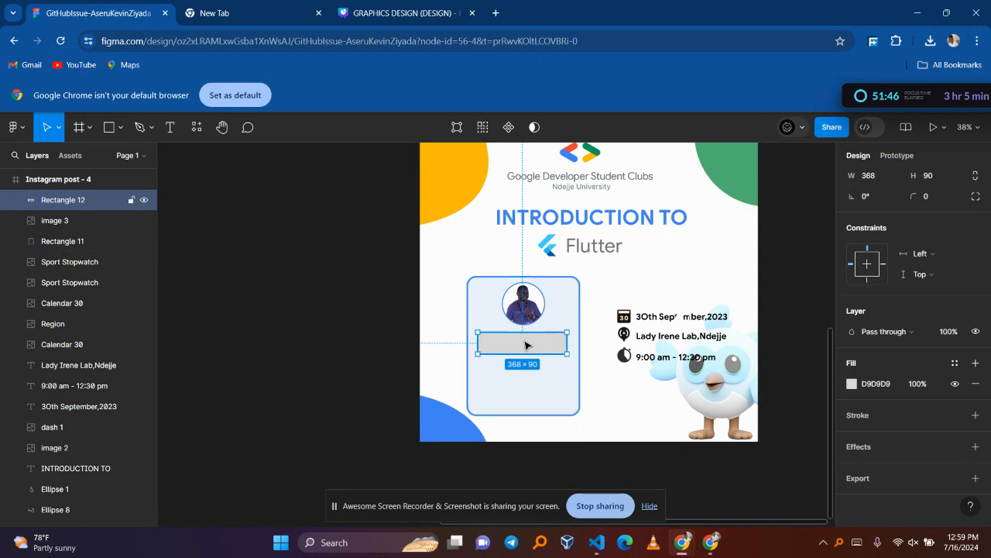
{"action": "left_click_drag", "start_coordinate": [525, 345], "coordinate": [525, 345]}
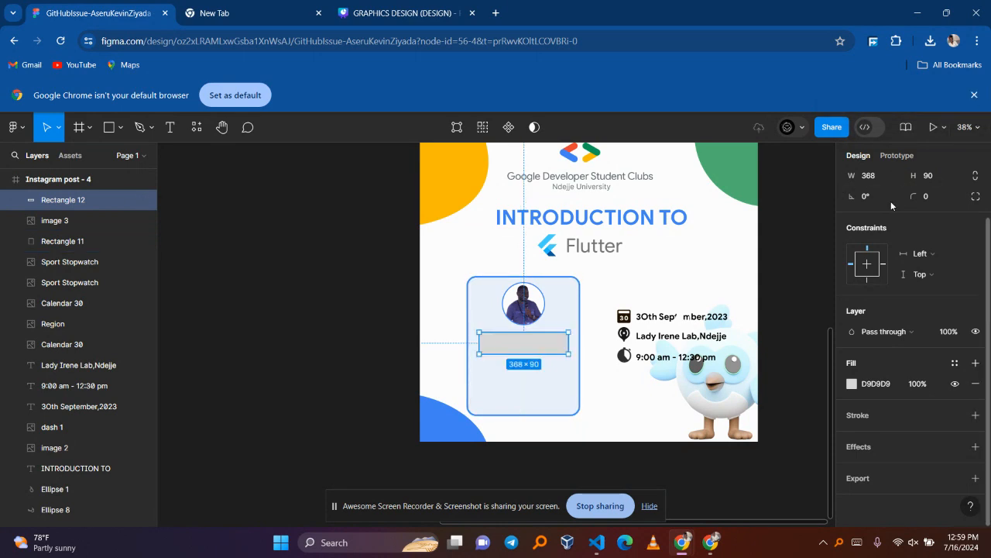
- Try a corner radius of 10 on the label rectangle and compare it with Frame 3
{"action": "left_click", "coordinate": [930, 198]}
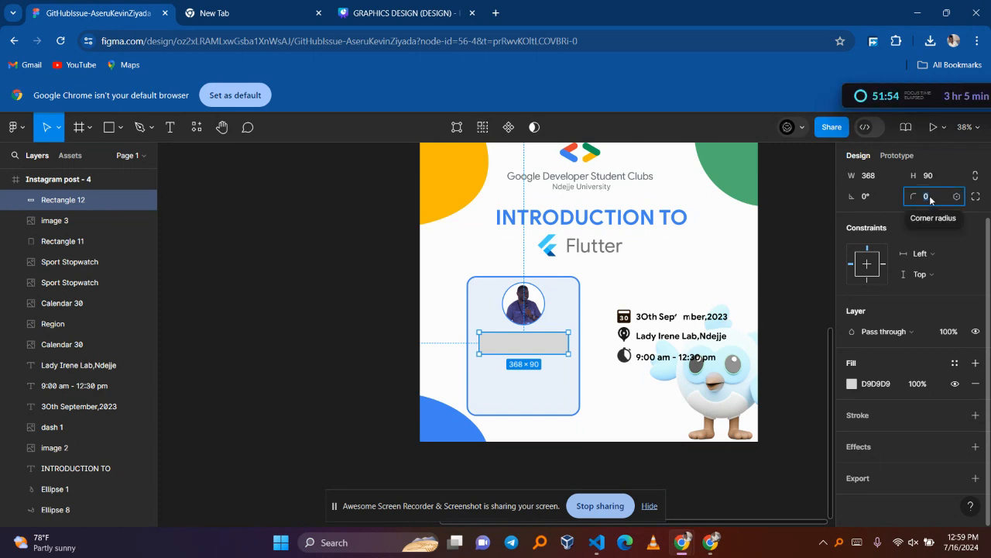
{"action": "key", "text": "BackSpace"}
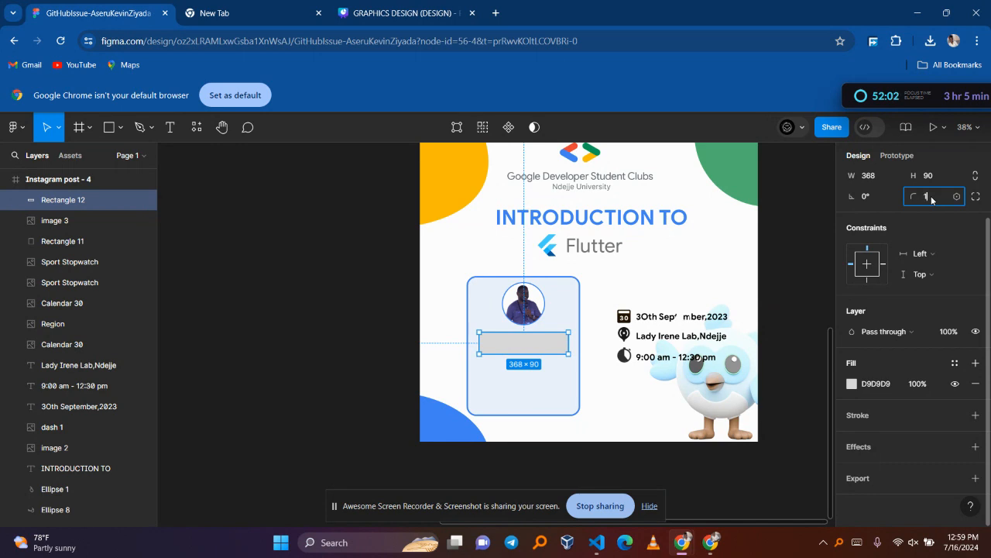
{"action": "left_click", "coordinate": [601, 428]}
{"action": "scroll", "coordinate": [524, 340], "scroll_direction": "up", "scroll_amount": 5}
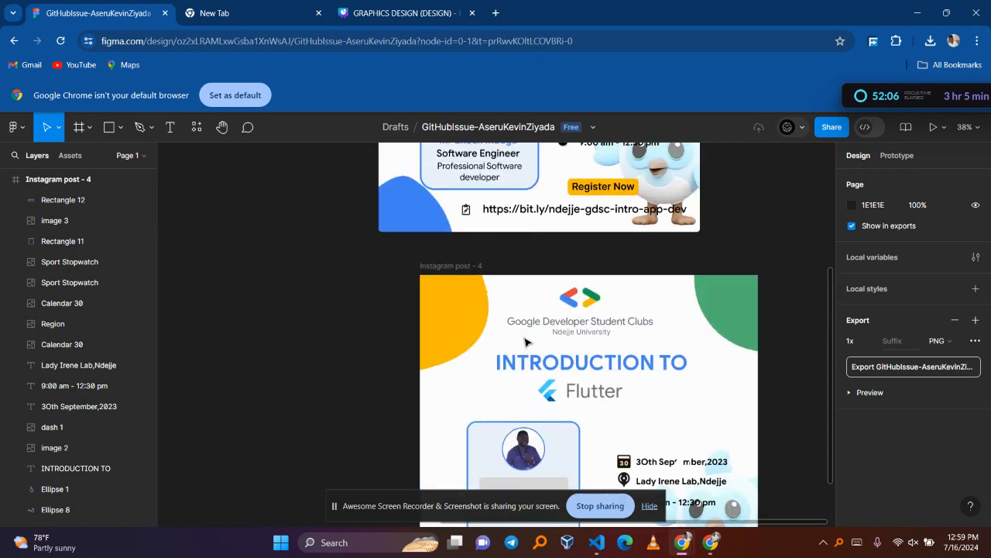
{"action": "scroll", "coordinate": [524, 341], "scroll_direction": "down", "scroll_amount": 5}
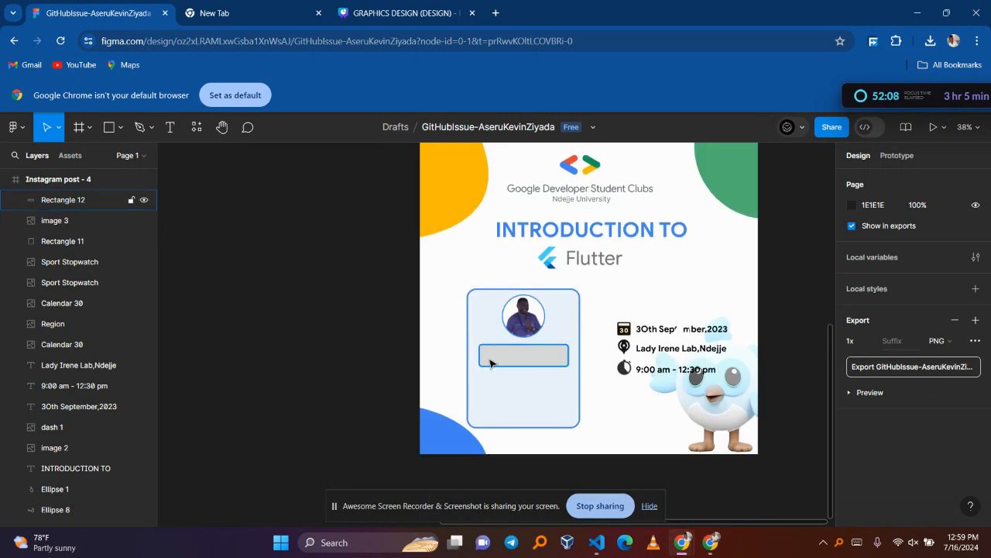
- Fill the label rectangle with blue 4285F4 sampled from the poster's blue corner shape
{"action": "left_click", "coordinate": [560, 350]}
{"action": "left_click", "coordinate": [852, 439]}
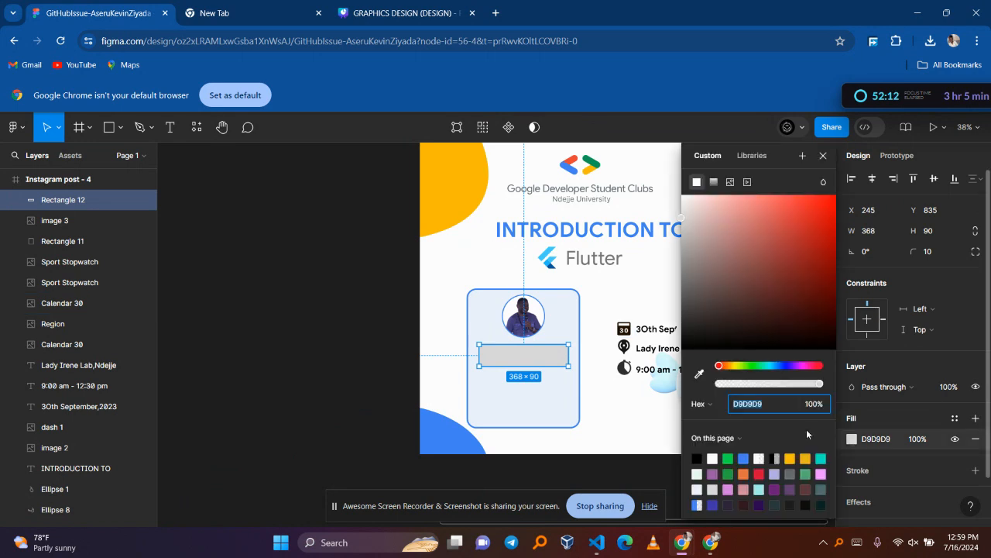
{"action": "left_click", "coordinate": [700, 374]}
{"action": "left_click", "coordinate": [443, 448]}
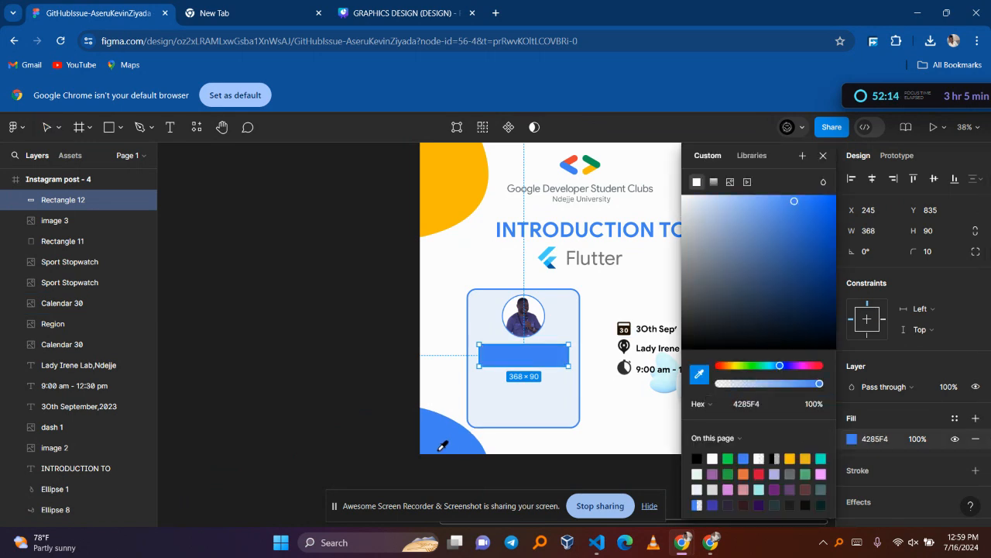
{"action": "left_click", "coordinate": [608, 450]}
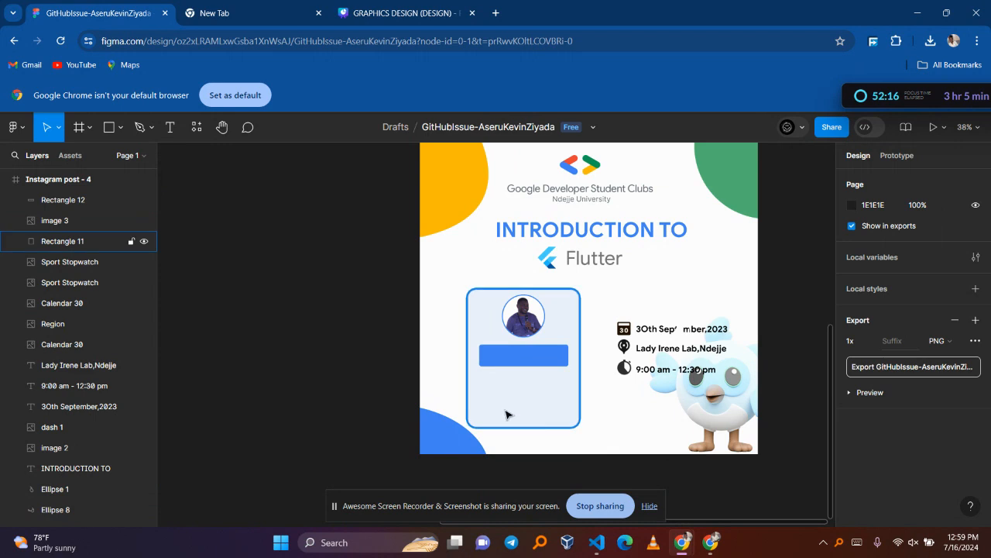
- Set the blue label rectangle's corner radius to 13, compare it with Frame 3's label, and reselect it
{"action": "left_click", "coordinate": [533, 352]}
{"action": "left_click", "coordinate": [940, 252]}
{"action": "key", "text": "BackSpace"}
{"action": "type", "text": "13"}
{"action": "key", "text": "Return"}
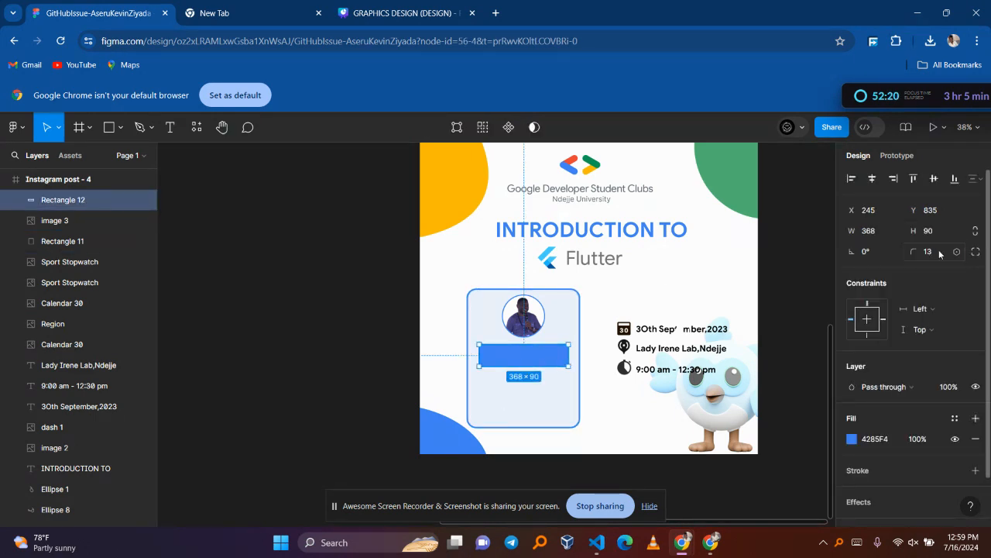
{"action": "left_click", "coordinate": [715, 287]}
{"action": "scroll", "coordinate": [714, 288], "scroll_direction": "up", "scroll_amount": 5}
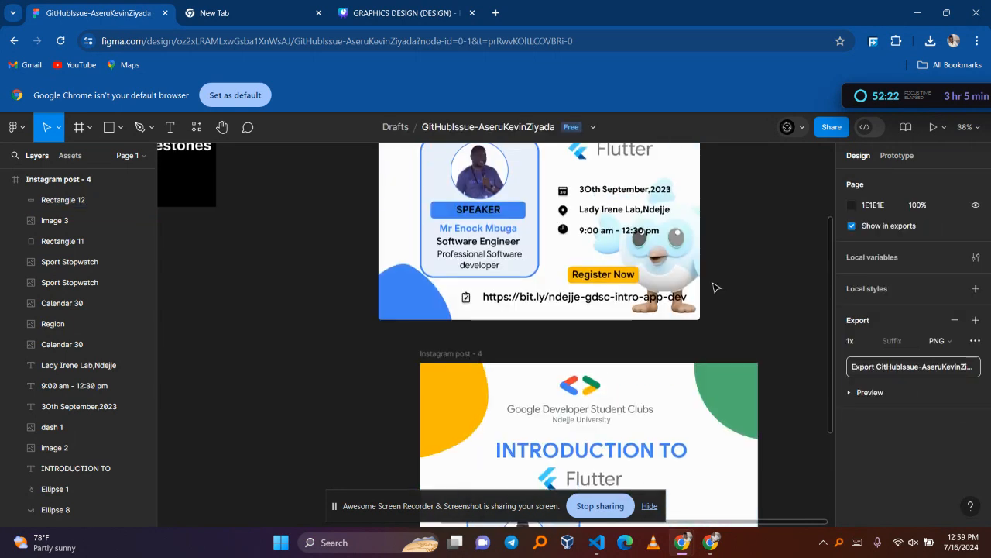
{"action": "scroll", "coordinate": [714, 287], "scroll_direction": "down", "scroll_amount": 4}
{"action": "left_click", "coordinate": [509, 409]}
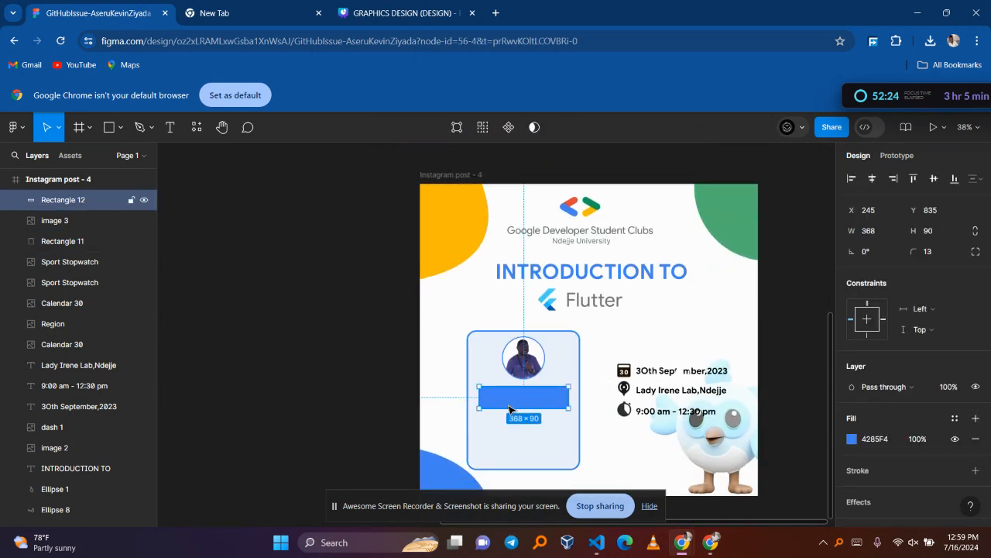
- Set the blue label rectangle's height to 75 and compare it with Frame 3's label
{"action": "left_click", "coordinate": [934, 232]}
{"action": "key", "text": "BackSpace"}
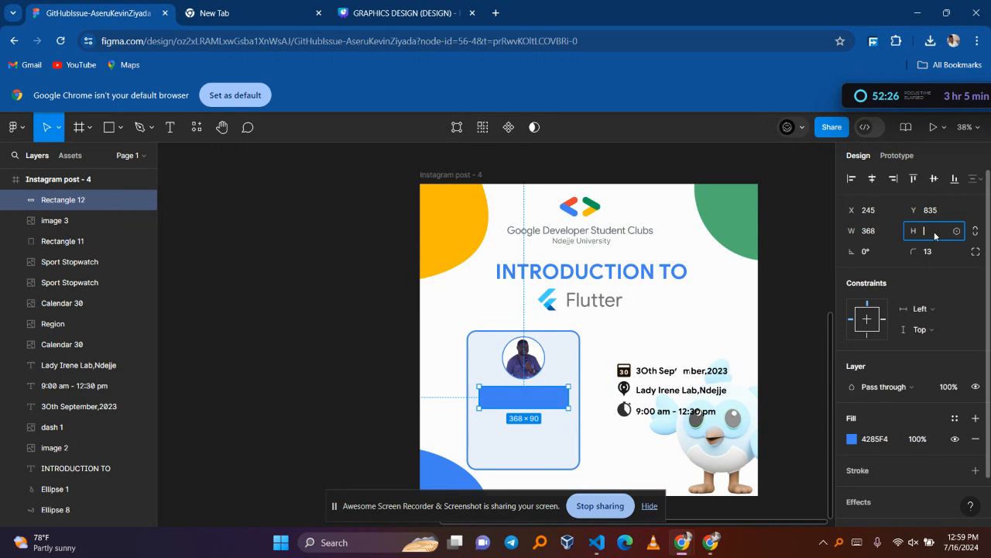
{"action": "type", "text": "75"}
{"action": "key", "text": "Return"}
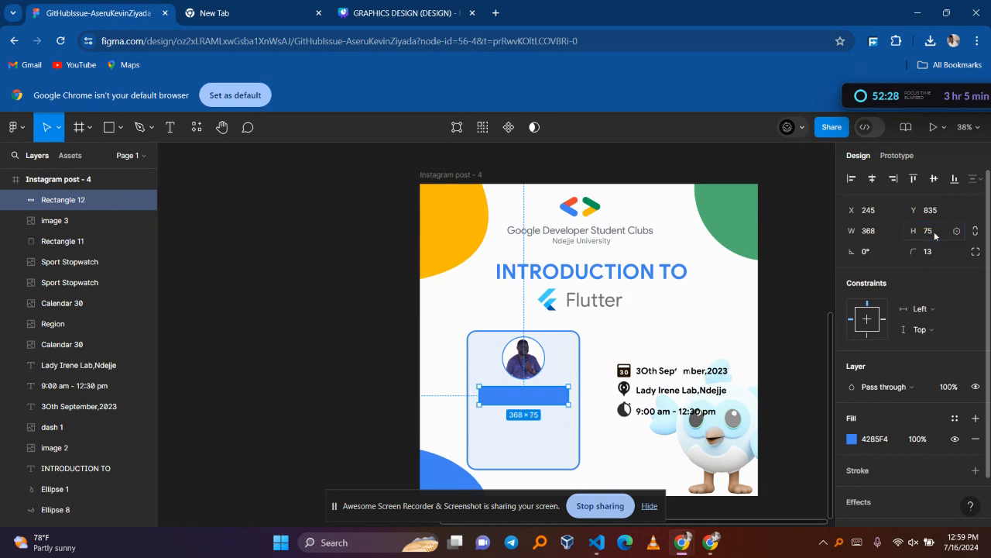
{"action": "scroll", "coordinate": [598, 350], "scroll_direction": "up", "scroll_amount": 5}
{"action": "scroll", "coordinate": [596, 387], "scroll_direction": "down", "scroll_amount": 4}
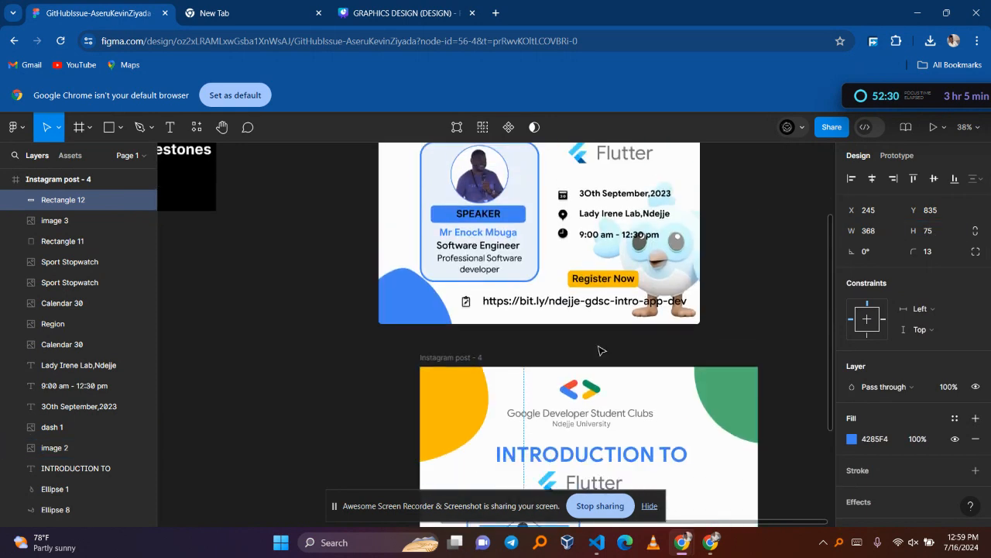
{"action": "scroll", "coordinate": [597, 419], "scroll_direction": "down", "scroll_amount": 3}
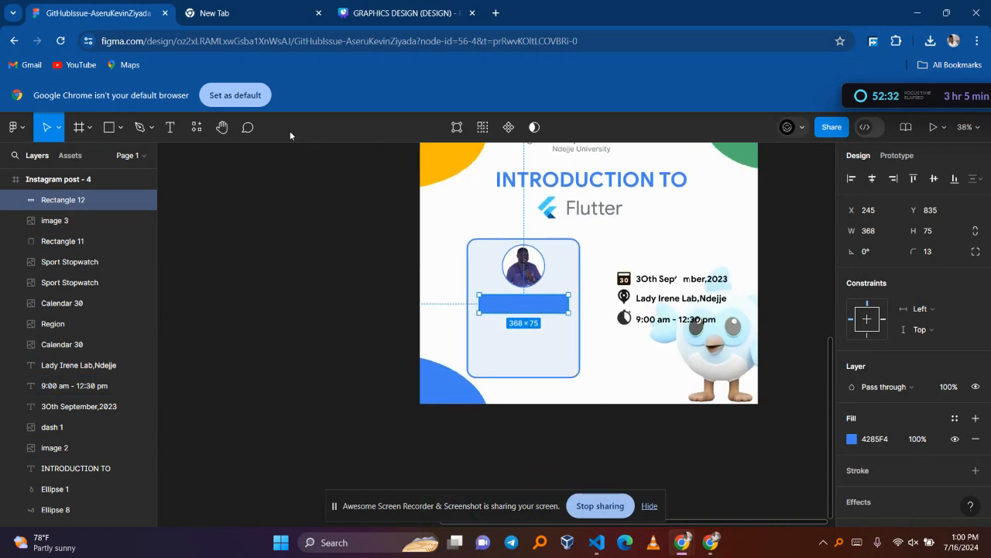
- Add the text SPEAKER over the blue label rectangle in the speaker card
{"action": "left_click", "coordinate": [172, 128]}
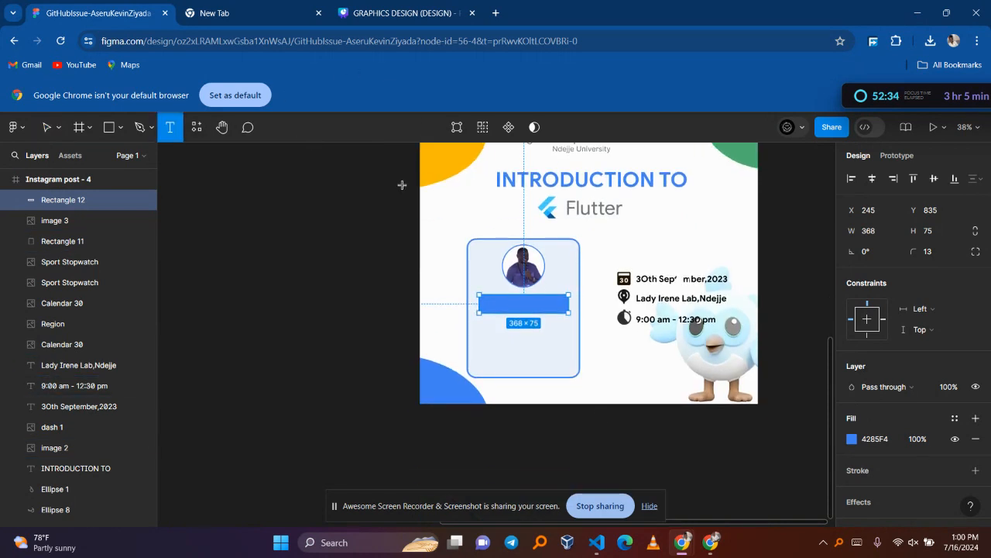
{"action": "left_click", "coordinate": [515, 291]}
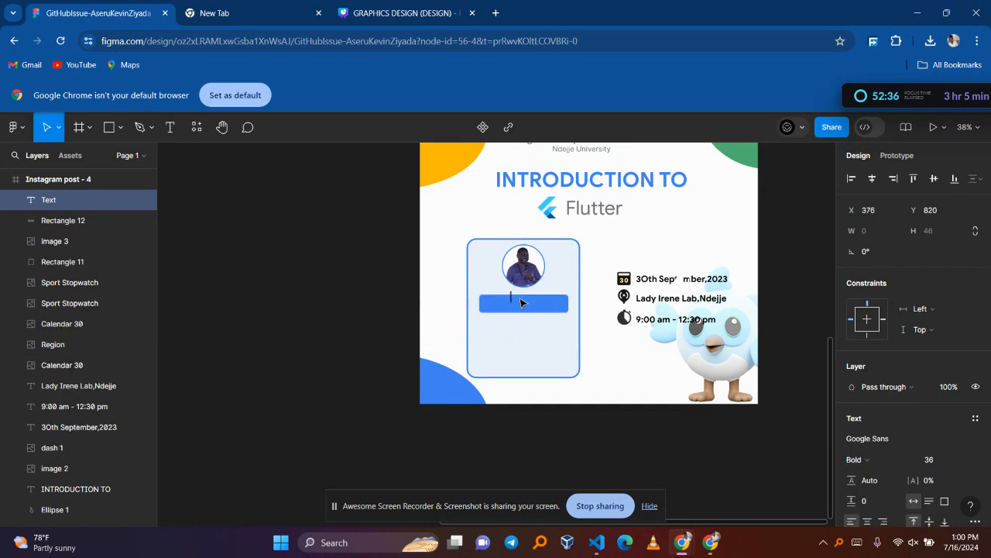
{"action": "type", "text": "SPE"}
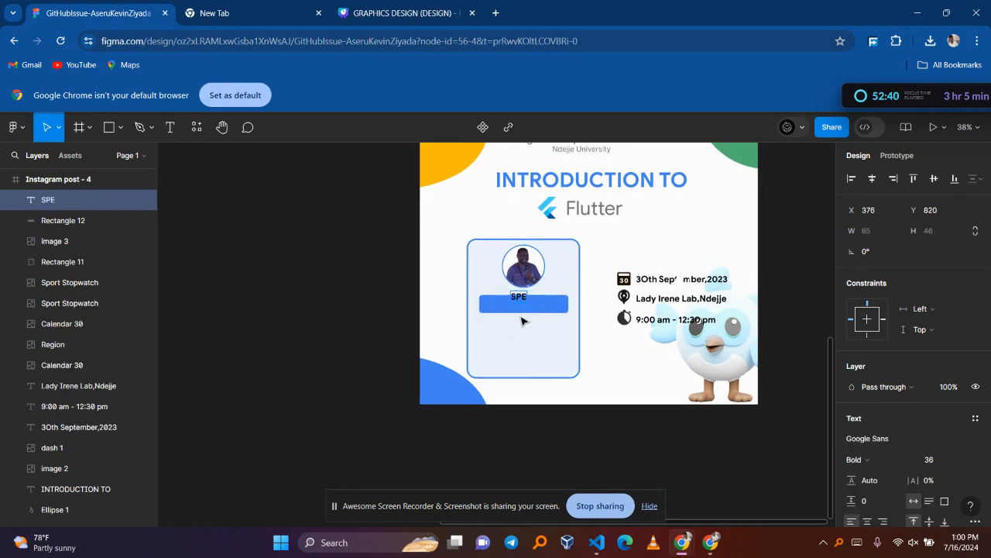
{"action": "type", "text": "APER"}
{"action": "key", "text": "BackSpace"}
{"action": "key", "text": "BackSpace"}
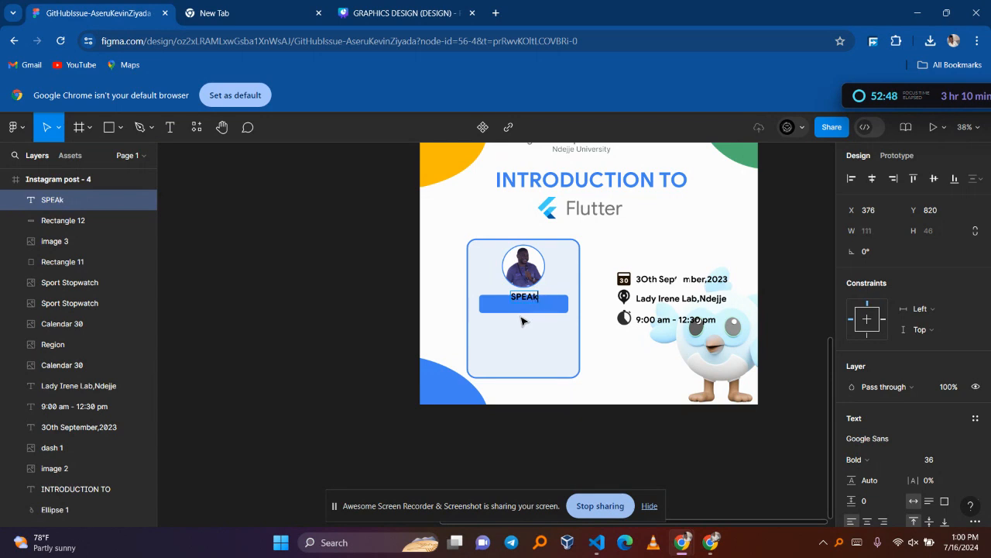
{"action": "type", "text": "KER"}
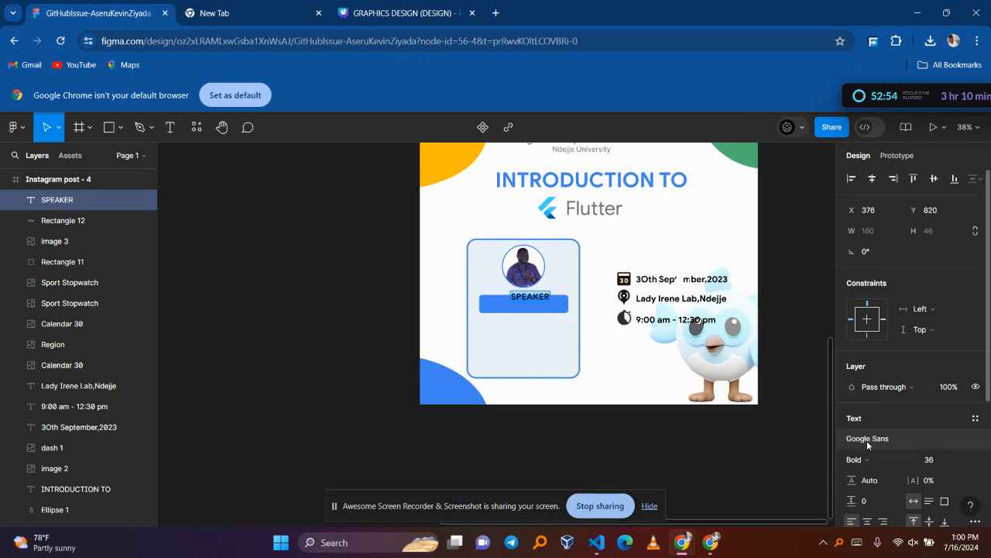
- Set the SPEAKER text's font size to 45 and move it onto the blue label rectangle
{"action": "left_click", "coordinate": [945, 459]}
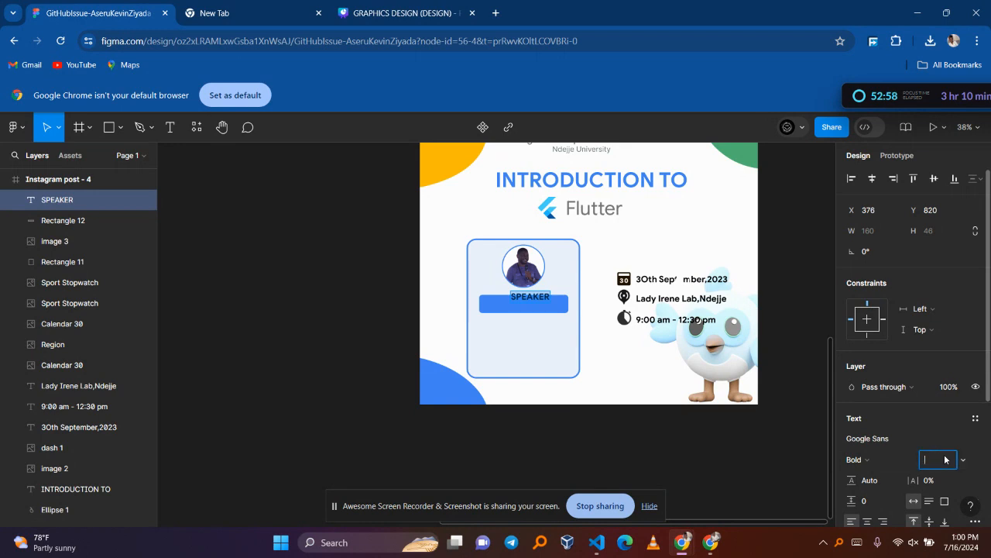
{"action": "type", "text": "40"}
{"action": "key", "text": "Return"}
{"action": "type", "text": "45"}
{"action": "key", "text": "Return"}
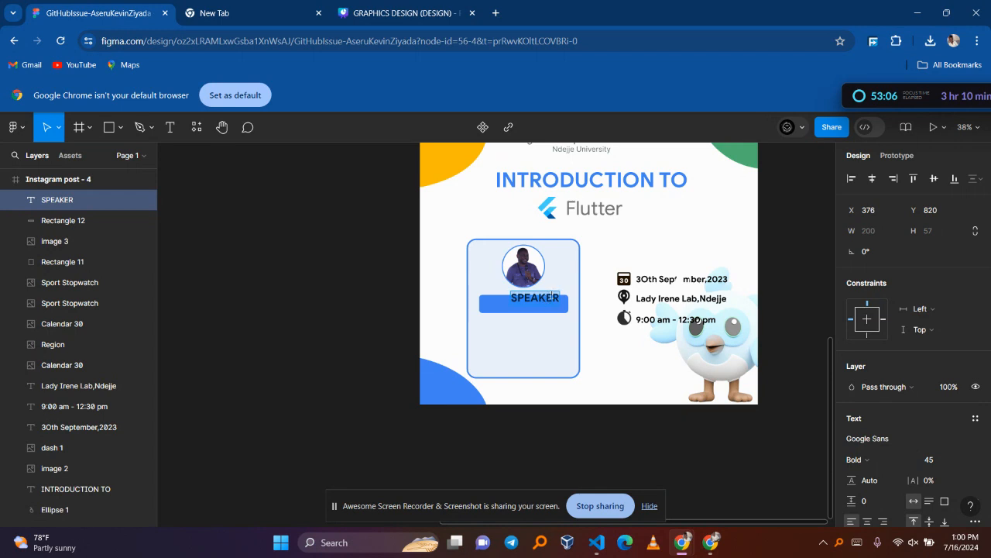
{"action": "left_click", "coordinate": [606, 358]}
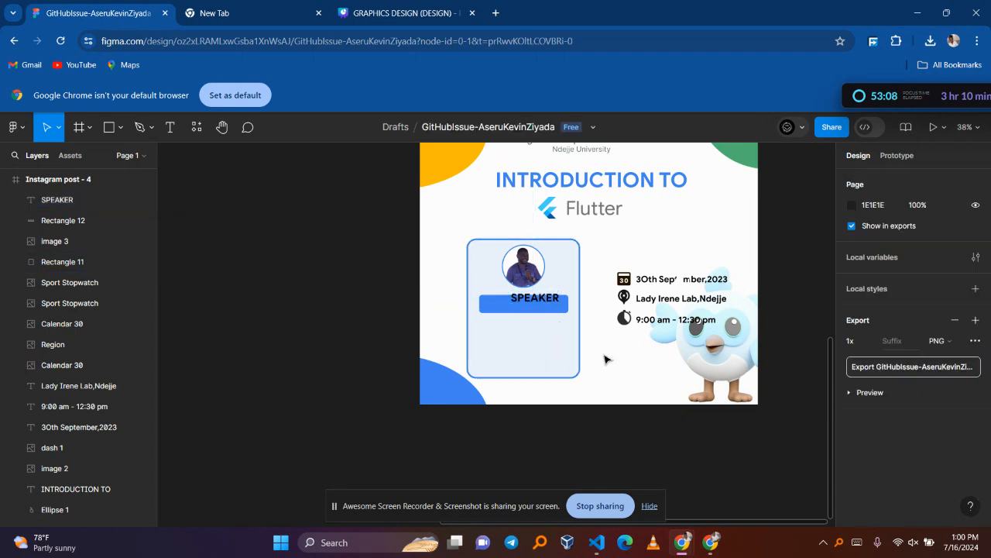
{"action": "left_click_drag", "start_coordinate": [534, 300], "coordinate": [533, 306]}
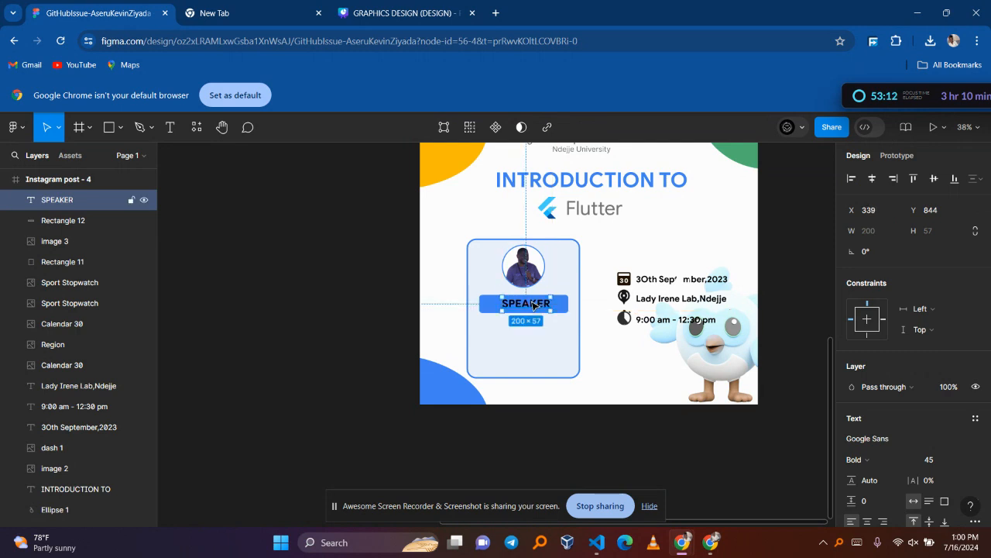
- Compare the SPEAKER label and event details in Instagram post - 4 with those in Frame 3
{"action": "scroll", "coordinate": [608, 221], "scroll_direction": "up", "scroll_amount": 5}
{"action": "scroll", "coordinate": [611, 226], "scroll_direction": "down", "scroll_amount": 1}
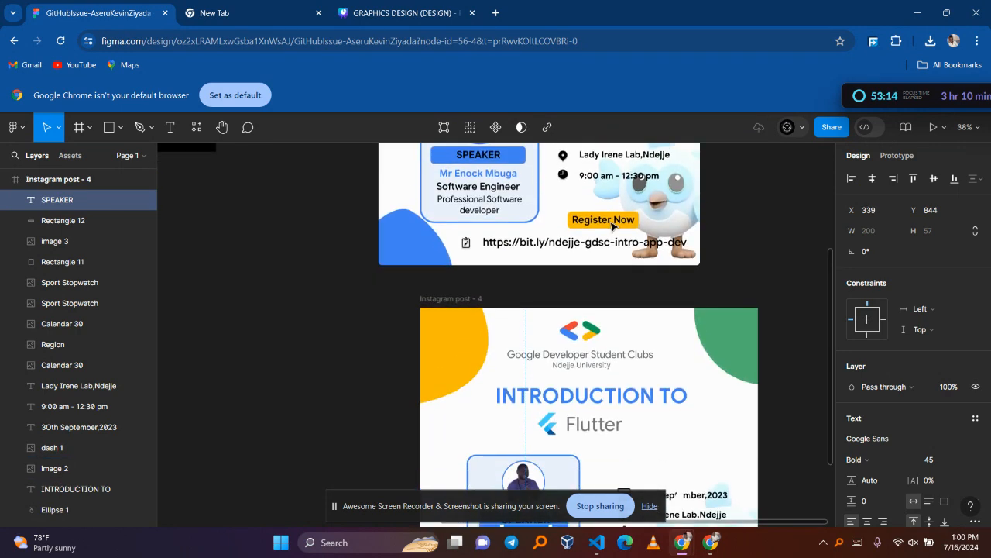
{"action": "scroll", "coordinate": [612, 227], "scroll_direction": "down", "scroll_amount": 1}
{"action": "scroll", "coordinate": [542, 264], "scroll_direction": "up", "scroll_amount": 2}
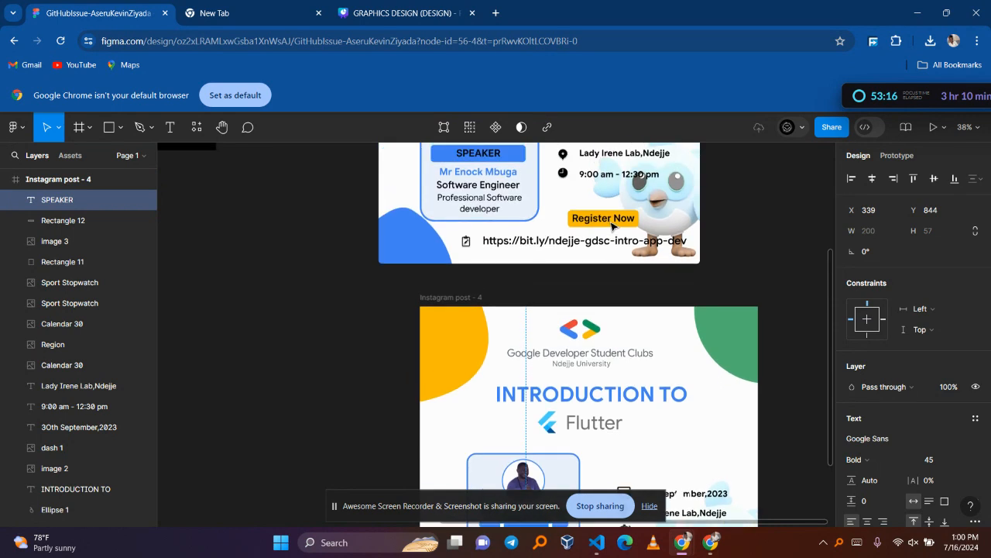
{"action": "scroll", "coordinate": [540, 274], "scroll_direction": "down", "scroll_amount": 3}
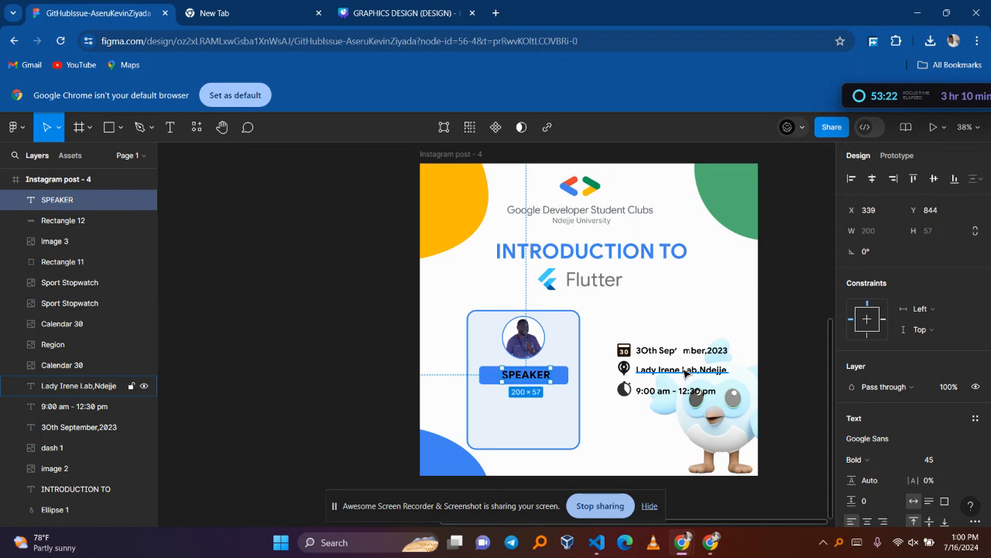
{"action": "scroll", "coordinate": [685, 373], "scroll_direction": "up", "scroll_amount": 3}
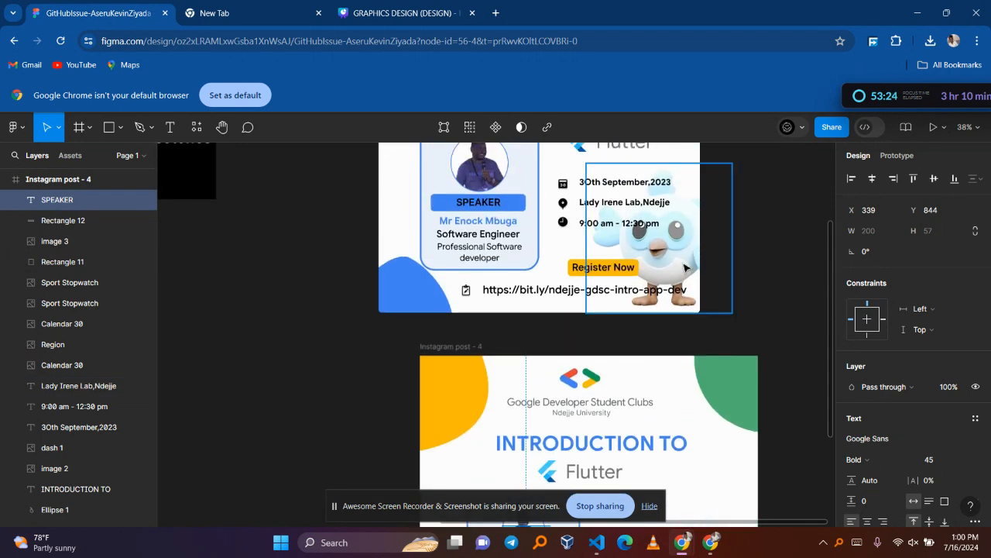
{"action": "scroll", "coordinate": [540, 370], "scroll_direction": "down", "scroll_amount": 3}
{"action": "scroll", "coordinate": [542, 369], "scroll_direction": "down", "scroll_amount": 1}
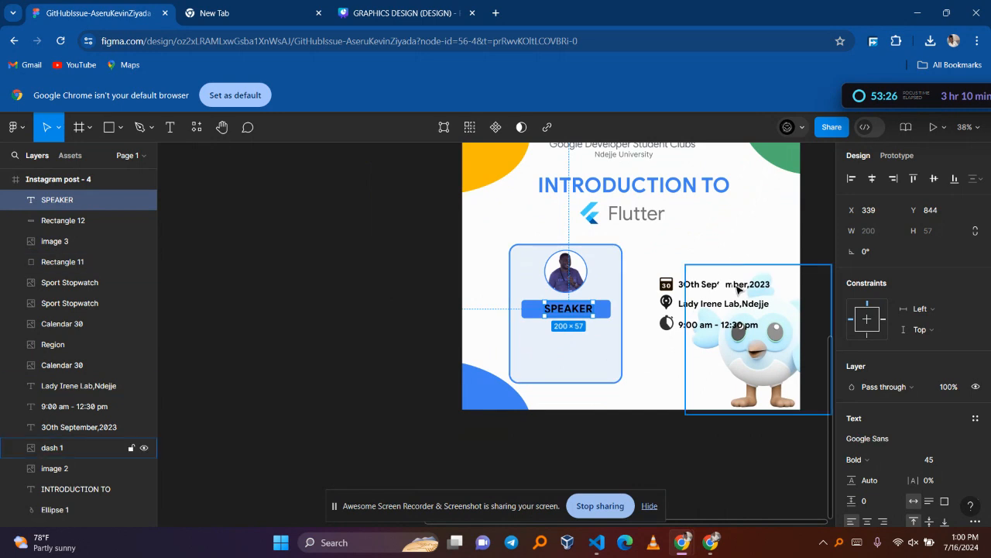
- Delete the stray Sport Stopwatch image covering the 30th September,2023 date text
{"action": "left_click", "coordinate": [731, 309]}
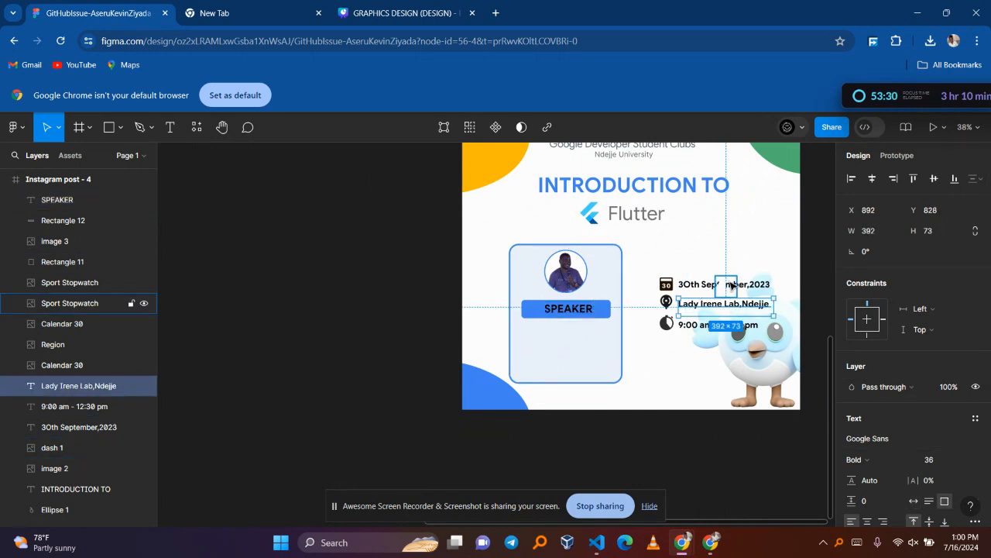
{"action": "left_click", "coordinate": [731, 285]}
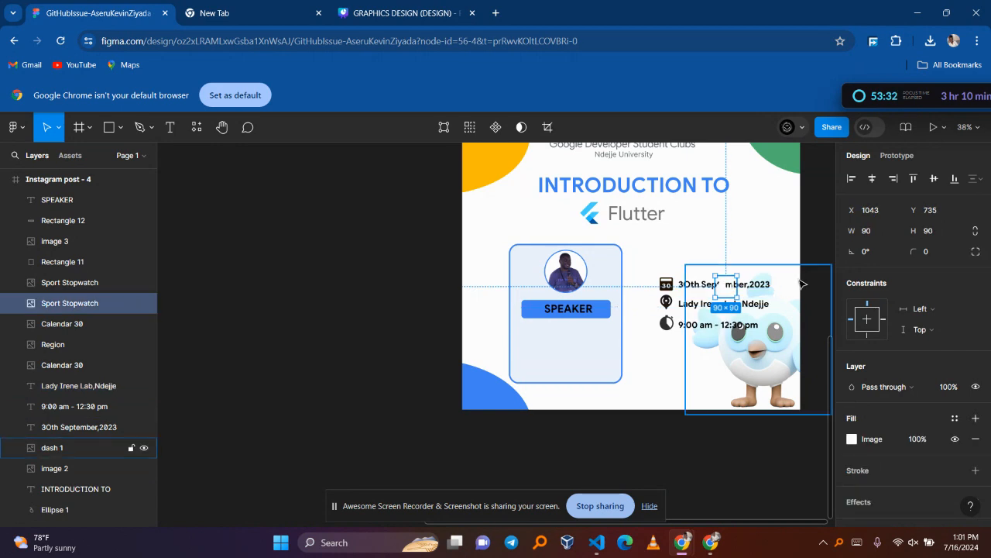
{"action": "key", "text": "Delete"}
{"action": "left_click", "coordinate": [713, 288]}
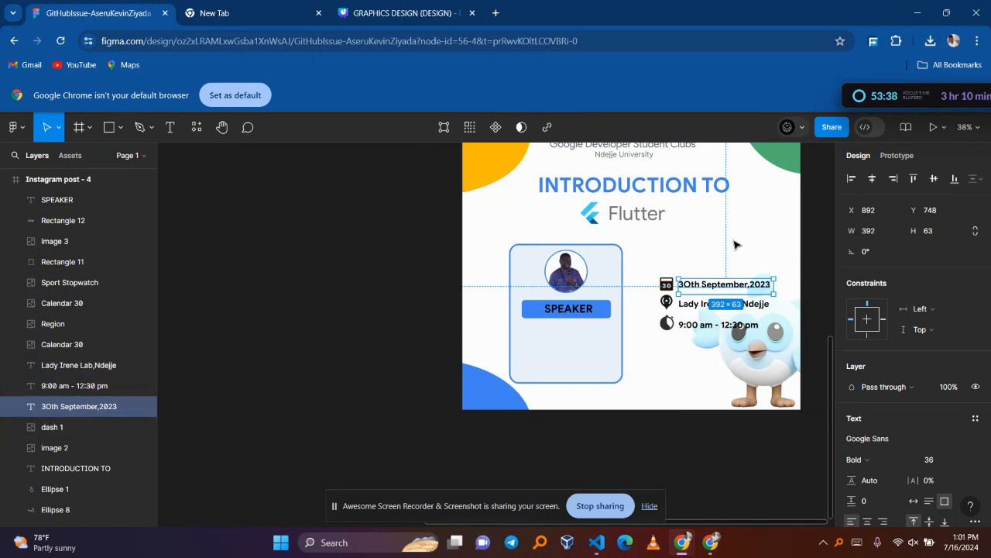
- Copy the blue speaker name text from Frame 3 into Instagram post - 4 and centre it below the SPEAKER label
{"action": "scroll", "coordinate": [525, 333], "scroll_direction": "up", "scroll_amount": 5}
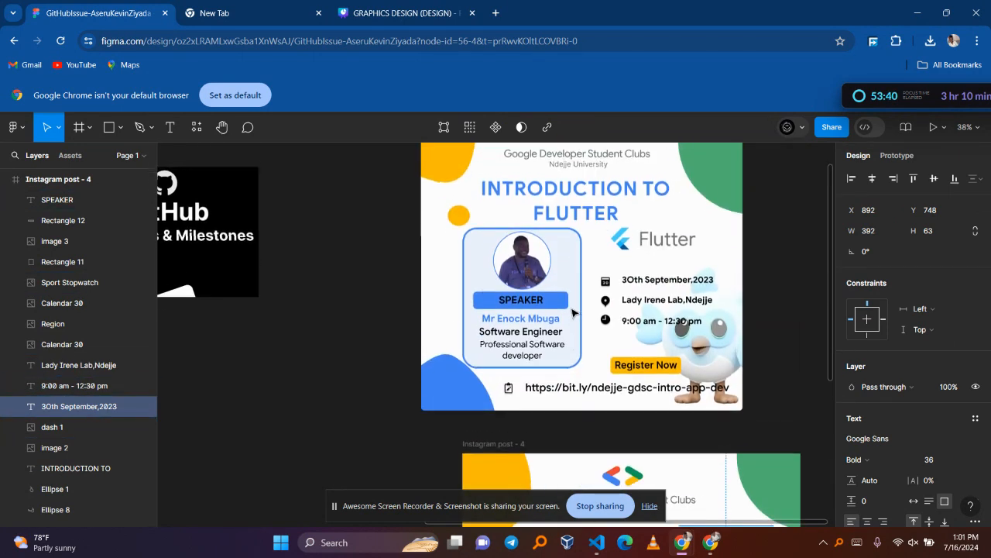
{"action": "left_click", "coordinate": [536, 329]}
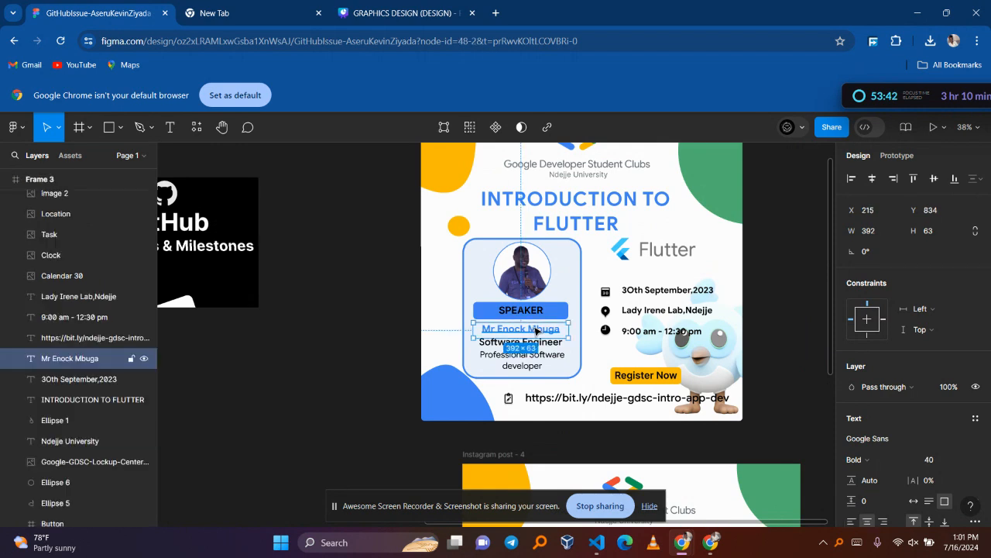
{"action": "scroll", "coordinate": [535, 329], "scroll_direction": "down", "scroll_amount": 5}
{"action": "left_click", "coordinate": [568, 310]}
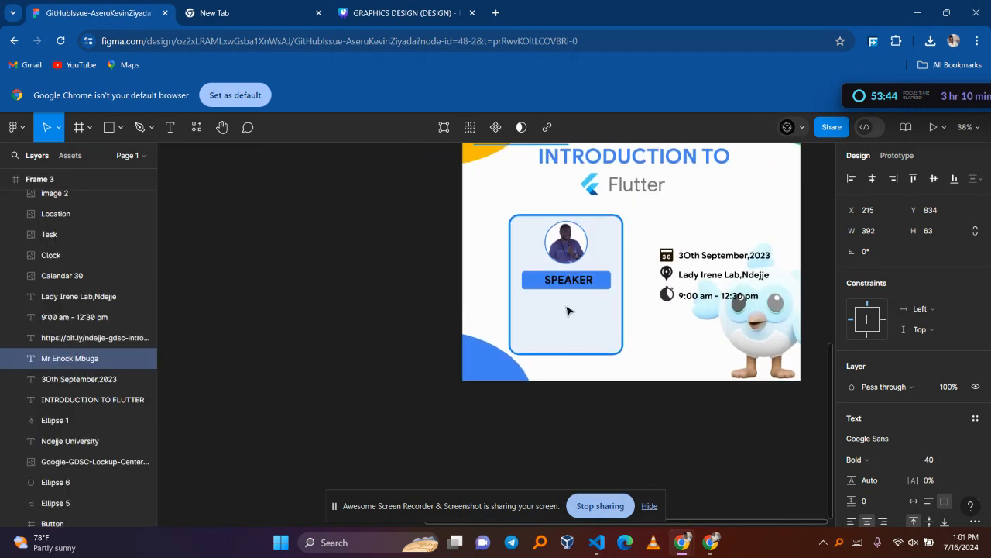
{"action": "left_click", "coordinate": [566, 311]}
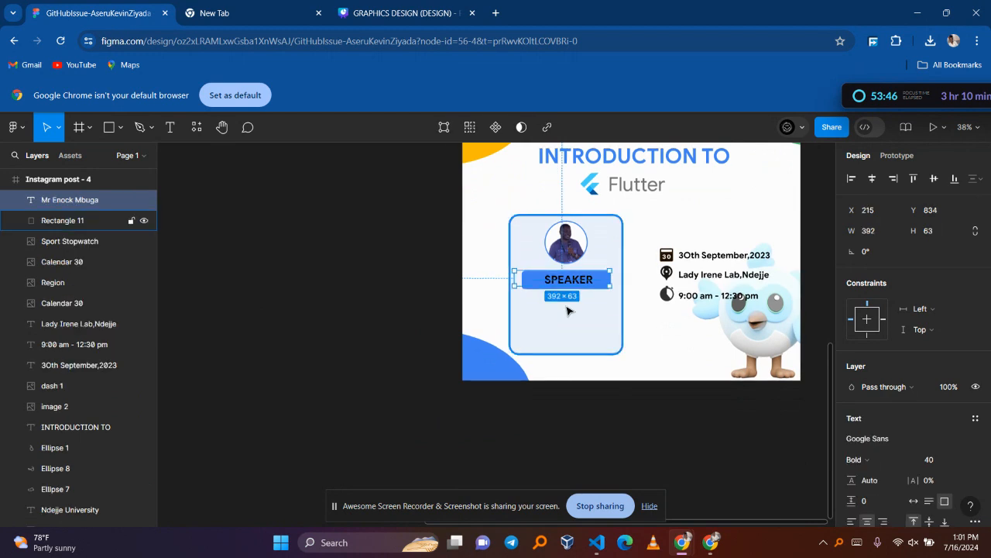
{"action": "left_click", "coordinate": [573, 280]}
{"action": "left_click_drag", "start_coordinate": [573, 280], "coordinate": [577, 302]}
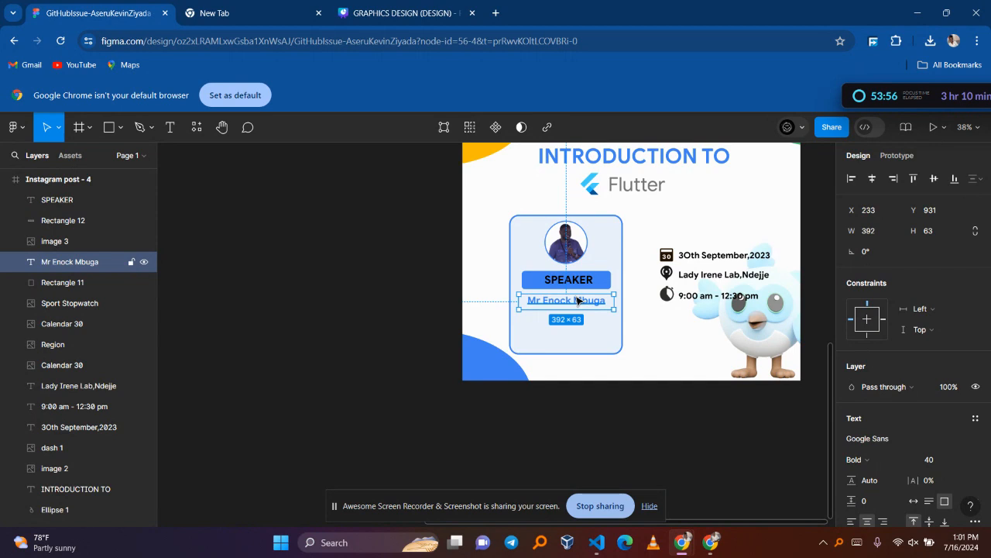
- Compare the speaker card's contents in Instagram post - 4 with Frame 3, examining the text lines below the speaker's name
{"action": "scroll", "coordinate": [582, 232], "scroll_direction": "up", "scroll_amount": 4}
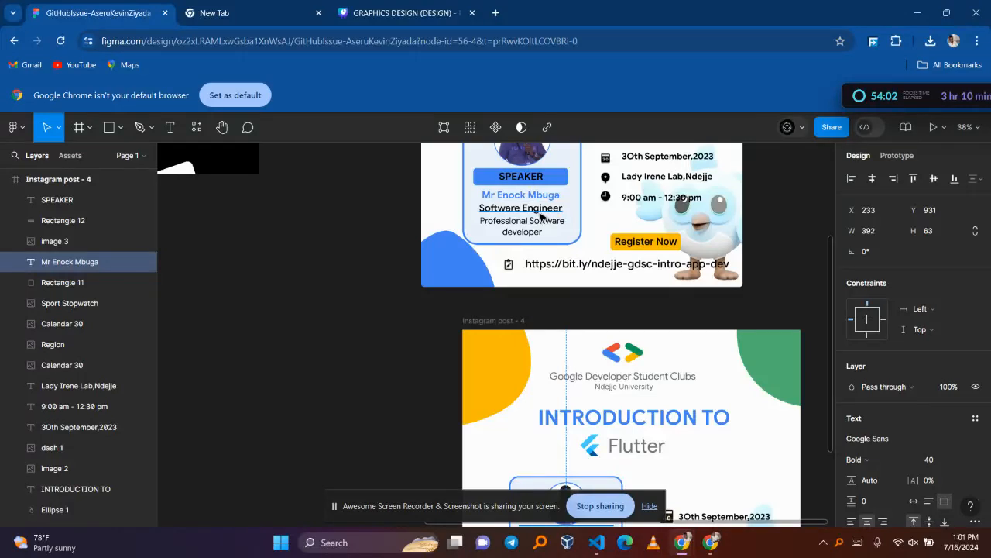
{"action": "scroll", "coordinate": [519, 211], "scroll_direction": "up", "scroll_amount": 2}
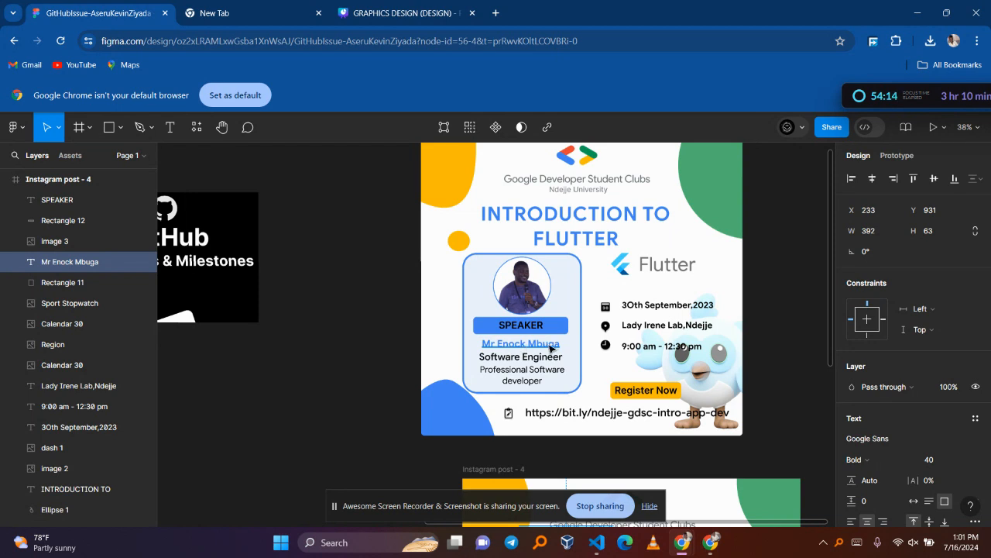
{"action": "scroll", "coordinate": [550, 348], "scroll_direction": "up", "scroll_amount": 3}
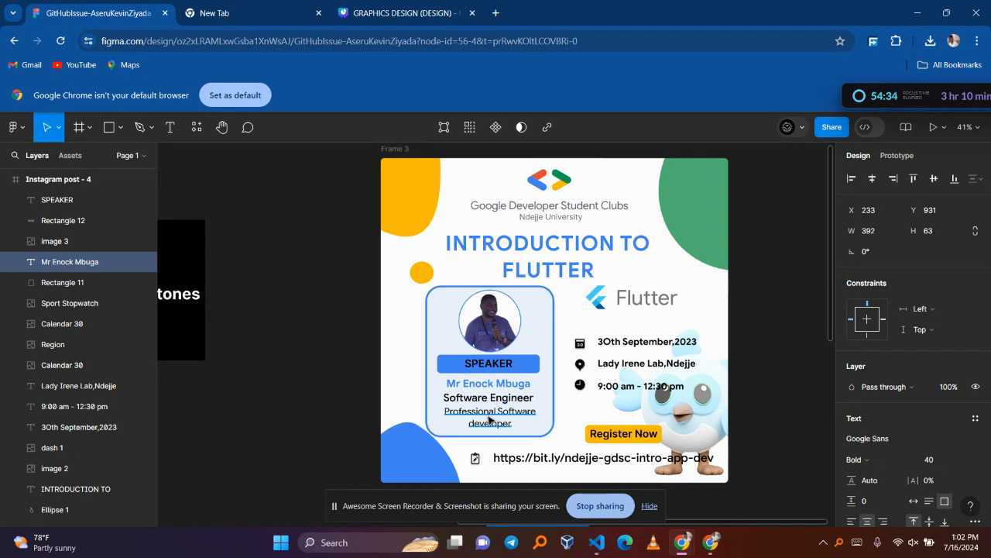
{"action": "scroll", "coordinate": [488, 419], "scroll_direction": "down", "scroll_amount": 3}
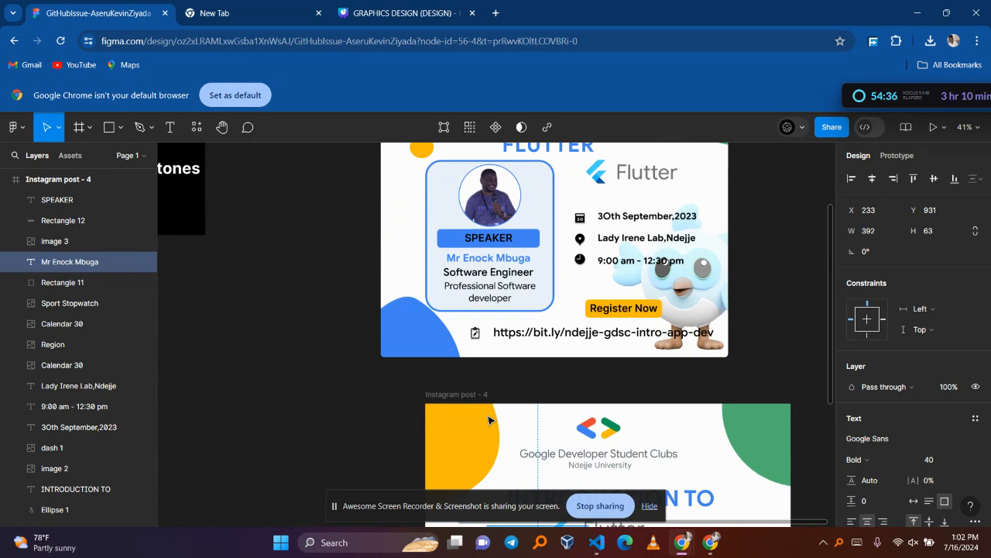
{"action": "scroll", "coordinate": [488, 419], "scroll_direction": "down", "scroll_amount": 2}
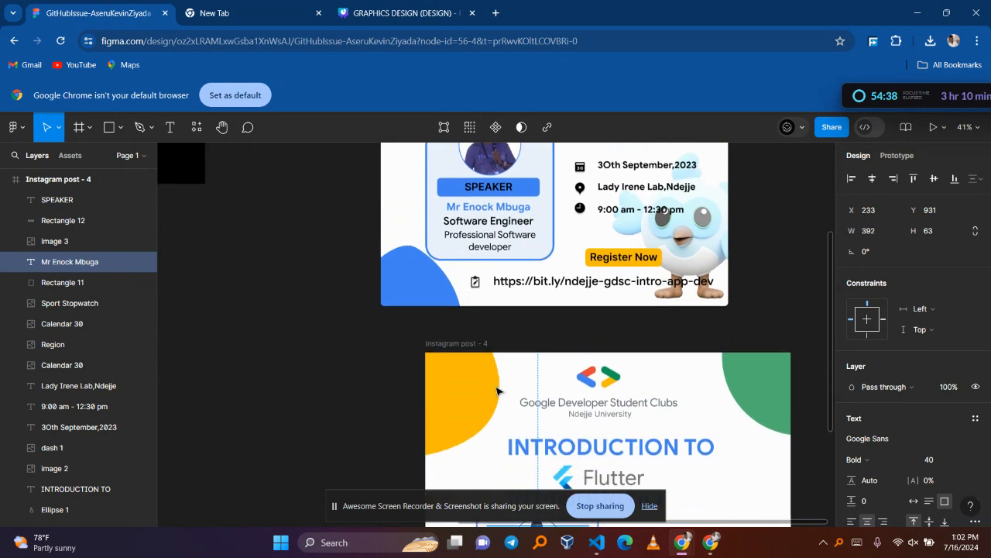
{"action": "scroll", "coordinate": [496, 391], "scroll_direction": "down", "scroll_amount": 5}
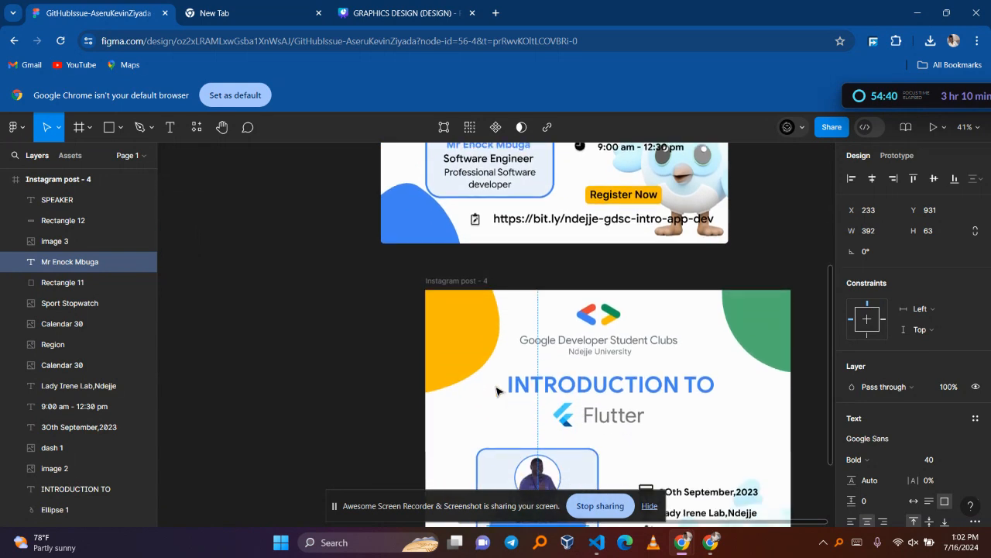
{"action": "scroll", "coordinate": [497, 391], "scroll_direction": "down", "scroll_amount": 1}
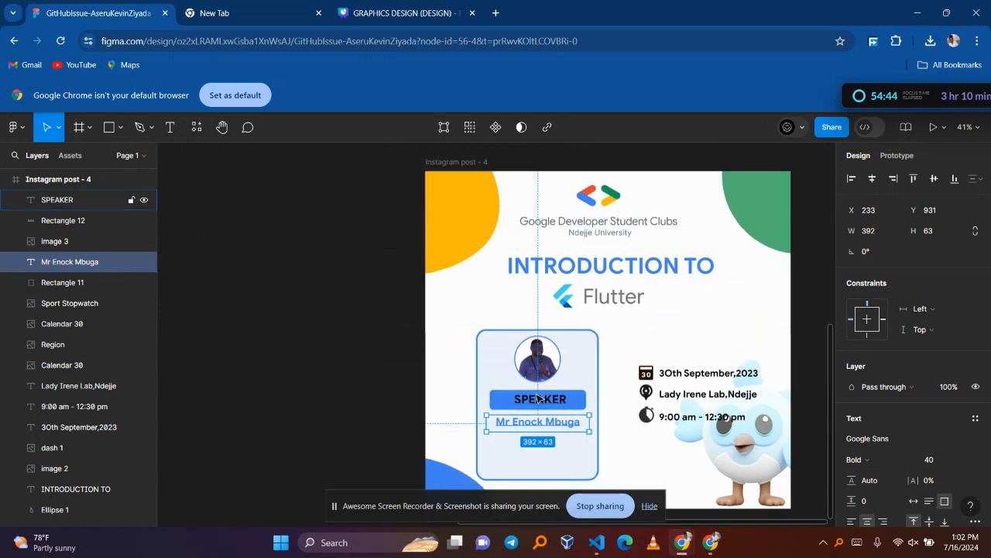
{"action": "scroll", "coordinate": [538, 398], "scroll_direction": "up", "scroll_amount": 9}
{"action": "scroll", "coordinate": [537, 398], "scroll_direction": "up", "scroll_amount": 2}
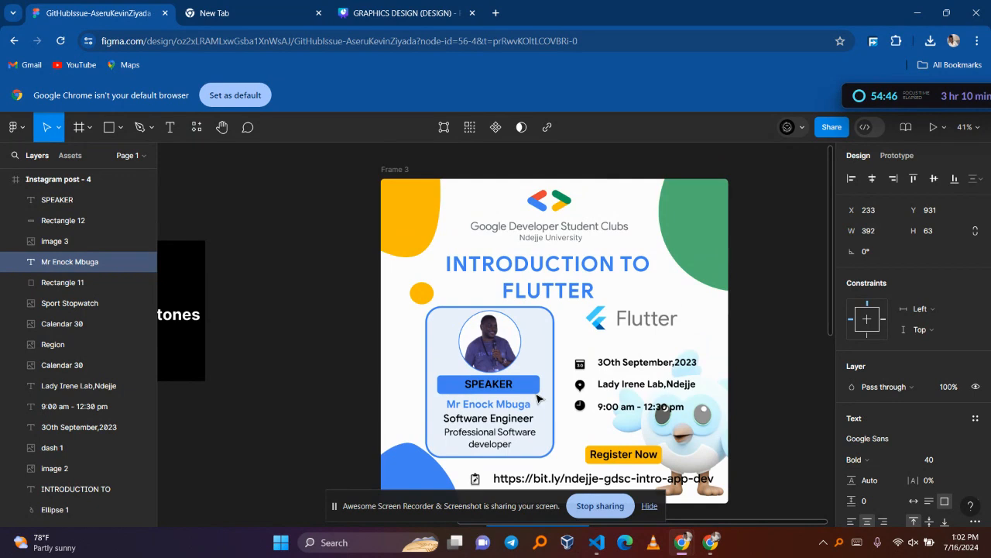
{"action": "scroll", "coordinate": [537, 398], "scroll_direction": "down", "scroll_amount": 5}
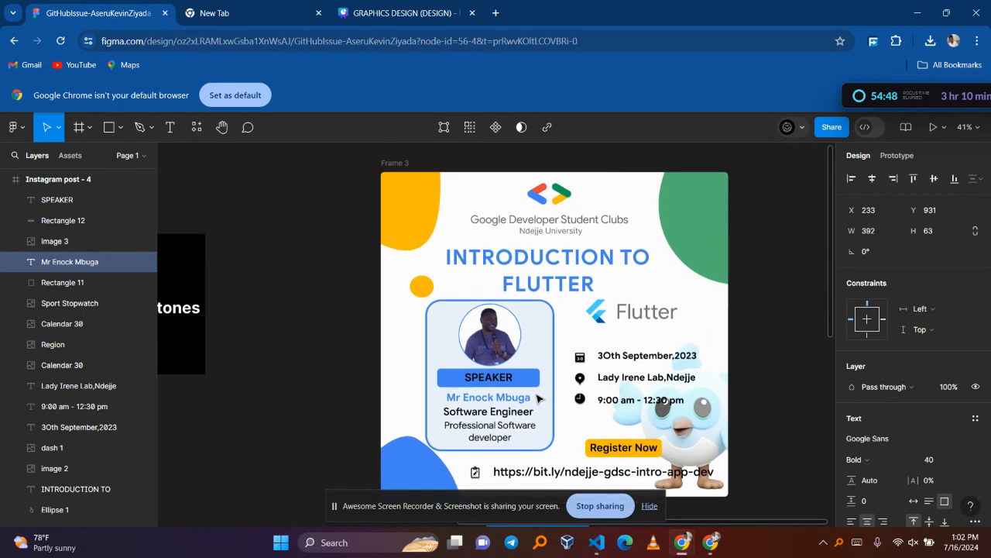
- Move the bit.ly registration link text in Frame 3 over the blue corner shape, to X 117, Y 1110
{"action": "left_click", "coordinate": [598, 329]}
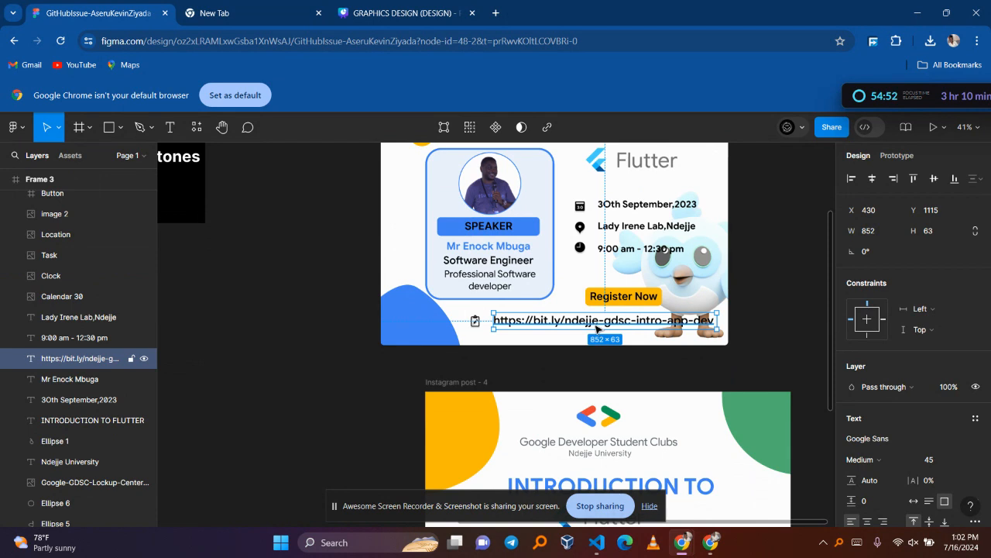
{"action": "left_click_drag", "start_coordinate": [649, 325], "coordinate": [561, 324]}
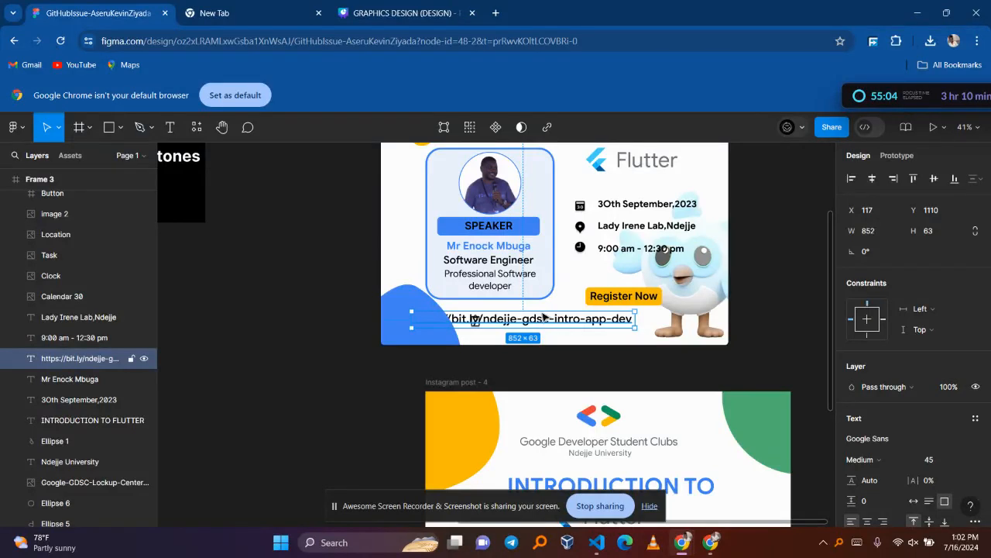
{"action": "left_click", "coordinate": [397, 294]}
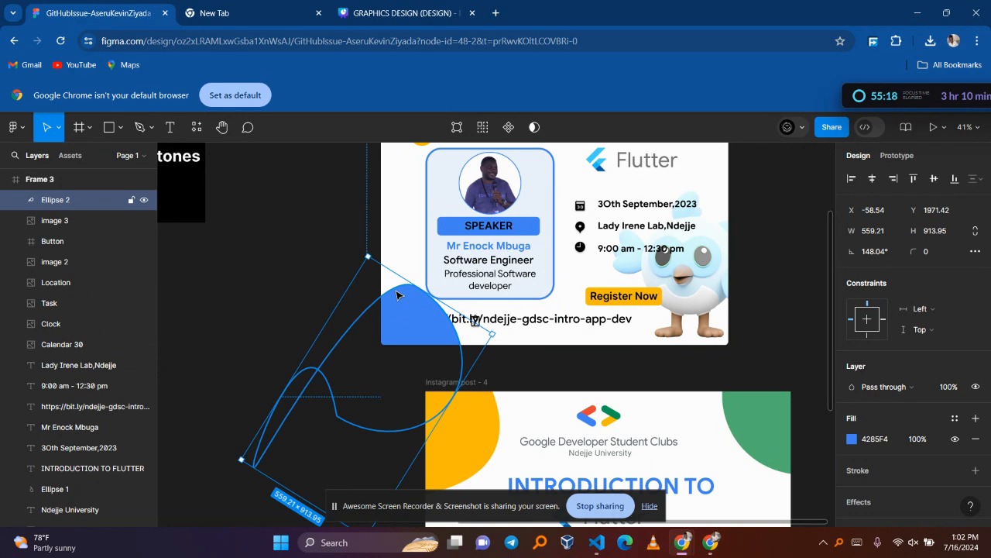
{"action": "key", "text": "ctrl+["}
{"action": "key", "text": "ctrl+]"}
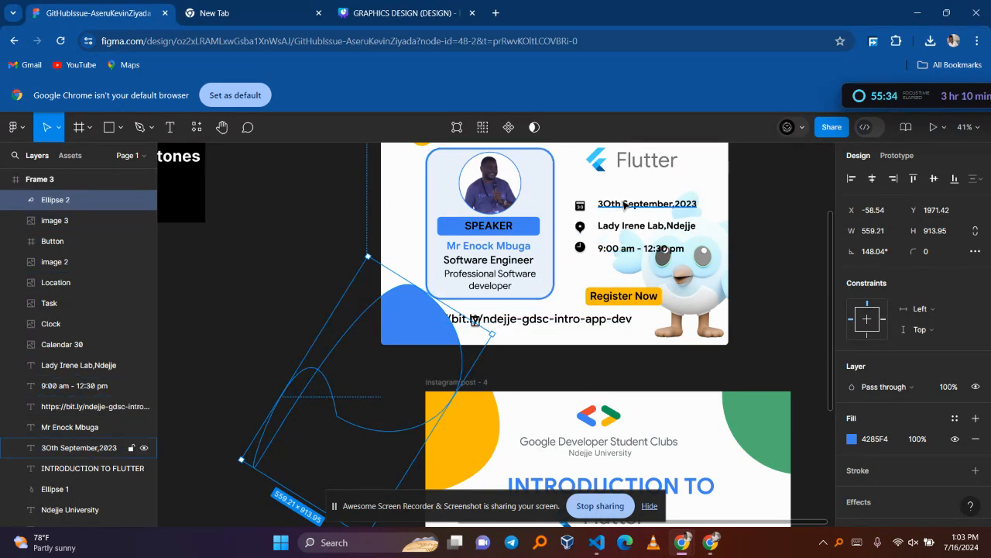
{"action": "key", "text": "super+d"}
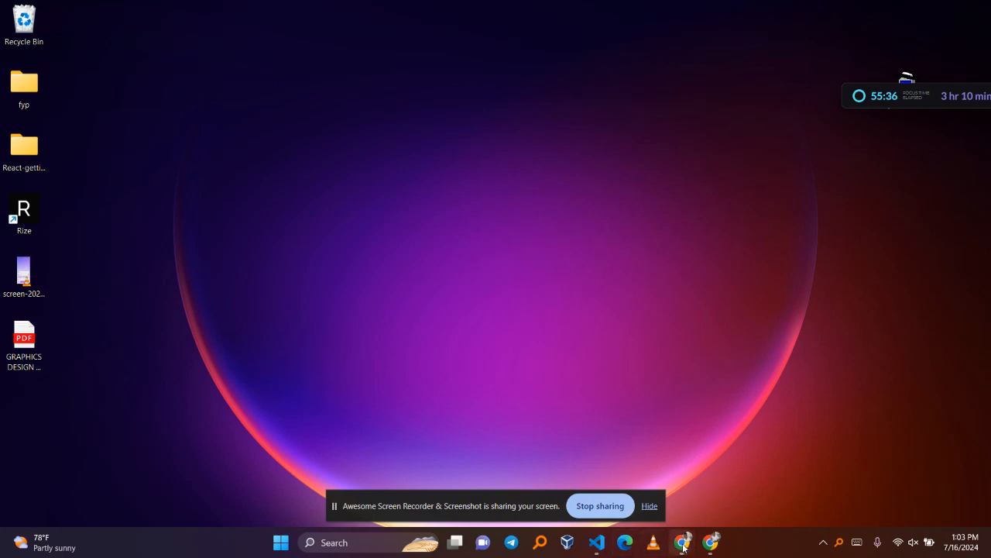
{"action": "mouse_move", "coordinate": [684, 549]}
{"action": "left_click", "coordinate": [568, 488]}
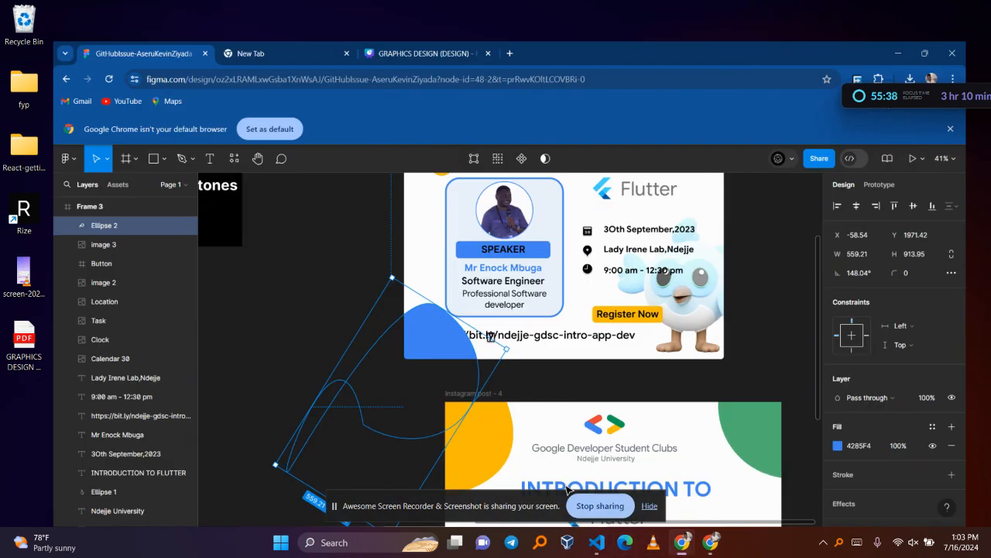
{"action": "left_click", "coordinate": [631, 248]}
{"action": "left_click", "coordinate": [684, 249]}
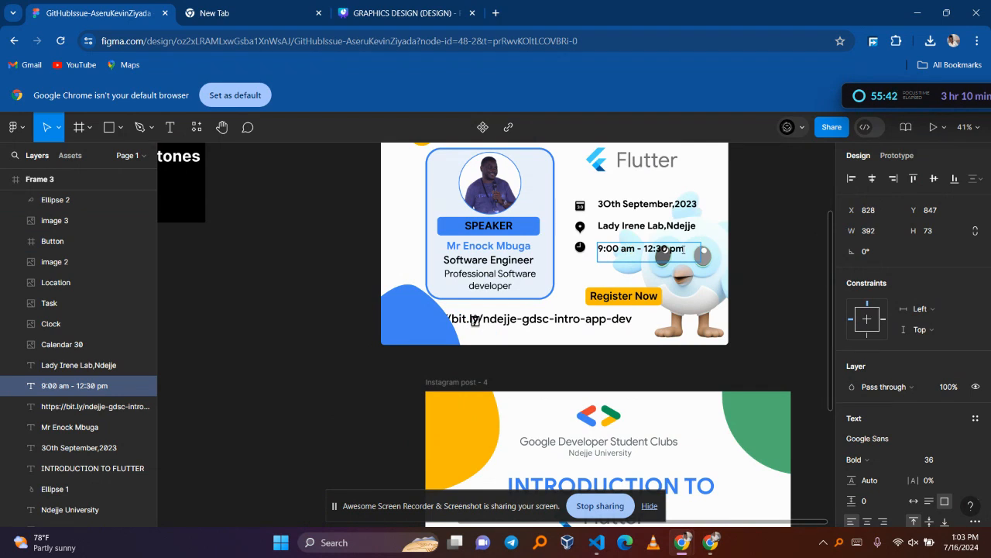
{"action": "type", "text": "]"}
{"action": "key", "text": "BackSpace"}
{"action": "type", "text": "["}
{"action": "key", "text": "BackSpace"}
{"action": "key", "text": "Escape"}
- Bring the bit.ly link text to the top of Frame 3's layer order, above the blue Ellipse 2
{"action": "left_click", "coordinate": [563, 326]}
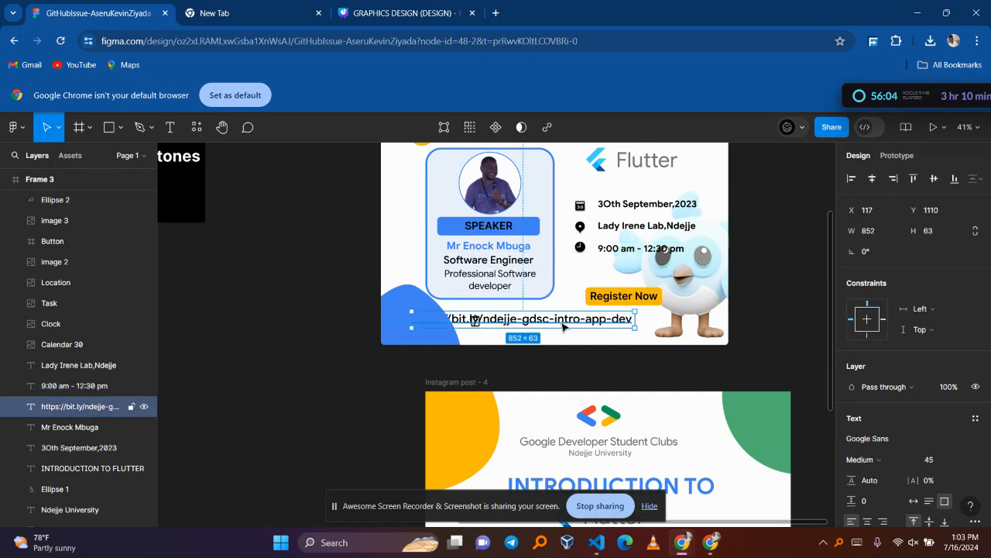
{"action": "key", "text": "ctrl+bracketright"}
{"action": "key", "text": "ctrl+bracketright"}
{"action": "key", "text": "ctrl+bracketright"}
{"action": "key", "text": "ctrl+bracketright"}
{"action": "key", "text": "ctrl+bracketright"}
{"action": "key", "text": "ctrl+bracketright"}
{"action": "key", "text": "ctrl+bracketright"}
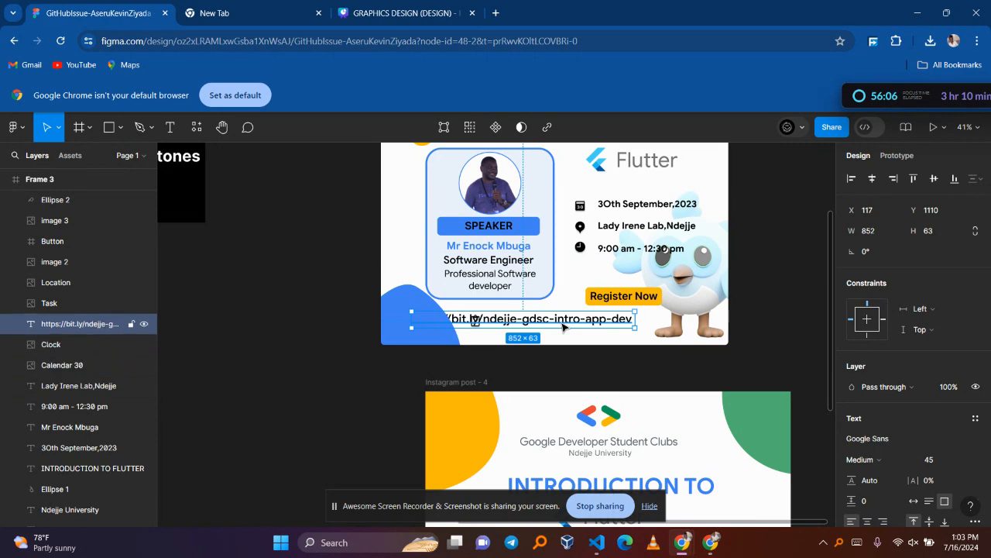
{"action": "key", "text": "ctrl+bracketright"}
{"action": "key", "text": "ctrl+bracketright"}
{"action": "key", "text": "ctrl+bracketright"}
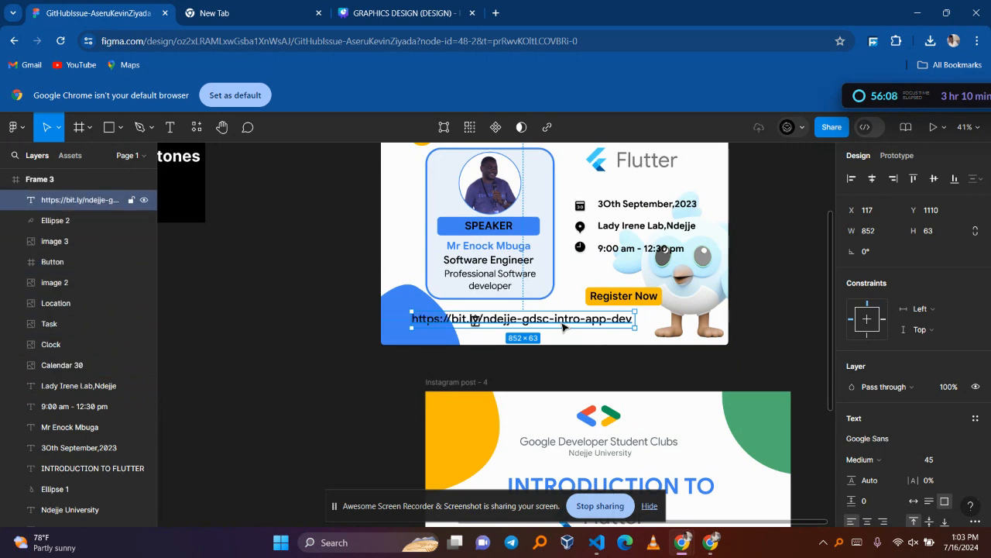
- Send the bit.ly link text back two layers beneath the blue shape and bring it forward to the top again
{"action": "key", "text": "ctrl+bracketleft"}
{"action": "key", "text": "ctrl+bracketleft"}
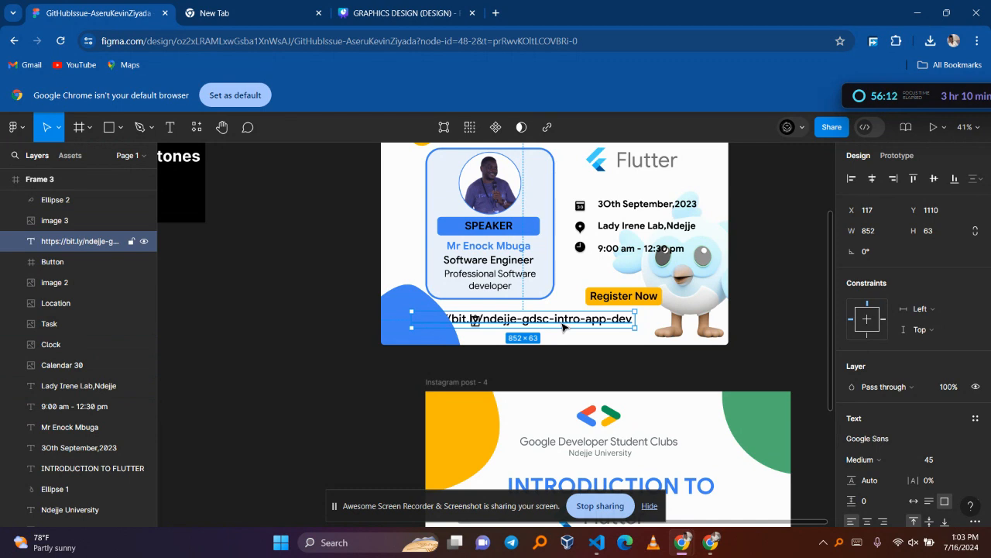
{"action": "key", "text": "ctrl+bracketright"}
{"action": "key", "text": "ctrl+bracketright"}
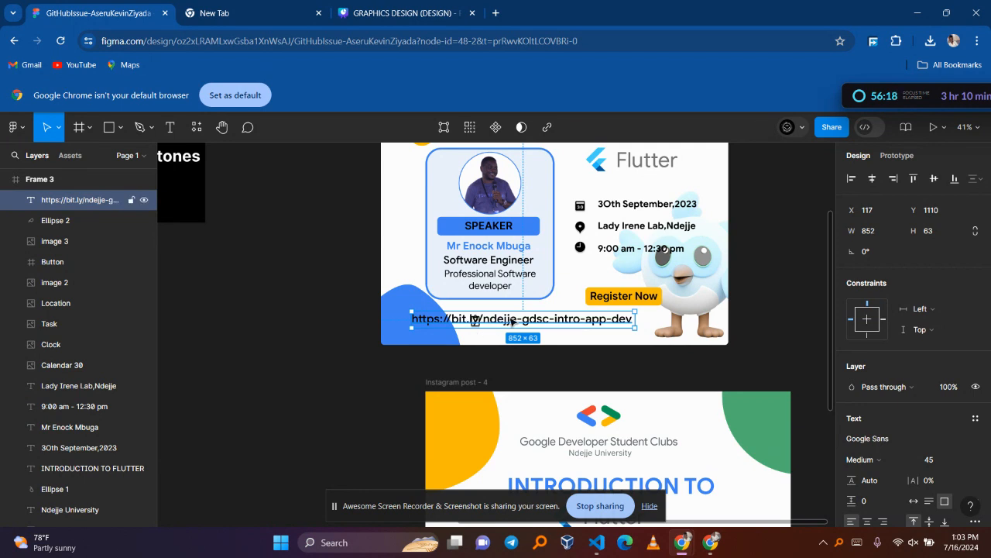
- Shift the bit.ly link text away from the blue corner shape and move the Register Now button to X 489, Y 1087
{"action": "left_click_drag", "start_coordinate": [524, 319], "coordinate": [605, 333]}
{"action": "left_click_drag", "start_coordinate": [680, 296], "coordinate": [710, 306]}
{"action": "left_click_drag", "start_coordinate": [612, 333], "coordinate": [589, 334]}
{"action": "left_click_drag", "start_coordinate": [645, 296], "coordinate": [560, 315]}
- Move the blue rectangle behind the SPEAKER text in Instagram post - 4 to X 257, Y 831
{"action": "scroll", "coordinate": [560, 333], "scroll_direction": "down", "scroll_amount": 5}
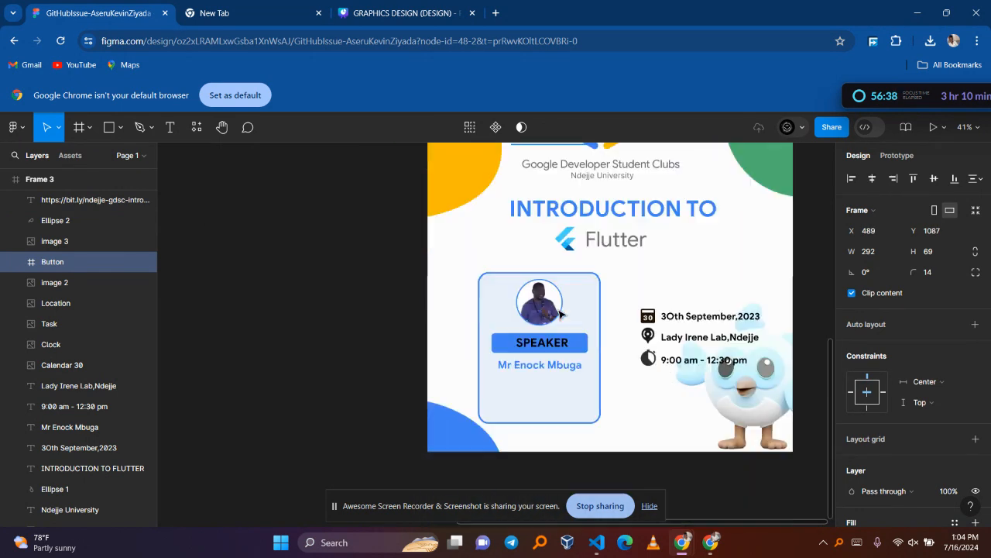
{"action": "left_click", "coordinate": [560, 344]}
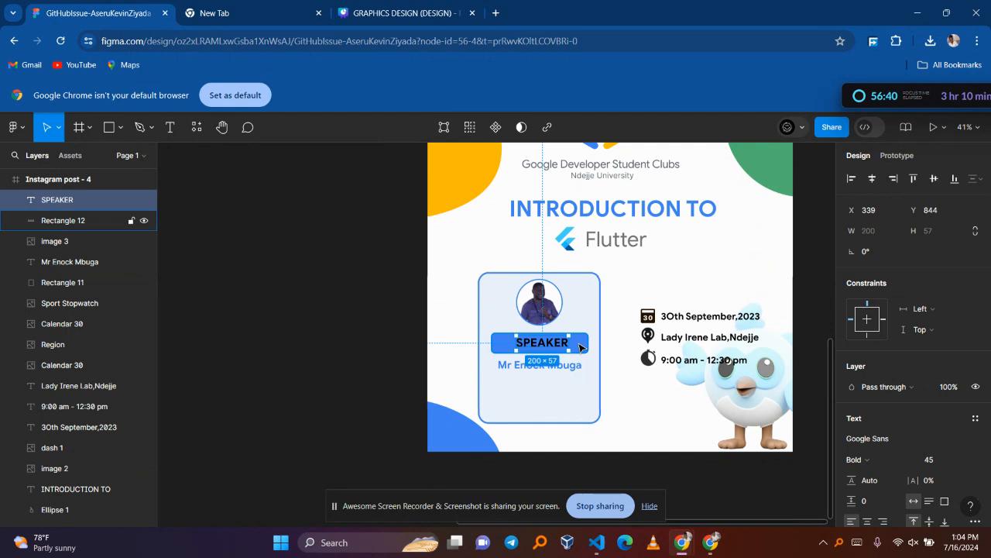
{"action": "left_click", "coordinate": [580, 347]}
{"action": "left_click_drag", "start_coordinate": [580, 347], "coordinate": [585, 346]}
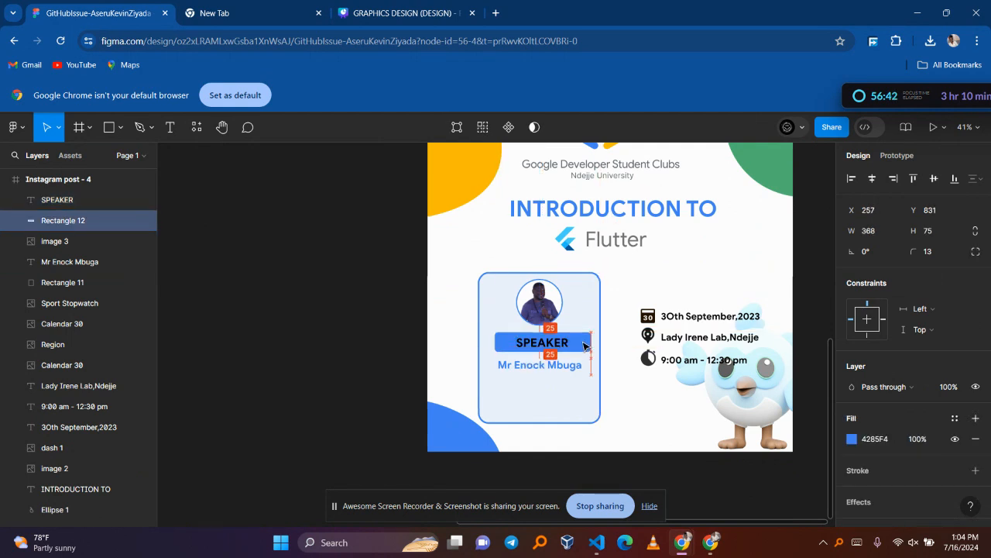
- Examine the SPEAKER text and its blue background rectangle by selecting each layer separately
{"action": "left_click", "coordinate": [555, 344]}
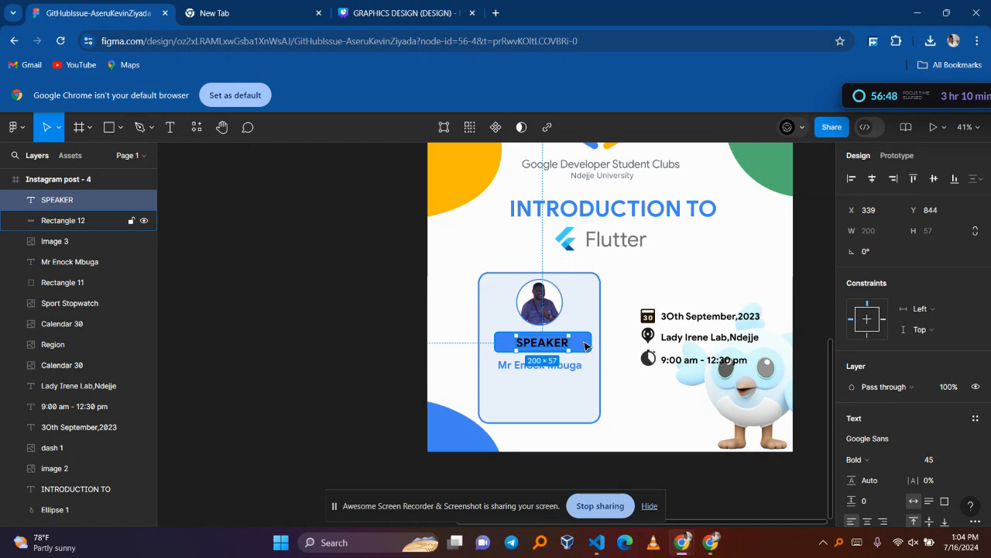
{"action": "left_click", "coordinate": [585, 346]}
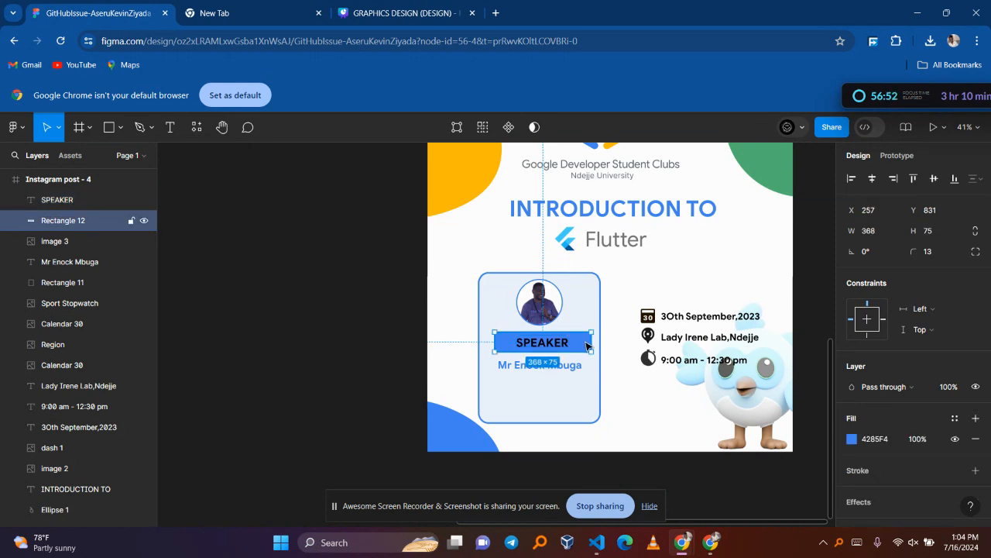
{"action": "left_click", "coordinate": [551, 346]}
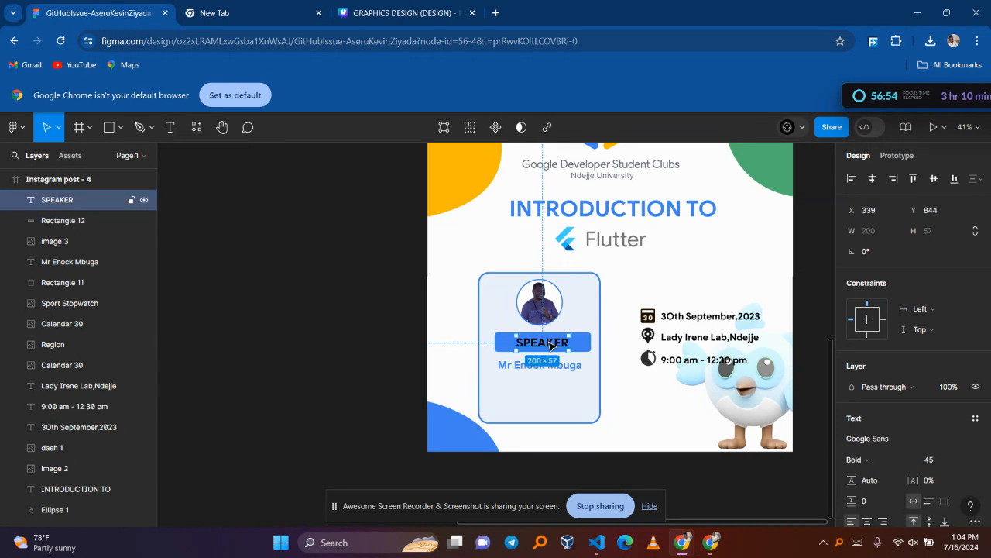
{"action": "left_click", "coordinate": [583, 349]}
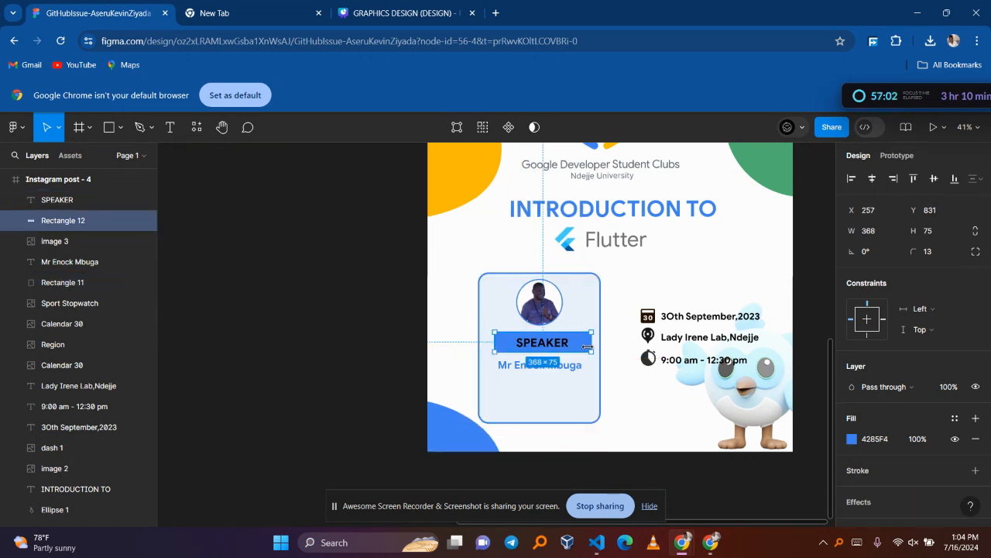
{"action": "left_click", "coordinate": [560, 344]}
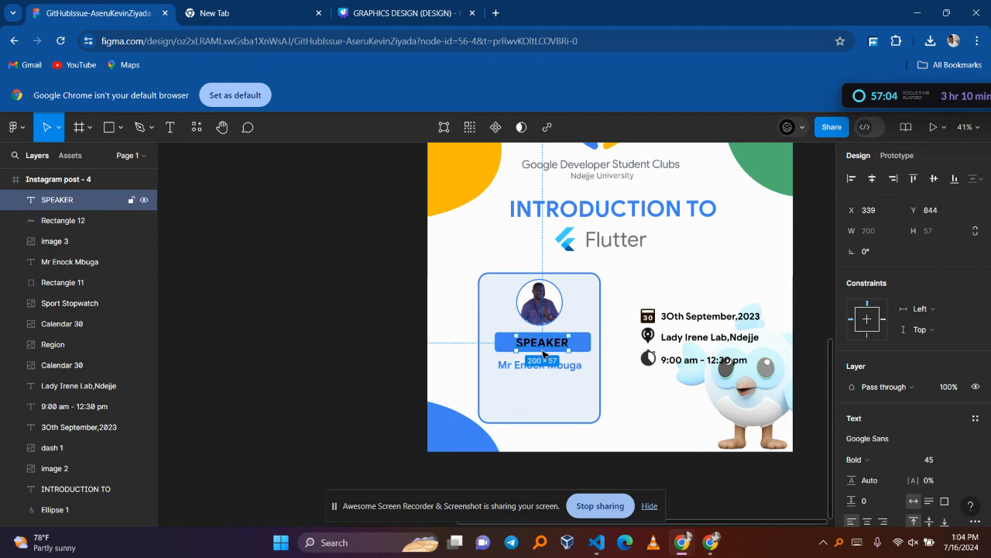
{"action": "left_click", "coordinate": [586, 349]}
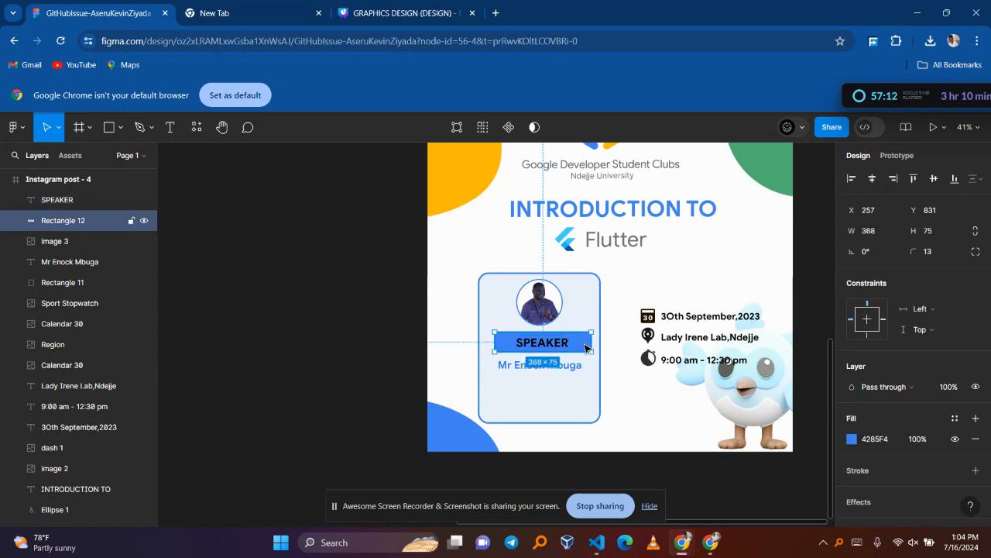
{"action": "left_click", "coordinate": [554, 344]}
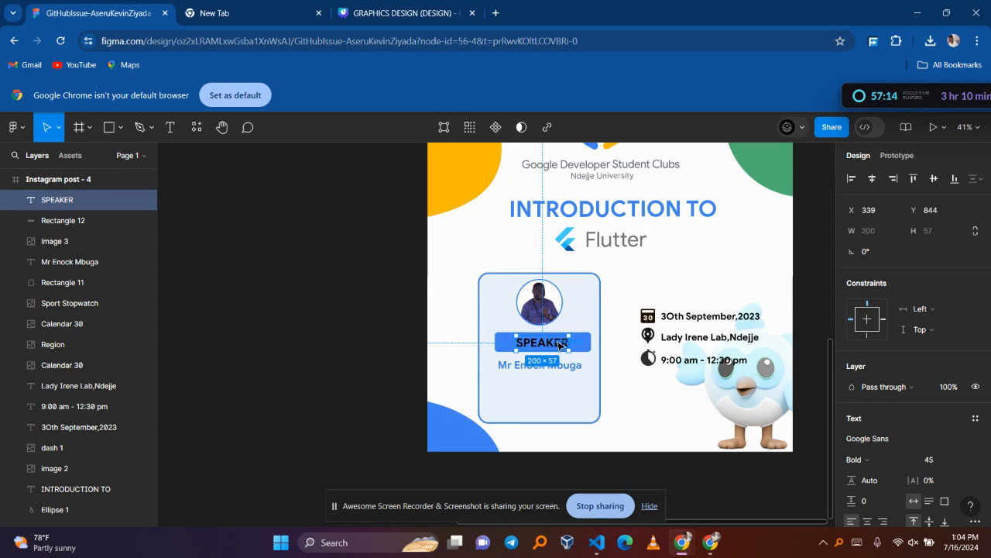
{"action": "left_click", "coordinate": [584, 349]}
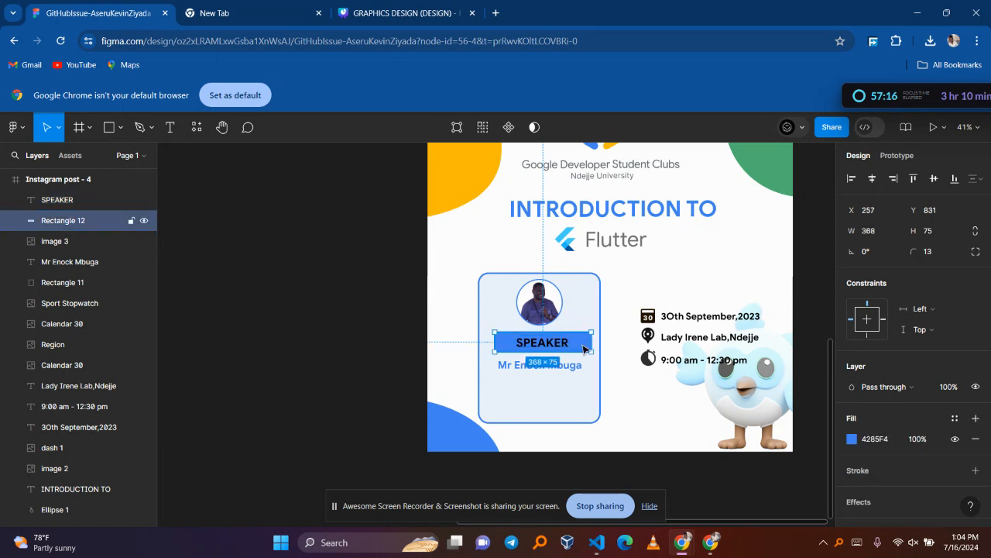
{"action": "left_click", "coordinate": [560, 346]}
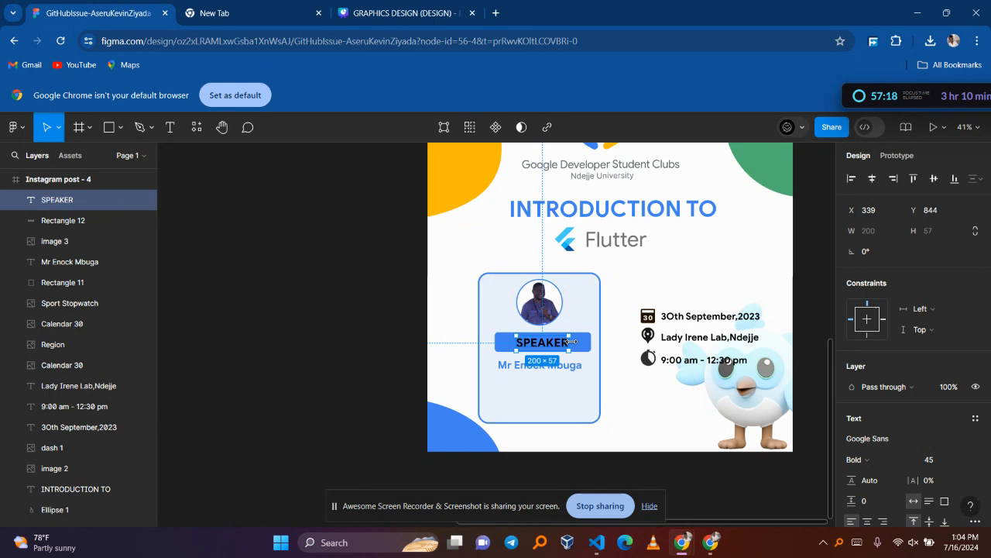
{"action": "left_click", "coordinate": [583, 350]}
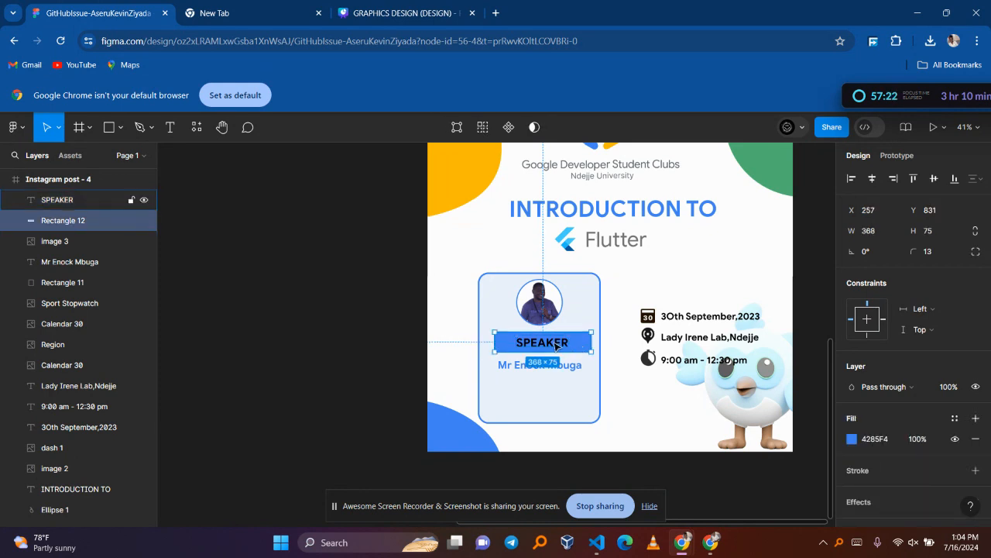
- Widen the SPEAKER text box to 208
{"action": "left_click", "coordinate": [555, 346]}
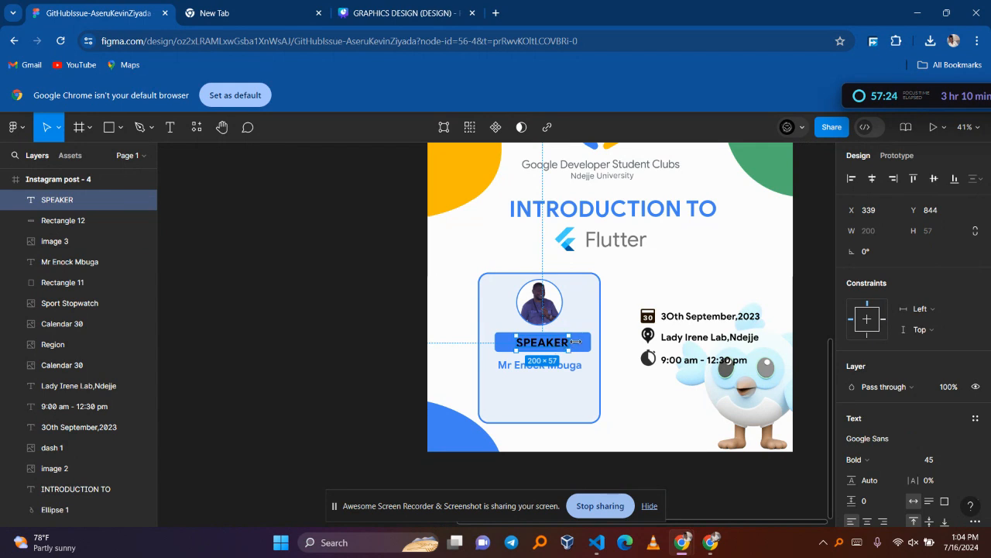
{"action": "left_click_drag", "start_coordinate": [577, 342], "coordinate": [573, 341]}
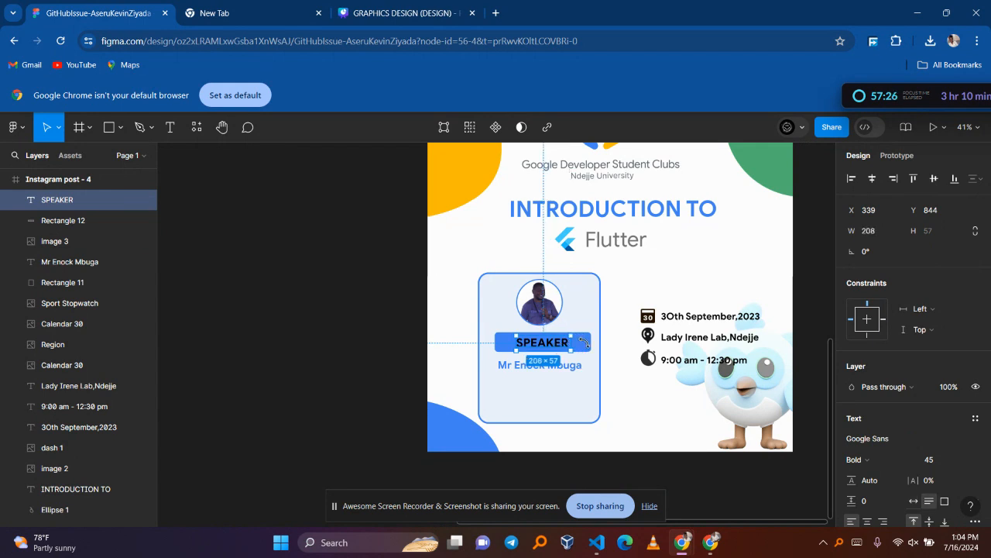
- Select the SPEAKER text and its blue rectangle together and move both out of the speaker card to above the date line
{"action": "left_click", "coordinate": [585, 349]}
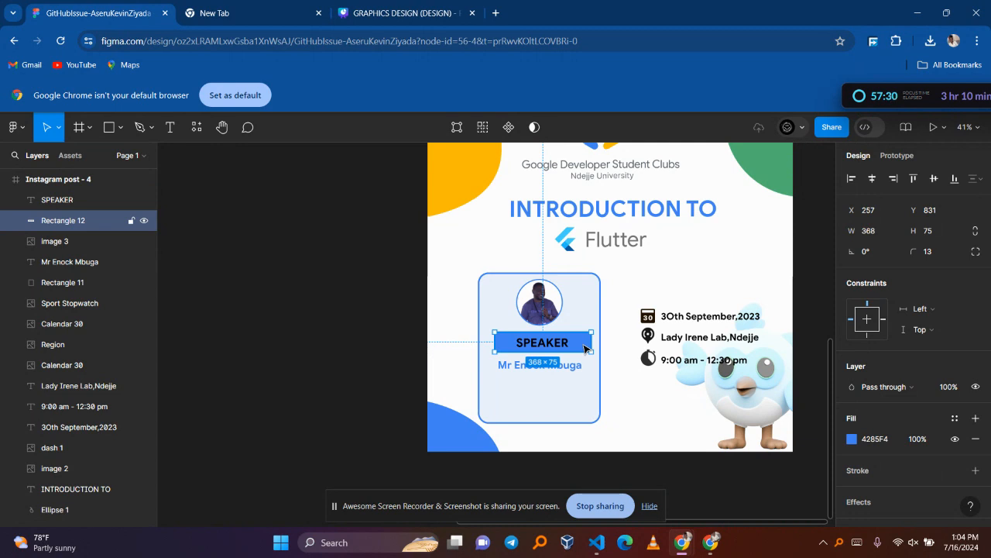
{"action": "left_click", "coordinate": [561, 345], "text": "shift"}
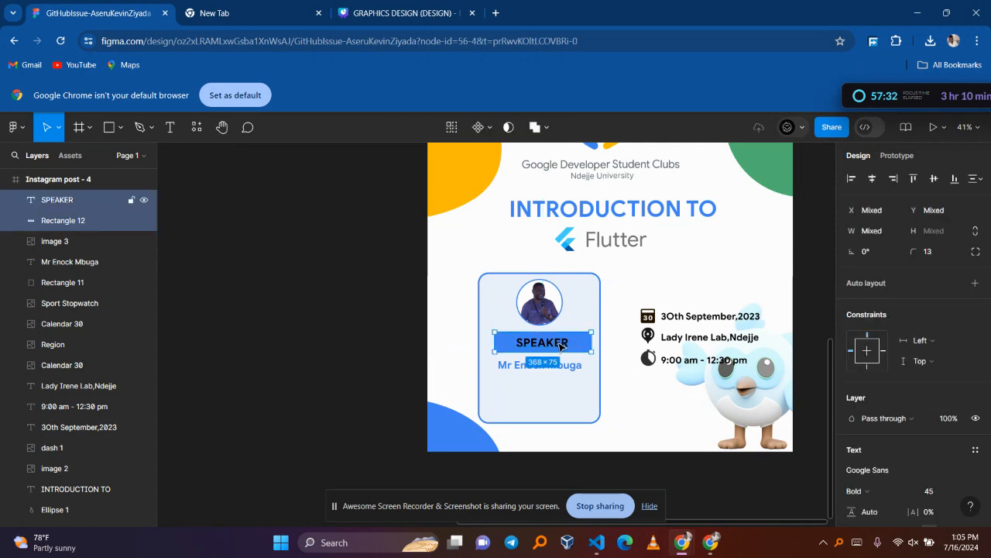
{"action": "left_click", "coordinate": [546, 353]}
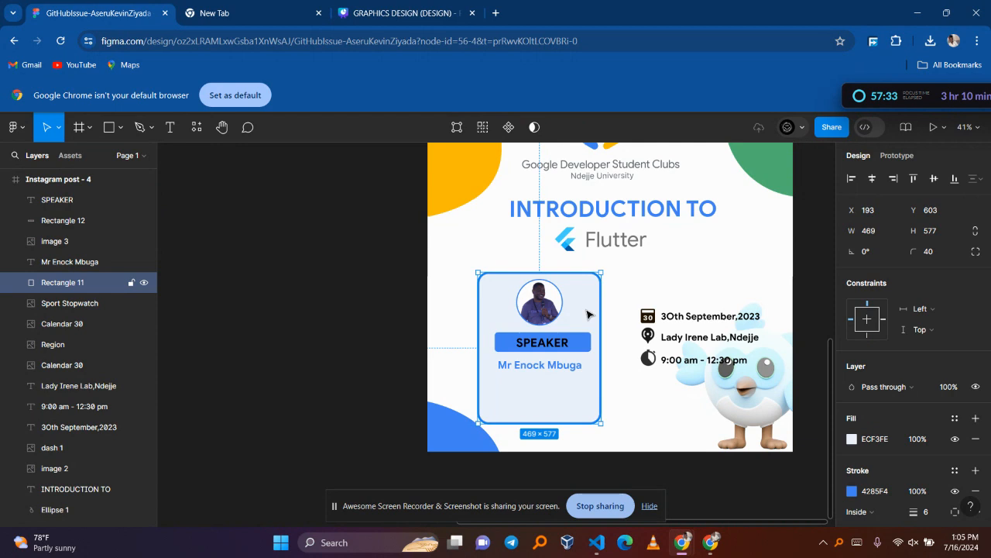
{"action": "left_click", "coordinate": [553, 348]}
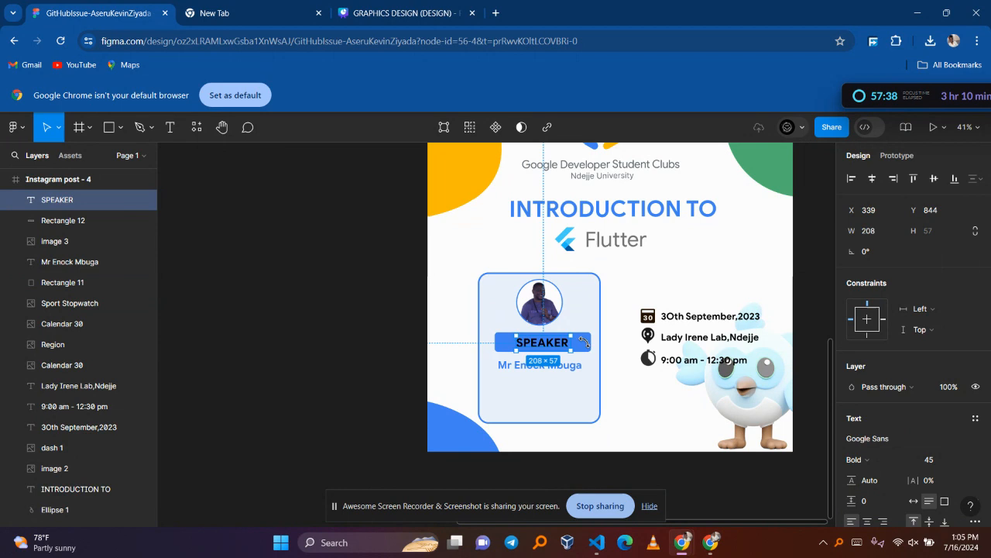
{"action": "left_click", "coordinate": [590, 346], "text": "shift"}
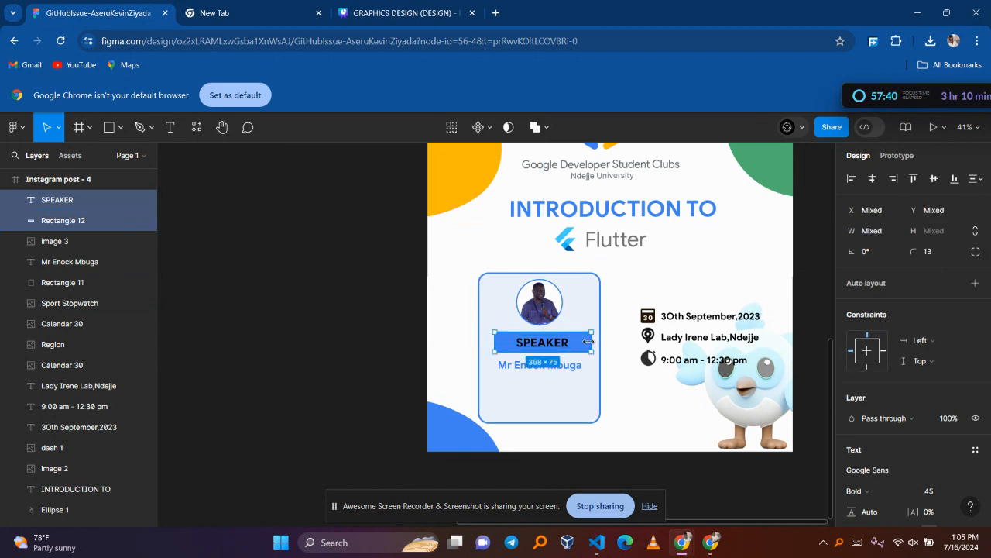
{"action": "left_click", "coordinate": [555, 343], "text": "shift"}
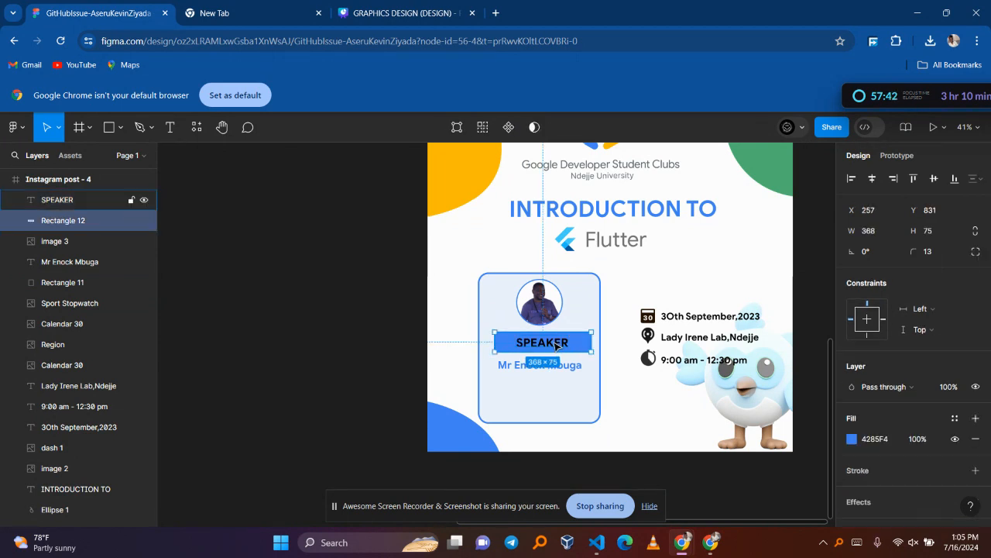
{"action": "left_click", "coordinate": [554, 343], "text": "shift"}
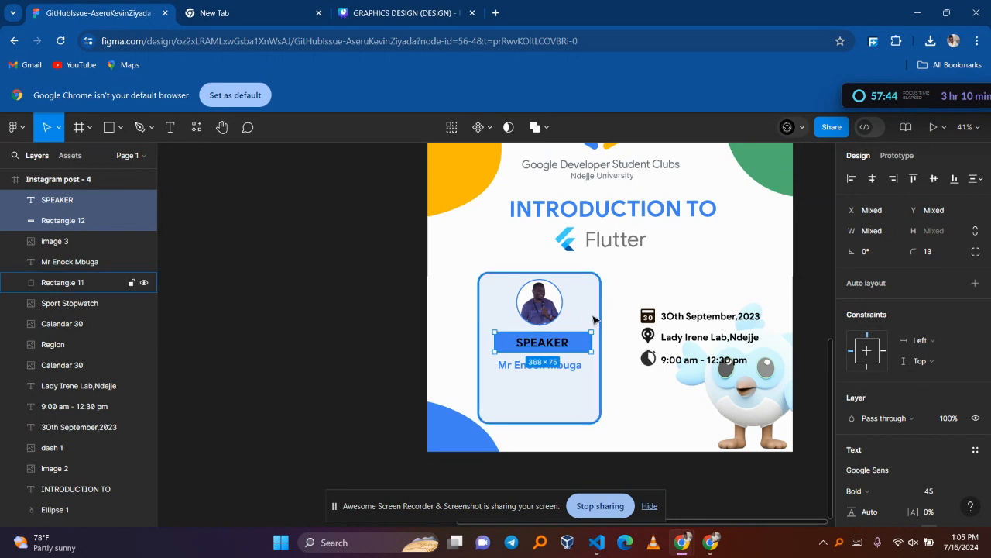
{"action": "left_click_drag", "start_coordinate": [586, 344], "coordinate": [700, 279]}
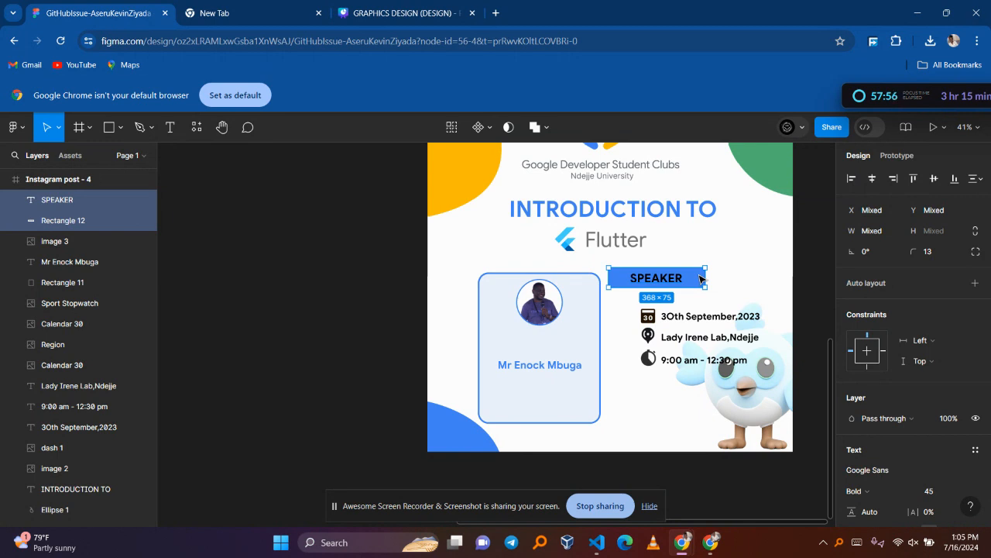
- Group the SPEAKER text with its blue rectangle and move the group into the speaker card below the photo, at X 245, Y 823
{"action": "key", "text": "ctrl+g"}
{"action": "left_click_drag", "start_coordinate": [696, 279], "coordinate": [562, 349]}
{"action": "key", "text": "Down"}
{"action": "key", "text": "Down"}
{"action": "key", "text": "Down"}
{"action": "key", "text": "Down"}
{"action": "key", "text": "Down"}
{"action": "key", "text": "Down"}
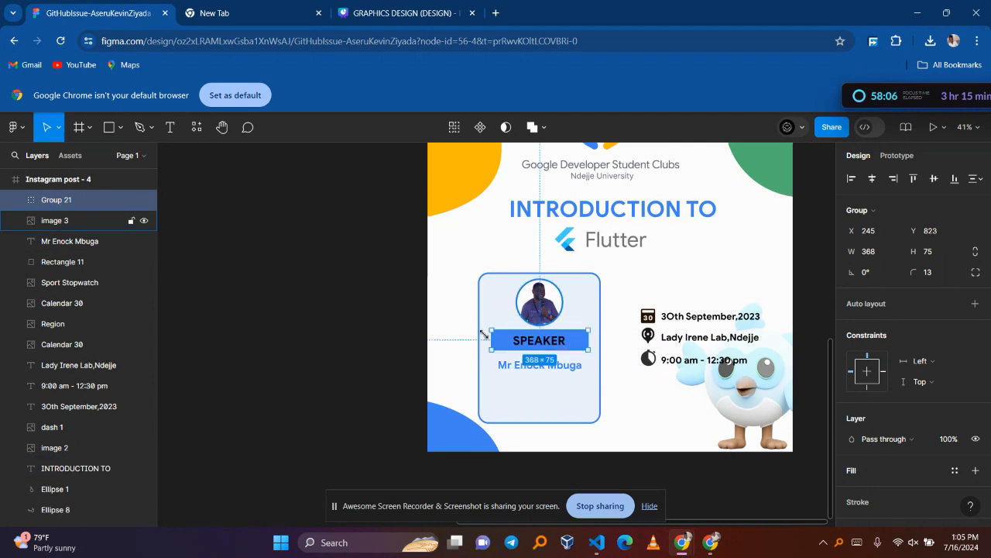
{"action": "left_click_drag", "start_coordinate": [459, 257], "coordinate": [590, 381]}
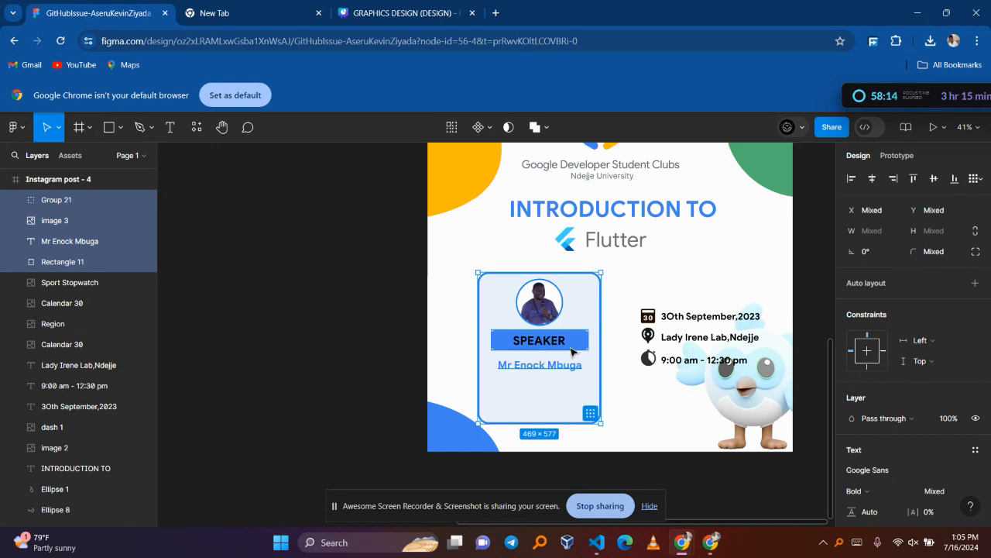
{"action": "left_click", "coordinate": [572, 351]}
{"action": "left_click", "coordinate": [676, 241]}
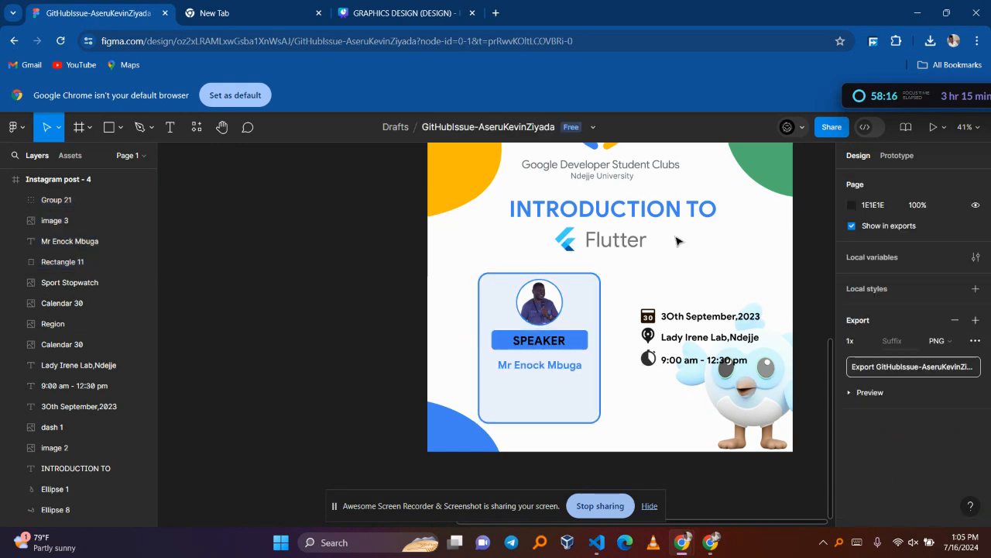
- Duplicate the SPEAKER group and place the copy beneath the event time line at X 704, Y 1069
{"action": "left_click", "coordinate": [577, 341]}
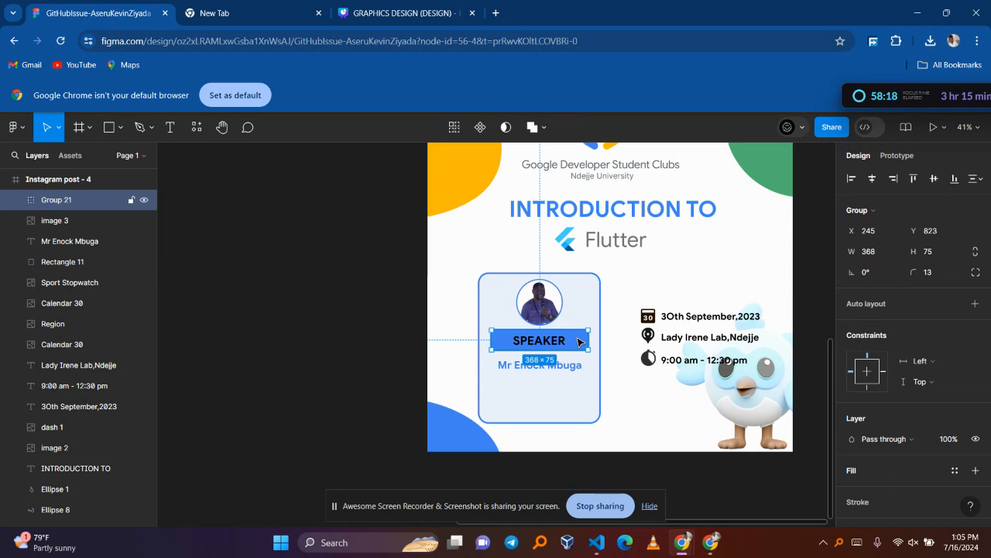
{"action": "key", "text": "ctrl+d"}
{"action": "left_click_drag", "start_coordinate": [579, 342], "coordinate": [700, 405]}
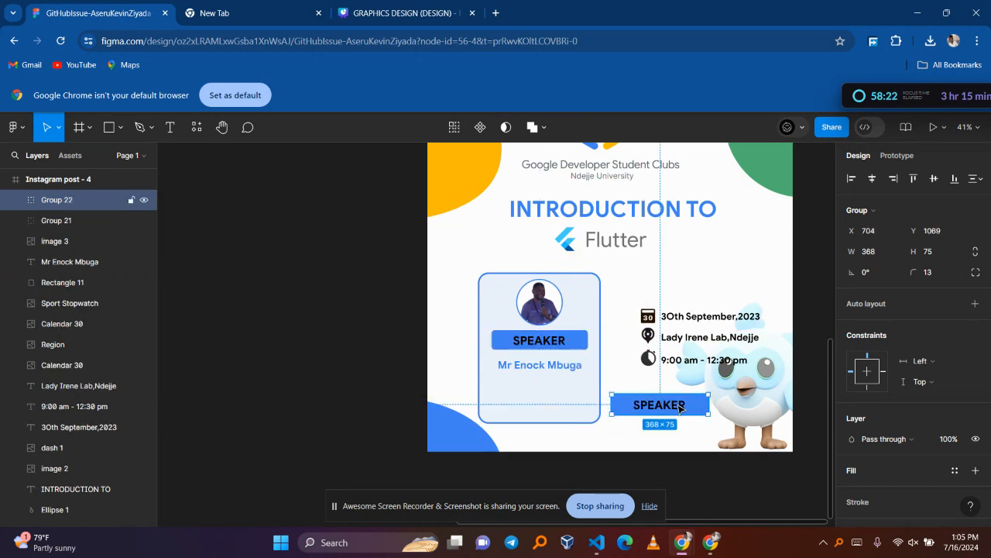
- Change the text of the duplicated label to REGISTER and widen its text box to 230
{"action": "double_click", "coordinate": [678, 407]}
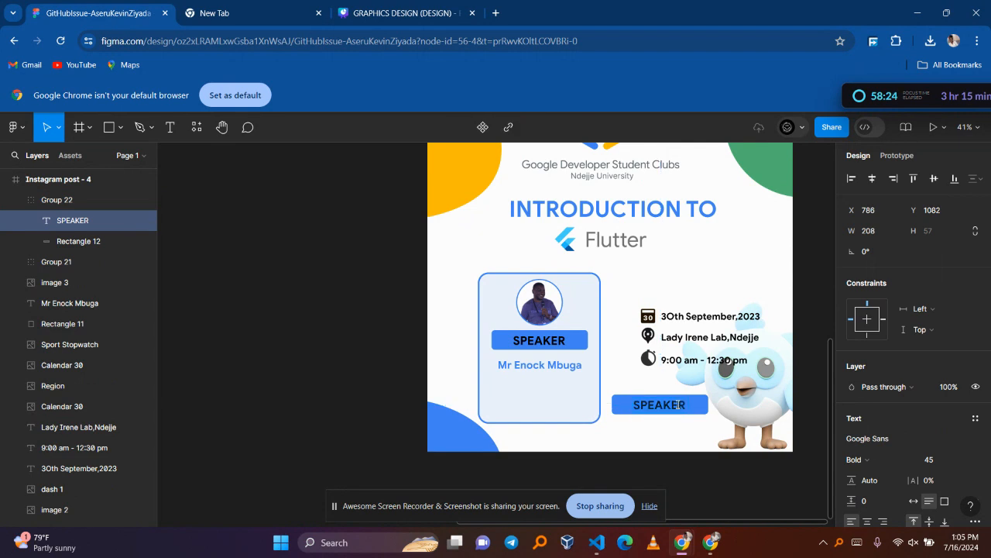
{"action": "key", "text": "Return"}
{"action": "type", "text": "REGES"}
{"action": "key", "text": "BackSpace"}
{"action": "key", "text": "BackSpace"}
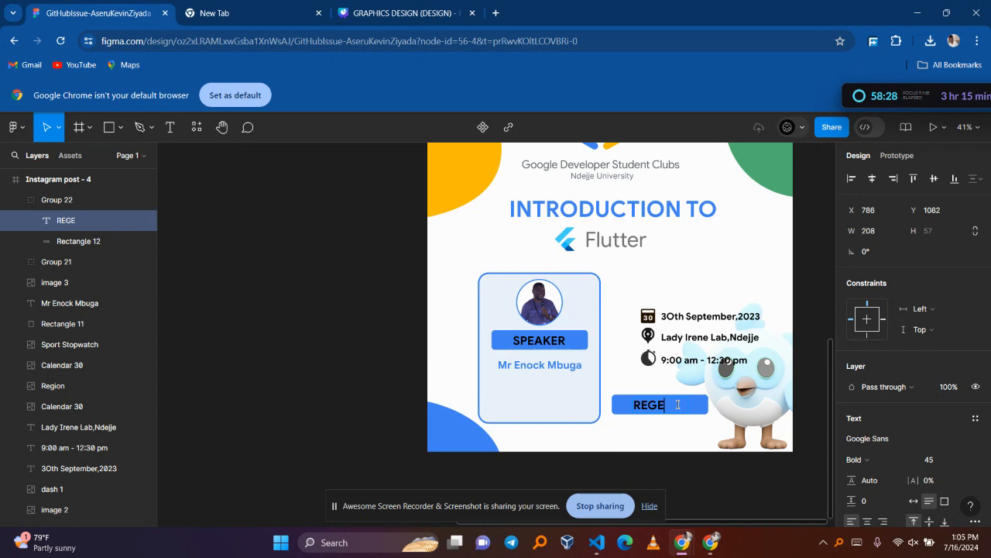
{"action": "type", "text": "ISTER"}
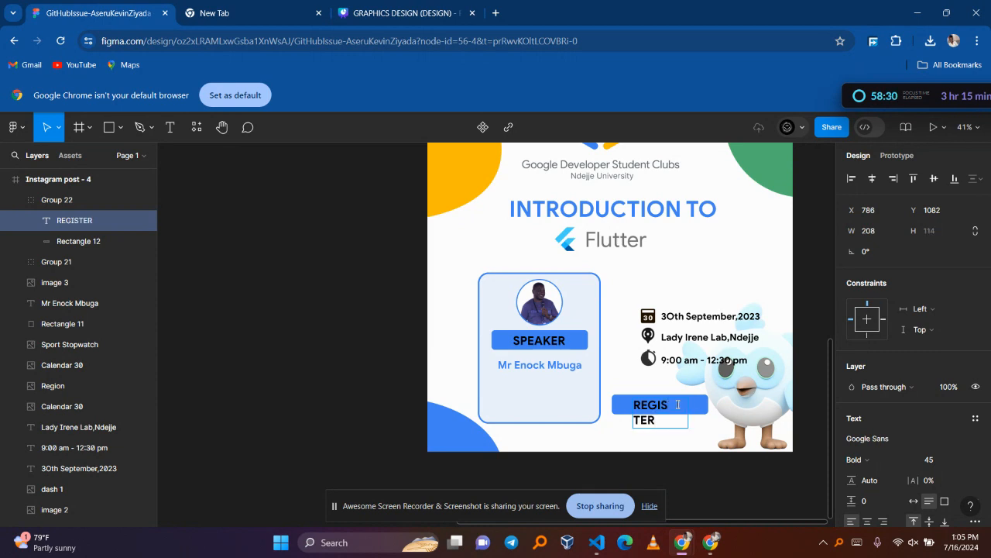
{"action": "key", "text": "Escape"}
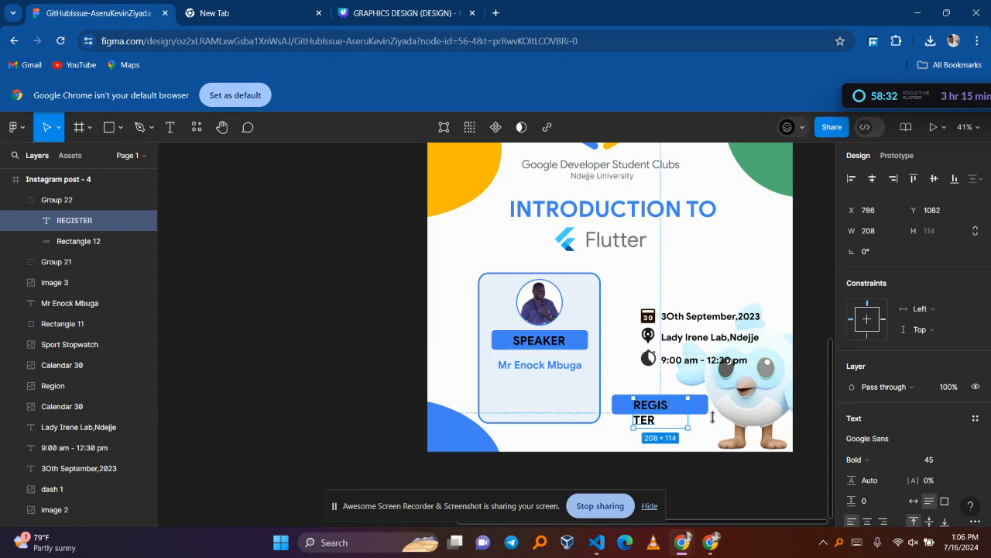
{"action": "left_click_drag", "start_coordinate": [686, 416], "coordinate": [694, 413]}
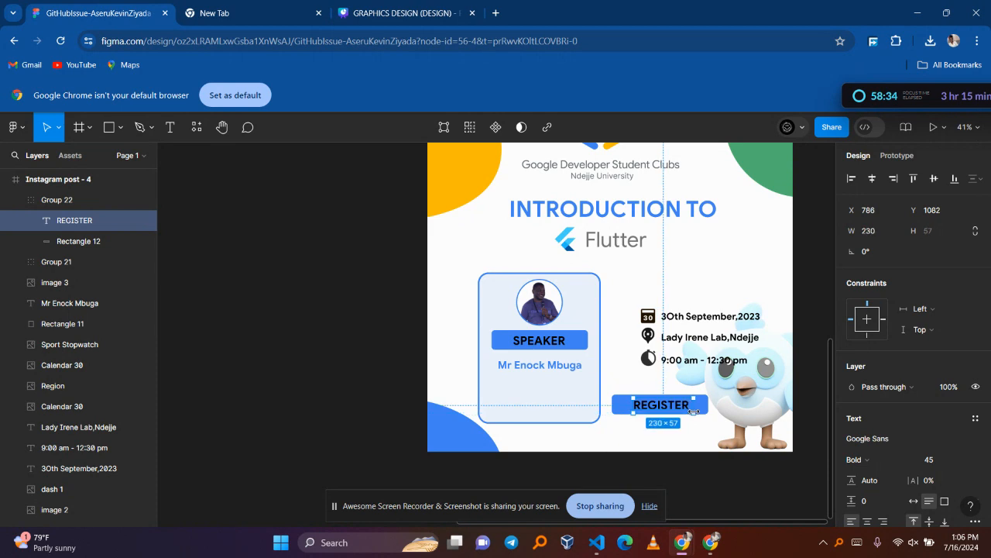
{"action": "left_click", "coordinate": [609, 436]}
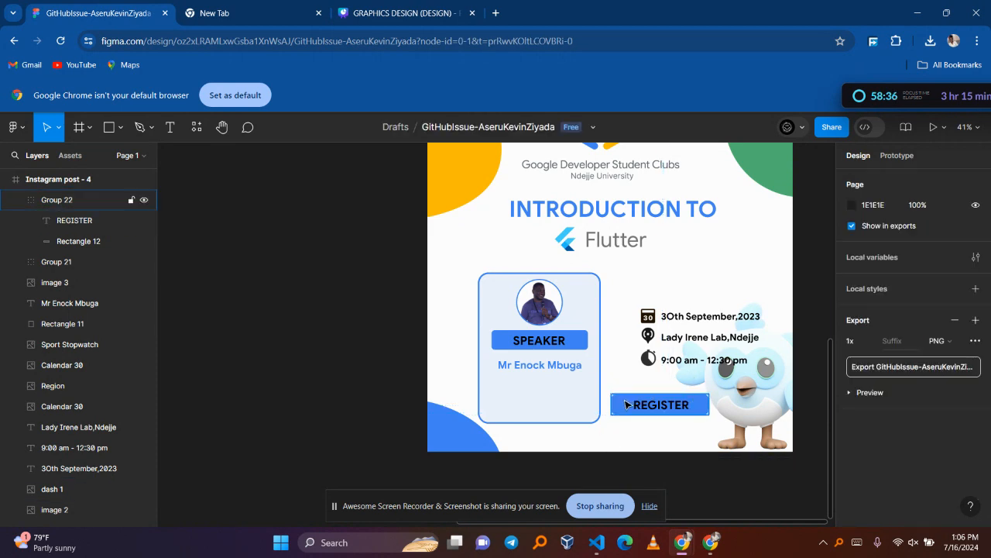
- Recolour the REGISTER label's blue background to FBBC04 by sampling the yellow corner shape
{"action": "left_click", "coordinate": [626, 405]}
{"action": "scroll", "coordinate": [866, 458], "scroll_direction": "down", "scroll_amount": 3}
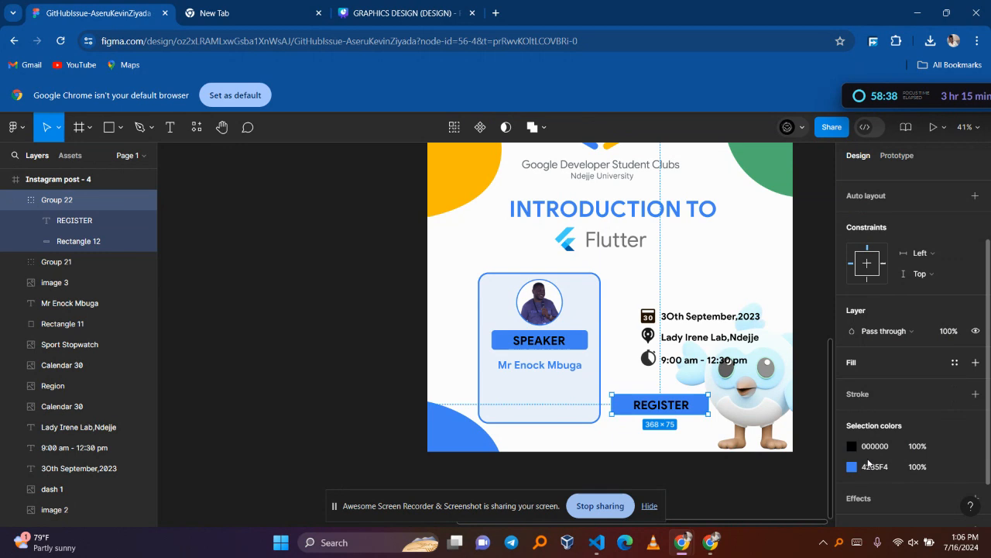
{"action": "left_click", "coordinate": [853, 459]}
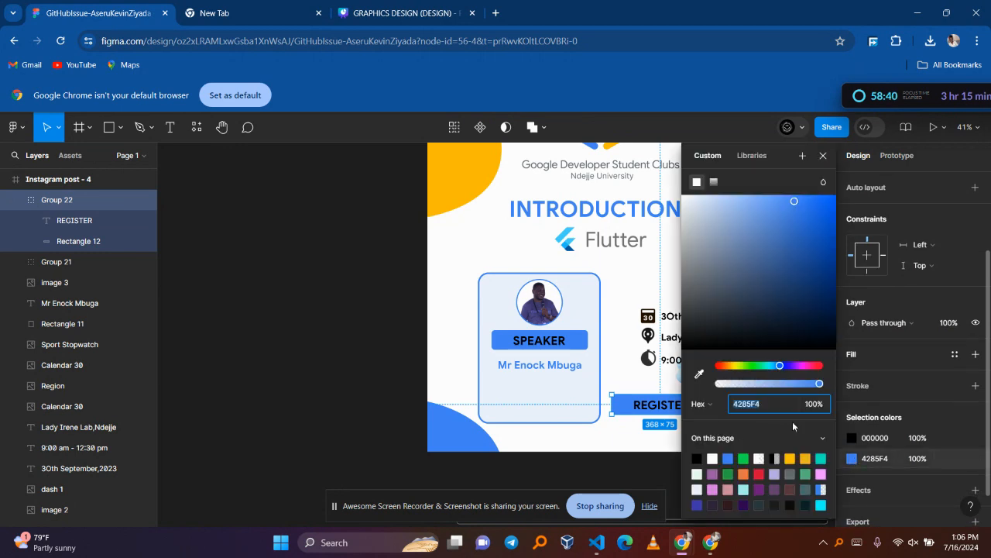
{"action": "left_click", "coordinate": [700, 373]}
{"action": "left_click", "coordinate": [449, 188]}
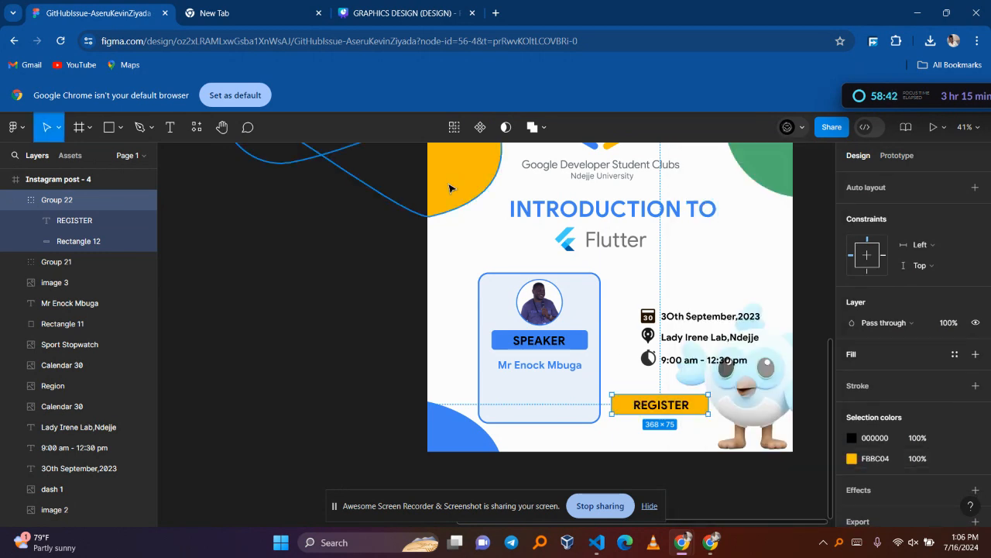
{"action": "key", "text": "Escape"}
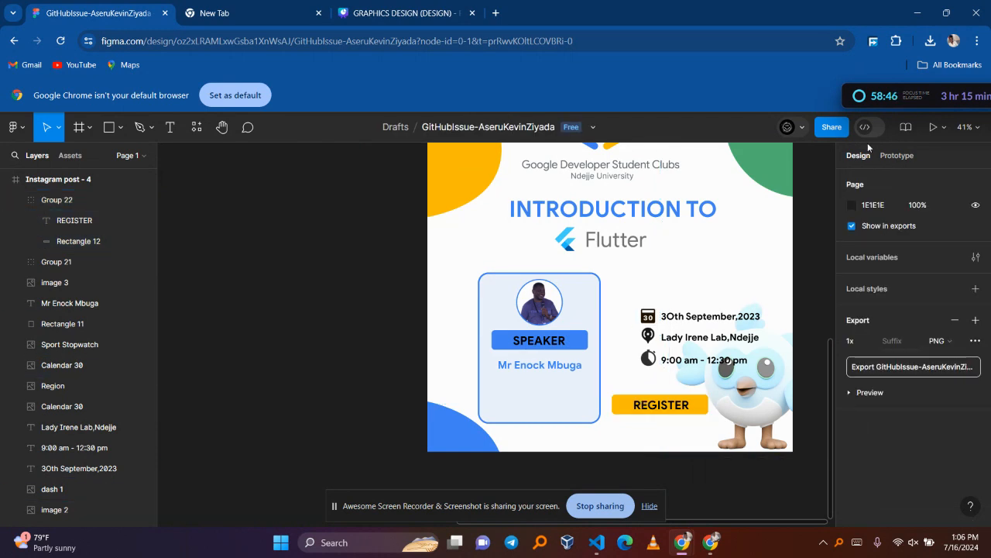
- Compare the layout of Instagram post - 4 with the reference poster above it, including the speaker card and registration details
{"action": "scroll", "coordinate": [581, 264], "scroll_direction": "up", "scroll_amount": 2}
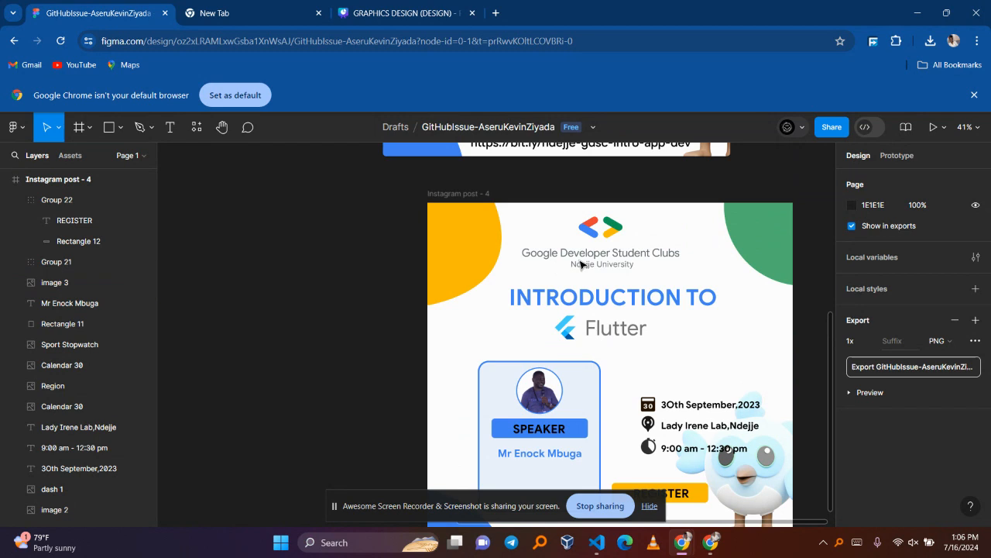
{"action": "scroll", "coordinate": [580, 265], "scroll_direction": "up", "scroll_amount": 5}
{"action": "scroll", "coordinate": [580, 264], "scroll_direction": "down", "scroll_amount": 5}
{"action": "scroll", "coordinate": [580, 264], "scroll_direction": "up", "scroll_amount": 5}
{"action": "scroll", "coordinate": [581, 264], "scroll_direction": "down", "scroll_amount": 3}
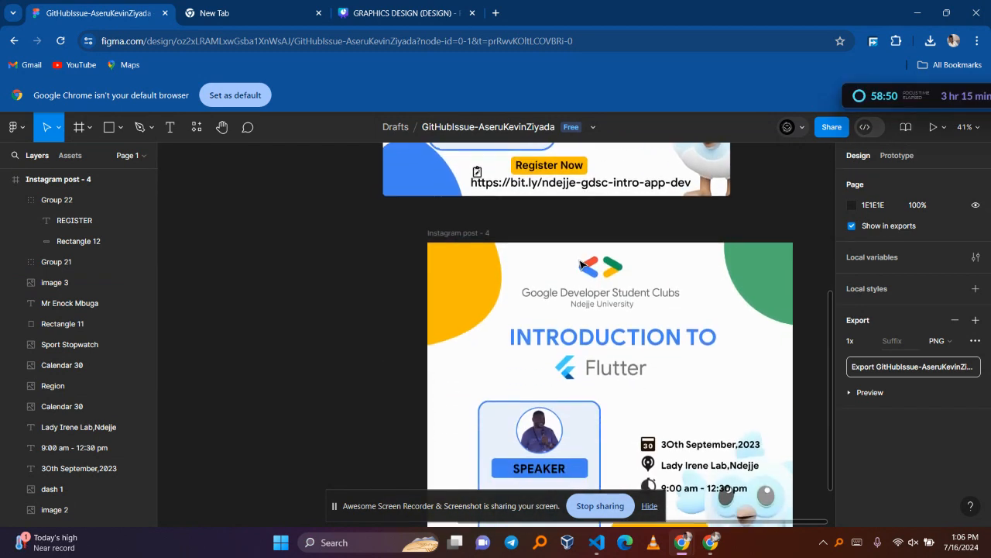
{"action": "scroll", "coordinate": [581, 264], "scroll_direction": "down", "scroll_amount": 7}
{"action": "scroll", "coordinate": [581, 264], "scroll_direction": "up", "scroll_amount": 6}
{"action": "scroll", "coordinate": [581, 264], "scroll_direction": "up", "scroll_amount": 5}
{"action": "scroll", "coordinate": [577, 310], "scroll_direction": "down", "scroll_amount": 4}
{"action": "scroll", "coordinate": [577, 309], "scroll_direction": "down", "scroll_amount": 1}
{"action": "left_click", "coordinate": [627, 292]}
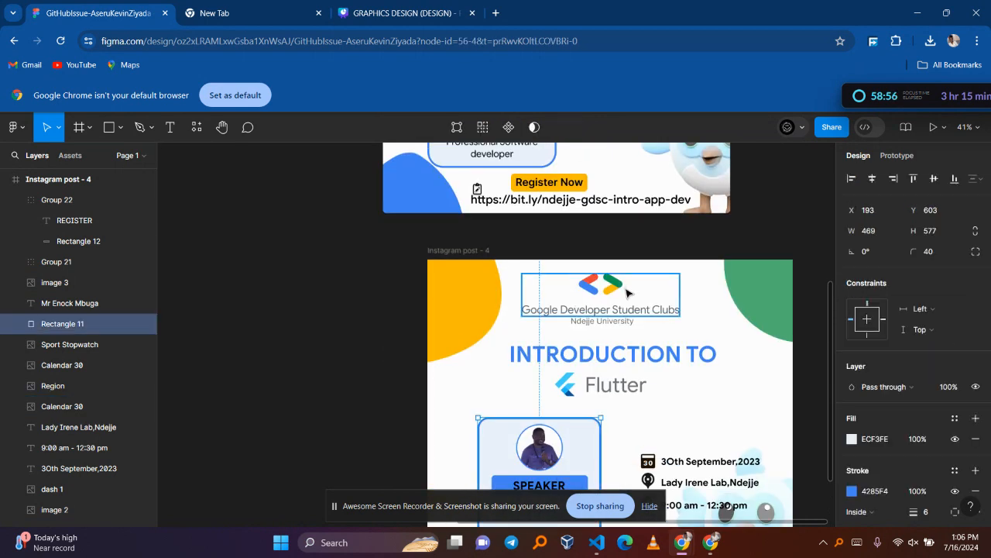
{"action": "scroll", "coordinate": [704, 396], "scroll_direction": "down", "scroll_amount": 5}
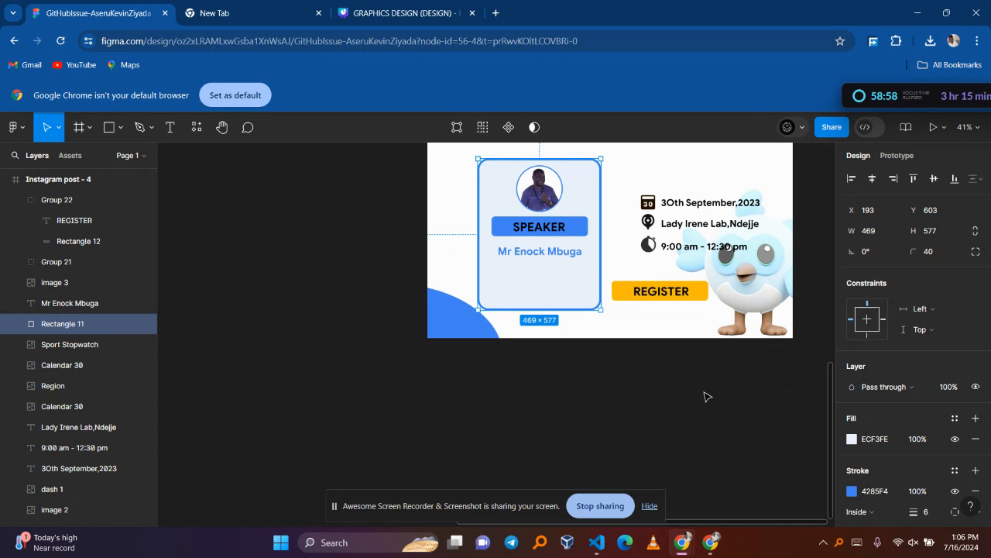
{"action": "scroll", "coordinate": [704, 397], "scroll_direction": "up", "scroll_amount": 10}
{"action": "scroll", "coordinate": [705, 396], "scroll_direction": "down", "scroll_amount": 5}
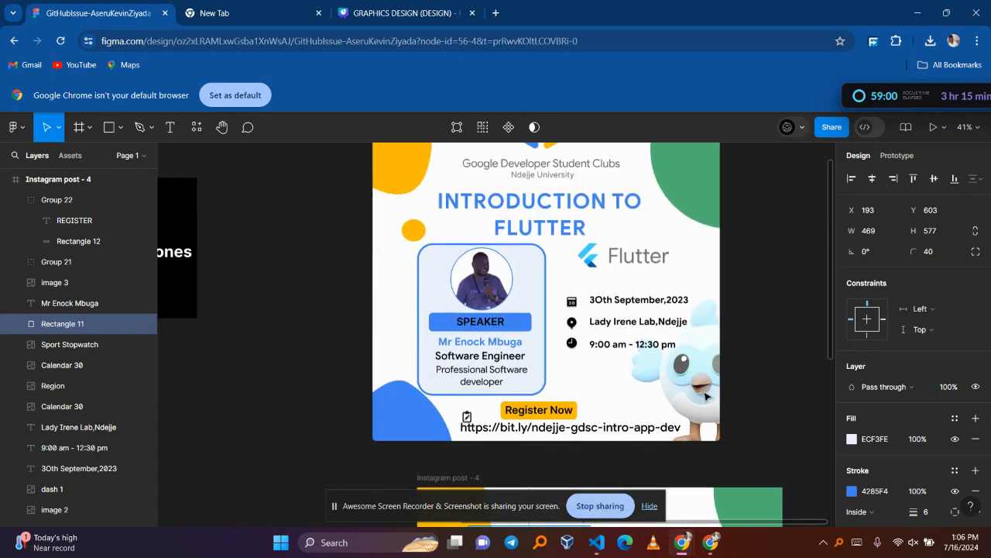
{"action": "scroll", "coordinate": [705, 397], "scroll_direction": "up", "scroll_amount": 2}
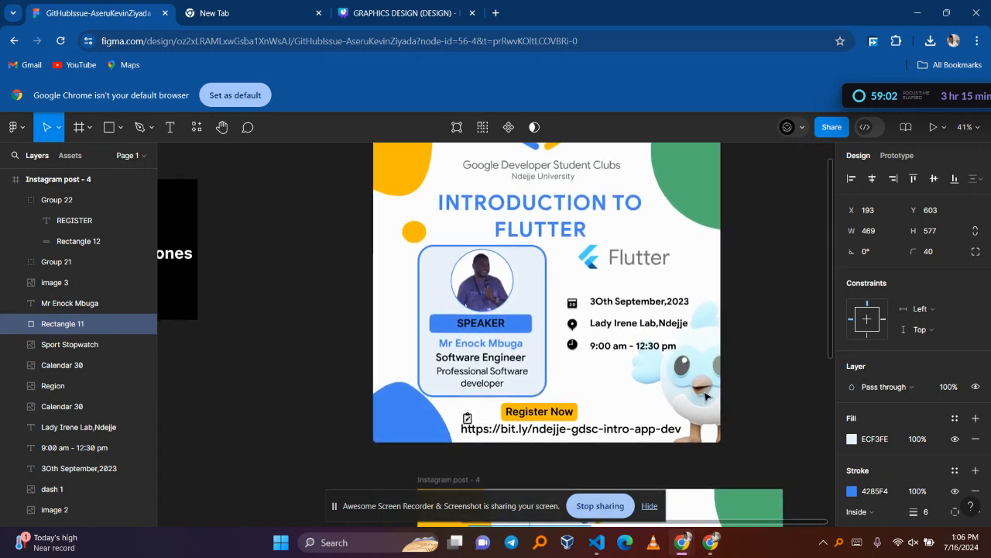
{"action": "scroll", "coordinate": [705, 396], "scroll_direction": "down", "scroll_amount": 5}
{"action": "scroll", "coordinate": [704, 396], "scroll_direction": "right", "scroll_amount": 2}
{"action": "scroll", "coordinate": [705, 396], "scroll_direction": "down", "scroll_amount": 5}
{"action": "scroll", "coordinate": [705, 397], "scroll_direction": "right", "scroll_amount": 2}
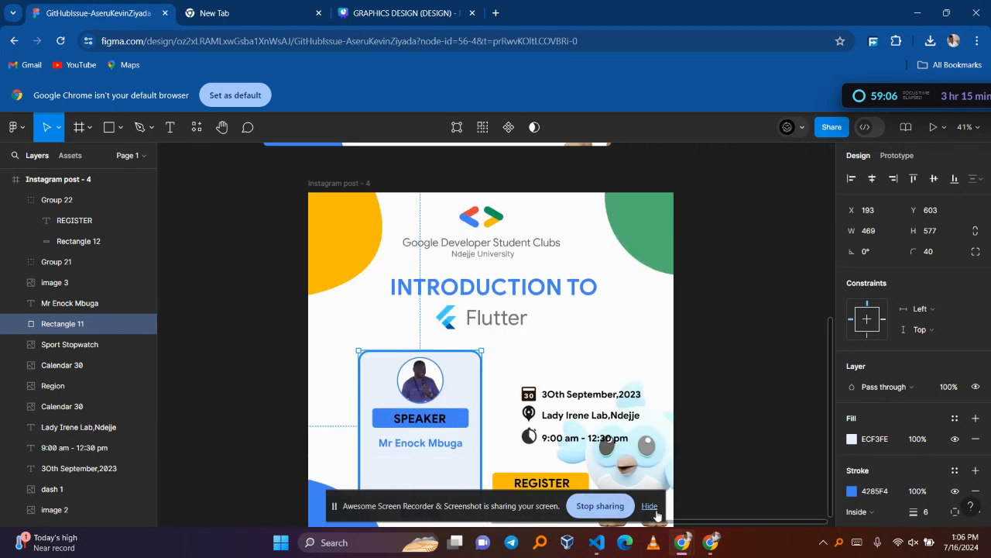